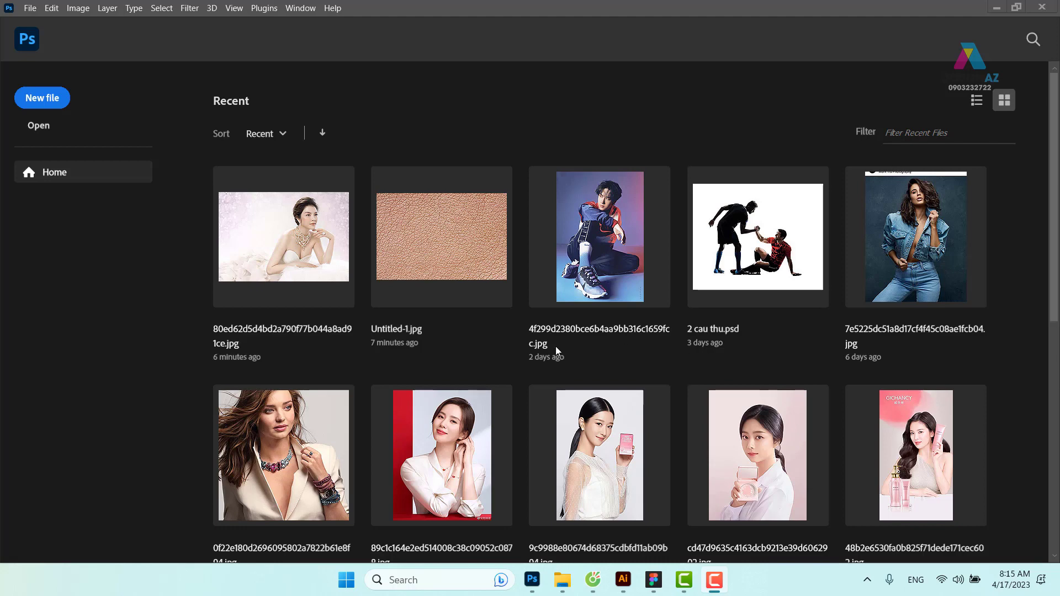
Start a new file from the Home screen, bringing up New Document preset to 2000 × 1333 px
{"action": "left_click", "coordinate": [46, 102]}
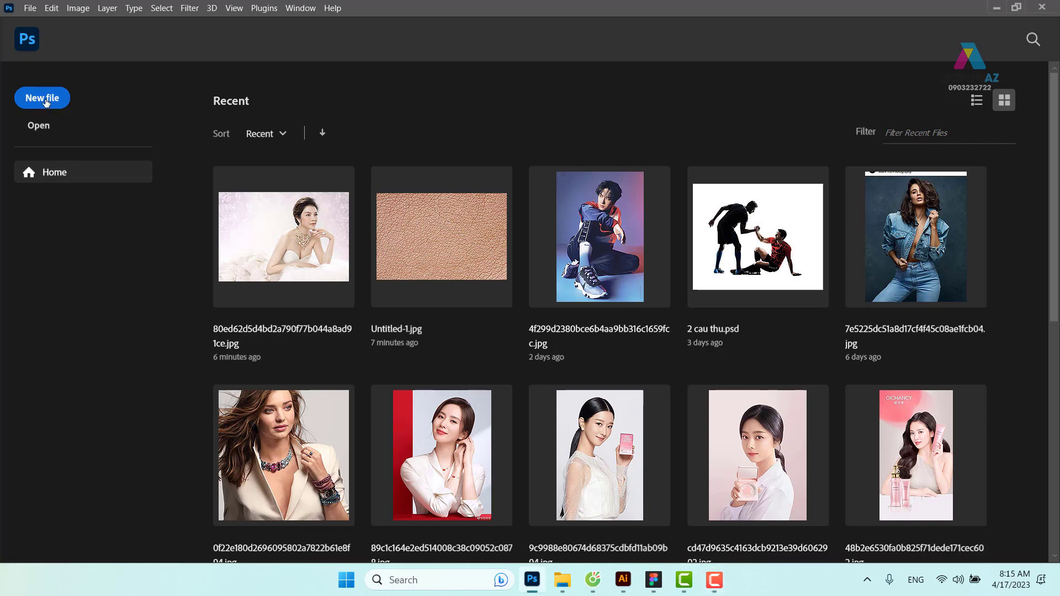
{"action": "left_click", "coordinate": [47, 102]}
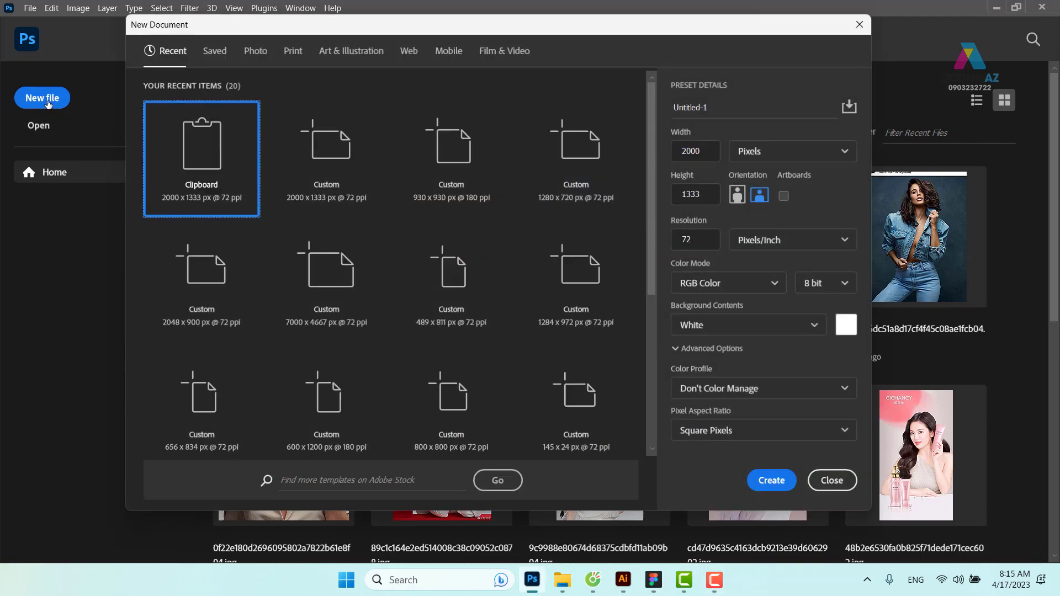
Create a white Untitled-1 document 900 × 603 px at 180 ppi
{"action": "double_click", "coordinate": [708, 152]}
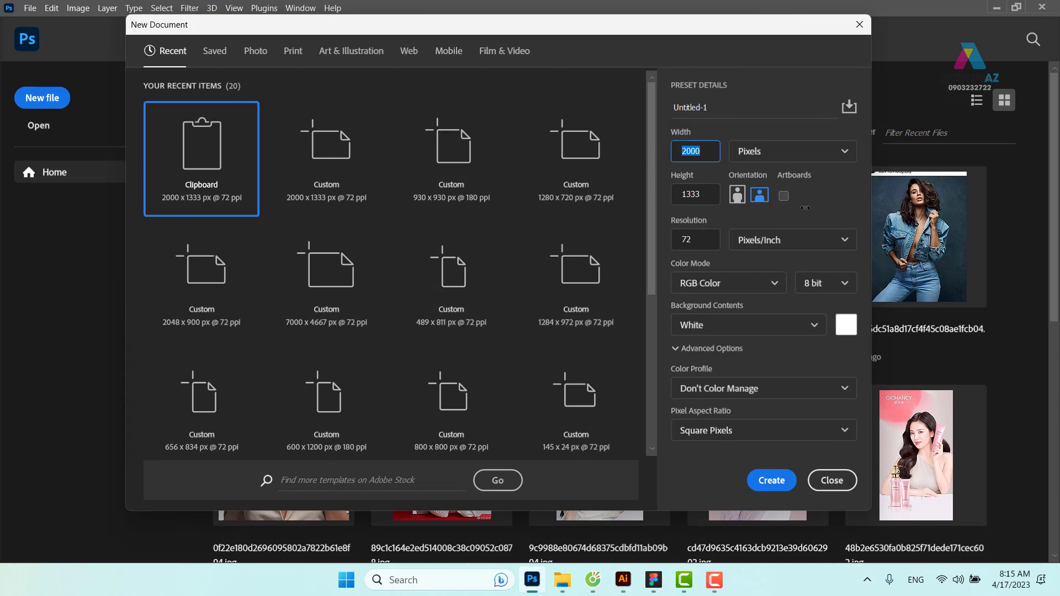
{"action": "type", "text": "90"}
{"action": "type", "text": "0"}
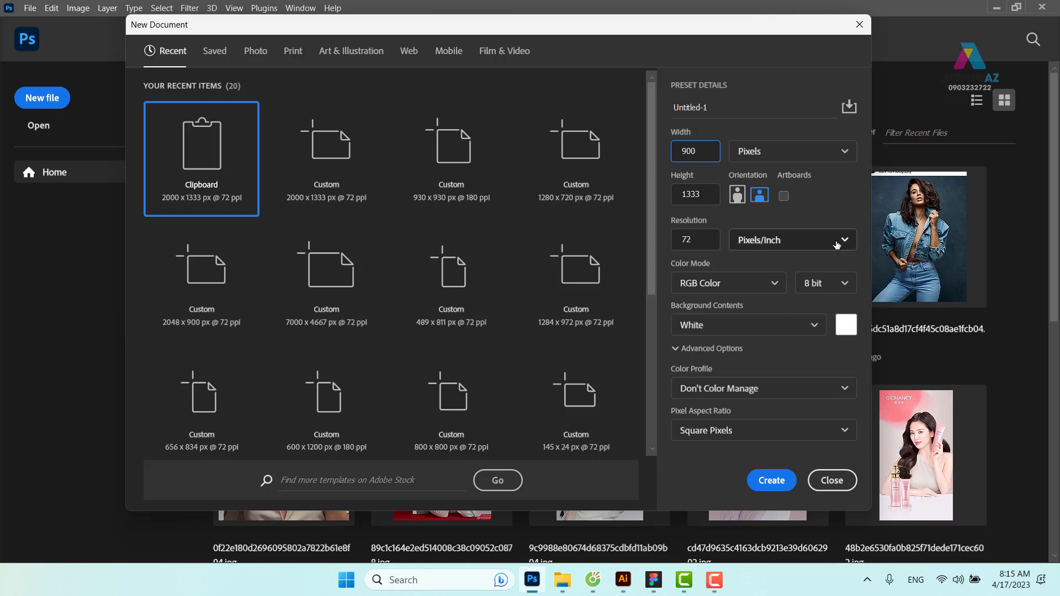
{"action": "key", "text": "Tab"}
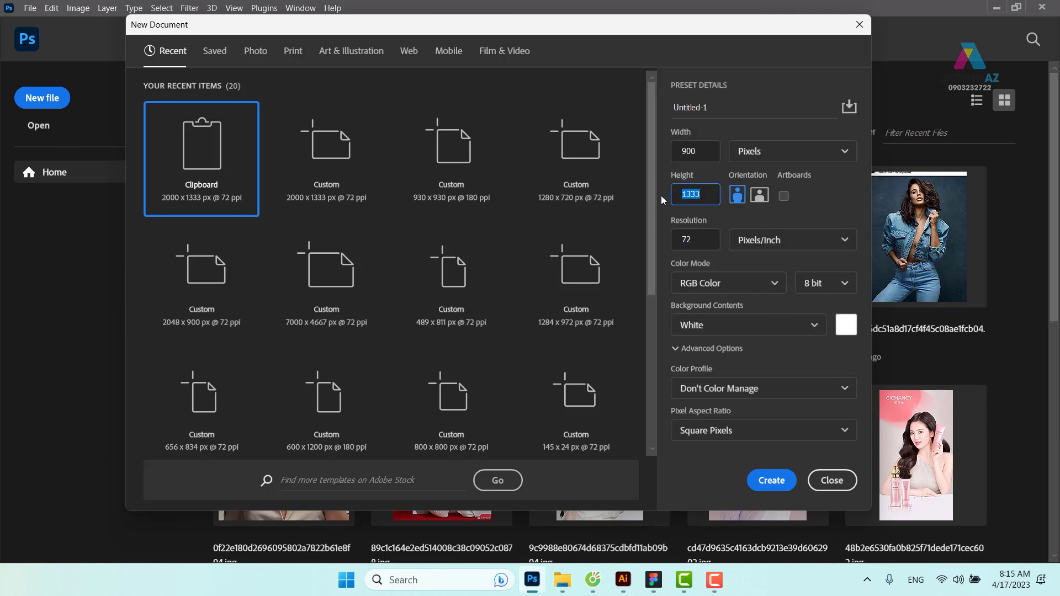
{"action": "type", "text": "603"}
{"action": "key", "text": "Tab"}
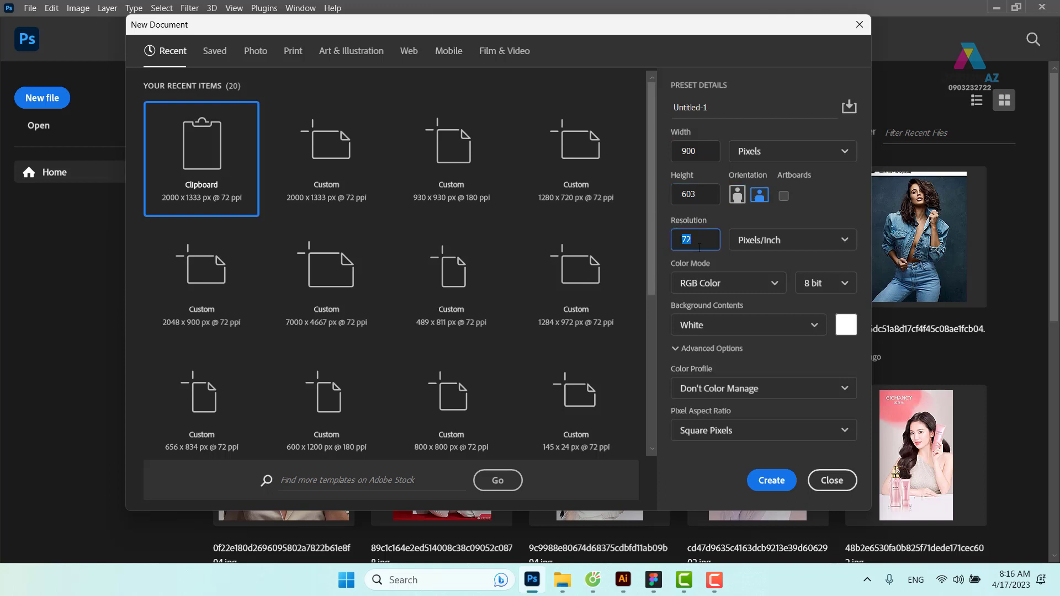
{"action": "type", "text": "1"}
{"action": "type", "text": "80"}
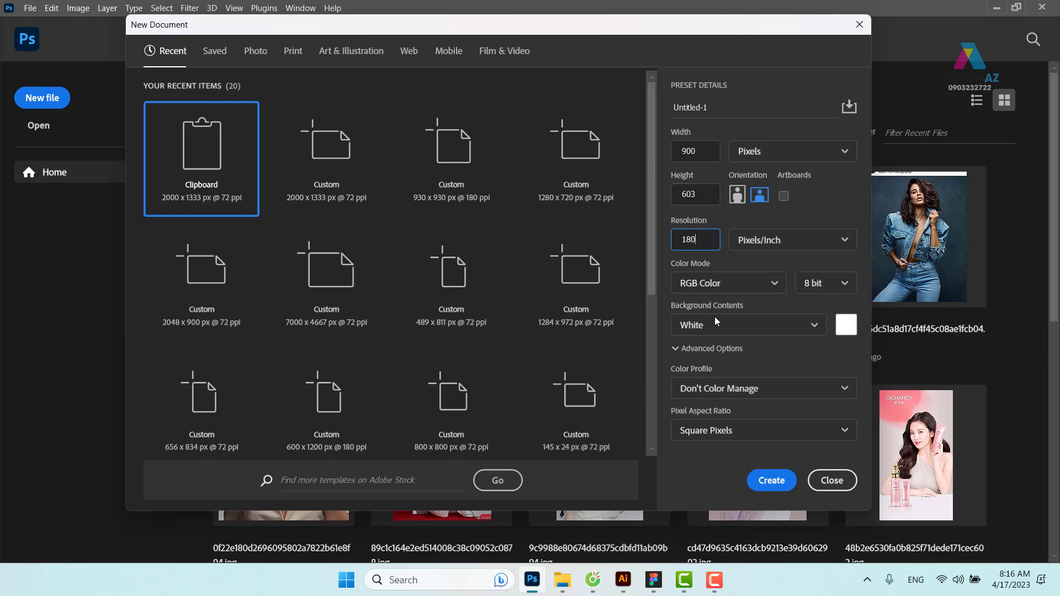
{"action": "left_click", "coordinate": [779, 481]}
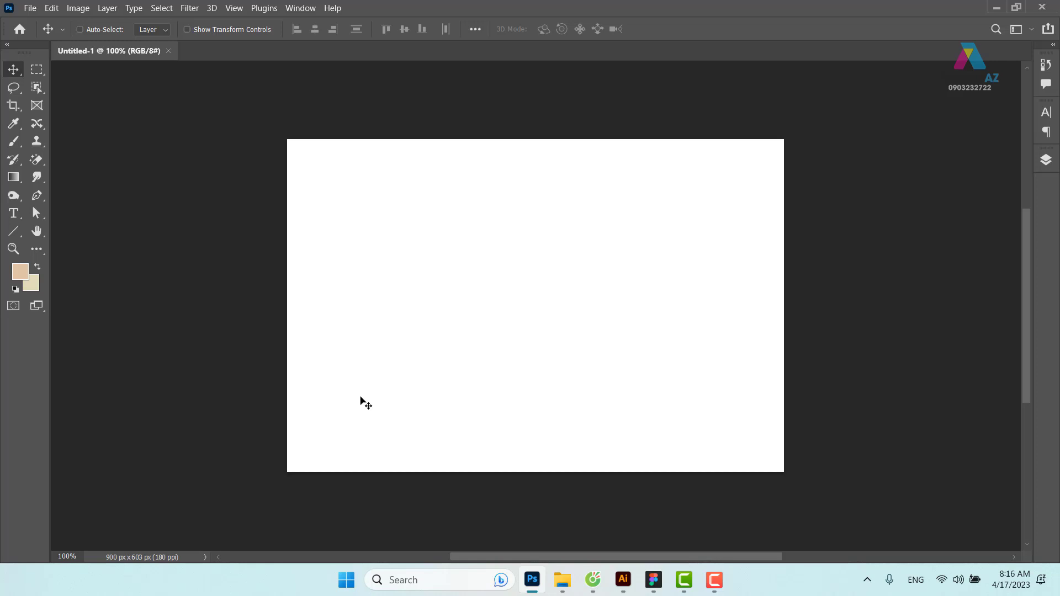
Open the Window menu listing panels and workspaces
{"action": "left_click", "coordinate": [305, 9]}
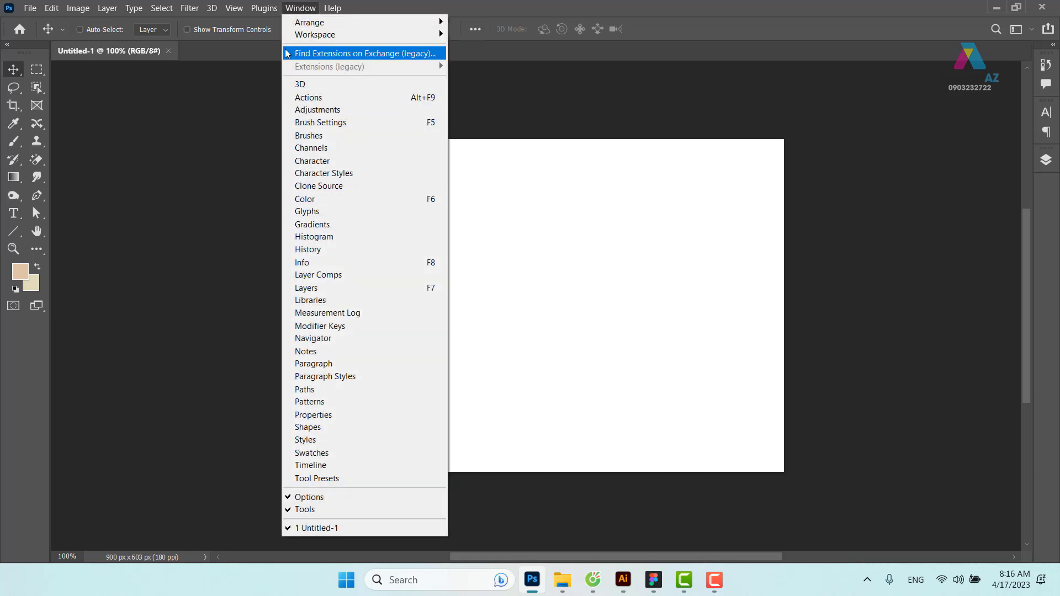
Switch to the View menu to reach New Guide Layout
{"action": "left_click", "coordinate": [234, 9]}
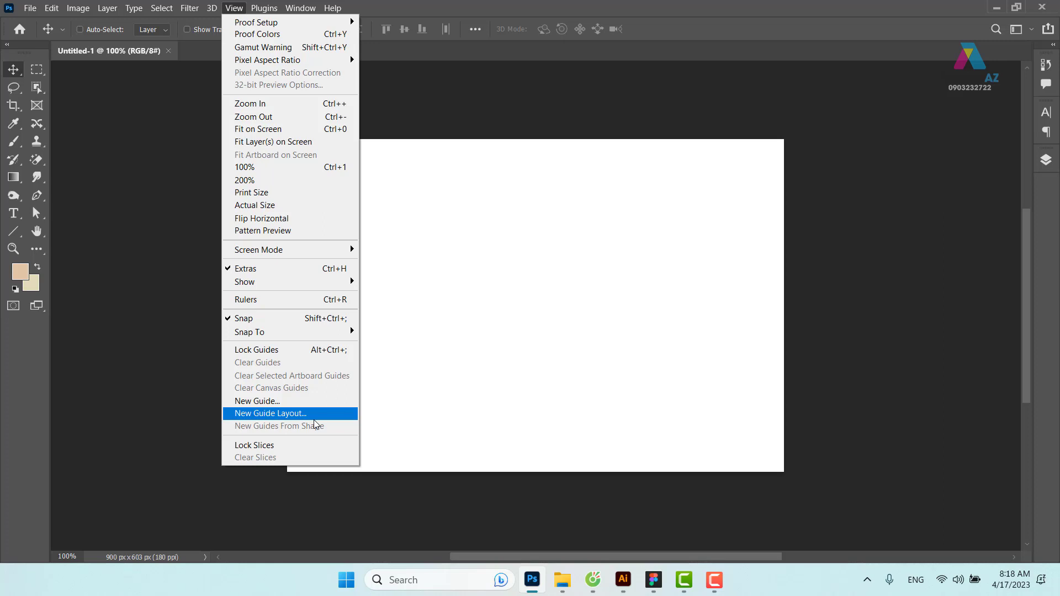
Add a New Guide Layout of 5 columns and 5 rows, both with 0 gutter
{"action": "left_click", "coordinate": [314, 415]}
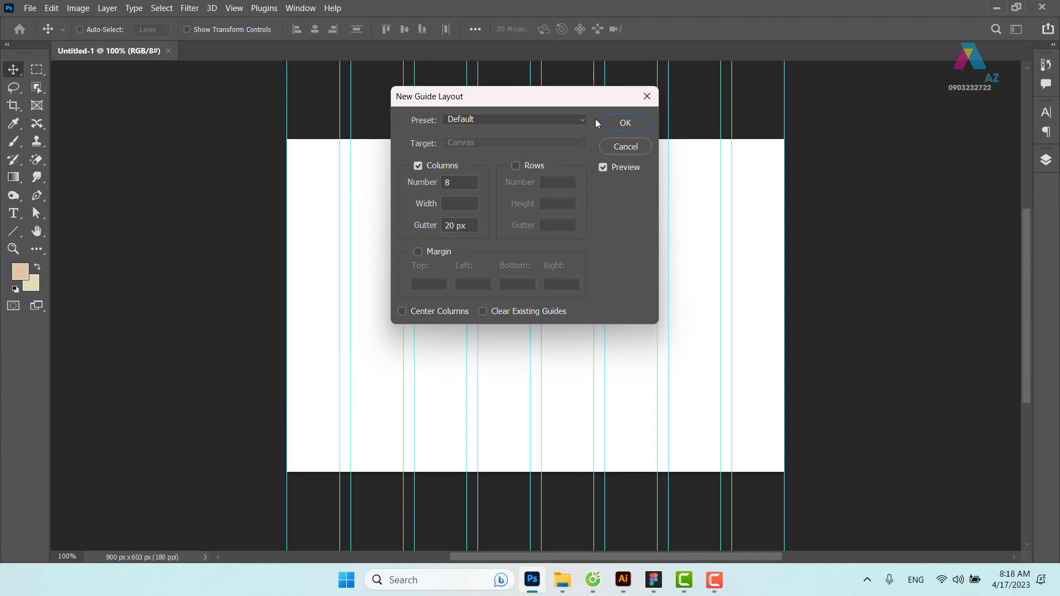
{"action": "left_click_drag", "start_coordinate": [561, 101], "coordinate": [809, 90]}
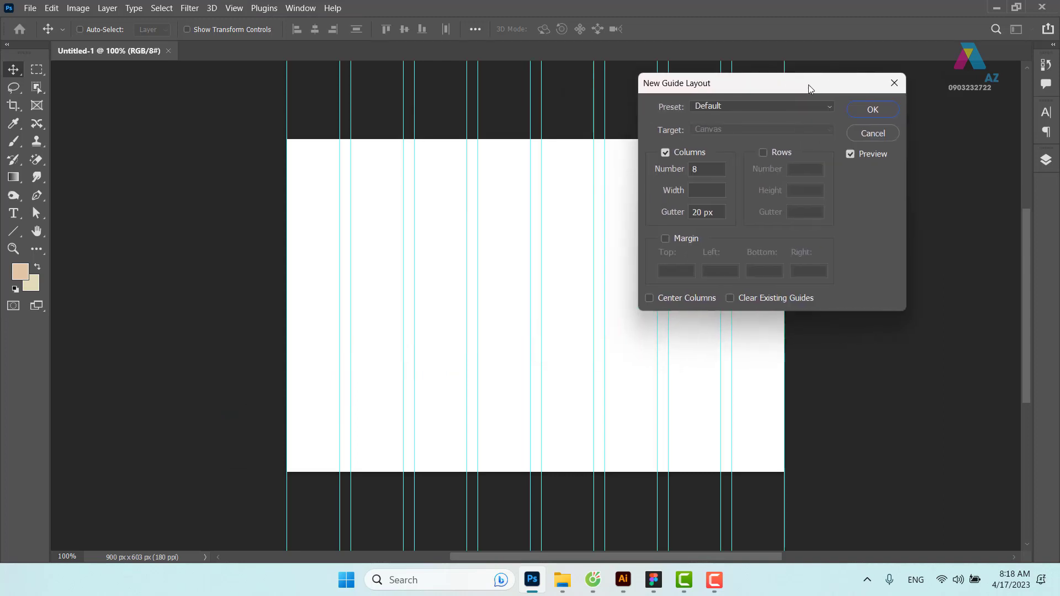
{"action": "left_click", "coordinate": [713, 172]}
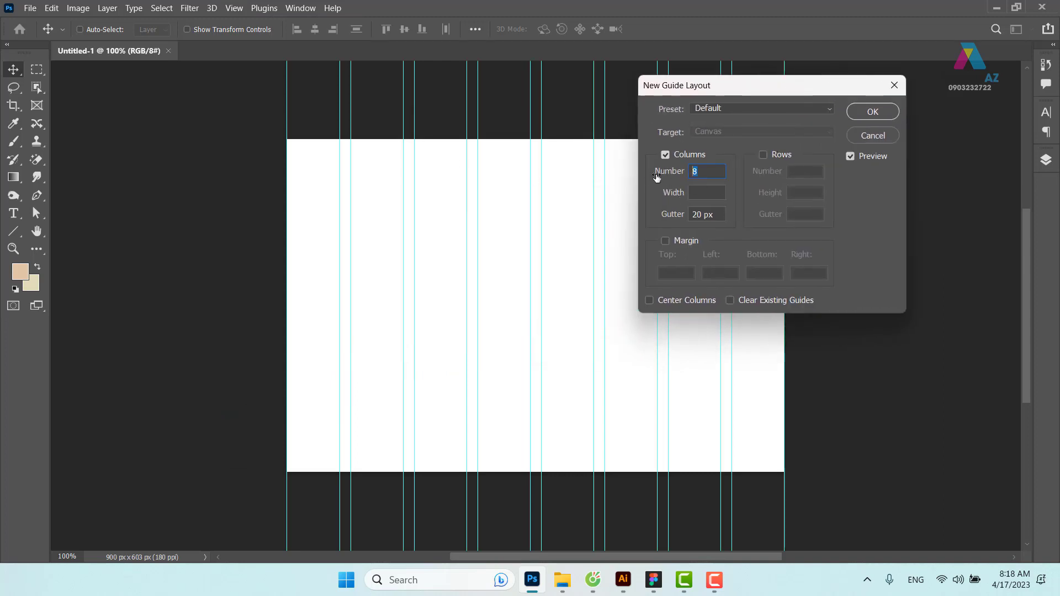
{"action": "type", "text": "5"}
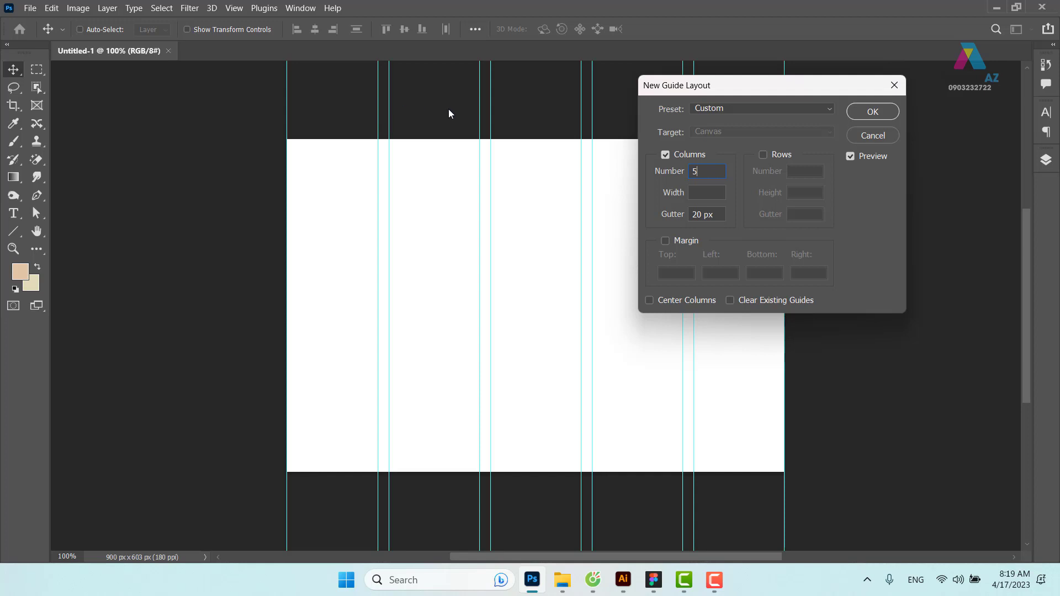
{"action": "left_click_drag", "start_coordinate": [720, 214], "coordinate": [644, 213]}
{"action": "type", "text": "0"}
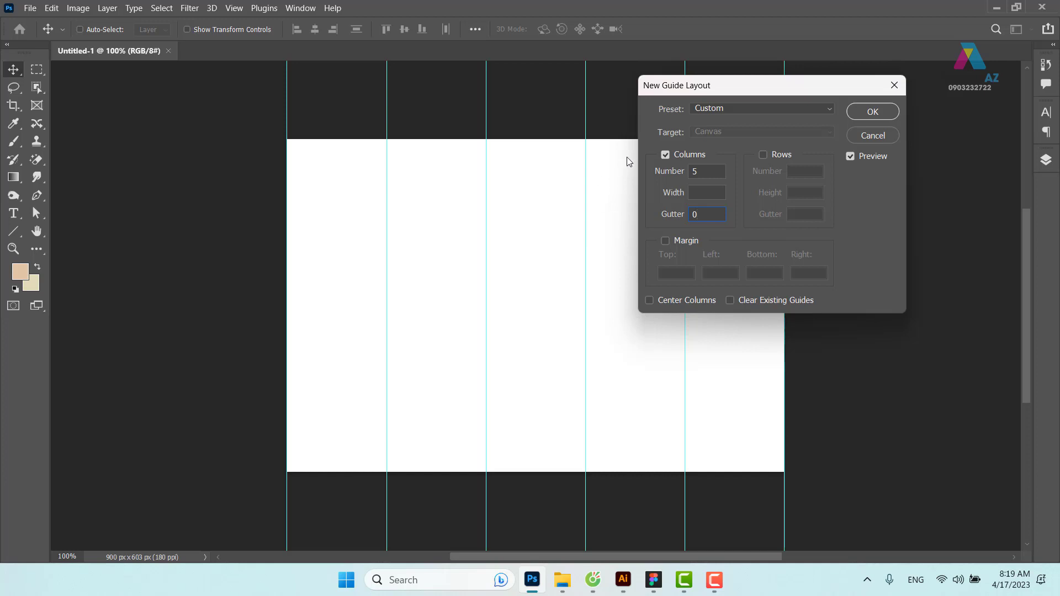
{"action": "left_click", "coordinate": [764, 155]}
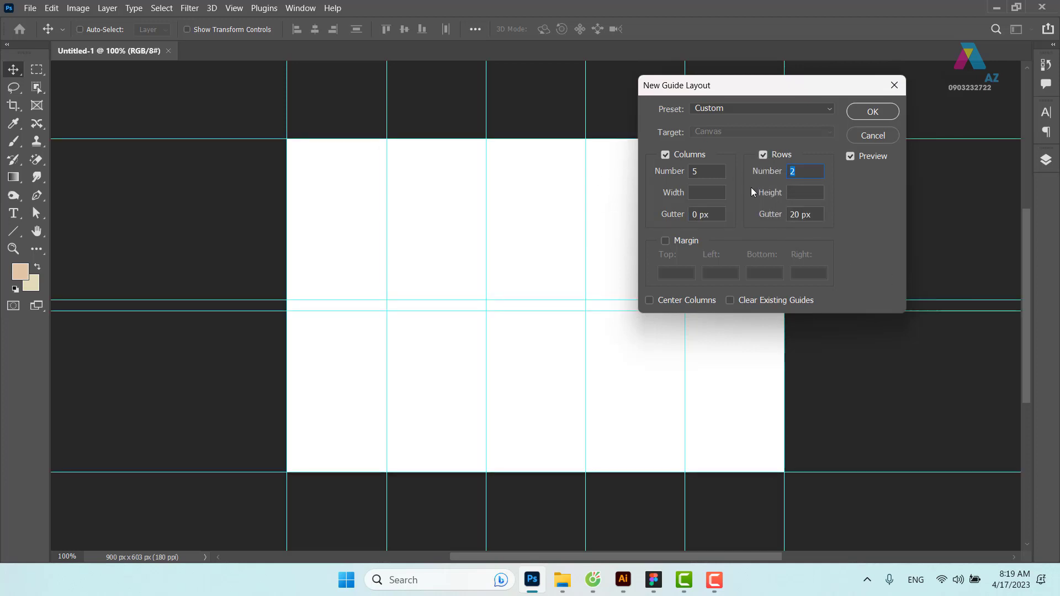
{"action": "type", "text": "5"}
{"action": "left_click_drag", "start_coordinate": [821, 220], "coordinate": [766, 221]}
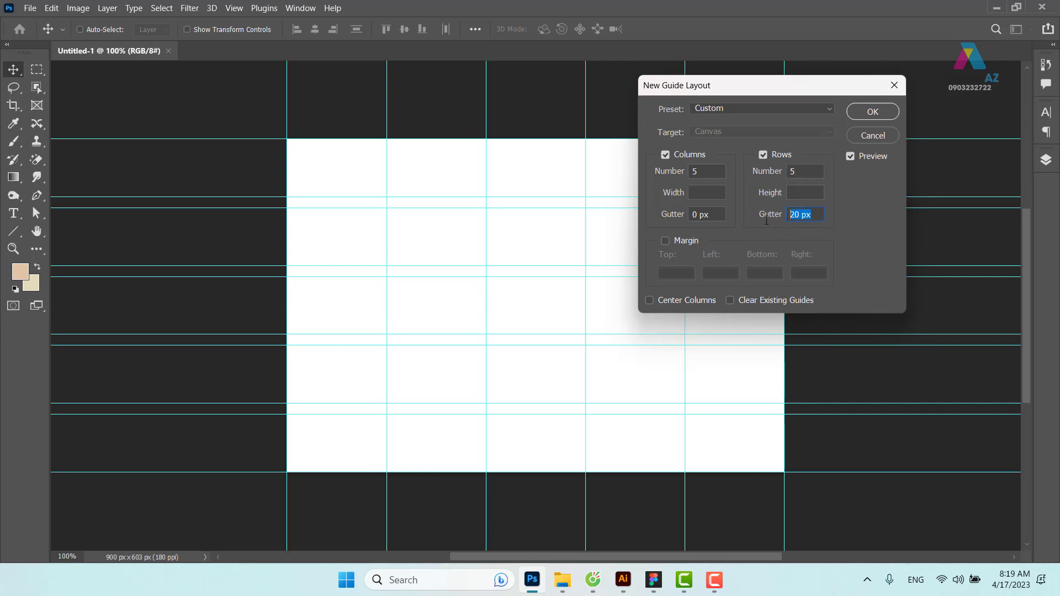
{"action": "type", "text": "0"}
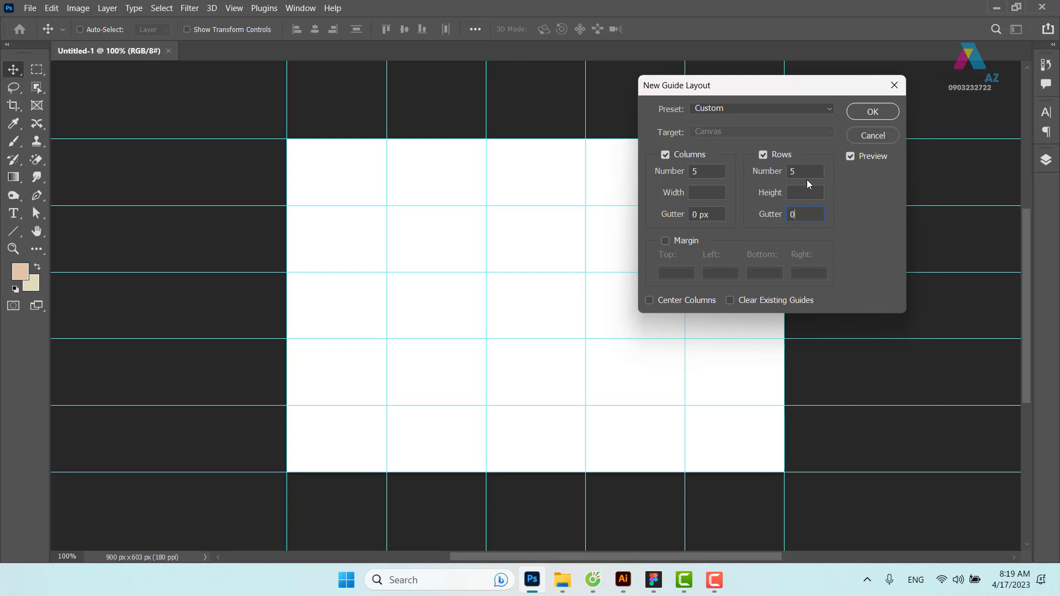
{"action": "left_click_drag", "start_coordinate": [799, 85], "coordinate": [449, 44]}
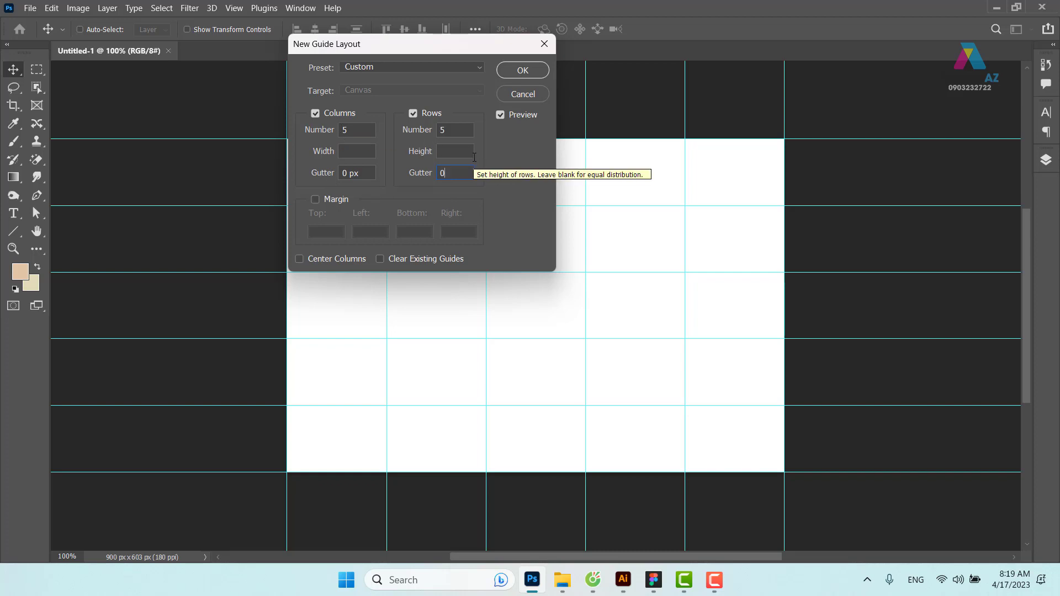
{"action": "left_click", "coordinate": [525, 71]}
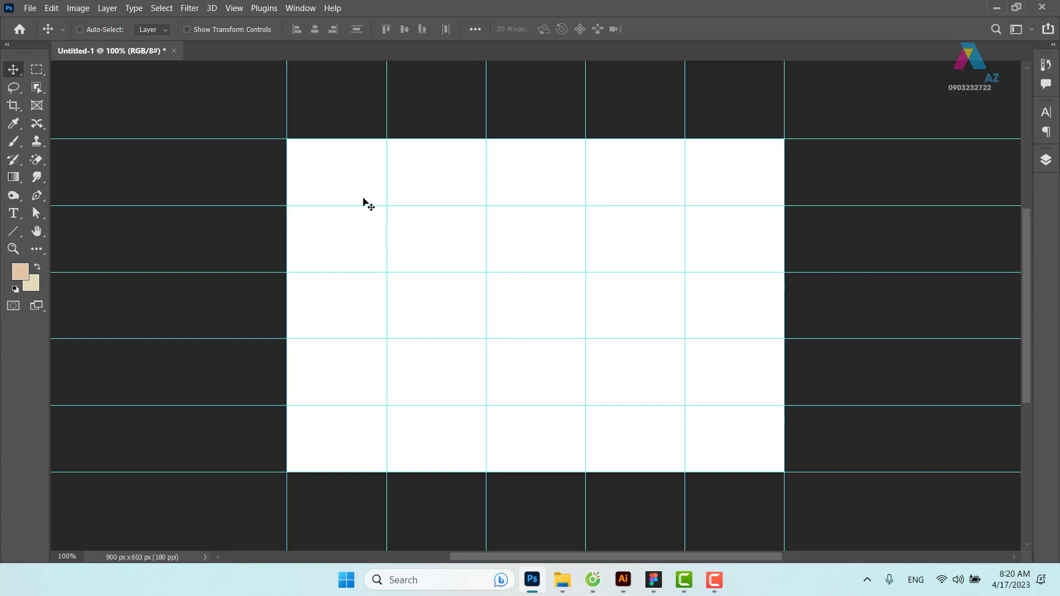
{"action": "mouse_move", "coordinate": [563, 580]}
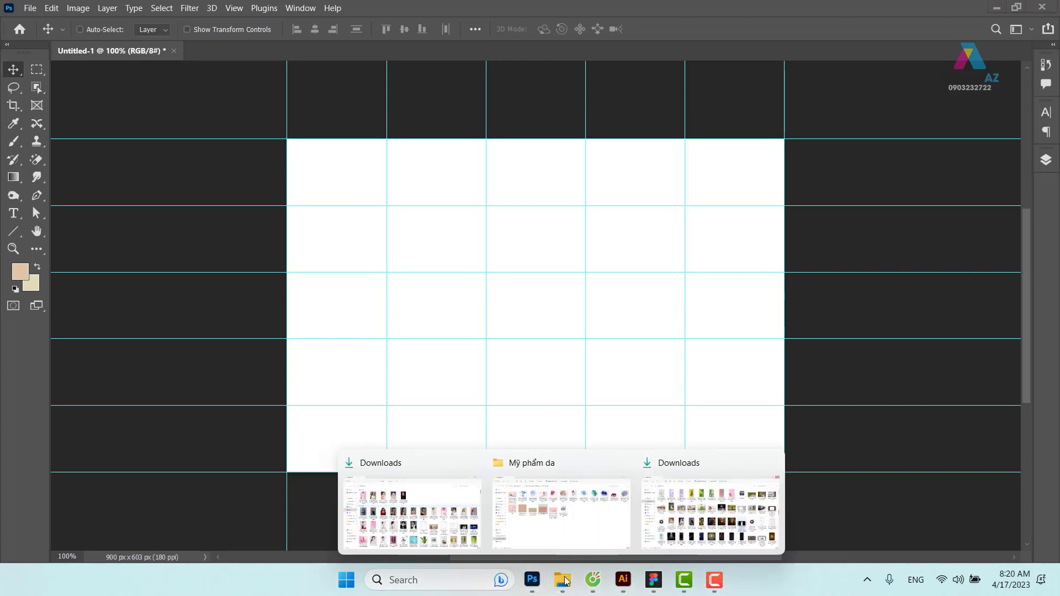
Select the white-gown portrait JPG in the Mỹ phẩm da folder and drag it toward Photoshop
{"action": "left_click", "coordinate": [561, 531]}
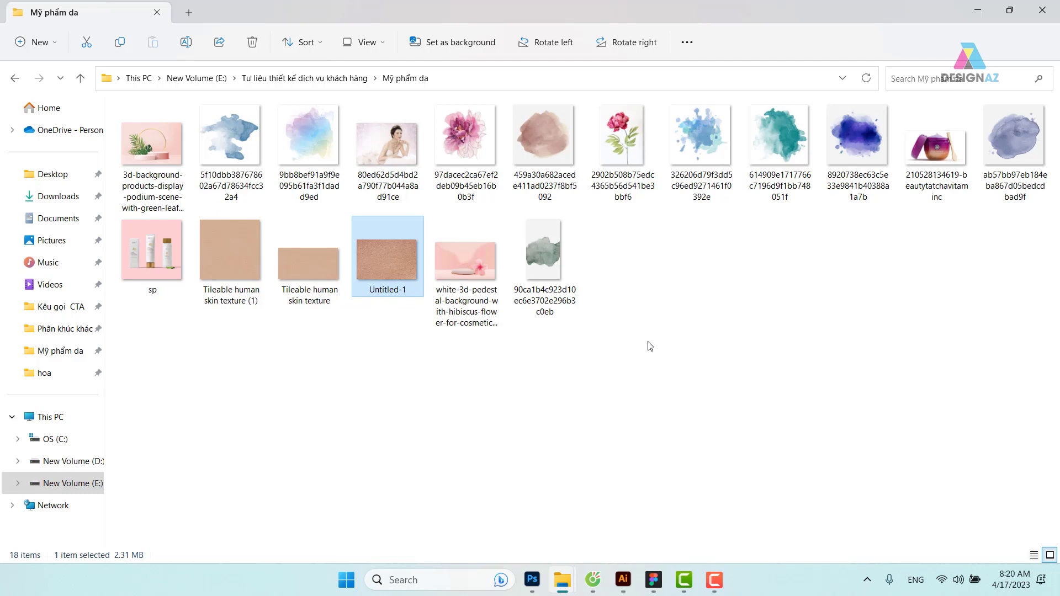
{"action": "left_click", "coordinate": [391, 157]}
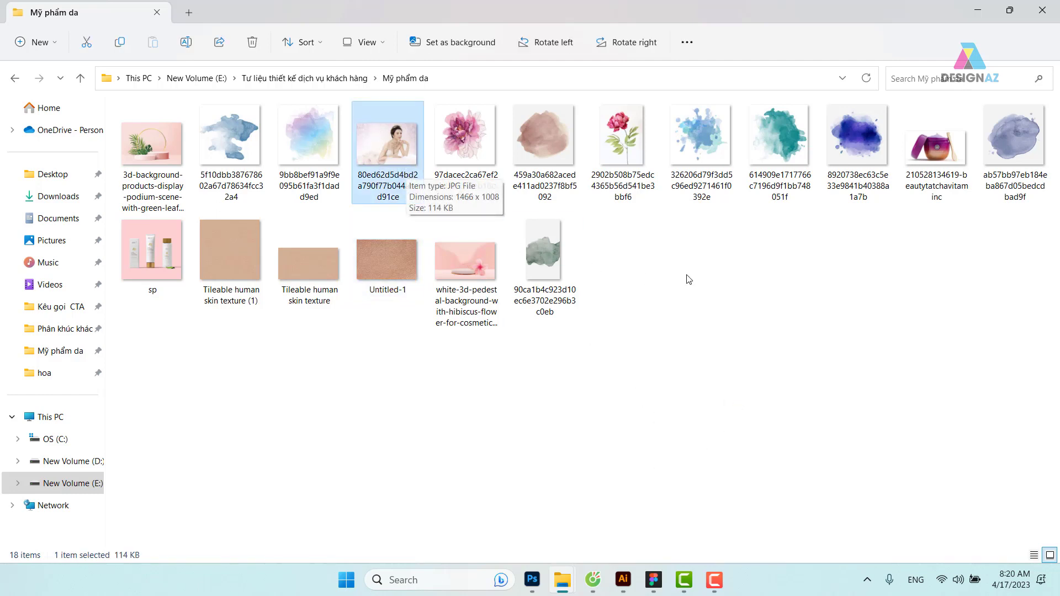
{"action": "left_click_drag", "start_coordinate": [407, 192], "coordinate": [532, 586]}
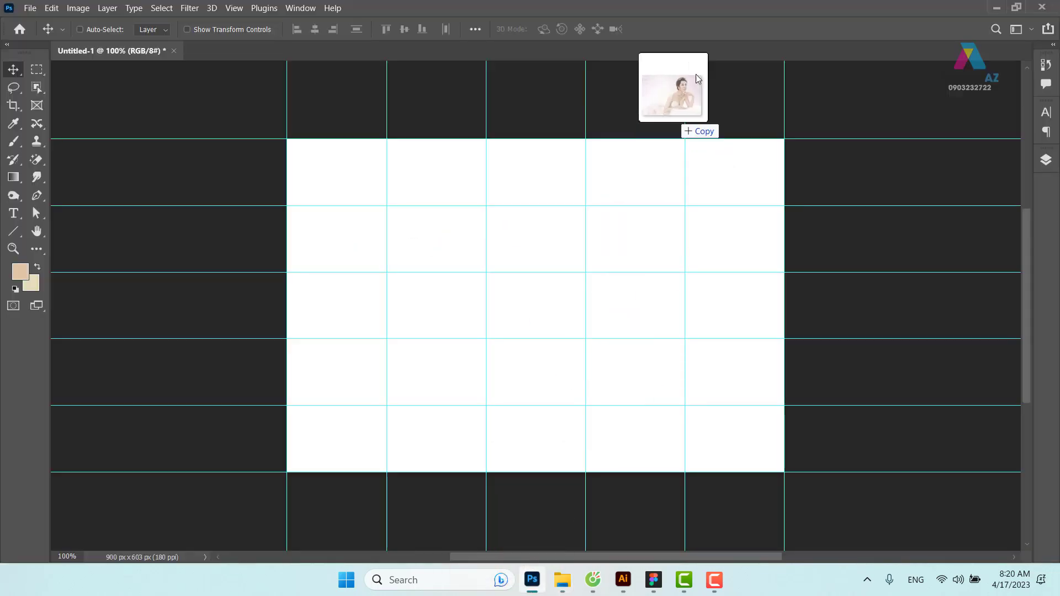
Drop the portrait into Photoshop as its own document and bring up Image Size
{"action": "left_click_drag", "start_coordinate": [531, 586], "coordinate": [730, 33]}
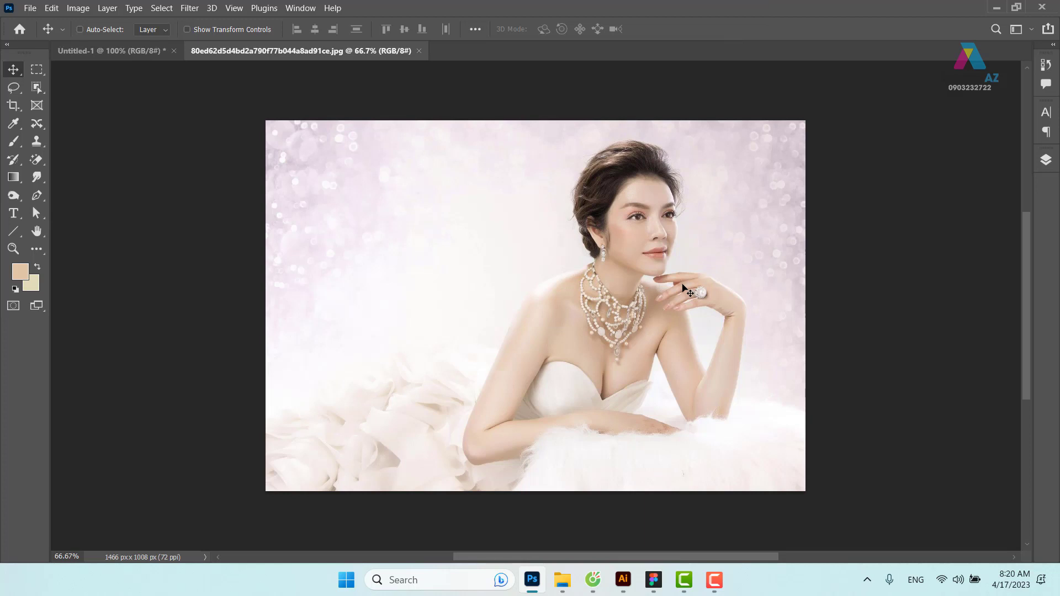
{"action": "key", "text": "ctrl+alt+i"}
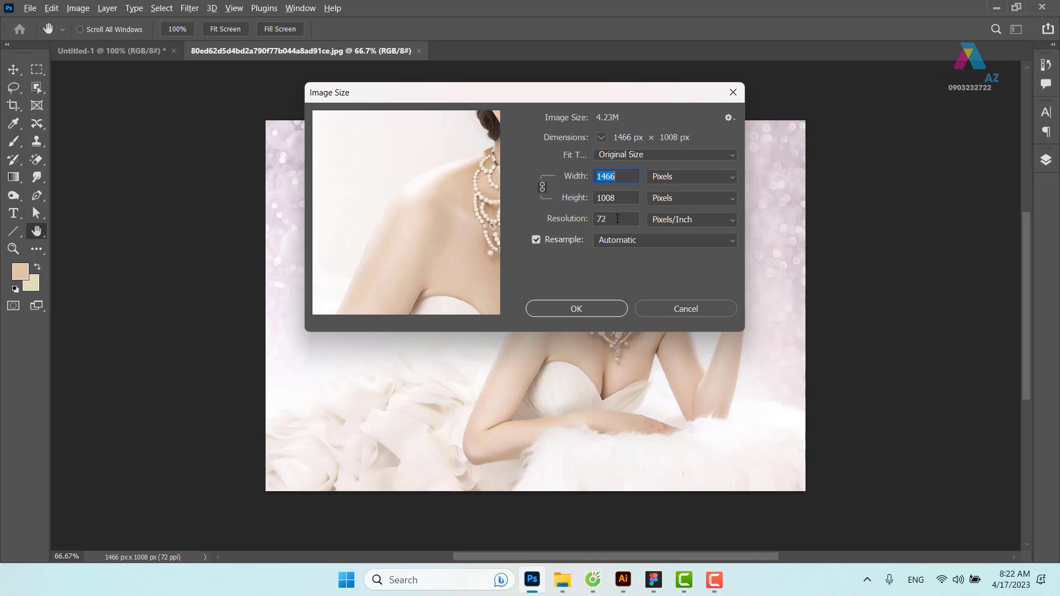
Accept the portrait's unchanged size of 1466 × 1008 px at 72 ppi
{"action": "left_click", "coordinate": [600, 312]}
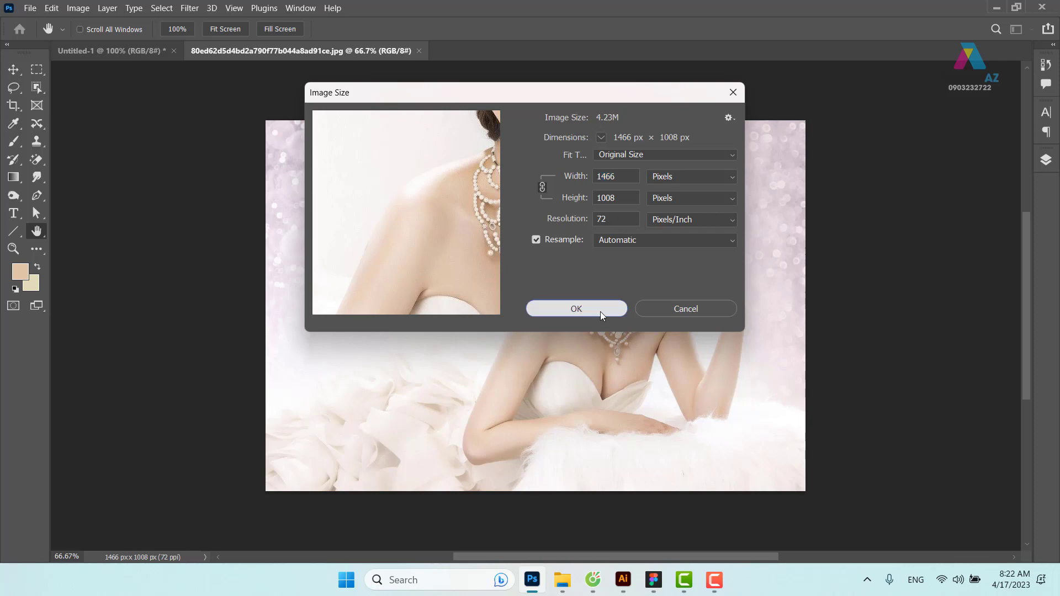
Zoom and pan the portrait to a close-up of the face
{"action": "left_click", "coordinate": [701, 310]}
{"action": "key", "text": "v"}
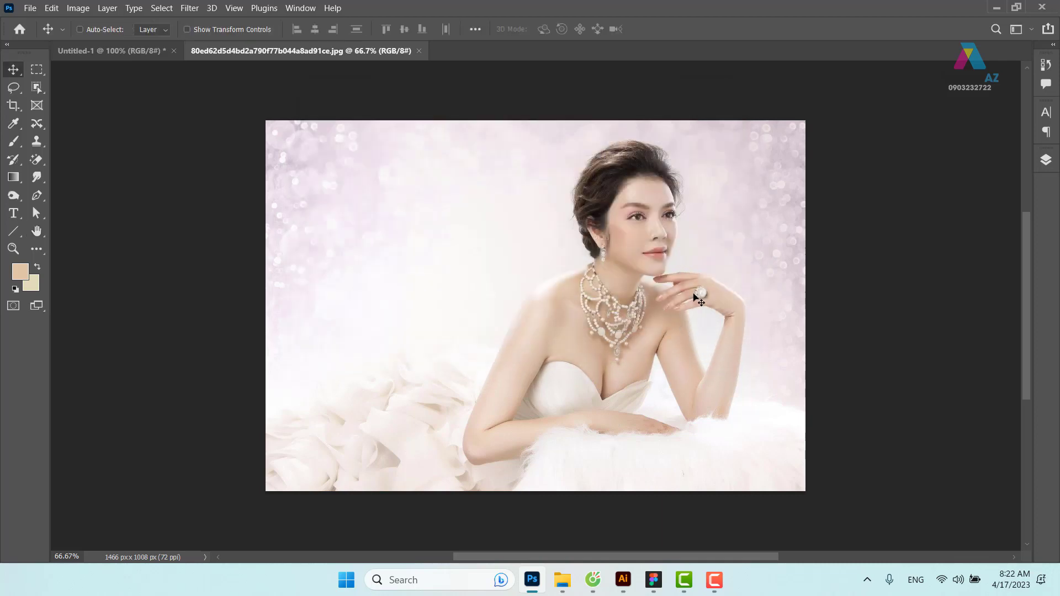
{"action": "key", "text": "ctrl+minus"}
{"action": "key", "text": "ctrl+minus"}
{"action": "key", "text": "ctrl+plus"}
{"action": "key", "text": "ctrl+plus"}
{"action": "key", "text": "ctrl+plus"}
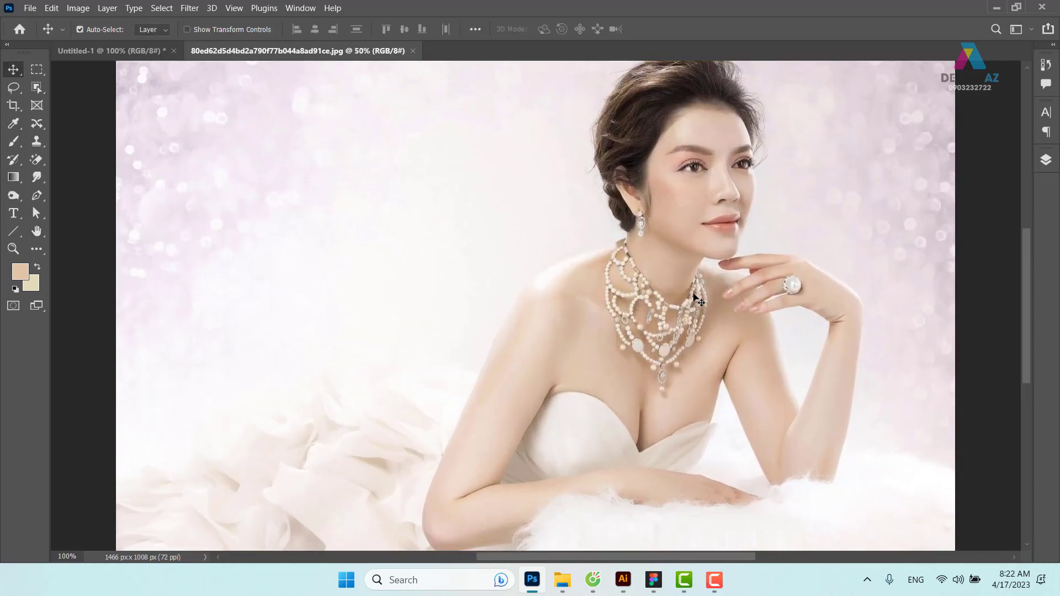
{"action": "key", "text": "ctrl+plus"}
{"action": "left_click_drag", "start_coordinate": [691, 289], "coordinate": [440, 367]}
{"action": "key", "text": "ctrl+plus"}
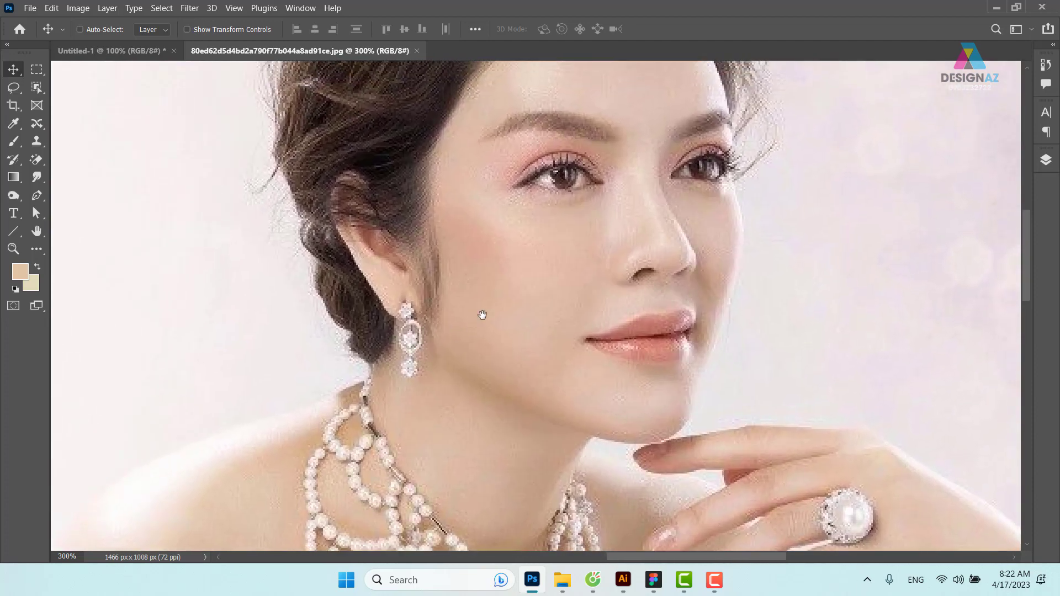
{"action": "left_click_drag", "start_coordinate": [482, 314], "coordinate": [425, 365]}
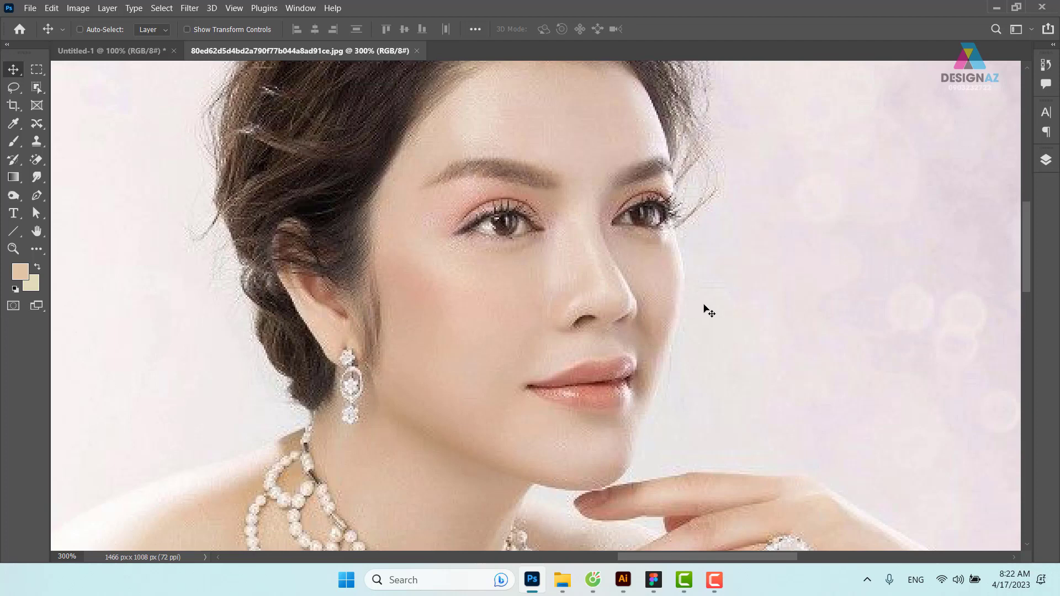
Duplicate the Background as Layer 1, discarding an accidental empty layer
{"action": "key", "text": "F7"}
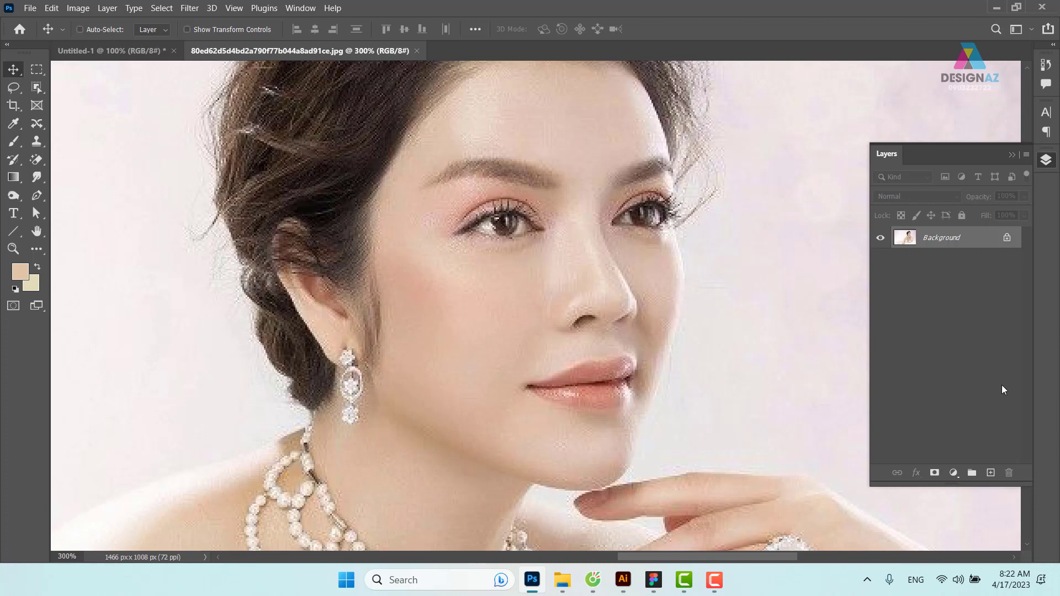
{"action": "left_click", "coordinate": [991, 474]}
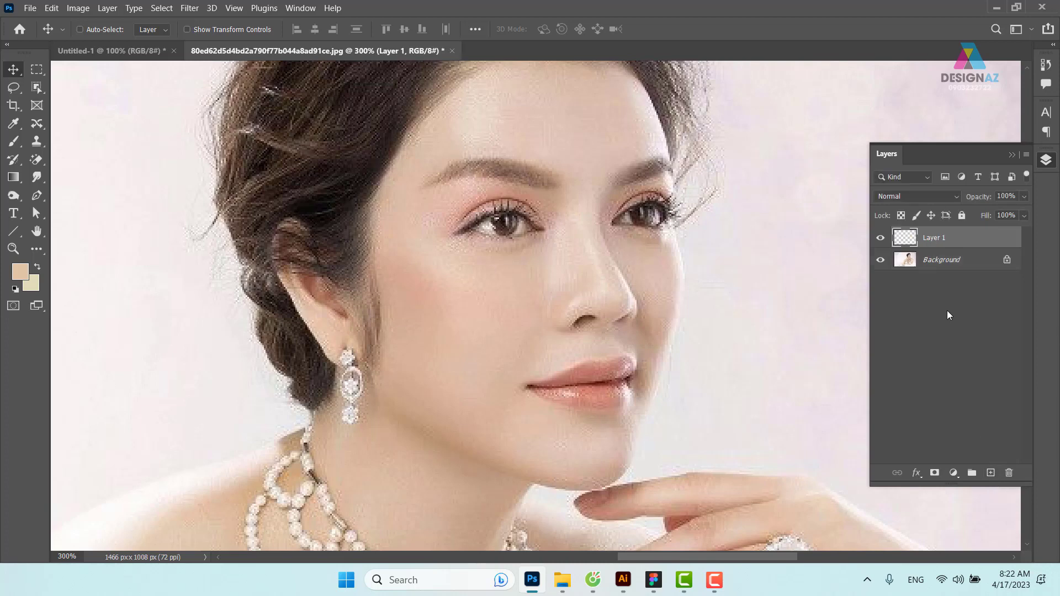
{"action": "key", "text": "ctrl+z"}
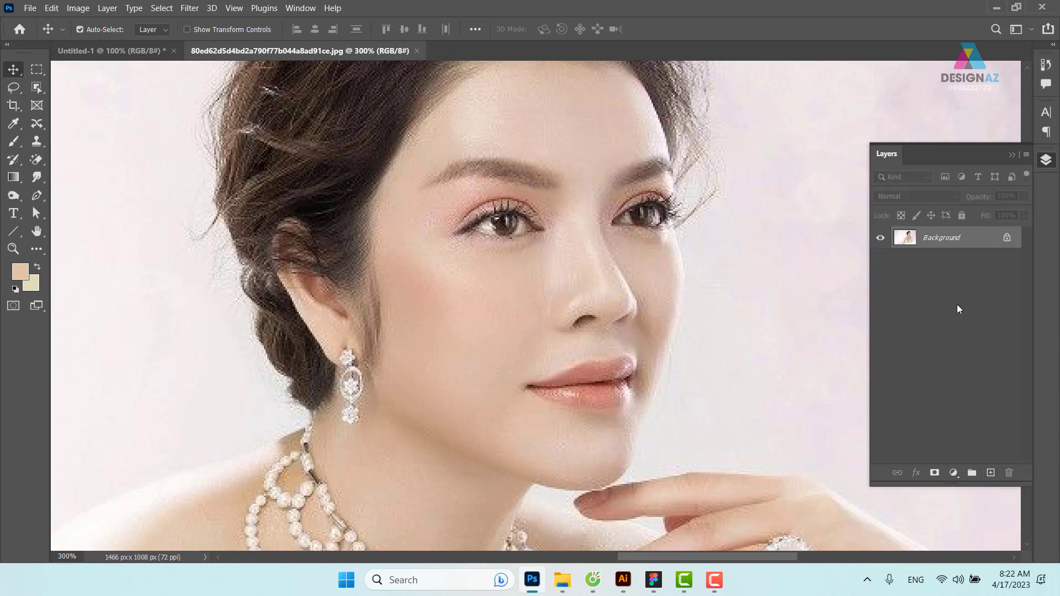
{"action": "key", "text": "ctrl"}
{"action": "key", "text": "ctrl+j"}
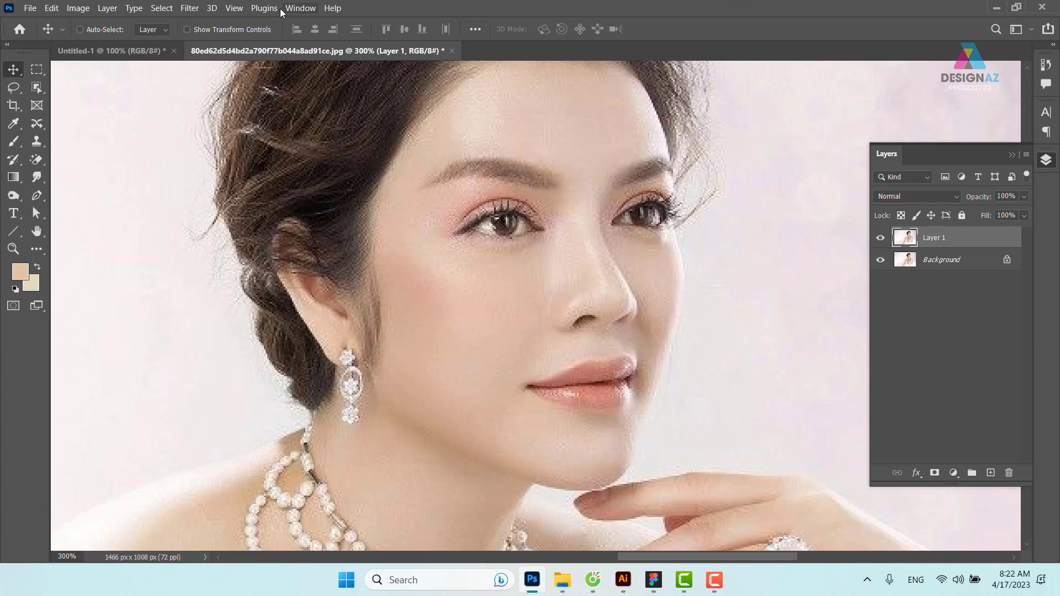
Open Filter > Camera Raw Filter on Layer 1 and zoom its preview onto the face
{"action": "left_click", "coordinate": [189, 8]}
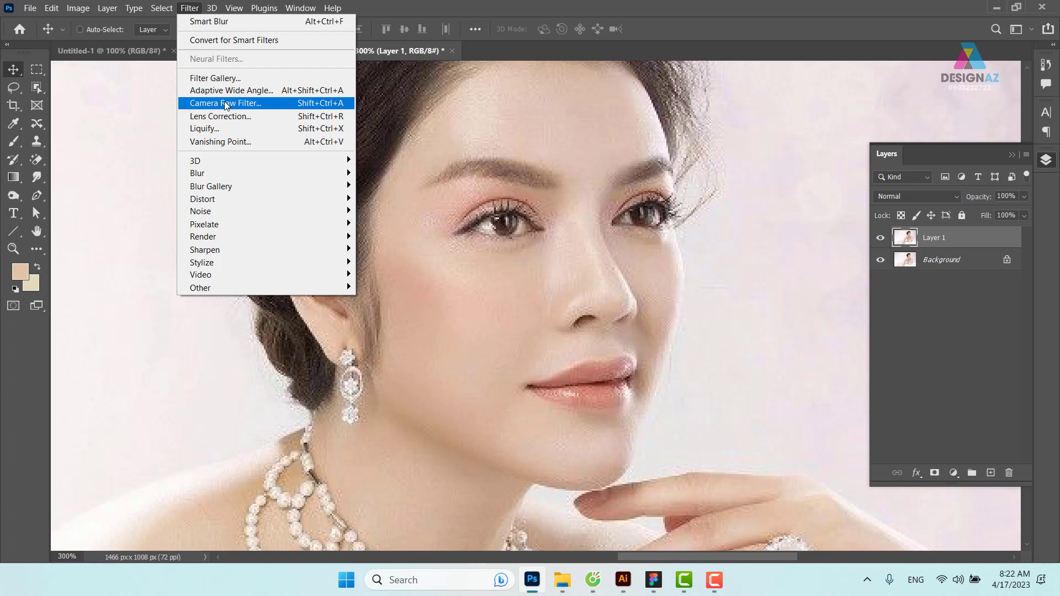
{"action": "left_click", "coordinate": [226, 103]}
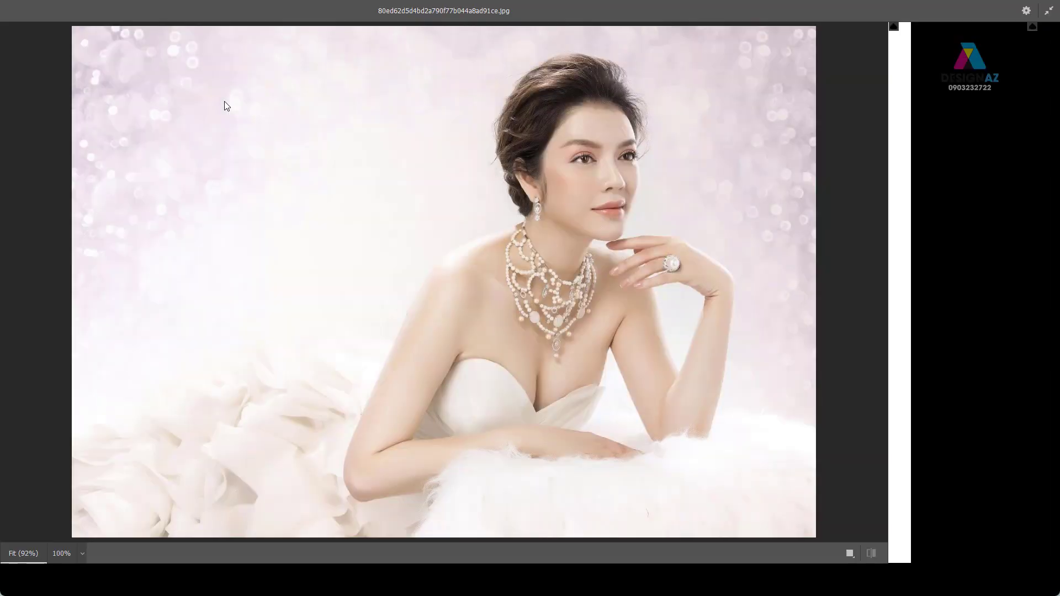
{"action": "mouse_move", "coordinate": [556, 167]}
{"action": "left_mouse_down"}
{"action": "mouse_move", "coordinate": [664, 254]}
{"action": "mouse_move", "coordinate": [635, 242]}
{"action": "left_mouse_up"}
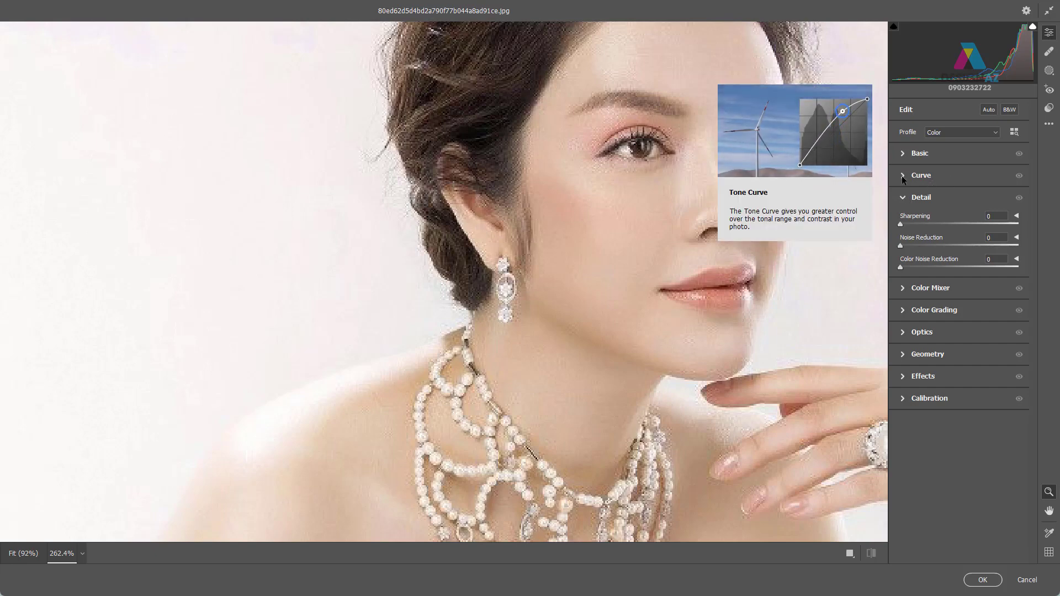
{"action": "left_click", "coordinate": [905, 177]}
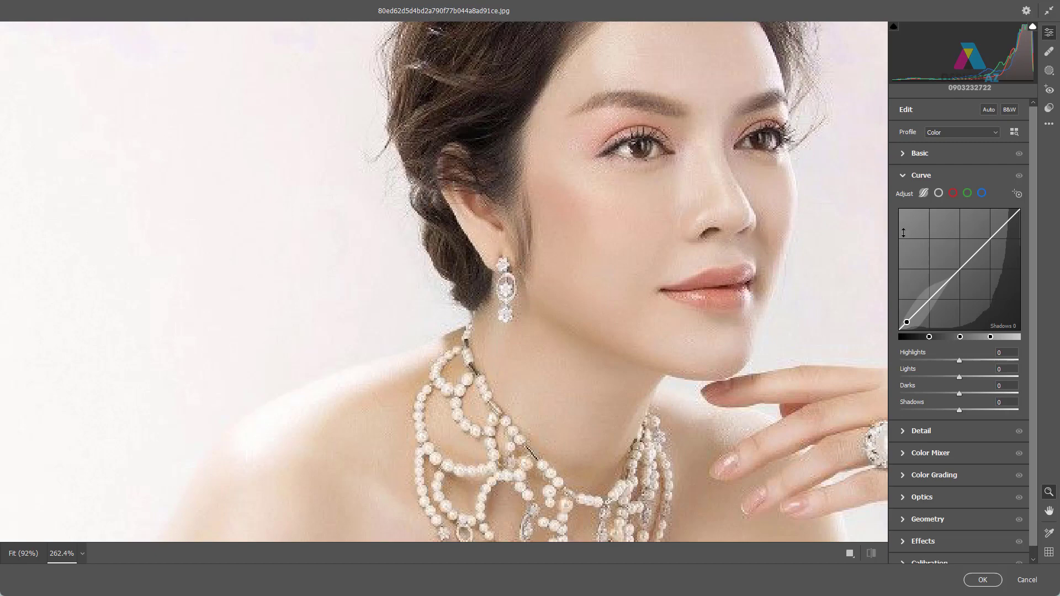
{"action": "left_click", "coordinate": [911, 176]}
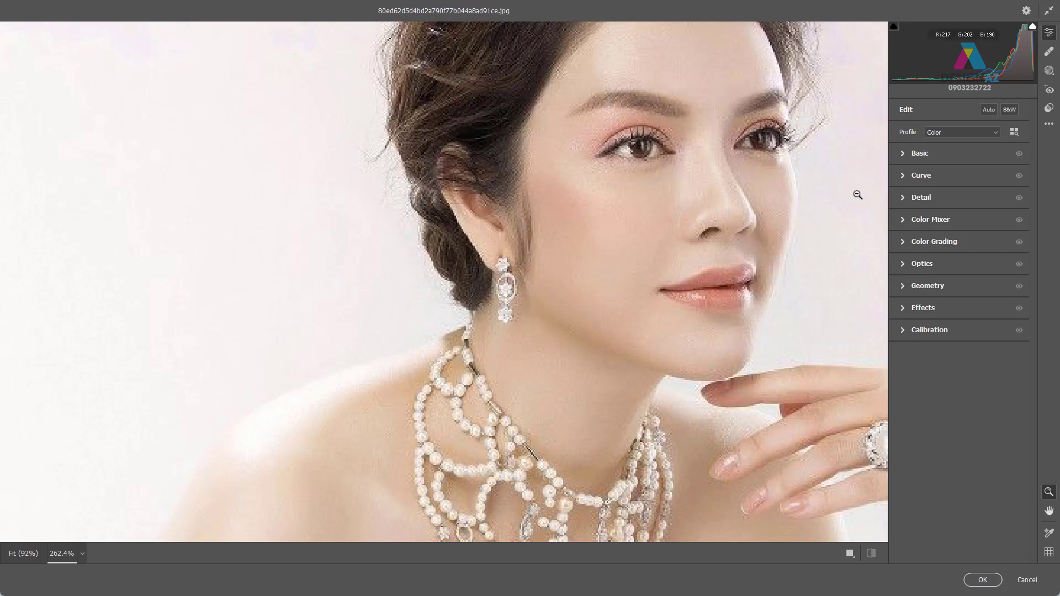
Open Camera Raw's Detail section, test a heavy sharpening amount, then reset Sharpening to 0
{"action": "left_click", "coordinate": [903, 197]}
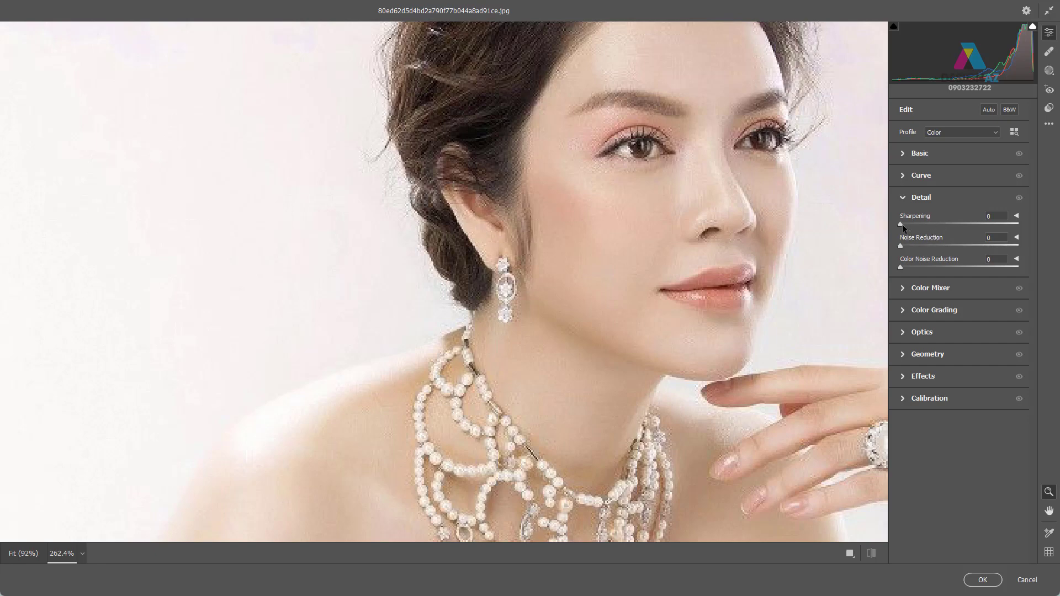
{"action": "left_click_drag", "start_coordinate": [906, 224], "coordinate": [990, 229]}
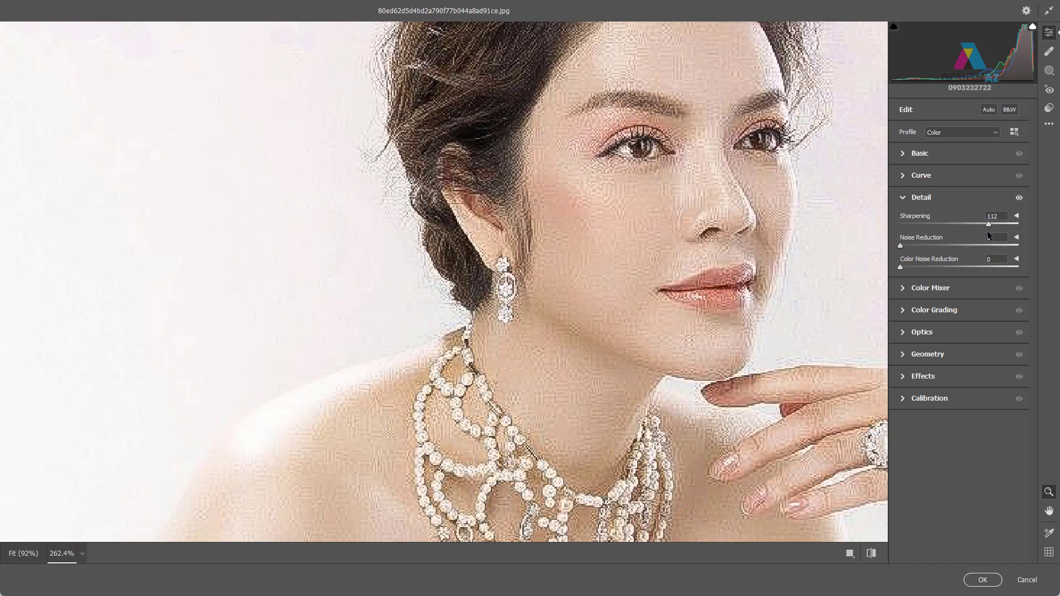
{"action": "double_click", "coordinate": [987, 223]}
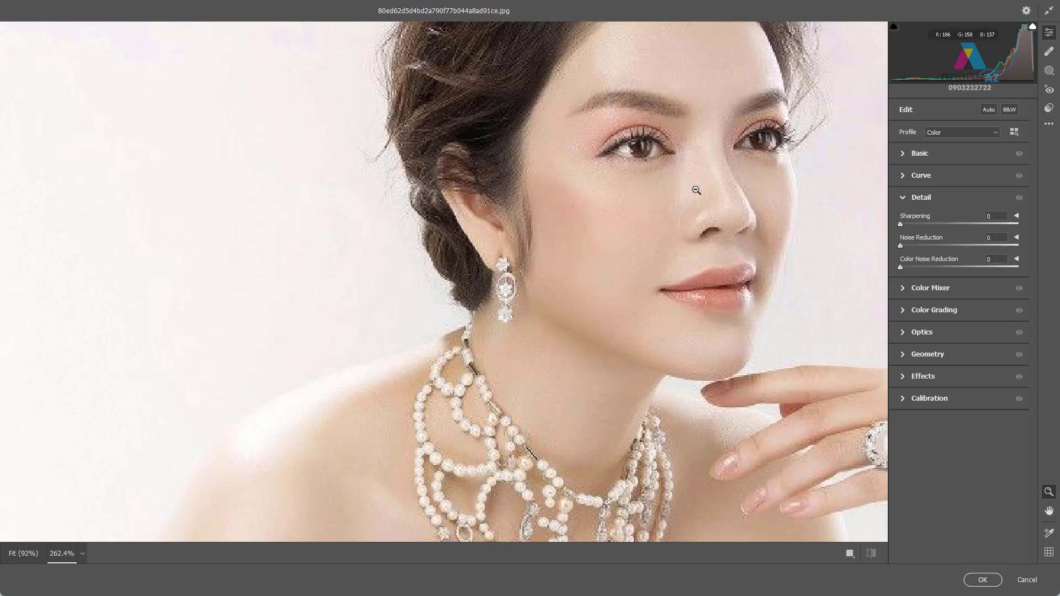
Zoom in on the eye and set Camera Raw Noise Reduction to about 92
{"action": "left_click_drag", "start_coordinate": [587, 150], "coordinate": [694, 209]}
{"action": "left_click", "coordinate": [615, 148], "text": "alt"}
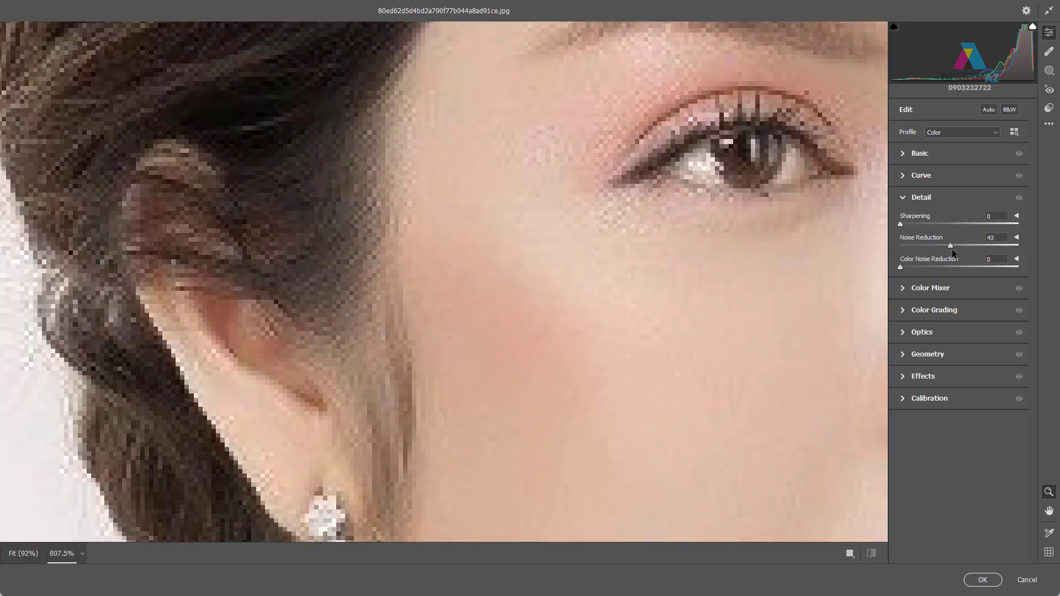
{"action": "left_click", "coordinate": [1010, 241]}
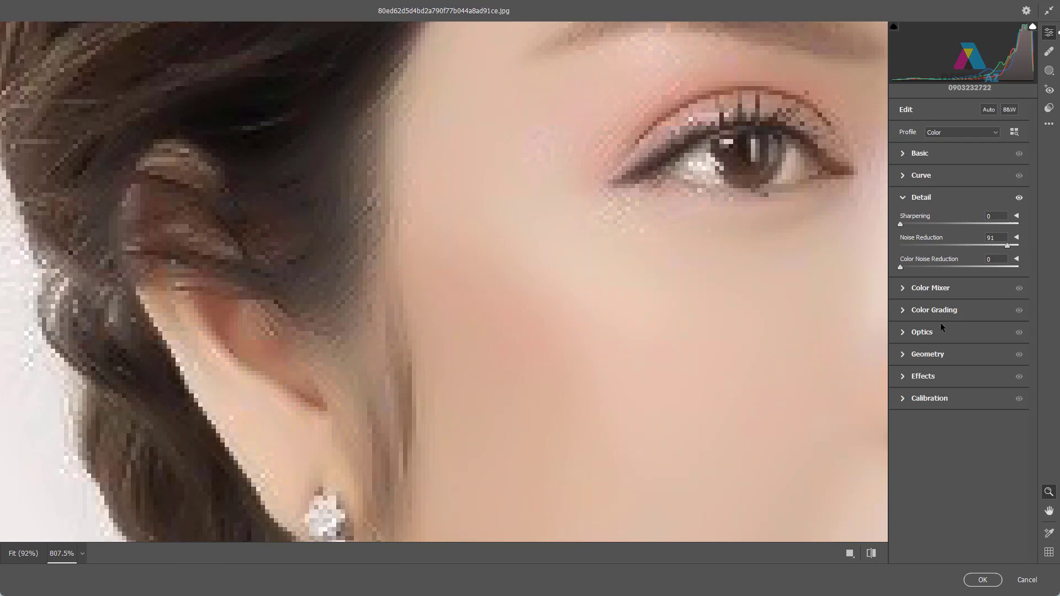
{"action": "key", "text": "ctrl+minus"}
{"action": "key", "text": "ctrl+minus"}
{"action": "key", "text": "ctrl+minus"}
{"action": "key", "text": "ctrl+minus"}
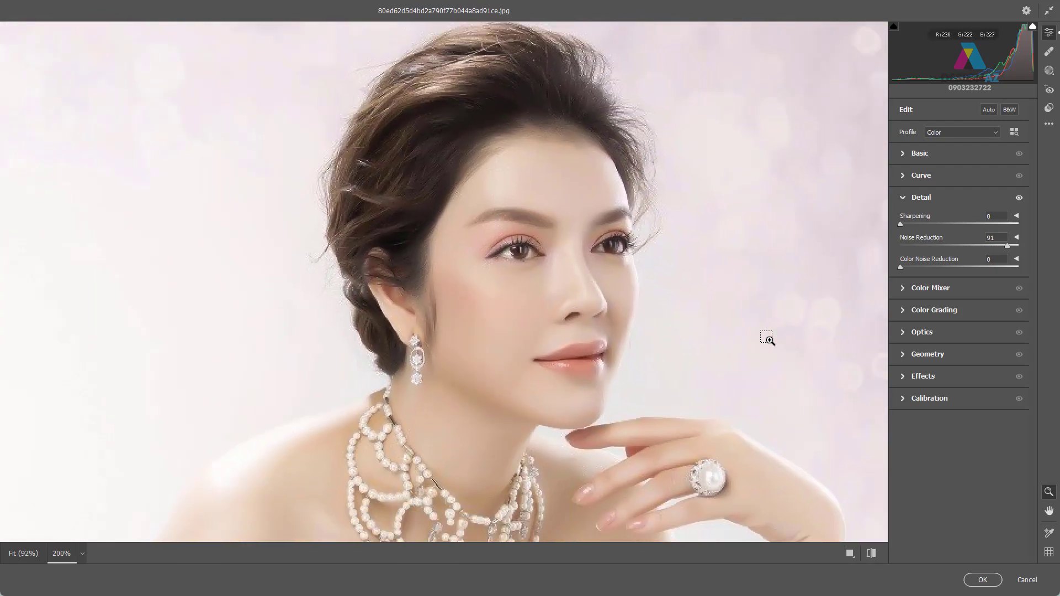
{"action": "key", "text": "ctrl+plus"}
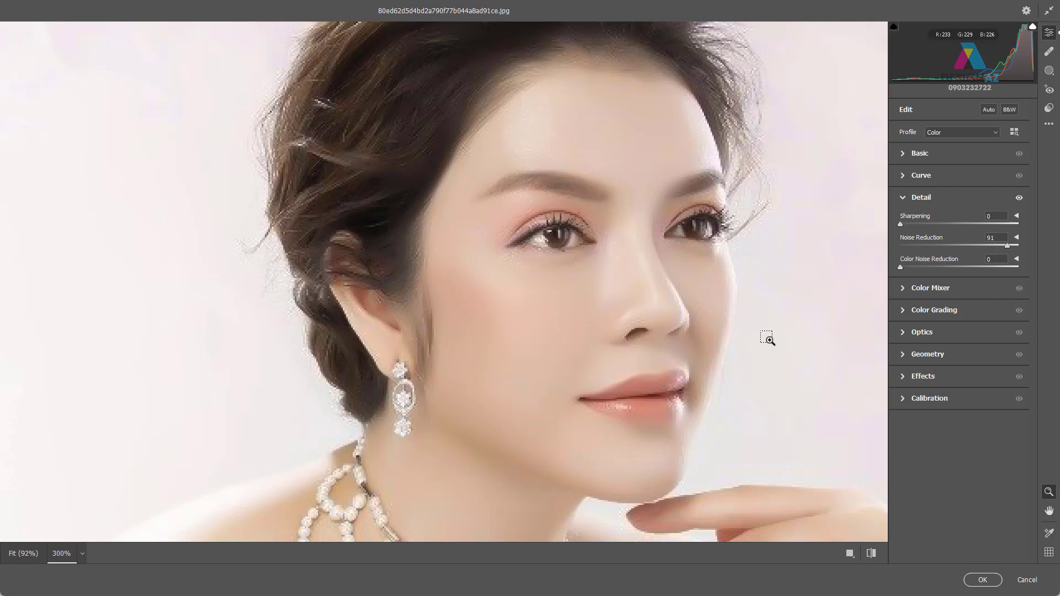
Check the smoothed skin at 300% and apply the noise reduction to Layer 1
{"action": "scroll", "coordinate": [440, 259], "scroll_direction": "down", "scroll_amount": 3}
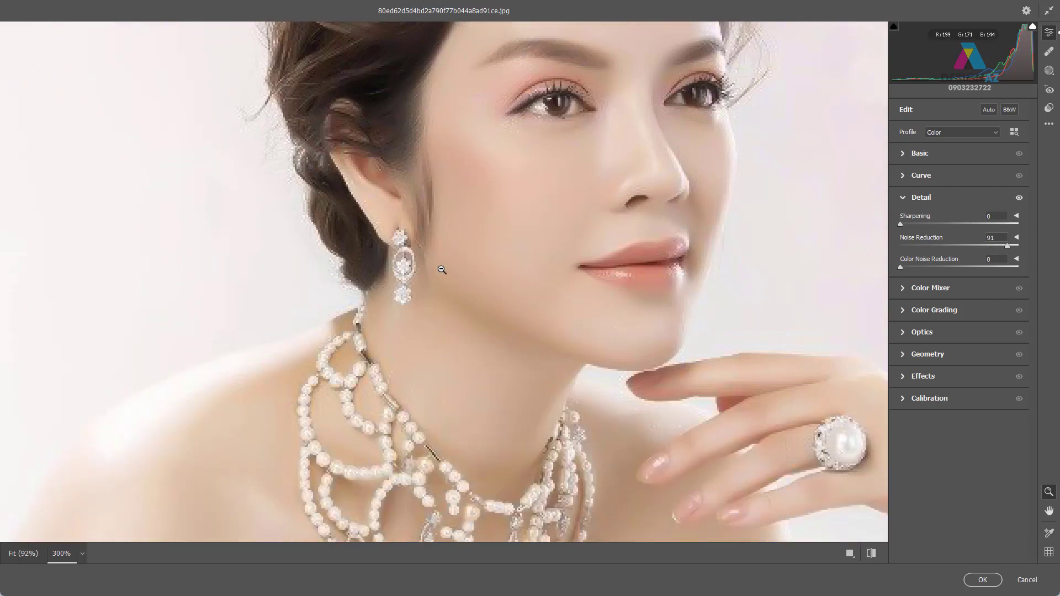
{"action": "scroll", "coordinate": [442, 269], "scroll_direction": "down", "scroll_amount": 2}
{"action": "scroll", "coordinate": [442, 271], "scroll_direction": "down", "scroll_amount": 2}
{"action": "scroll", "coordinate": [442, 274], "scroll_direction": "down", "scroll_amount": 2}
{"action": "scroll", "coordinate": [443, 278], "scroll_direction": "down", "scroll_amount": 2}
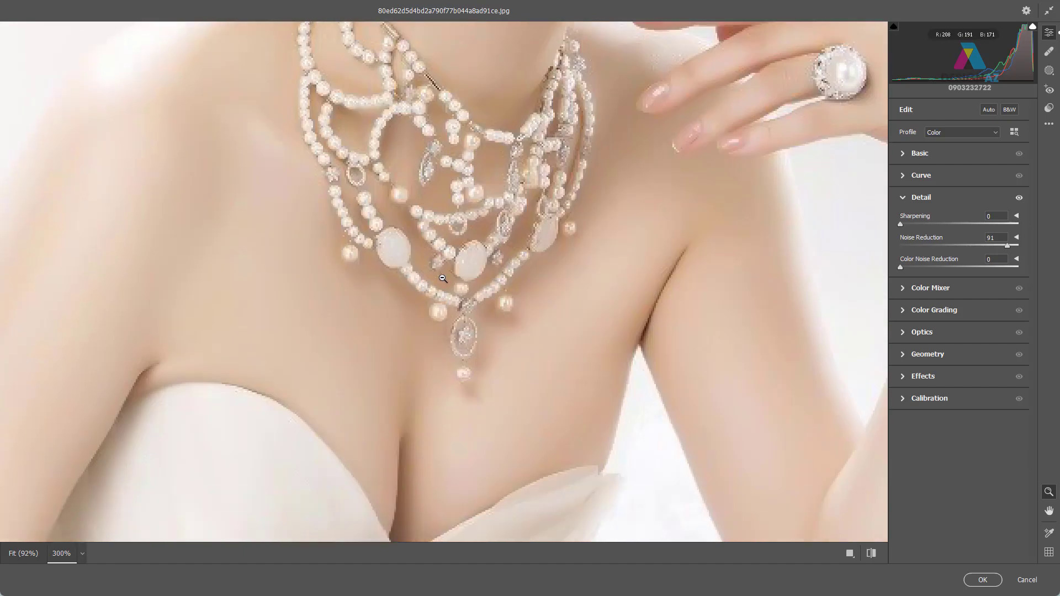
{"action": "scroll", "coordinate": [442, 278], "scroll_direction": "down", "scroll_amount": 2}
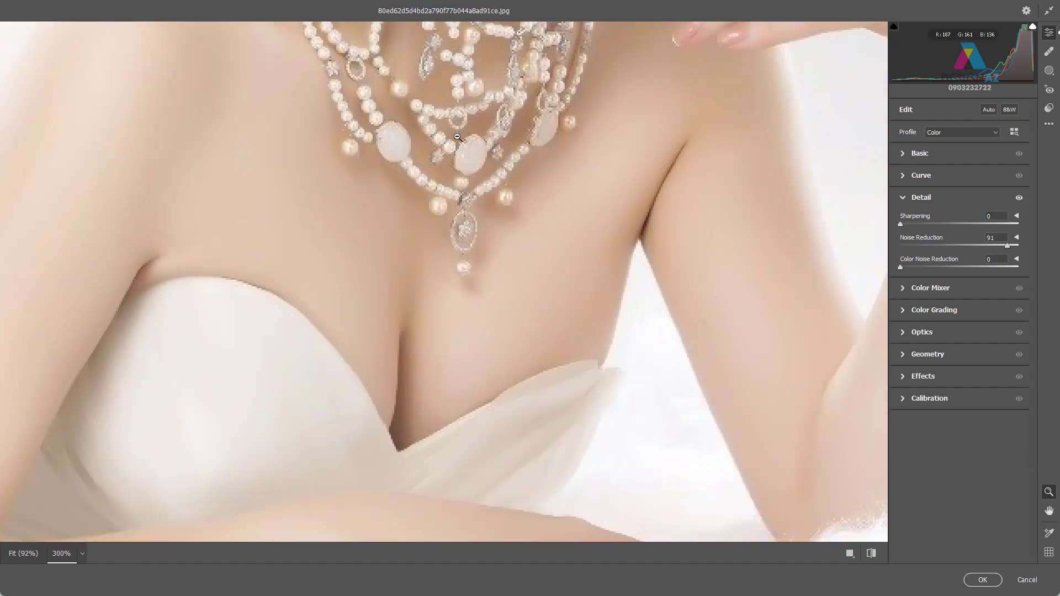
{"action": "scroll", "coordinate": [441, 133], "scroll_direction": "up", "scroll_amount": 2}
{"action": "scroll", "coordinate": [443, 149], "scroll_direction": "up", "scroll_amount": 3}
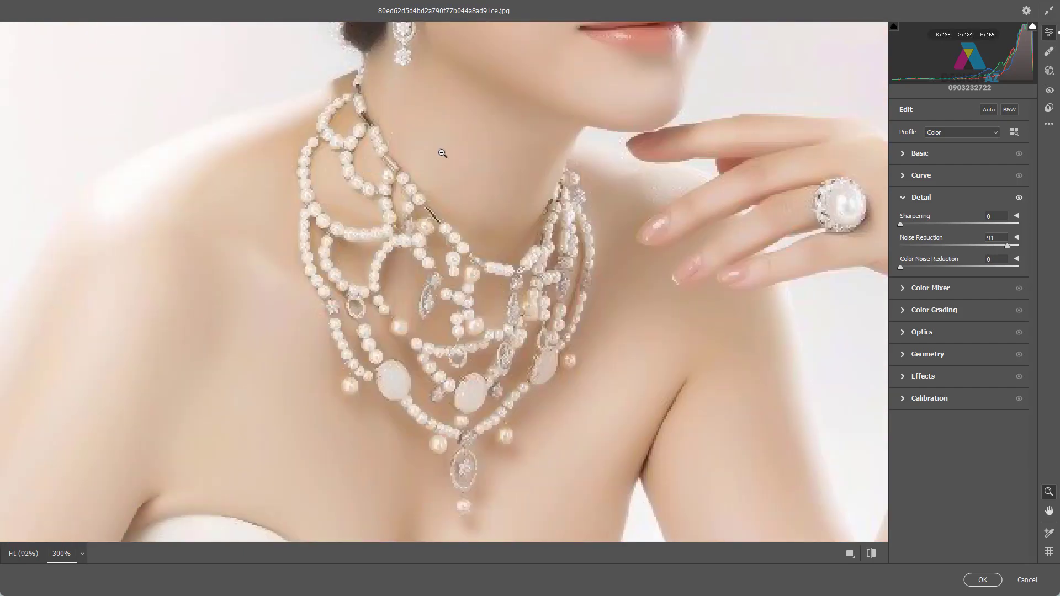
{"action": "scroll", "coordinate": [442, 153], "scroll_direction": "up", "scroll_amount": 3}
{"action": "scroll", "coordinate": [450, 161], "scroll_direction": "up", "scroll_amount": 2}
{"action": "scroll", "coordinate": [450, 172], "scroll_direction": "up", "scroll_amount": 1}
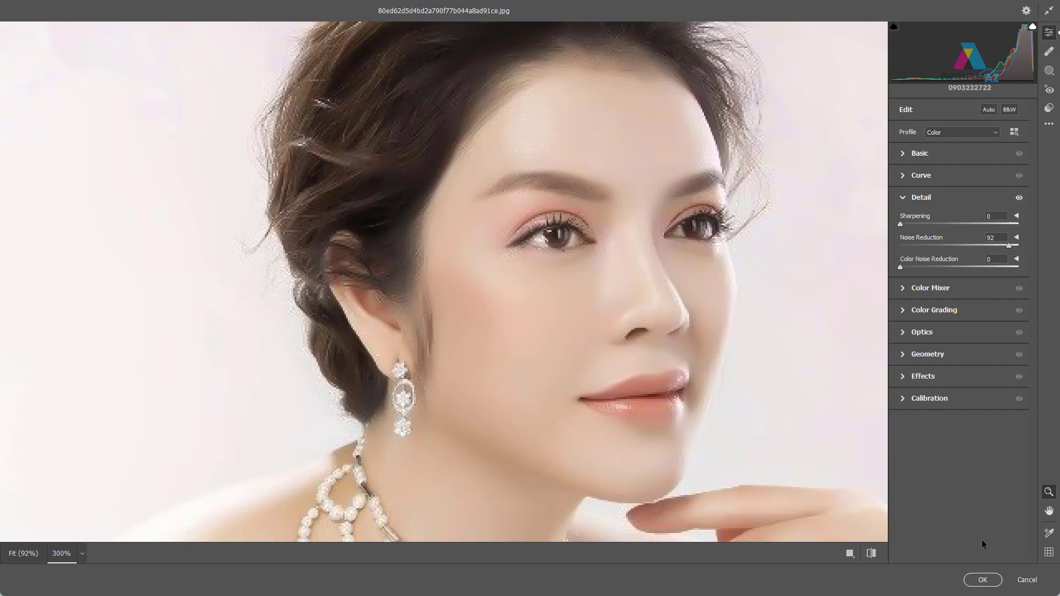
{"action": "left_click", "coordinate": [983, 580]}
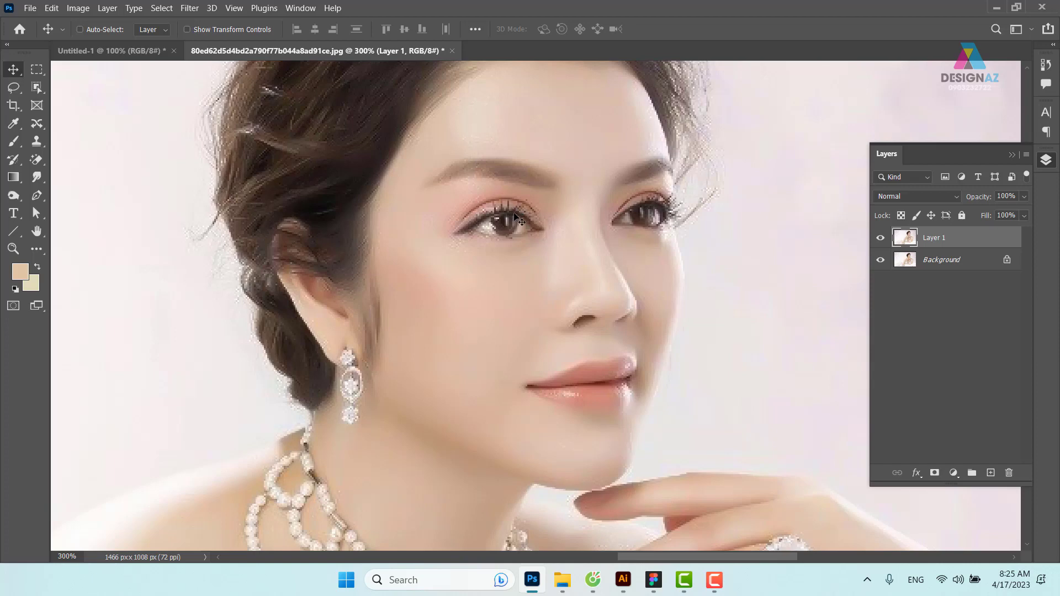
{"action": "scroll", "coordinate": [519, 218], "scroll_direction": "up", "scroll_amount": 5}
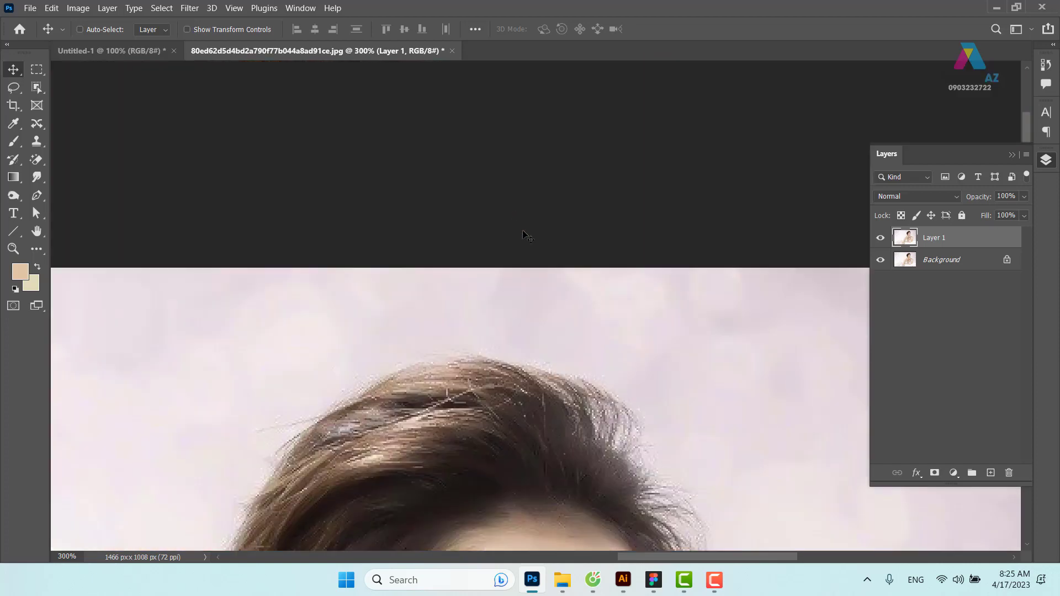
{"action": "left_click_drag", "start_coordinate": [583, 461], "coordinate": [521, 215]}
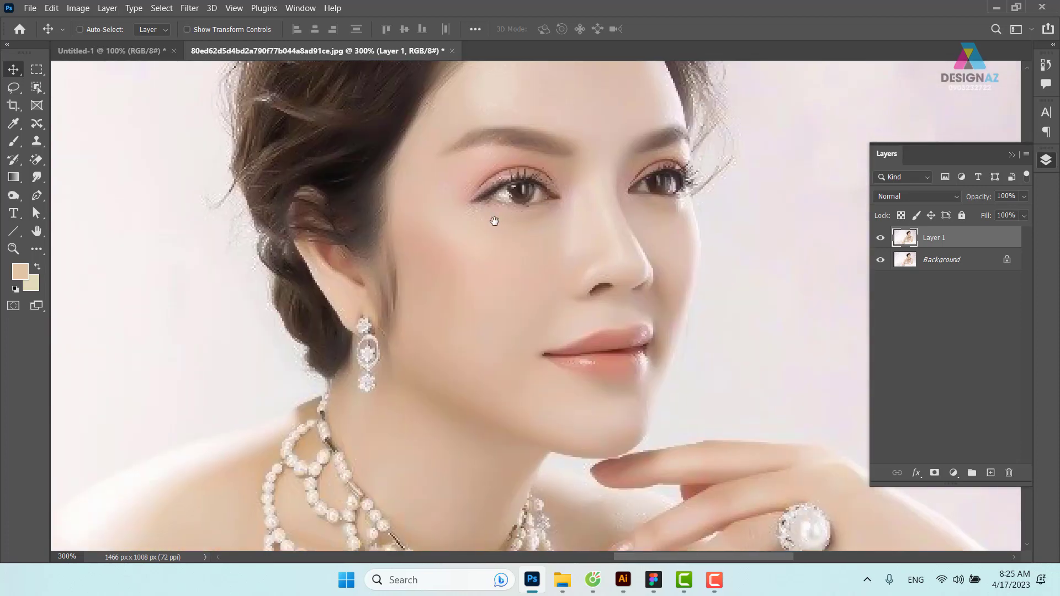
{"action": "scroll", "coordinate": [492, 220], "scroll_direction": "up", "scroll_amount": 1}
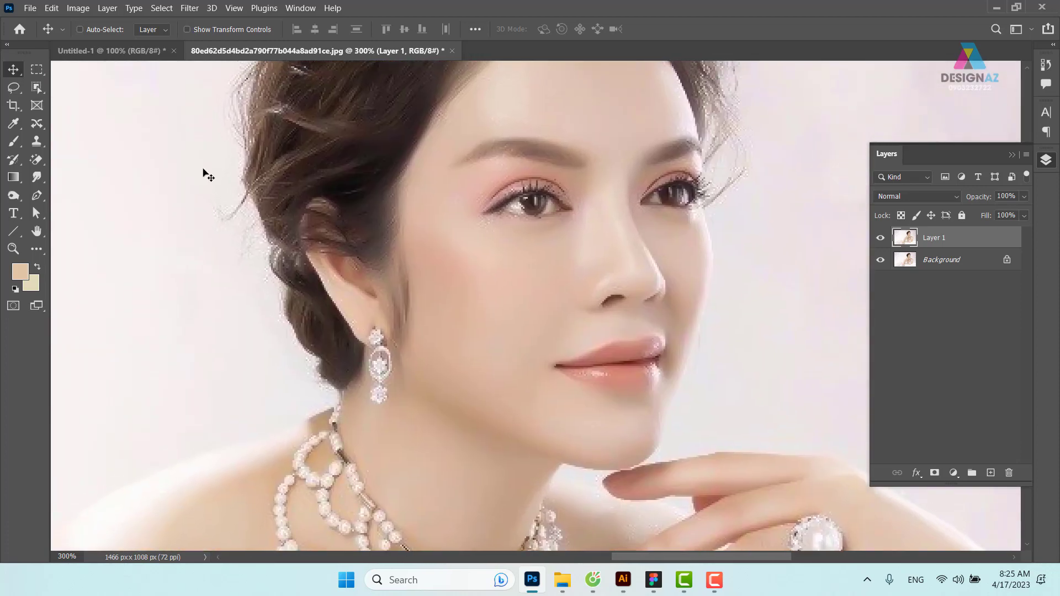
{"action": "right_click", "coordinate": [564, 243]}
Add a new empty Layer 2 and pick a greyish beige foreground colour
{"action": "left_click", "coordinate": [581, 250]}
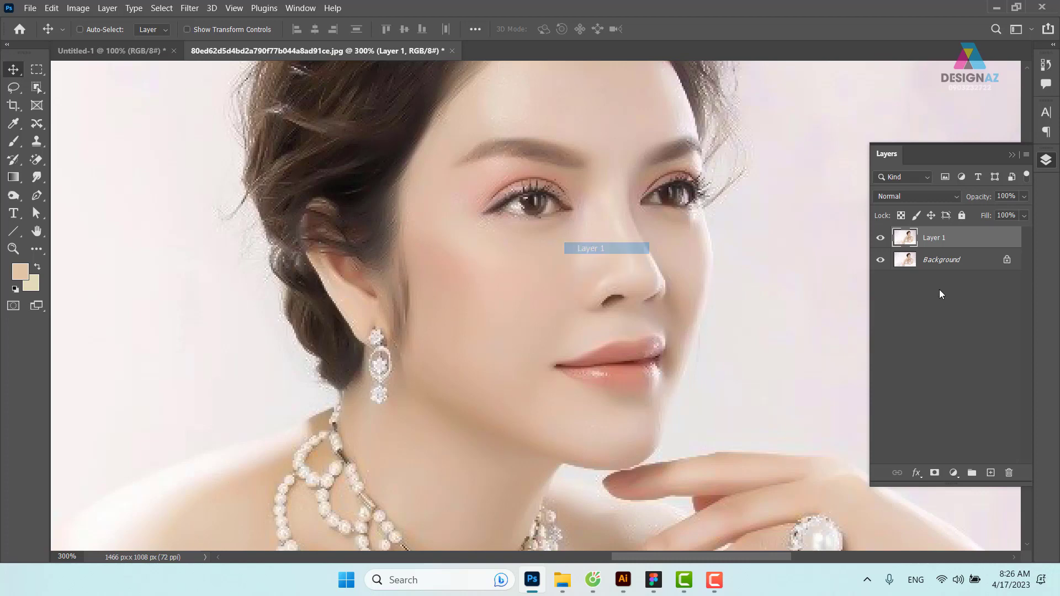
{"action": "left_click", "coordinate": [991, 473]}
{"action": "left_click", "coordinate": [19, 272]}
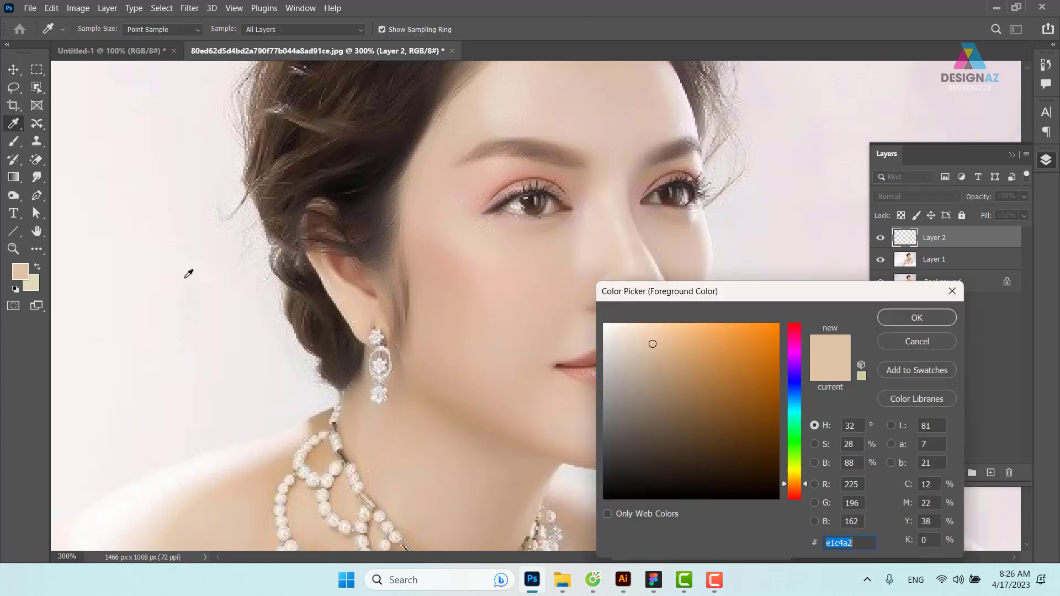
{"action": "left_click", "coordinate": [631, 392]}
{"action": "left_click", "coordinate": [628, 381]}
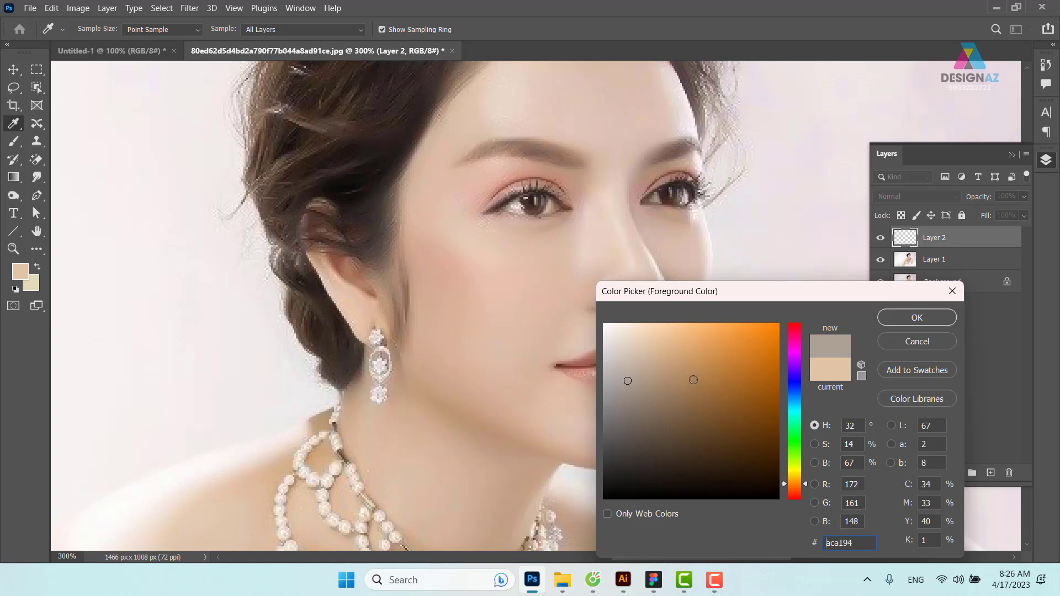
{"action": "left_click", "coordinate": [895, 319]}
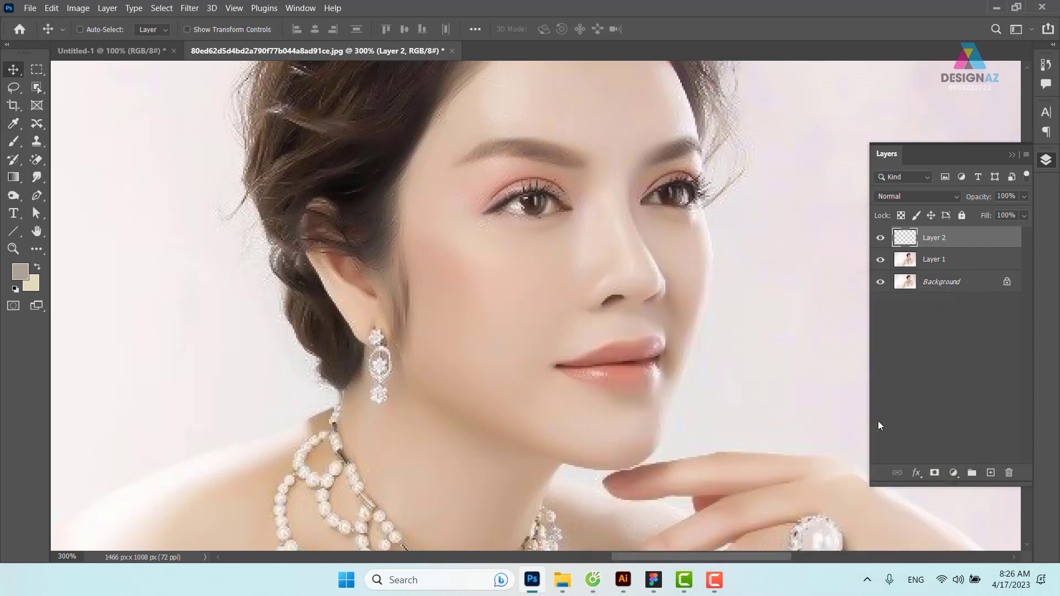
Sample a skin tone from the cheek with the Eyedropper and fill Layer 2 with it
{"action": "key", "text": "i"}
{"action": "left_click", "coordinate": [463, 284]}
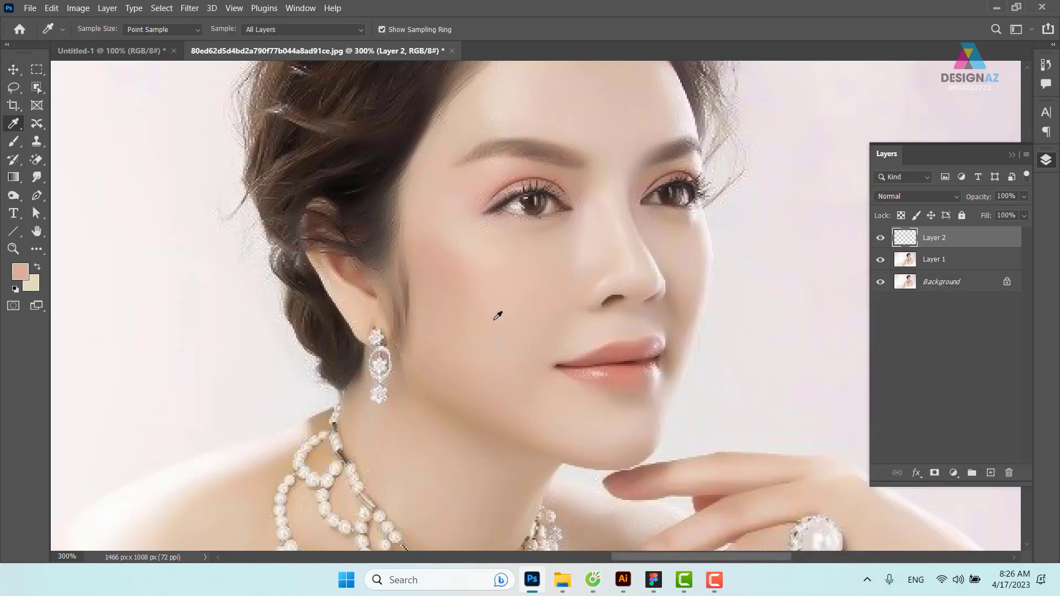
{"action": "left_click", "coordinate": [448, 291]}
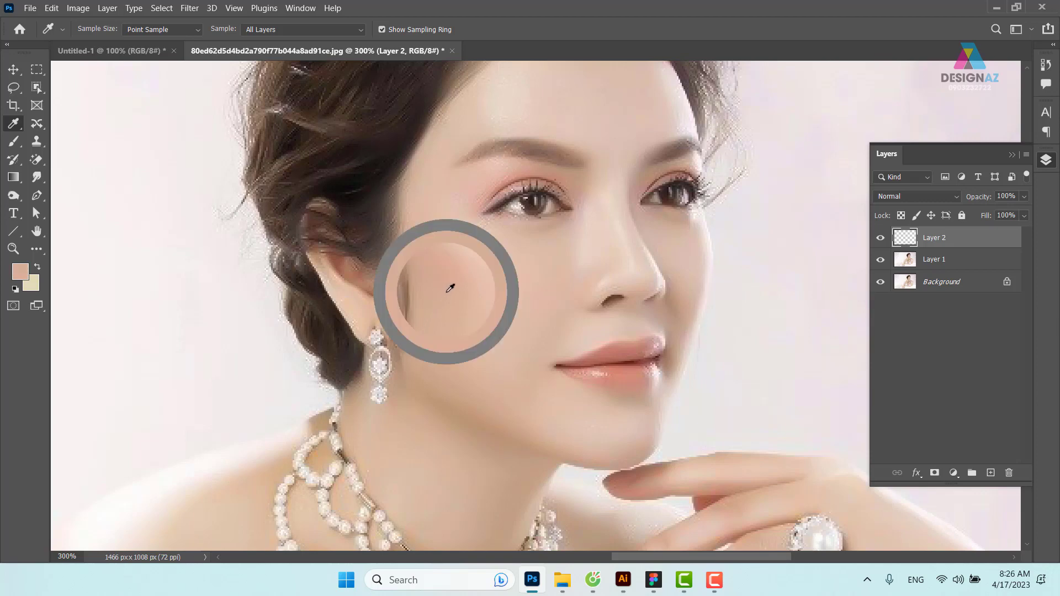
{"action": "left_click", "coordinate": [417, 382]}
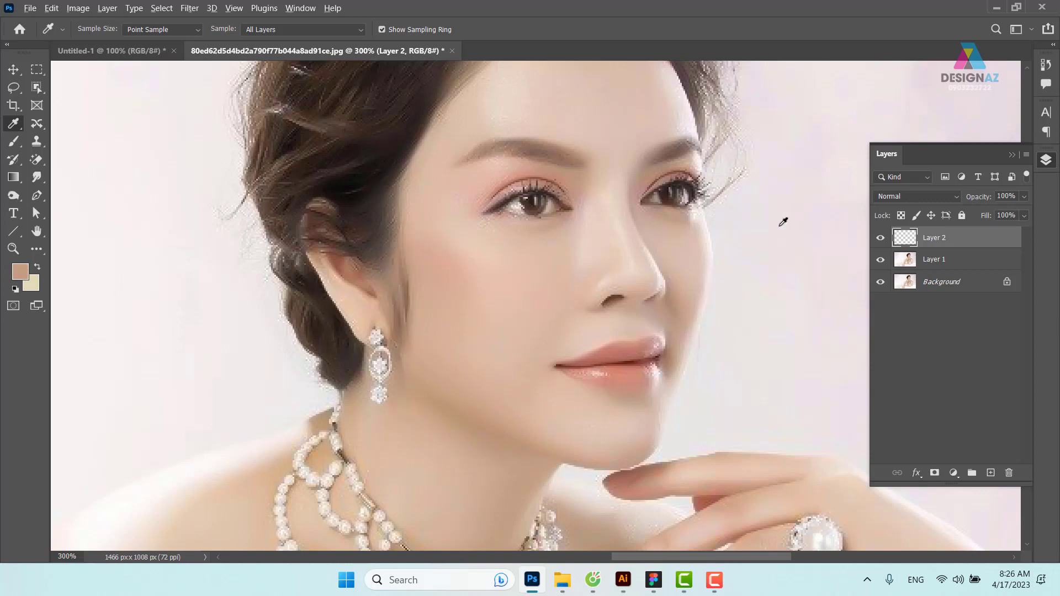
{"action": "key", "text": "alt+BackSpace"}
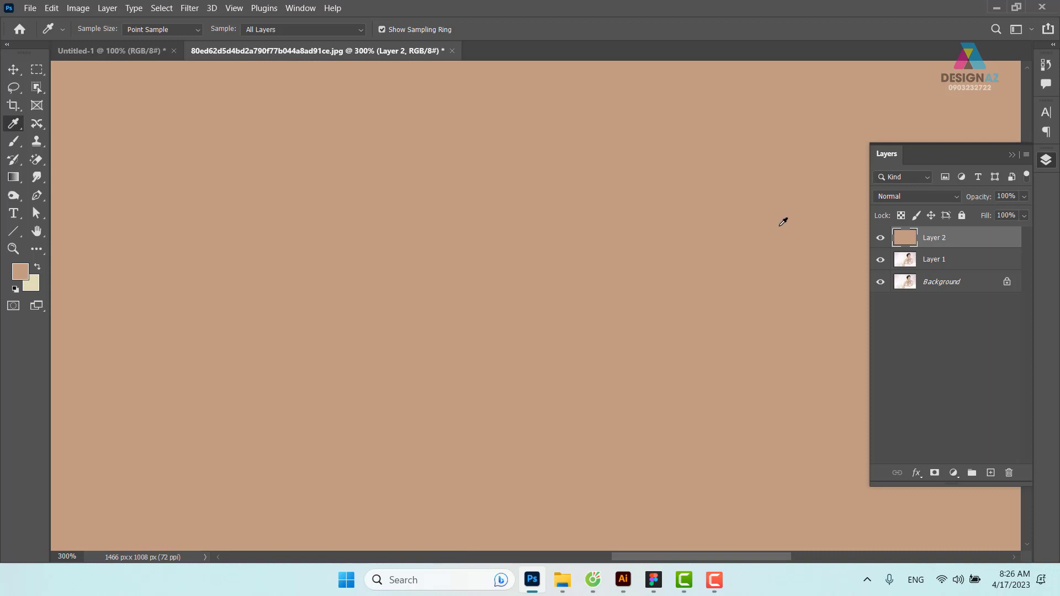
{"action": "left_click", "coordinate": [185, 9]}
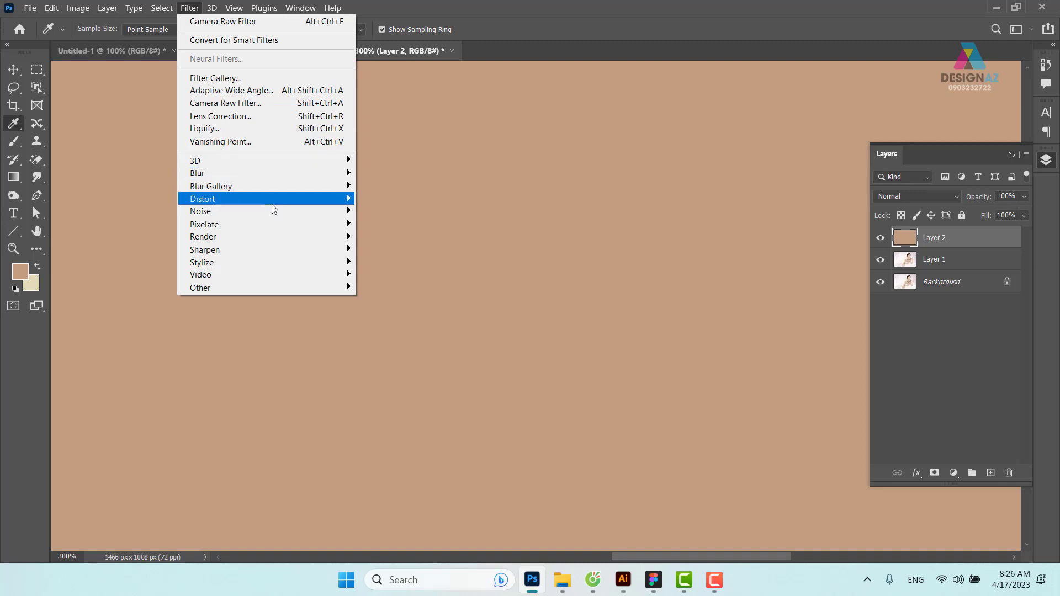
Apply Add Noise at about 2%, Gaussian and Monochromatic, to Layer 2's skin-tone fill
{"action": "mouse_move", "coordinate": [200, 211]}
{"action": "left_click", "coordinate": [402, 215]}
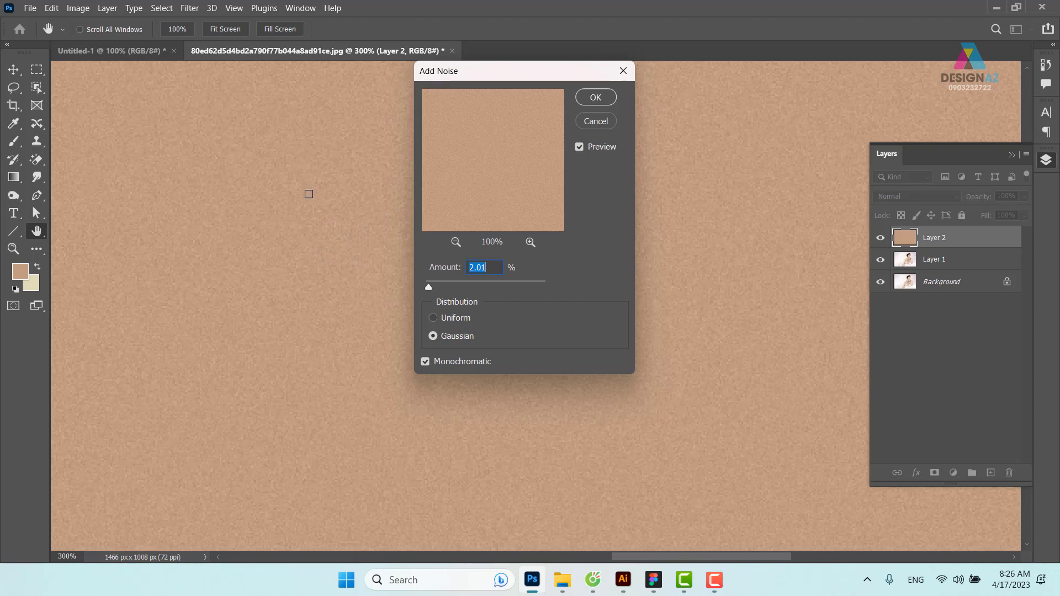
{"action": "scroll", "coordinate": [308, 194], "scroll_direction": "up", "scroll_amount": 1}
{"action": "scroll", "coordinate": [308, 194], "scroll_direction": "up", "scroll_amount": 1}
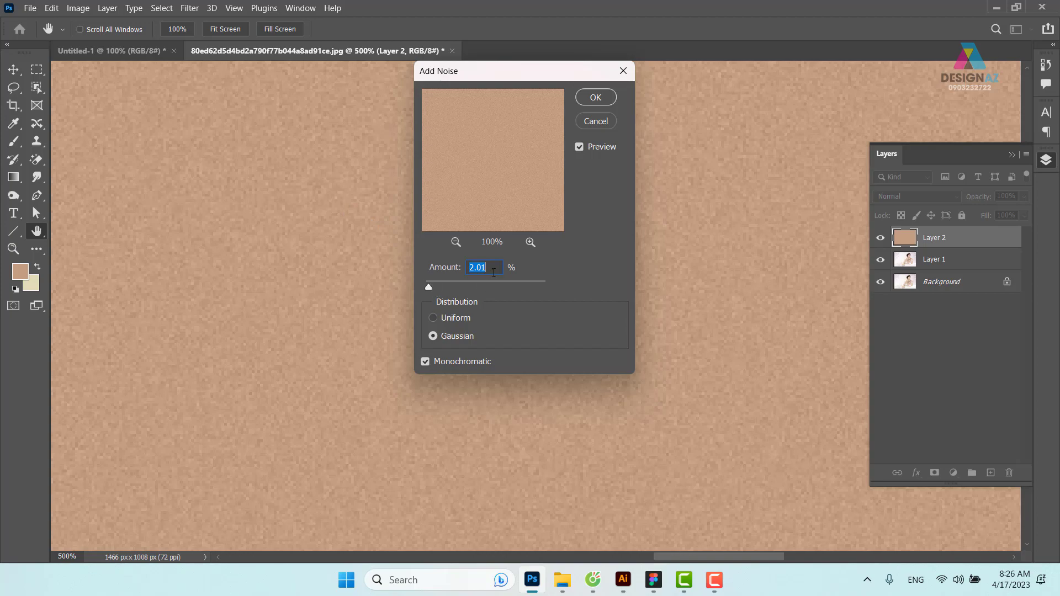
{"action": "mouse_move", "coordinate": [429, 287]}
{"action": "left_mouse_down"}
{"action": "mouse_move", "coordinate": [522, 286]}
{"action": "mouse_move", "coordinate": [401, 287]}
{"action": "left_mouse_up"}
{"action": "left_click", "coordinate": [487, 268]}
{"action": "key", "text": "Up"}
{"action": "key", "text": "Up"}
{"action": "key", "text": "Up"}
{"action": "key", "text": "Up"}
{"action": "key", "text": "Up"}
{"action": "key", "text": "Up"}
{"action": "key", "text": "Up"}
{"action": "key", "text": "Up"}
{"action": "key", "text": "Up"}
{"action": "key", "text": "Up"}
{"action": "key", "text": "Up"}
{"action": "key", "text": "Up"}
{"action": "key", "text": "Up"}
{"action": "left_click_drag", "start_coordinate": [426, 285], "coordinate": [428, 284]}
{"action": "left_click", "coordinate": [596, 98]}
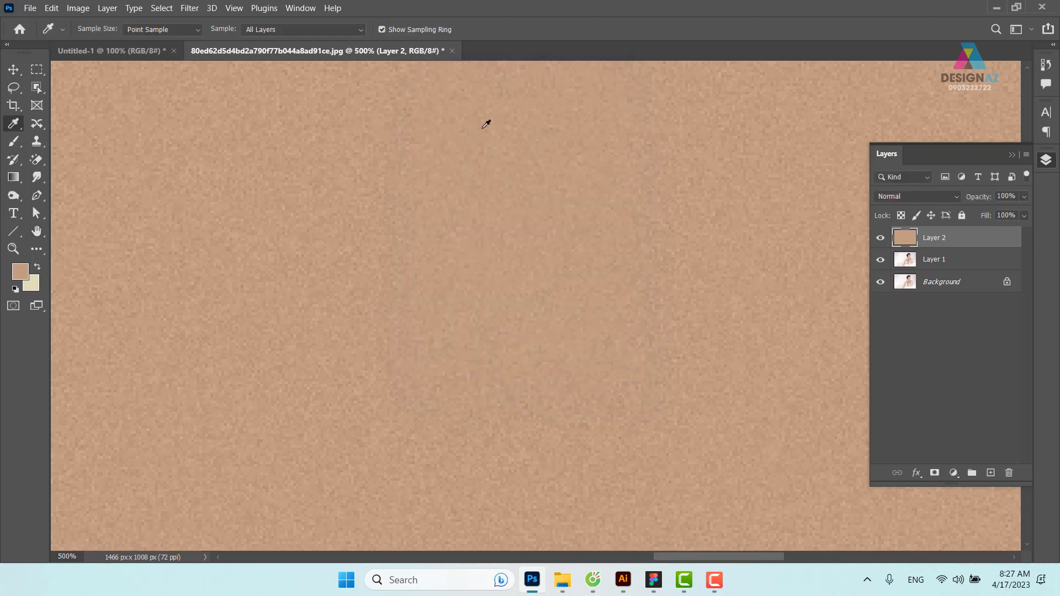
{"action": "left_click", "coordinate": [13, 70]}
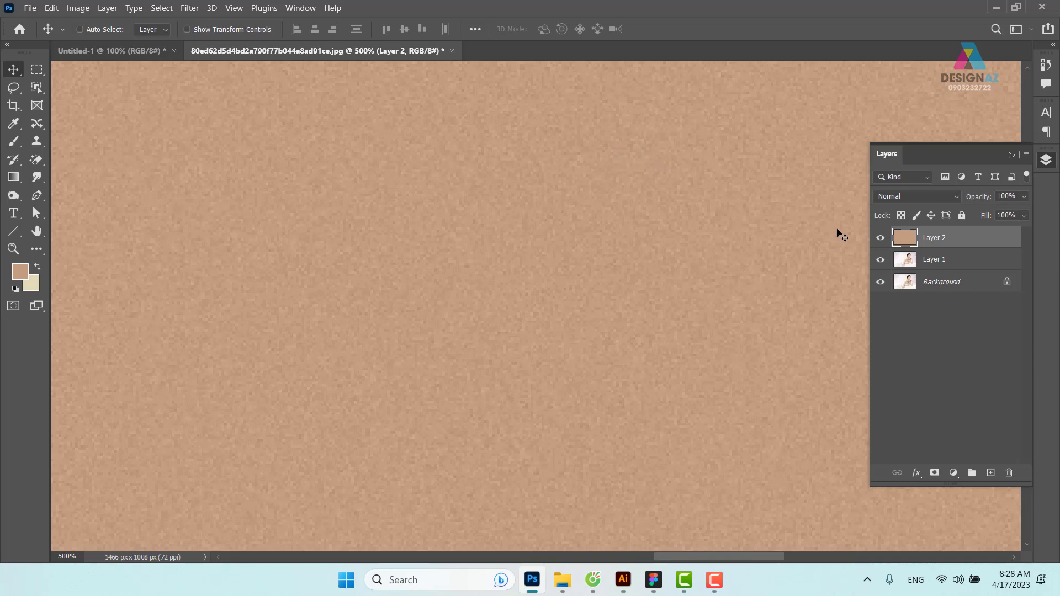
Set Layer 2 to Vivid Light and apply a High Pass filter with radius about 0.9 pixels
{"action": "left_click", "coordinate": [927, 194]}
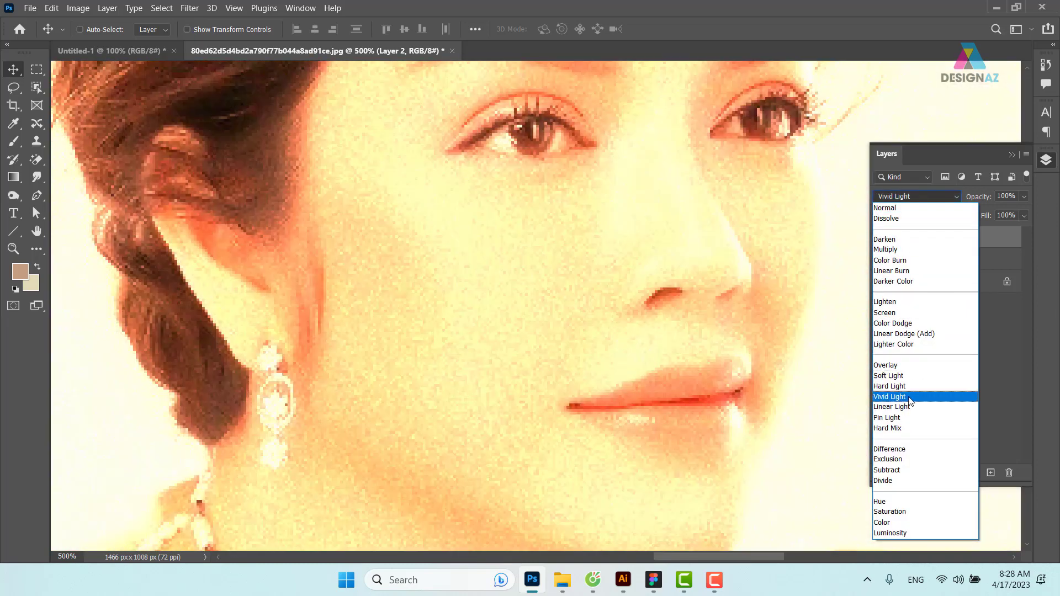
{"action": "left_click", "coordinate": [879, 399]}
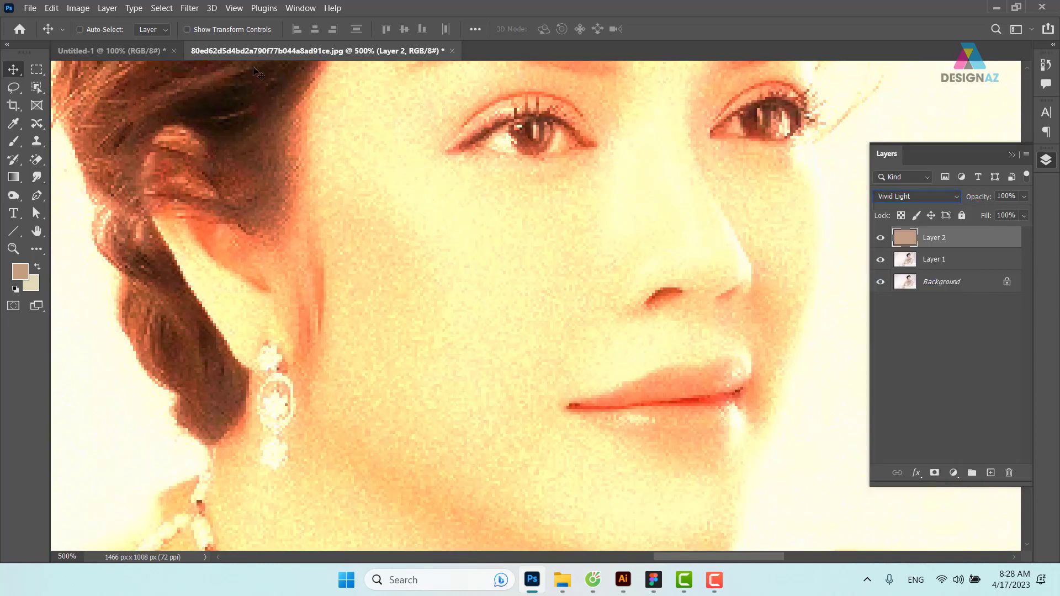
{"action": "left_click", "coordinate": [188, 8]}
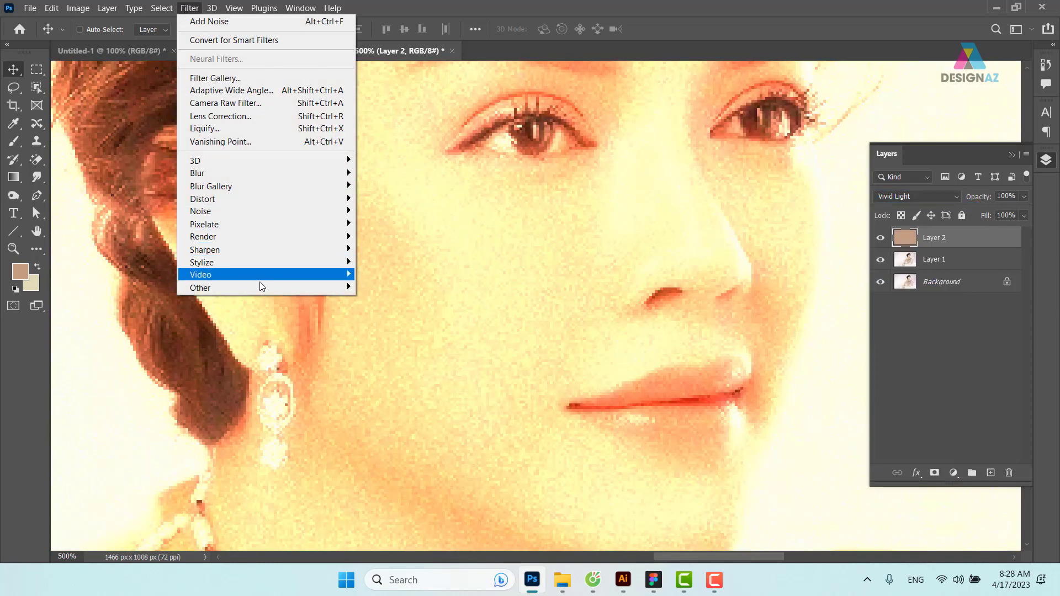
{"action": "mouse_move", "coordinate": [265, 287]}
{"action": "left_click", "coordinate": [381, 299]}
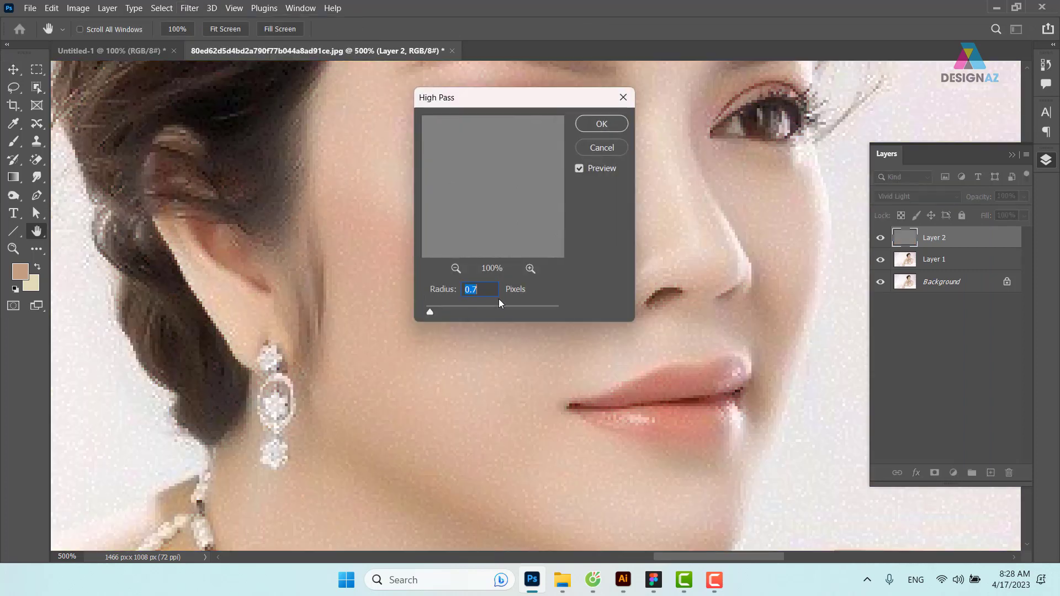
{"action": "left_click_drag", "start_coordinate": [531, 99], "coordinate": [782, 112]}
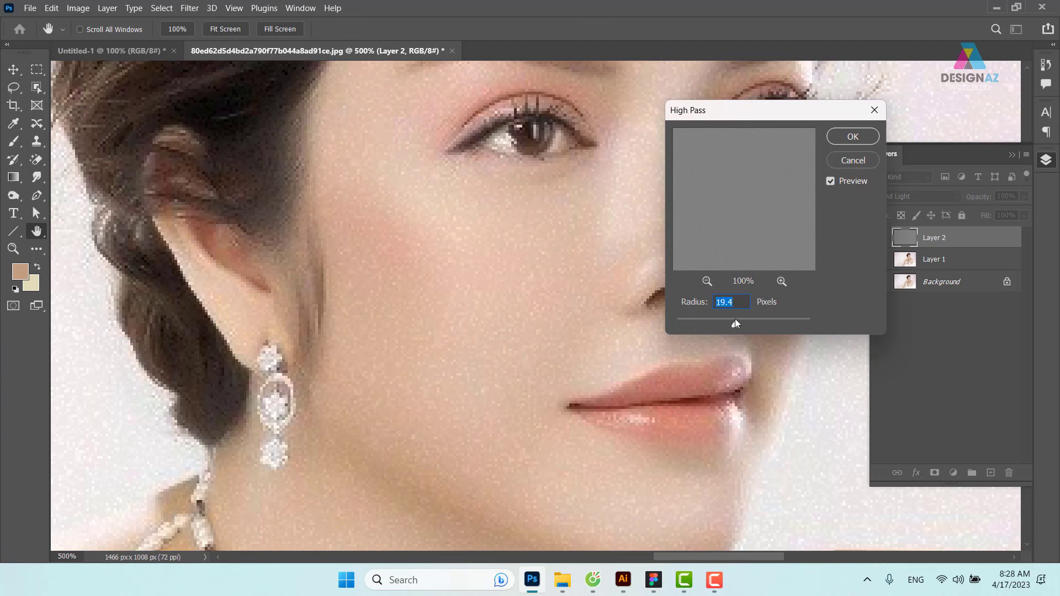
{"action": "left_click_drag", "start_coordinate": [727, 323], "coordinate": [684, 324]}
{"action": "left_click", "coordinate": [866, 140]}
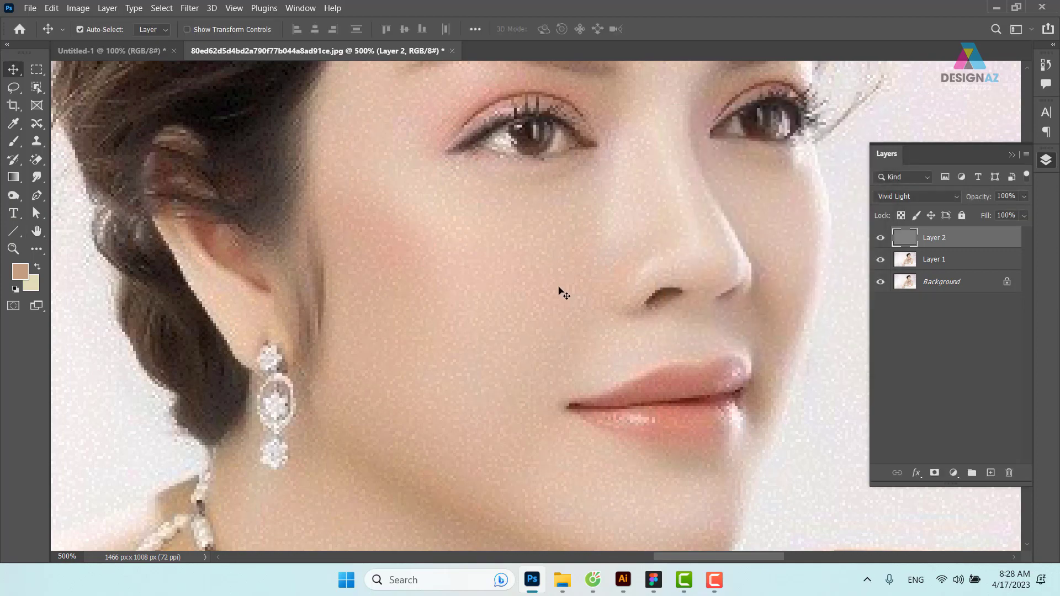
{"action": "key", "text": "ctrl+minus"}
{"action": "key", "text": "ctrl+minus"}
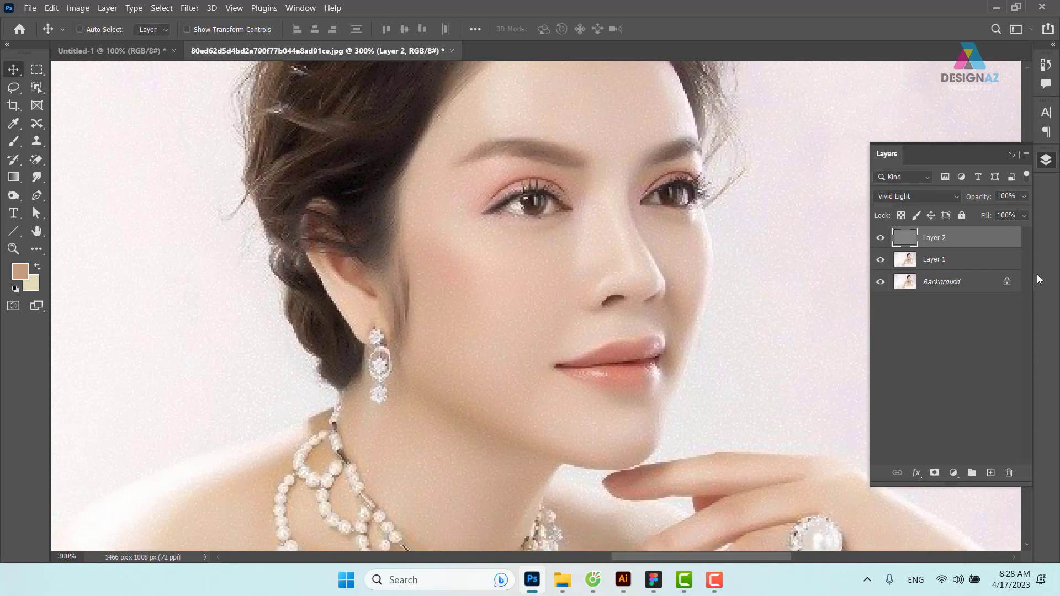
Add a black mask to Layer 2 and paint the lower cheek and jaw with a soft 39 px brush at about half opacity
{"action": "left_click", "coordinate": [936, 474], "text": "alt"}
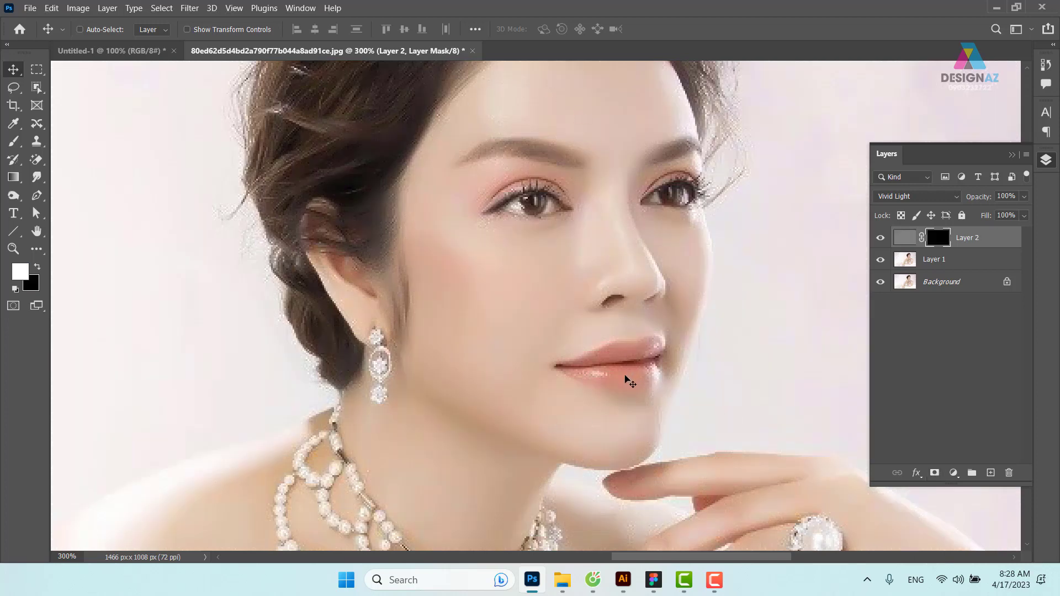
{"action": "left_click_drag", "start_coordinate": [630, 381], "coordinate": [530, 315]}
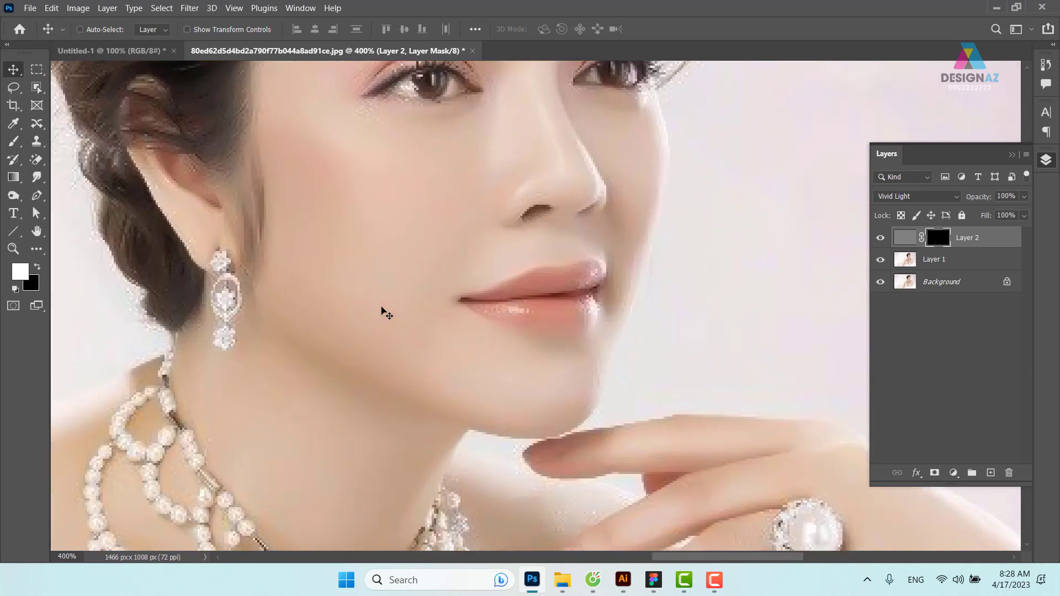
{"action": "key", "text": "ctrl+plus"}
{"action": "key", "text": "b"}
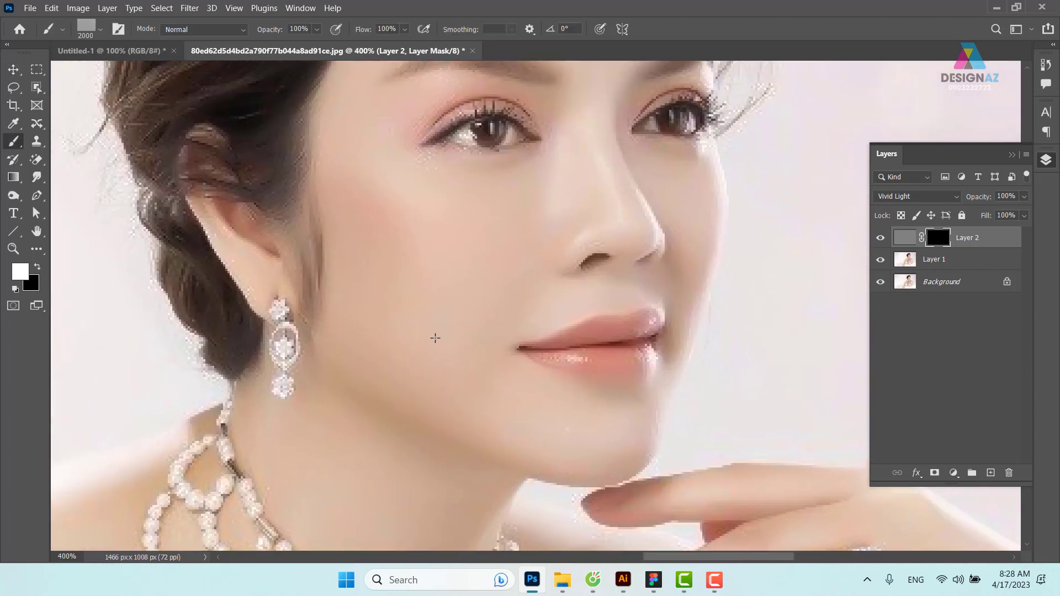
{"action": "left_click", "coordinate": [91, 26]}
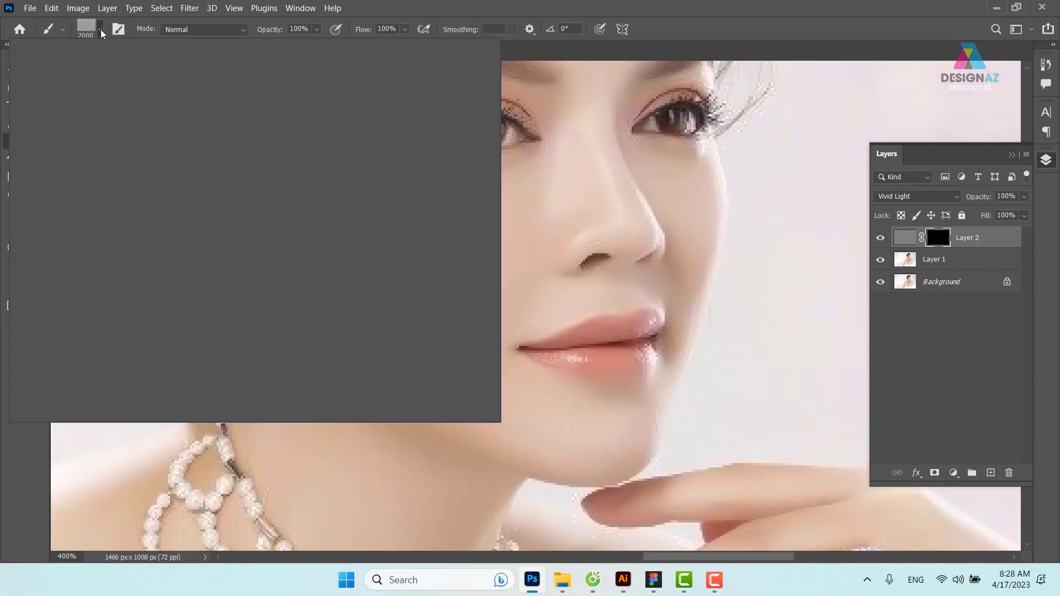
{"action": "left_click", "coordinate": [74, 157]}
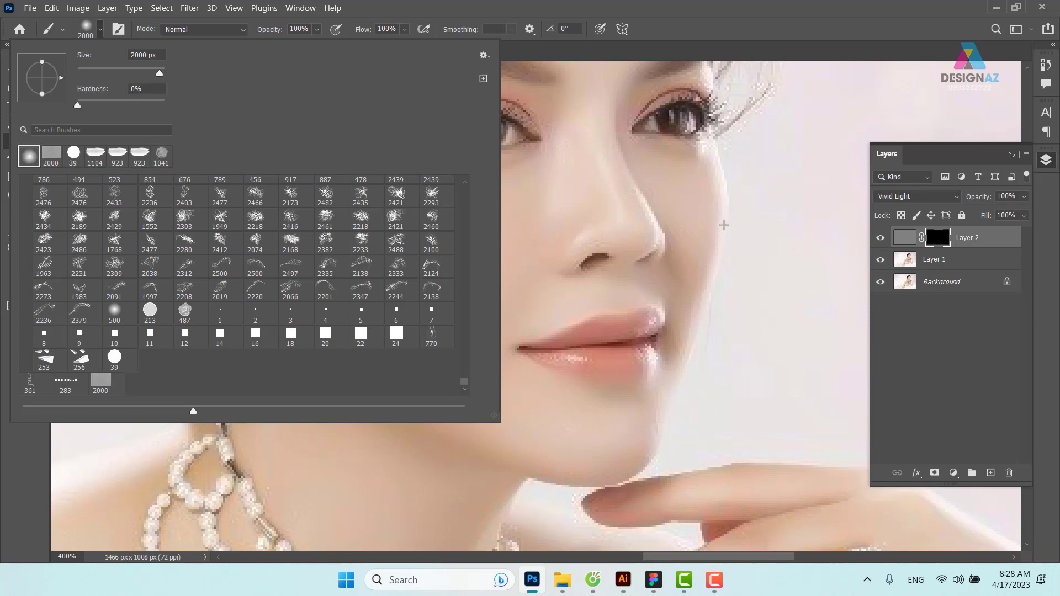
{"action": "left_click_drag", "start_coordinate": [160, 73], "coordinate": [108, 73]}
{"action": "left_click_drag", "start_coordinate": [740, 205], "coordinate": [702, 201]}
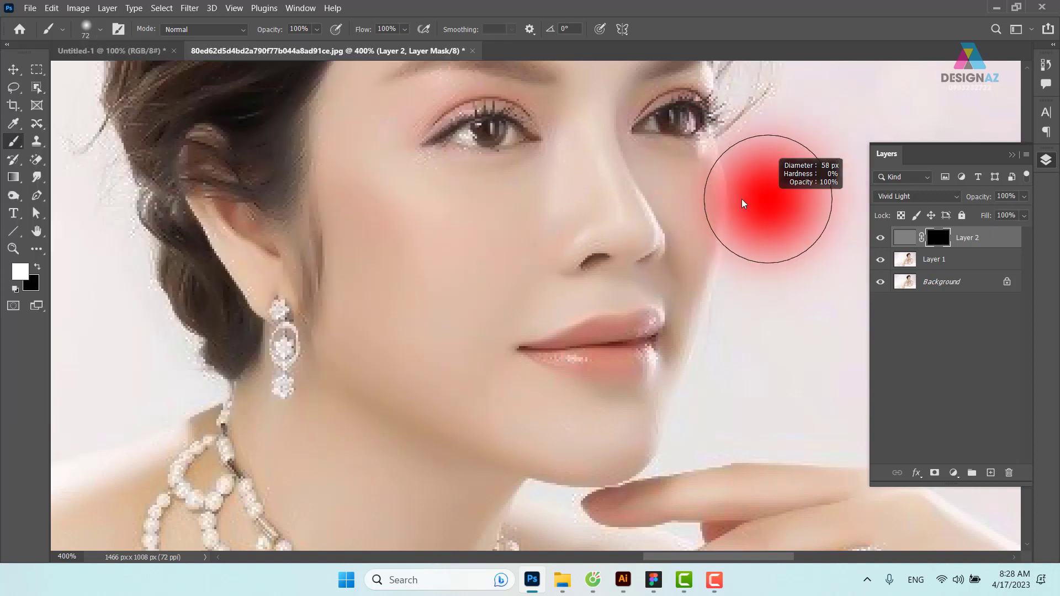
{"action": "left_click", "coordinate": [318, 32]}
{"action": "left_click_drag", "start_coordinate": [315, 47], "coordinate": [299, 46]}
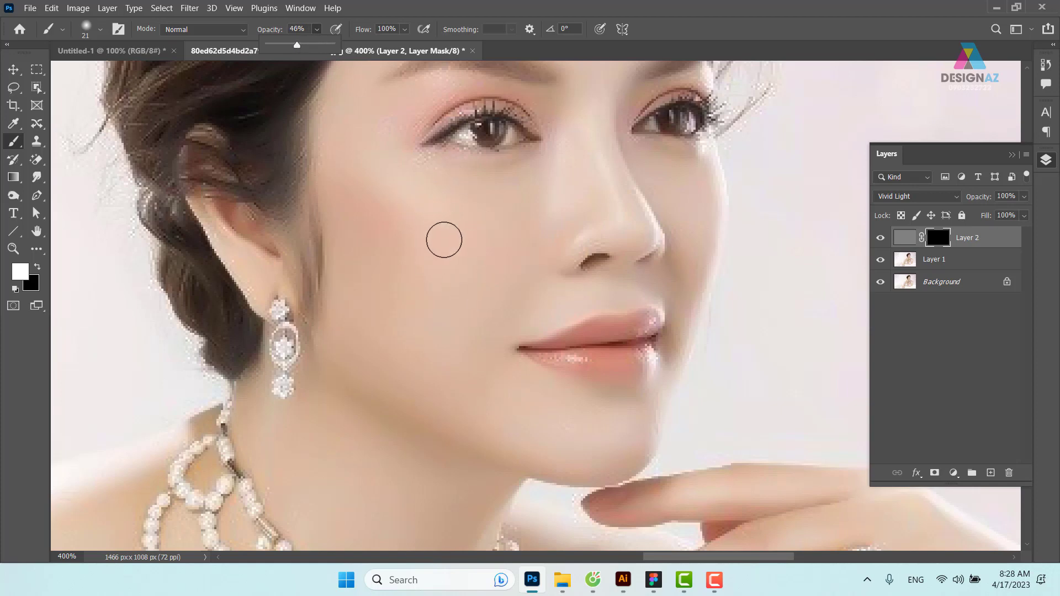
{"action": "left_click_drag", "start_coordinate": [444, 240], "coordinate": [464, 240]}
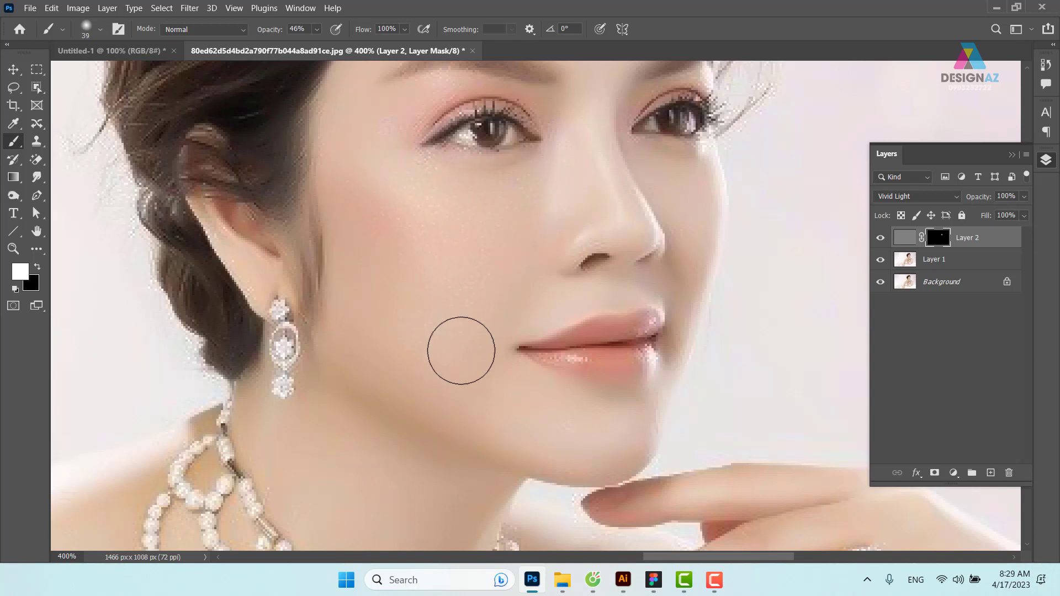
{"action": "mouse_move", "coordinate": [461, 350]}
{"action": "left_mouse_down"}
{"action": "mouse_move", "coordinate": [556, 421]}
{"action": "mouse_move", "coordinate": [516, 403]}
{"action": "mouse_move", "coordinate": [571, 412]}
{"action": "mouse_move", "coordinate": [387, 363]}
{"action": "left_mouse_up"}
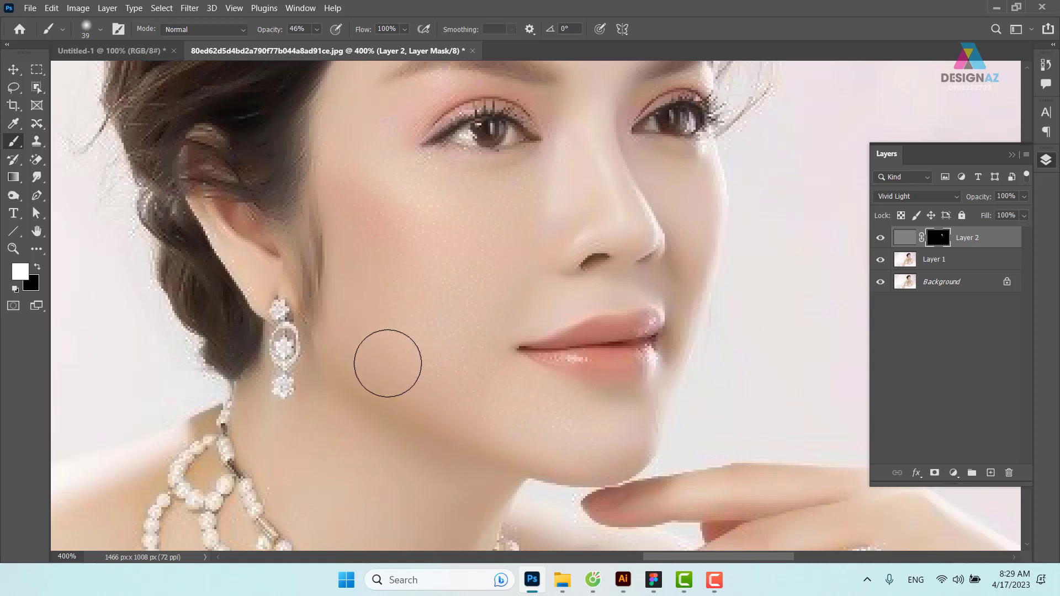
{"action": "left_click_drag", "start_coordinate": [474, 426], "coordinate": [492, 367]}
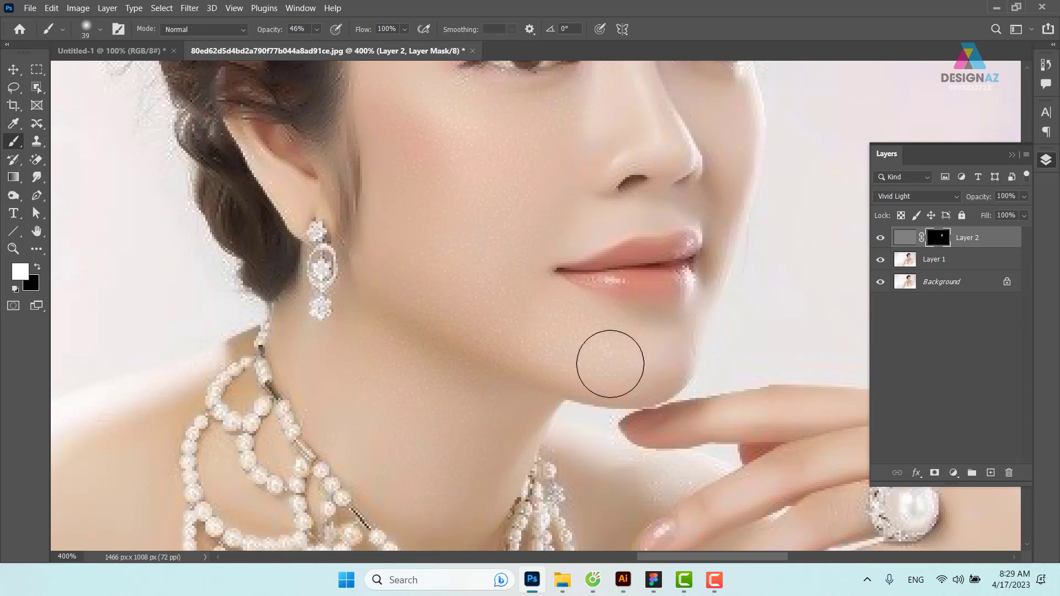
Open the Untitled-1 skin texture image, then close it again
{"action": "key", "text": "ctrl+o"}
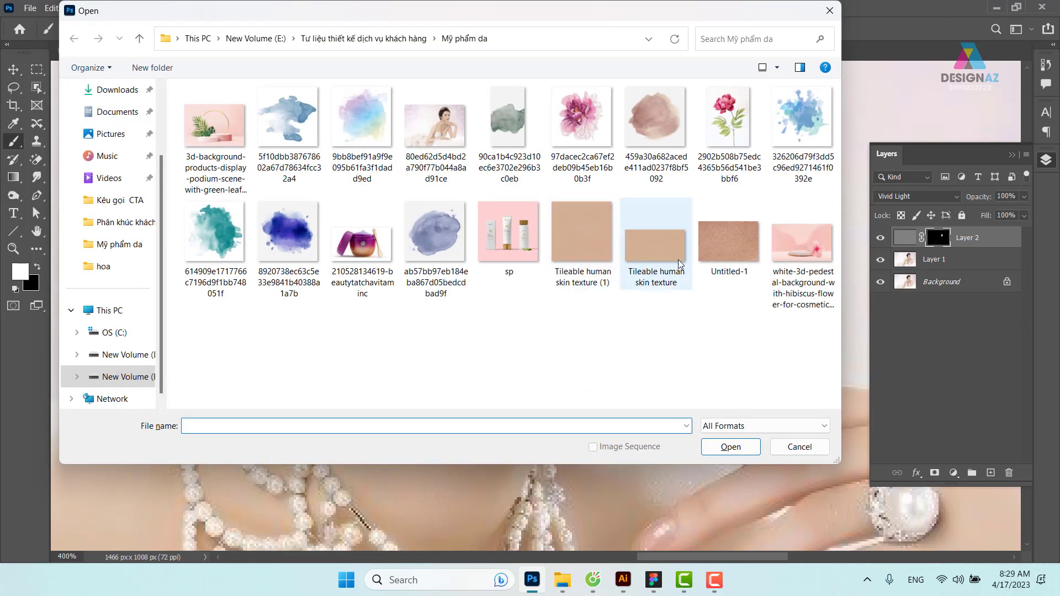
{"action": "left_click", "coordinate": [798, 243]}
{"action": "left_click", "coordinate": [757, 260]}
{"action": "left_click", "coordinate": [739, 451]}
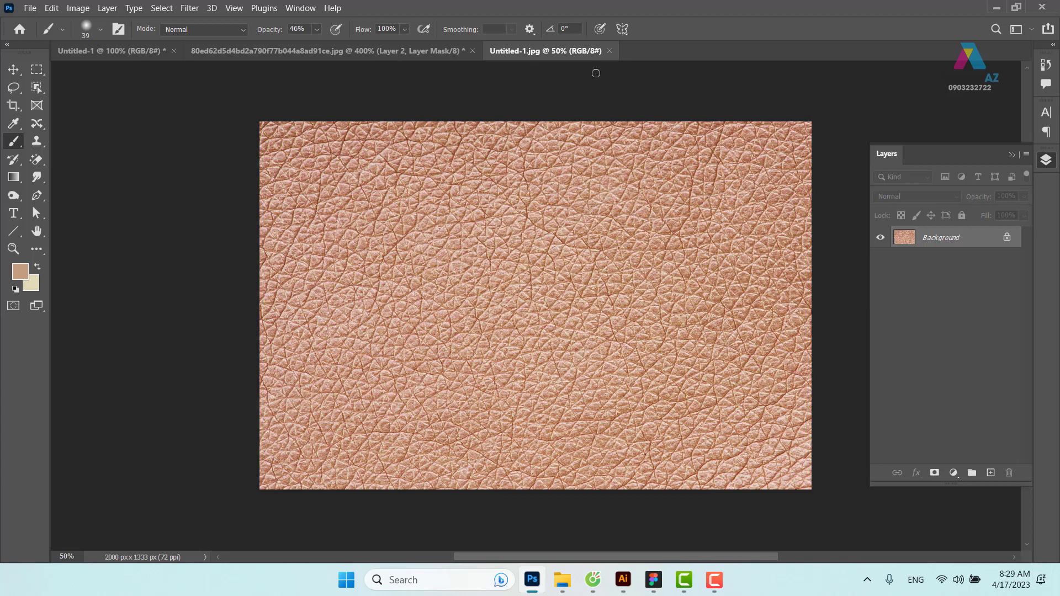
{"action": "left_click", "coordinate": [611, 51]}
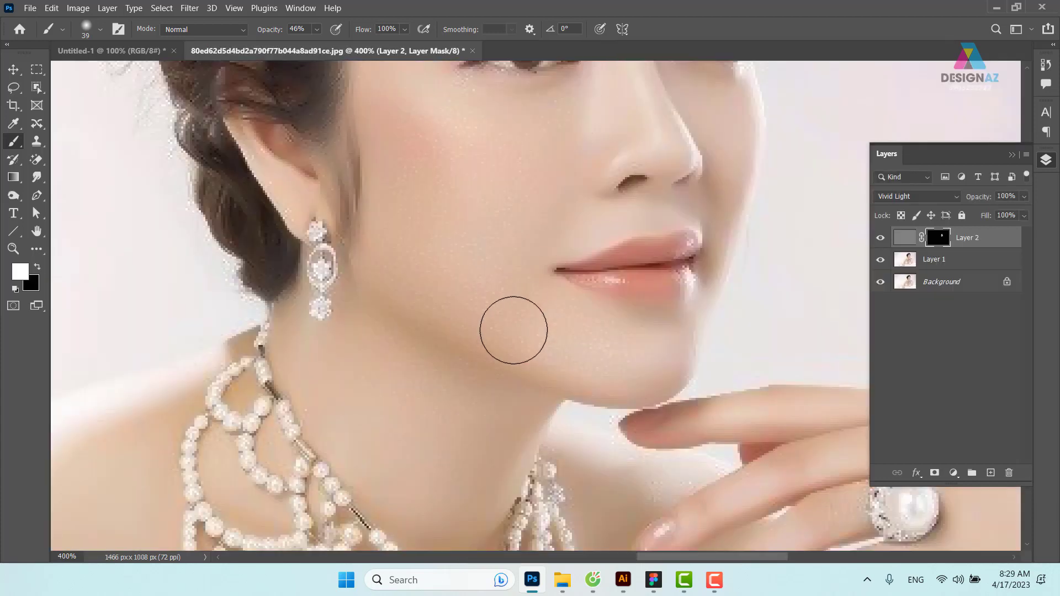
Paint the mask over the chin, eyebrows and forehead, shrinking the brush to about 17–29 px
{"action": "left_click_drag", "start_coordinate": [457, 156], "coordinate": [485, 222]}
{"action": "left_click_drag", "start_coordinate": [552, 239], "coordinate": [545, 251]}
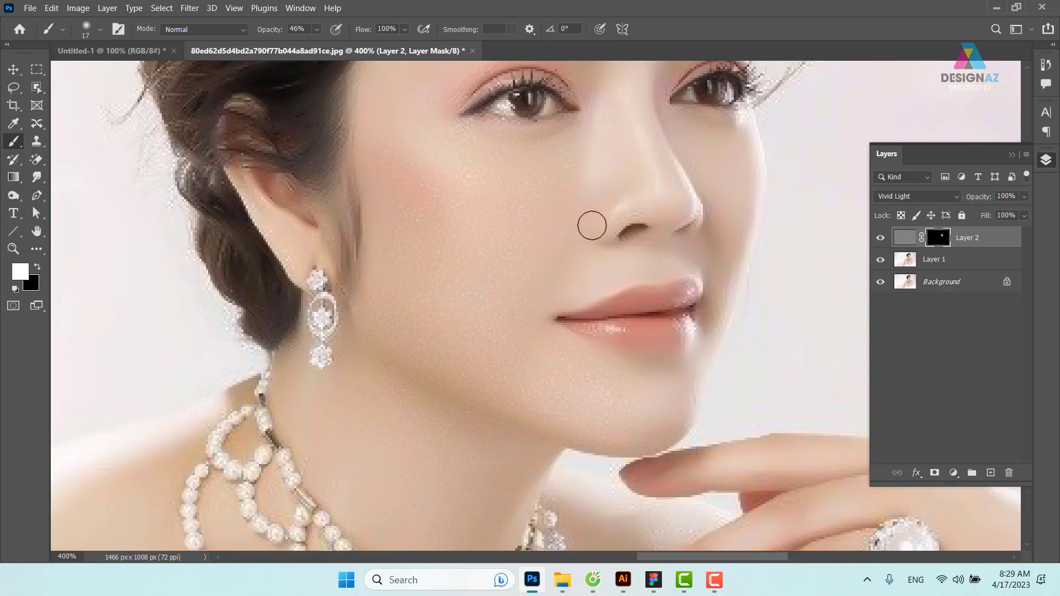
{"action": "left_click_drag", "start_coordinate": [620, 147], "coordinate": [608, 267]}
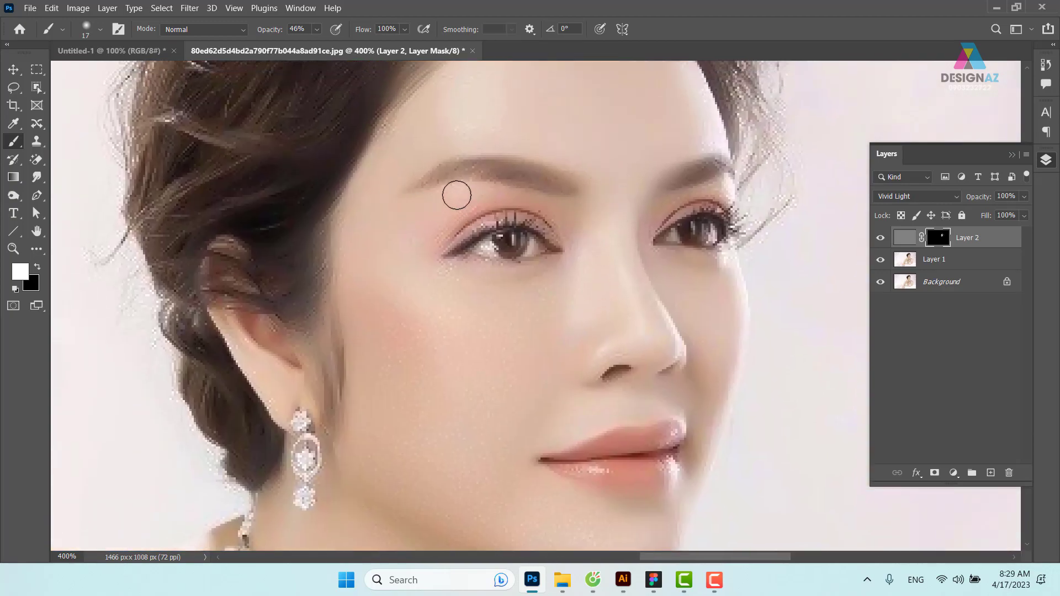
{"action": "left_click_drag", "start_coordinate": [418, 168], "coordinate": [381, 239]}
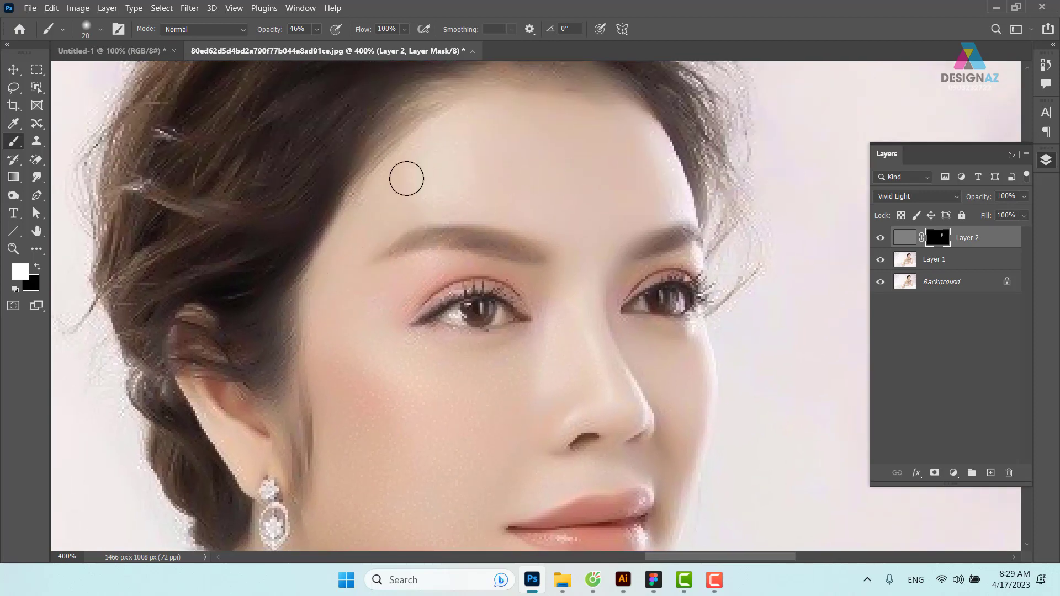
{"action": "left_click_drag", "start_coordinate": [524, 175], "coordinate": [559, 183]}
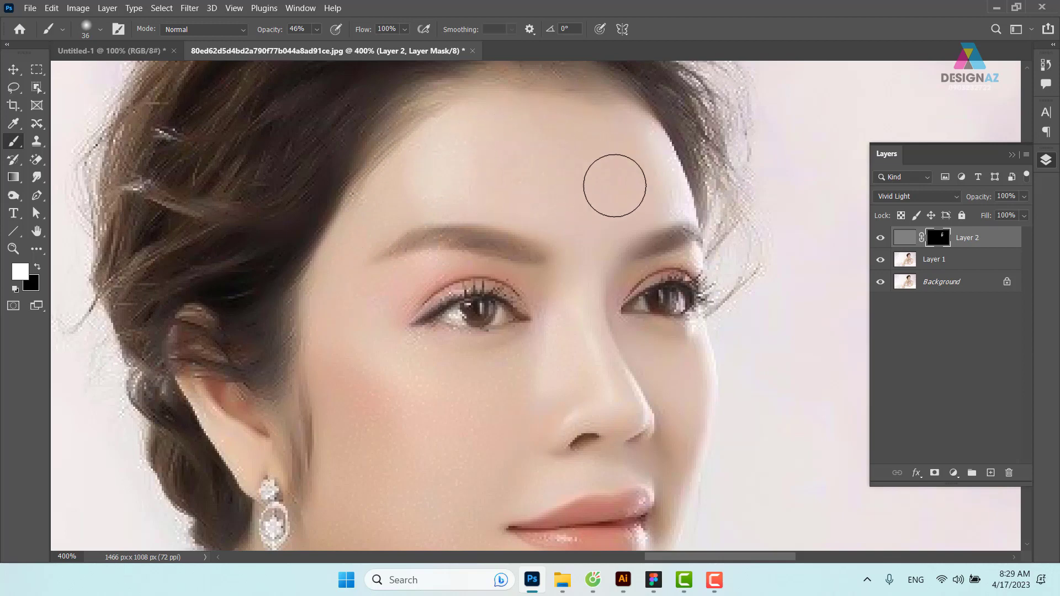
{"action": "left_click_drag", "start_coordinate": [603, 304], "coordinate": [552, 219]}
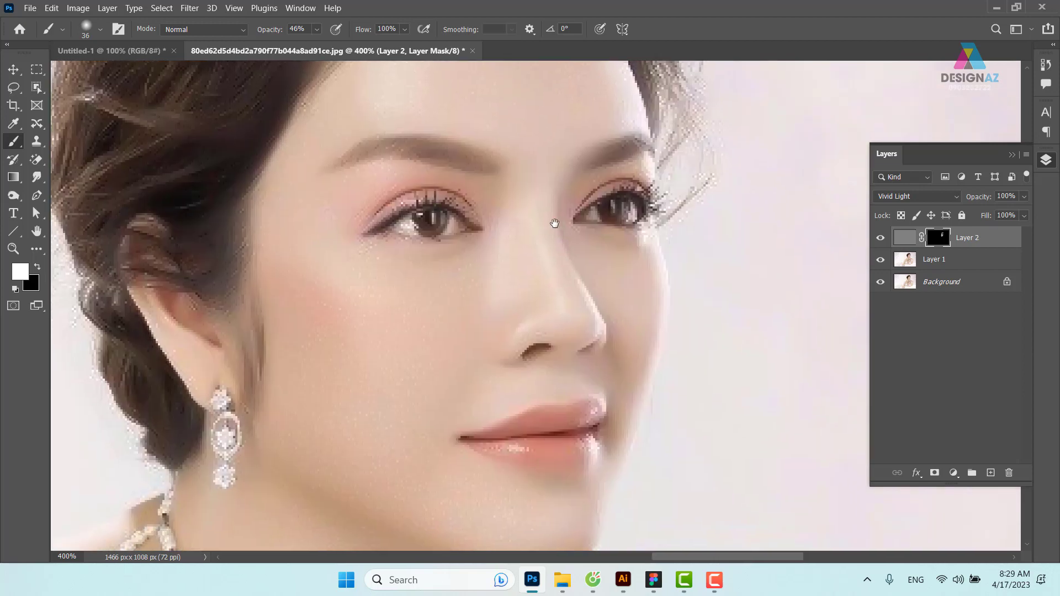
{"action": "left_click_drag", "start_coordinate": [622, 289], "coordinate": [610, 288]}
Paint the mask over the cheek with a 25 px brush, then the neck and shoulder with a larger one
{"action": "scroll", "coordinate": [630, 276], "scroll_direction": "down", "scroll_amount": 3}
{"action": "left_click_drag", "start_coordinate": [638, 240], "coordinate": [630, 241]}
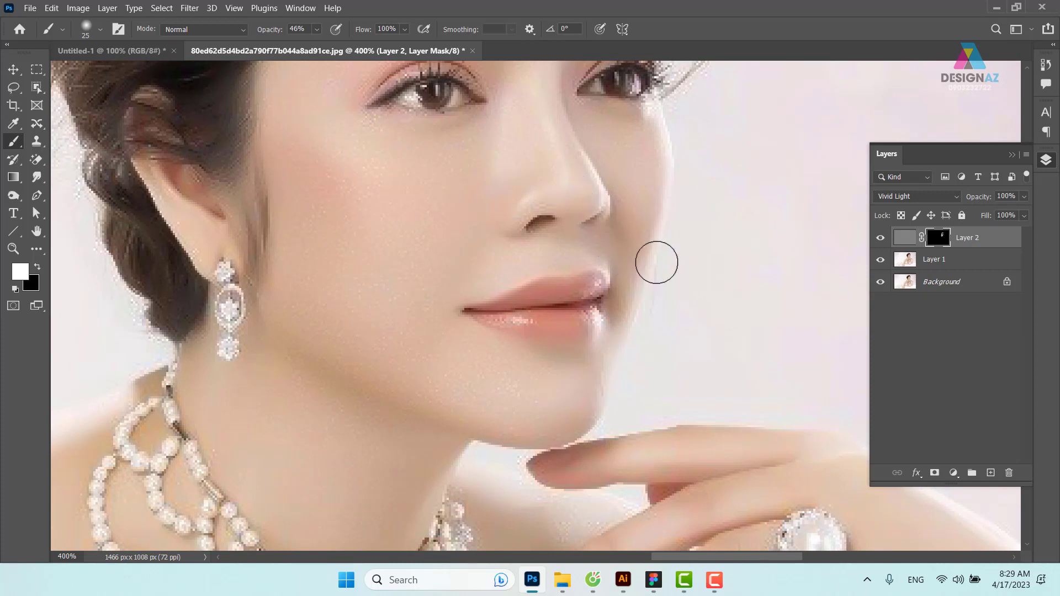
{"action": "scroll", "coordinate": [486, 320], "scroll_direction": "down", "scroll_amount": 1}
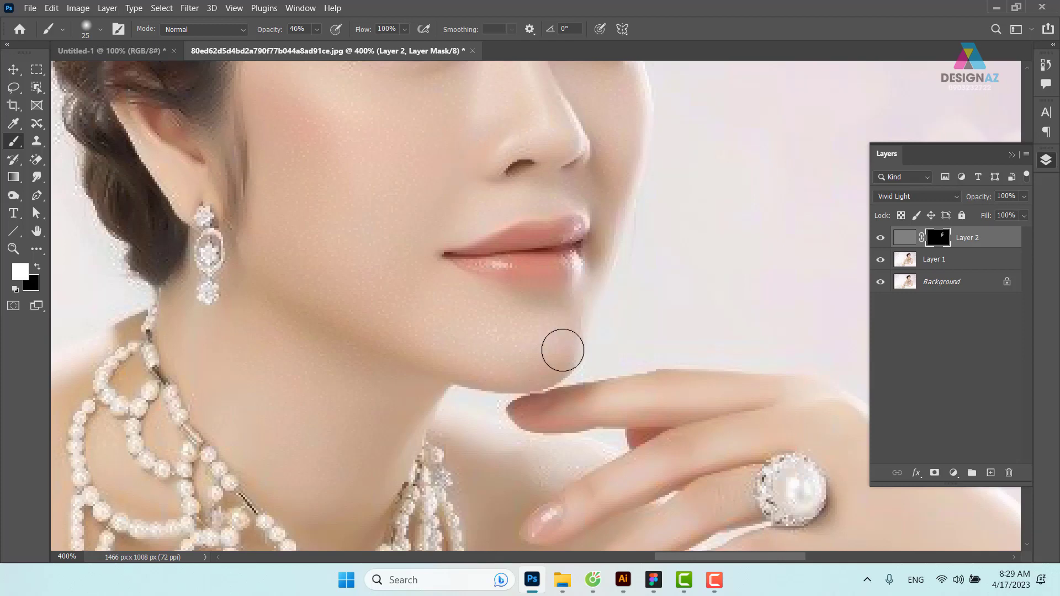
{"action": "mouse_move", "coordinate": [353, 504]}
{"action": "left_mouse_down"}
{"action": "mouse_move", "coordinate": [395, 348]}
{"action": "mouse_move", "coordinate": [553, 339]}
{"action": "left_mouse_up"}
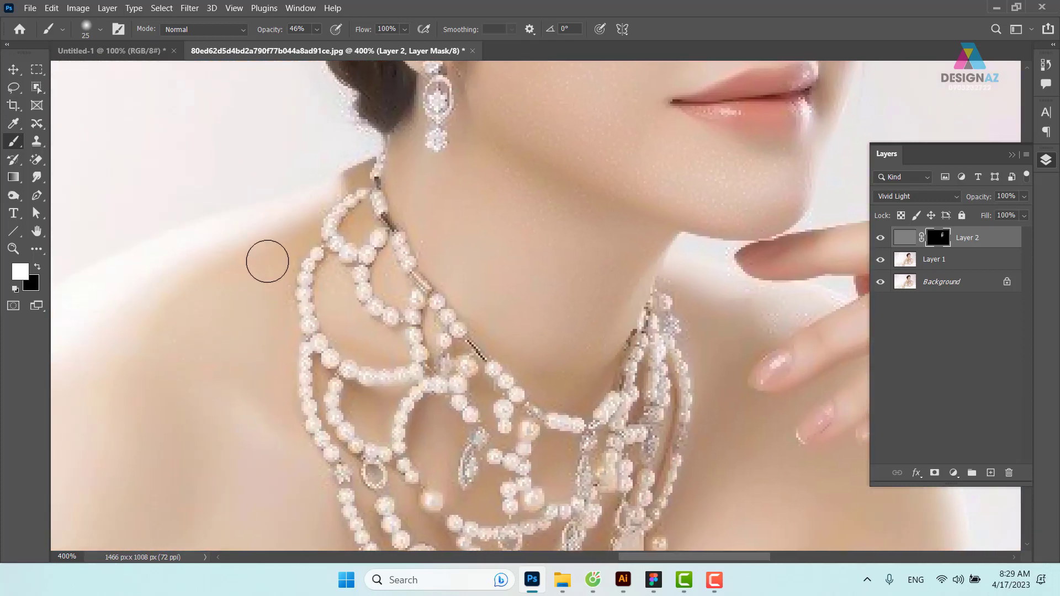
{"action": "left_click_drag", "start_coordinate": [195, 299], "coordinate": [231, 301]}
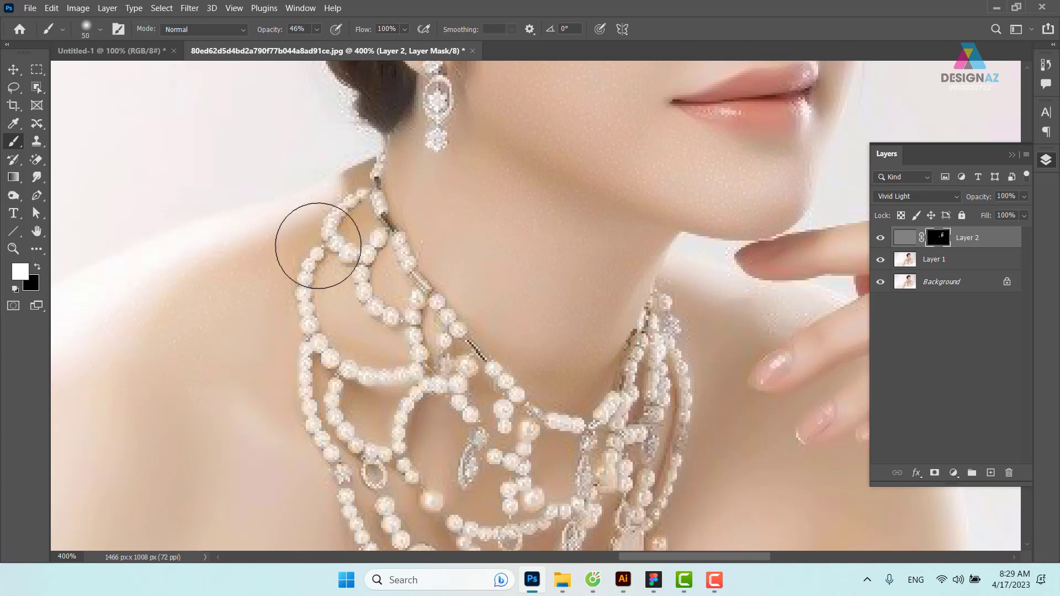
{"action": "left_click_drag", "start_coordinate": [402, 283], "coordinate": [393, 421]}
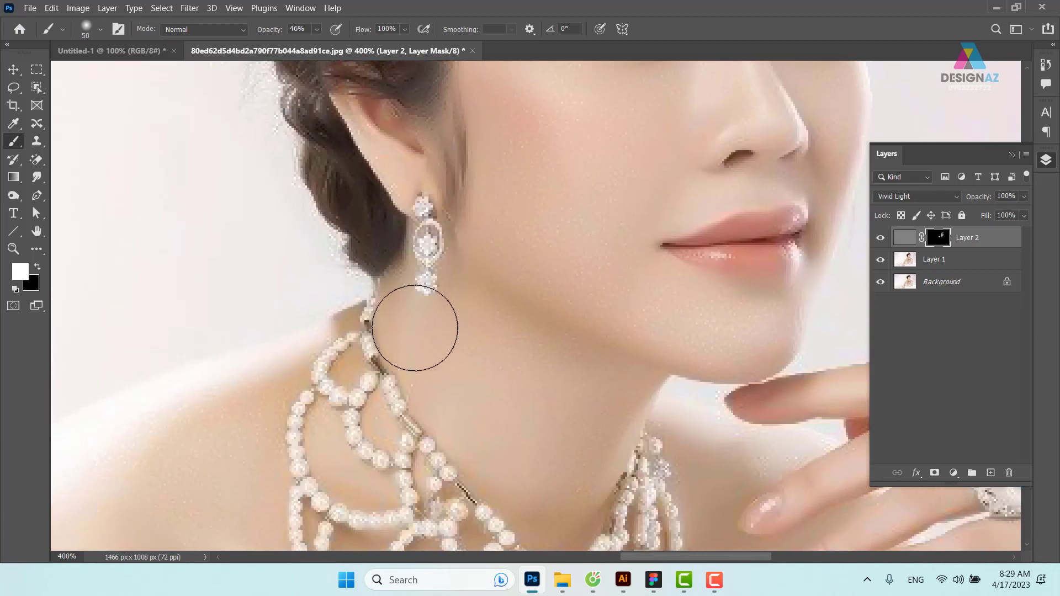
{"action": "left_click_drag", "start_coordinate": [456, 231], "coordinate": [429, 323]}
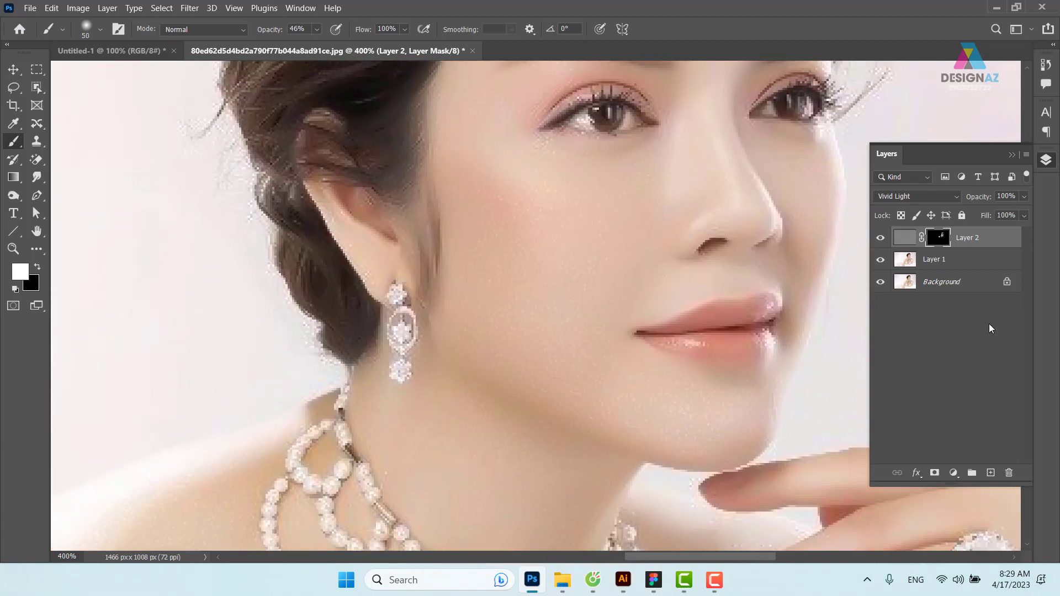
{"action": "left_click", "coordinate": [953, 282]}
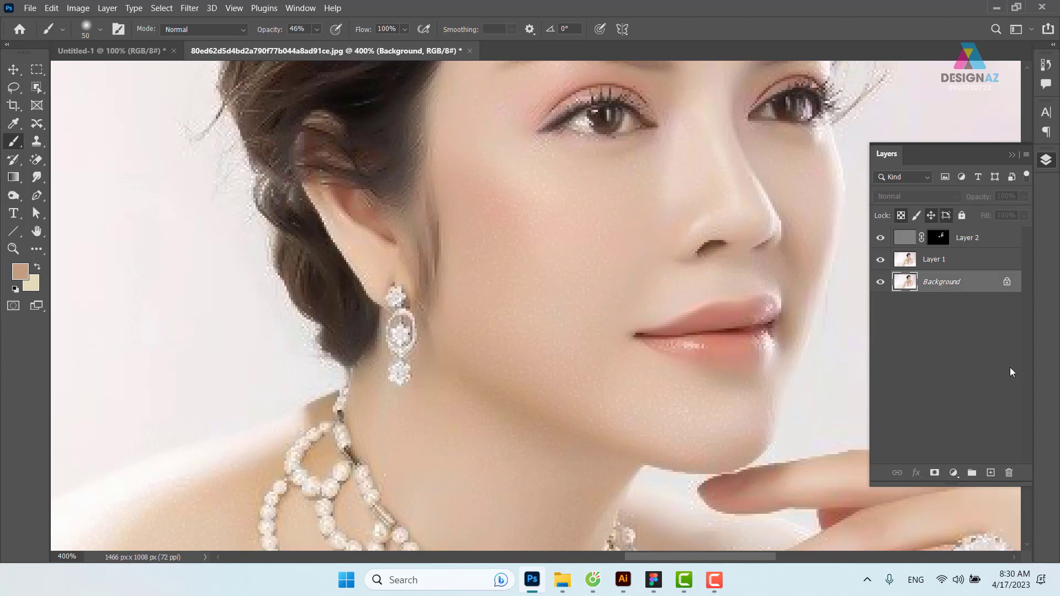
Duplicate the Background, move the copy to the top of the stack, and set it to Vivid Light
{"action": "key", "text": "ctrl+j"}
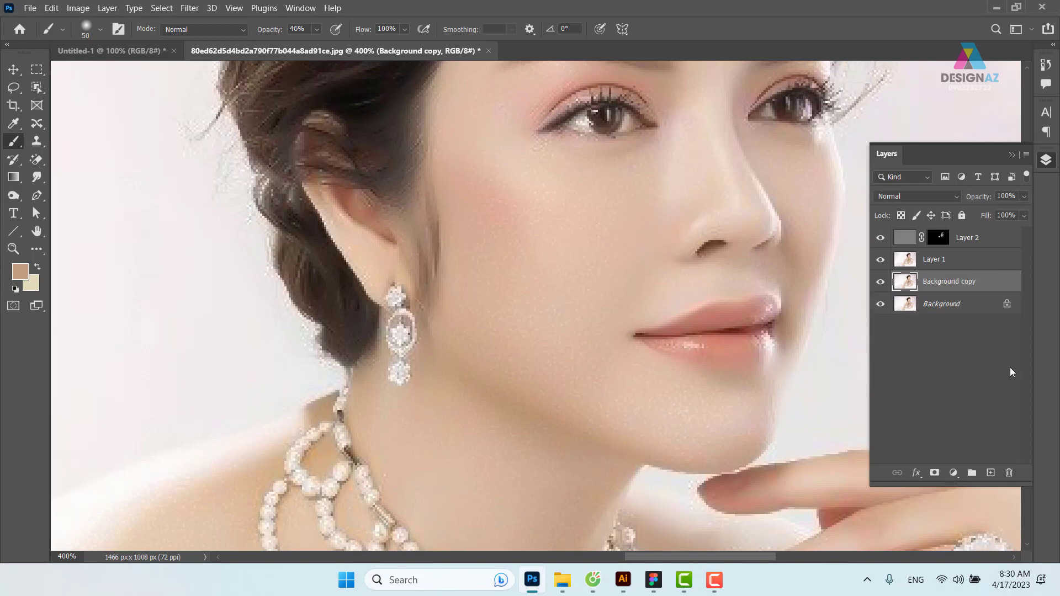
{"action": "key", "text": "ctrl+shift+bracketright"}
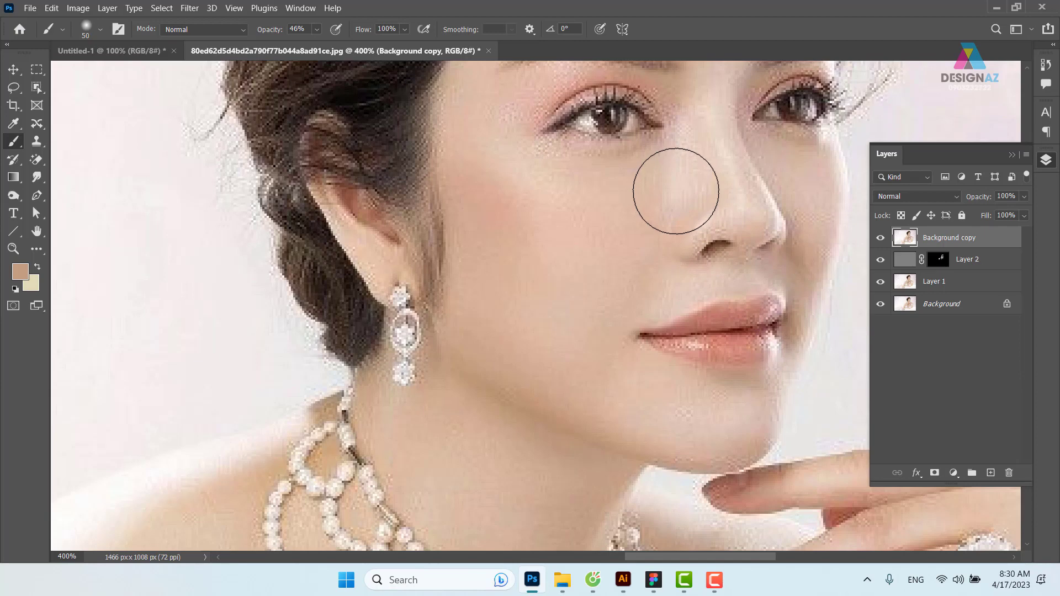
{"action": "left_click", "coordinate": [14, 69]}
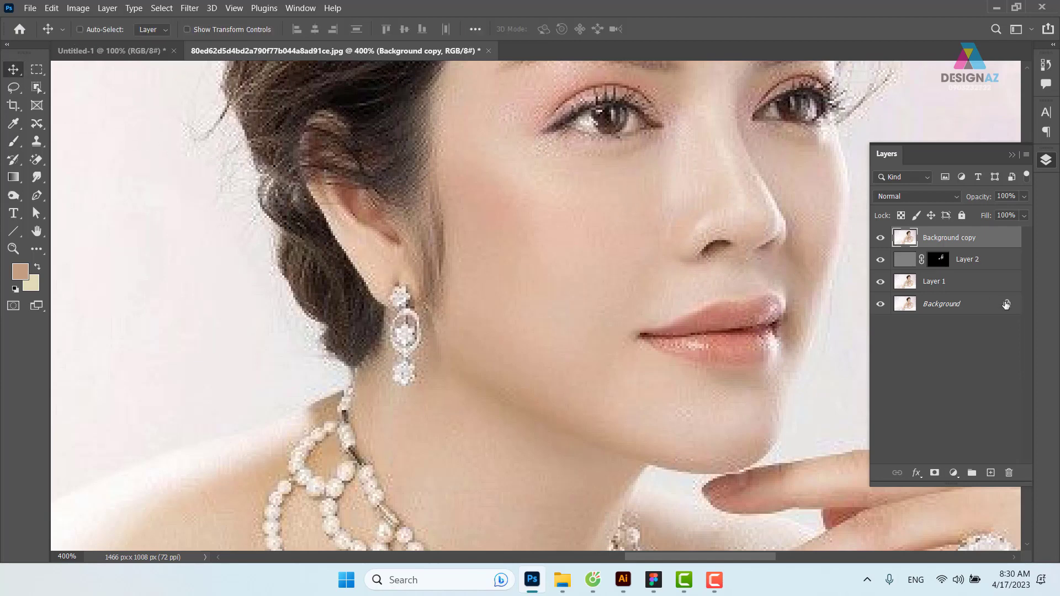
{"action": "left_click", "coordinate": [939, 196]}
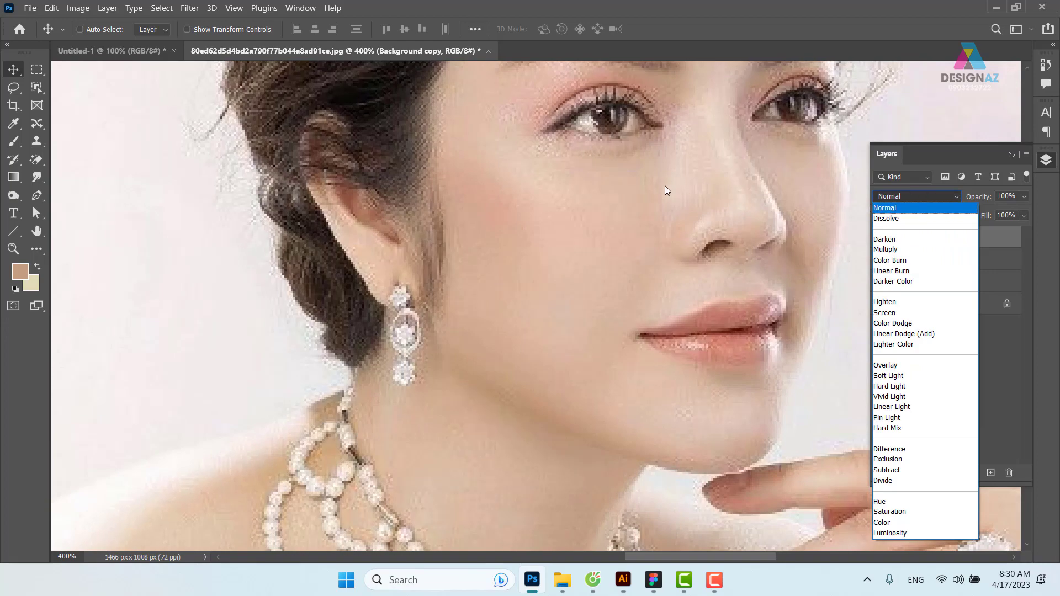
{"action": "left_click", "coordinate": [665, 186]}
{"action": "left_click", "coordinate": [932, 197]}
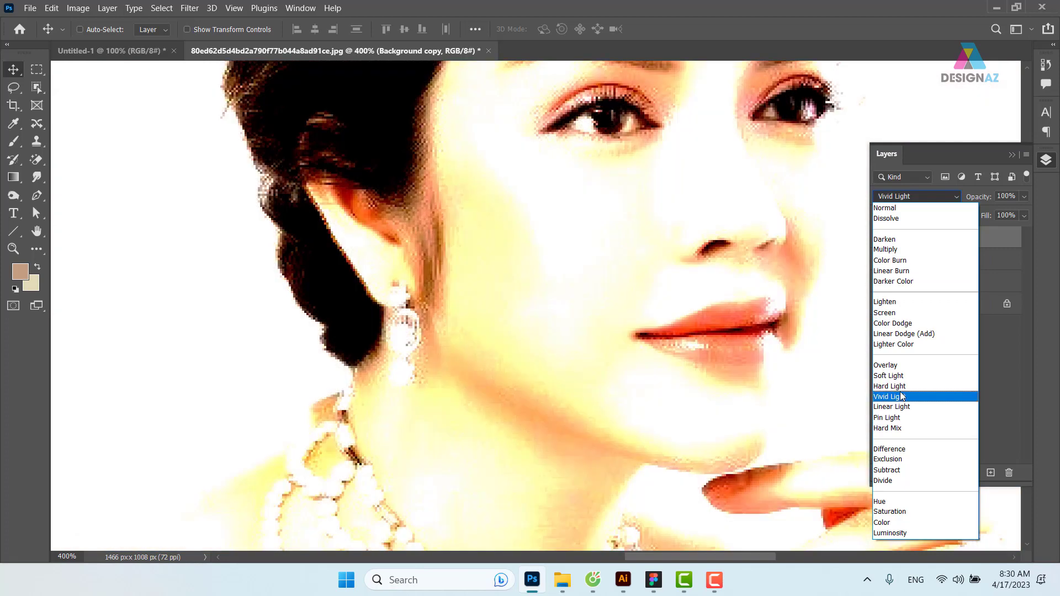
{"action": "left_click", "coordinate": [895, 396]}
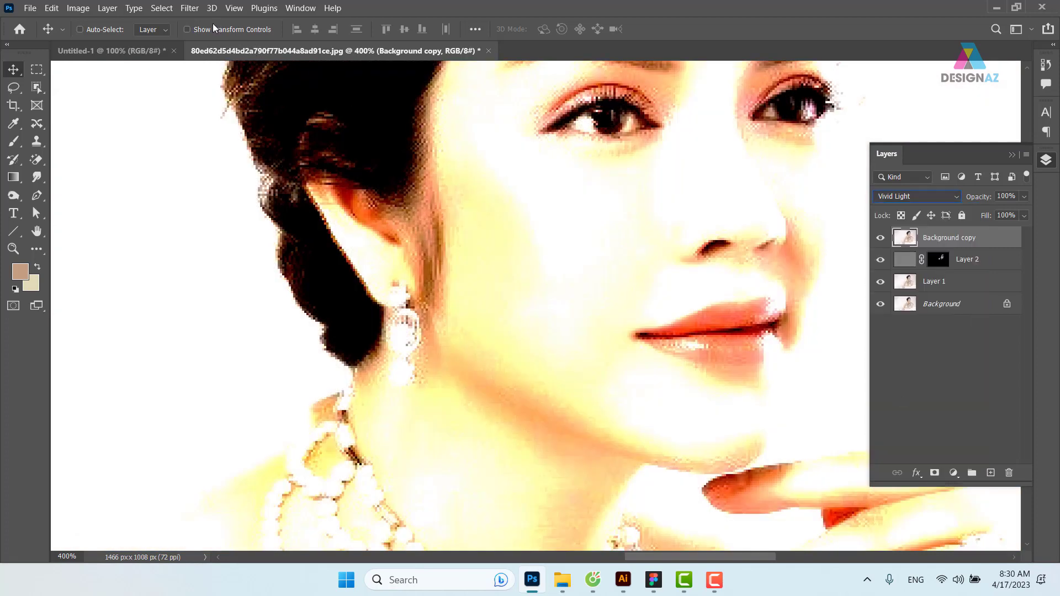
Apply a High Pass filter with radius 0.4 pixels to the Background copy
{"action": "left_click", "coordinate": [190, 8]}
{"action": "mouse_move", "coordinate": [201, 287]}
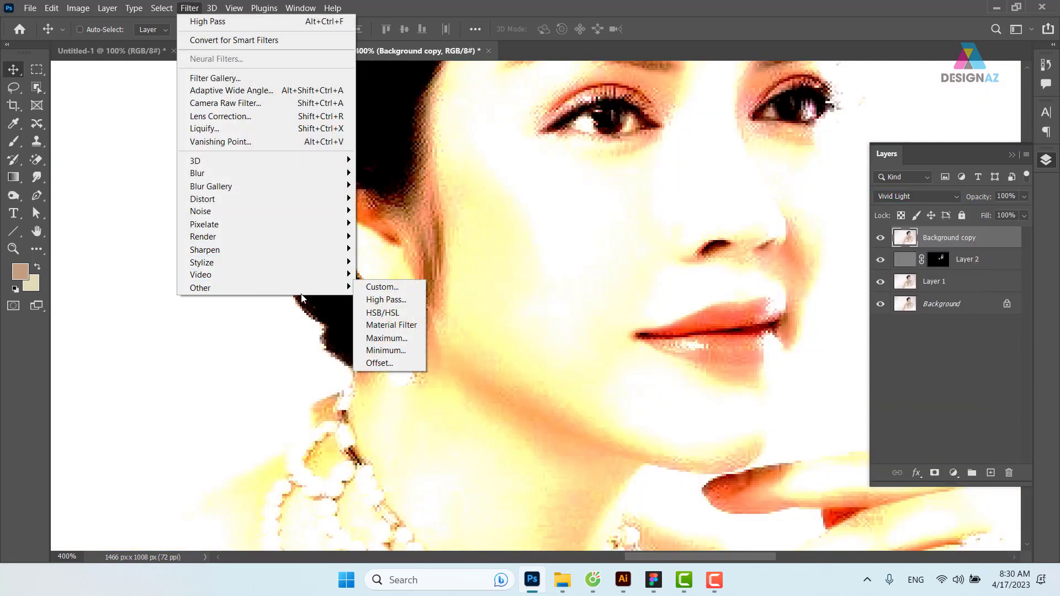
{"action": "left_click", "coordinate": [386, 299]}
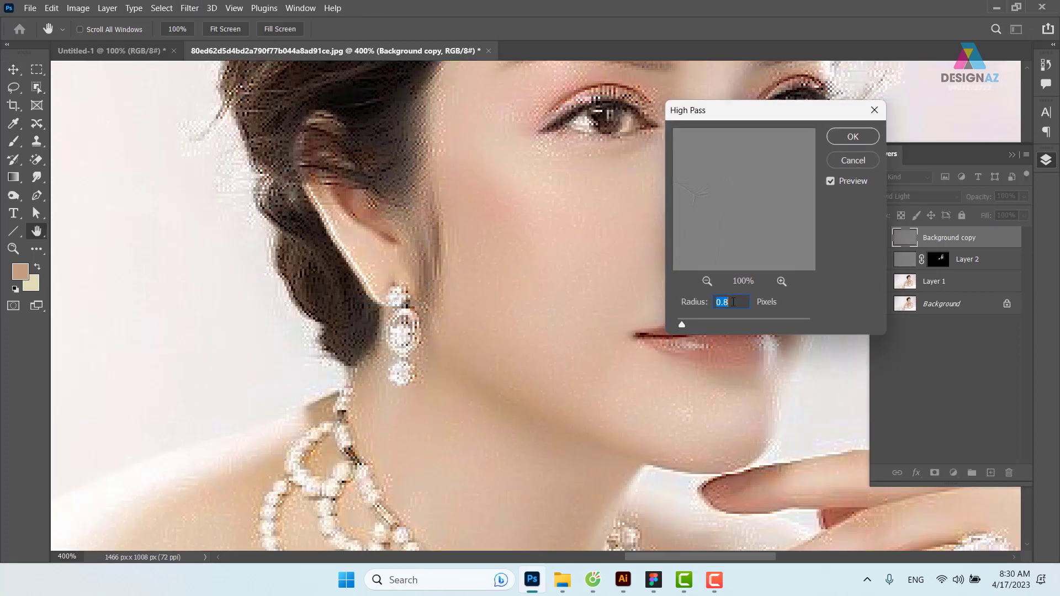
{"action": "left_click_drag", "start_coordinate": [685, 325], "coordinate": [679, 325]}
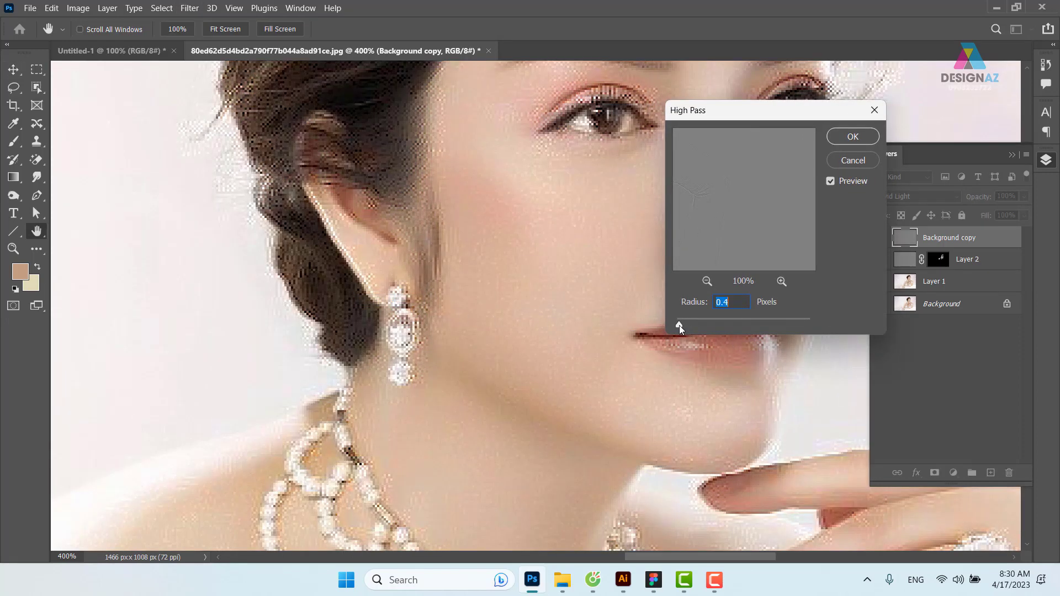
{"action": "left_click", "coordinate": [853, 137]}
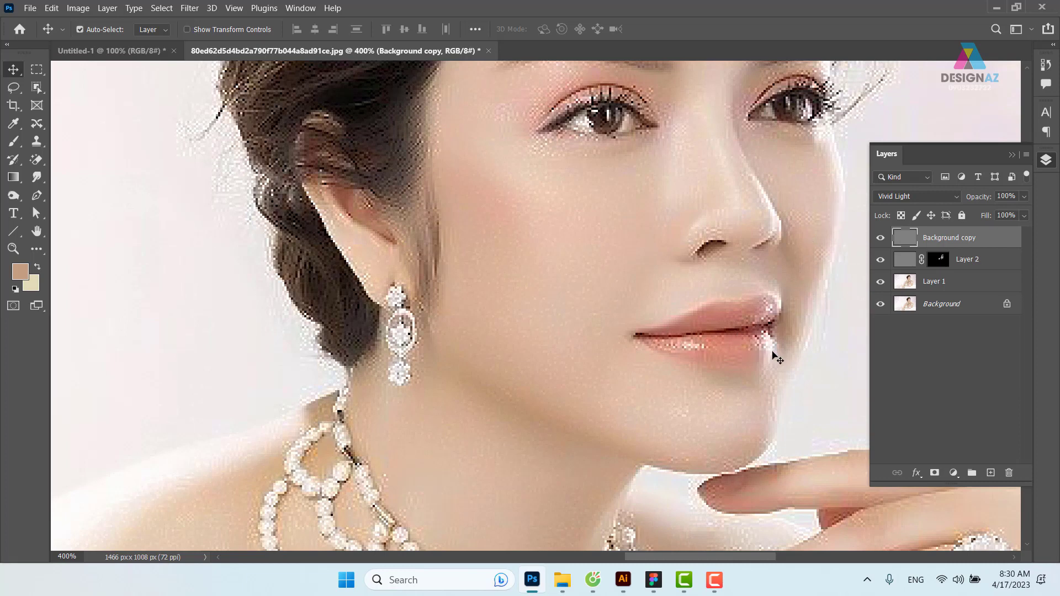
Compare the sharpening layer on and off, then set the Background copy's Fill to 55%
{"action": "key", "text": "ctrl+minus"}
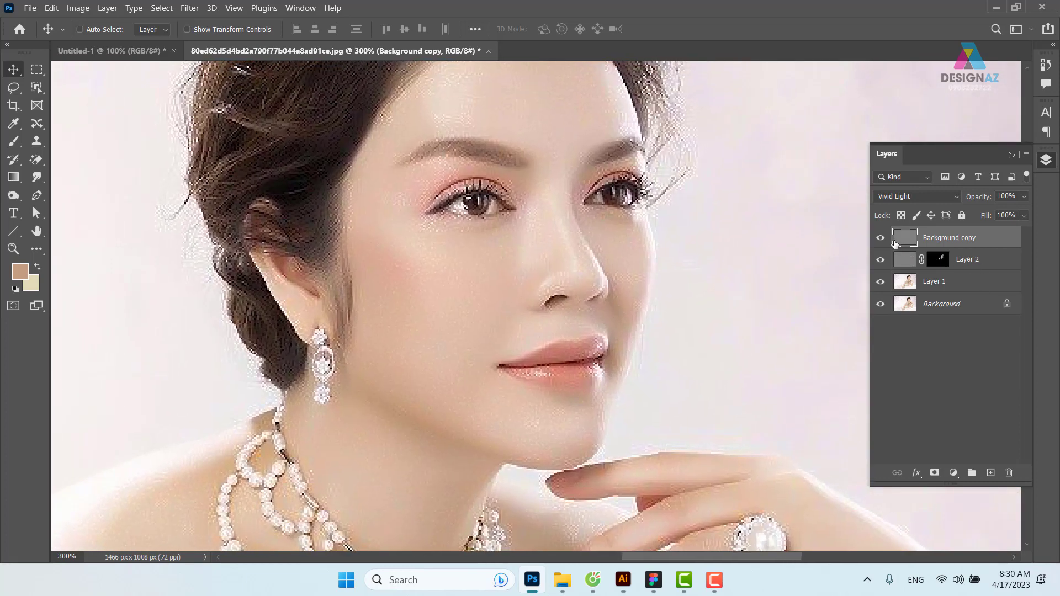
{"action": "left_click", "coordinate": [880, 239]}
{"action": "left_click", "coordinate": [880, 238]}
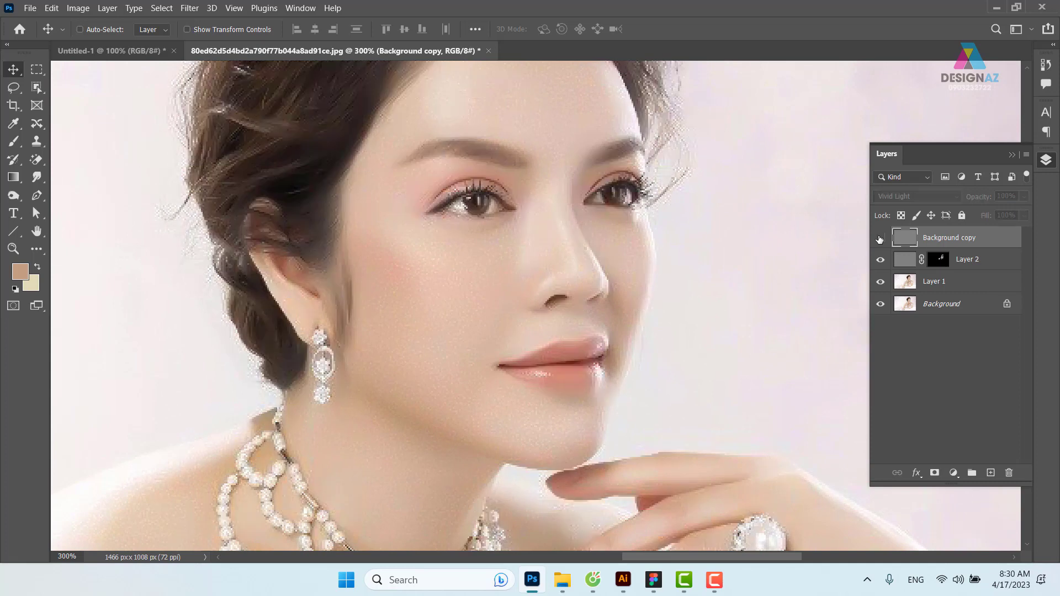
{"action": "left_click", "coordinate": [879, 239]}
{"action": "left_click_drag", "start_coordinate": [581, 292], "coordinate": [555, 311]}
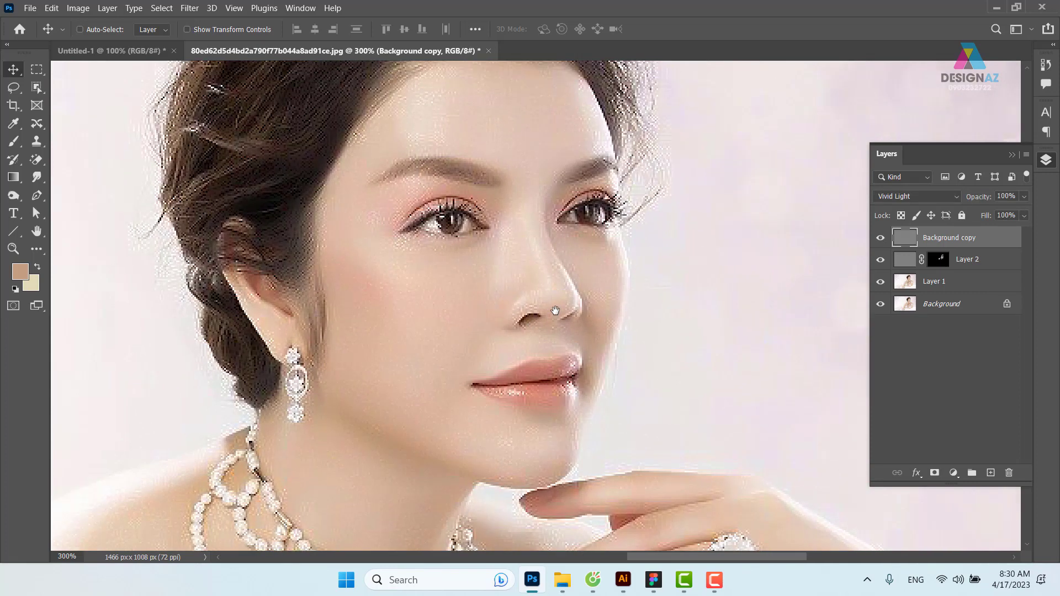
{"action": "left_click", "coordinate": [1024, 216]}
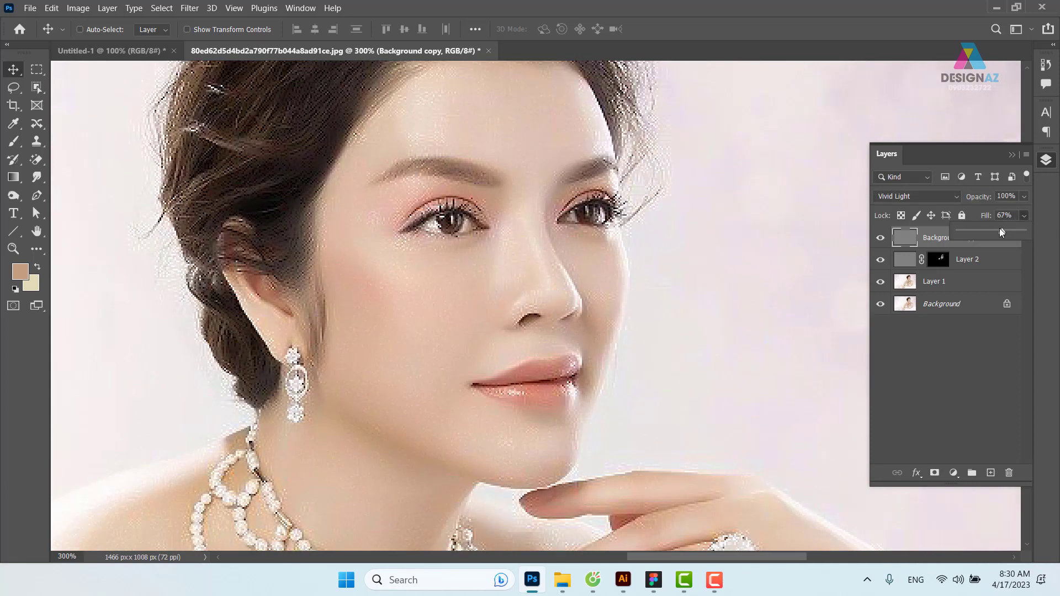
{"action": "left_click_drag", "start_coordinate": [1000, 231], "coordinate": [994, 230]}
{"action": "left_click", "coordinate": [839, 267]}
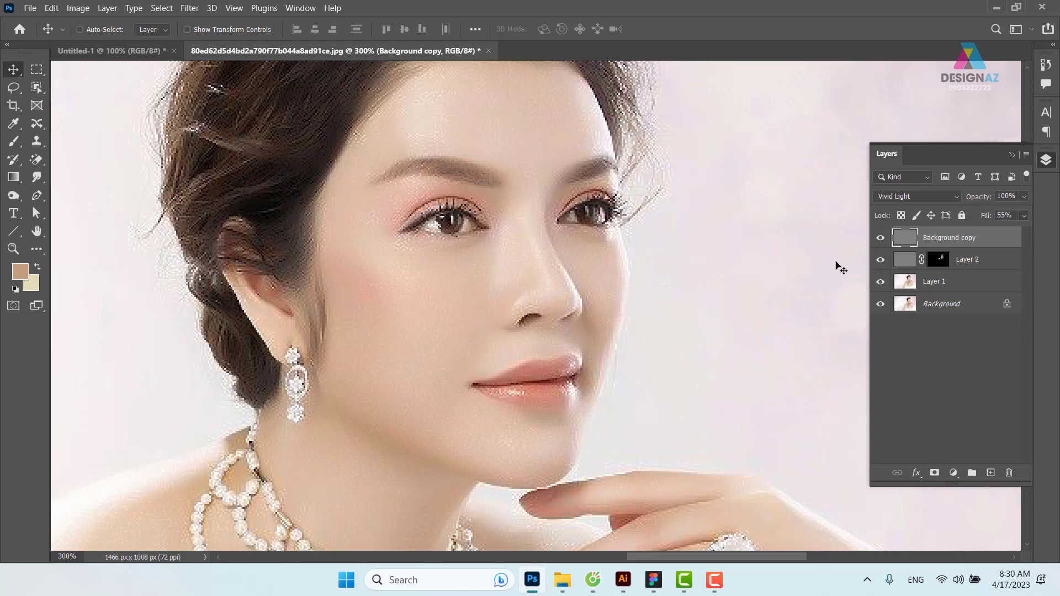
Zoom in and out to inspect the result, then reselect the Background copy layer
{"action": "key", "text": "ctrl+minus"}
{"action": "key", "text": "ctrl+minus"}
{"action": "key", "text": "ctrl+minus"}
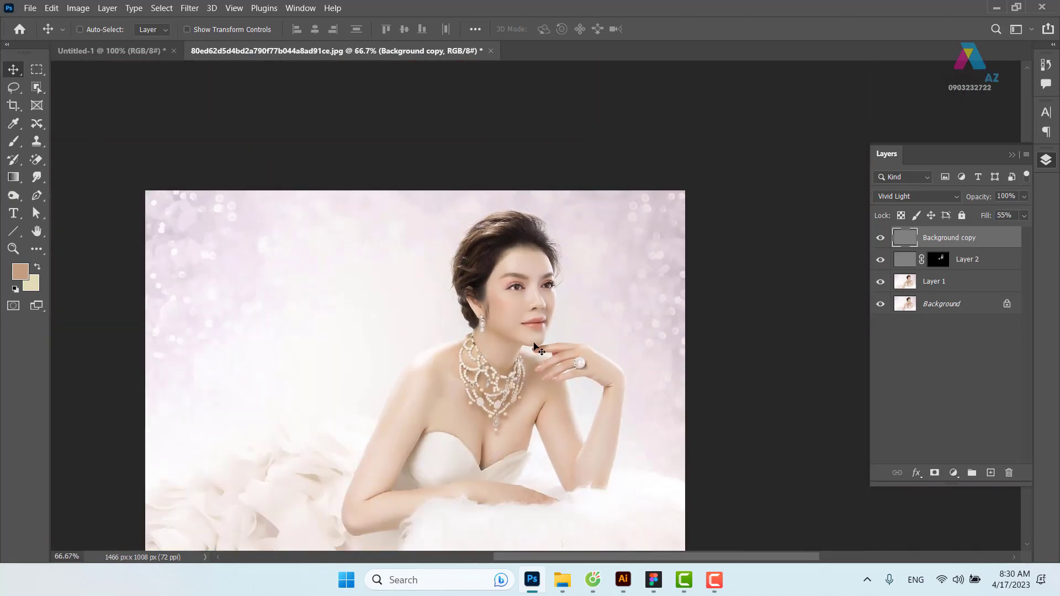
{"action": "key", "text": "ctrl+plus"}
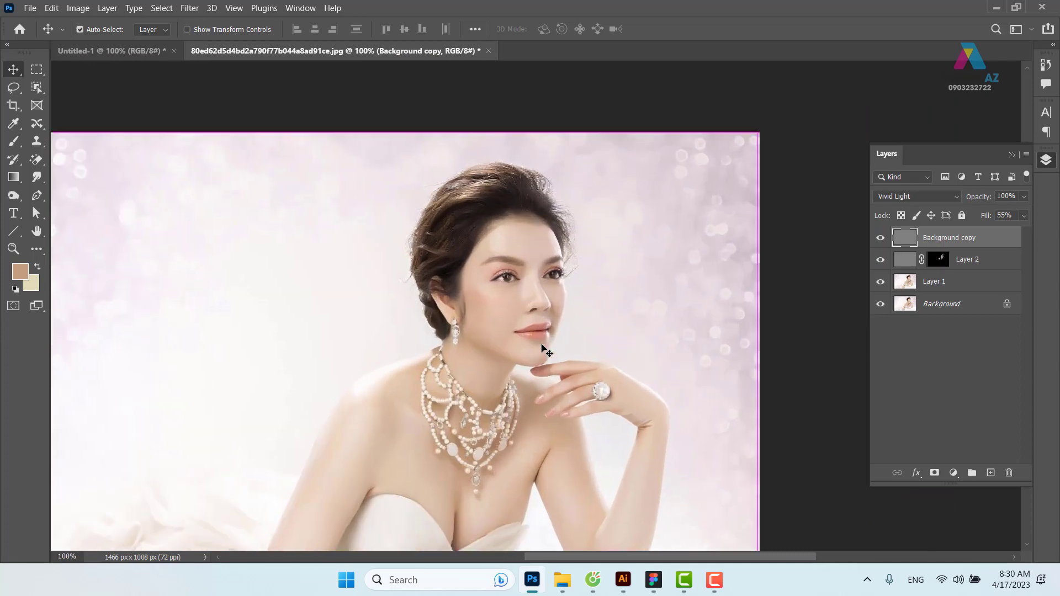
{"action": "key", "text": "ctrl+plus"}
{"action": "left_click_drag", "start_coordinate": [608, 362], "coordinate": [584, 356]}
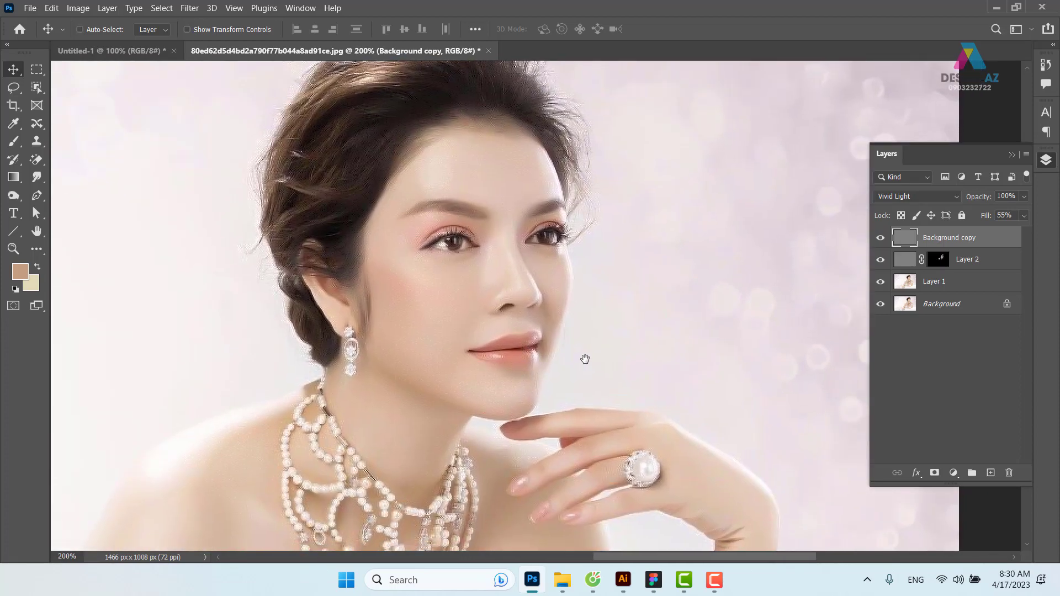
{"action": "key", "text": "ctrl+plus"}
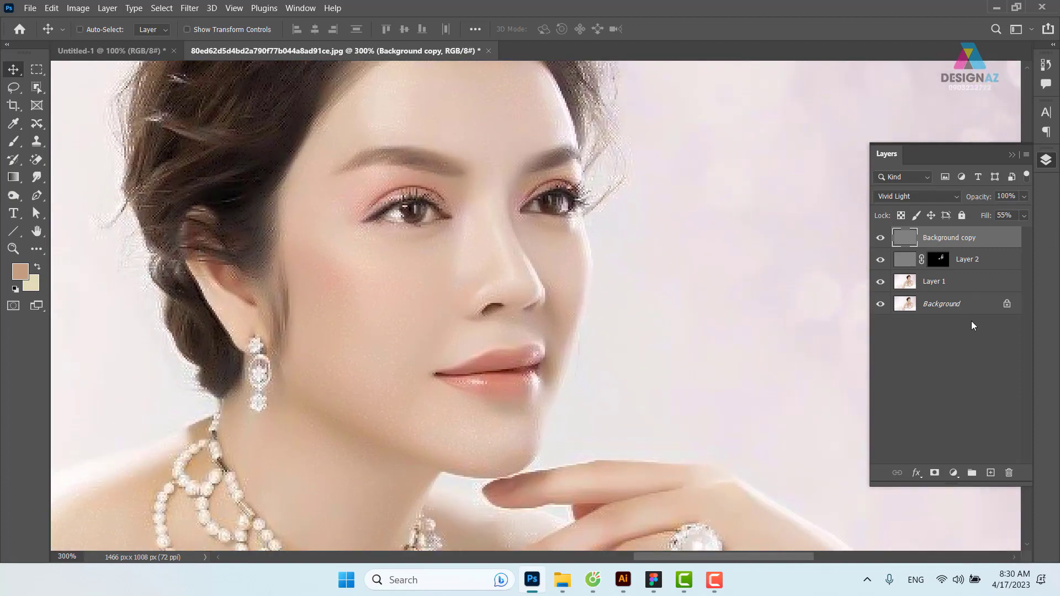
{"action": "left_click", "coordinate": [977, 311], "text": "shift"}
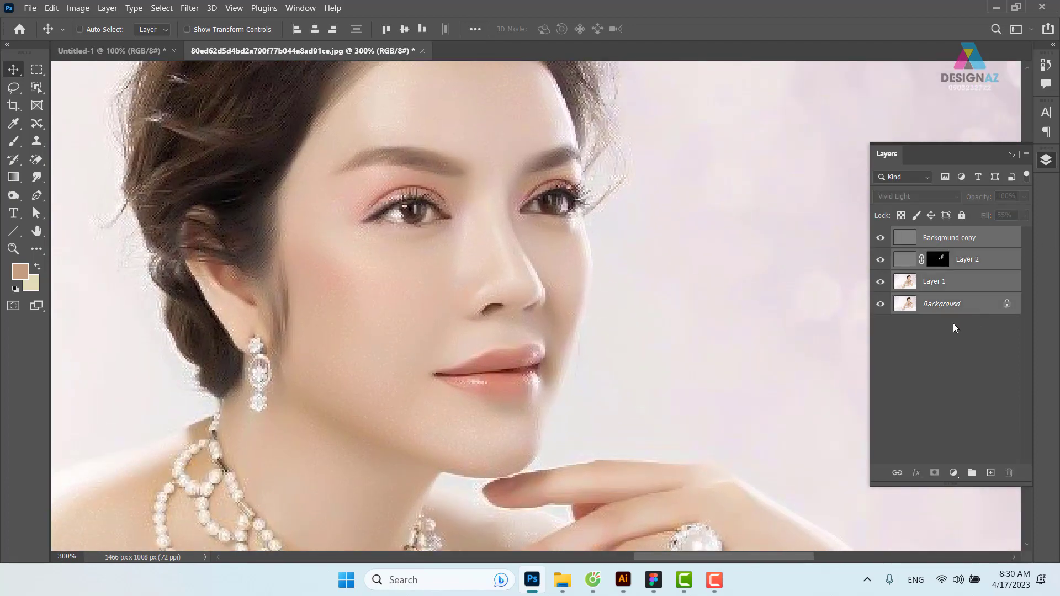
{"action": "left_click", "coordinate": [894, 428]}
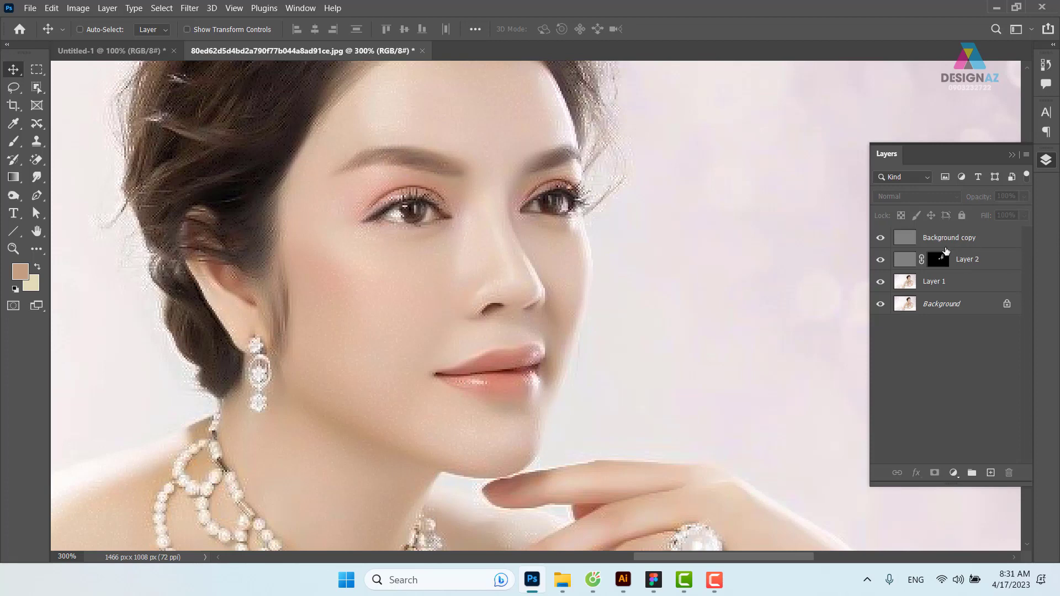
{"action": "key", "text": "ctrl+minus"}
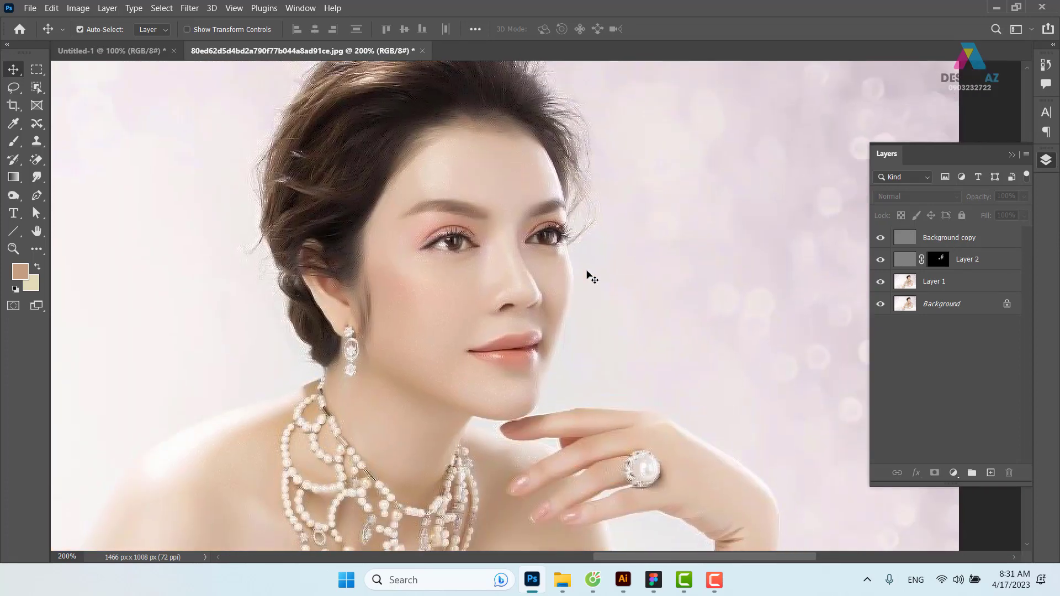
{"action": "key", "text": "ctrl+minus"}
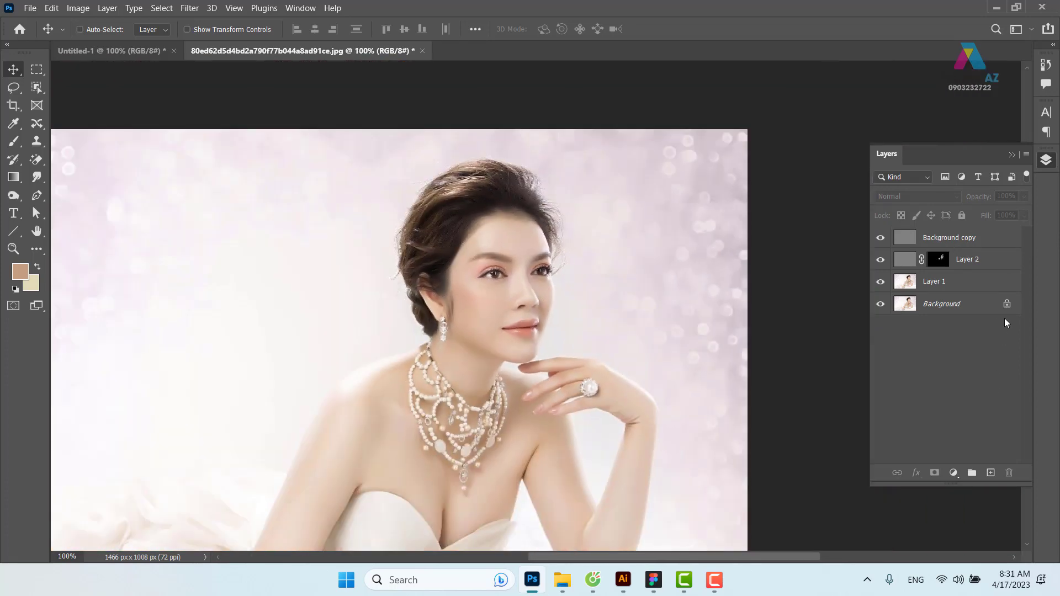
{"action": "left_click", "coordinate": [978, 307]}
{"action": "left_click", "coordinate": [977, 239]}
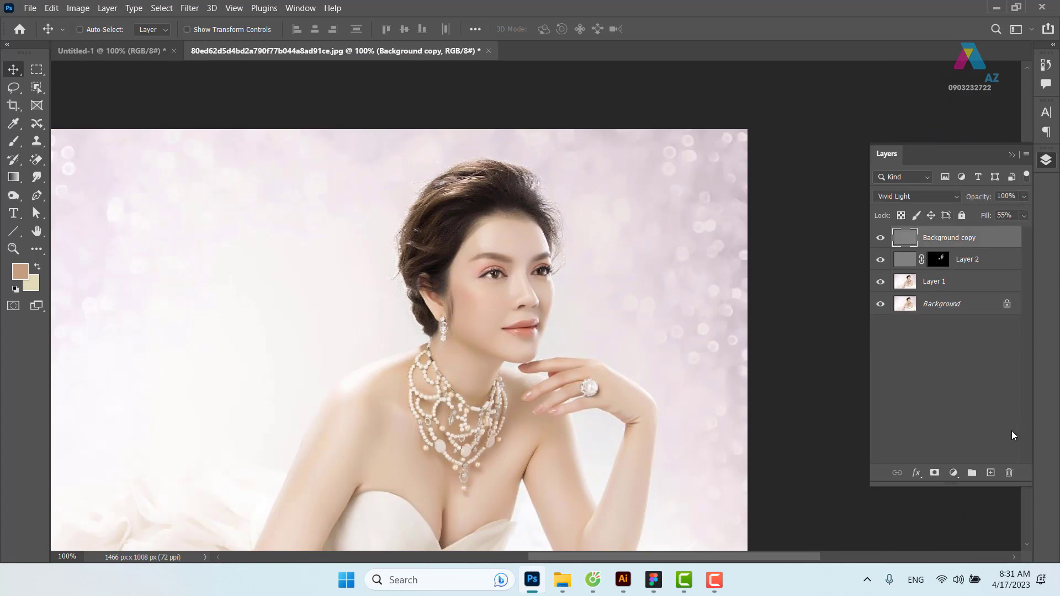
{"action": "left_click", "coordinate": [954, 474]}
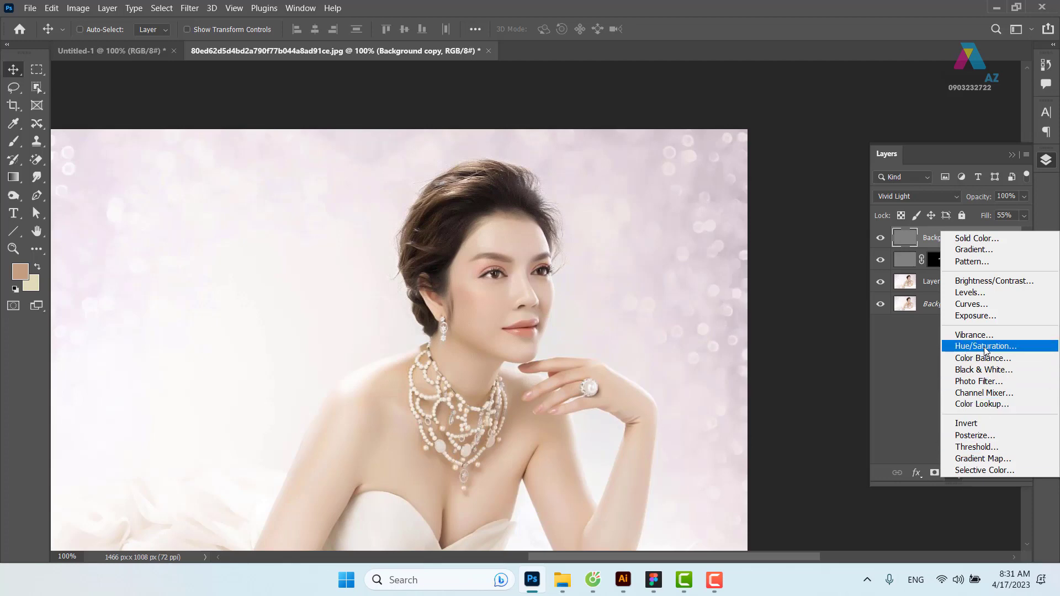
Add a Hue/Saturation 1 layer with Saturation +8, toggling it to compare before and after
{"action": "left_click", "coordinate": [1005, 352]}
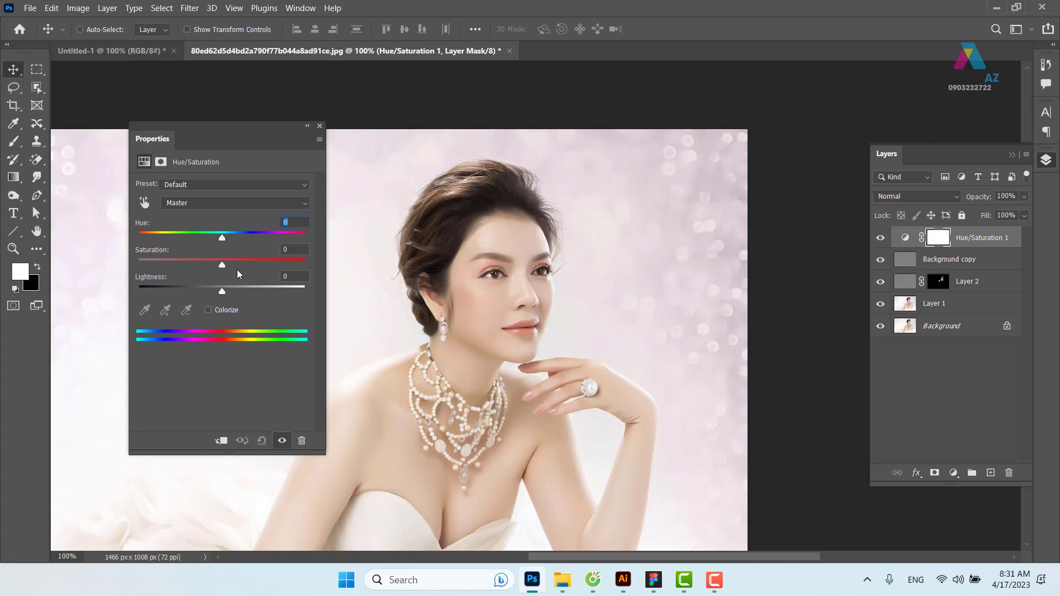
{"action": "left_click_drag", "start_coordinate": [222, 265], "coordinate": [223, 267]}
{"action": "left_click", "coordinate": [282, 441]}
{"action": "left_click", "coordinate": [283, 441]}
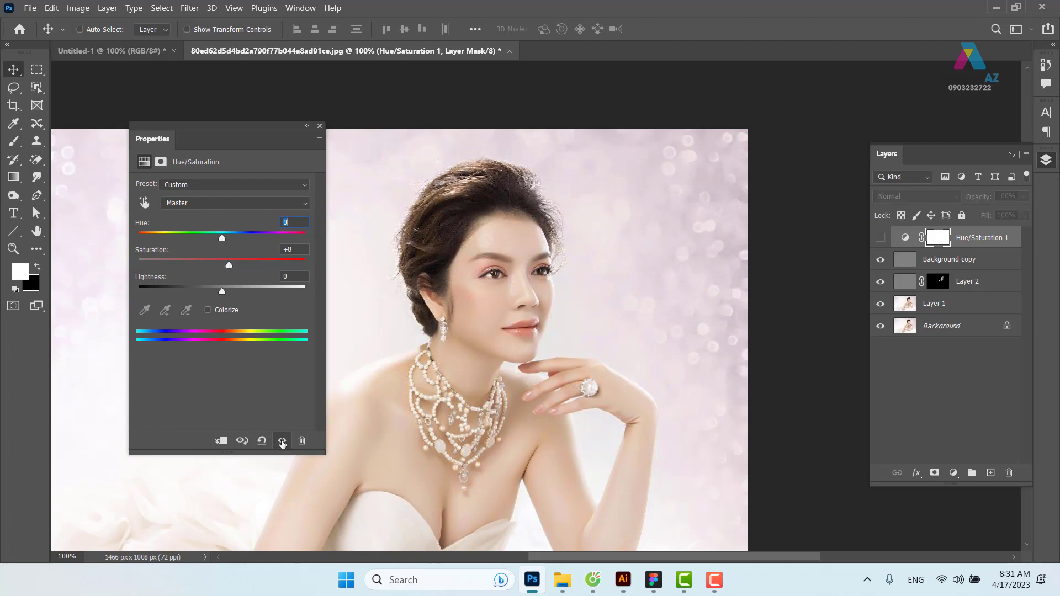
{"action": "left_click", "coordinate": [283, 441]}
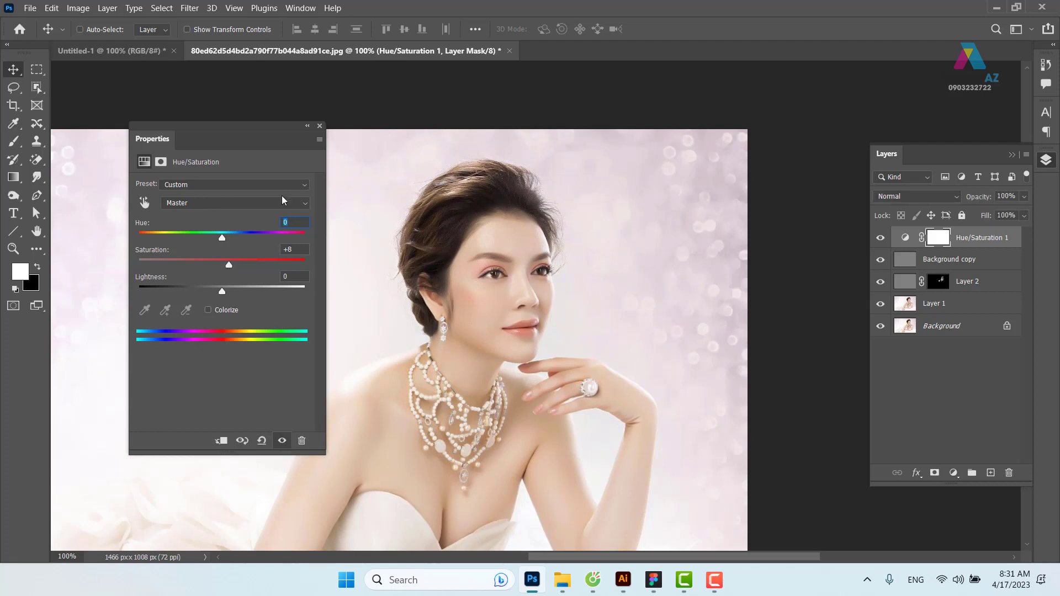
{"action": "left_click", "coordinate": [321, 126]}
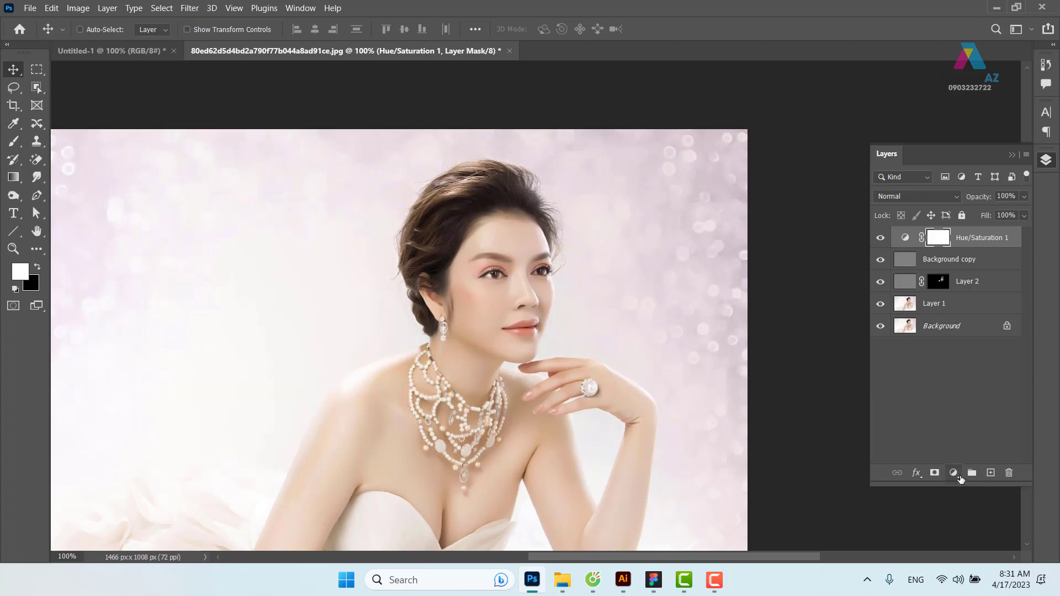
Add a Levels 1 layer with input levels 22, 1.00 and 242, comparing it before and after
{"action": "left_click", "coordinate": [958, 475]}
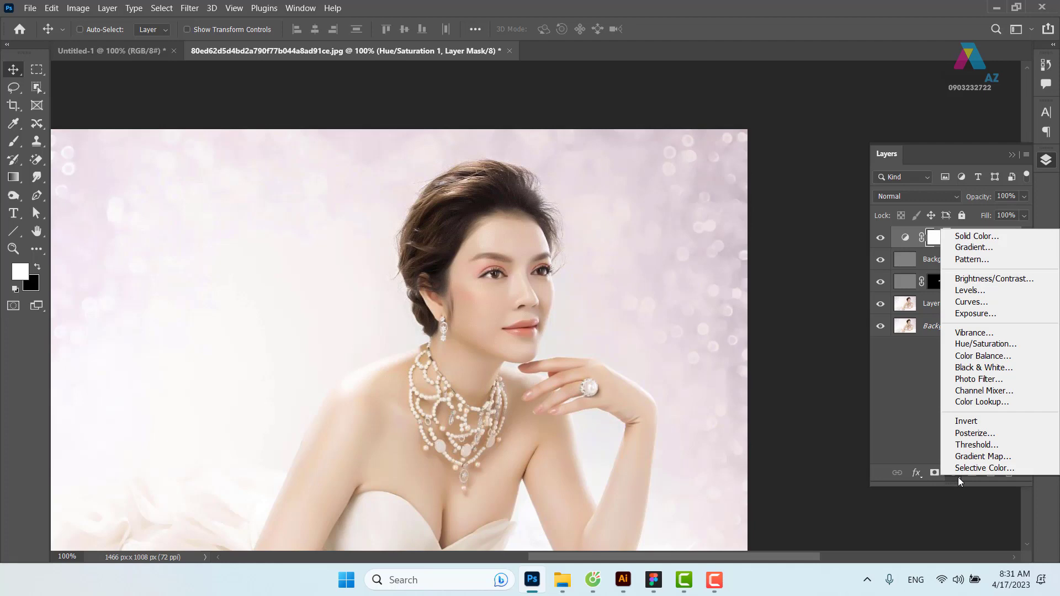
{"action": "left_click", "coordinate": [980, 294]}
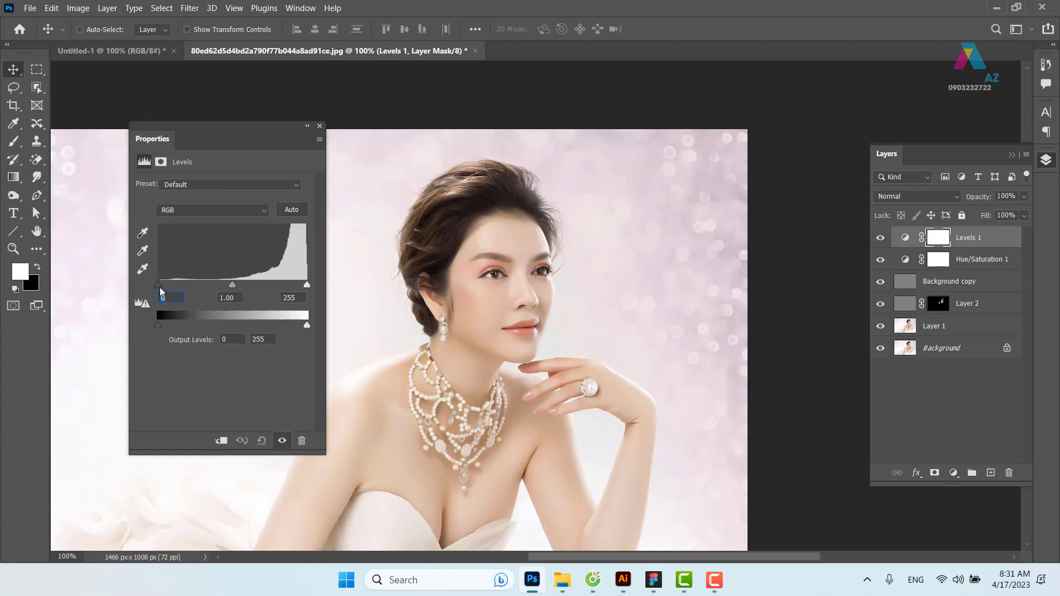
{"action": "left_click_drag", "start_coordinate": [161, 290], "coordinate": [170, 290]}
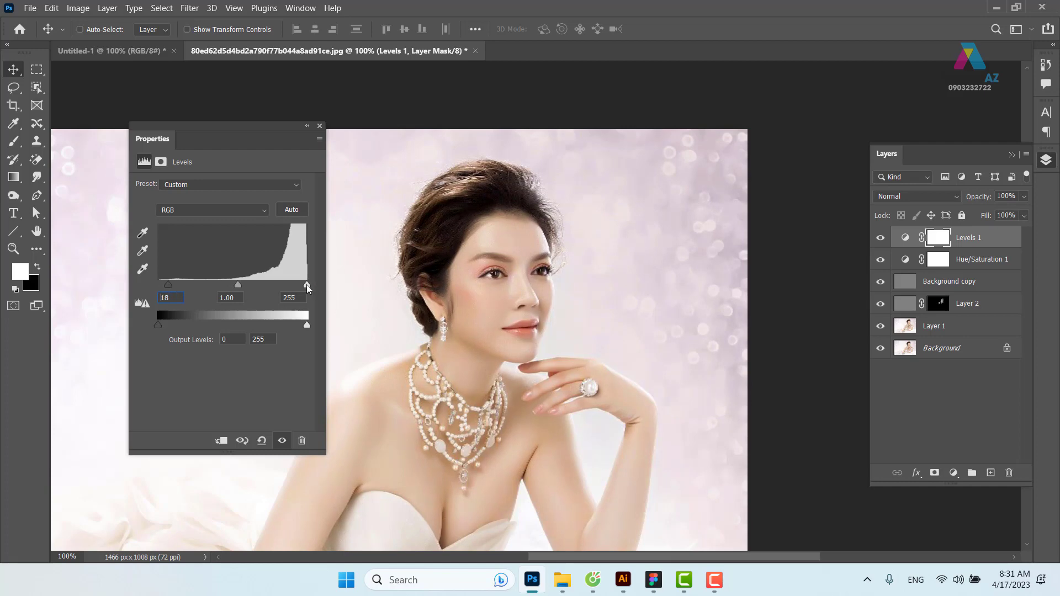
{"action": "left_click_drag", "start_coordinate": [308, 285], "coordinate": [300, 287]}
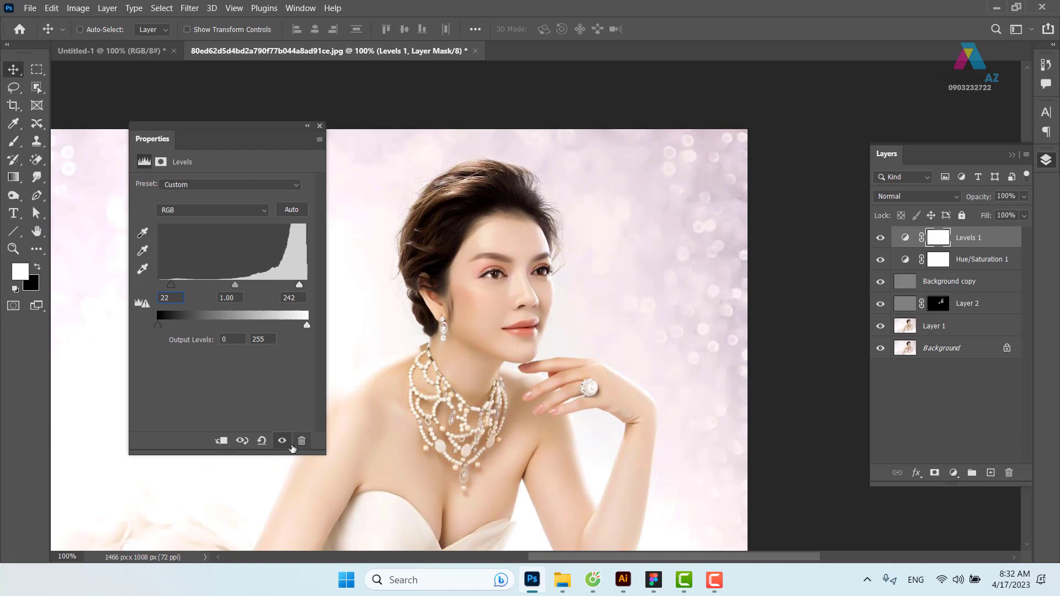
{"action": "left_click", "coordinate": [282, 441]}
{"action": "left_click", "coordinate": [320, 126]}
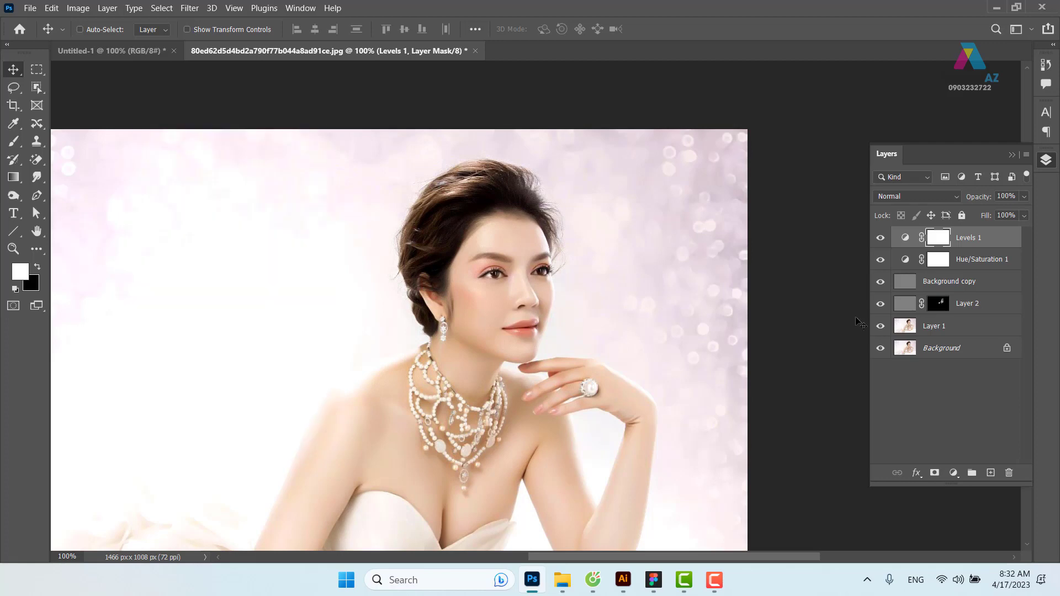
Add a second Levels adjustment layer, Levels 2, in Screen blend mode
{"action": "left_click", "coordinate": [955, 475]}
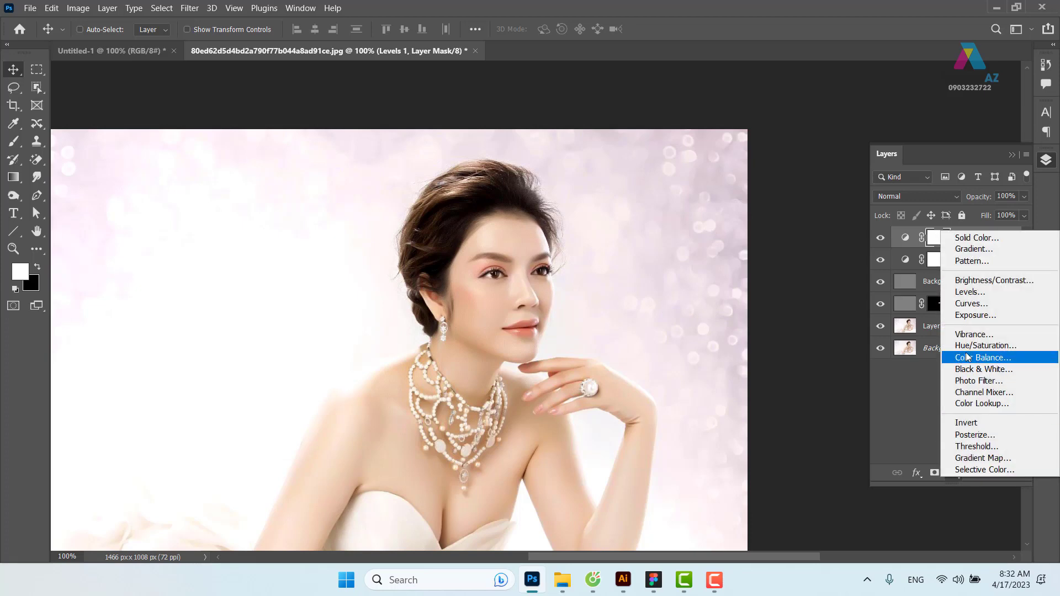
{"action": "left_click", "coordinate": [970, 292]}
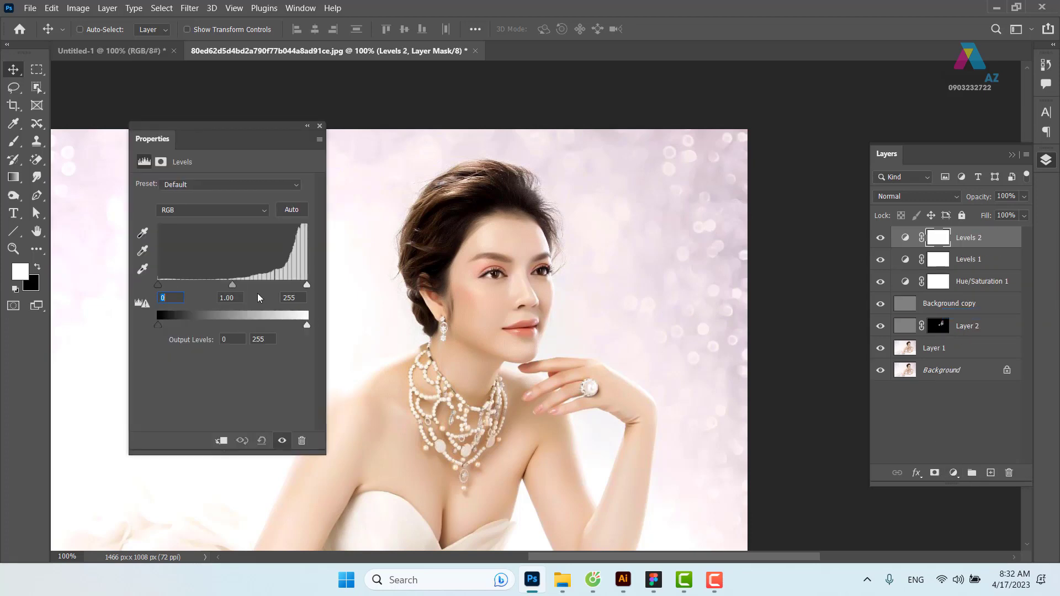
{"action": "left_click", "coordinate": [320, 126]}
{"action": "left_click", "coordinate": [919, 197]}
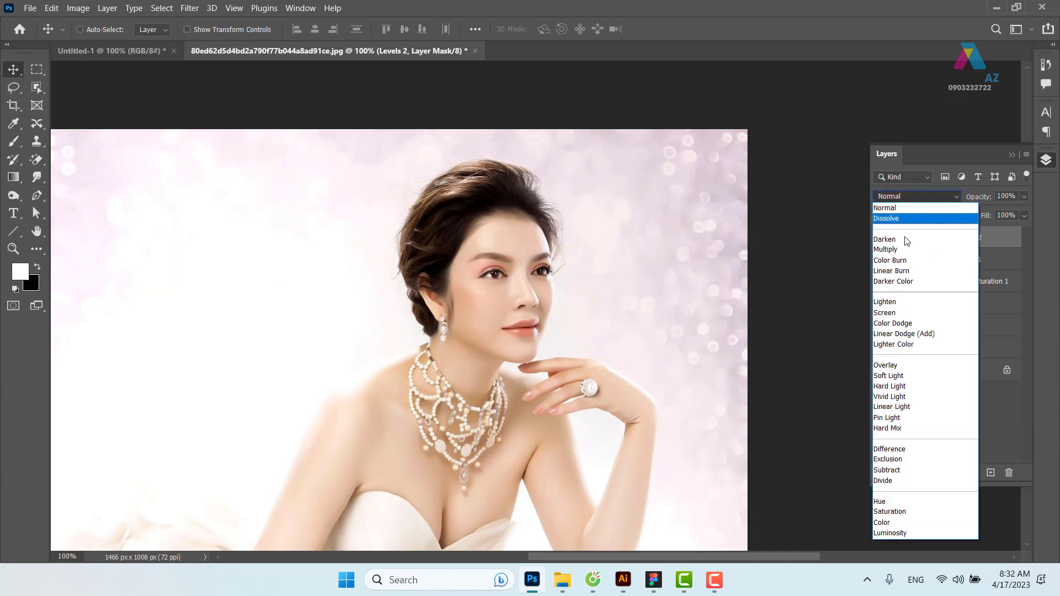
{"action": "left_click", "coordinate": [900, 314]}
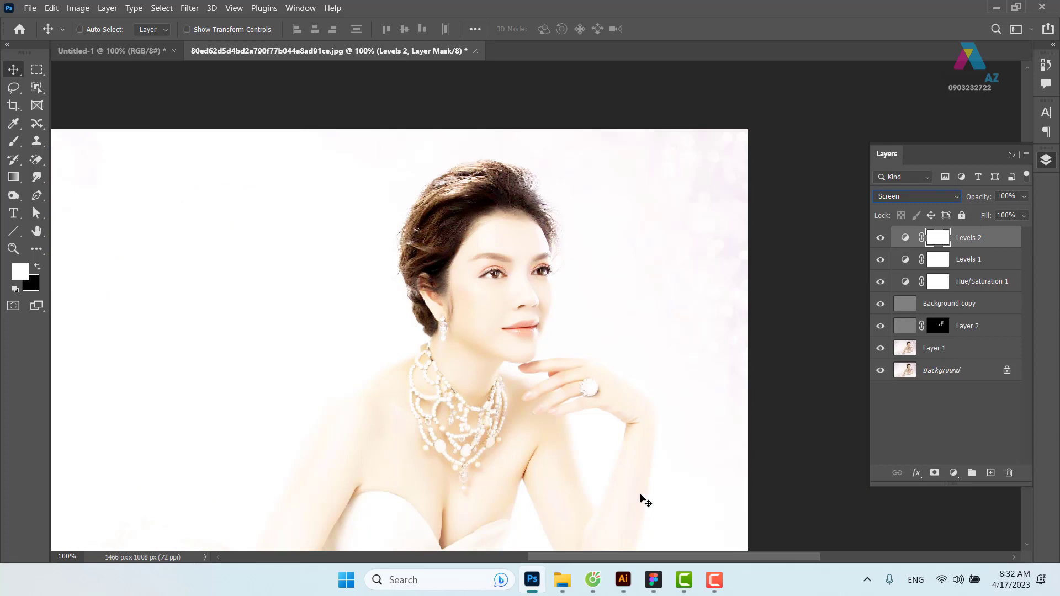
Limit Levels 2 with a This Layer Blend If split at 212/227 so the bokeh returns
{"action": "right_click", "coordinate": [986, 239]}
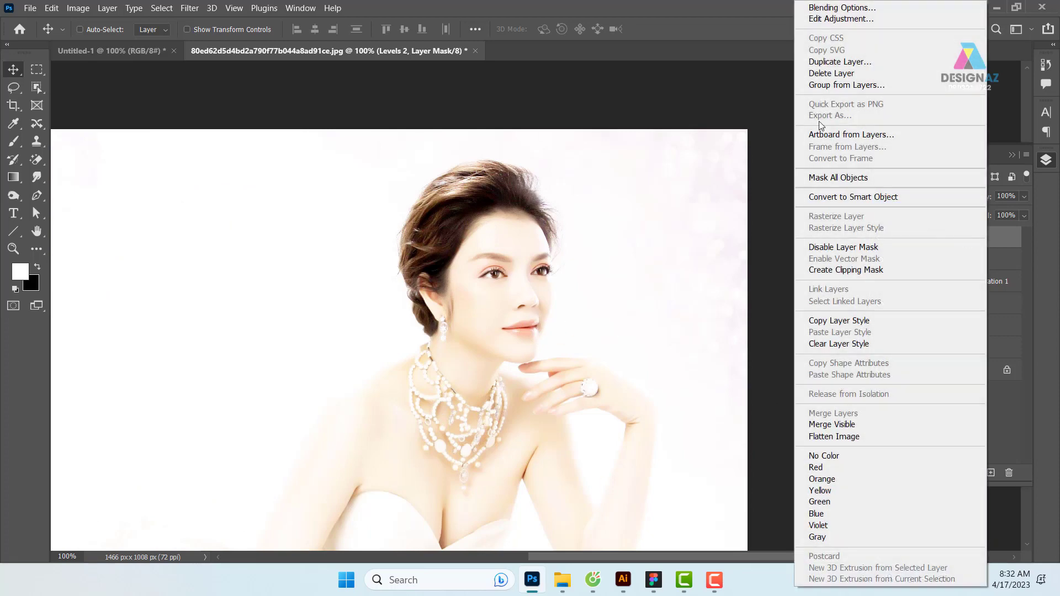
{"action": "left_click", "coordinate": [852, 9]}
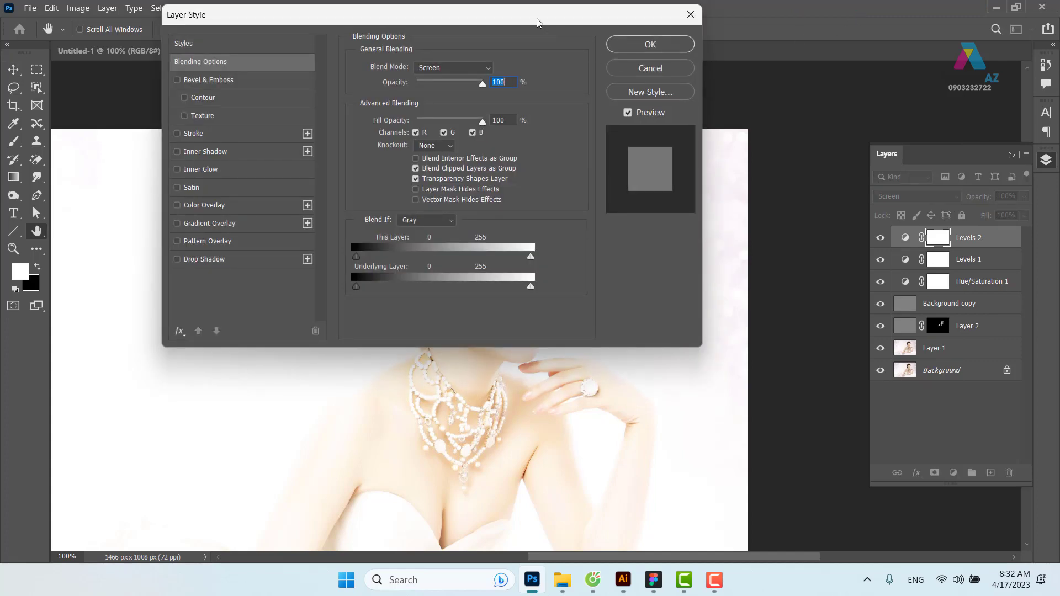
{"action": "mouse_move", "coordinate": [537, 17]}
{"action": "left_mouse_down"}
{"action": "mouse_move", "coordinate": [493, 190]}
{"action": "mouse_move", "coordinate": [540, 134]}
{"action": "left_mouse_up"}
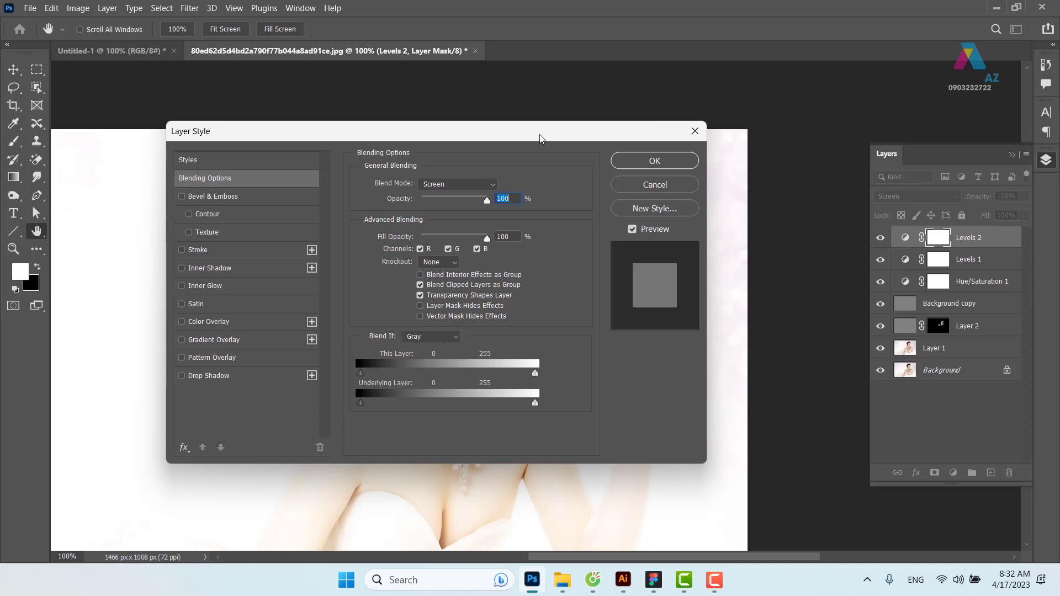
{"action": "left_click_drag", "start_coordinate": [540, 135], "coordinate": [546, 124]}
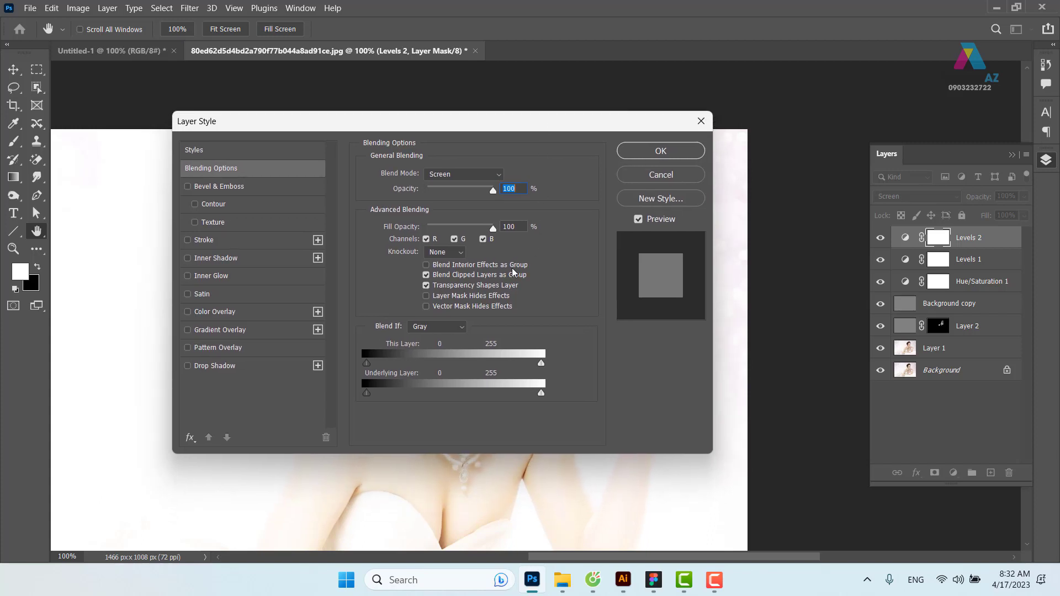
{"action": "left_click_drag", "start_coordinate": [548, 126], "coordinate": [504, 131]}
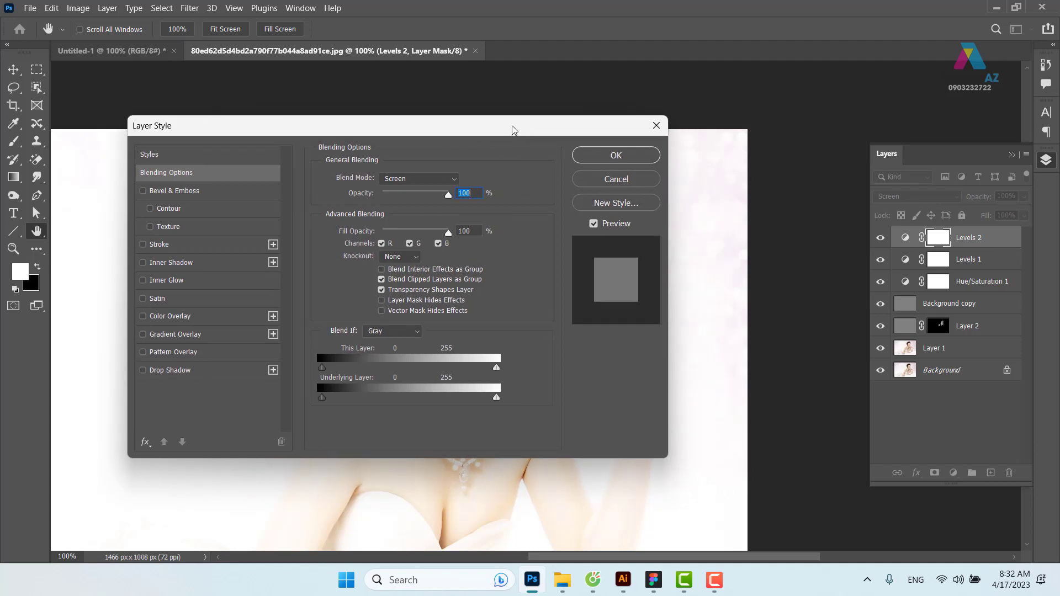
{"action": "left_click_drag", "start_coordinate": [516, 131], "coordinate": [300, 134]}
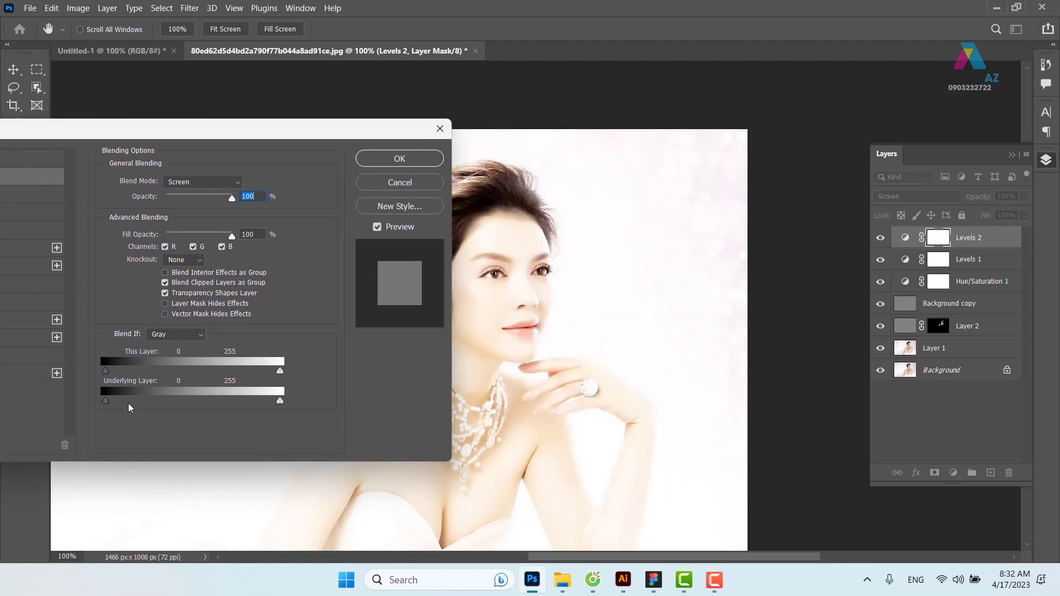
{"action": "left_click_drag", "start_coordinate": [106, 374], "coordinate": [251, 360]}
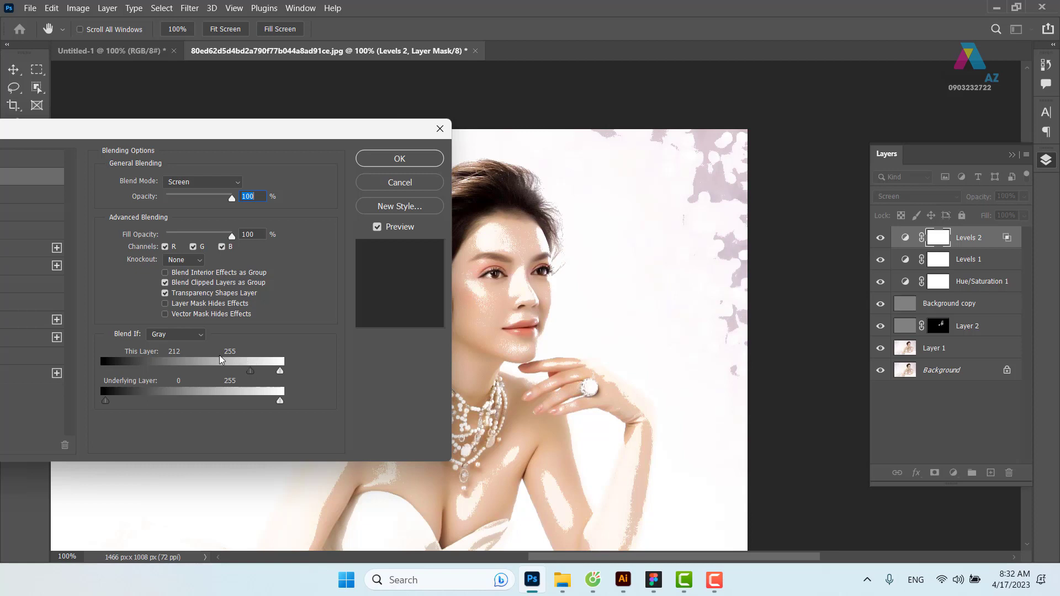
{"action": "key", "text": "alt"}
{"action": "left_click_drag", "start_coordinate": [251, 371], "coordinate": [265, 373]}
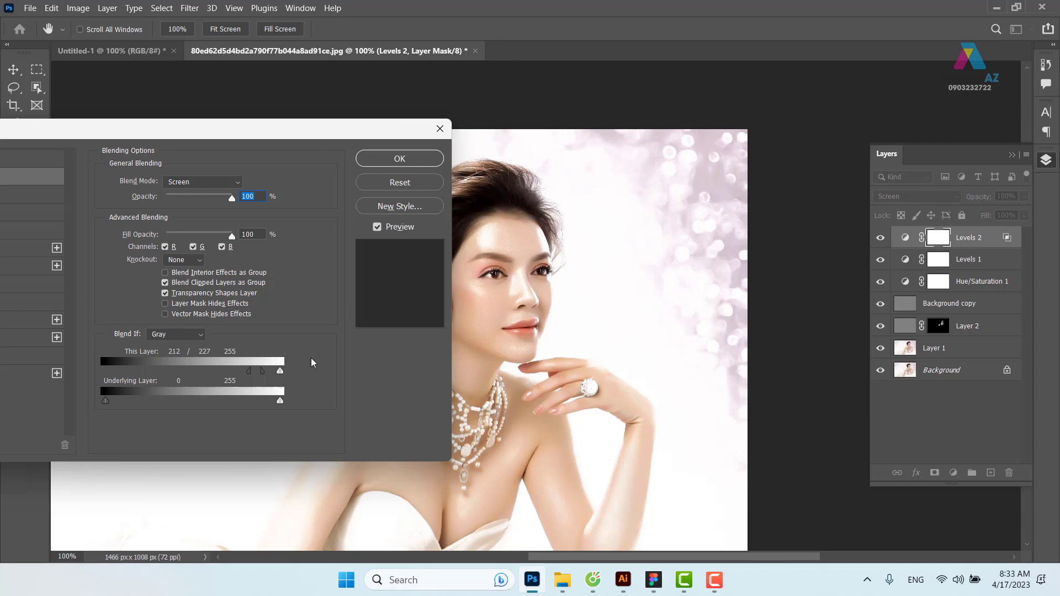
{"action": "left_click_drag", "start_coordinate": [351, 137], "coordinate": [277, 156]}
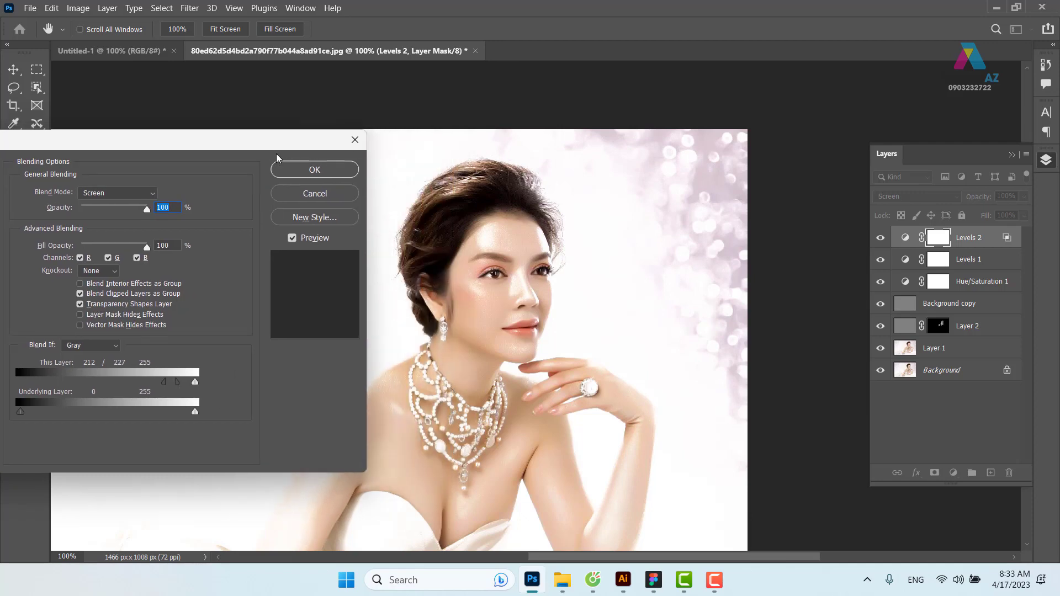
{"action": "left_click", "coordinate": [334, 171]}
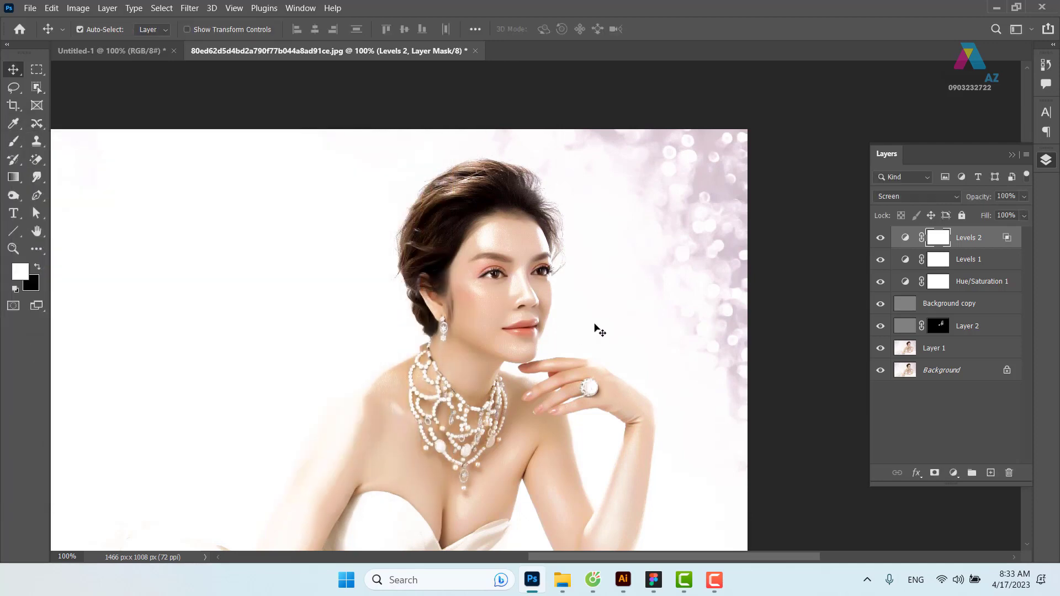
Zoom in on the face, invert the Levels 2 mask to black, and brush the brightening back onto the skin
{"action": "key", "text": "ctrl+plus"}
{"action": "key", "text": "ctrl+plus"}
{"action": "key", "text": "ctrl+plus"}
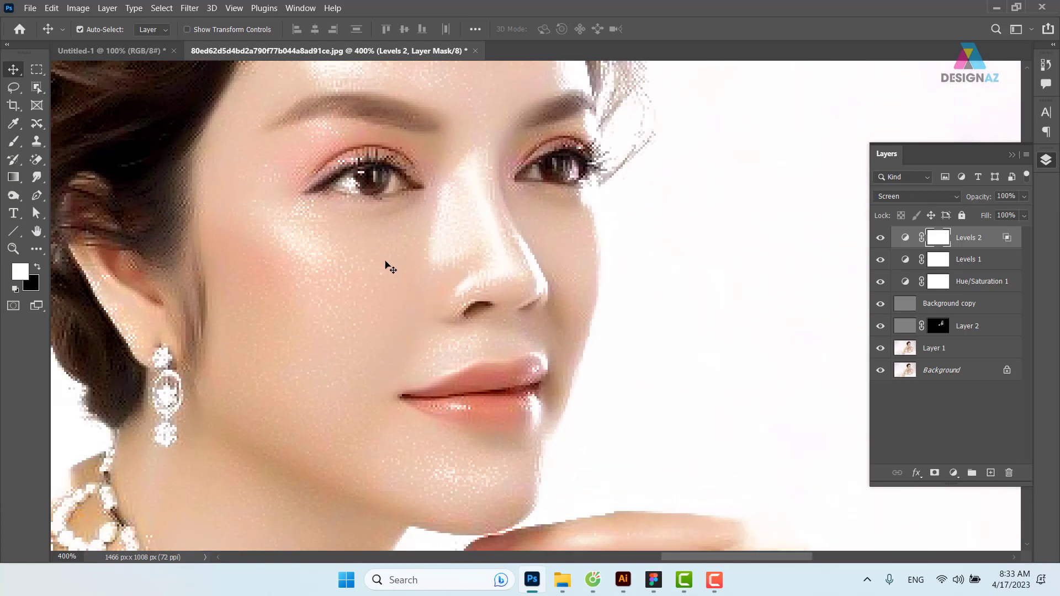
{"action": "scroll", "coordinate": [411, 268], "scroll_direction": "left", "scroll_amount": 1}
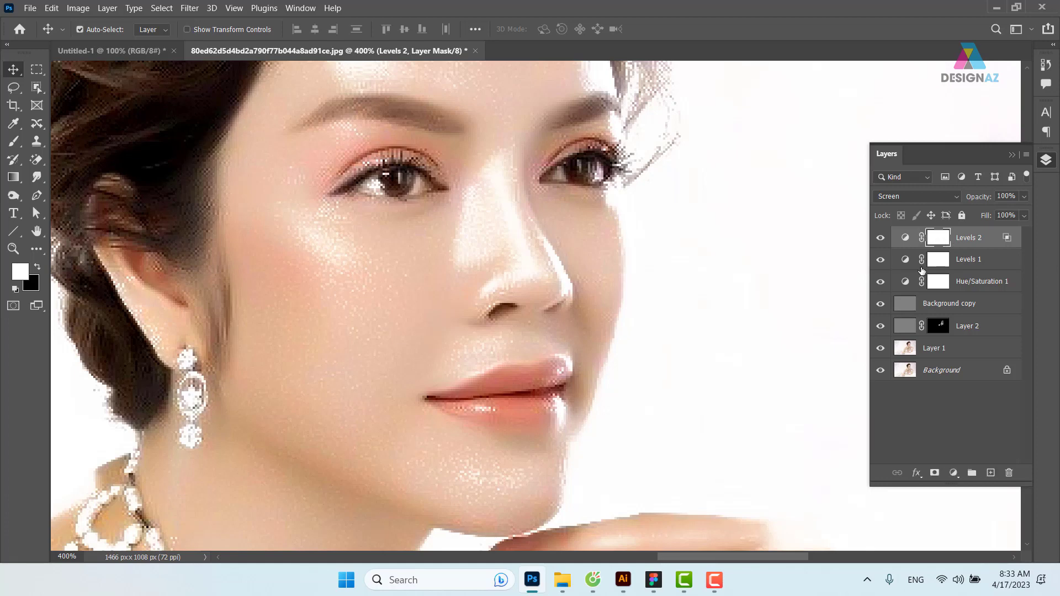
{"action": "key", "text": "ctrl+i"}
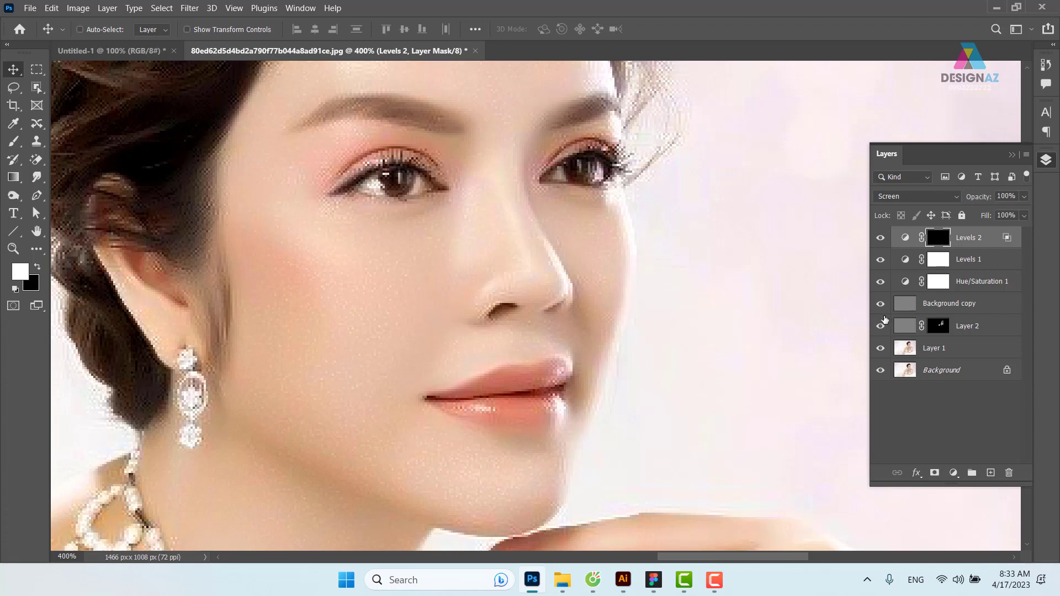
{"action": "key", "text": "b"}
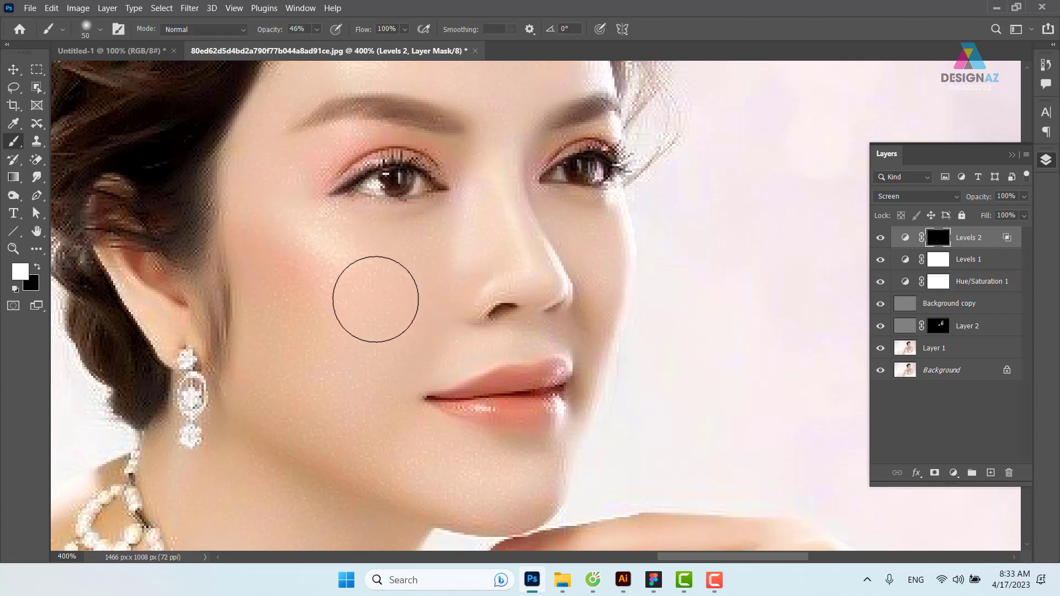
{"action": "left_click", "coordinate": [350, 288]}
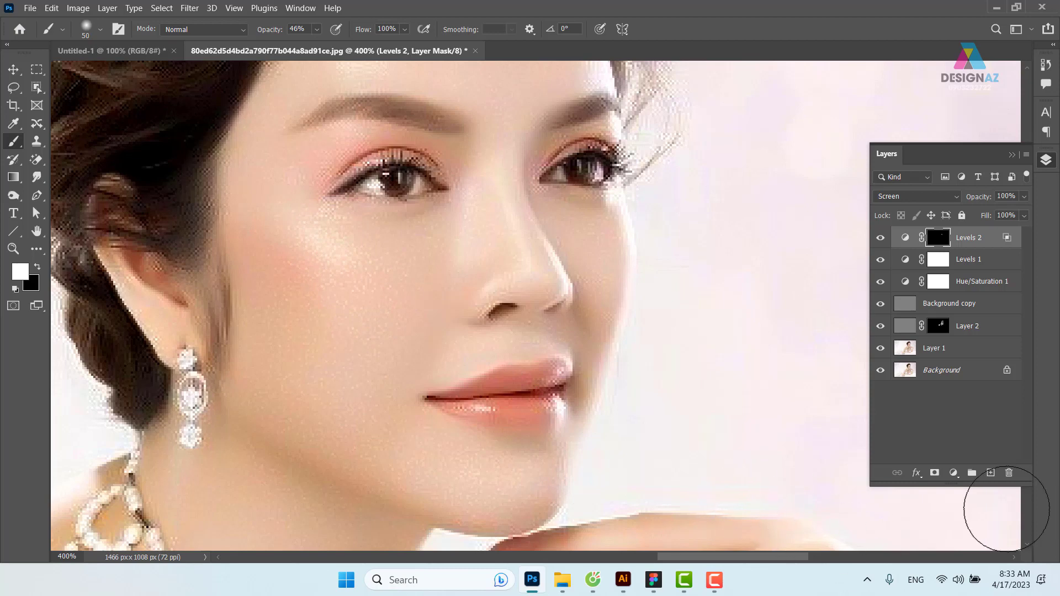
Add a third Levels adjustment layer, Levels 3, in Screen blend mode
{"action": "left_click", "coordinate": [959, 476]}
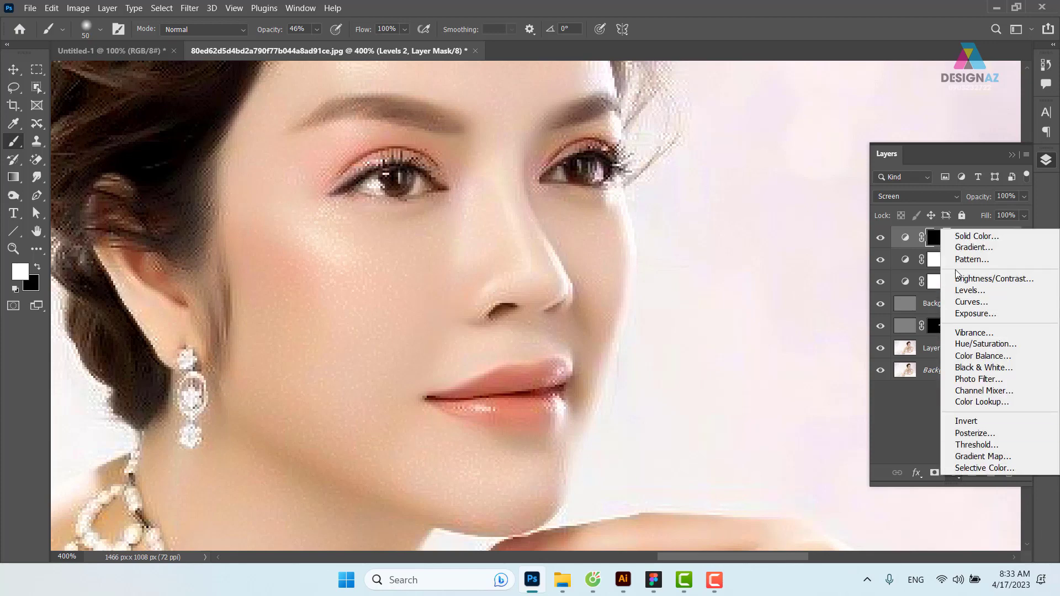
{"action": "left_click", "coordinate": [961, 291]}
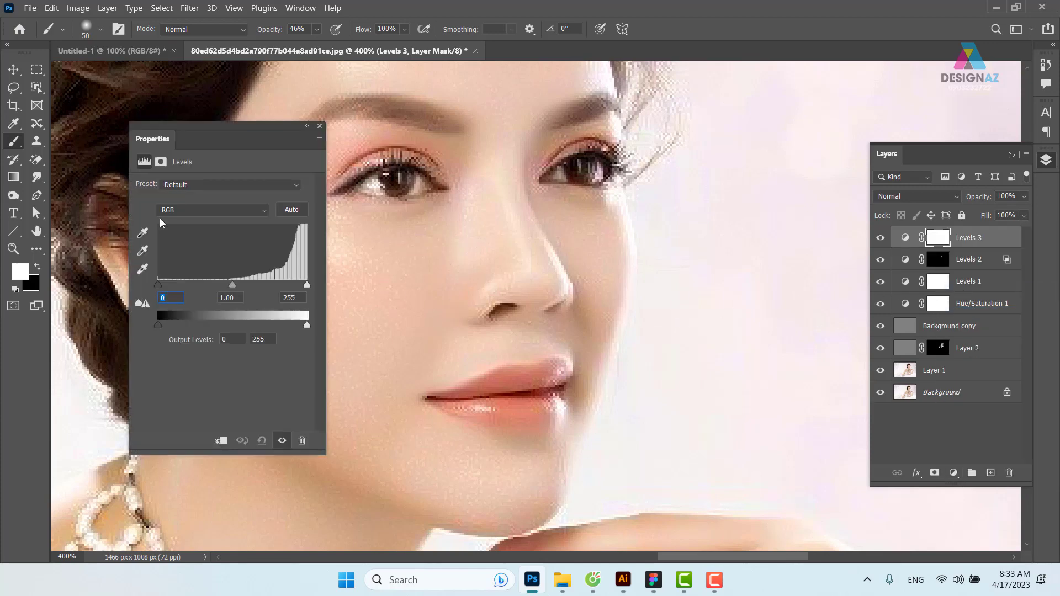
{"action": "left_click", "coordinate": [320, 126]}
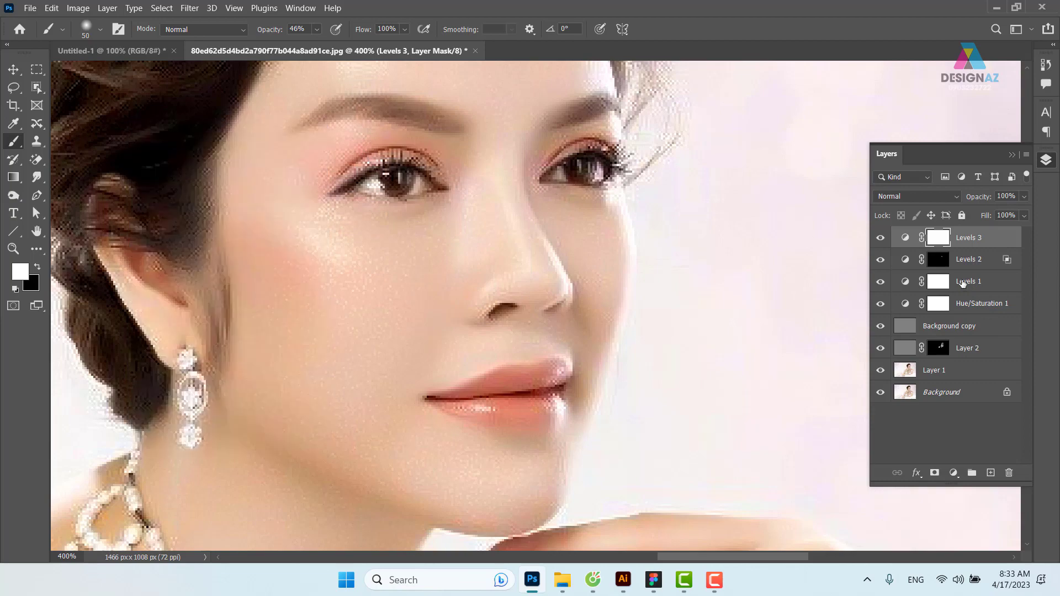
{"action": "left_click", "coordinate": [942, 197]}
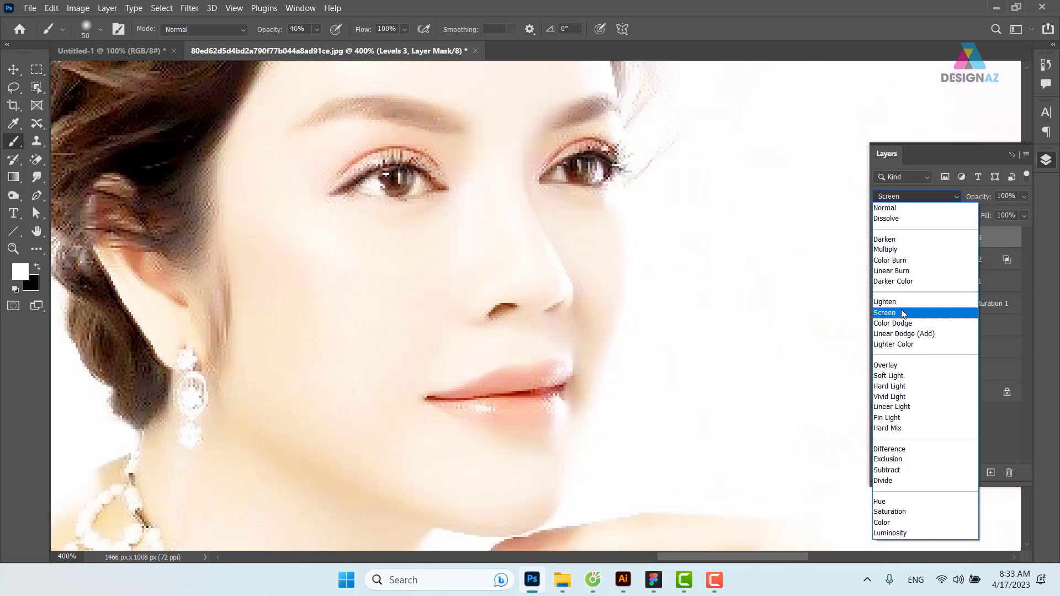
{"action": "left_click", "coordinate": [917, 311]}
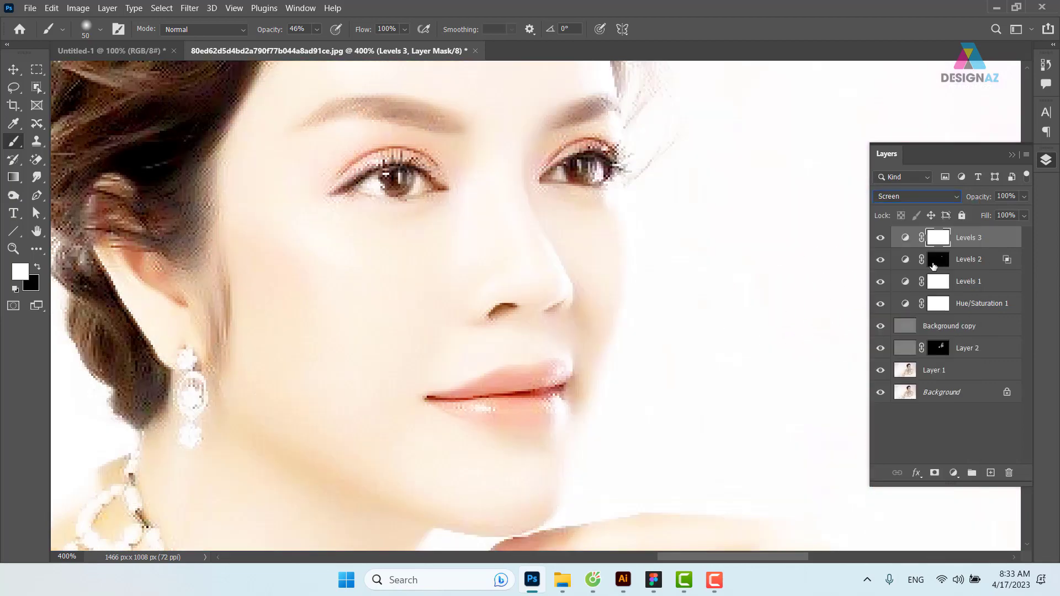
Restrict Levels 3 to the brightest highlights with a Blend If split at 221/245
{"action": "right_click", "coordinate": [999, 242]}
{"action": "left_click", "coordinate": [850, 8]}
{"action": "left_click_drag", "start_coordinate": [376, 144], "coordinate": [776, 72]}
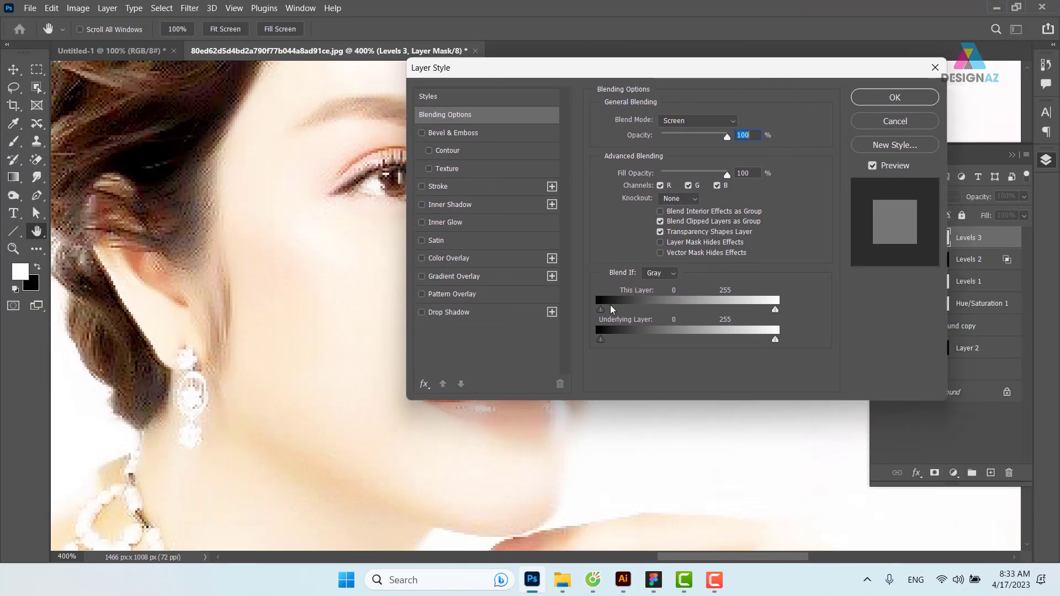
{"action": "left_click_drag", "start_coordinate": [603, 308], "coordinate": [747, 300]}
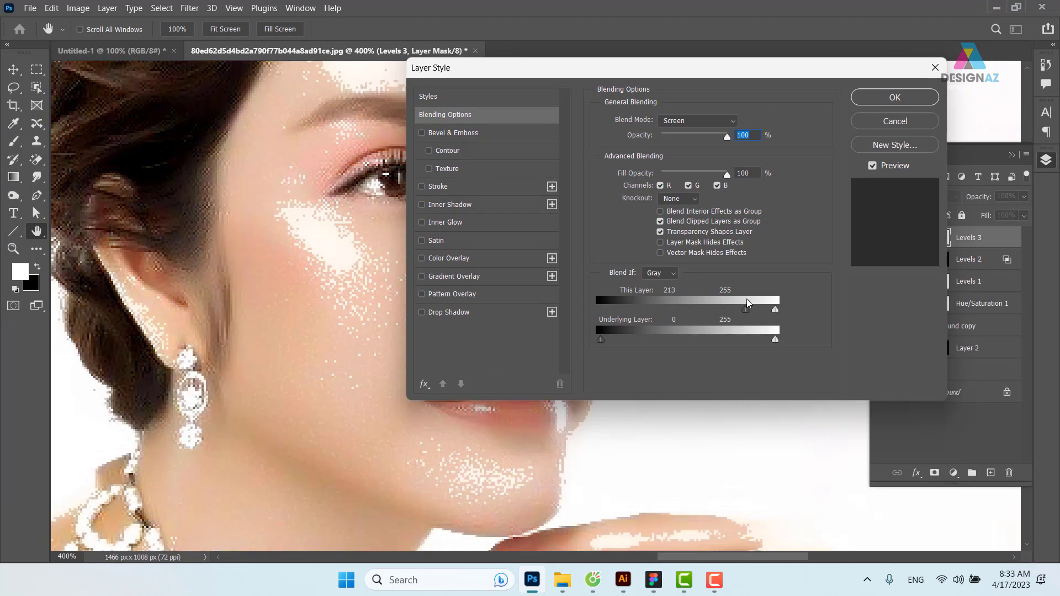
{"action": "mouse_move", "coordinate": [765, 61]}
{"action": "left_mouse_down"}
{"action": "mouse_move", "coordinate": [225, 150]}
{"action": "mouse_move", "coordinate": [224, 102]}
{"action": "left_mouse_up"}
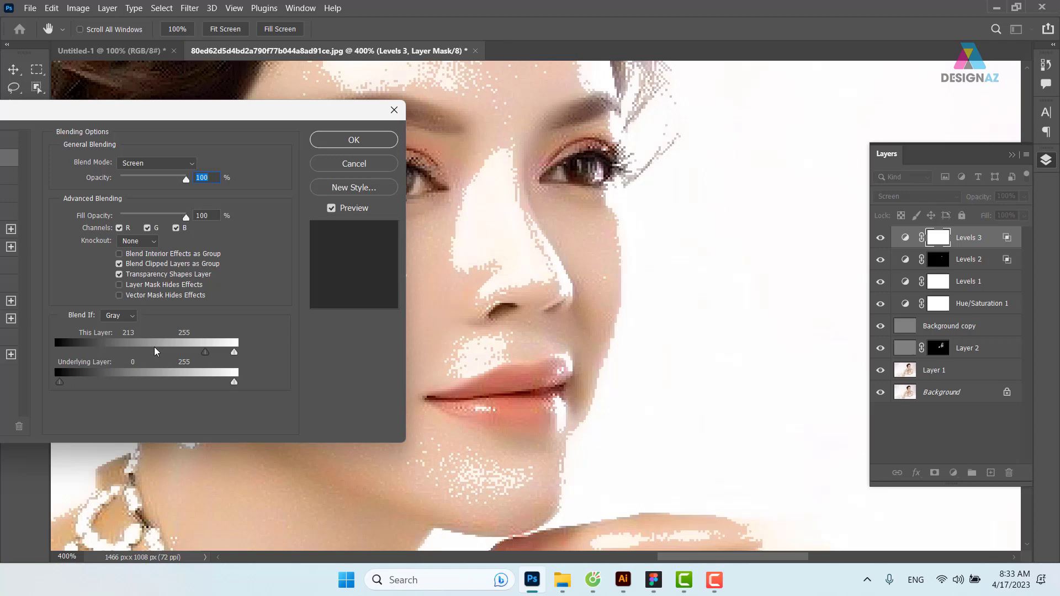
{"action": "left_click_drag", "start_coordinate": [207, 357], "coordinate": [212, 357]}
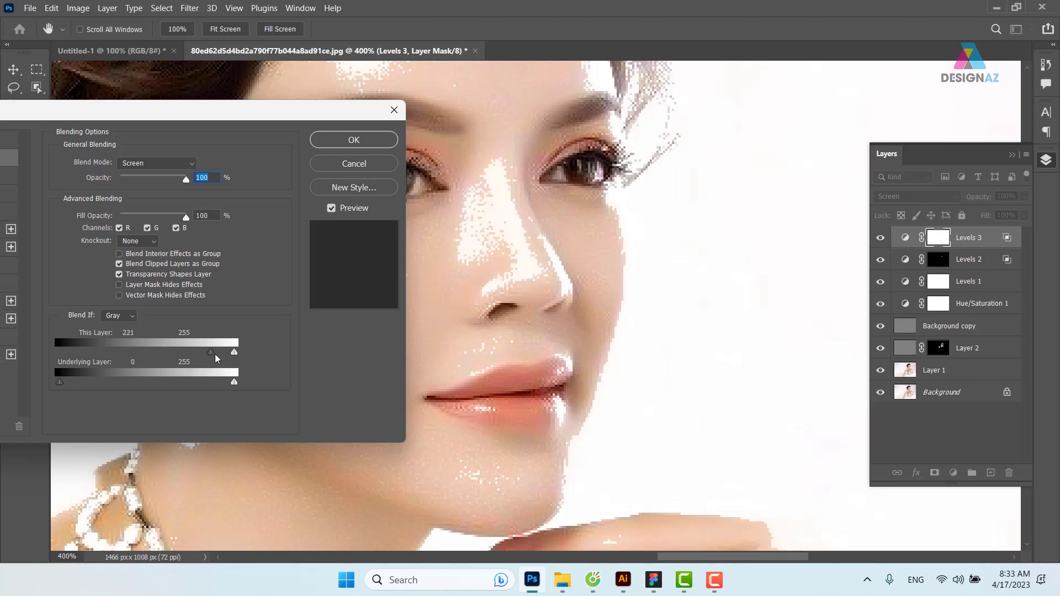
{"action": "mouse_move", "coordinate": [286, 109]}
{"action": "left_mouse_down"}
{"action": "mouse_move", "coordinate": [221, 331]}
{"action": "mouse_move", "coordinate": [202, 119]}
{"action": "left_mouse_up"}
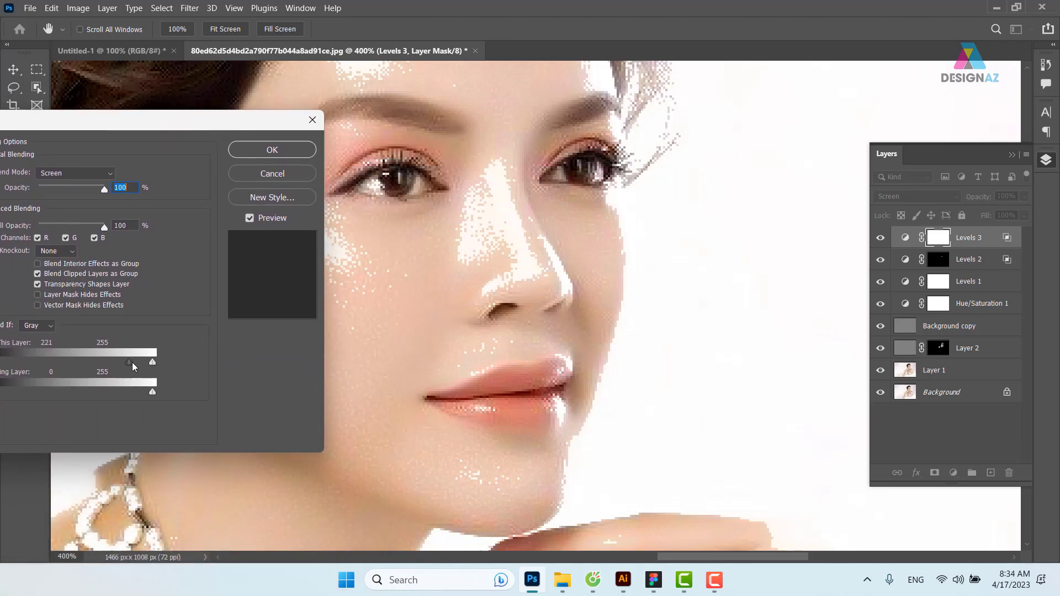
{"action": "left_click_drag", "start_coordinate": [133, 364], "coordinate": [136, 363]}
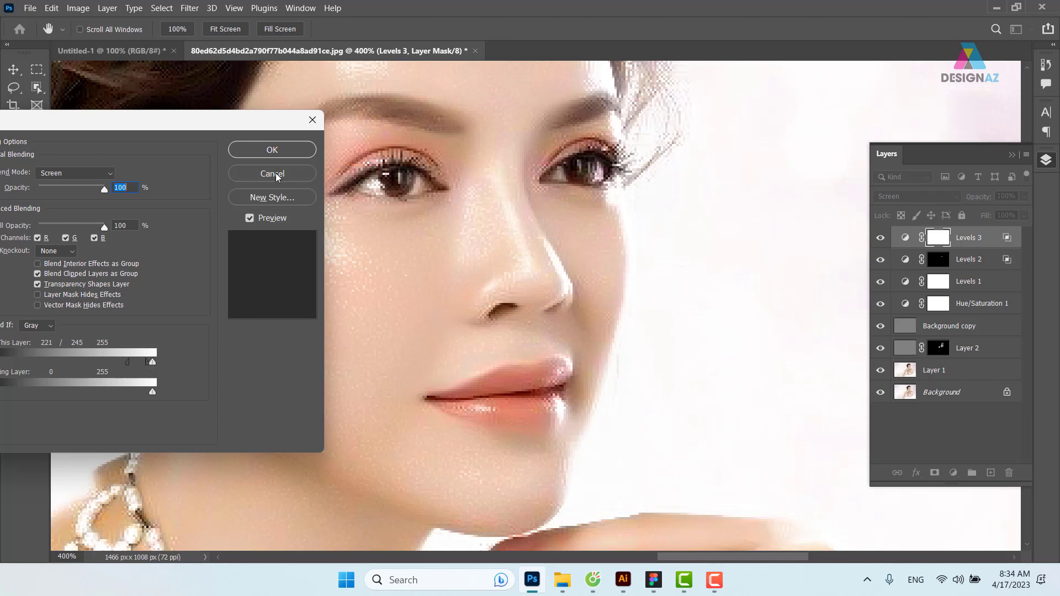
{"action": "left_click", "coordinate": [272, 149]}
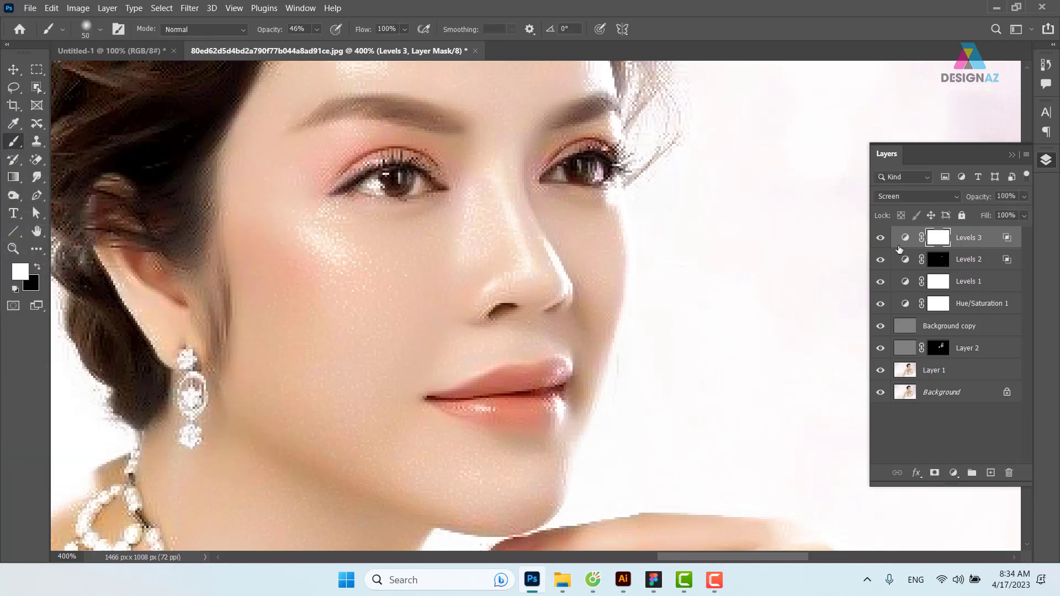
Compare with and without Levels 3, invert its mask to black, then zoom out to 200%
{"action": "left_click", "coordinate": [881, 237]}
{"action": "key", "text": "ctrl+i"}
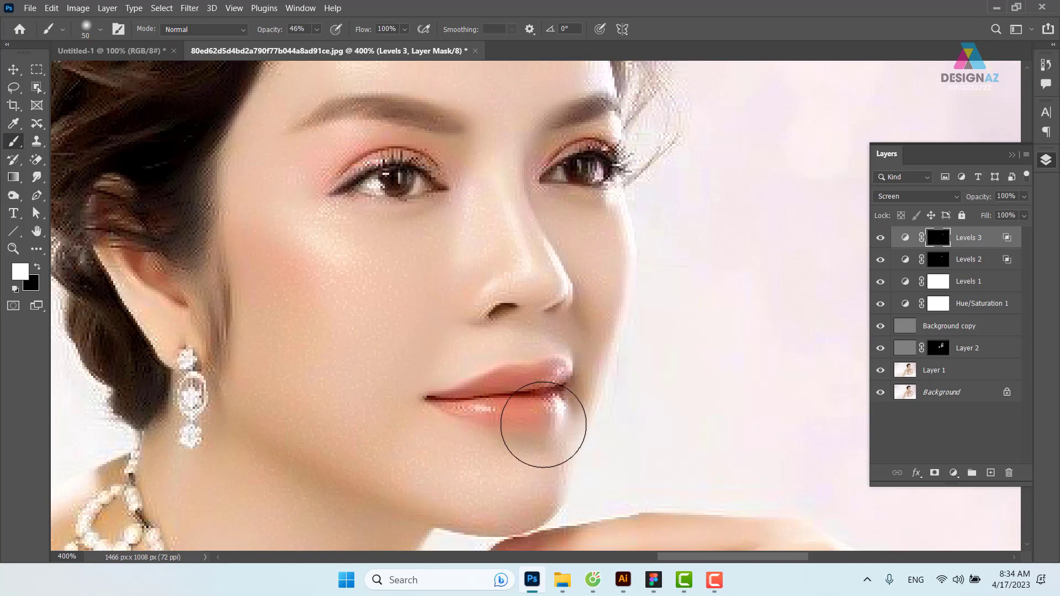
{"action": "left_click", "coordinate": [14, 70]}
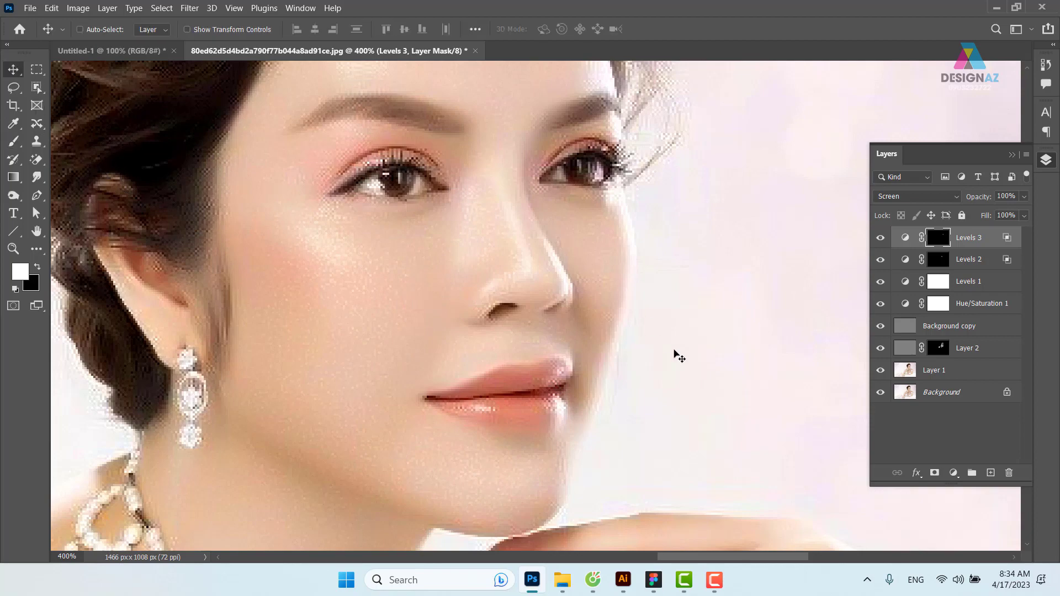
{"action": "key", "text": "ctrl+minus"}
{"action": "key", "text": "ctrl+minus"}
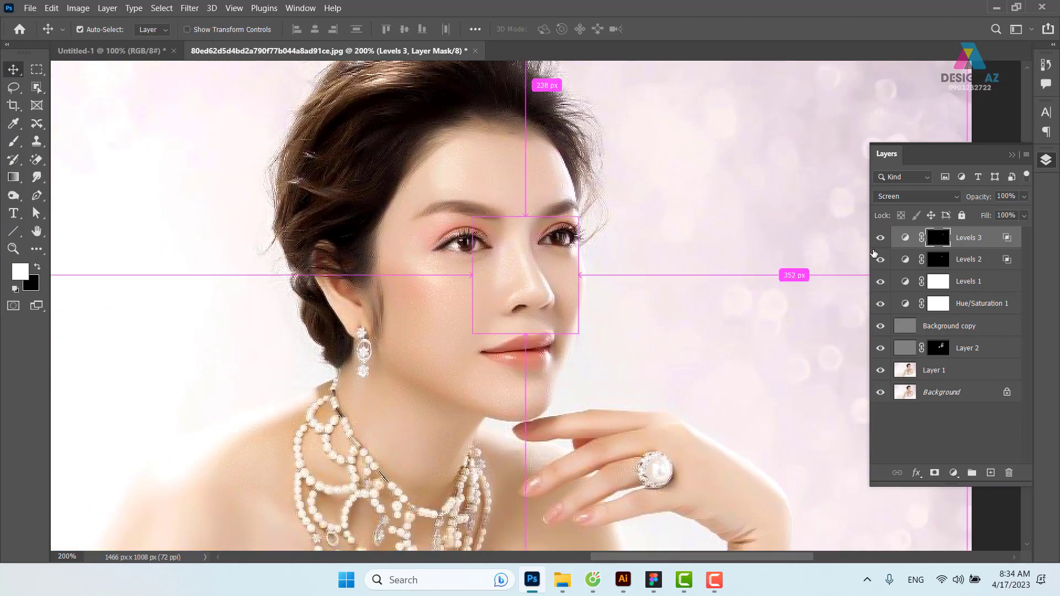
Toggle Levels 2 and Levels 3 off and on to compare the portrait
{"action": "left_click", "coordinate": [881, 259]}
{"action": "left_click", "coordinate": [881, 237]}
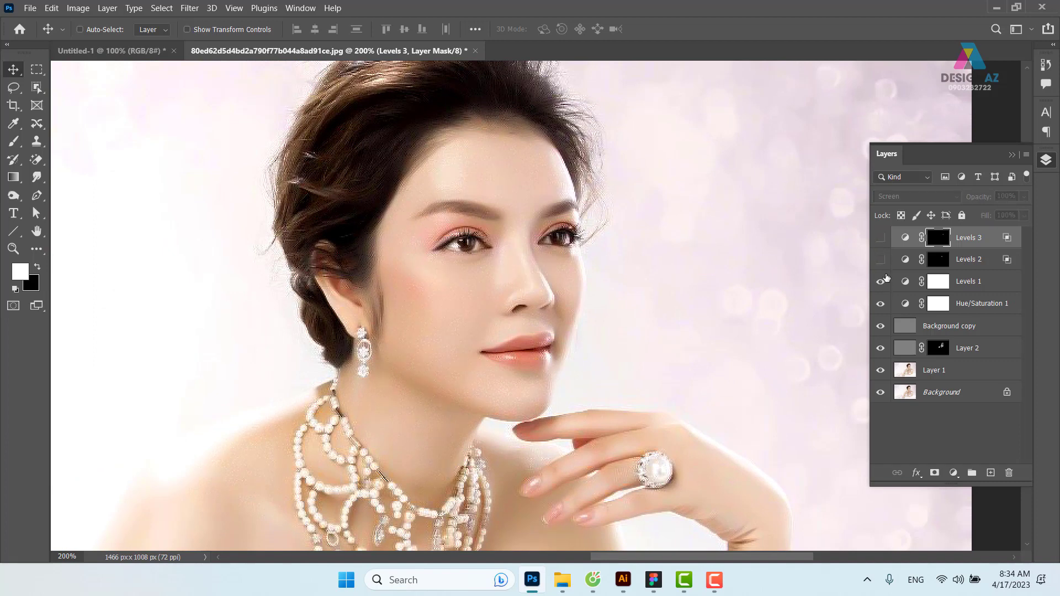
{"action": "left_click", "coordinate": [881, 260]}
{"action": "left_click", "coordinate": [880, 237]}
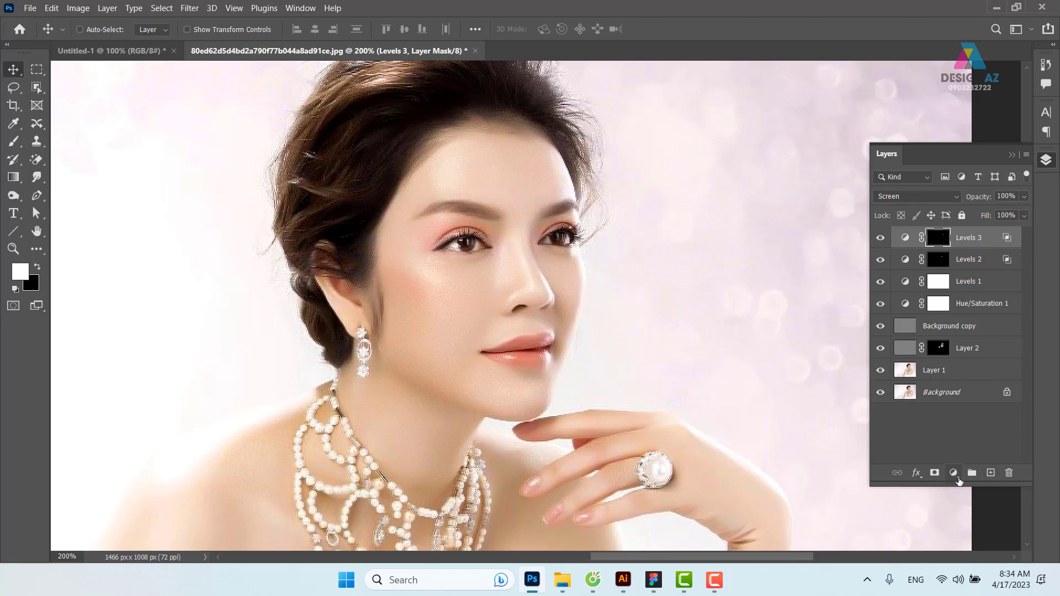
Add a fourth Levels adjustment layer, Levels 4, in Screen blend mode
{"action": "left_click", "coordinate": [960, 480]}
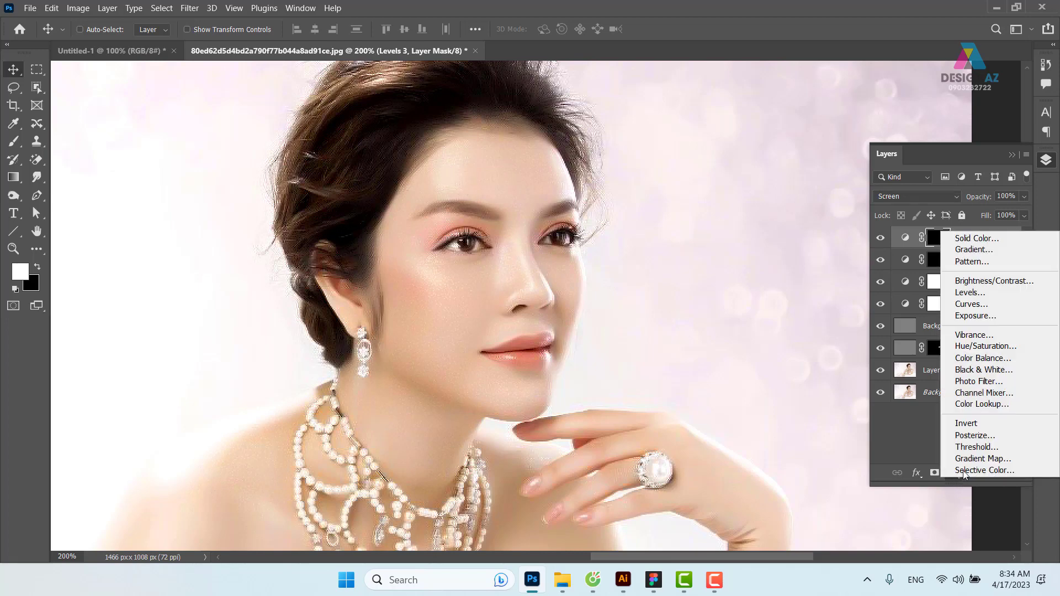
{"action": "left_click", "coordinate": [972, 293]}
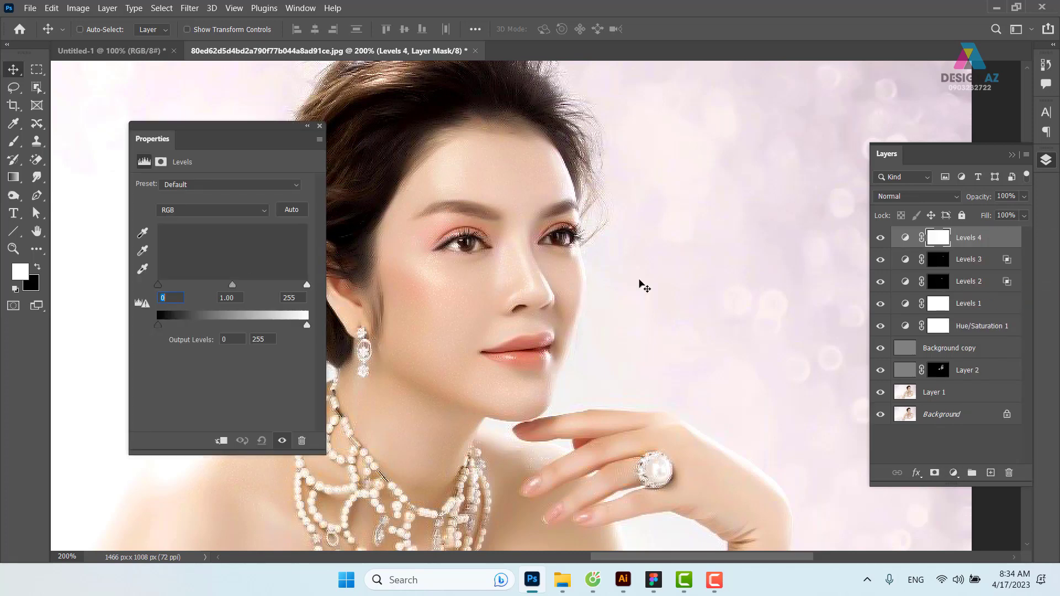
{"action": "left_click", "coordinate": [317, 126]}
{"action": "left_click", "coordinate": [917, 197]}
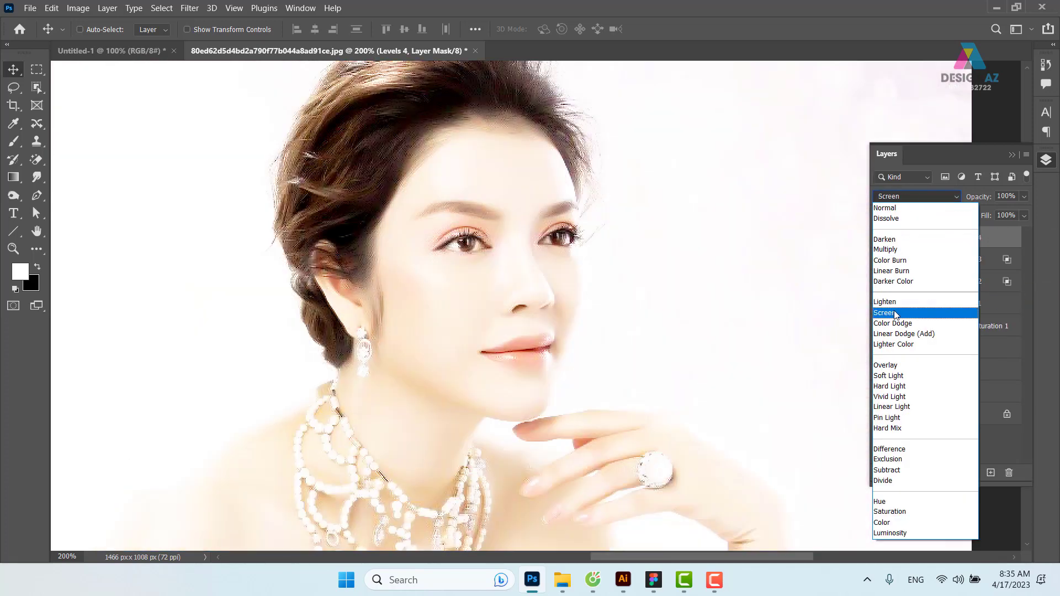
{"action": "left_click", "coordinate": [895, 313]}
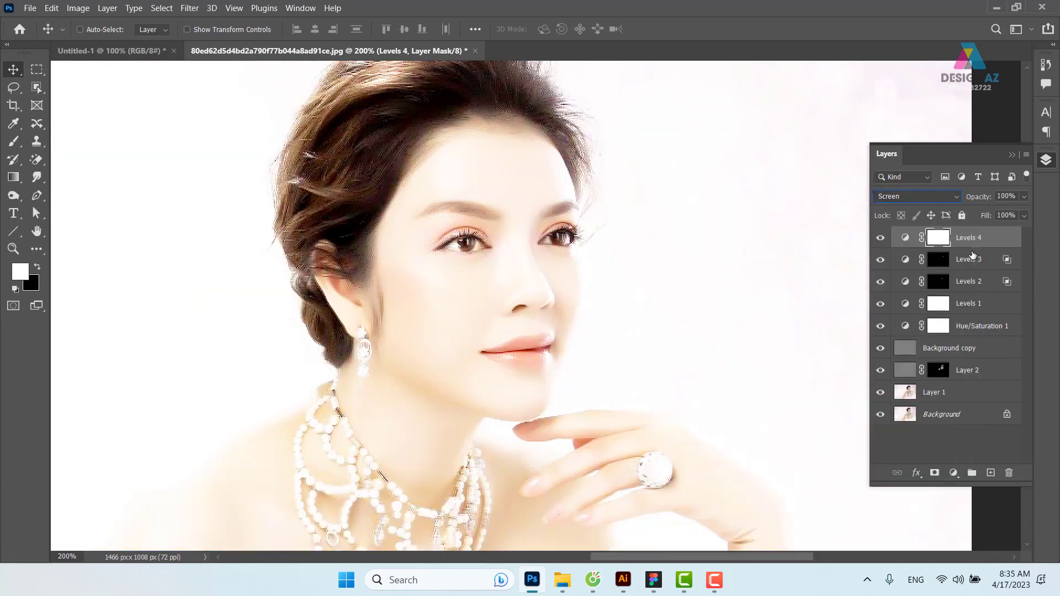
{"action": "right_click", "coordinate": [984, 243]}
Restrict Levels 4 to the highest tones with a This Layer Blend If split at 221/247
{"action": "left_click", "coordinate": [822, 8]}
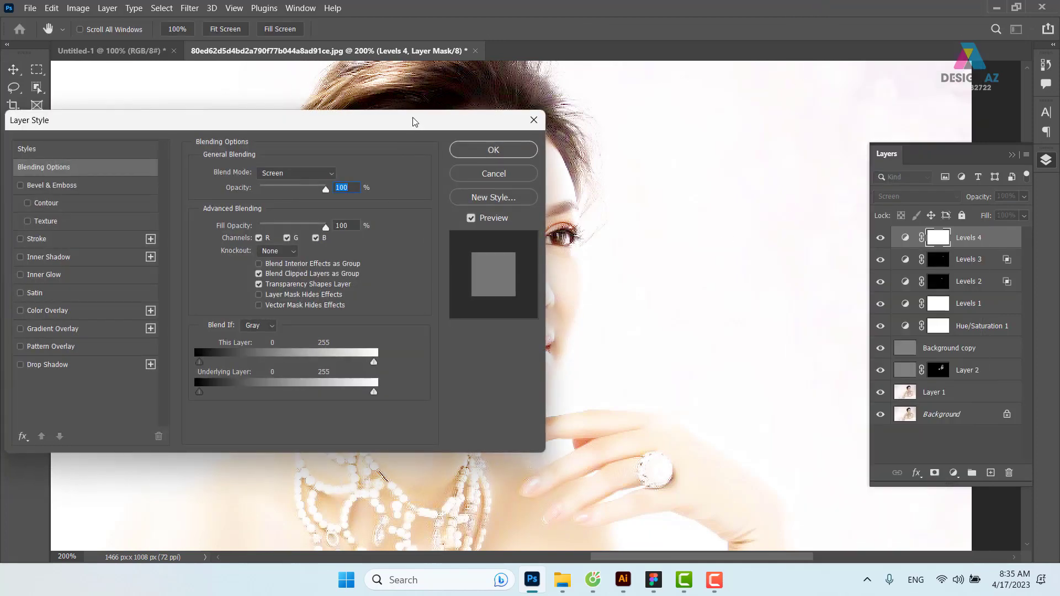
{"action": "left_click_drag", "start_coordinate": [414, 119], "coordinate": [288, 113]}
{"action": "left_click_drag", "start_coordinate": [77, 359], "coordinate": [205, 362]}
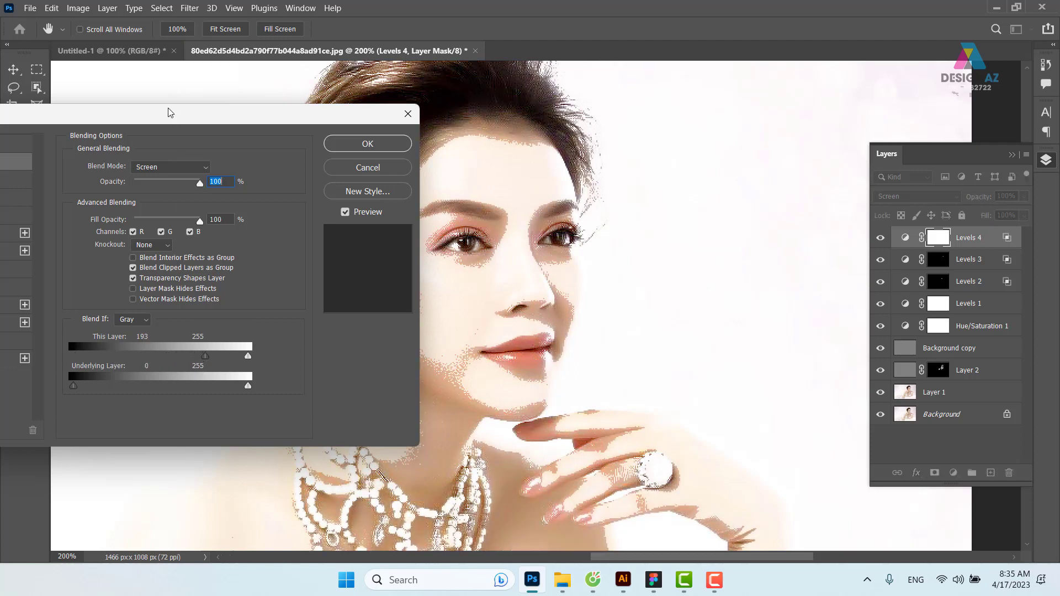
{"action": "left_click_drag", "start_coordinate": [148, 112], "coordinate": [838, 83]}
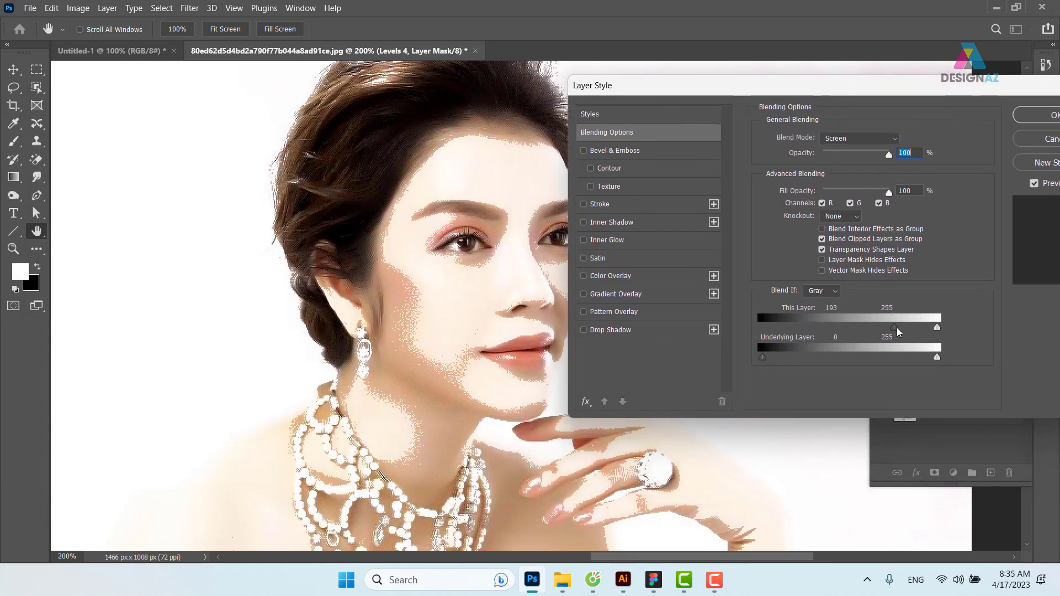
{"action": "left_click_drag", "start_coordinate": [897, 327], "coordinate": [914, 327]}
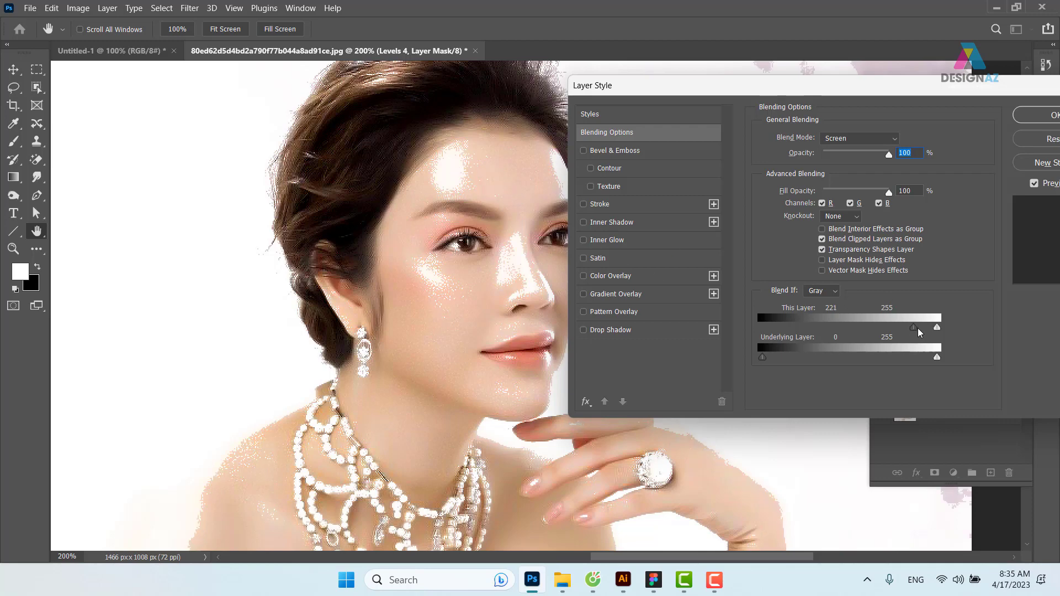
{"action": "left_click_drag", "start_coordinate": [916, 327], "coordinate": [933, 332]}
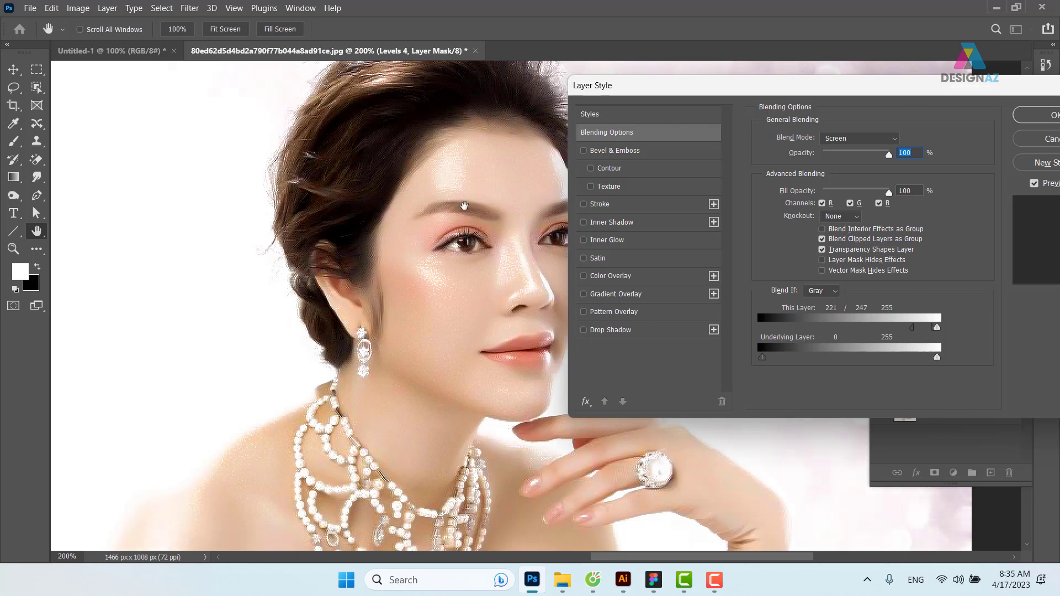
{"action": "left_click", "coordinate": [1023, 121]}
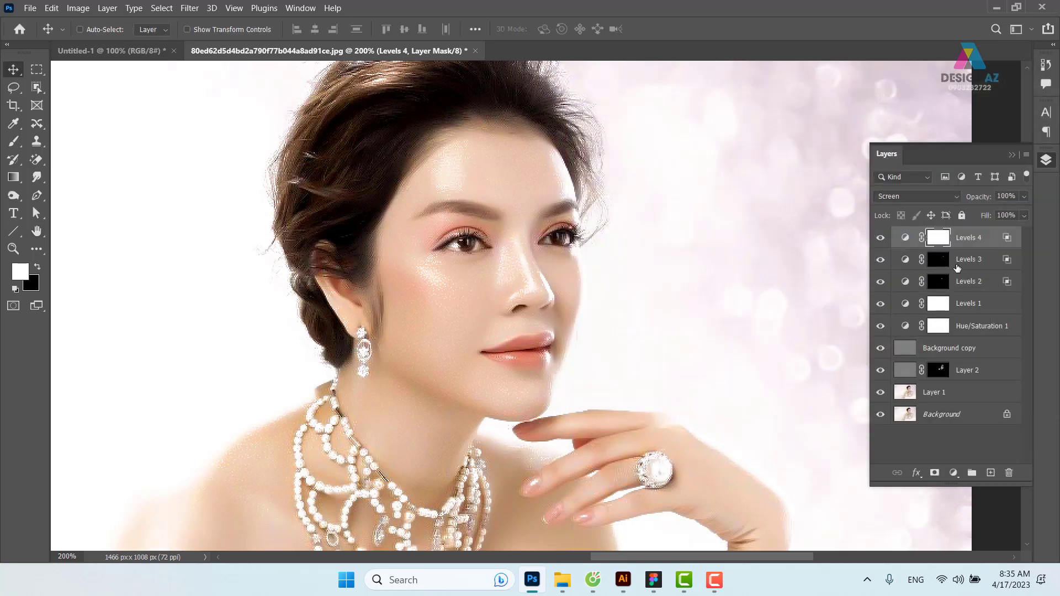
Invert the Levels 4 mask to black, select the Brush, and toggle Levels 4 to compare
{"action": "key", "text": "ctrl+i"}
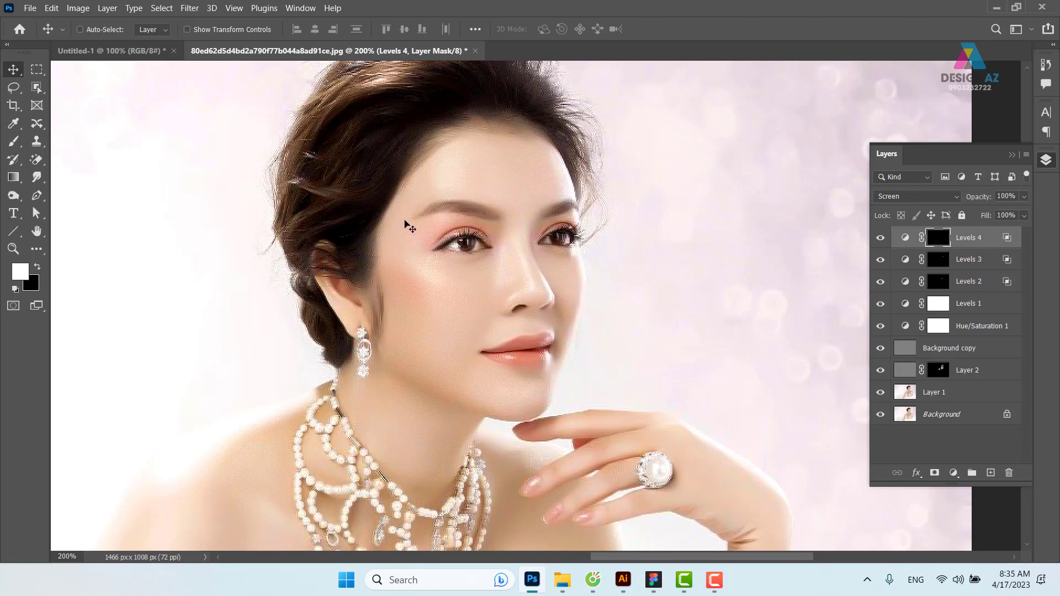
{"action": "key", "text": "b"}
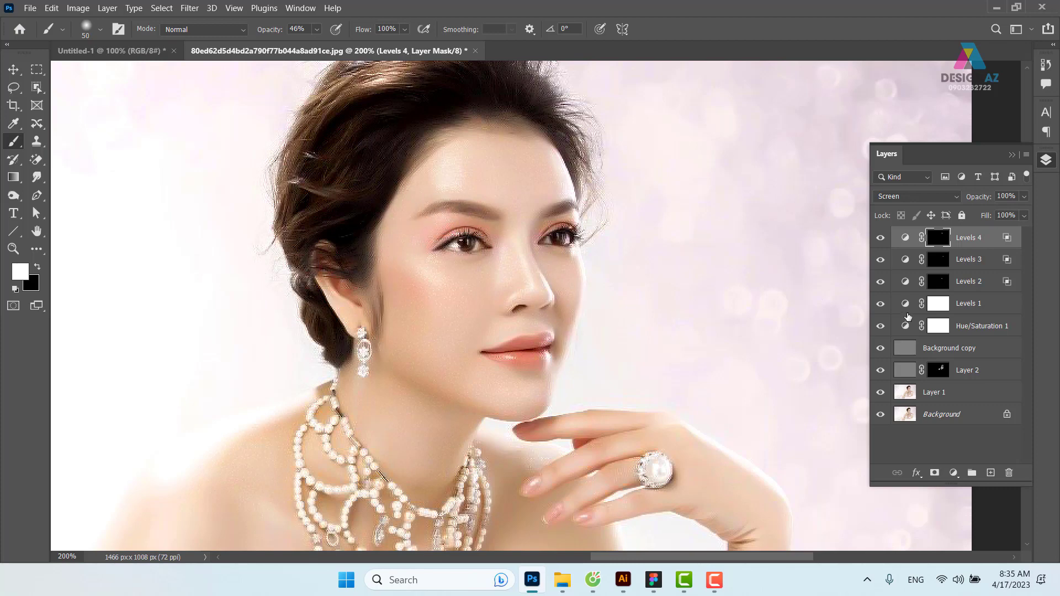
{"action": "left_click", "coordinate": [881, 238]}
{"action": "left_click", "coordinate": [881, 238]}
Group the adjustment layers down to Hue/Saturation 1 and name the group 'Chinh màu và da mat'
{"action": "left_click", "coordinate": [995, 330], "text": "shift"}
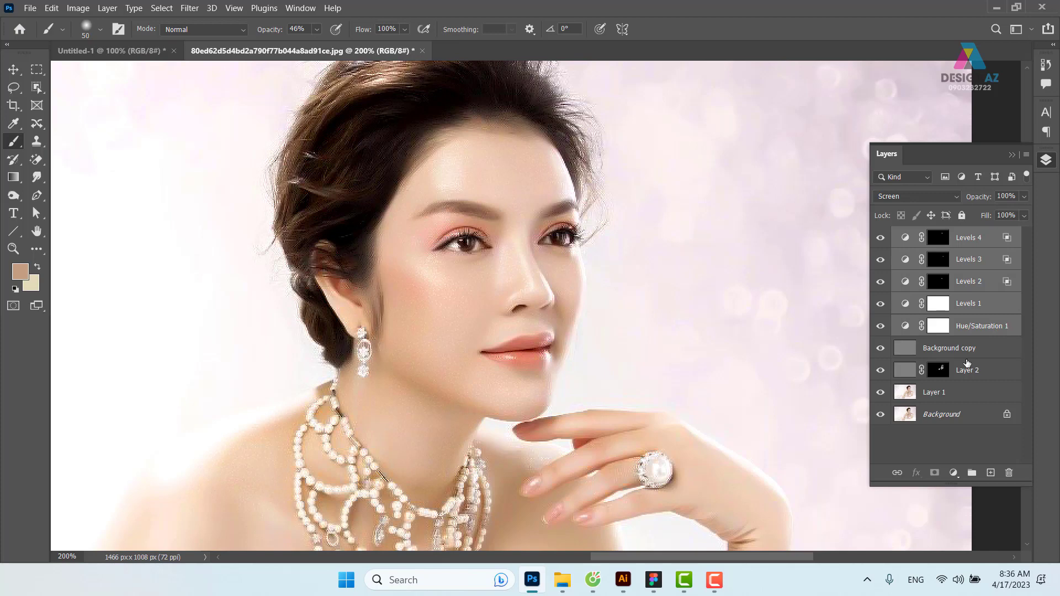
{"action": "key", "text": "ctrl+g"}
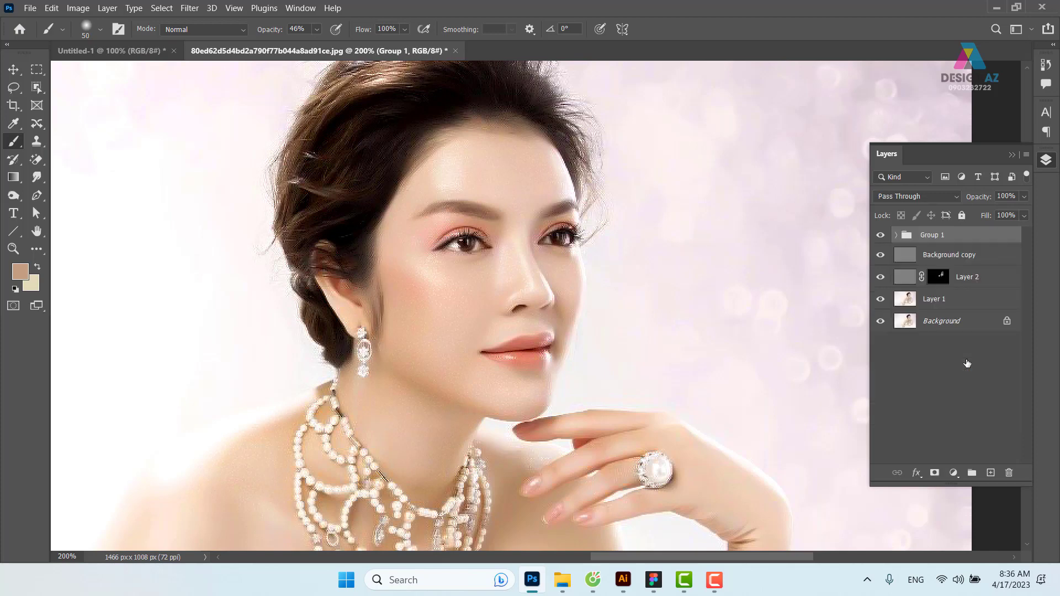
{"action": "double_click", "coordinate": [938, 237]}
{"action": "type", "text": "Chinh"}
{"action": "type", "text": " màu v"}
{"action": "type", "text": "à da mat"}
{"action": "key", "text": "Return"}
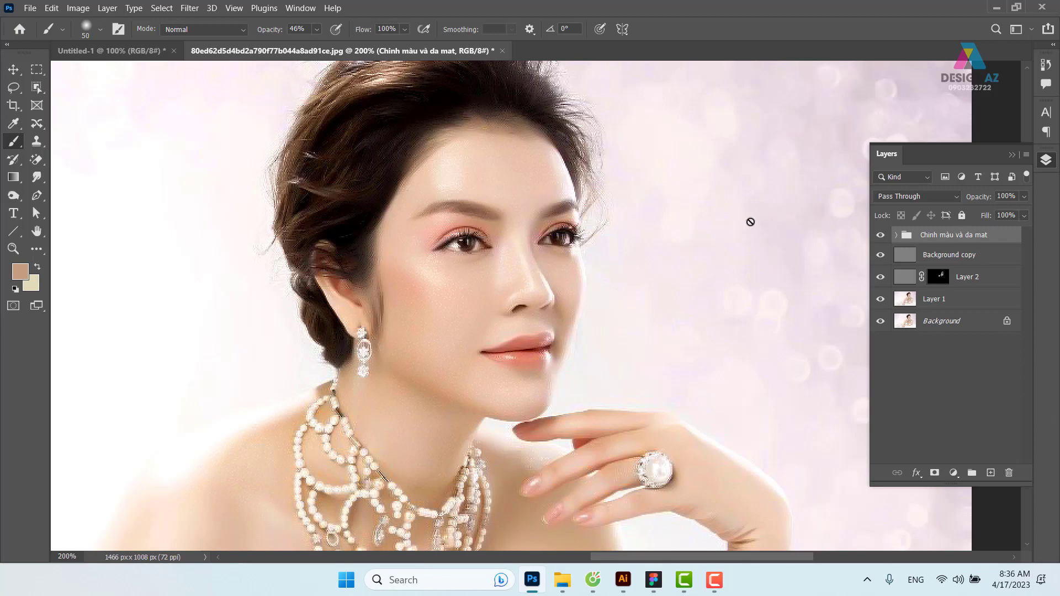
{"action": "key", "text": "ctrl+o"}
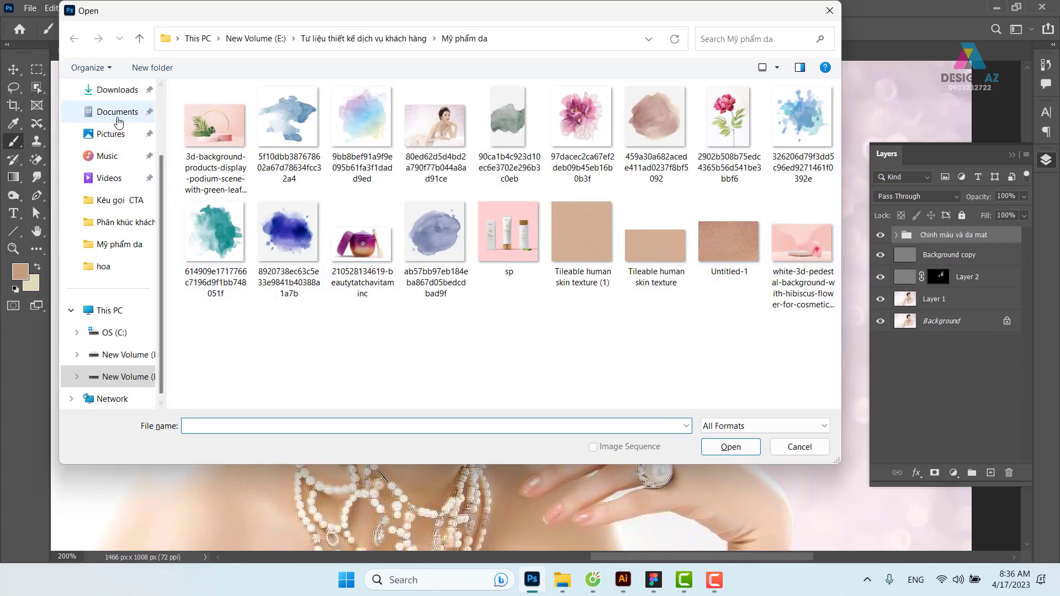
Open the second portrait from Downloads and zoom in on the model's face
{"action": "left_click", "coordinate": [115, 94]}
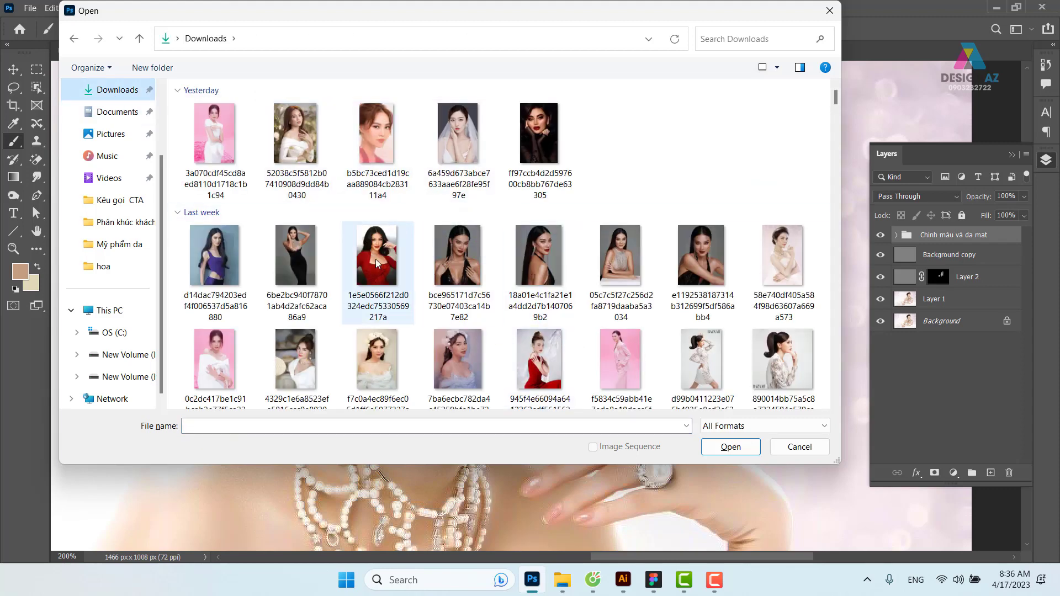
{"action": "left_click", "coordinate": [618, 254]}
{"action": "left_click", "coordinate": [745, 447]}
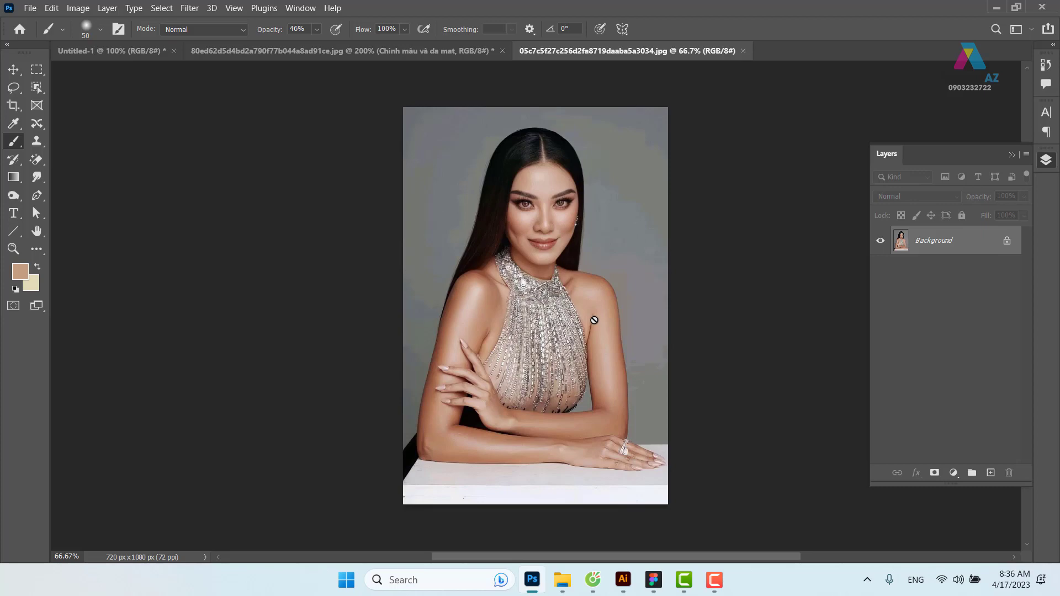
{"action": "key", "text": "ctrl+plus"}
{"action": "key", "text": "ctrl+plus"}
{"action": "left_click_drag", "start_coordinate": [549, 177], "coordinate": [506, 358]}
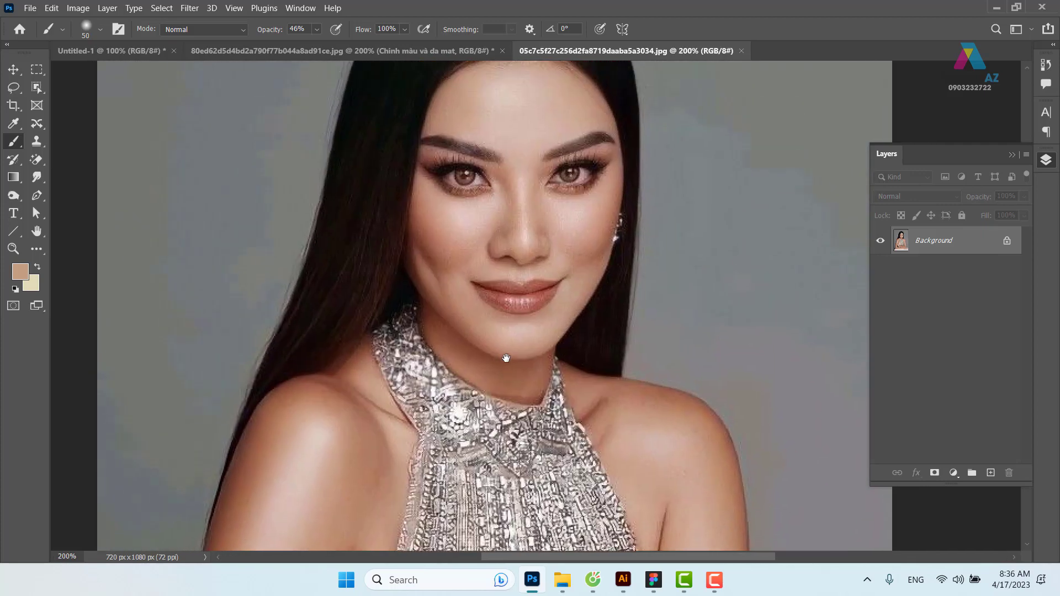
{"action": "key", "text": "ctrl+plus"}
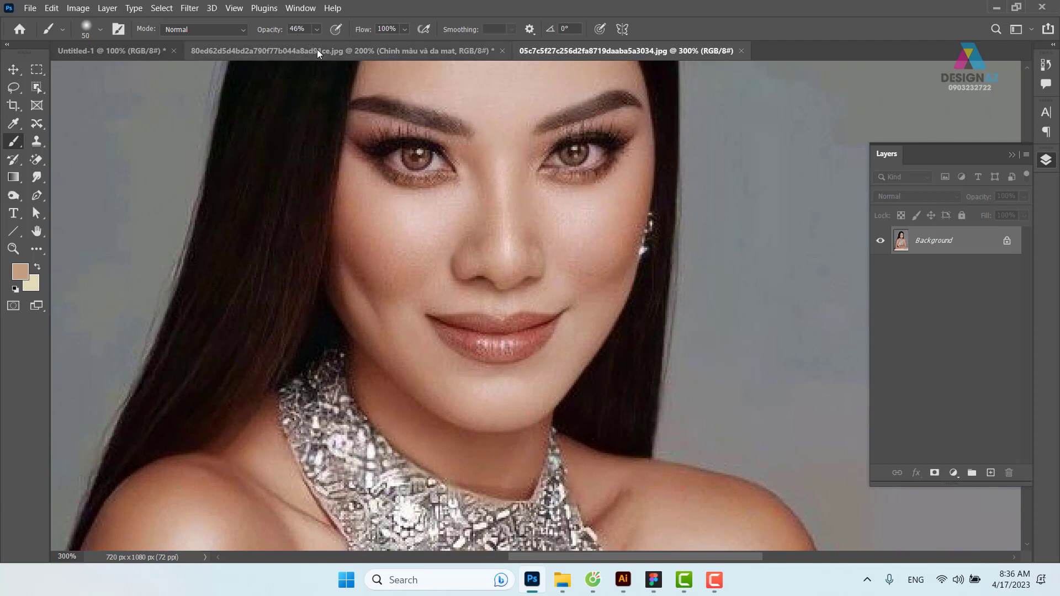
Switch between the two document tabs, ending on the retouched portrait
{"action": "left_click", "coordinate": [318, 49]}
{"action": "left_click", "coordinate": [604, 51]}
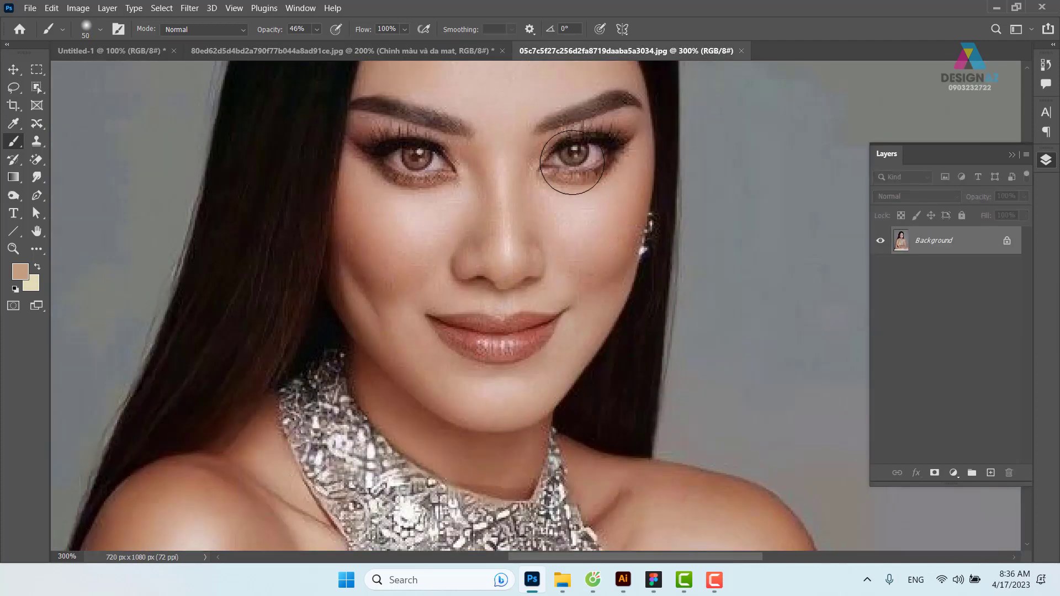
{"action": "left_click", "coordinate": [395, 51]}
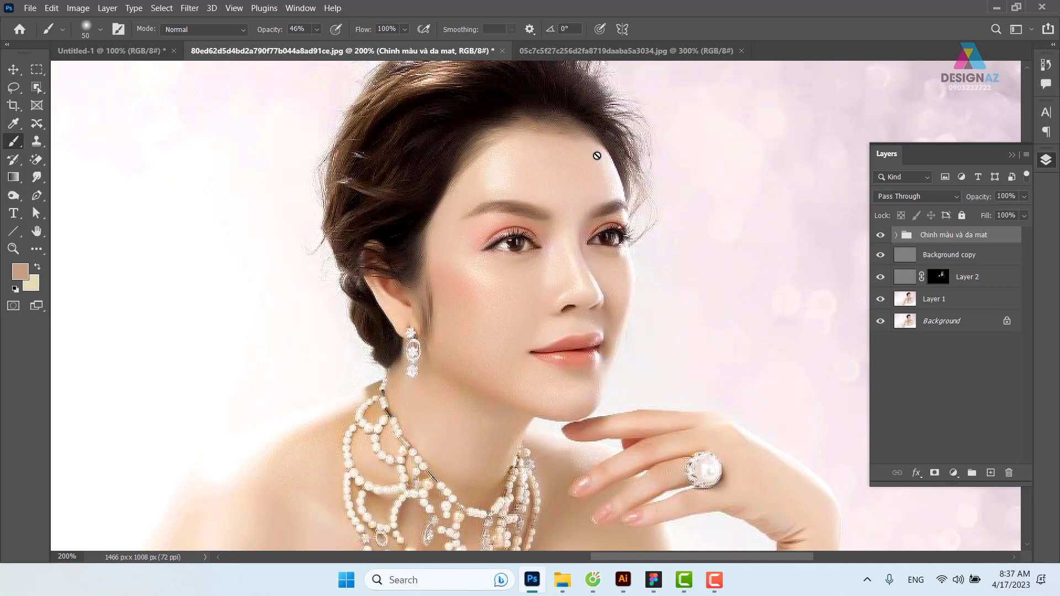
Duplicate the 'Chinh màu và da mat' group into the 05c7c5f27c…jpg document
{"action": "left_click", "coordinate": [1026, 157]}
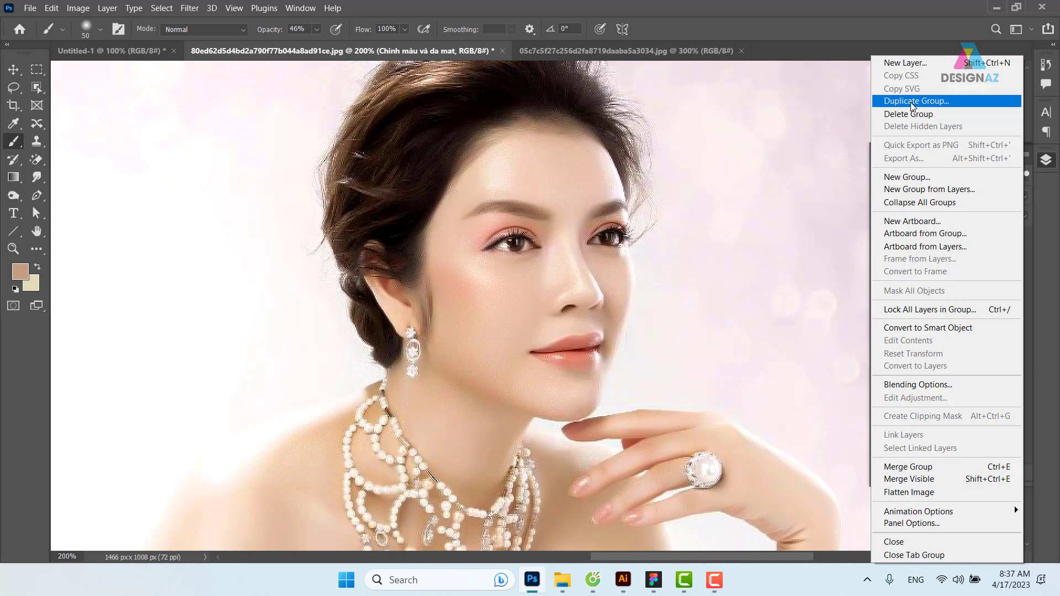
{"action": "left_click", "coordinate": [911, 102]}
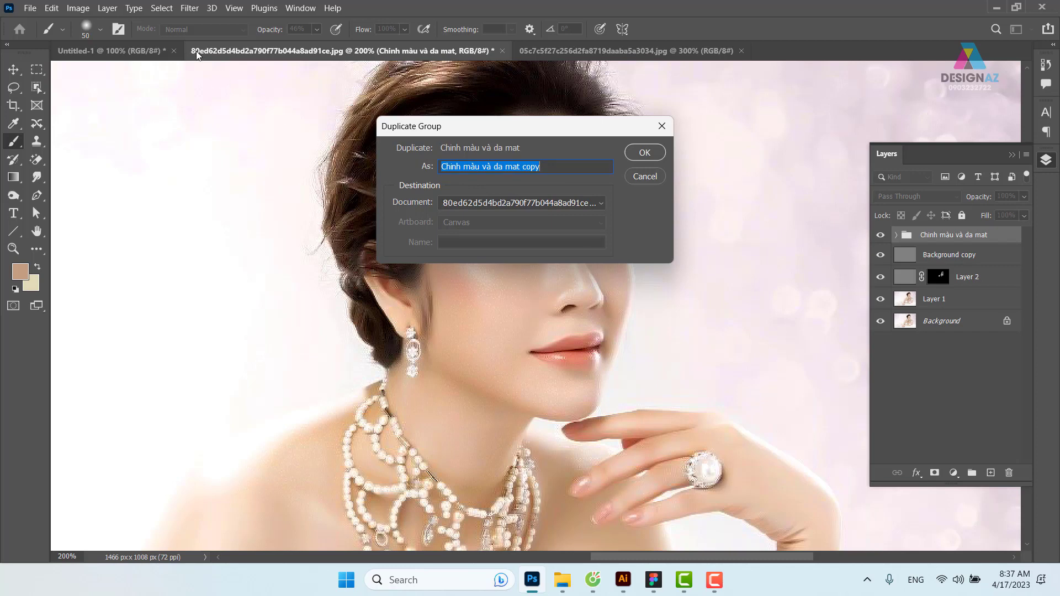
{"action": "left_click", "coordinate": [602, 204]}
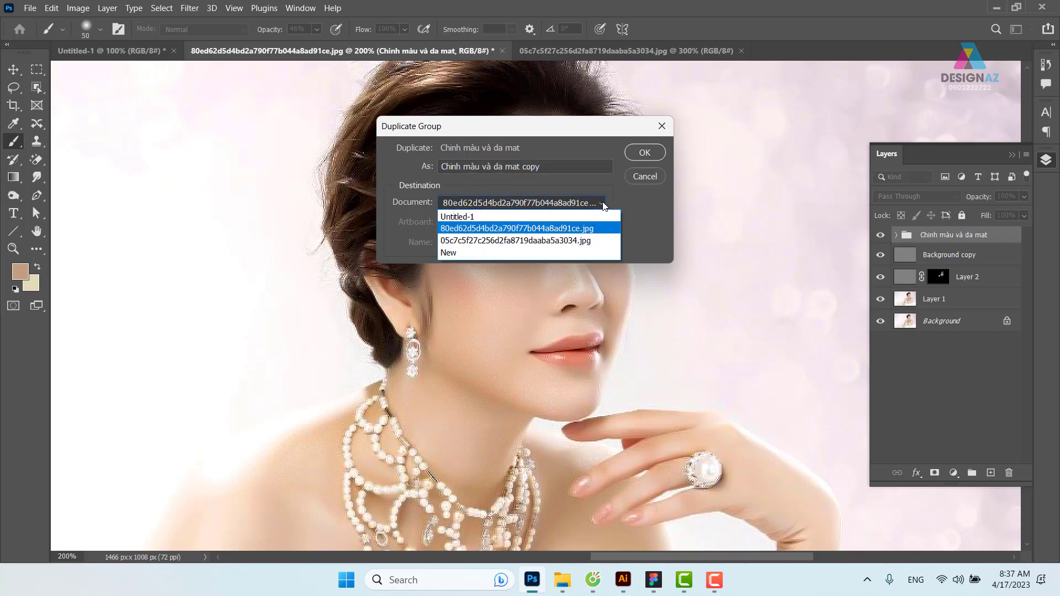
{"action": "left_click", "coordinate": [525, 240]}
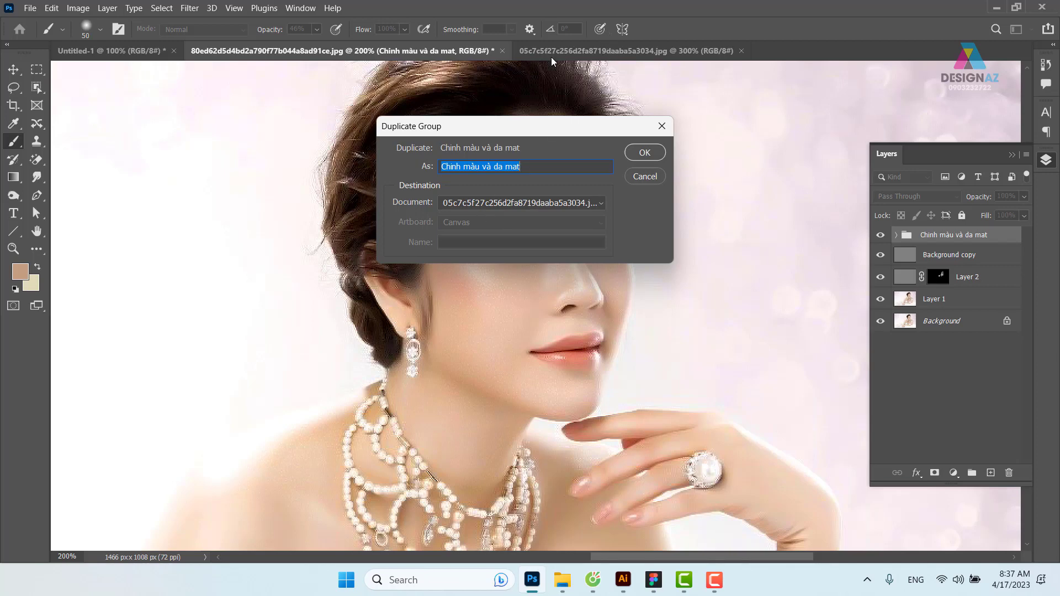
{"action": "left_click", "coordinate": [651, 160]}
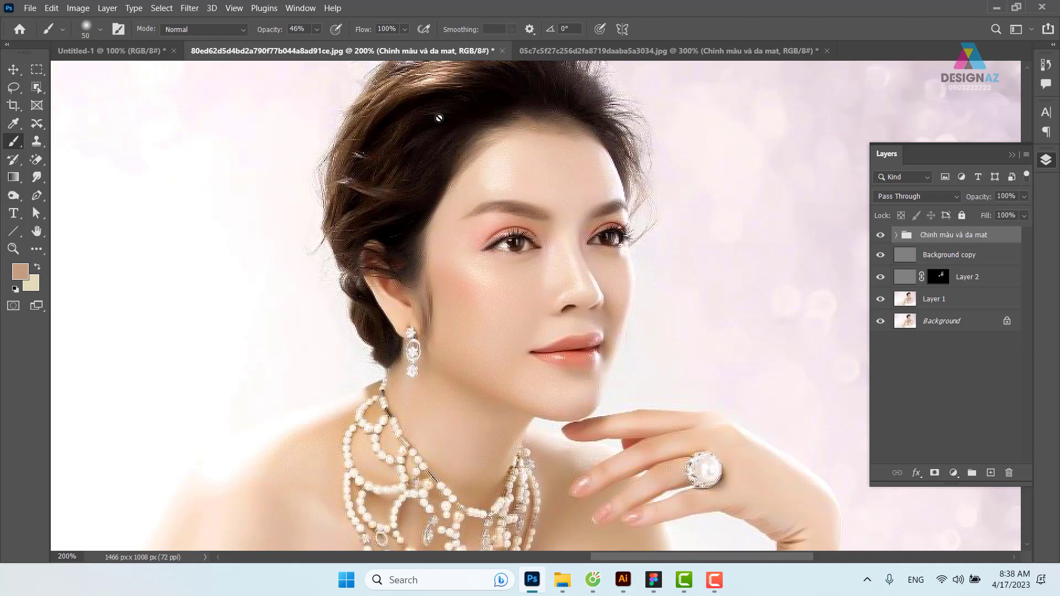
On the second portrait, toggle the copied group on and off to compare the retouch
{"action": "left_click", "coordinate": [624, 51]}
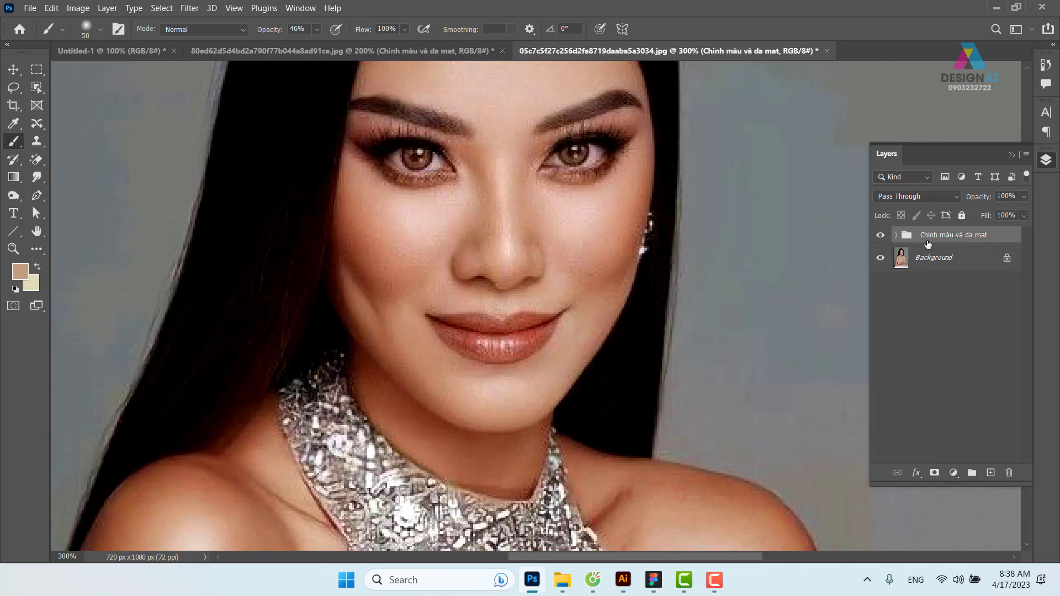
{"action": "left_click", "coordinate": [881, 237]}
{"action": "left_click", "coordinate": [881, 237]}
{"action": "left_click", "coordinate": [880, 237]}
{"action": "left_click", "coordinate": [881, 238]}
{"action": "key", "text": "ctrl+minus"}
{"action": "key", "text": "ctrl+minus"}
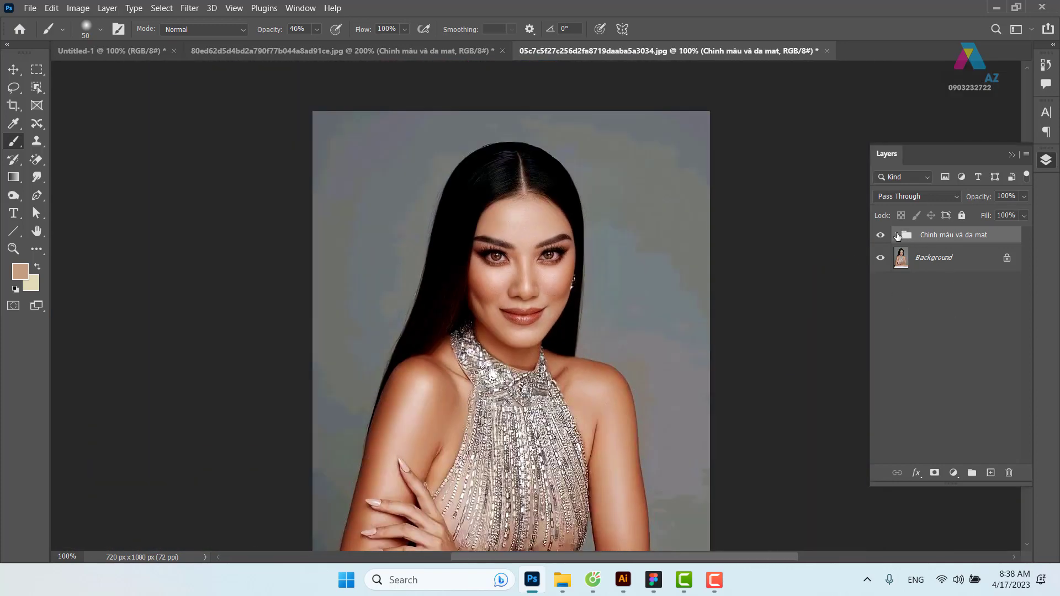
{"action": "left_click", "coordinate": [881, 237]}
{"action": "left_click", "coordinate": [881, 236]}
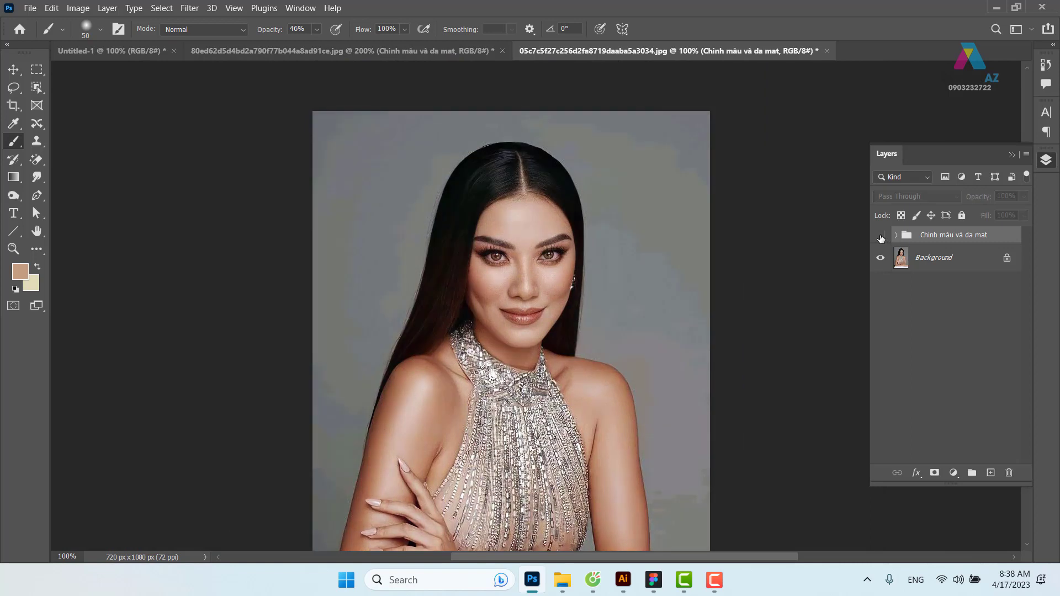
{"action": "left_click", "coordinate": [881, 236]}
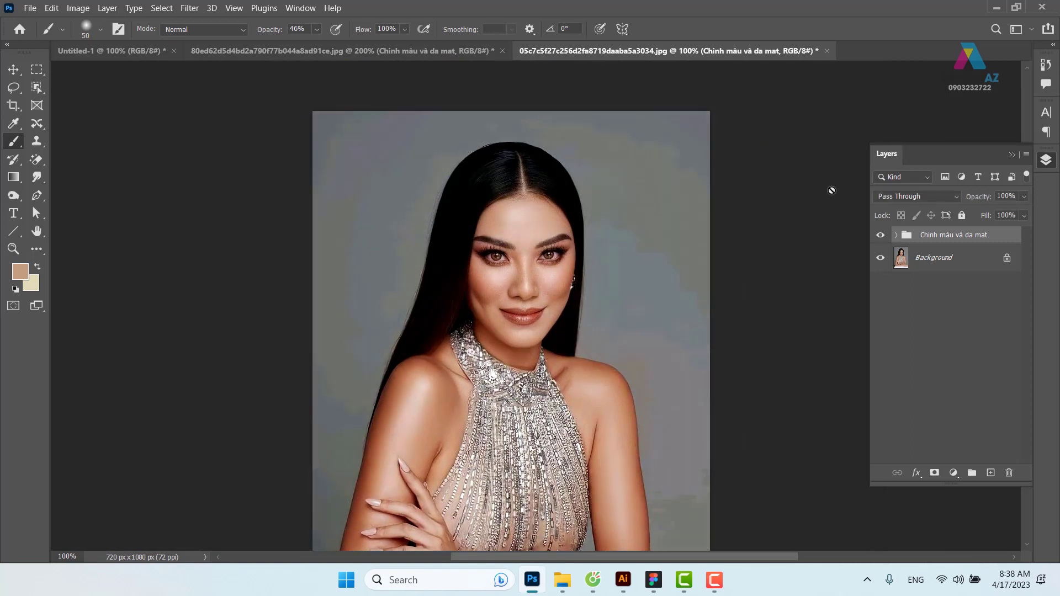
Close the second portrait, answering its save prompt
{"action": "left_click", "coordinate": [827, 52]}
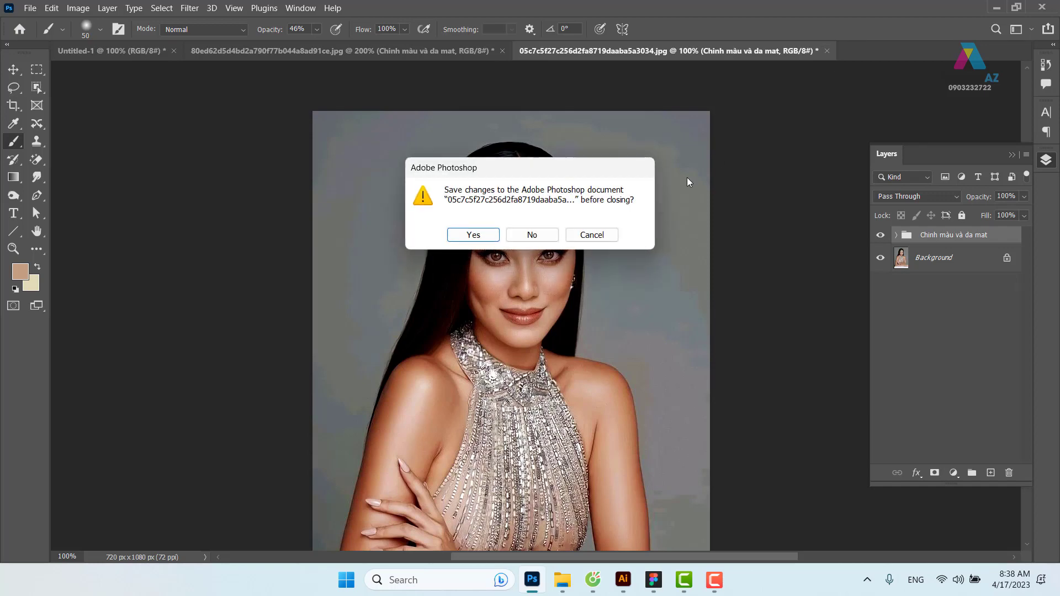
{"action": "left_click", "coordinate": [539, 236]}
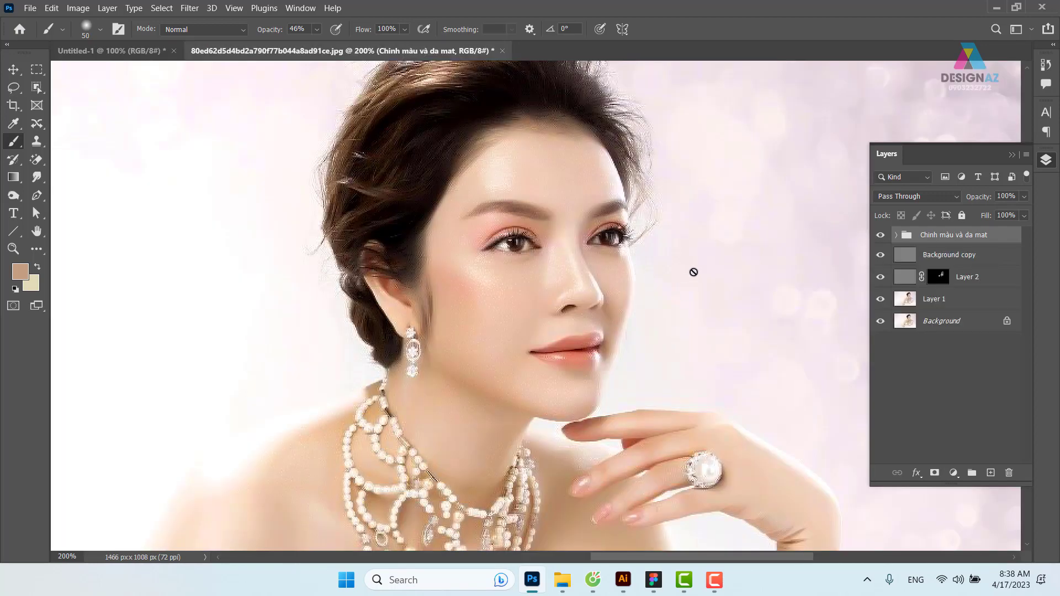
{"action": "key", "text": "ctrl+minus"}
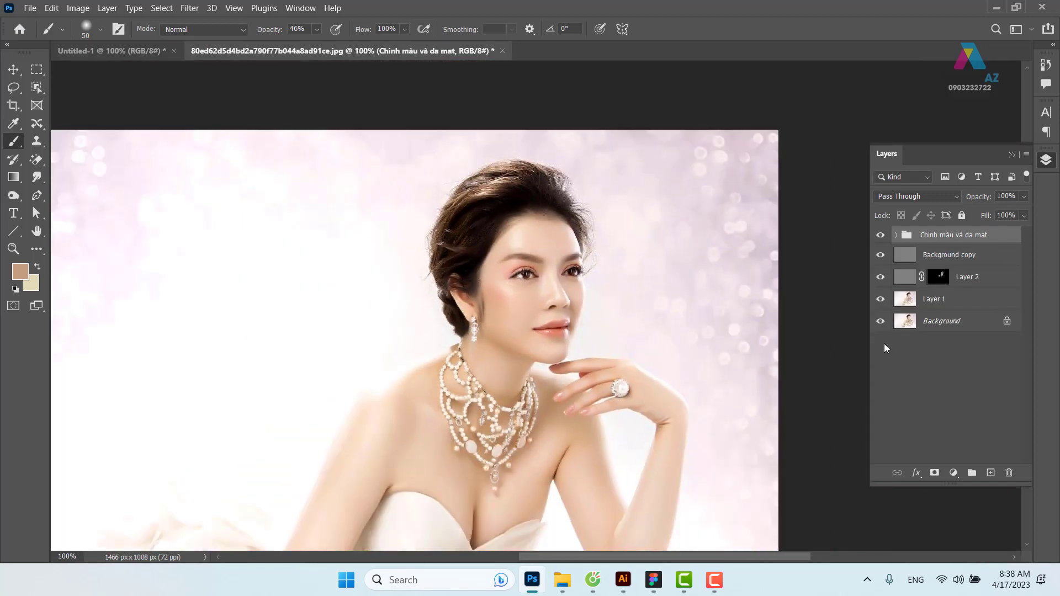
Select all layers down to Background and merge them into one Background layer
{"action": "left_click", "coordinate": [968, 323], "text": "shift"}
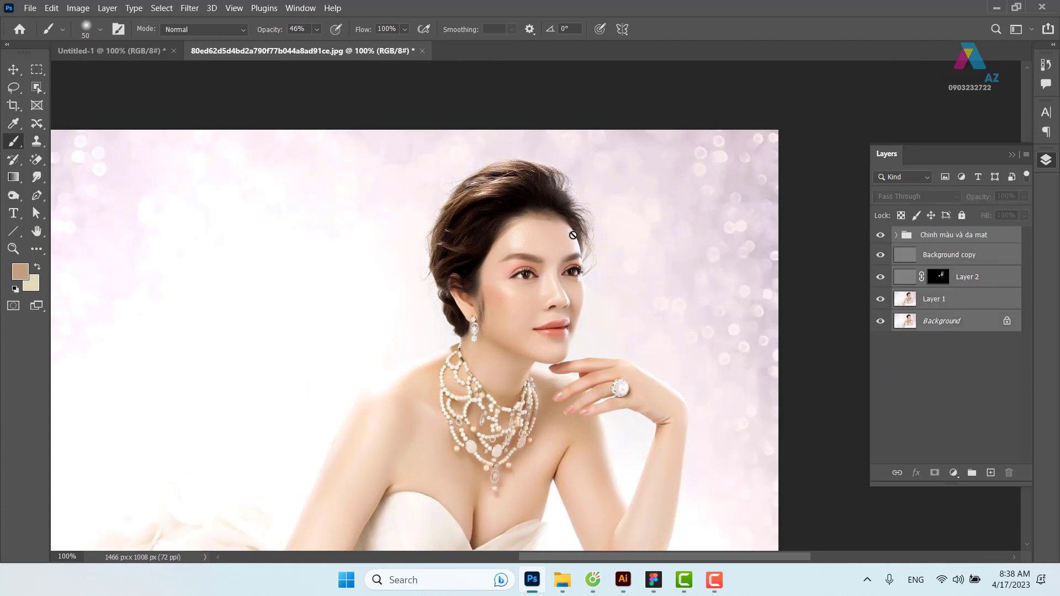
{"action": "key", "text": "ctrl+e"}
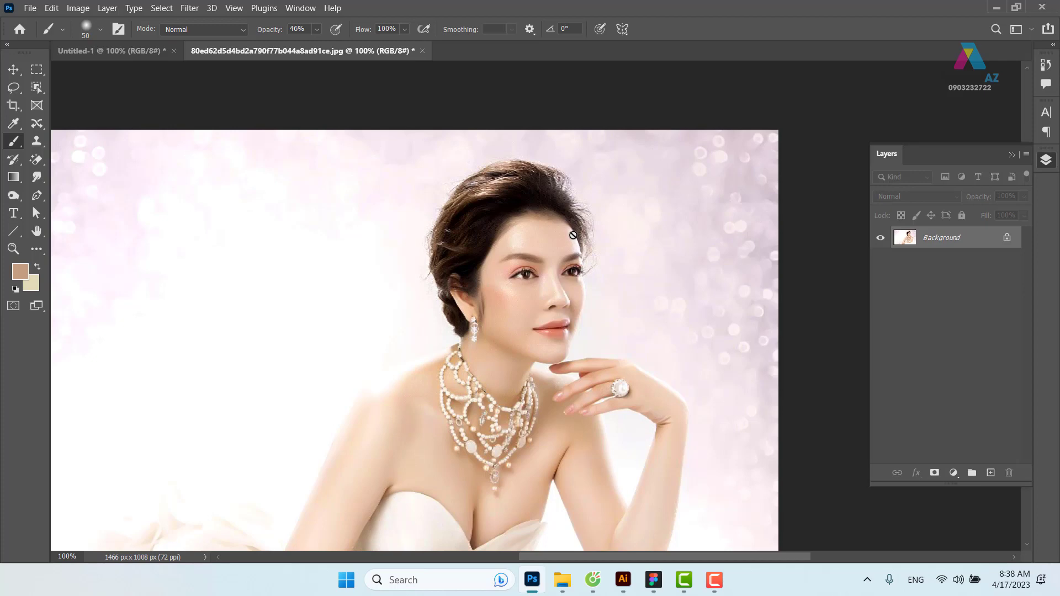
{"action": "key", "text": "ctrl+minus"}
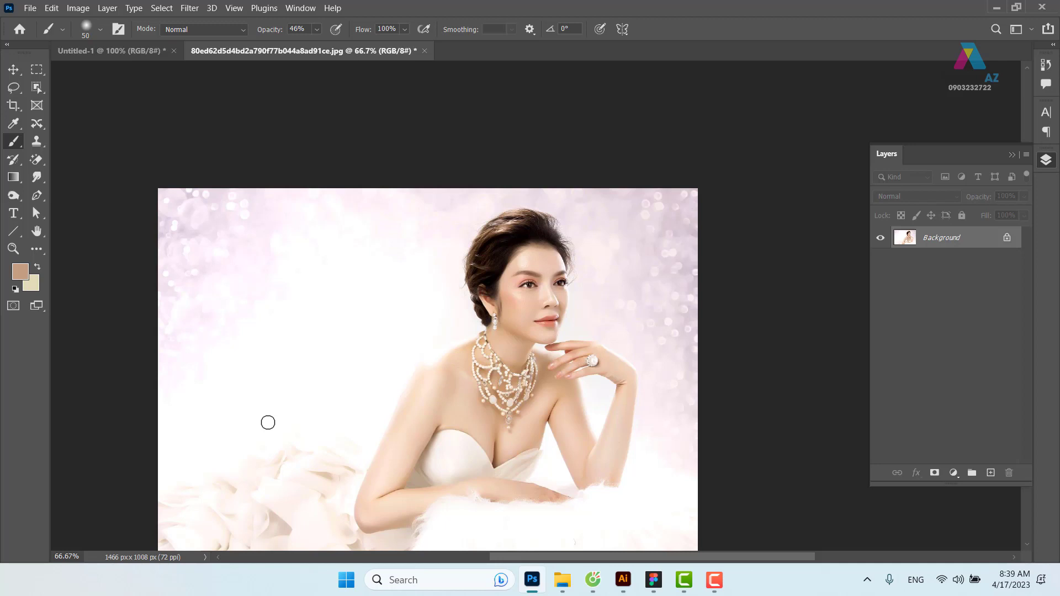
Convert the Background into Layer 0, then try a horizontal flip and cancel it
{"action": "double_click", "coordinate": [990, 238]}
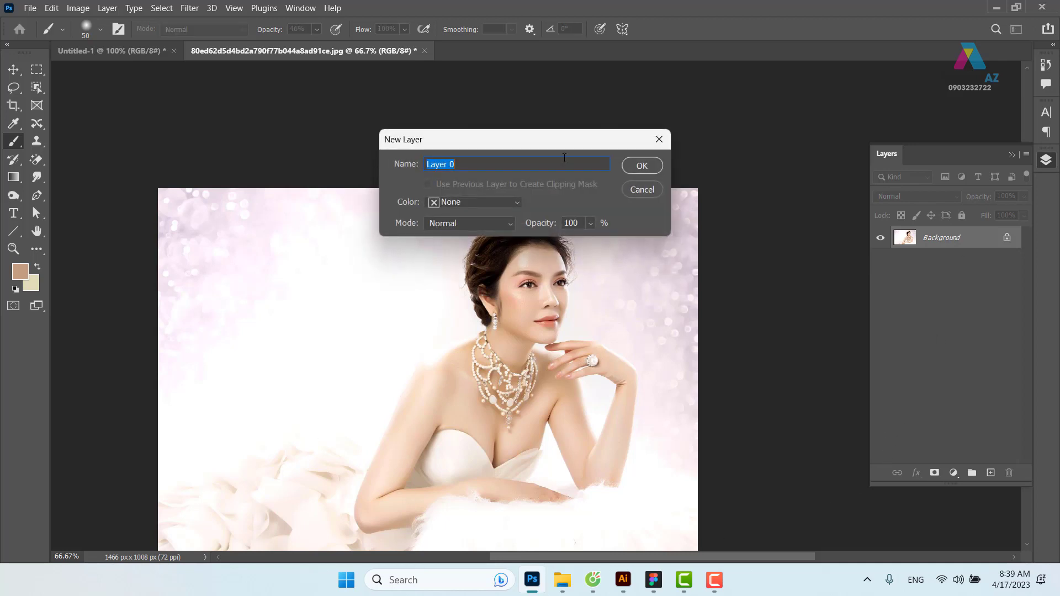
{"action": "left_click", "coordinate": [642, 166]}
{"action": "key", "text": "ctrl+t"}
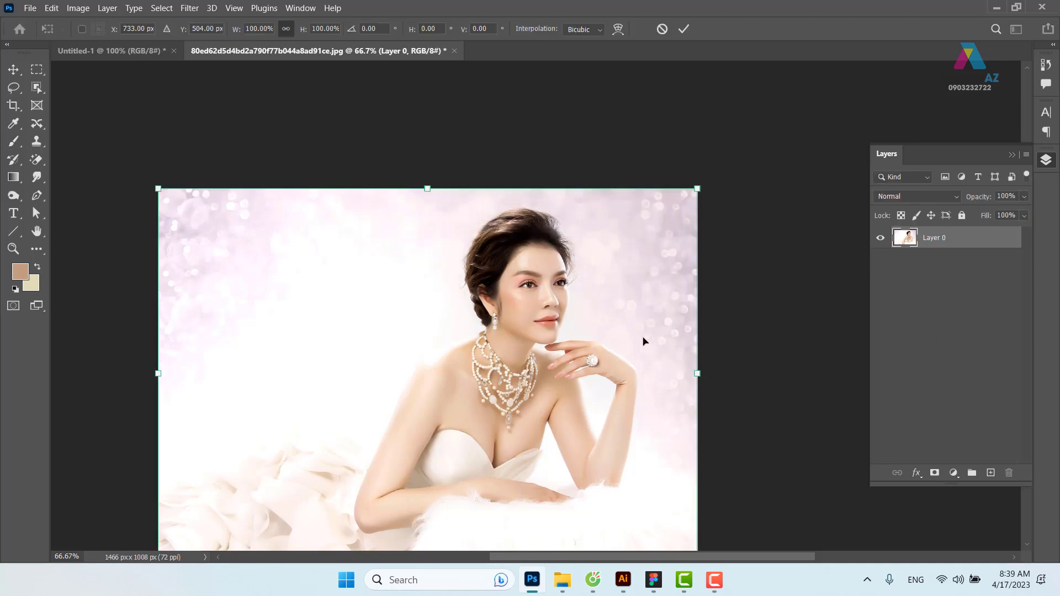
{"action": "right_click", "coordinate": [633, 309]}
{"action": "left_click", "coordinate": [678, 287]}
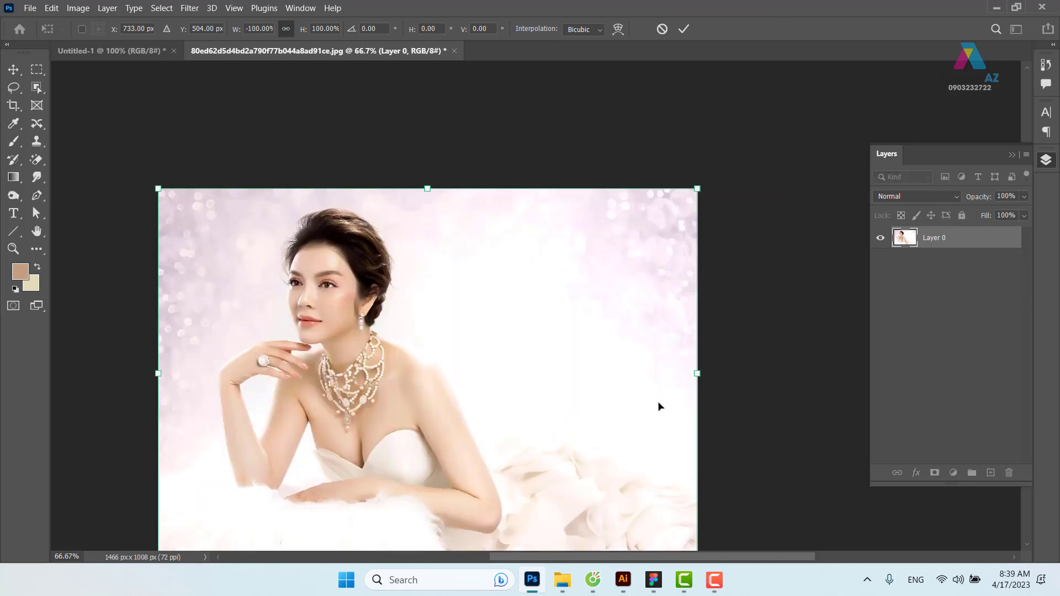
{"action": "left_click_drag", "start_coordinate": [388, 392], "coordinate": [657, 393]}
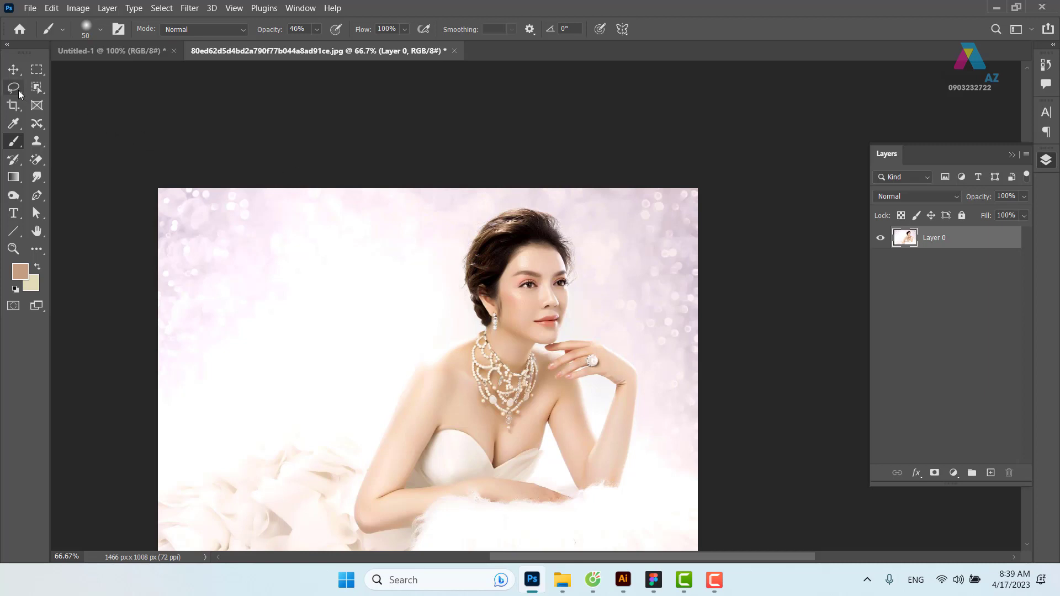
Lasso the woman and Content-Aware Move her, in Move mode, to the left side
{"action": "left_click", "coordinate": [13, 87]}
{"action": "mouse_move", "coordinate": [360, 549]}
{"action": "left_mouse_down"}
{"action": "mouse_move", "coordinate": [305, 532]}
{"action": "mouse_move", "coordinate": [384, 359]}
{"action": "mouse_move", "coordinate": [405, 247]}
{"action": "mouse_move", "coordinate": [457, 210]}
{"action": "mouse_move", "coordinate": [502, 198]}
{"action": "mouse_move", "coordinate": [561, 208]}
{"action": "mouse_move", "coordinate": [644, 349]}
{"action": "mouse_move", "coordinate": [665, 480]}
{"action": "mouse_move", "coordinate": [603, 575]}
{"action": "mouse_move", "coordinate": [359, 549]}
{"action": "left_mouse_up"}
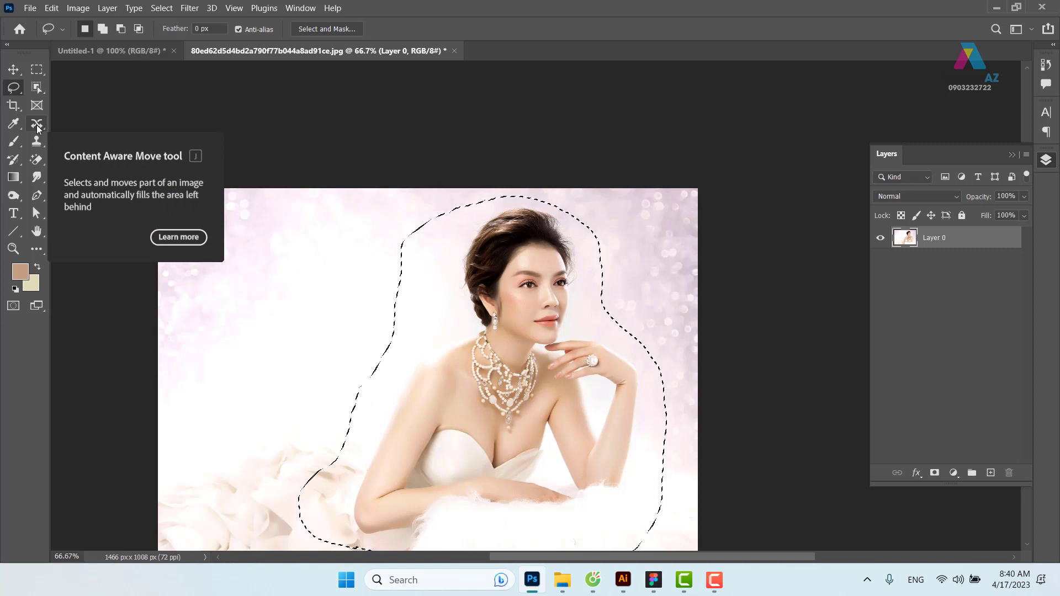
{"action": "left_click", "coordinate": [37, 125]}
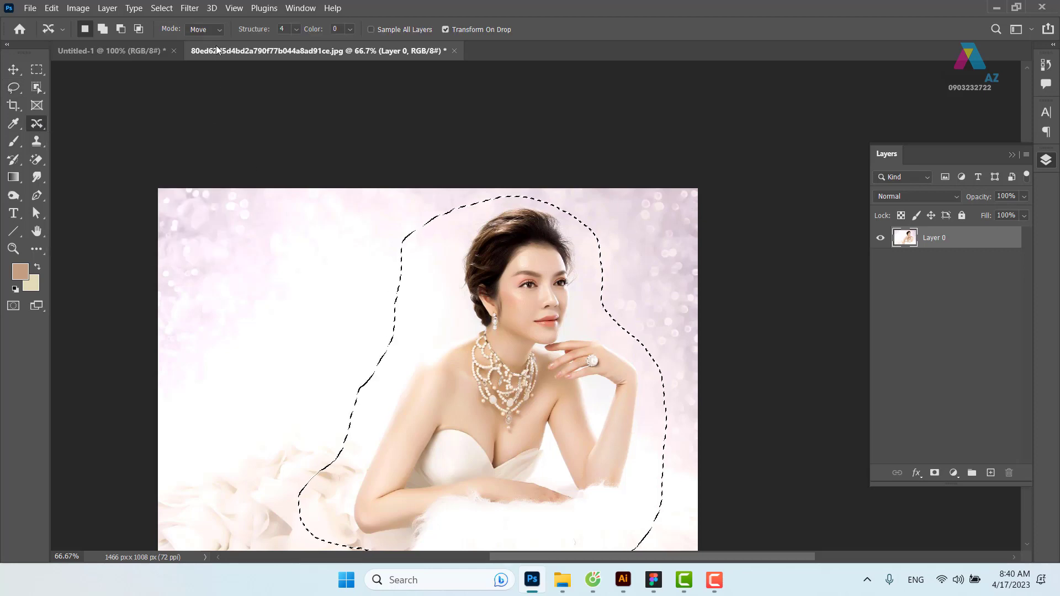
{"action": "left_click", "coordinate": [221, 32]}
{"action": "left_click", "coordinate": [208, 43]}
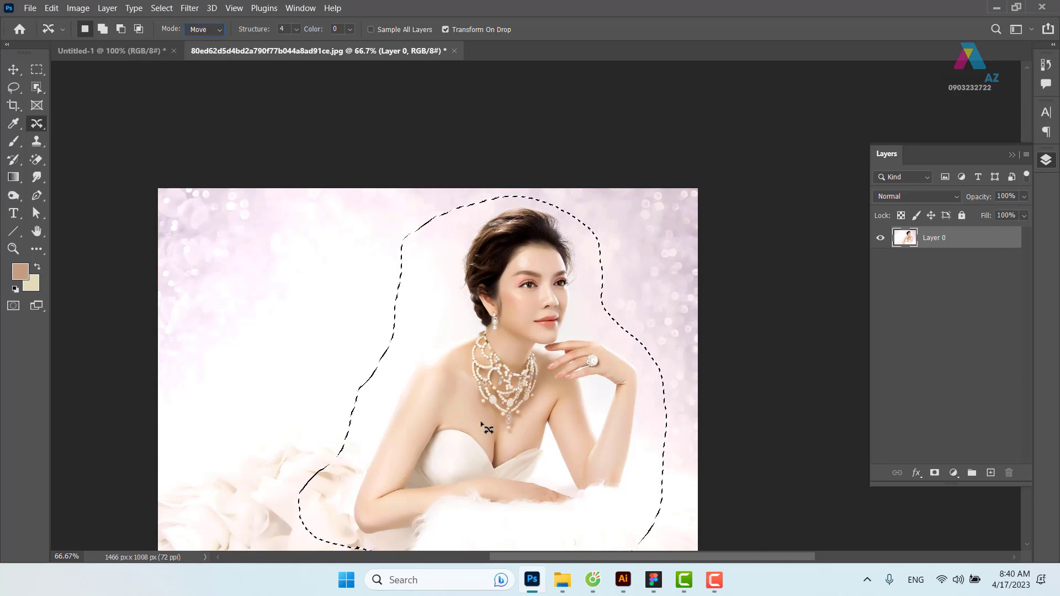
{"action": "left_click_drag", "start_coordinate": [547, 418], "coordinate": [358, 412]}
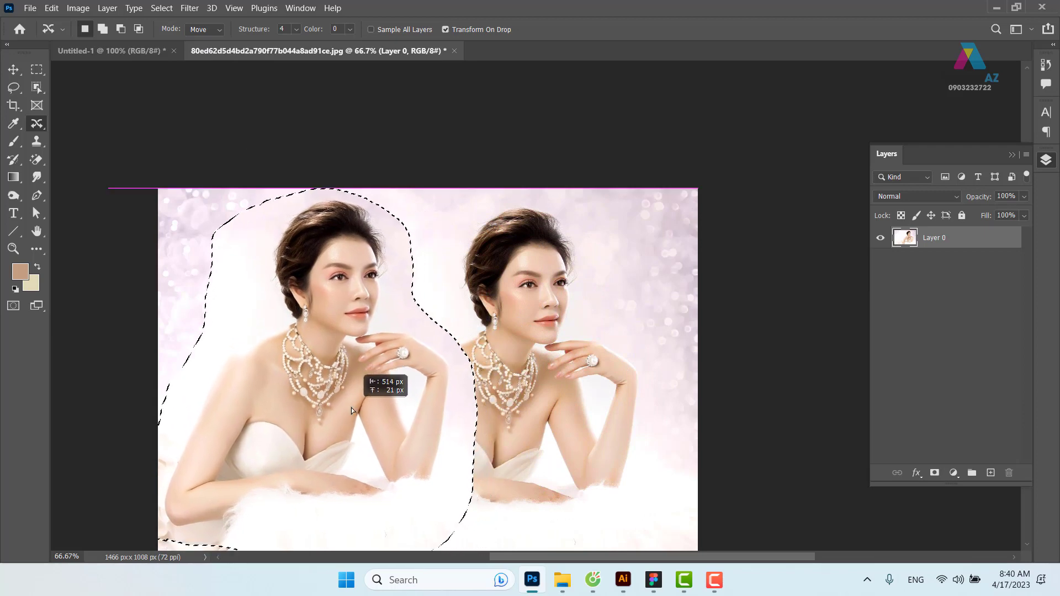
{"action": "left_click_drag", "start_coordinate": [358, 413], "coordinate": [353, 406]}
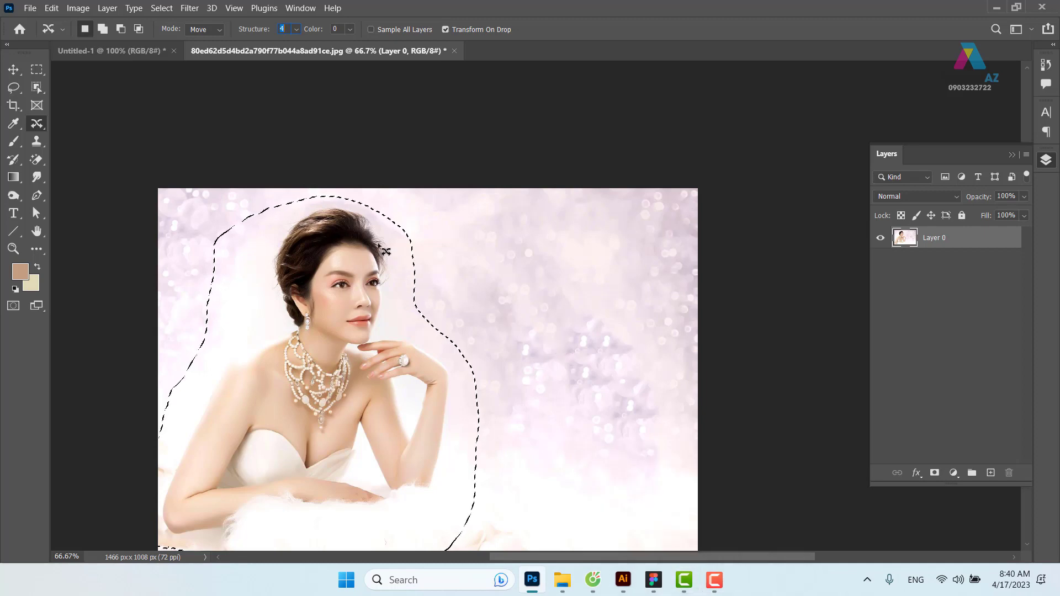
Deselect and inspect the result at 100% zoom
{"action": "key", "text": "ctrl+d"}
{"action": "key", "text": "ctrl+1"}
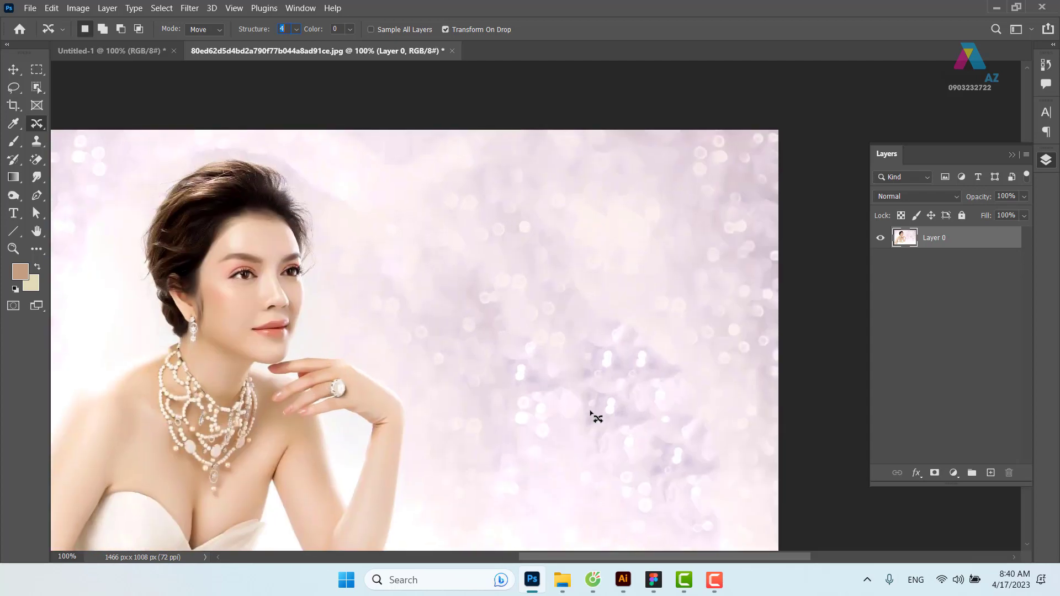
{"action": "left_click_drag", "start_coordinate": [479, 384], "coordinate": [526, 220]}
{"action": "mouse_move", "coordinate": [462, 154]}
{"action": "left_mouse_down"}
{"action": "mouse_move", "coordinate": [513, 296]}
{"action": "mouse_move", "coordinate": [517, 277]}
{"action": "left_mouse_up"}
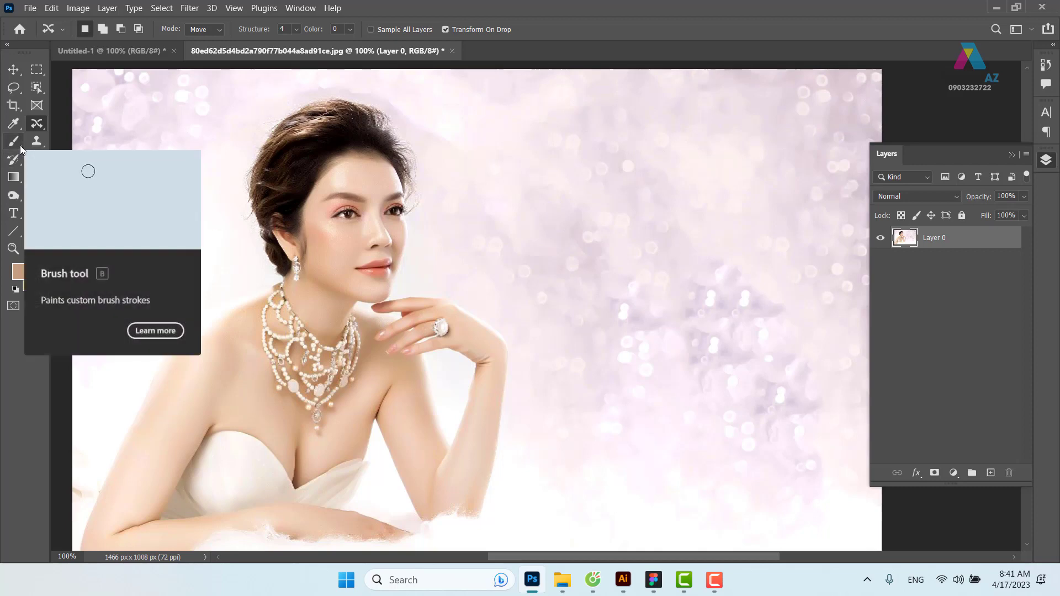
Select the Spot Healing Brush and set its size to 59 px
{"action": "left_click", "coordinate": [13, 123]}
{"action": "right_click", "coordinate": [13, 123]}
{"action": "left_click", "coordinate": [20, 148]}
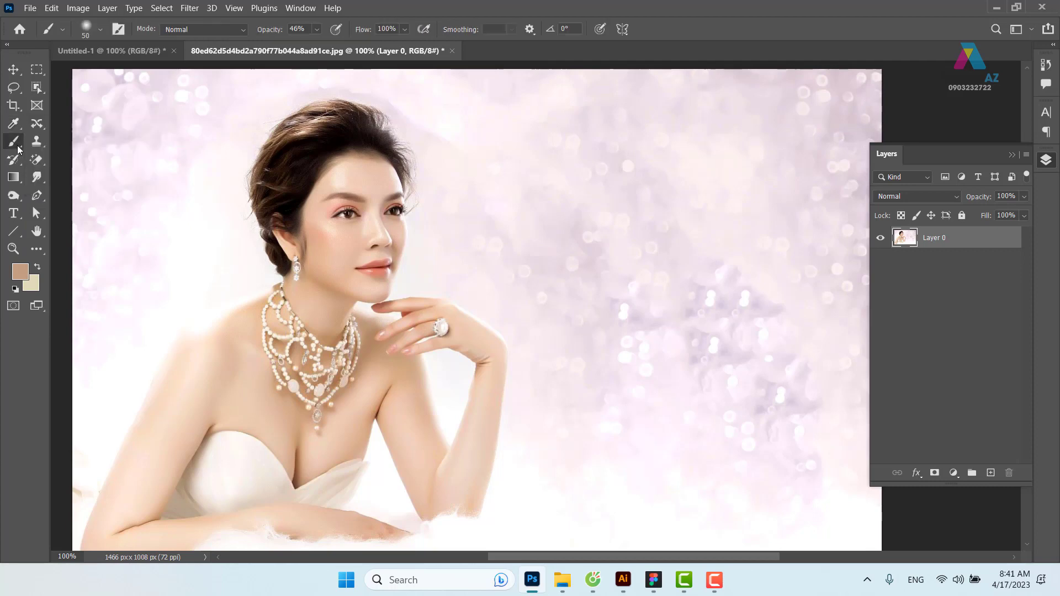
{"action": "right_click", "coordinate": [18, 150]}
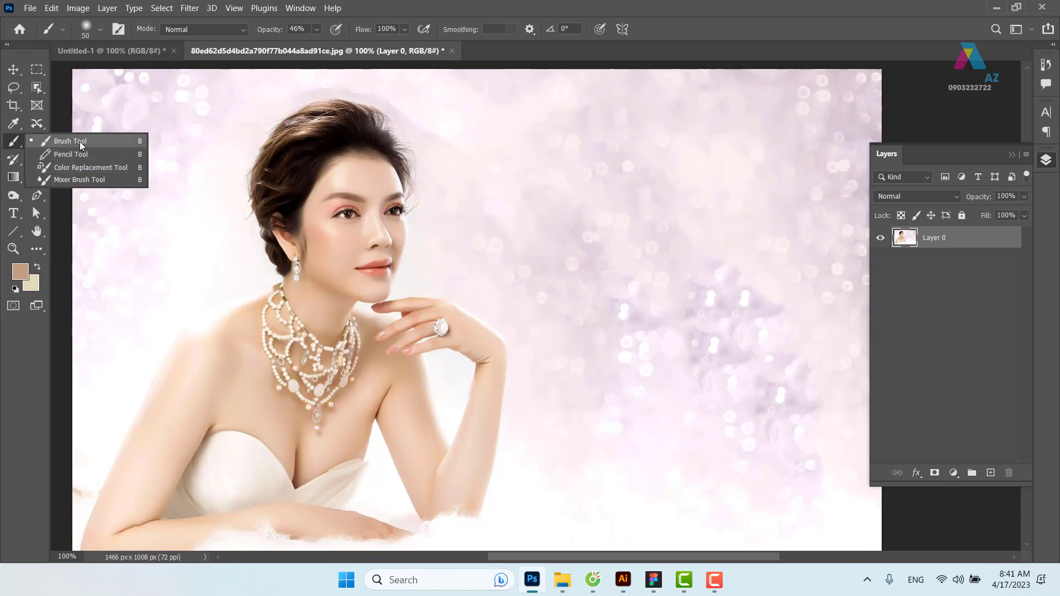
{"action": "left_click", "coordinate": [37, 124]}
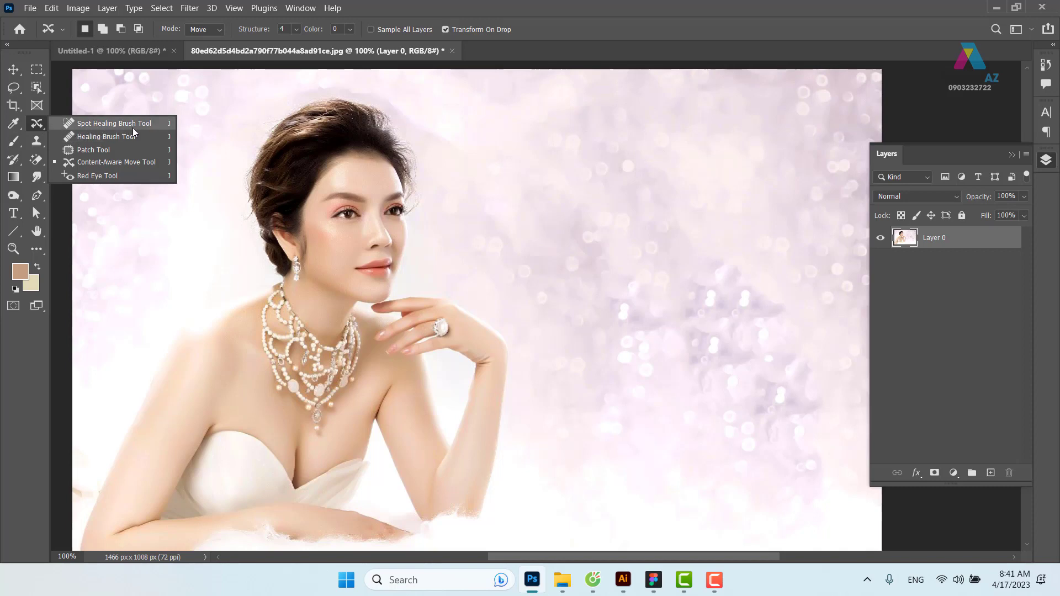
{"action": "left_click", "coordinate": [103, 125]}
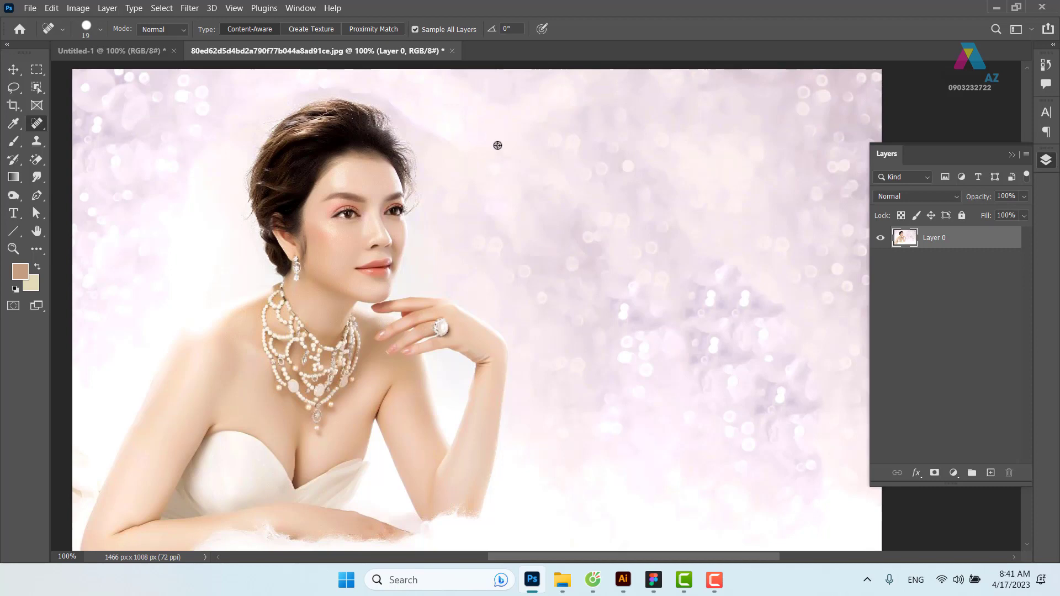
{"action": "left_click_drag", "start_coordinate": [498, 149], "coordinate": [519, 149]}
Heal leftover patches around the hair, shoulder, face and bokeh, then fit the photo on screen
{"action": "mouse_move", "coordinate": [415, 114]}
{"action": "left_mouse_down"}
{"action": "mouse_move", "coordinate": [485, 165]}
{"action": "mouse_move", "coordinate": [546, 295]}
{"action": "left_mouse_up"}
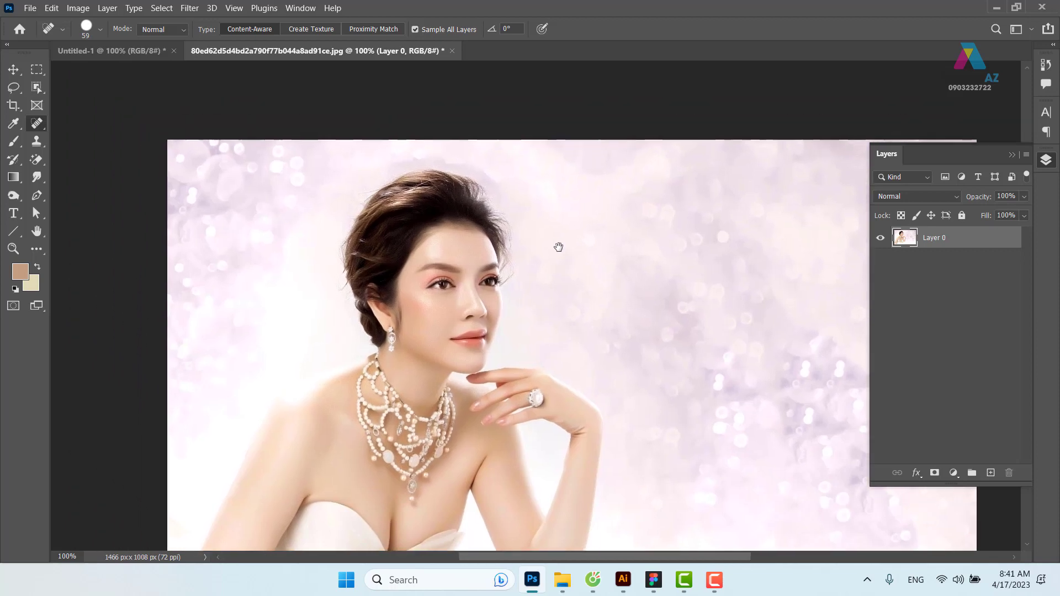
{"action": "left_click_drag", "start_coordinate": [514, 216], "coordinate": [559, 247]}
{"action": "left_click_drag", "start_coordinate": [511, 184], "coordinate": [378, 159]}
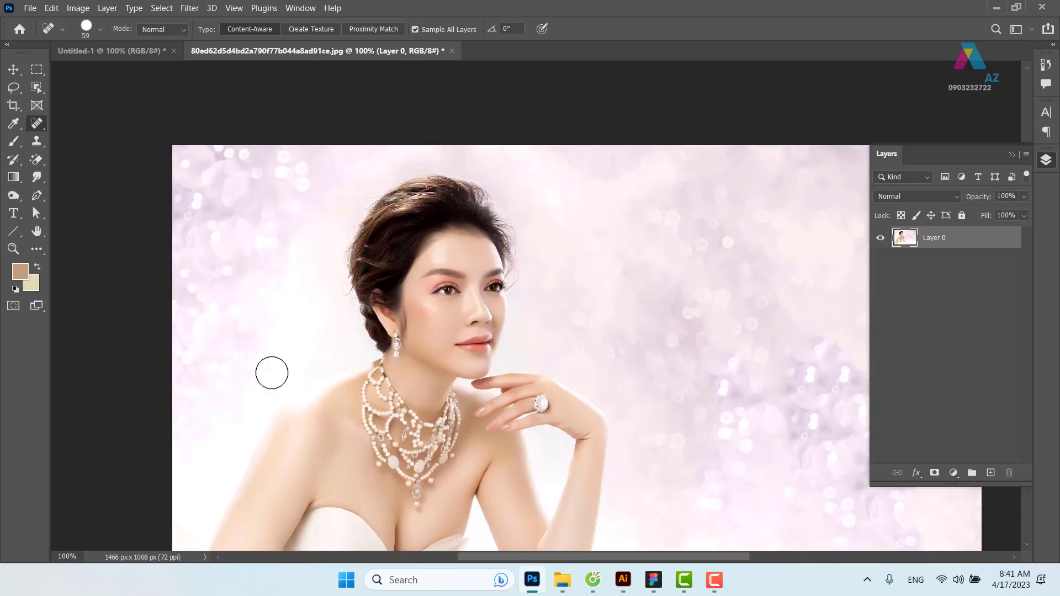
{"action": "left_click_drag", "start_coordinate": [258, 285], "coordinate": [215, 343]}
{"action": "left_click_drag", "start_coordinate": [260, 259], "coordinate": [309, 221]}
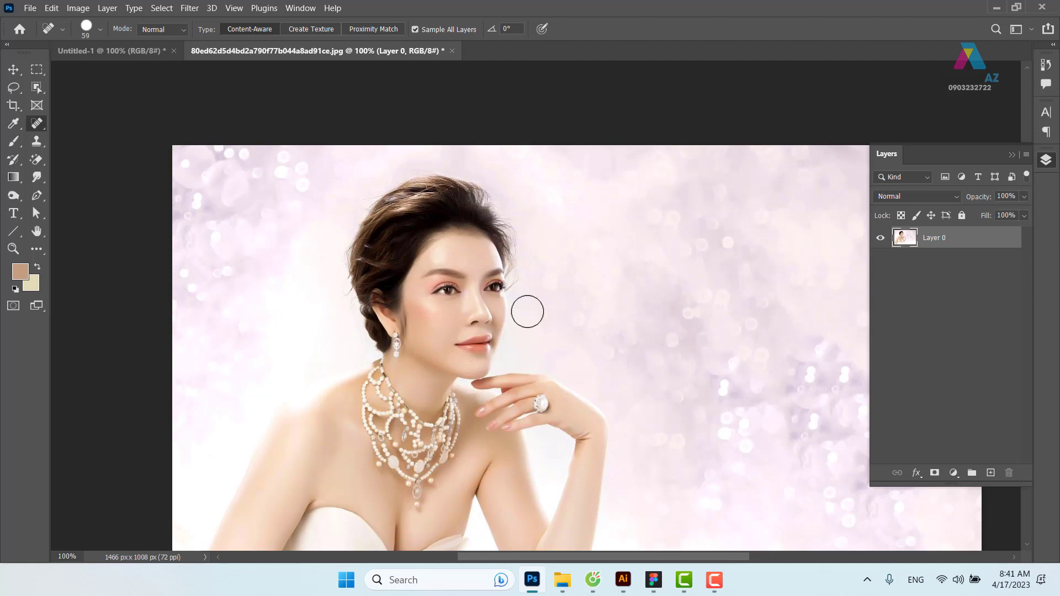
{"action": "left_click_drag", "start_coordinate": [704, 355], "coordinate": [600, 301]}
{"action": "left_click_drag", "start_coordinate": [658, 337], "coordinate": [580, 265]}
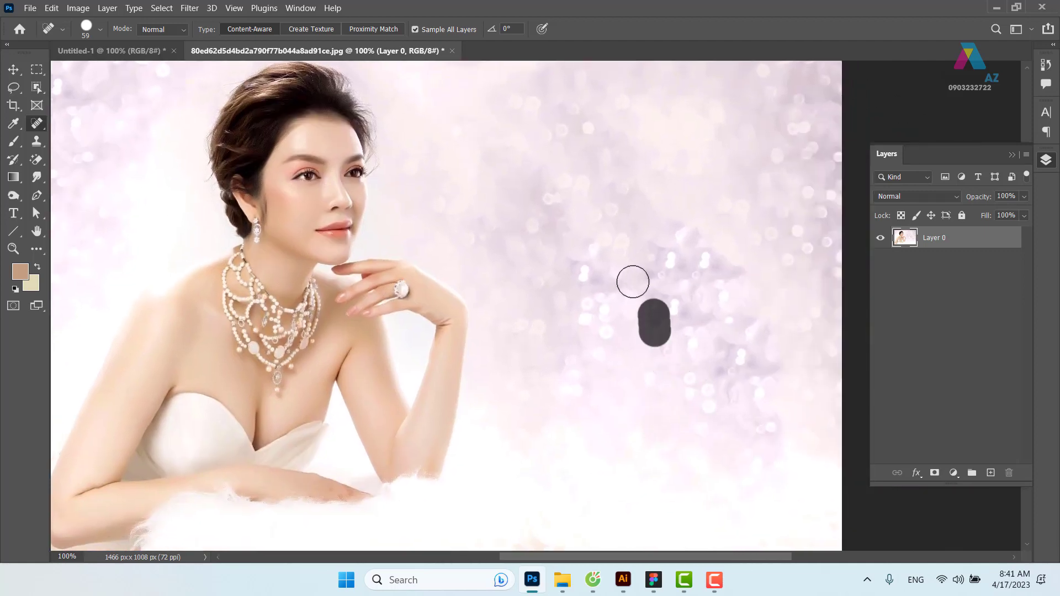
{"action": "left_click_drag", "start_coordinate": [677, 200], "coordinate": [739, 260]}
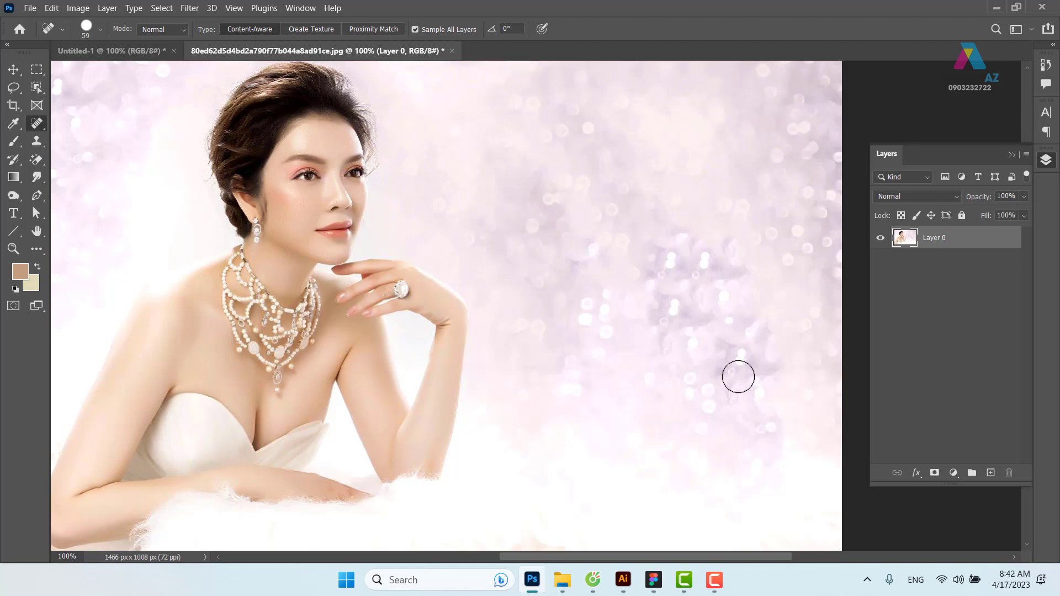
{"action": "left_click", "coordinate": [13, 70]}
{"action": "key", "text": "ctrl+minus"}
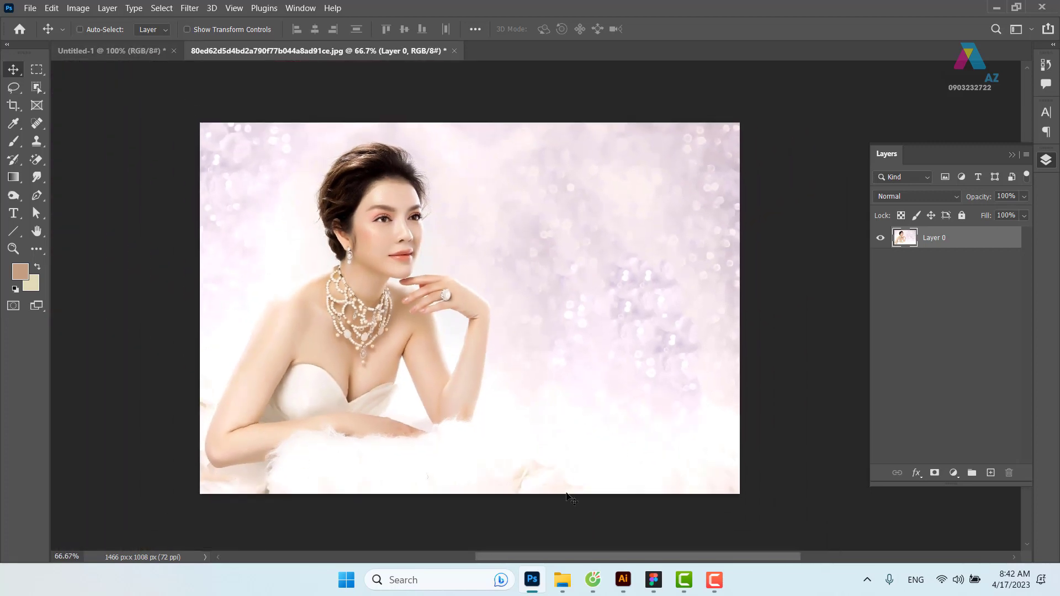
{"action": "left_click", "coordinate": [623, 585]}
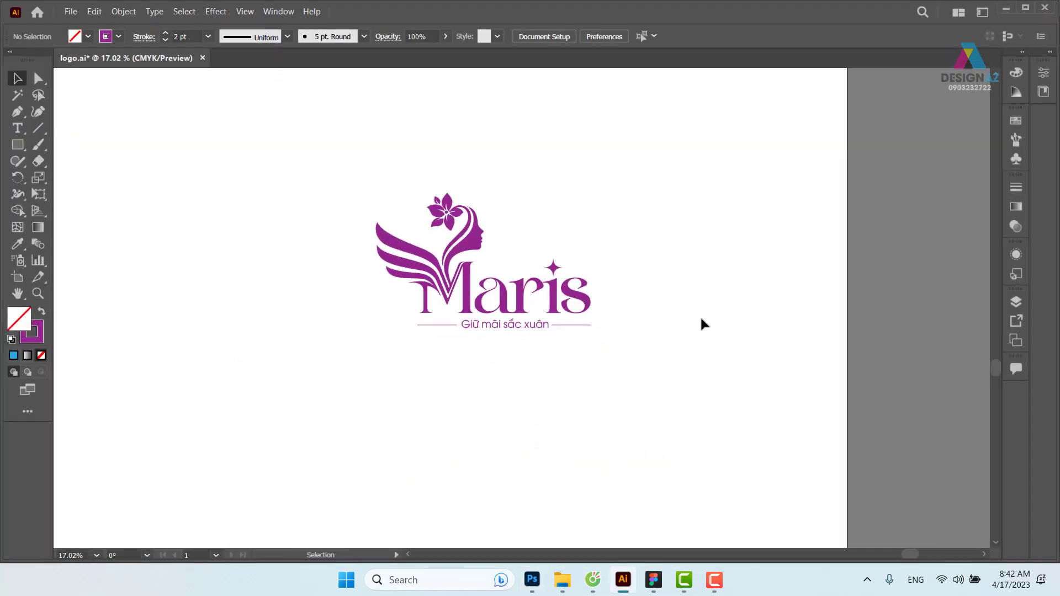
{"action": "left_click_drag", "start_coordinate": [327, 159], "coordinate": [706, 334]}
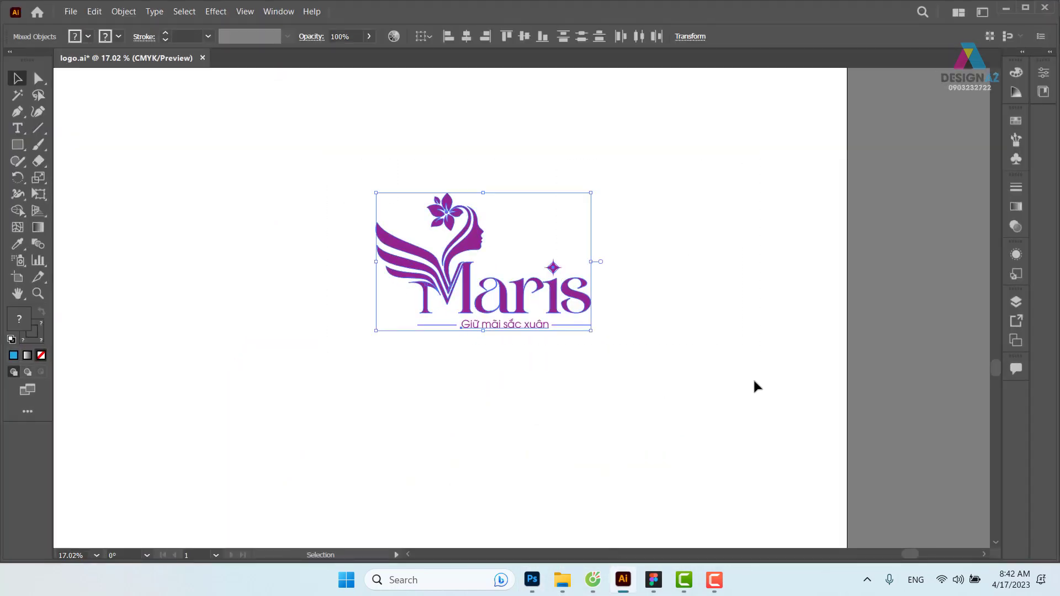
{"action": "left_click", "coordinate": [708, 355]}
{"action": "left_click_drag", "start_coordinate": [318, 132], "coordinate": [696, 382]}
{"action": "key", "text": "ctrl"}
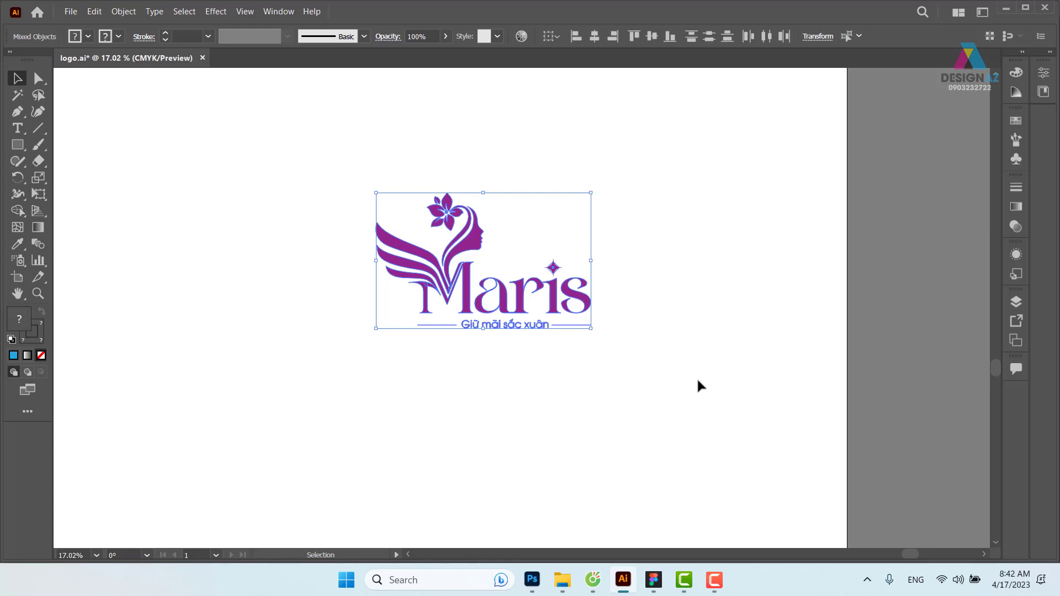
{"action": "left_click", "coordinate": [699, 386]}
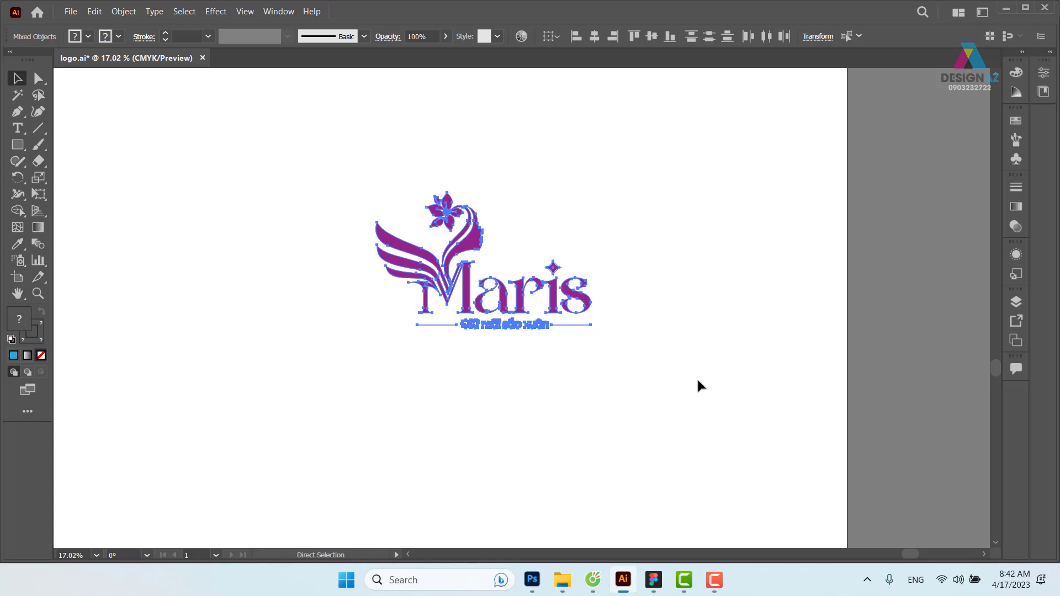
{"action": "key", "text": "ctrl+a"}
{"action": "mouse_move", "coordinate": [532, 580]}
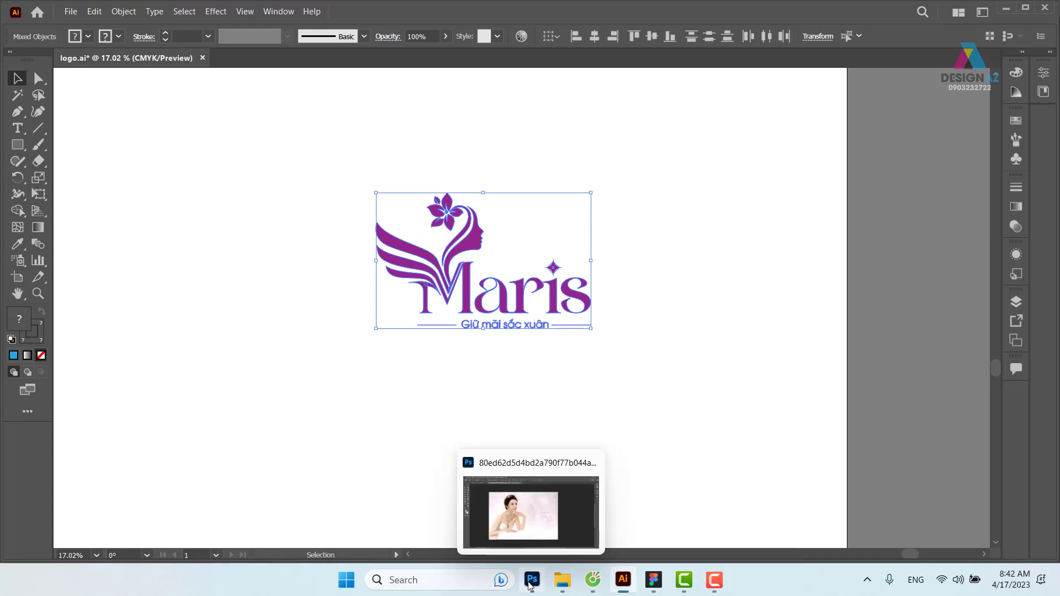
{"action": "left_click", "coordinate": [530, 508]}
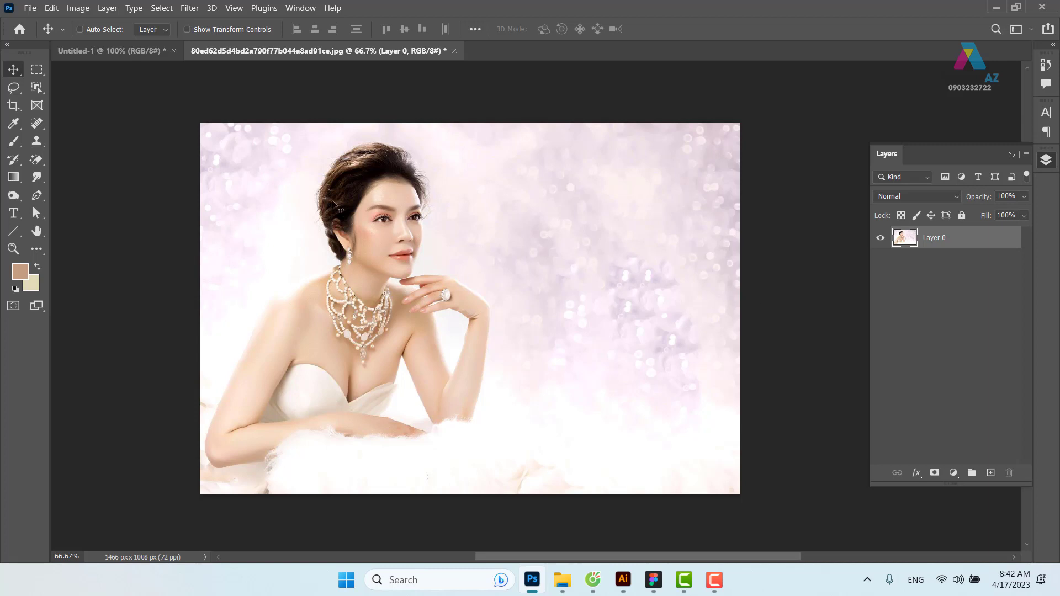
Drag the retouched photo into the Untitled-1 banner, remove a stray guide, and shift it right and down
{"action": "left_click", "coordinate": [113, 51]}
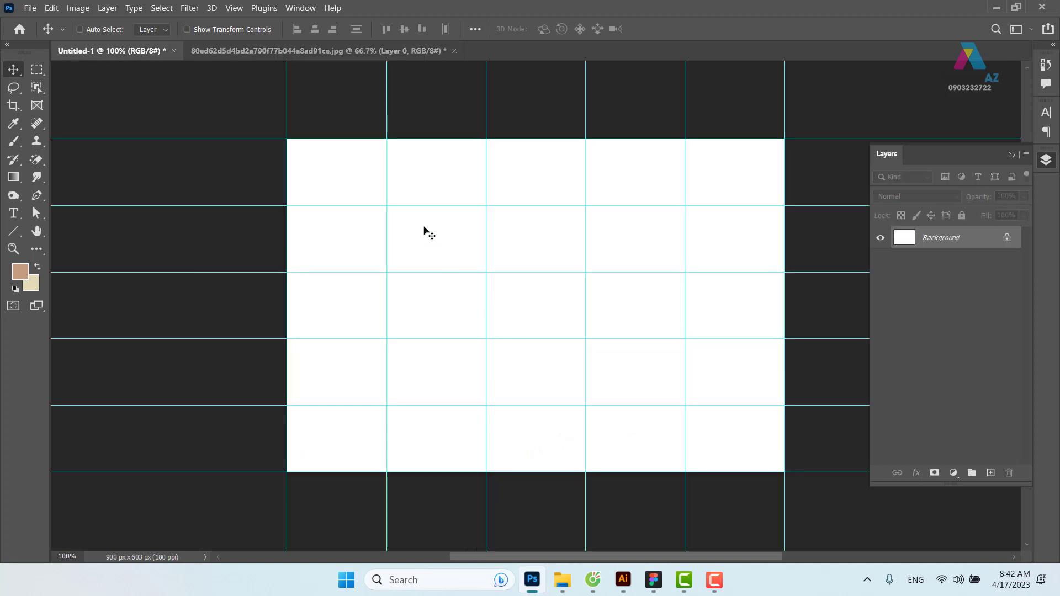
{"action": "left_click", "coordinate": [318, 51]}
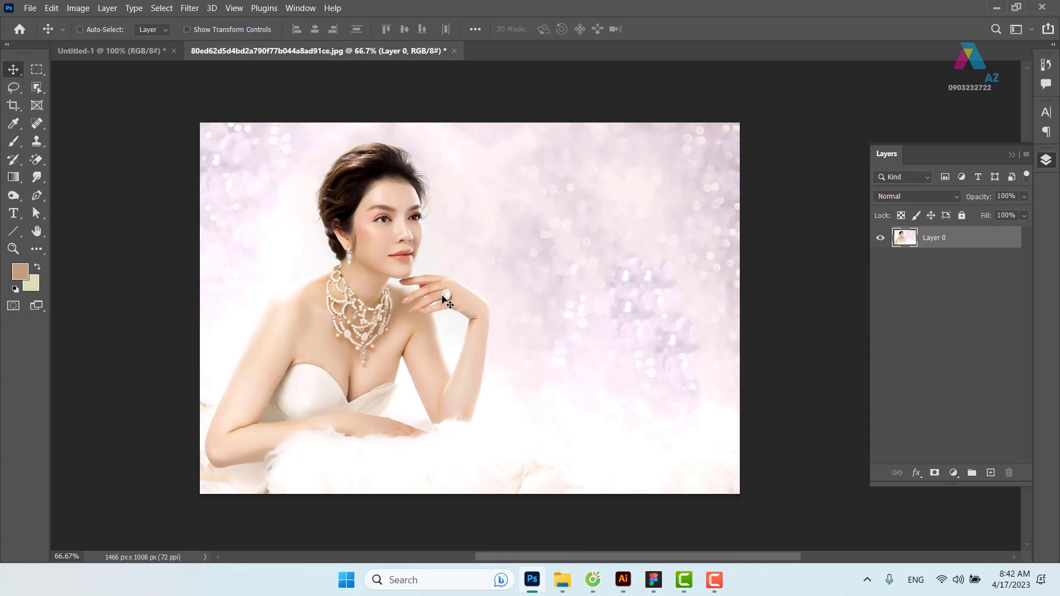
{"action": "left_click_drag", "start_coordinate": [385, 245], "coordinate": [457, 311]}
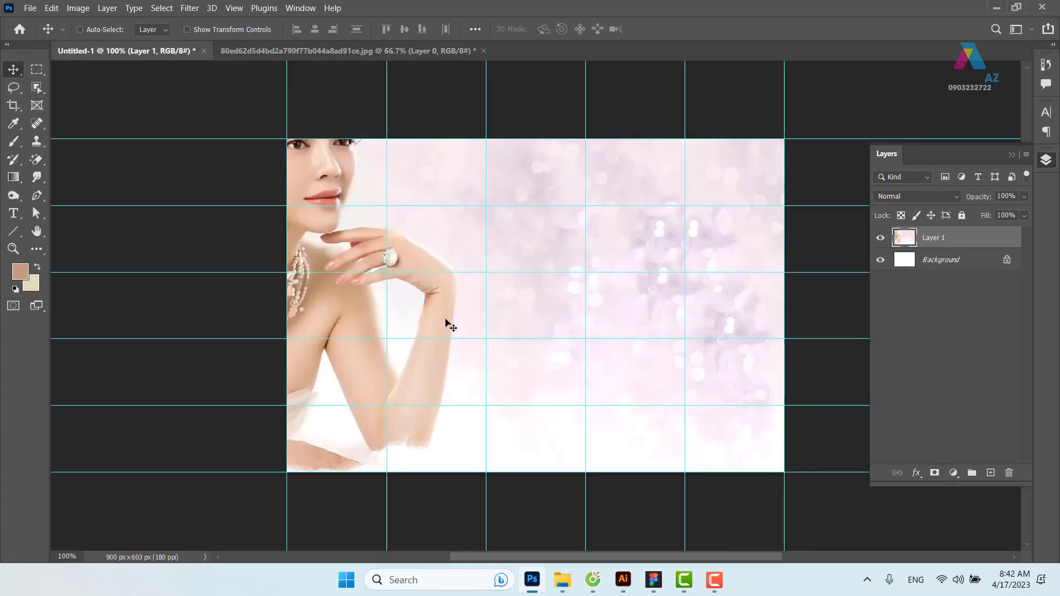
{"action": "left_click_drag", "start_coordinate": [365, 307], "coordinate": [473, 305]}
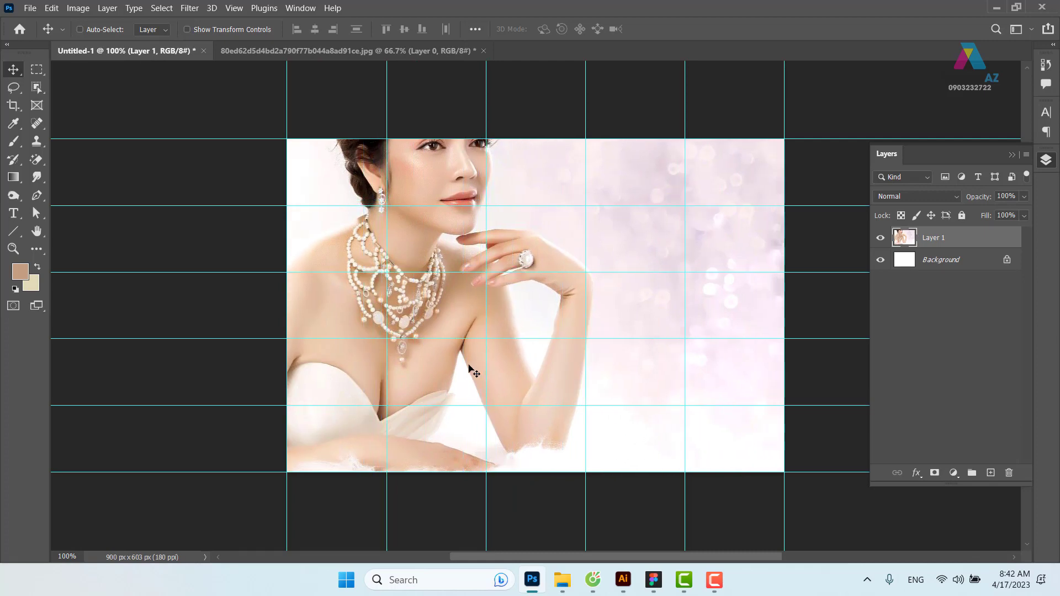
{"action": "left_click_drag", "start_coordinate": [486, 331], "coordinate": [563, 334]}
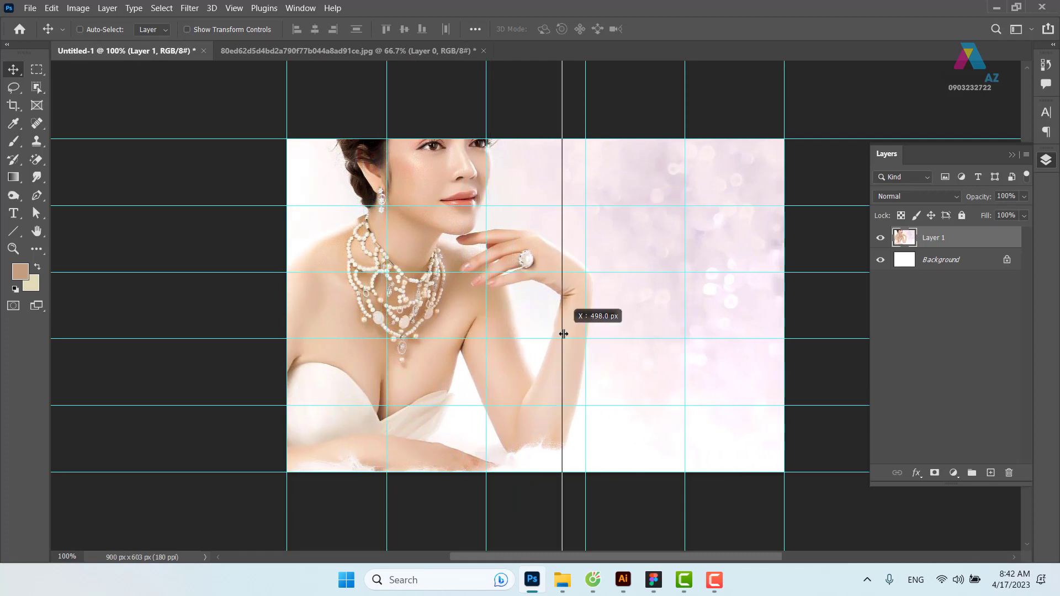
{"action": "left_click_drag", "start_coordinate": [517, 235], "coordinate": [587, 247]}
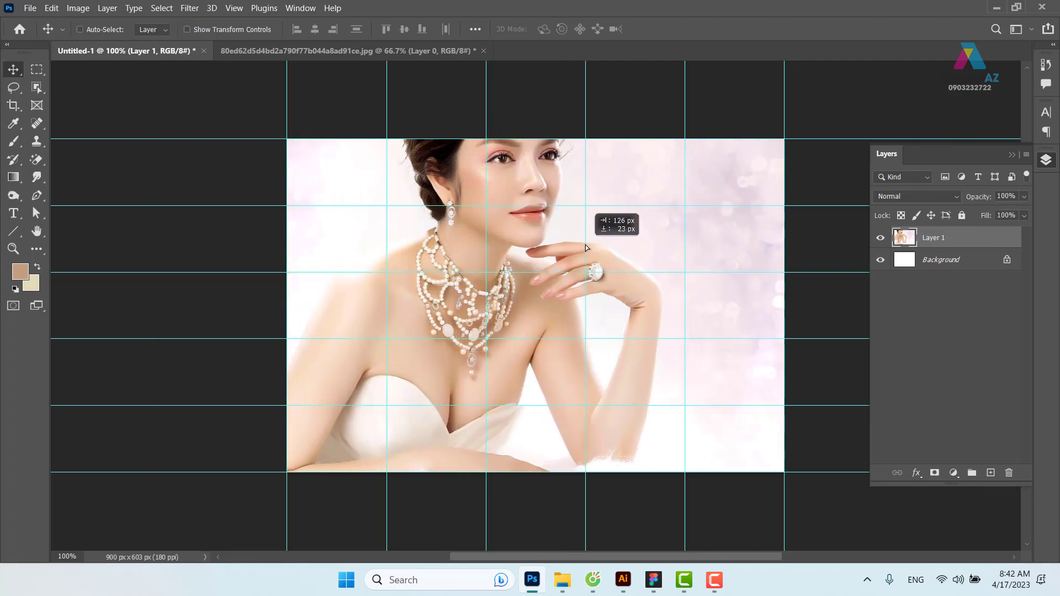
{"action": "key", "text": "ctrl+minus"}
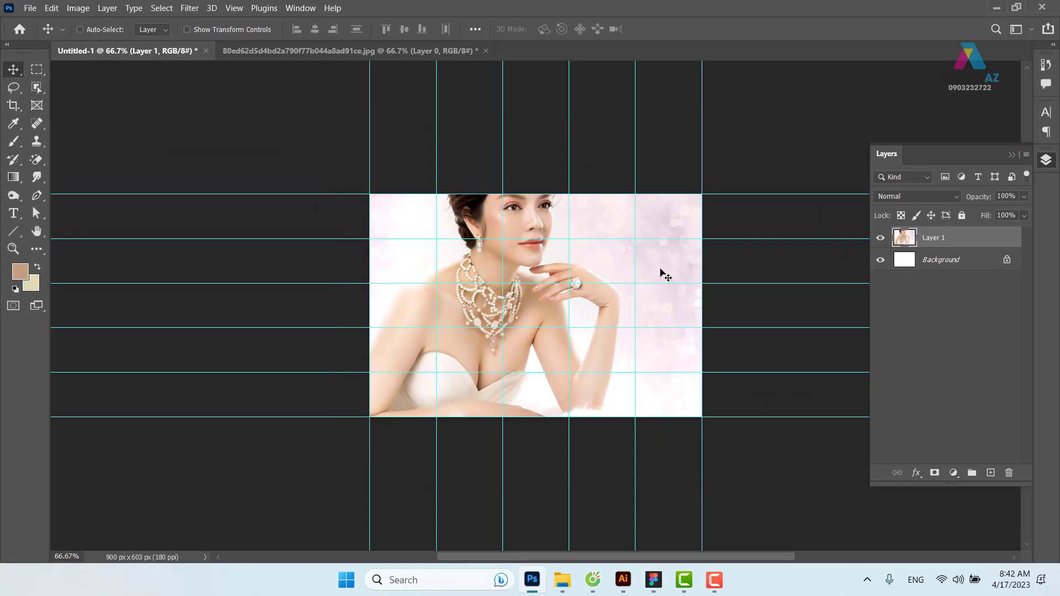
Convert Layer 1 to a smart object and scale it down to about 64%
{"action": "right_click", "coordinate": [975, 243]}
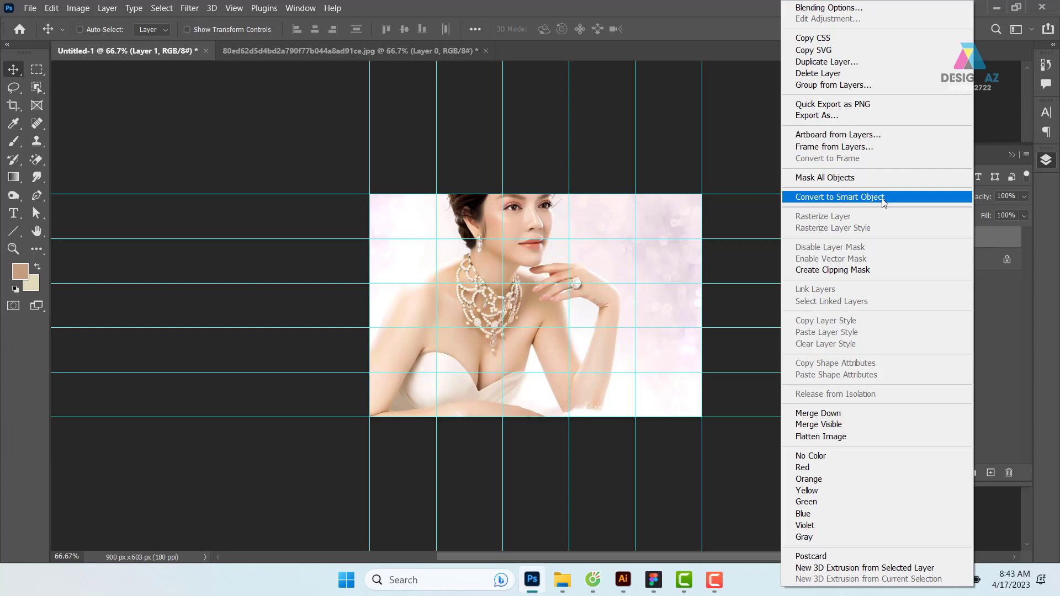
{"action": "left_click", "coordinate": [884, 202]}
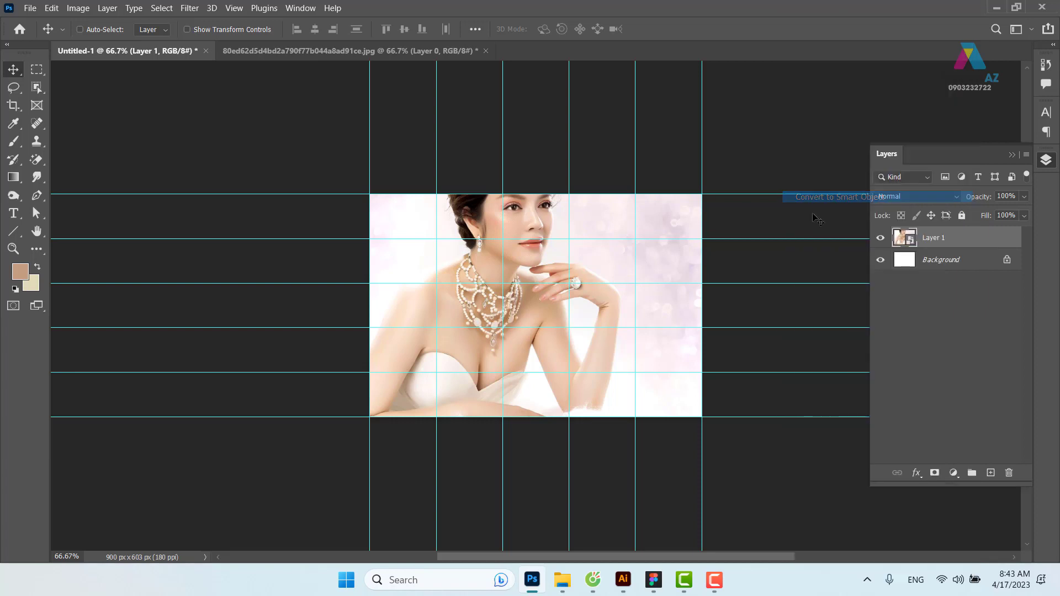
{"action": "key", "text": "ctrl+t"}
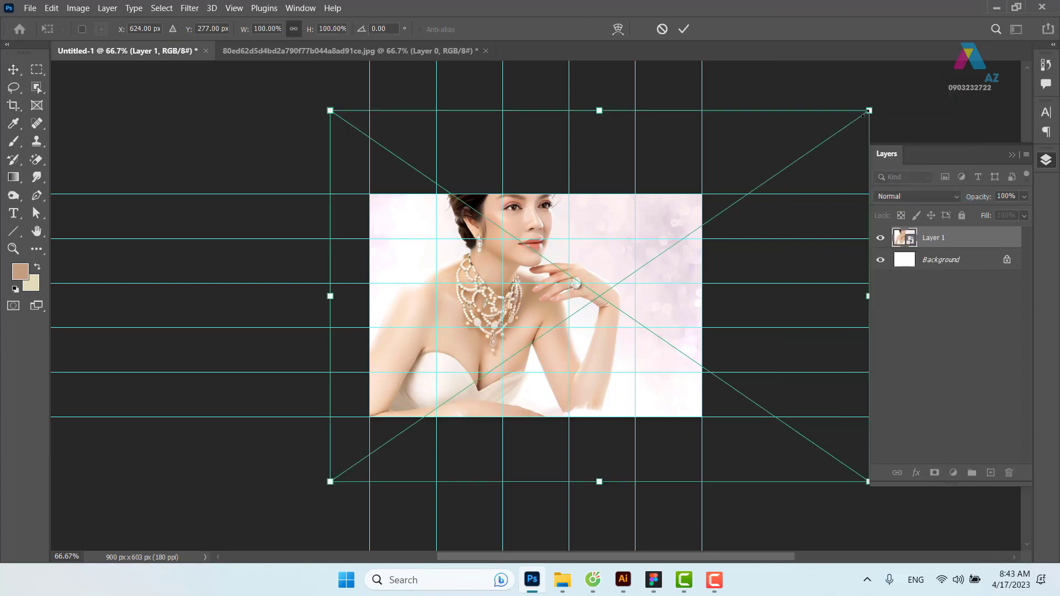
{"action": "left_click_drag", "start_coordinate": [870, 110], "coordinate": [746, 157]}
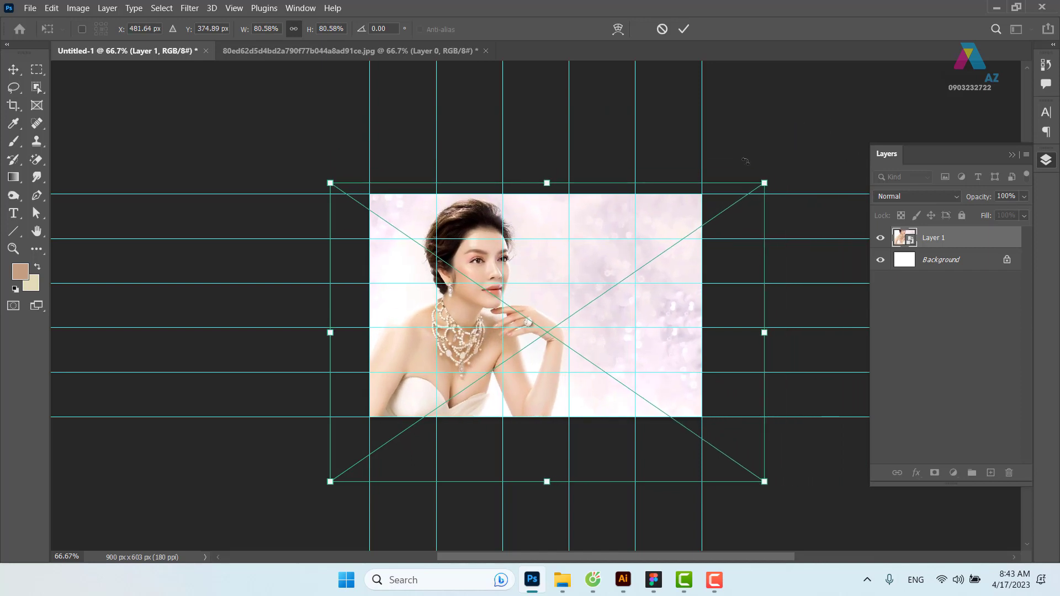
{"action": "left_click_drag", "start_coordinate": [766, 482], "coordinate": [670, 420]}
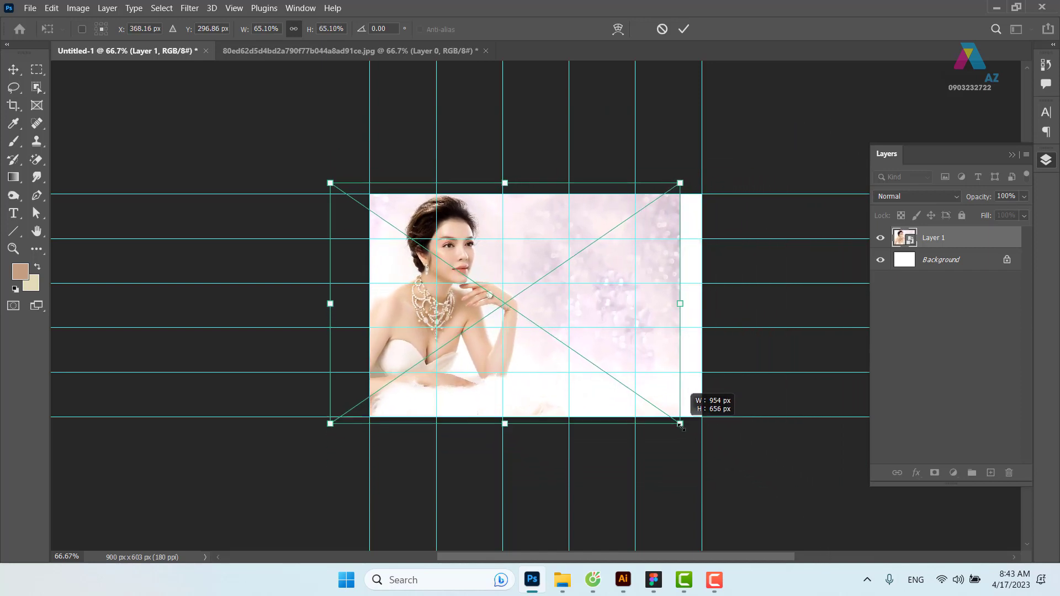
{"action": "left_click_drag", "start_coordinate": [670, 419], "coordinate": [676, 421]}
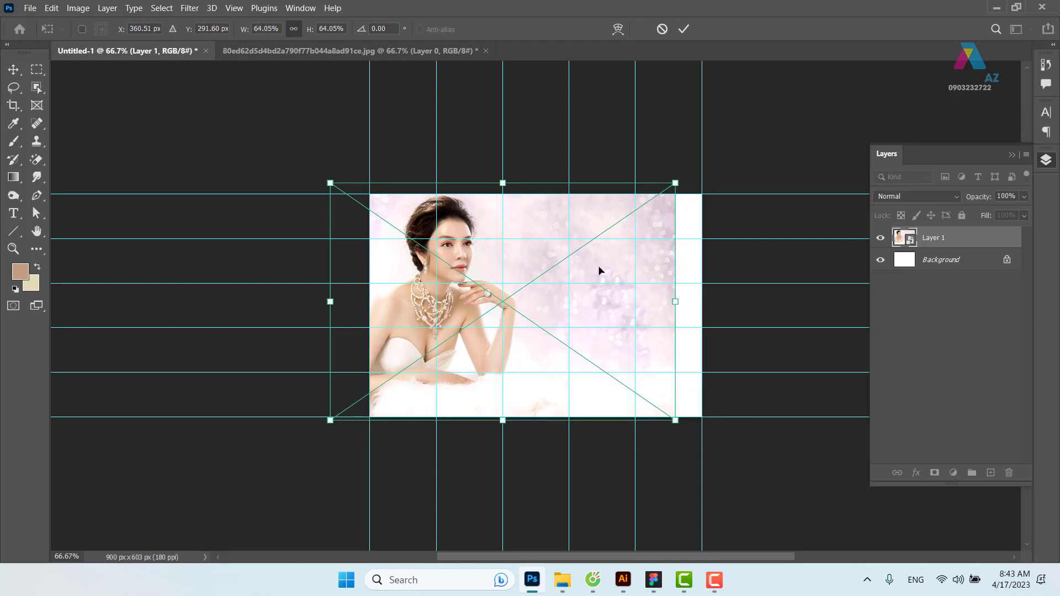
Refine the photo to about 62%, position it leaving a white gap on the right, and apply
{"action": "left_click_drag", "start_coordinate": [596, 273], "coordinate": [611, 276]}
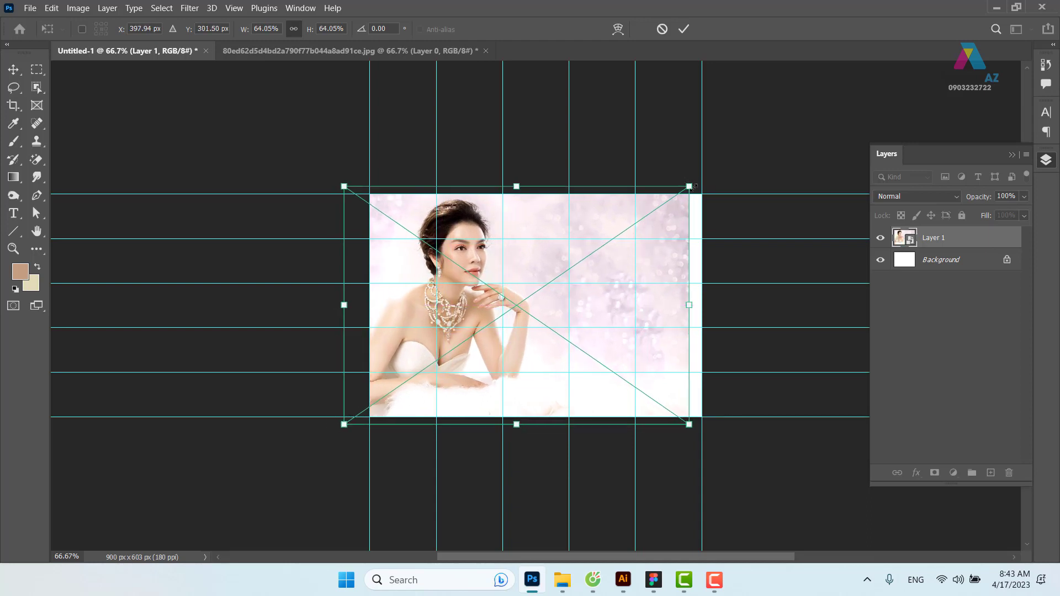
{"action": "left_click_drag", "start_coordinate": [685, 186], "coordinate": [680, 189]}
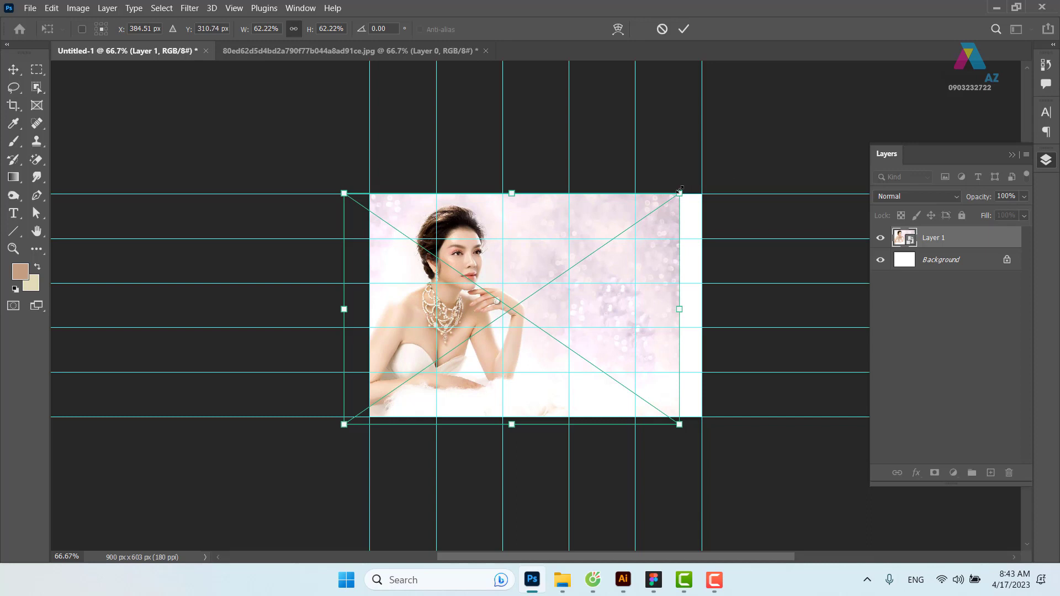
{"action": "mouse_move", "coordinate": [525, 263]}
{"action": "left_mouse_down"}
{"action": "mouse_move", "coordinate": [555, 267]}
{"action": "mouse_move", "coordinate": [528, 267]}
{"action": "left_mouse_up"}
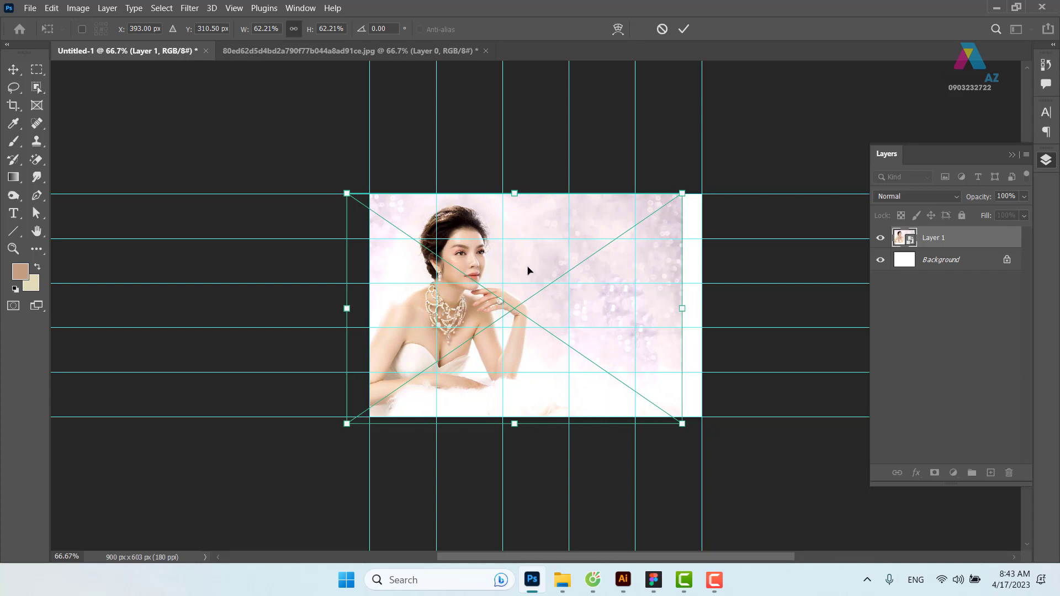
{"action": "left_click_drag", "start_coordinate": [527, 268], "coordinate": [545, 268]}
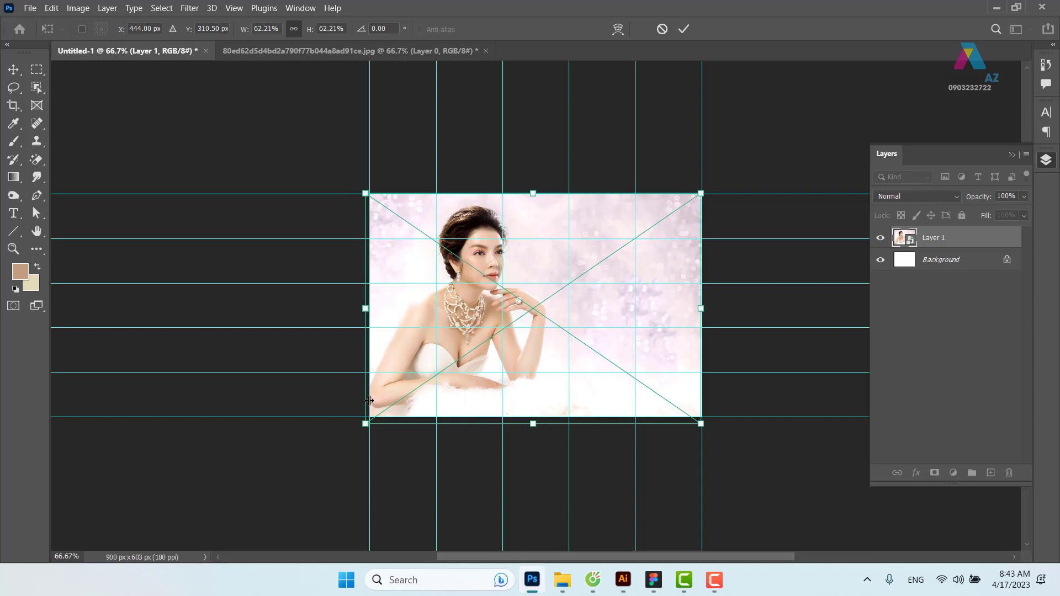
{"action": "left_click_drag", "start_coordinate": [540, 267], "coordinate": [527, 269]}
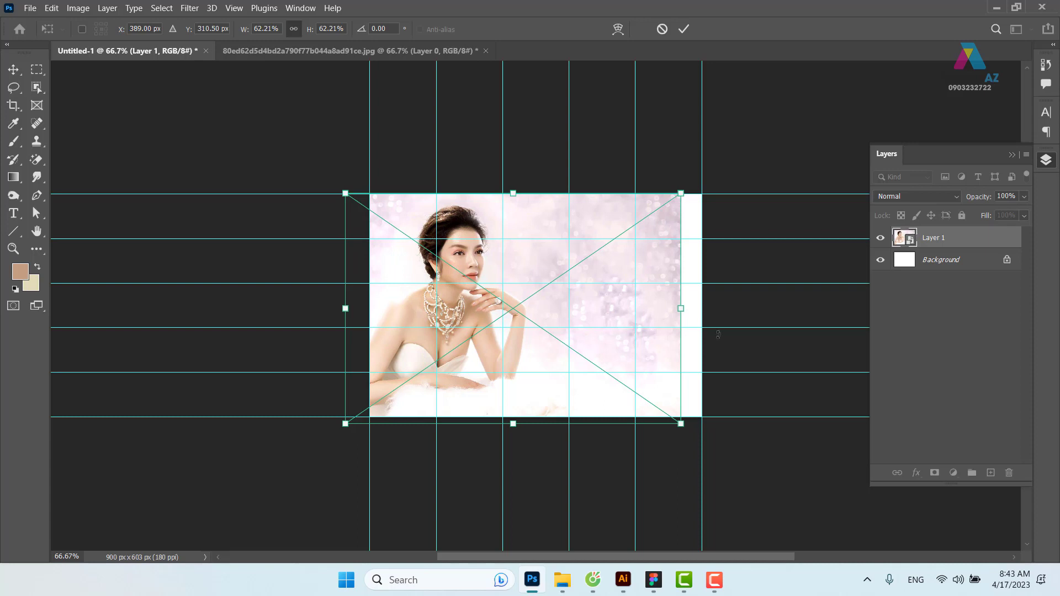
{"action": "key", "text": "Return"}
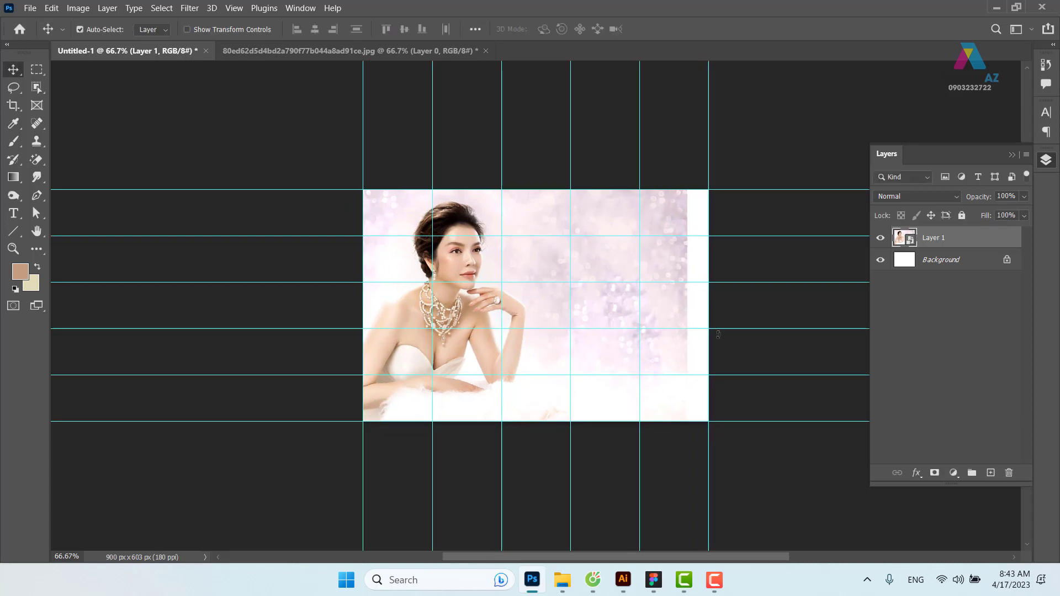
{"action": "key", "text": "ctrl+plus"}
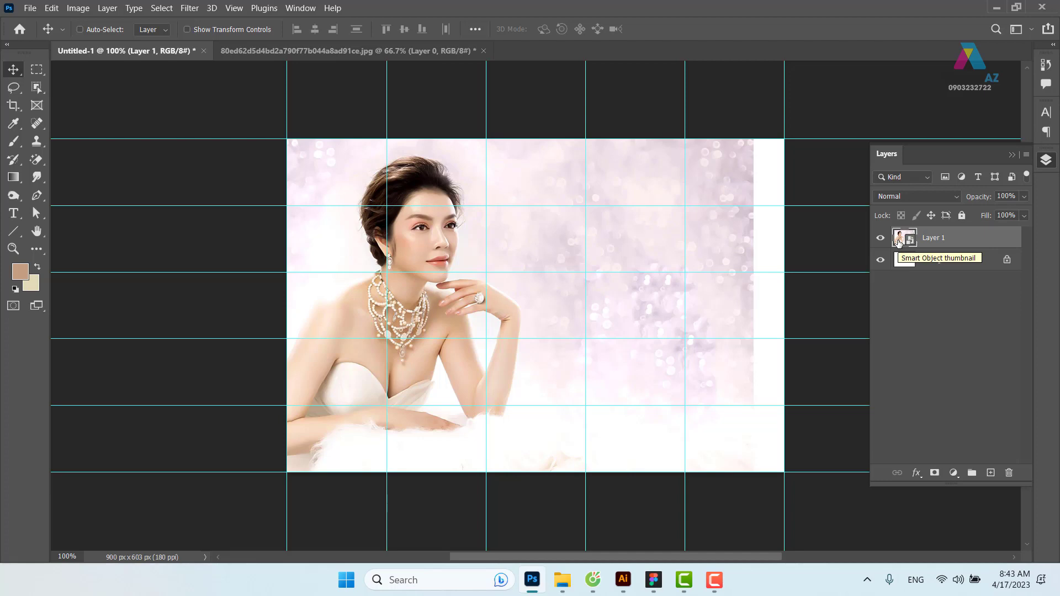
Open the smart object contents and crop-extend its canvas to the right
{"action": "double_click", "coordinate": [898, 239]}
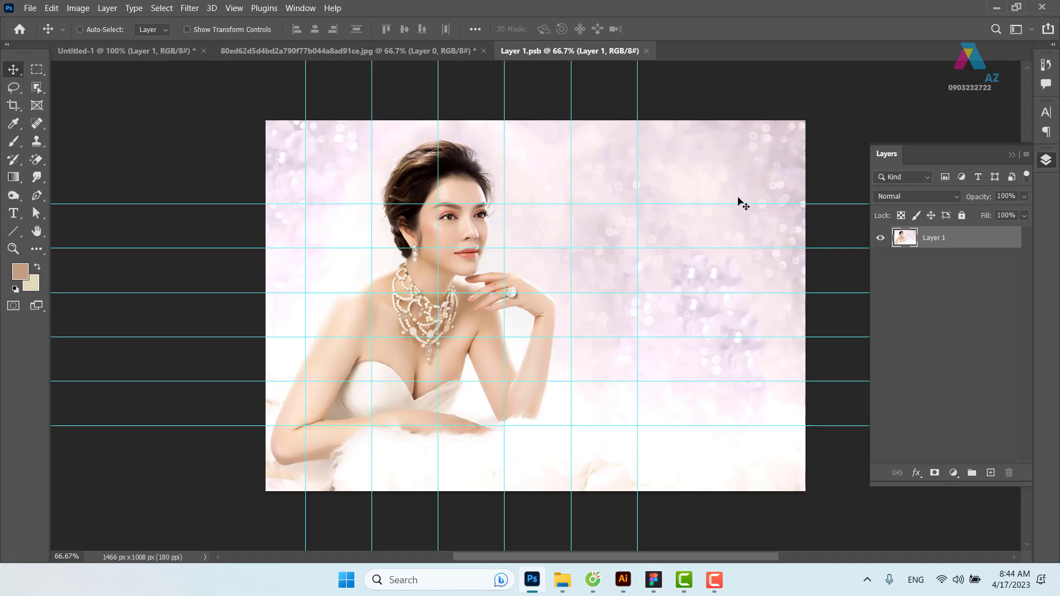
{"action": "key", "text": "c"}
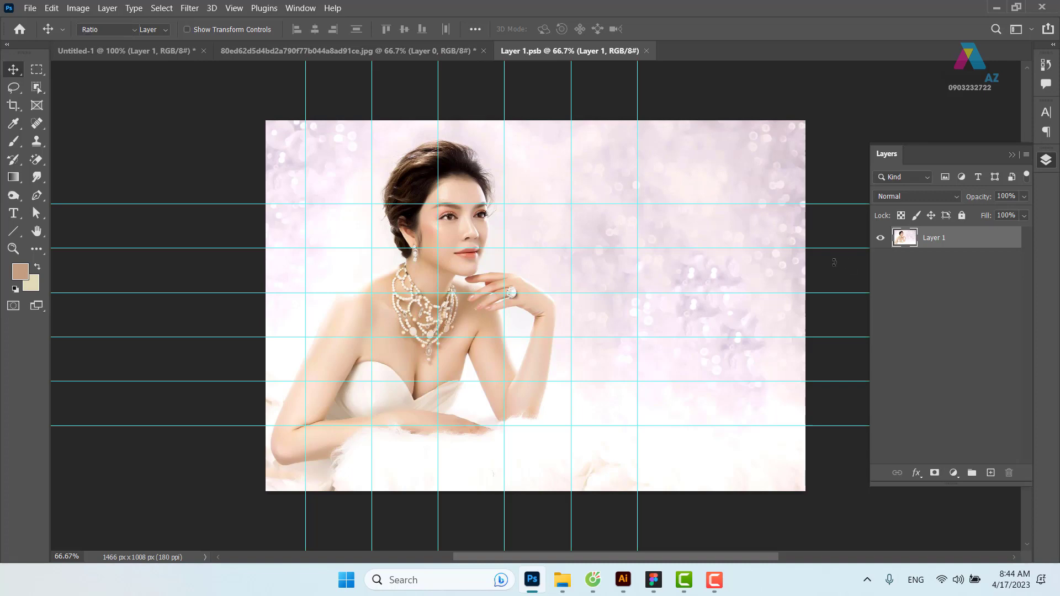
{"action": "left_click_drag", "start_coordinate": [805, 308], "coordinate": [848, 315]}
{"action": "key", "text": "Return"}
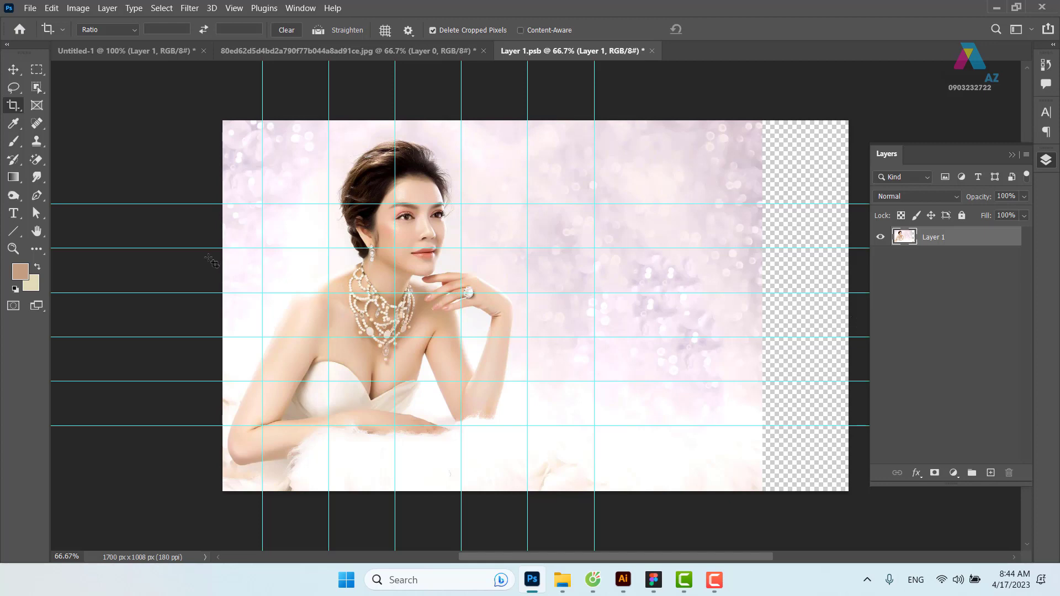
Marquee-select the empty transparent strip on the right edge
{"action": "left_click", "coordinate": [13, 69]}
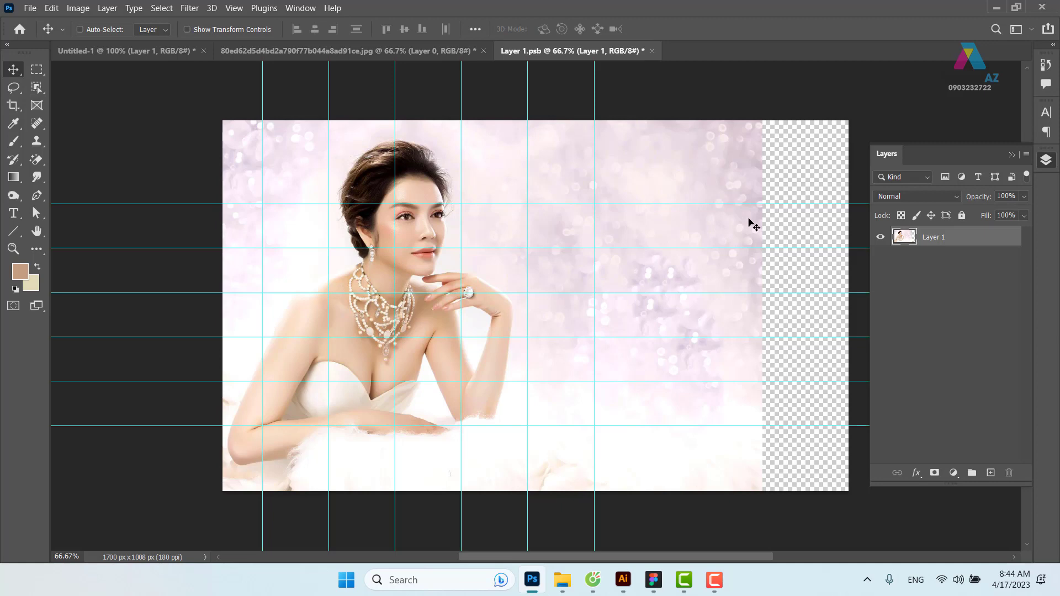
{"action": "right_click", "coordinate": [750, 161]}
{"action": "left_click", "coordinate": [772, 168]}
{"action": "key", "text": "m"}
{"action": "mouse_move", "coordinate": [759, 120]}
{"action": "left_mouse_down"}
{"action": "mouse_move", "coordinate": [906, 466]}
{"action": "mouse_move", "coordinate": [861, 497]}
{"action": "left_mouse_up"}
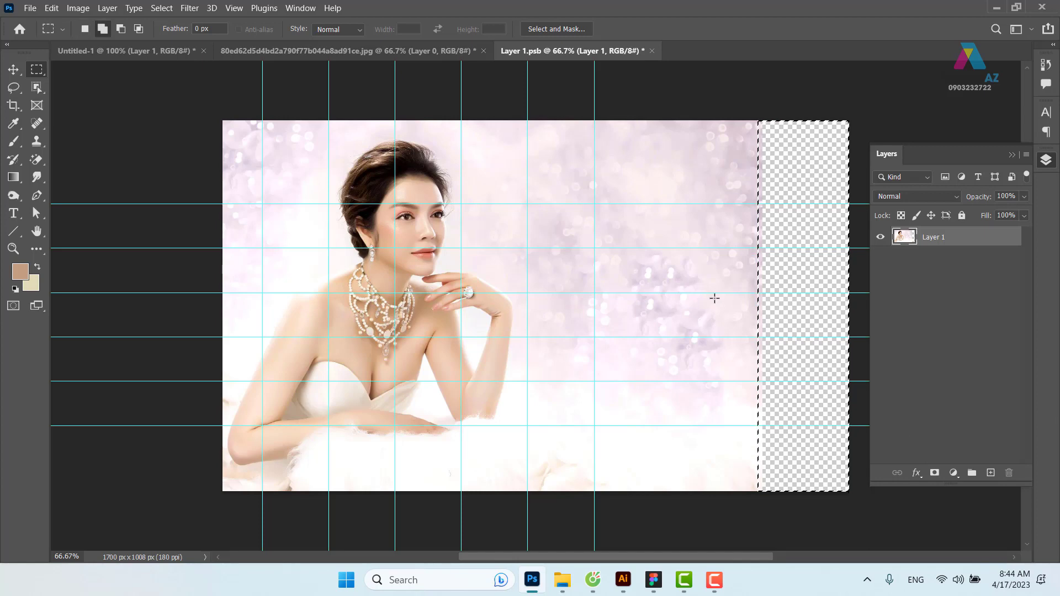
Content-Aware fill the selected strip, deselect, and save Layer 1.psb
{"action": "key", "text": "shift+F5"}
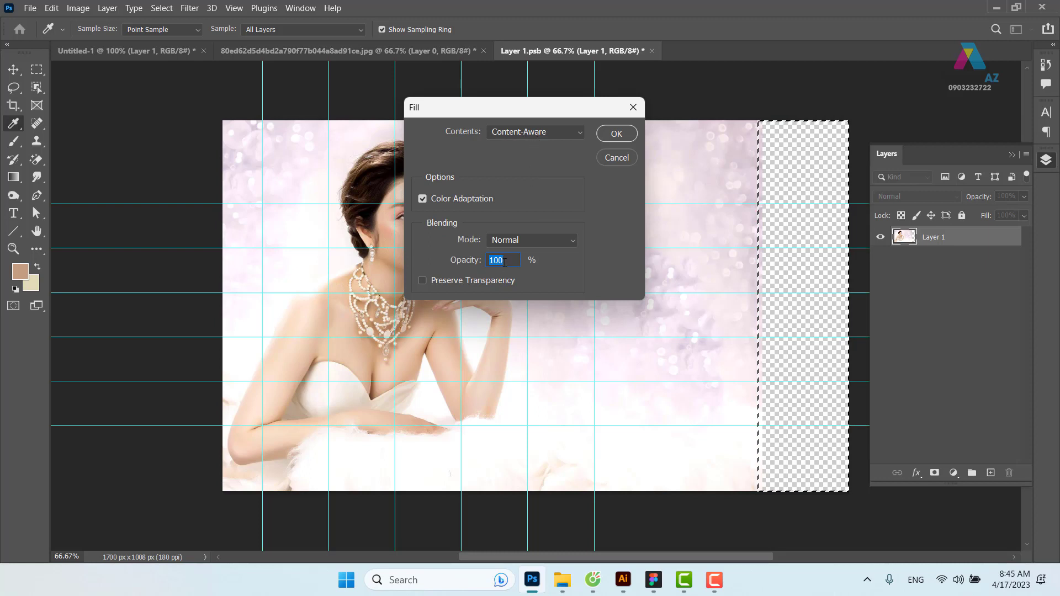
{"action": "left_click", "coordinate": [617, 134]}
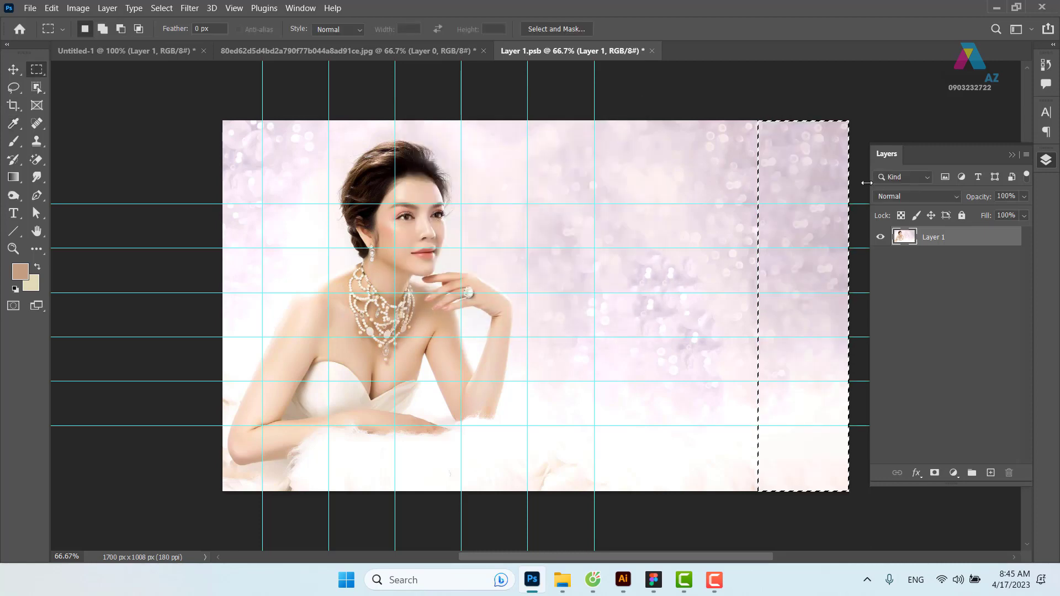
{"action": "key", "text": "ctrl+d"}
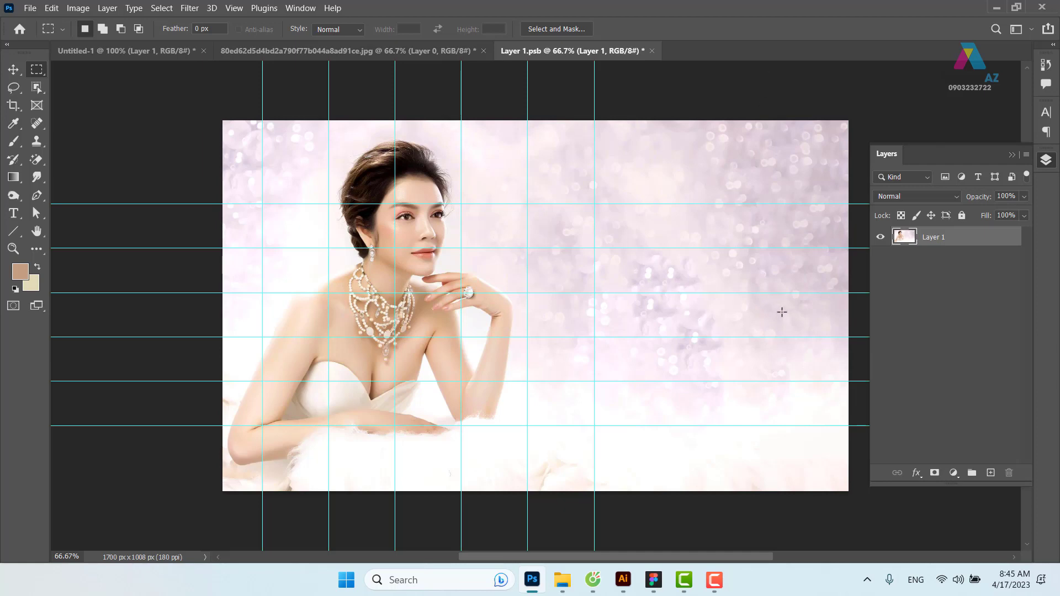
{"action": "key", "text": "ctrl+s"}
In Untitled-1, move Layer 1 about 61 px right so the bokeh reaches the canvas edge
{"action": "left_click", "coordinate": [122, 54]}
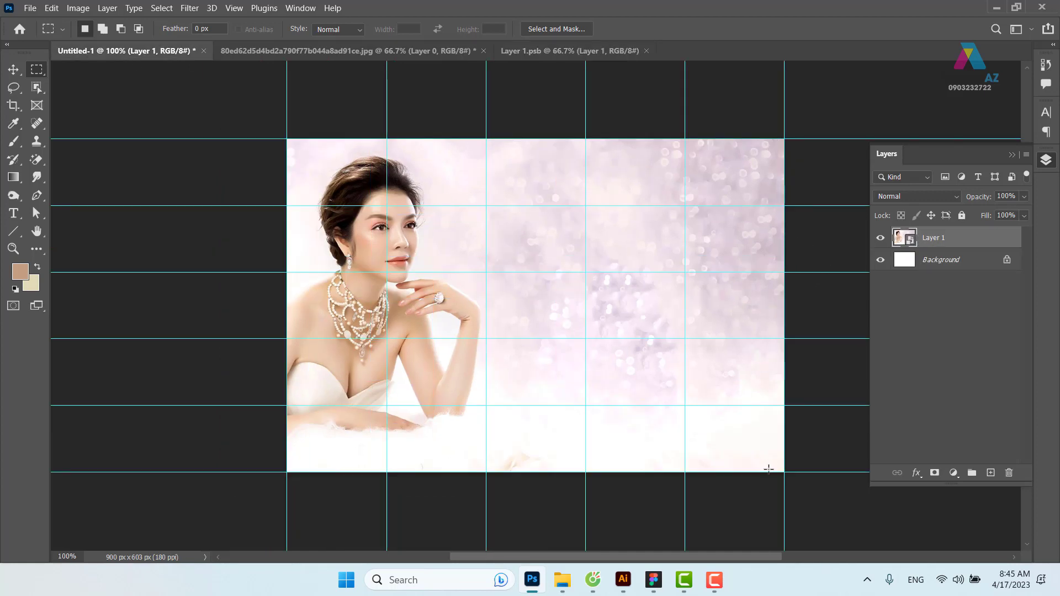
{"action": "left_click", "coordinate": [19, 73]}
{"action": "left_click_drag", "start_coordinate": [349, 242], "coordinate": [385, 241]}
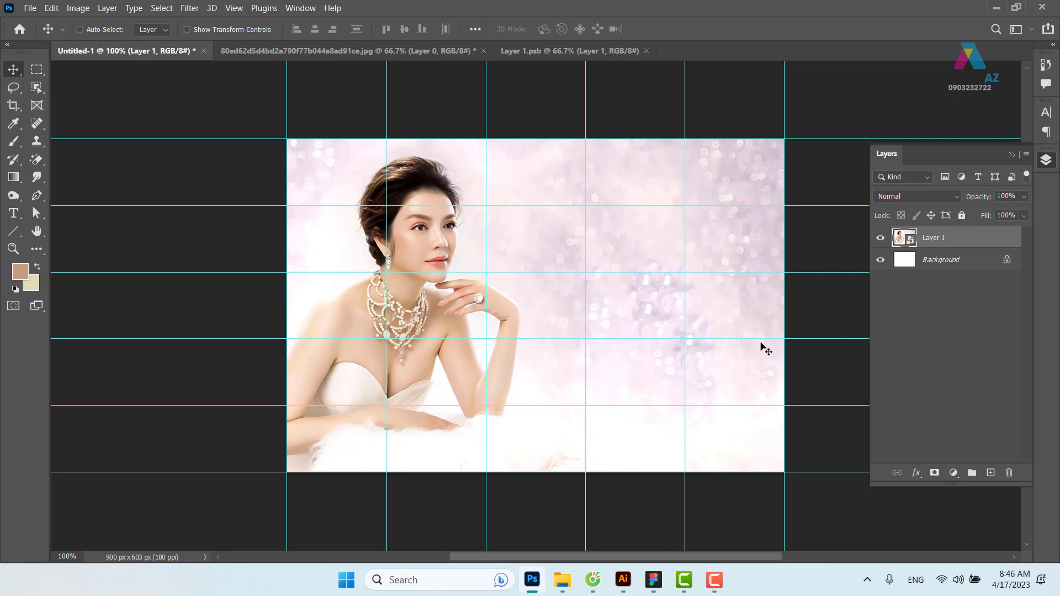
Copy the Maris logo from Illustrator and paste it into the Photoshop banner
{"action": "left_click", "coordinate": [623, 580]}
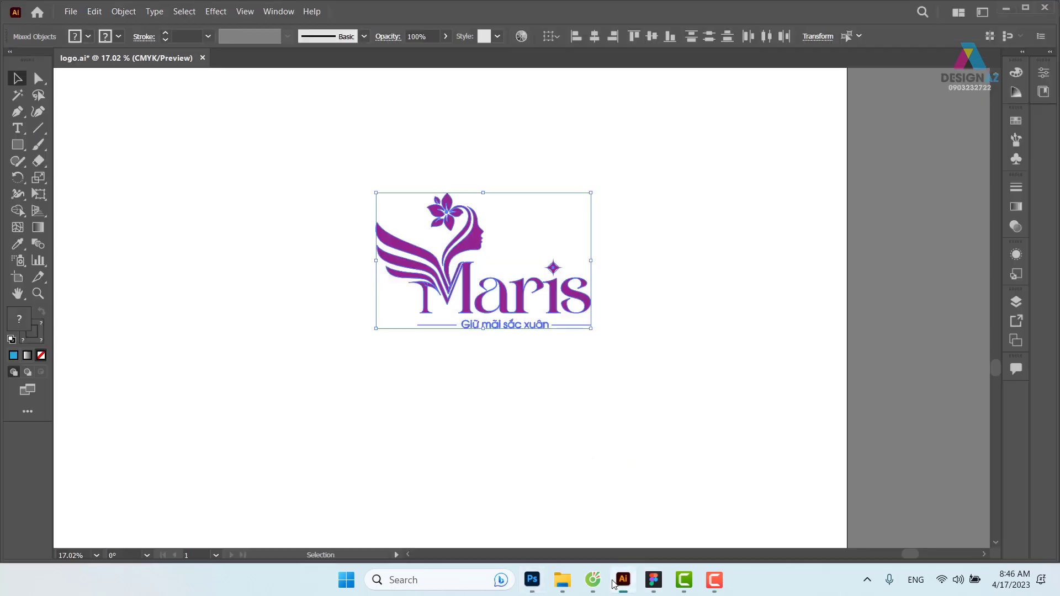
{"action": "left_click_drag", "start_coordinate": [322, 173], "coordinate": [686, 412]}
{"action": "key", "text": "a"}
{"action": "key", "text": "v"}
{"action": "left_click", "coordinate": [532, 580]}
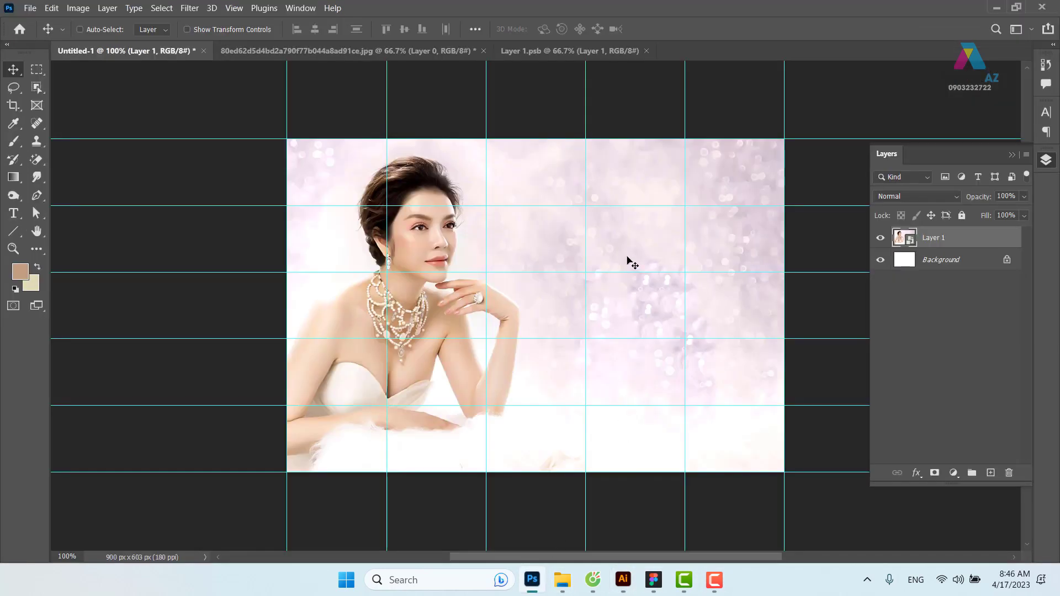
{"action": "key", "text": "ctrl"}
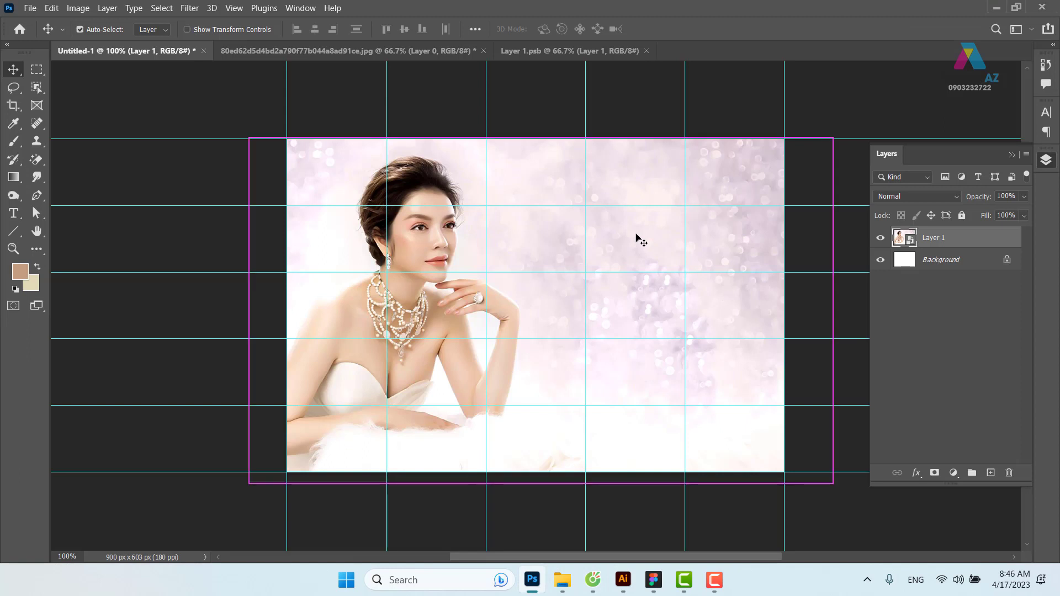
{"action": "key", "text": "ctrl+v"}
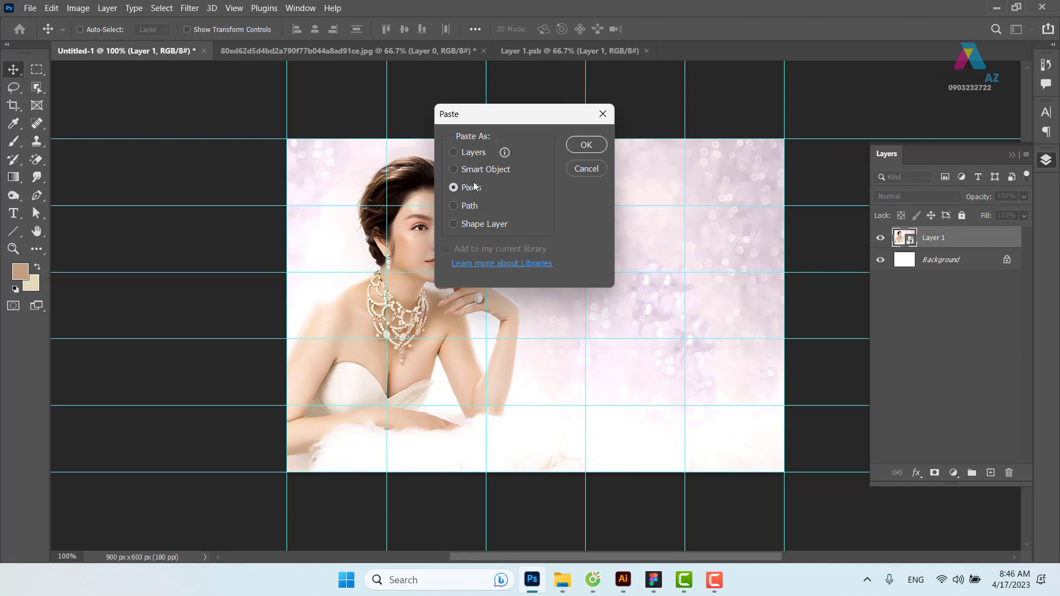
Paste the logo as pixels, then resize it and place it at the banner's upper right
{"action": "left_click", "coordinate": [586, 147]}
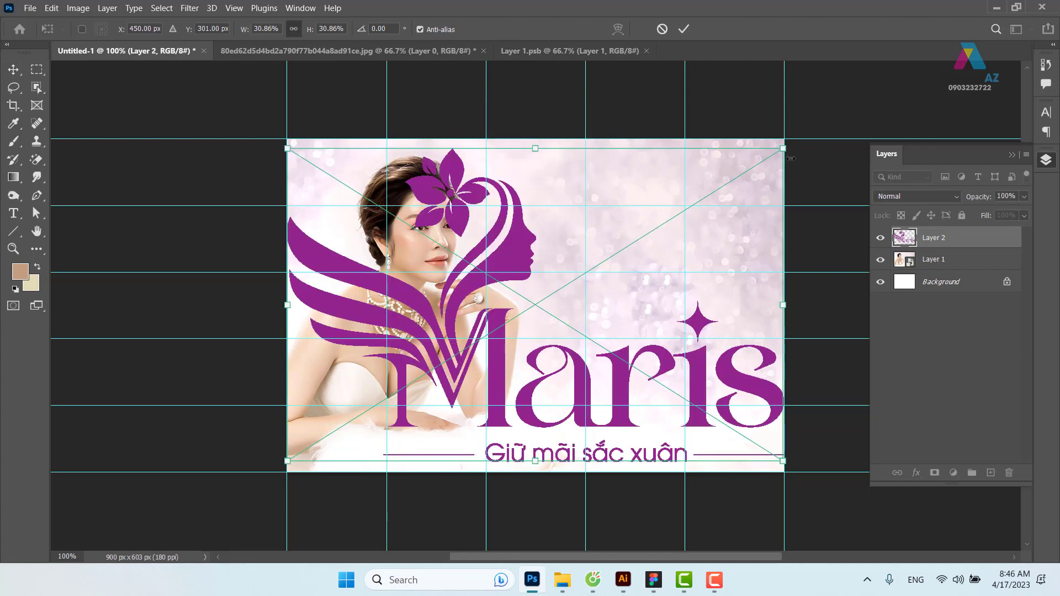
{"action": "left_click_drag", "start_coordinate": [784, 149], "coordinate": [371, 342]}
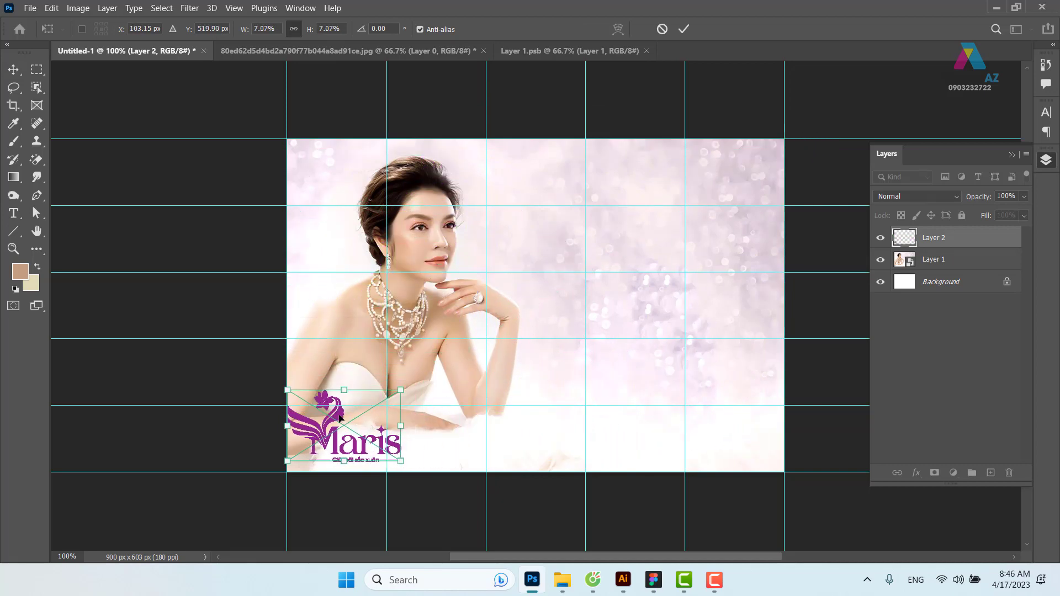
{"action": "mouse_move", "coordinate": [344, 417]}
{"action": "left_mouse_down"}
{"action": "mouse_move", "coordinate": [627, 227]}
{"action": "mouse_move", "coordinate": [634, 195]}
{"action": "left_mouse_up"}
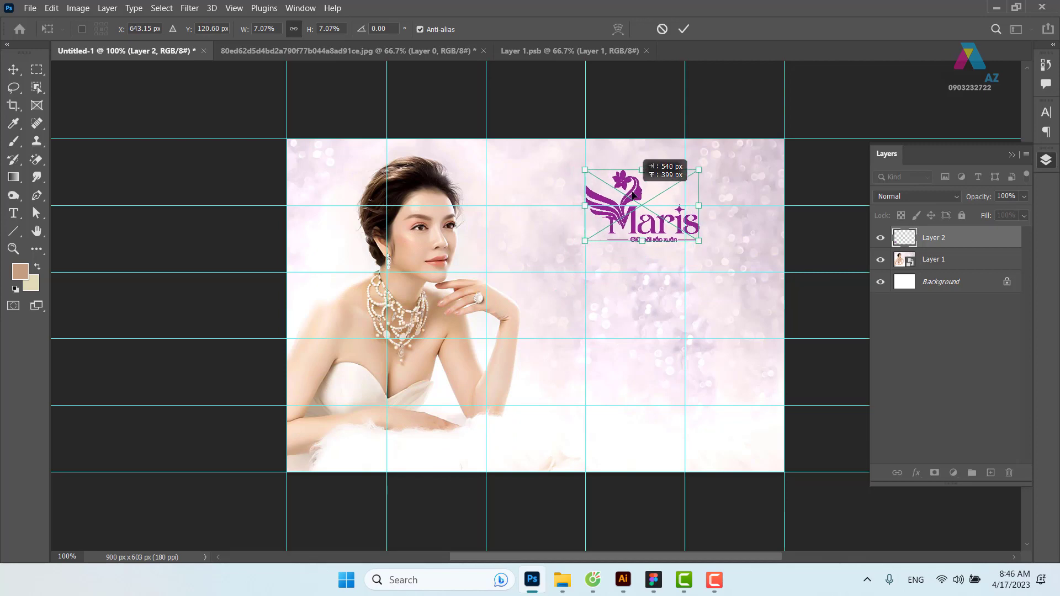
{"action": "left_click_drag", "start_coordinate": [699, 170], "coordinate": [684, 178]}
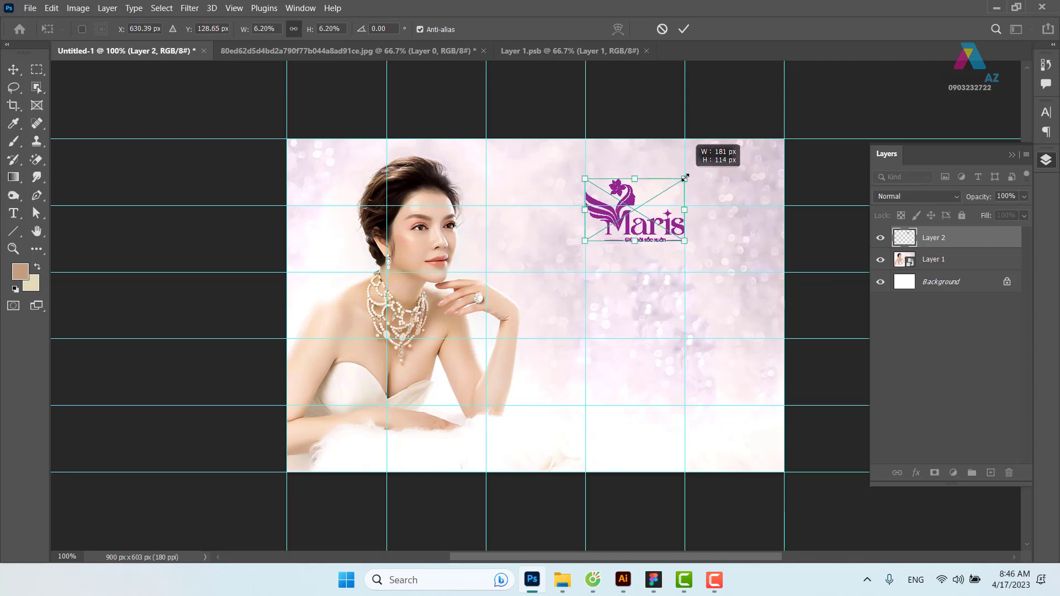
{"action": "left_click_drag", "start_coordinate": [627, 197], "coordinate": [627, 191]}
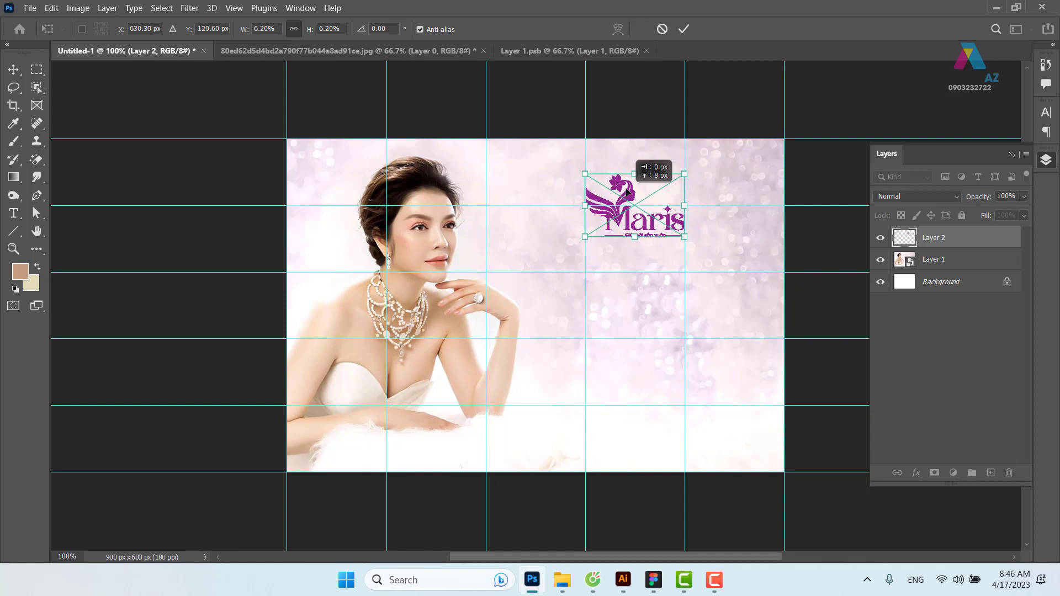
{"action": "left_click_drag", "start_coordinate": [685, 237], "coordinate": [688, 240]}
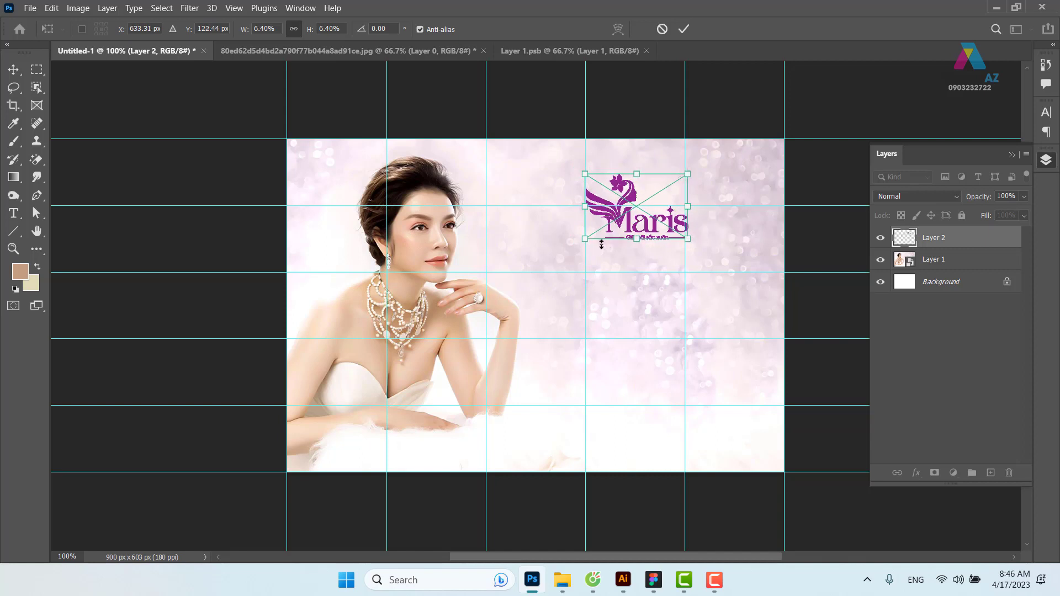
{"action": "left_click_drag", "start_coordinate": [585, 239], "coordinate": [580, 243]}
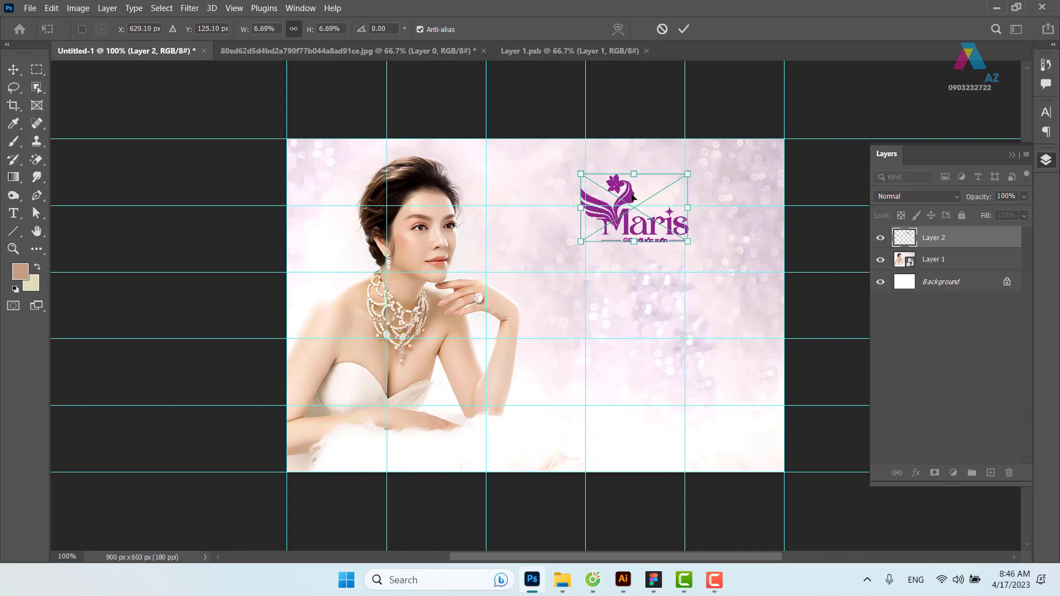
{"action": "left_click_drag", "start_coordinate": [630, 192], "coordinate": [635, 189]}
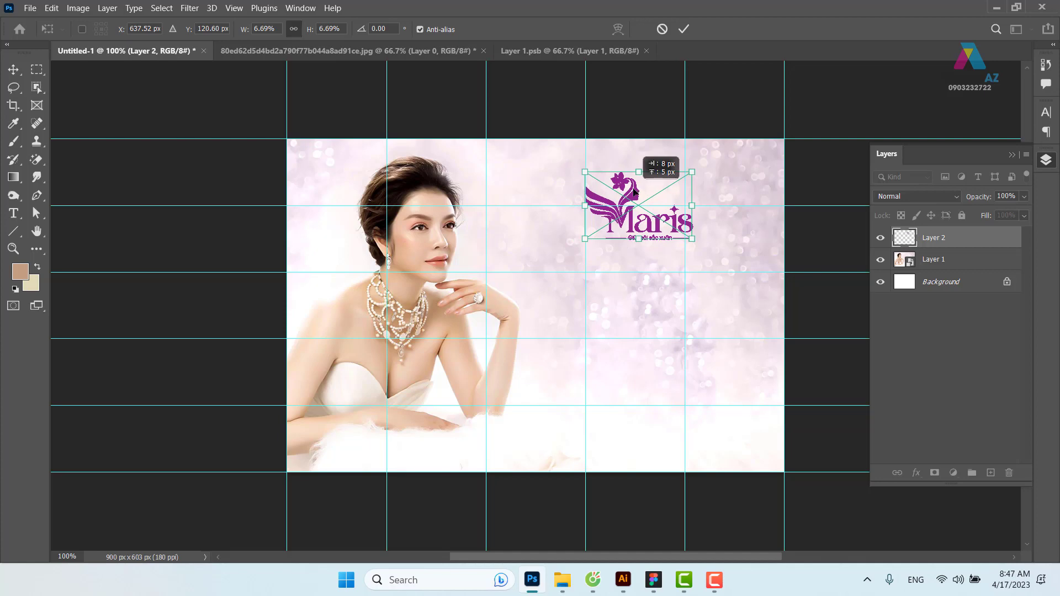
{"action": "key", "text": "Return"}
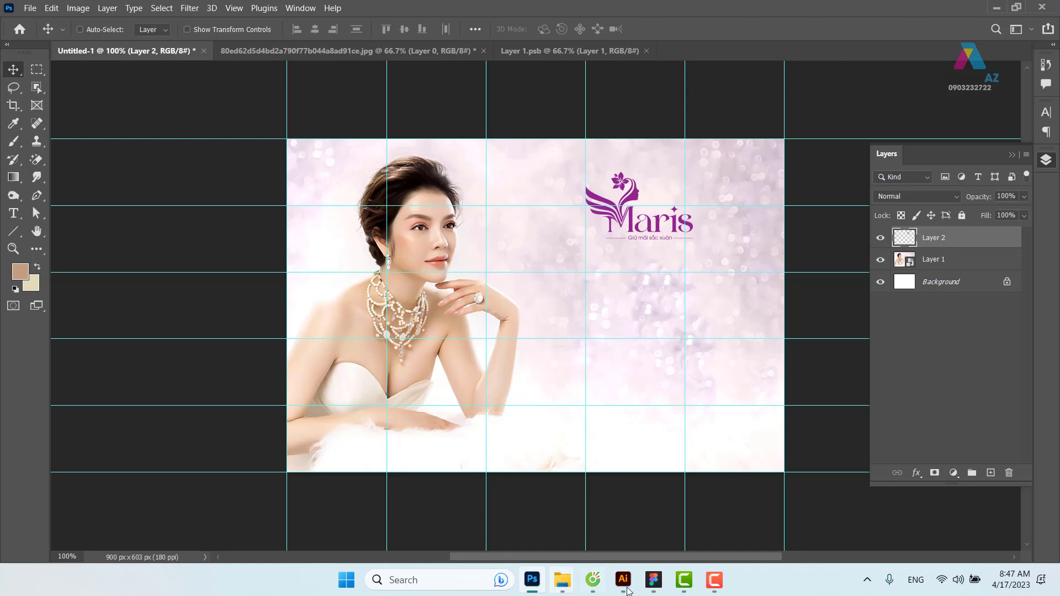
Switch to the Untitled Figma design holding the offer heading and 'Giảm 20%!' text
{"action": "left_click", "coordinate": [654, 579]}
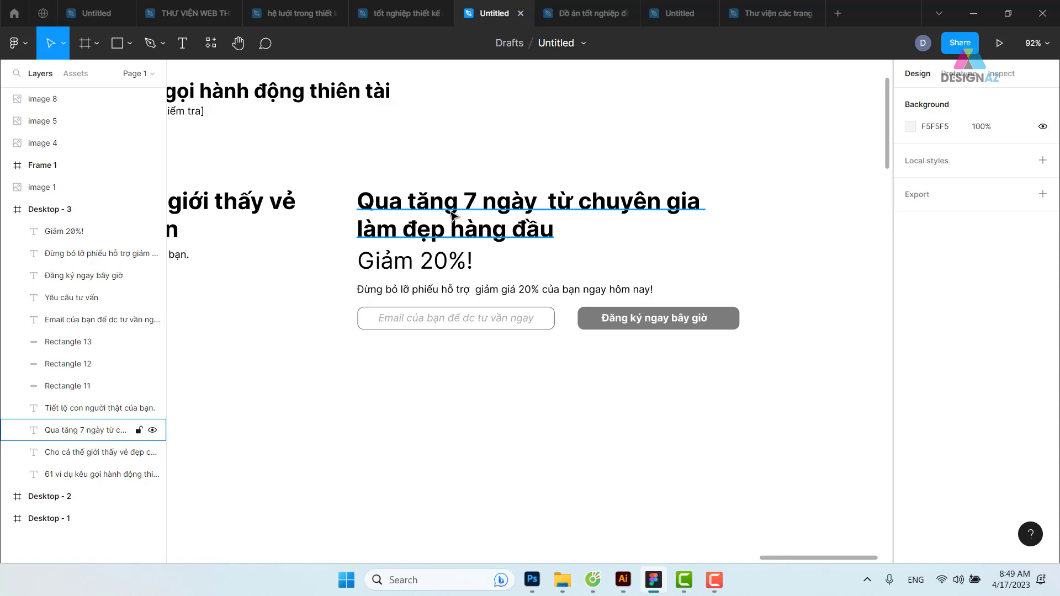
Open the 'Qua tặng 7 ngày từ chuyên gia làm đẹp hàng đầu' heading for editing and select all its text
{"action": "left_click", "coordinate": [439, 200]}
{"action": "double_click", "coordinate": [439, 200]}
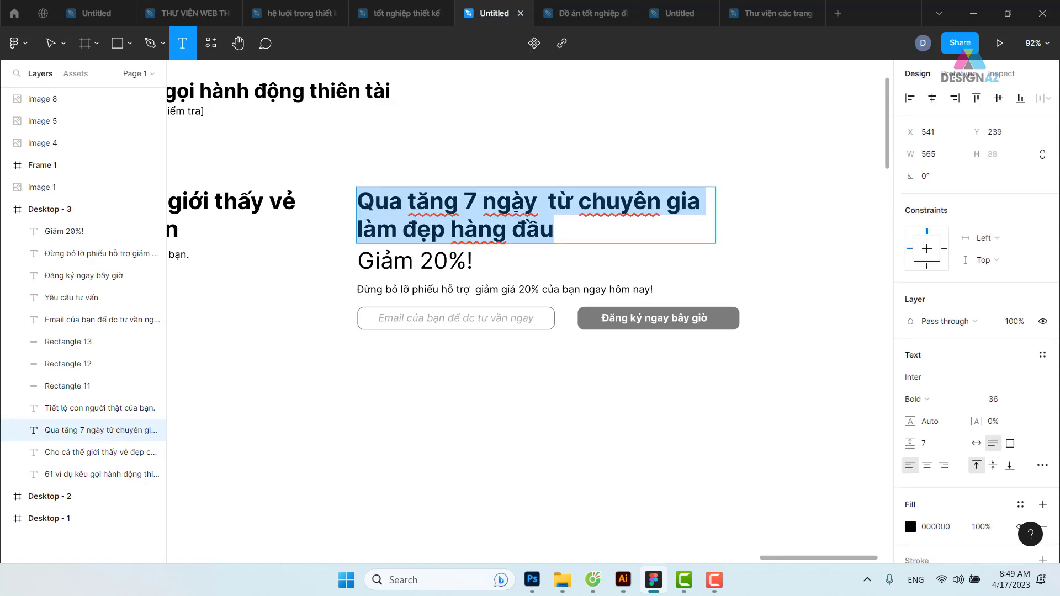
{"action": "key", "text": "Right"}
{"action": "key", "text": "ctrl+a"}
{"action": "mouse_move", "coordinate": [654, 580]}
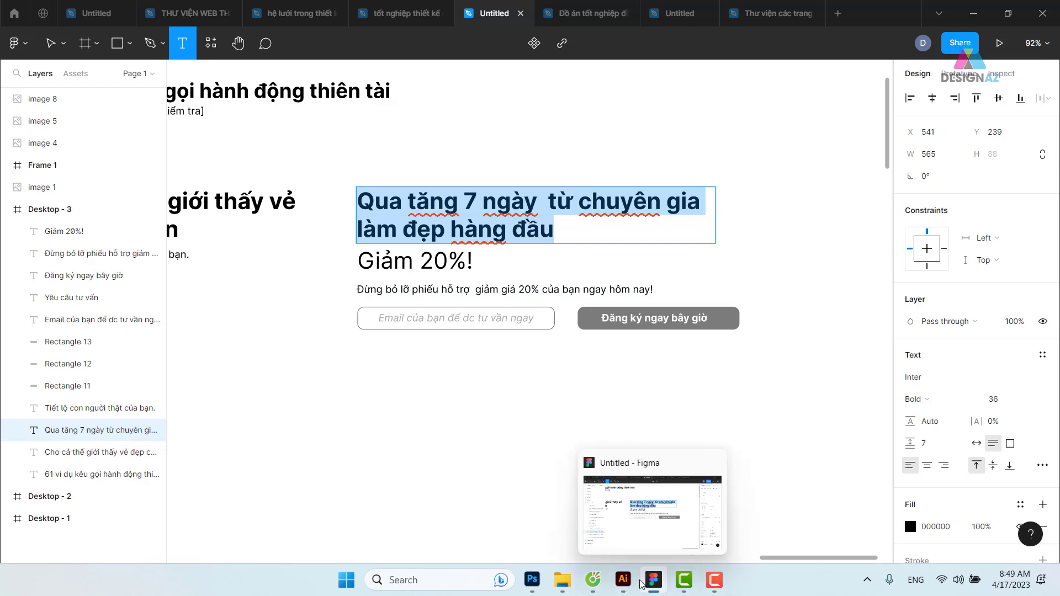
Paste the copied heading as a new text layer on the Photoshop banner and move it up slightly
{"action": "left_click", "coordinate": [532, 580]}
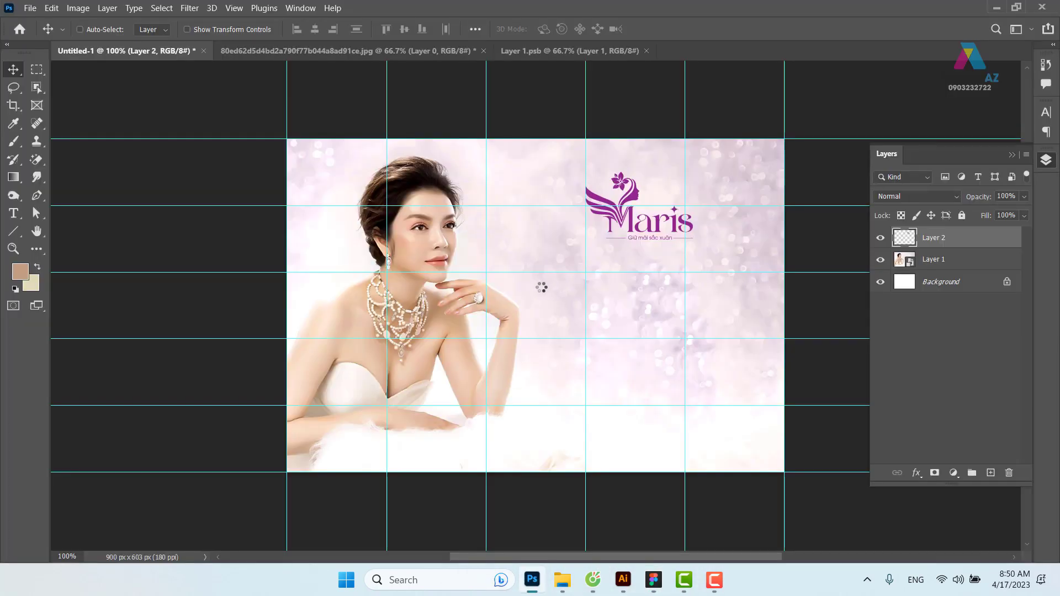
{"action": "key", "text": "t"}
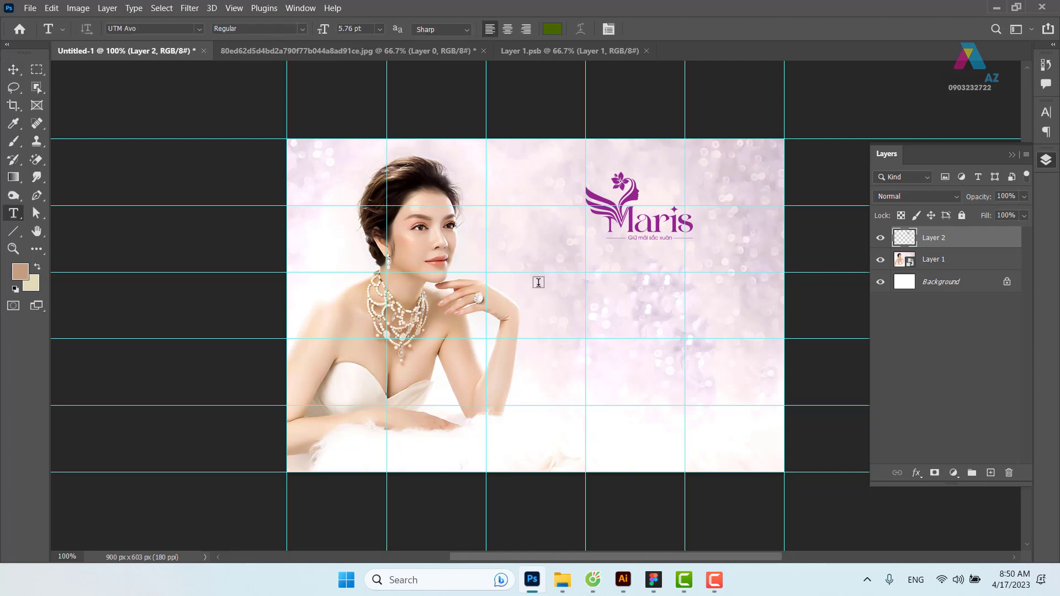
{"action": "left_click", "coordinate": [528, 286]}
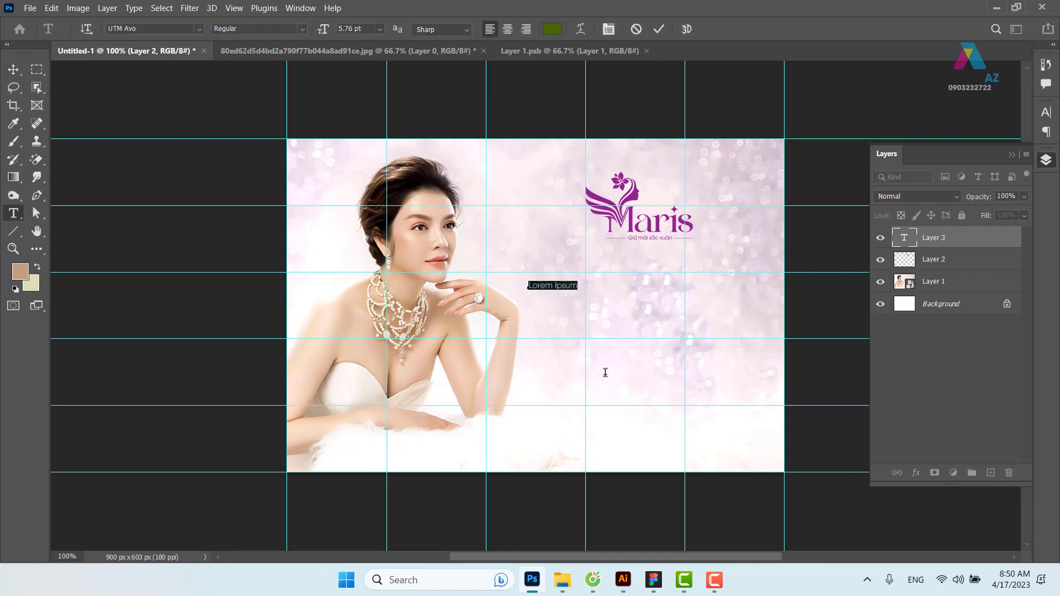
{"action": "key", "text": "ctrl+v"}
{"action": "left_click", "coordinate": [13, 69]}
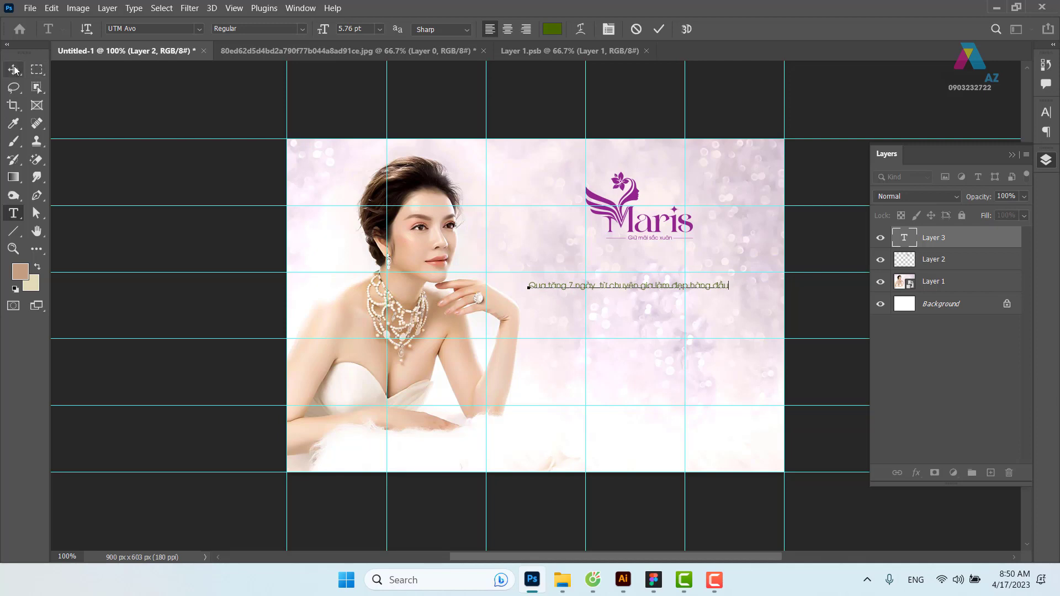
{"action": "left_click_drag", "start_coordinate": [642, 286], "coordinate": [638, 268]}
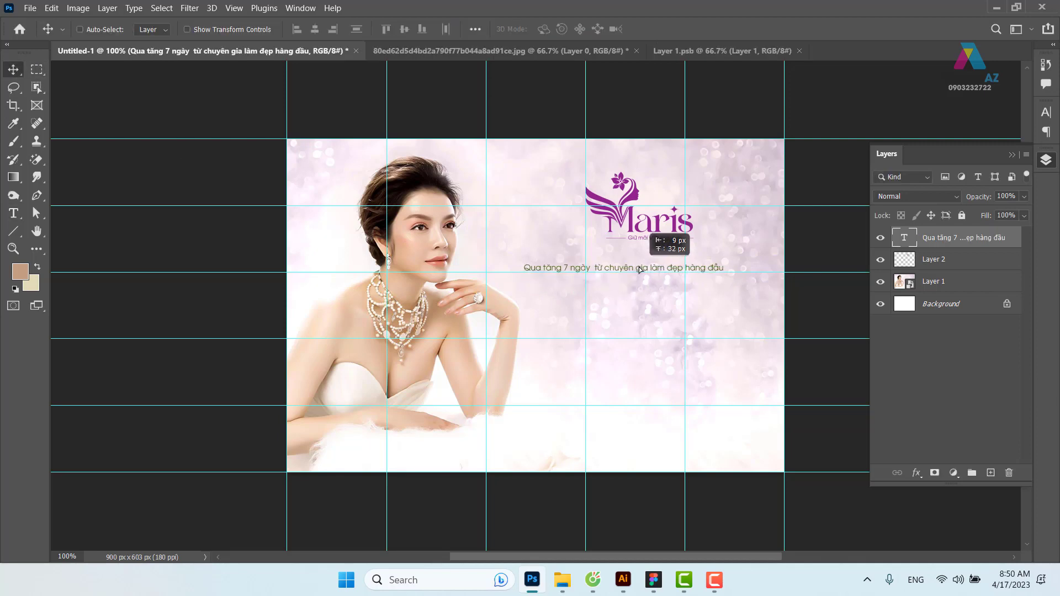
{"action": "key", "text": "ctrl+plus"}
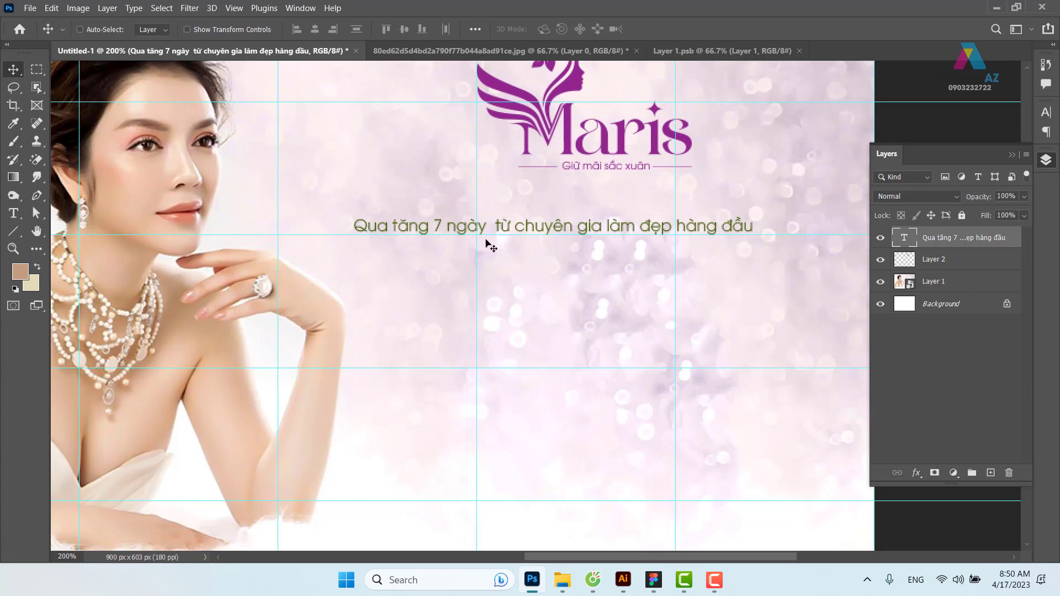
Delete 'Qua tăng 7 ngày' from that layer, leaving the subline, and move it lower right
{"action": "key", "text": "t"}
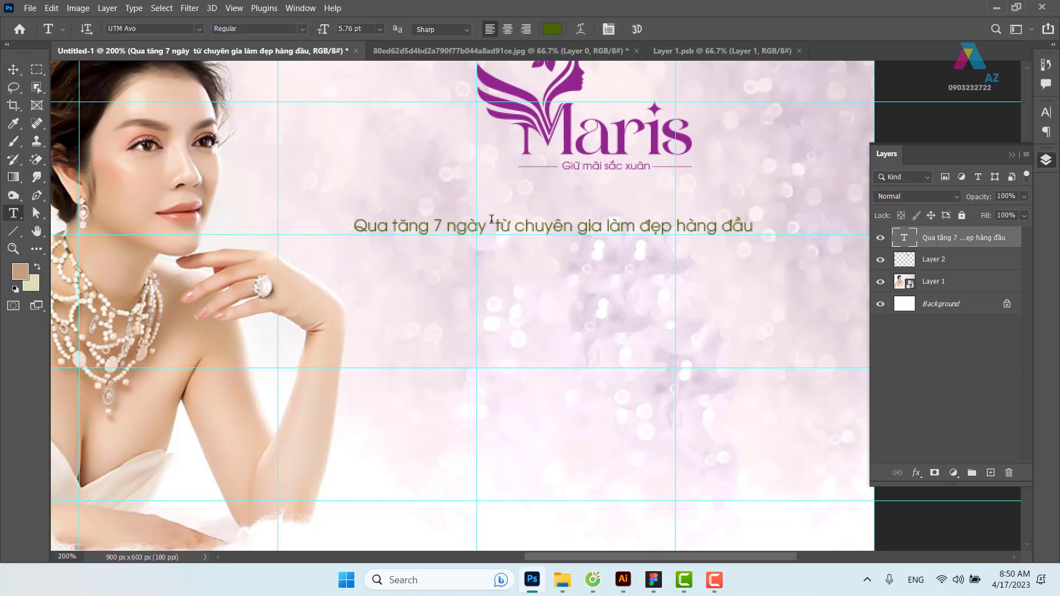
{"action": "left_click", "coordinate": [486, 226]}
{"action": "left_click_drag", "start_coordinate": [486, 227], "coordinate": [337, 226]}
{"action": "key", "text": "ctrl+c"}
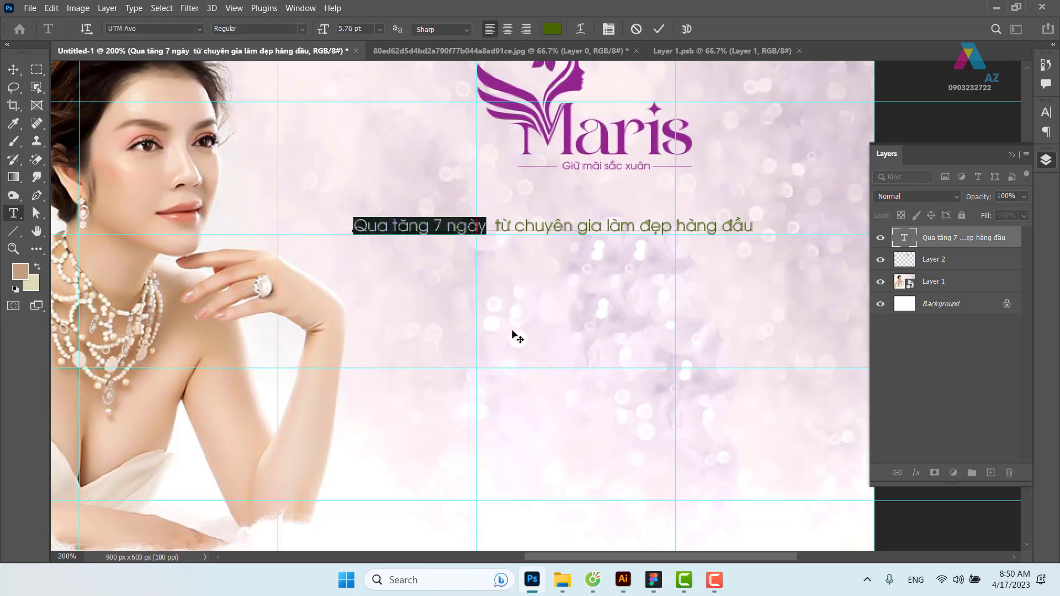
{"action": "key", "text": "BackSpace"}
{"action": "key", "text": "ctrl+Return"}
{"action": "key", "text": "v"}
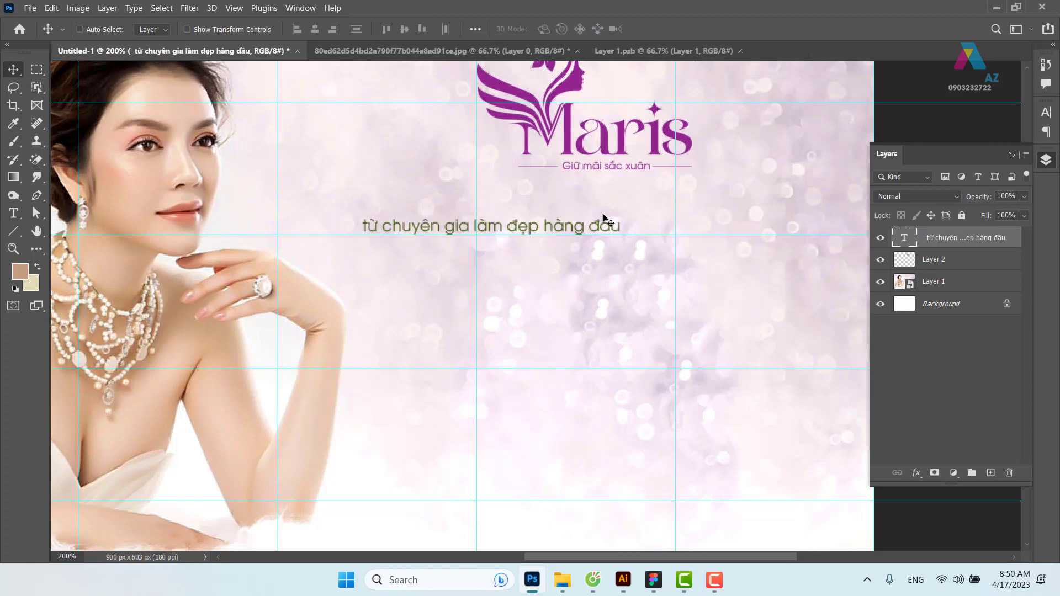
{"action": "left_click_drag", "start_coordinate": [541, 228], "coordinate": [595, 274]}
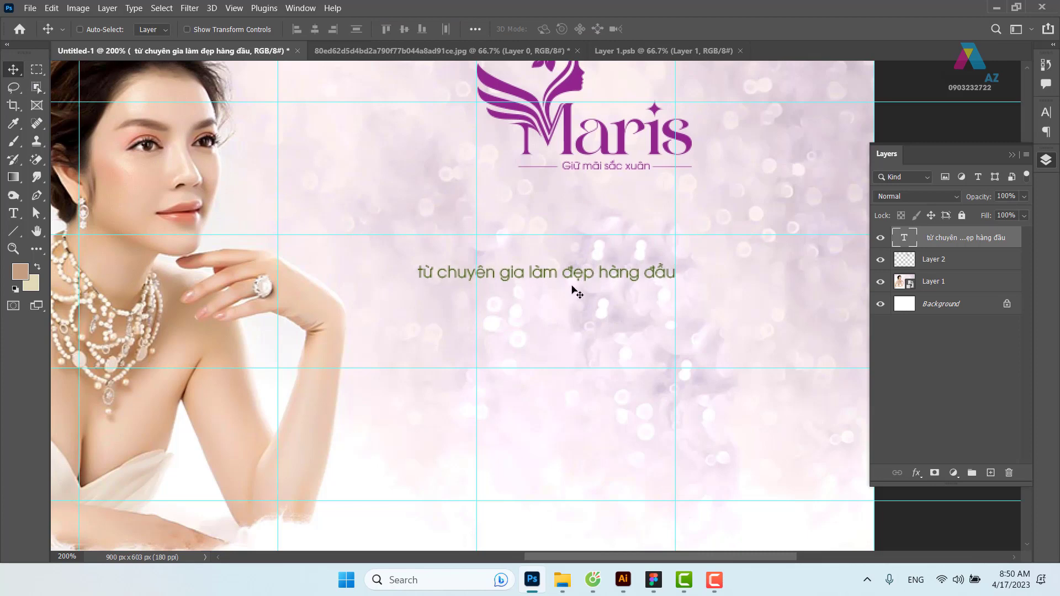
Add 'Qua tăng 7 ngày' as a separate text layer and enlarge it to about double size
{"action": "key", "text": "t"}
{"action": "left_click", "coordinate": [422, 214]}
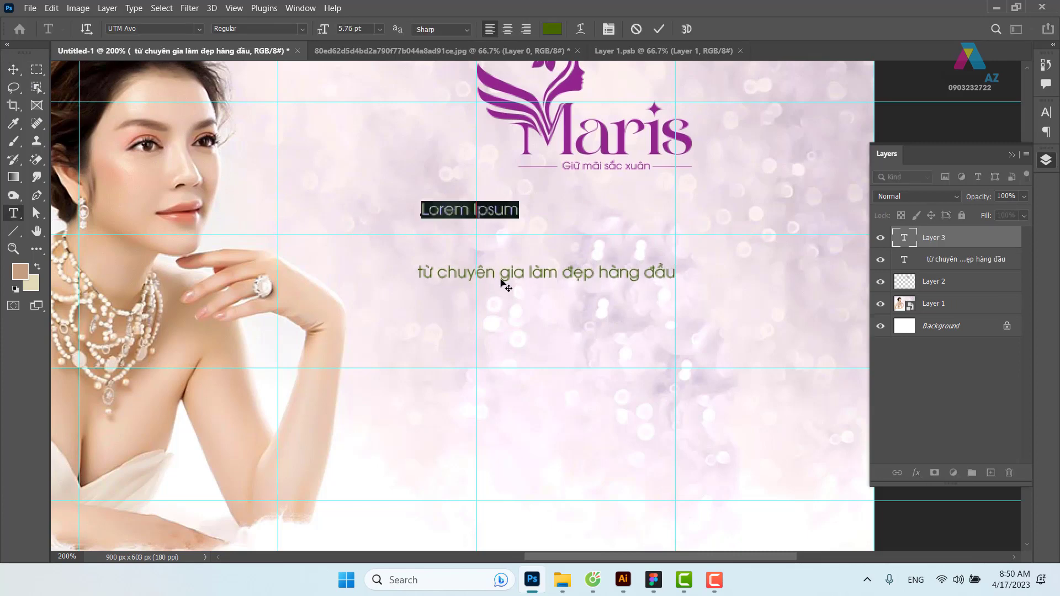
{"action": "key", "text": "ctrl+v"}
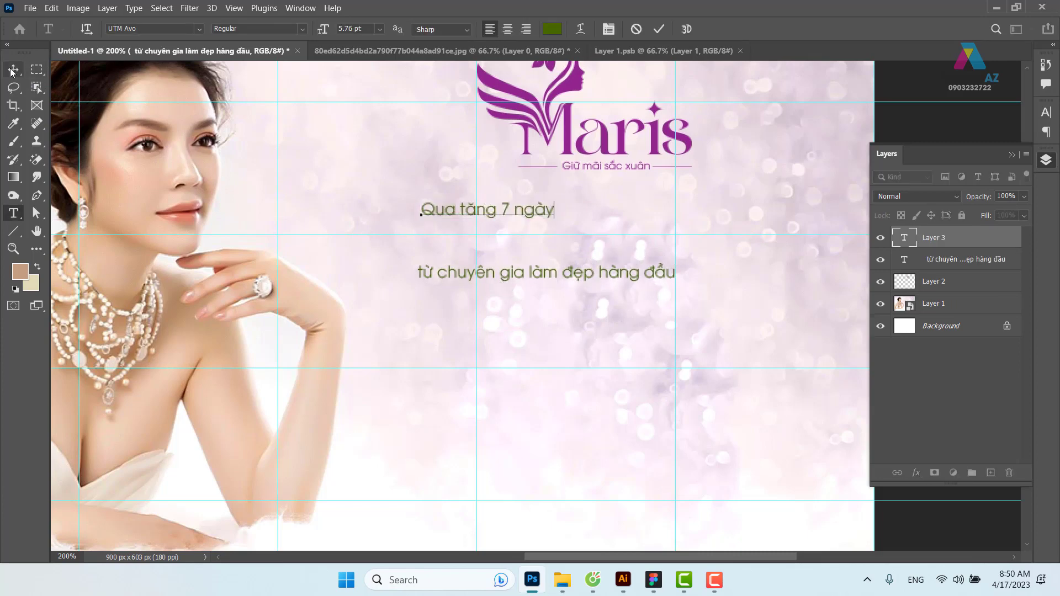
{"action": "left_click", "coordinate": [11, 72]}
{"action": "key", "text": "ctrl+t"}
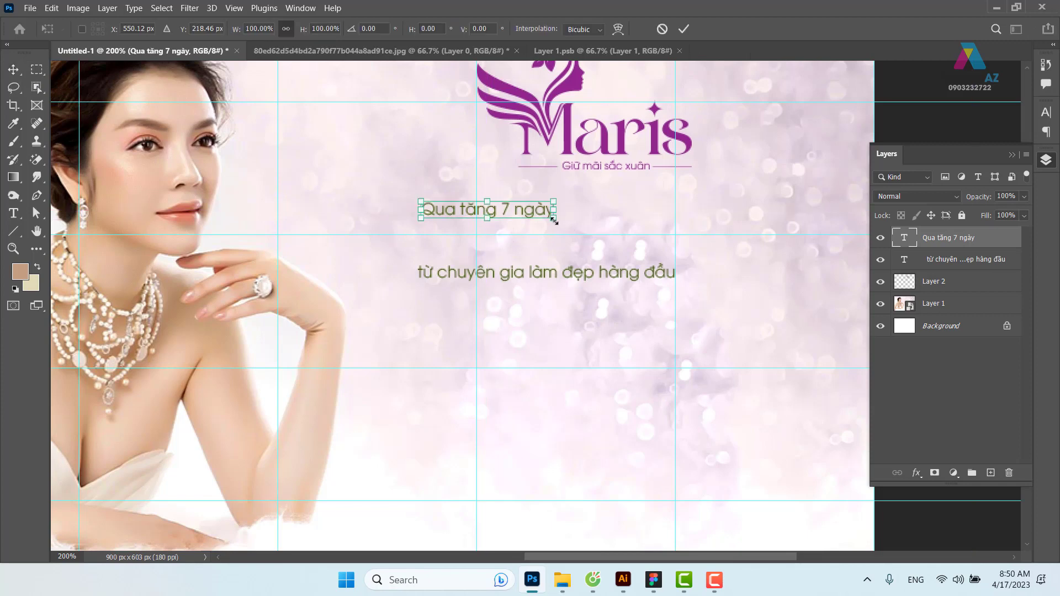
{"action": "left_click_drag", "start_coordinate": [554, 220], "coordinate": [704, 279]}
{"action": "left_click_drag", "start_coordinate": [585, 223], "coordinate": [582, 236]}
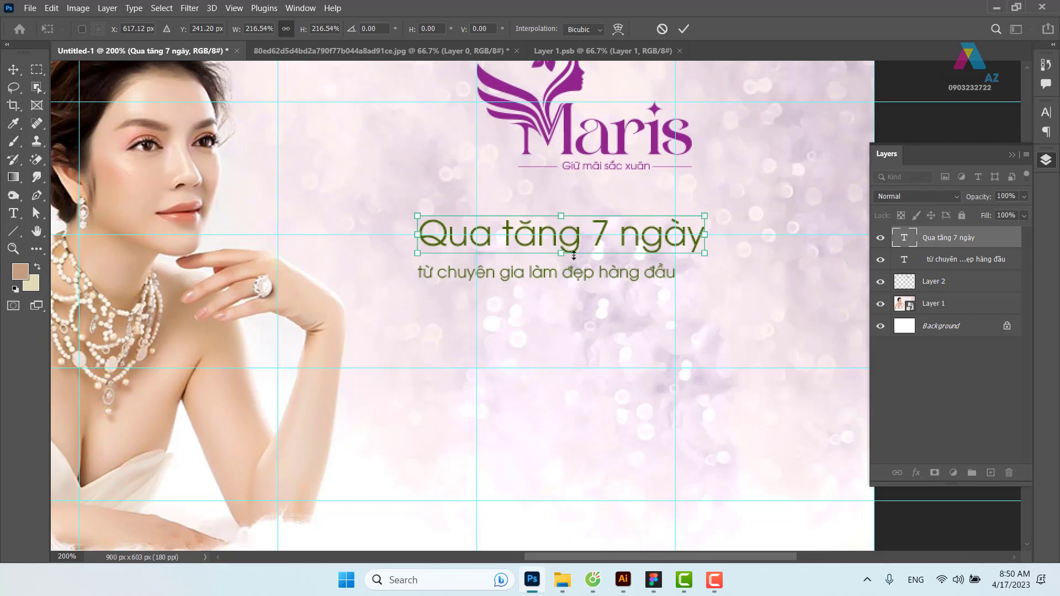
{"action": "key", "text": "Return"}
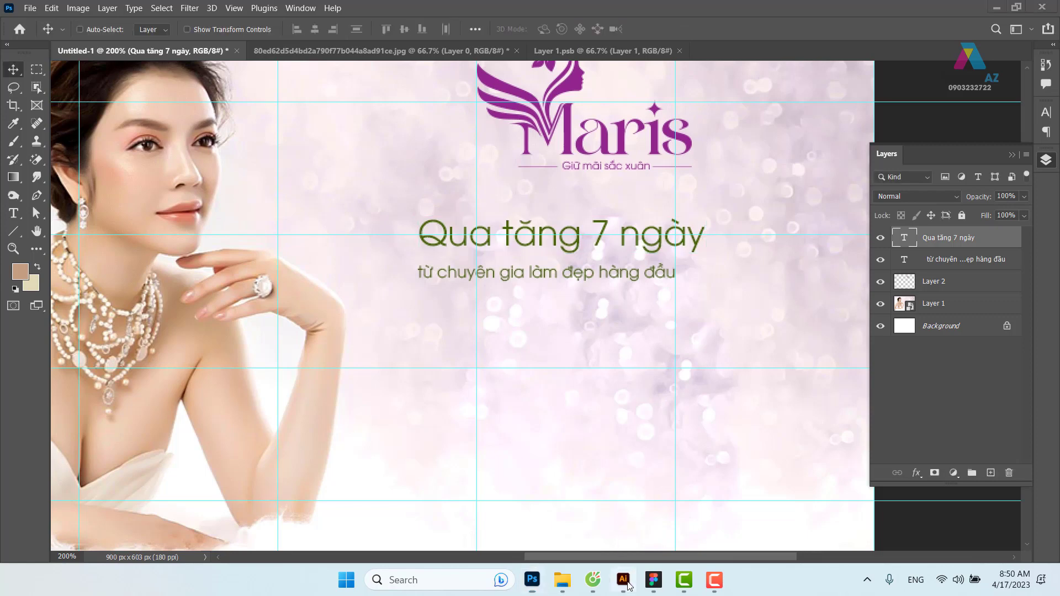
{"action": "left_click", "coordinate": [629, 585]}
Open the recent 'font thiết kế làmdep.ai' font sample document in Illustrator
{"action": "left_click", "coordinate": [144, 170]}
{"action": "left_click", "coordinate": [71, 11]}
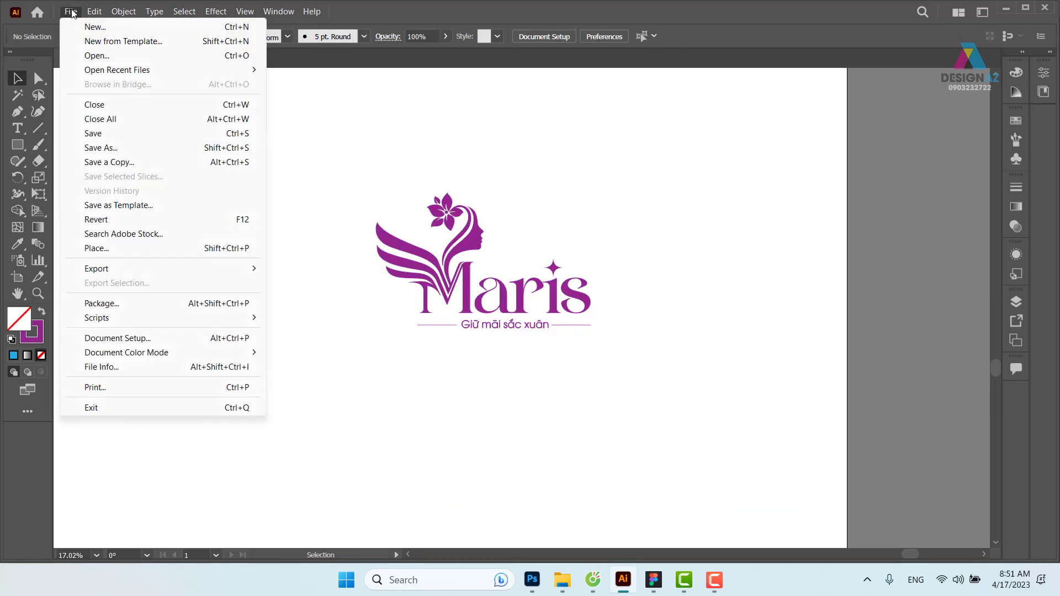
{"action": "mouse_move", "coordinate": [117, 70]}
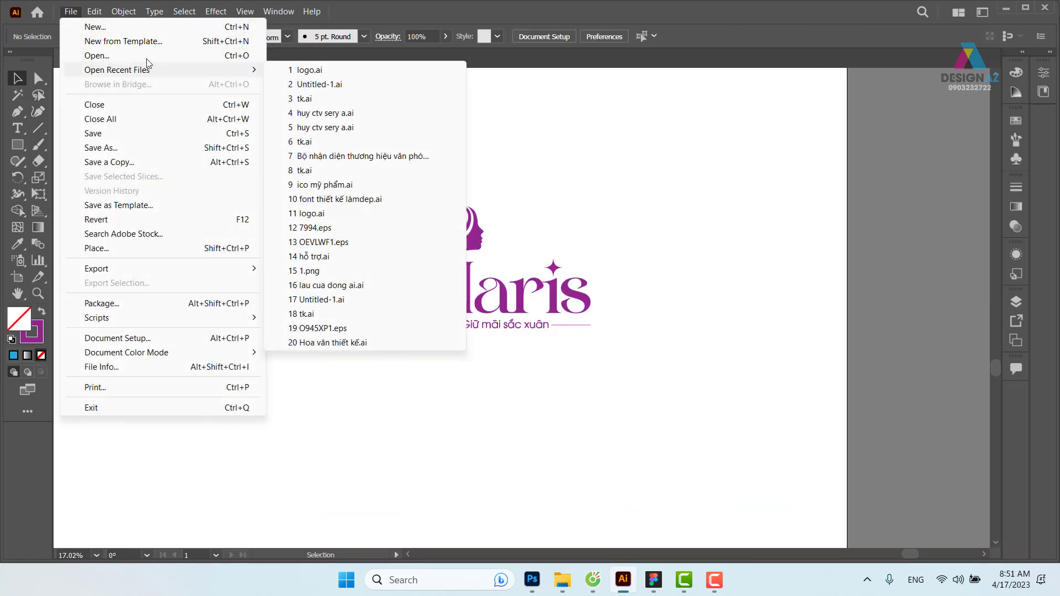
{"action": "left_click", "coordinate": [151, 56]}
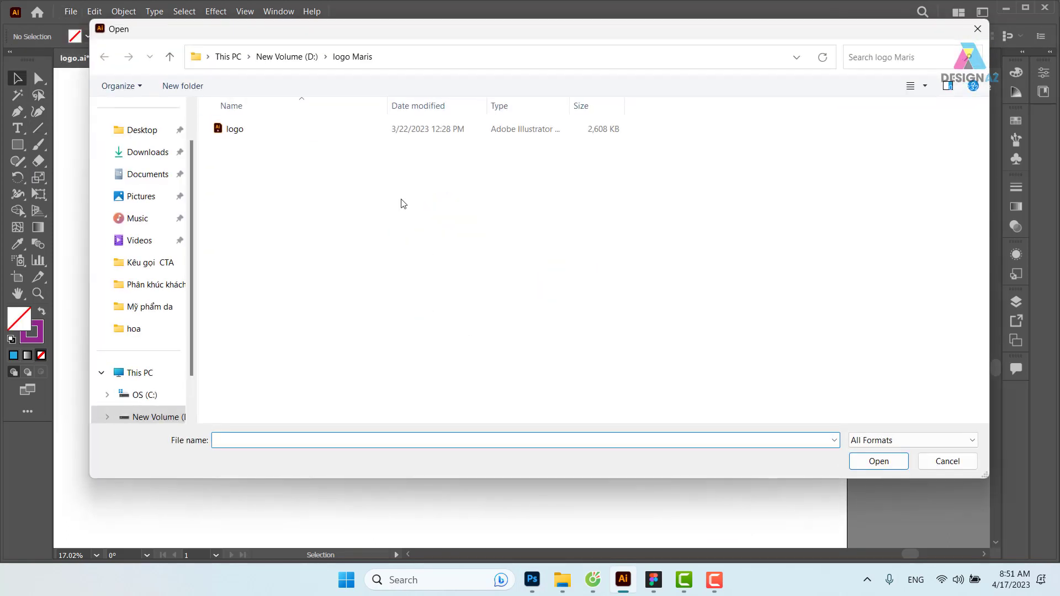
{"action": "left_click", "coordinate": [977, 29]}
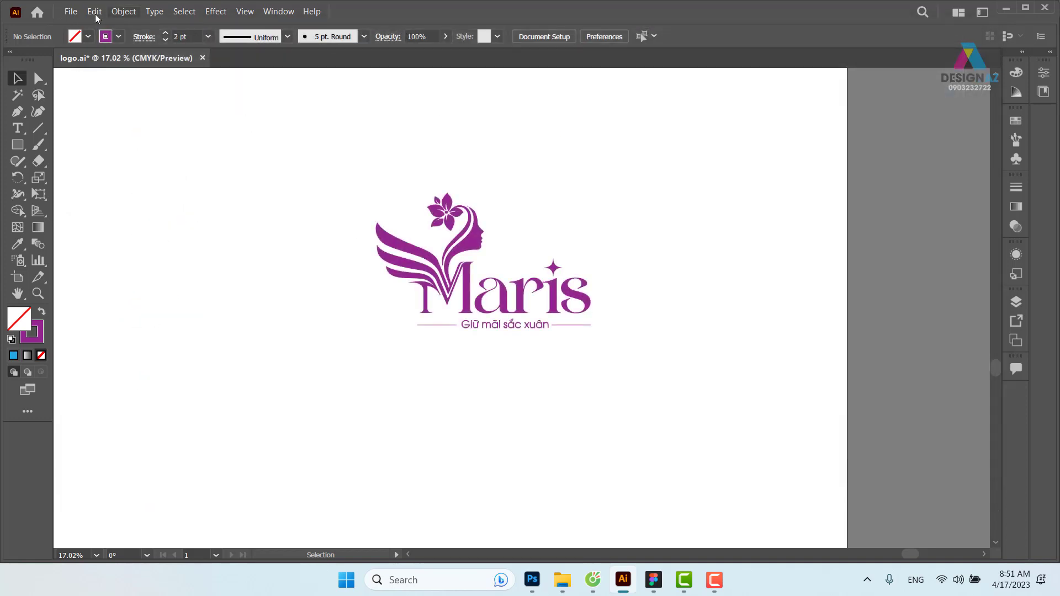
{"action": "left_click", "coordinate": [70, 12]}
{"action": "mouse_move", "coordinate": [117, 69]}
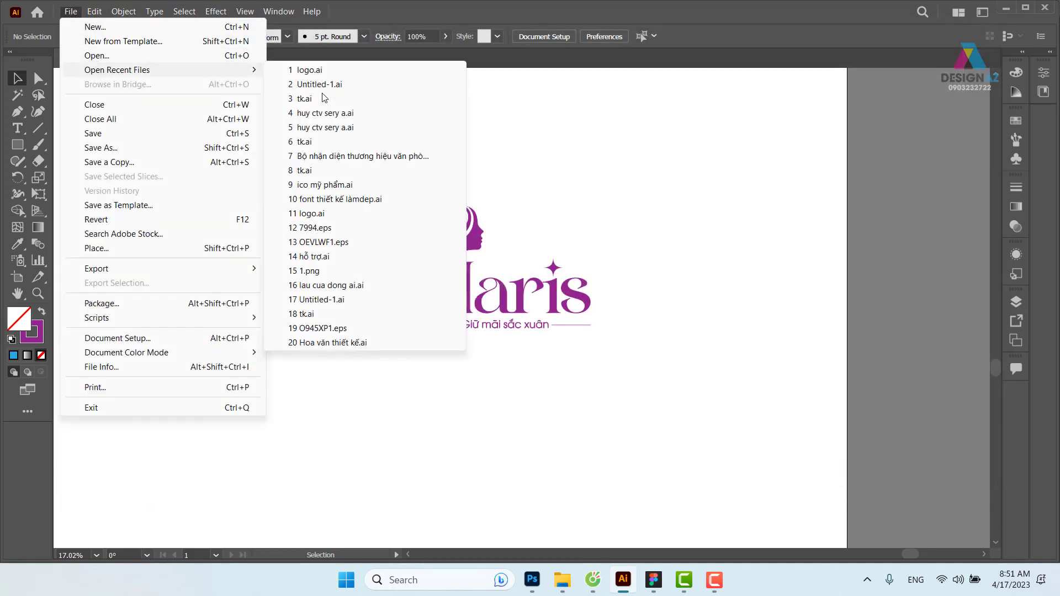
{"action": "left_click", "coordinate": [367, 200]}
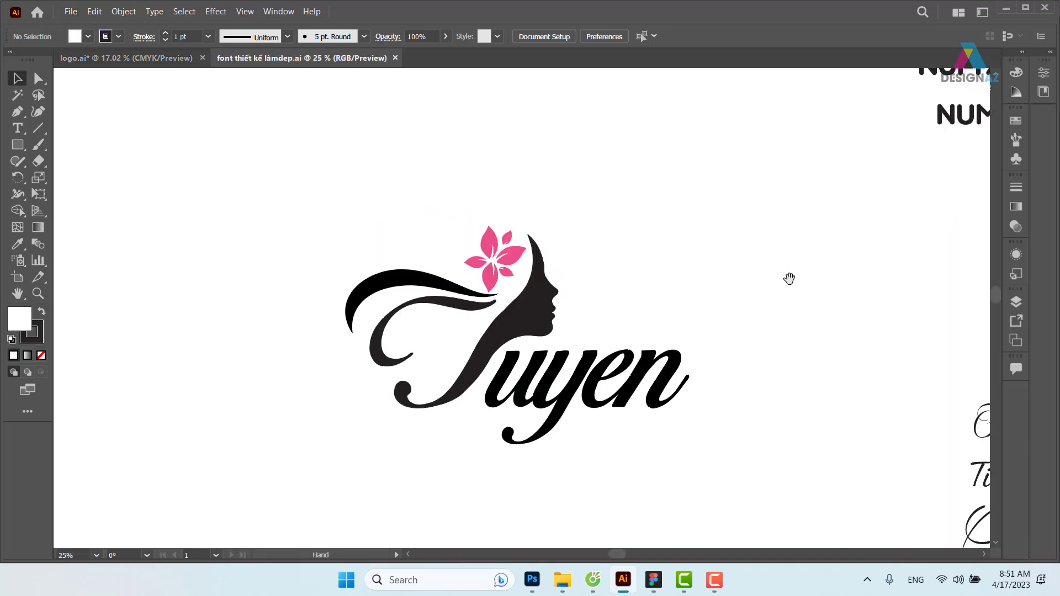
Zoom to the Gondgir samples, look up one sample's font as Satista, then deselect it
{"action": "left_click_drag", "start_coordinate": [789, 279], "coordinate": [285, 229]}
{"action": "mouse_move", "coordinate": [574, 282]}
{"action": "left_mouse_down"}
{"action": "mouse_move", "coordinate": [342, 234]}
{"action": "mouse_move", "coordinate": [477, 257]}
{"action": "left_mouse_up"}
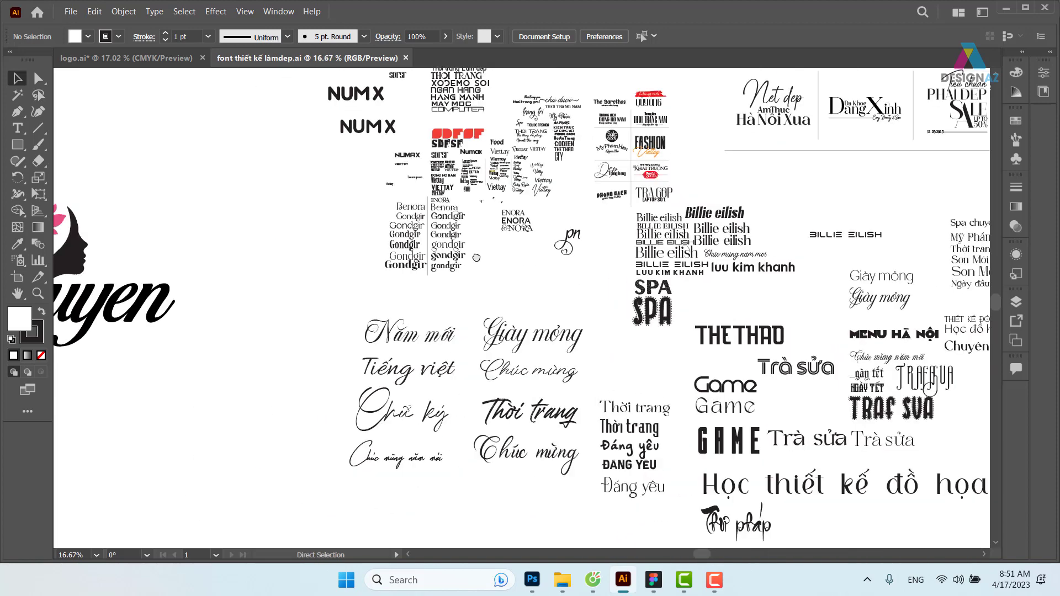
{"action": "key", "text": "ctrl+plus"}
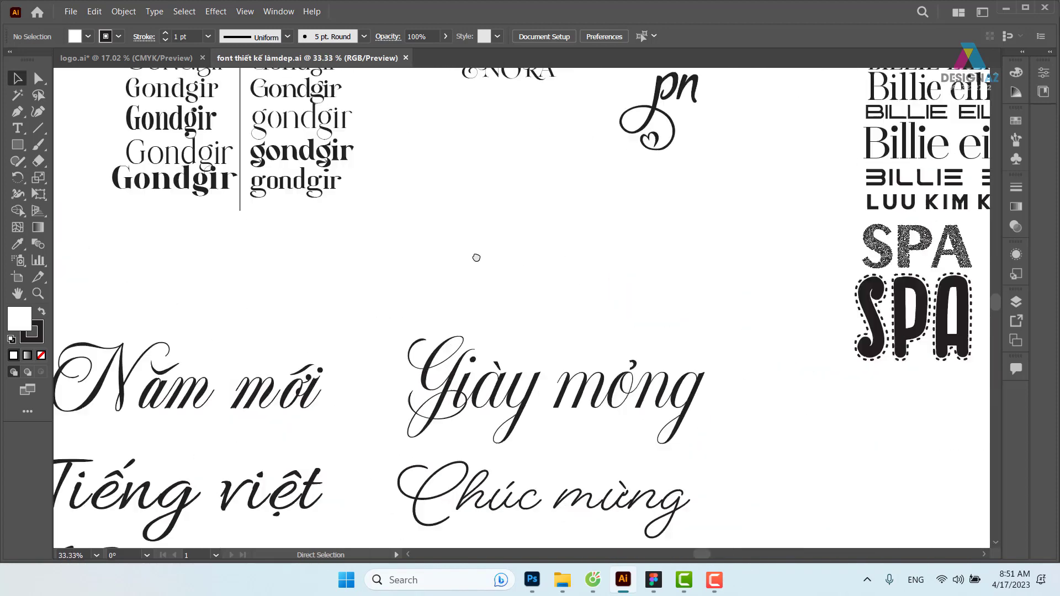
{"action": "mouse_move", "coordinate": [396, 206]}
{"action": "left_mouse_down"}
{"action": "mouse_move", "coordinate": [452, 394]}
{"action": "mouse_move", "coordinate": [574, 364]}
{"action": "left_mouse_up"}
{"action": "key", "text": "ctrl+plus"}
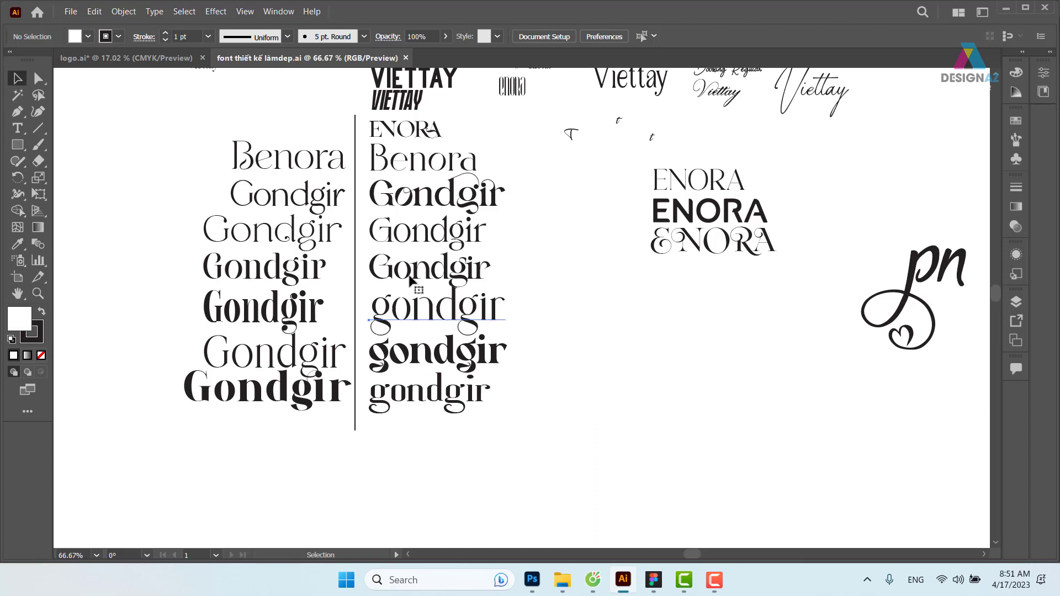
{"action": "left_click", "coordinate": [464, 312]}
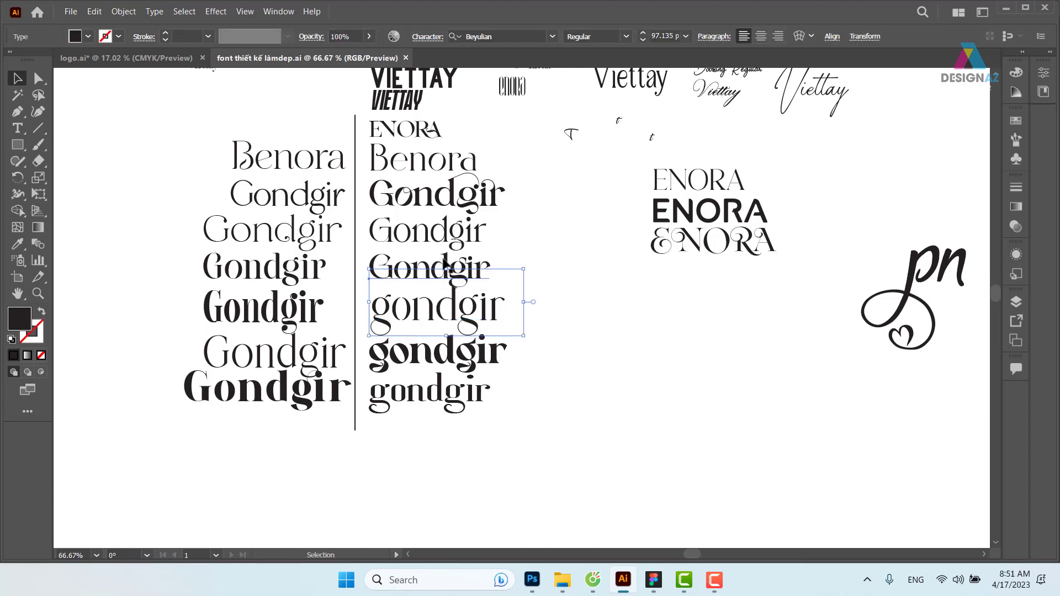
{"action": "left_click", "coordinate": [446, 262]}
{"action": "left_click", "coordinate": [491, 37]}
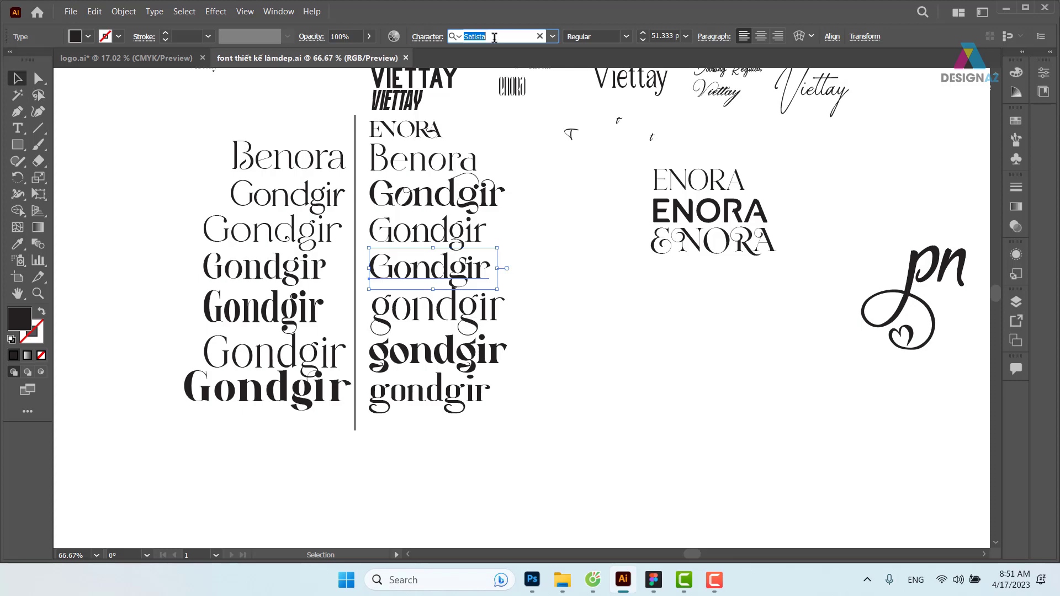
{"action": "left_click", "coordinate": [586, 254]}
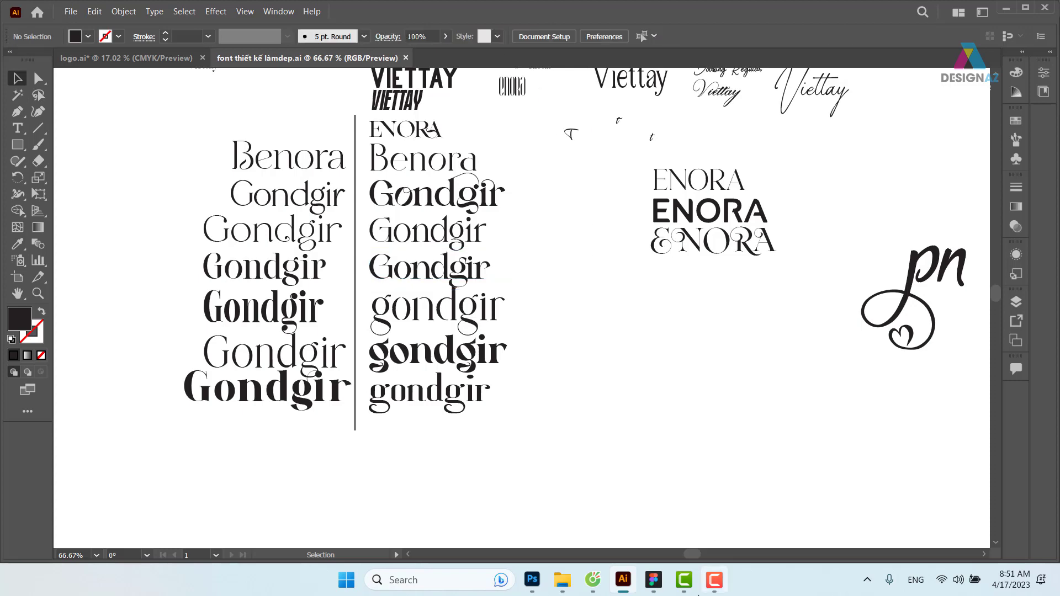
Set the Photoshop 'Qua tăng 7 ngày' headline layer in the Satista font
{"action": "left_click", "coordinate": [532, 580]}
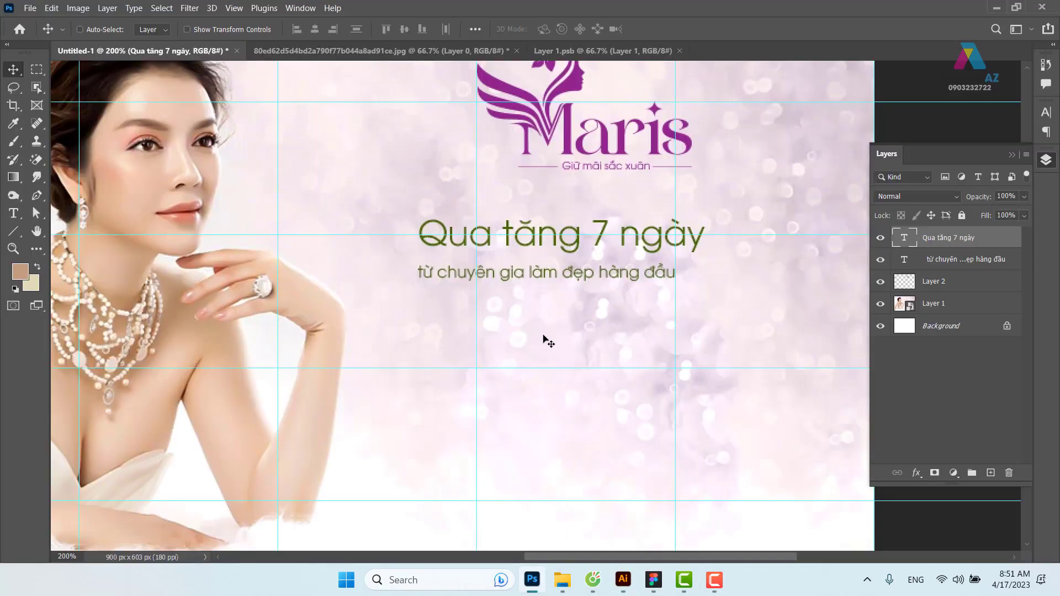
{"action": "right_click", "coordinate": [500, 238]}
{"action": "left_click", "coordinate": [520, 249]}
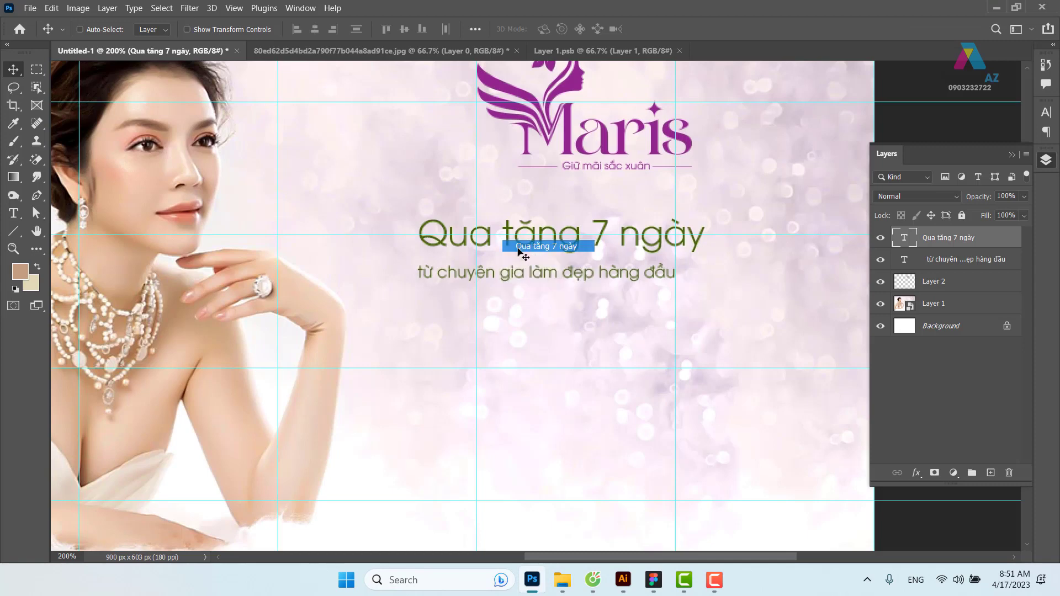
{"action": "key", "text": "t"}
{"action": "left_click", "coordinate": [170, 29]}
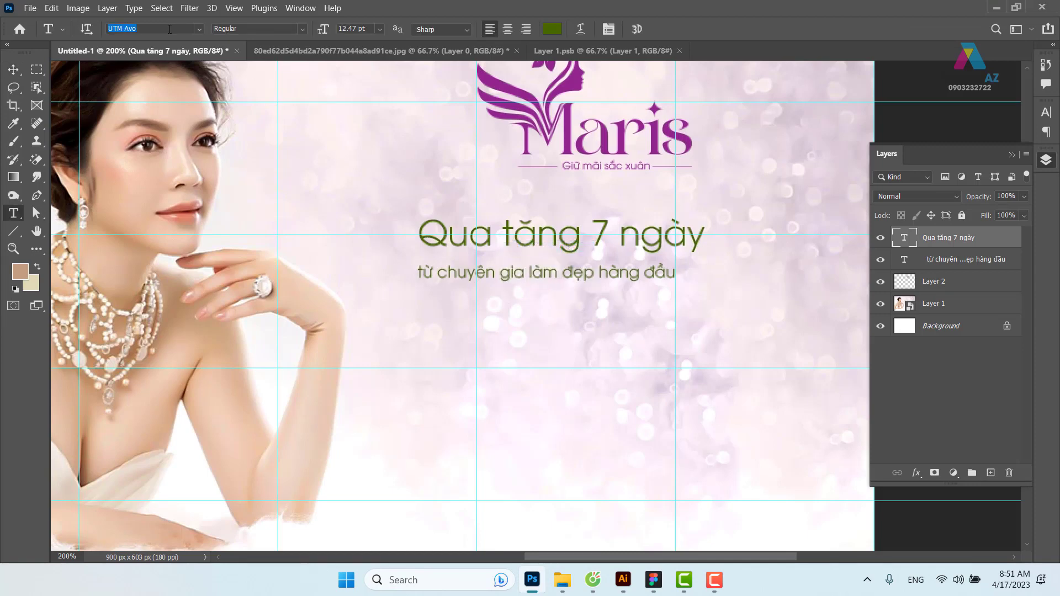
{"action": "type", "text": "Satista"}
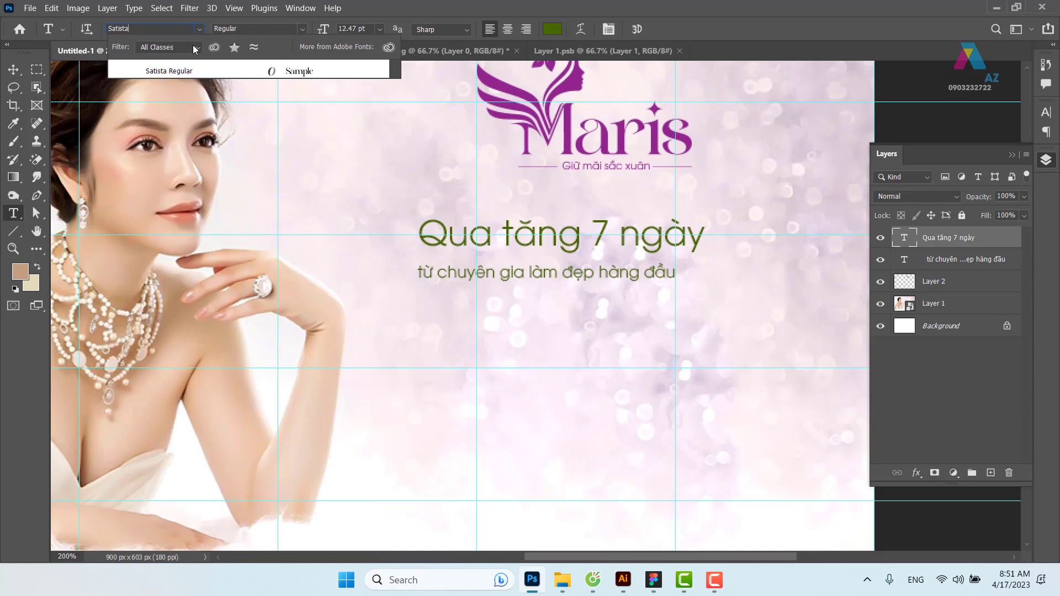
{"action": "left_click", "coordinate": [176, 71]}
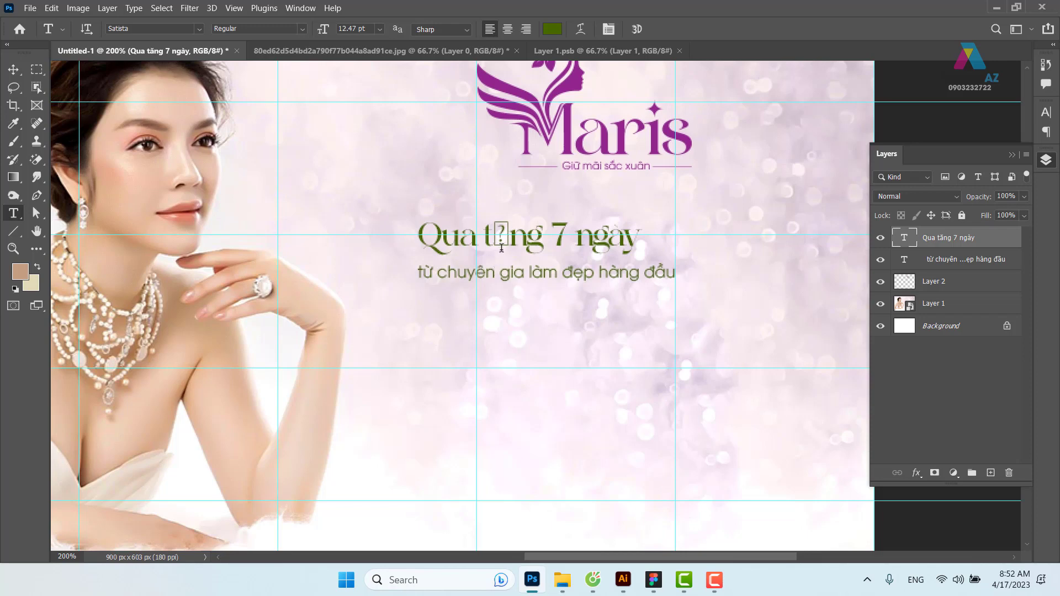
Retype the headline's broken second word as 'Tang' and commit the text
{"action": "left_click_drag", "start_coordinate": [492, 237], "coordinate": [509, 240]}
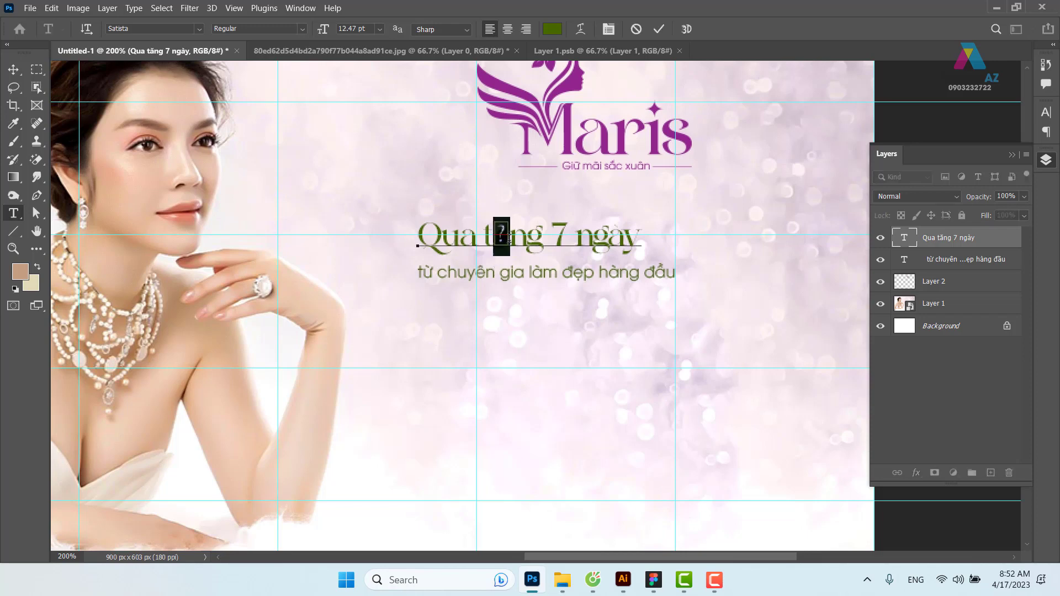
{"action": "type", "text": "a"}
{"action": "type", "text": "w"}
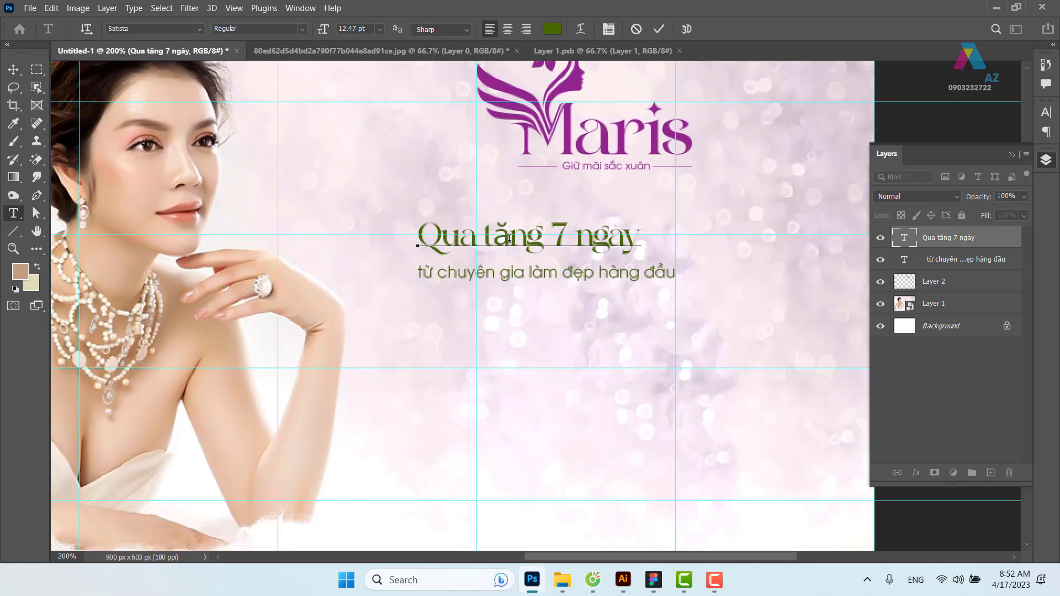
{"action": "key", "text": "BackSpace"}
{"action": "key", "text": "BackSpace"}
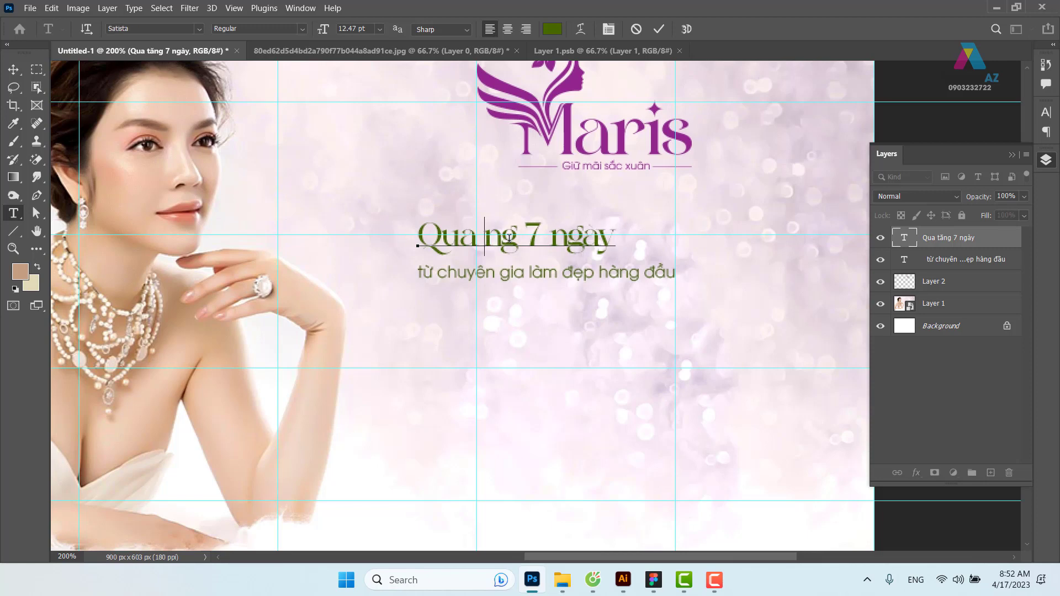
{"action": "type", "text": "Taw"}
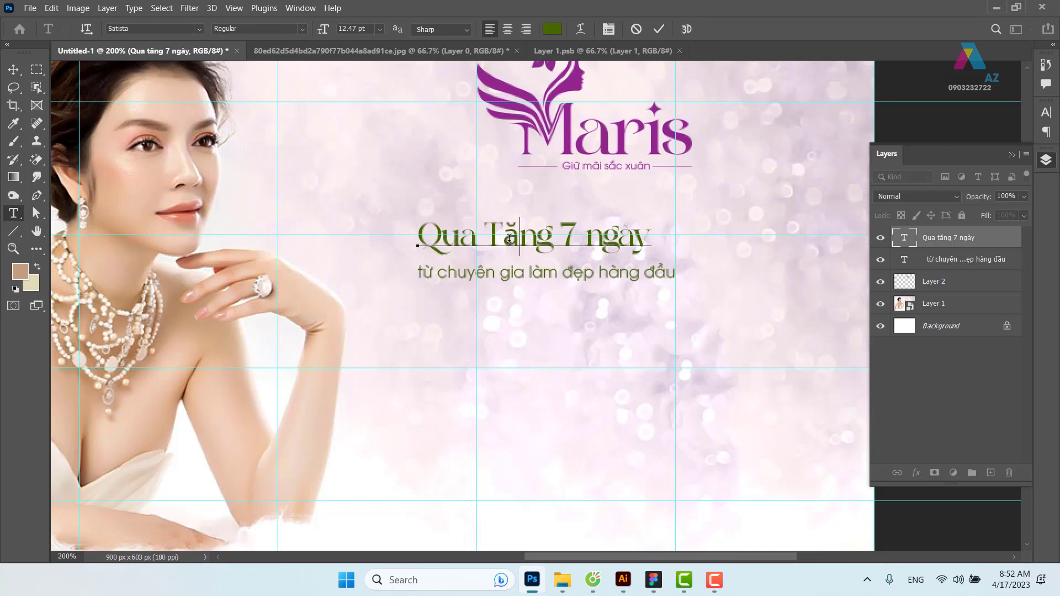
{"action": "key", "text": "BackSpace"}
{"action": "type", "text": "a"}
{"action": "key", "text": "BackSpace"}
{"action": "key", "text": "BackSpace"}
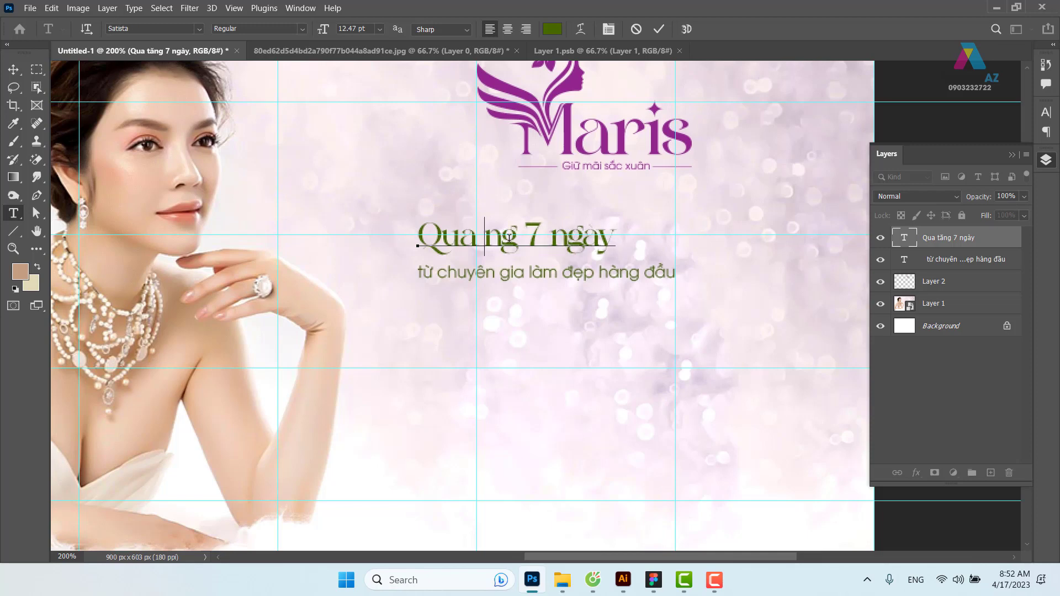
{"action": "type", "text": "Ta"}
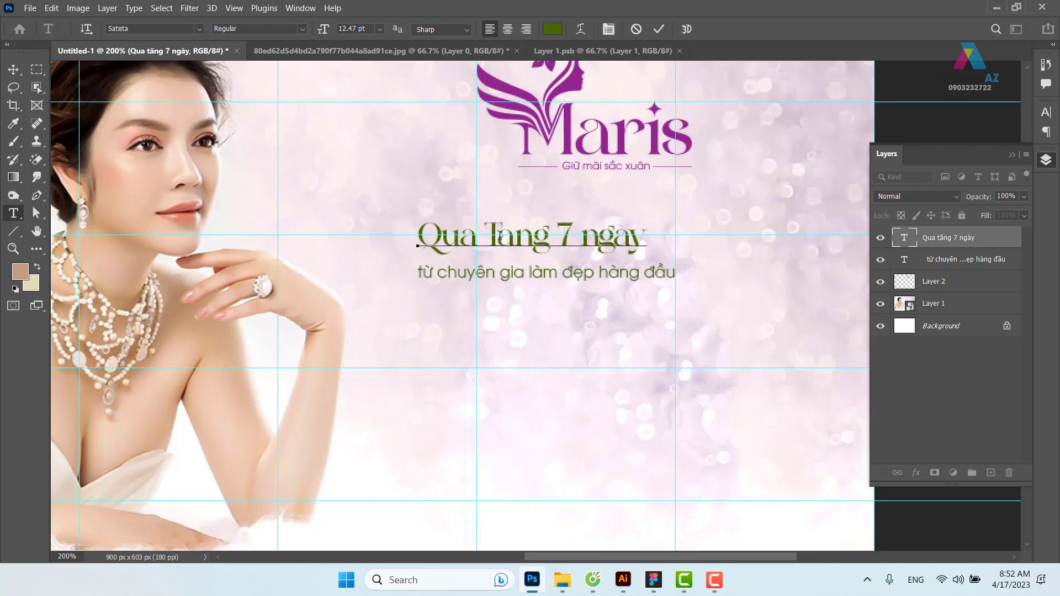
{"action": "left_click", "coordinate": [13, 69]}
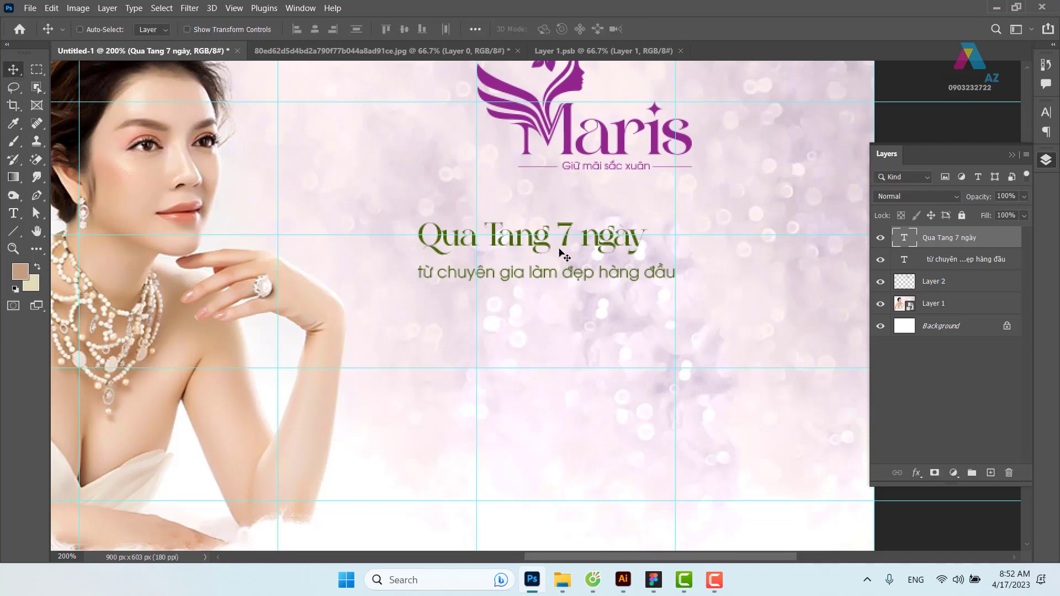
Scale the 'Qua Tang 7 ngày' headline up to about 171% and shift it slightly left
{"action": "left_click_drag", "start_coordinate": [561, 255], "coordinate": [575, 253]}
{"action": "key", "text": "ctrl+t"}
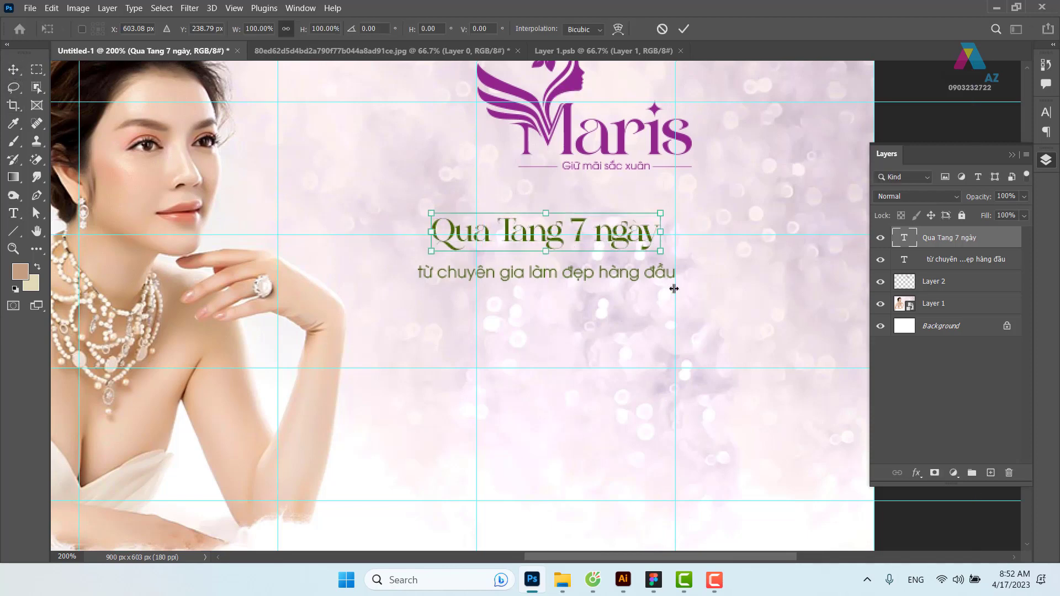
{"action": "left_click_drag", "start_coordinate": [657, 254], "coordinate": [806, 313]}
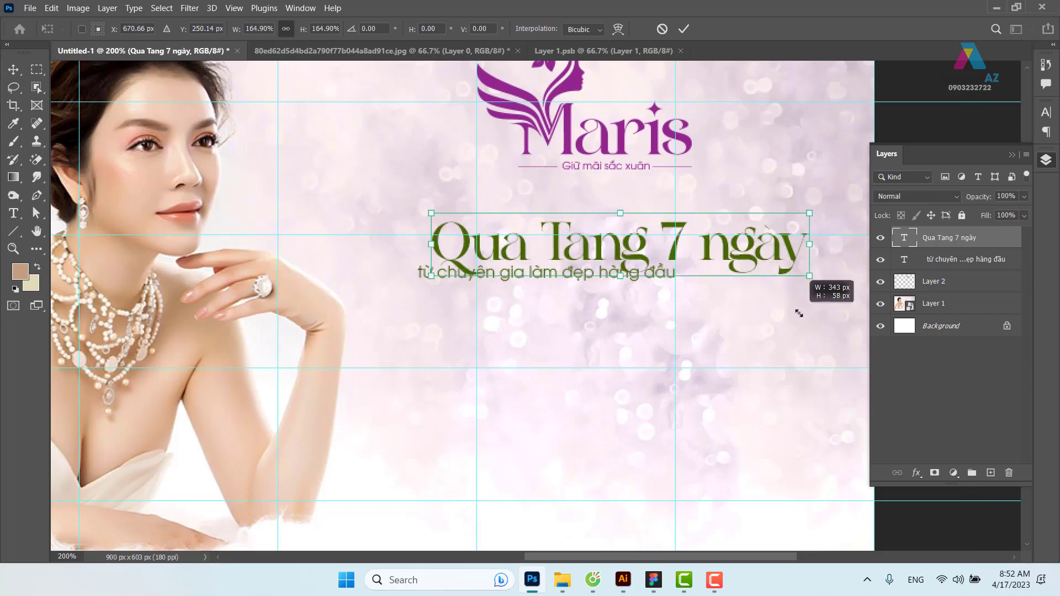
{"action": "left_click_drag", "start_coordinate": [807, 313], "coordinate": [812, 315]}
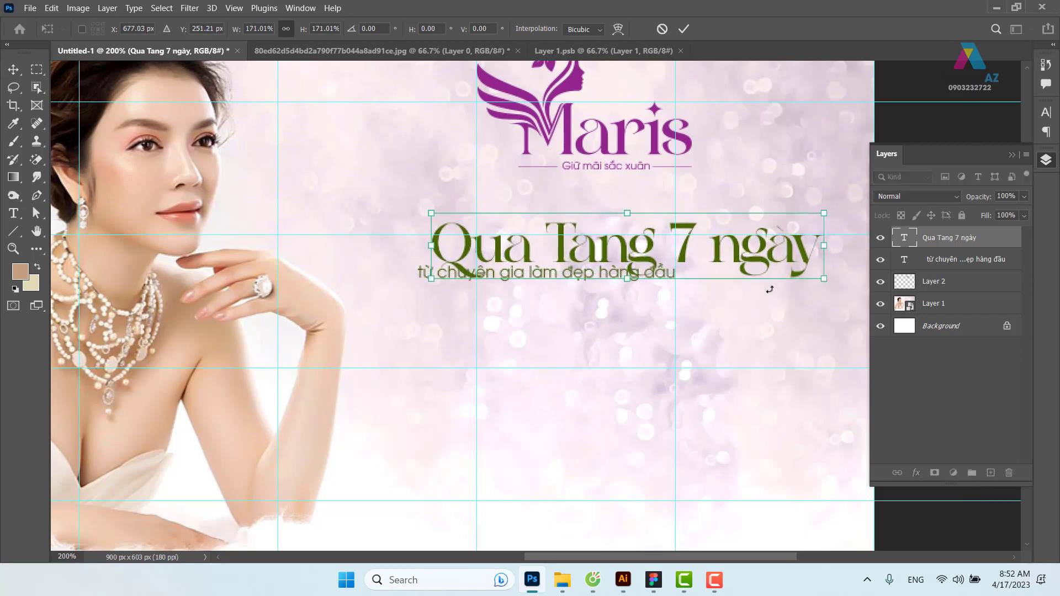
{"action": "mouse_move", "coordinate": [750, 263]}
{"action": "left_mouse_down"}
{"action": "mouse_move", "coordinate": [721, 273]}
{"action": "mouse_move", "coordinate": [733, 273]}
{"action": "left_mouse_up"}
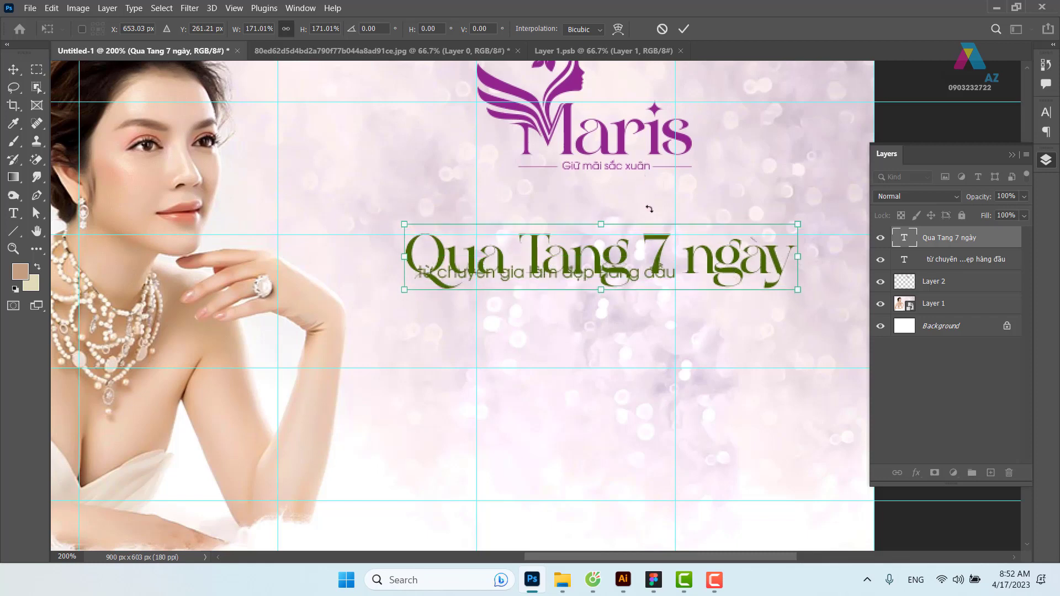
{"action": "key", "text": "Return"}
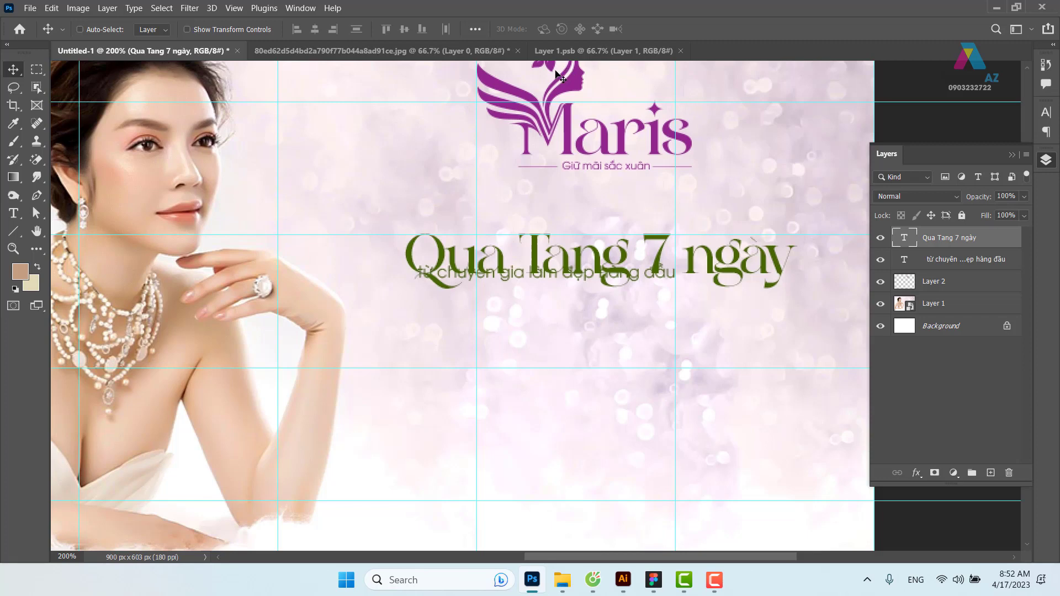
Recolour the headline text pink (#d953a8) by adjusting the hue in the text colour picker
{"action": "key", "text": "t"}
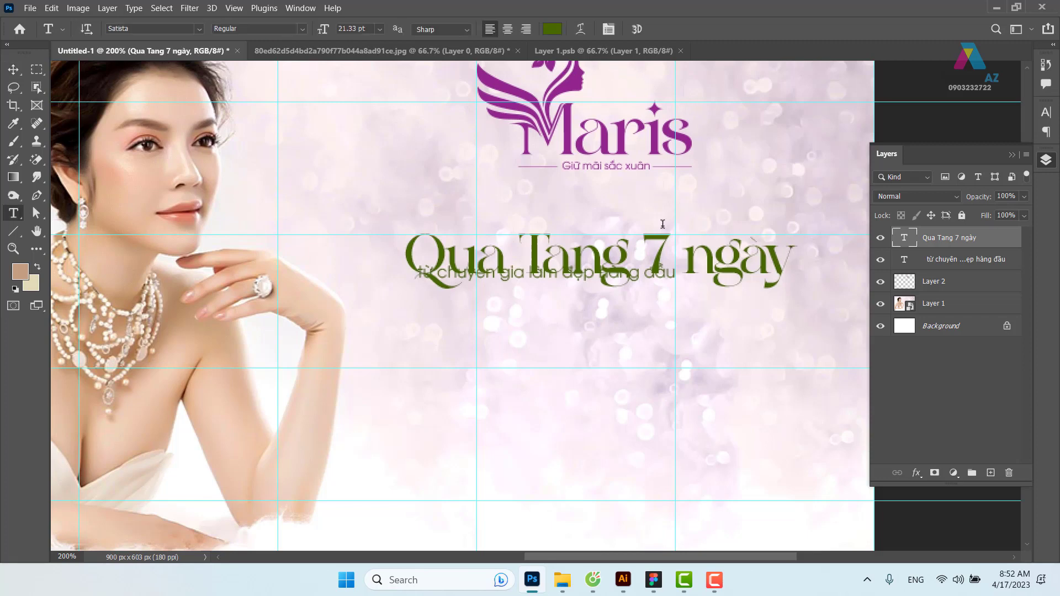
{"action": "left_click", "coordinate": [559, 29]}
{"action": "left_click", "coordinate": [582, 72]}
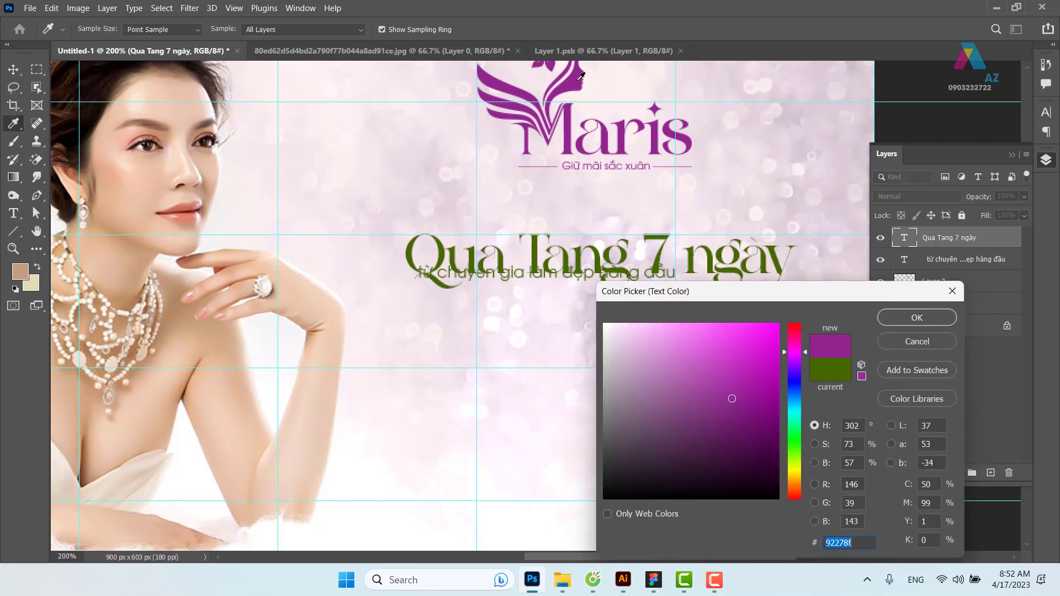
{"action": "left_click_drag", "start_coordinate": [803, 353], "coordinate": [795, 500]}
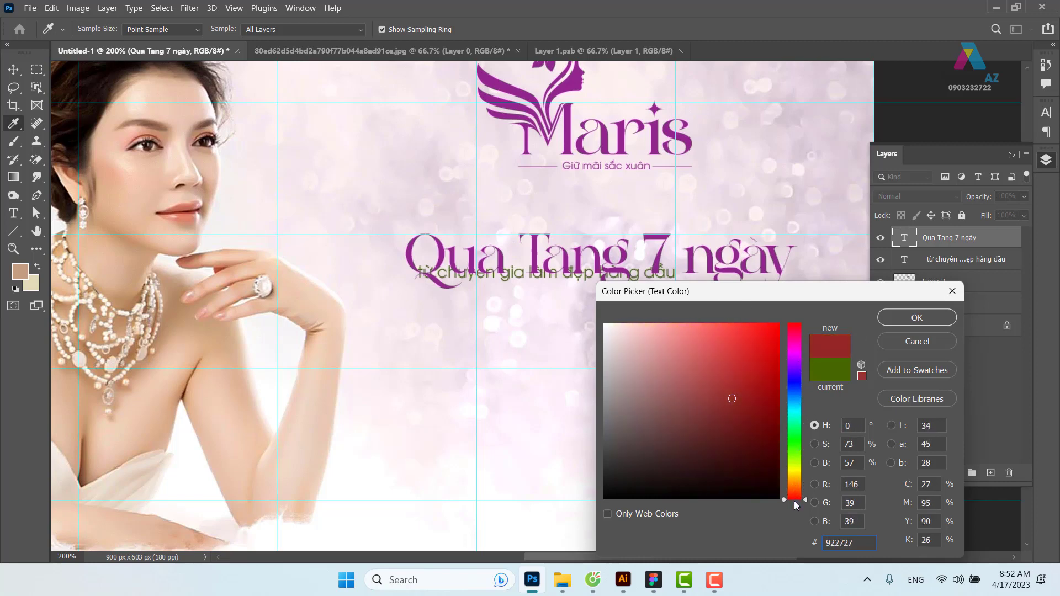
{"action": "left_click_drag", "start_coordinate": [724, 382], "coordinate": [711, 350]}
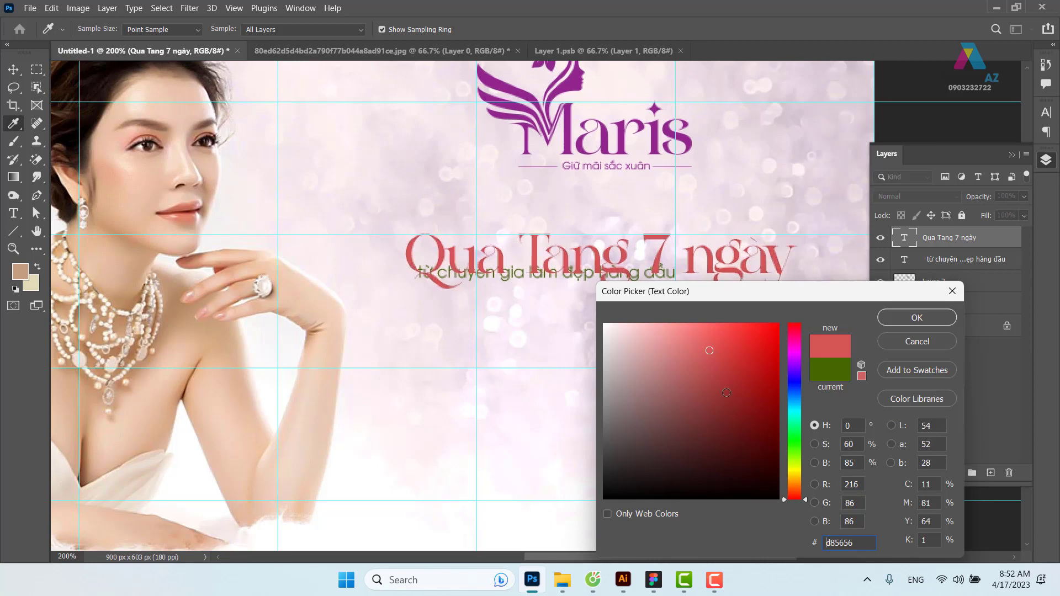
{"action": "left_click_drag", "start_coordinate": [793, 497], "coordinate": [794, 343]}
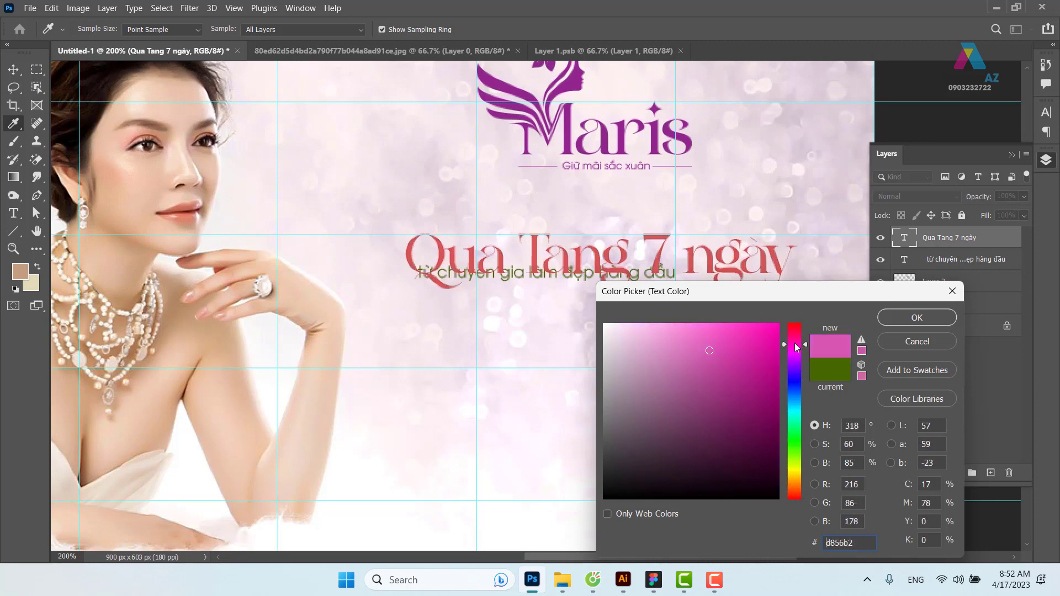
{"action": "left_click_drag", "start_coordinate": [710, 350], "coordinate": [715, 349]}
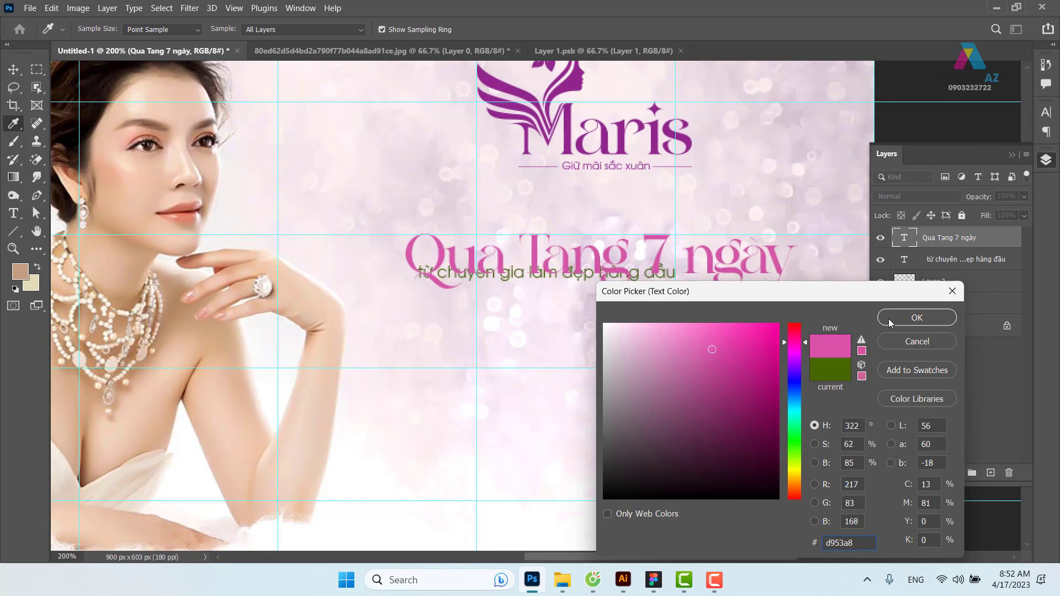
{"action": "left_click", "coordinate": [916, 317]}
{"action": "left_click", "coordinate": [13, 69]}
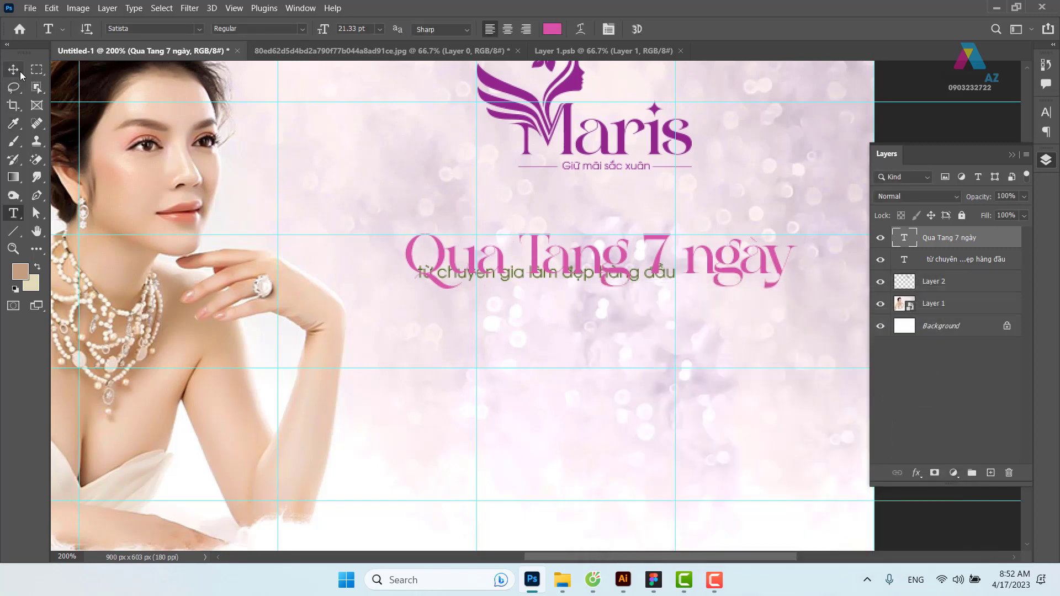
Select the 'từ chuyên gia làm đẹp hàng đầu' subline layer and move it below the enlarged headline
{"action": "right_click", "coordinate": [525, 274]}
{"action": "left_click", "coordinate": [533, 283]}
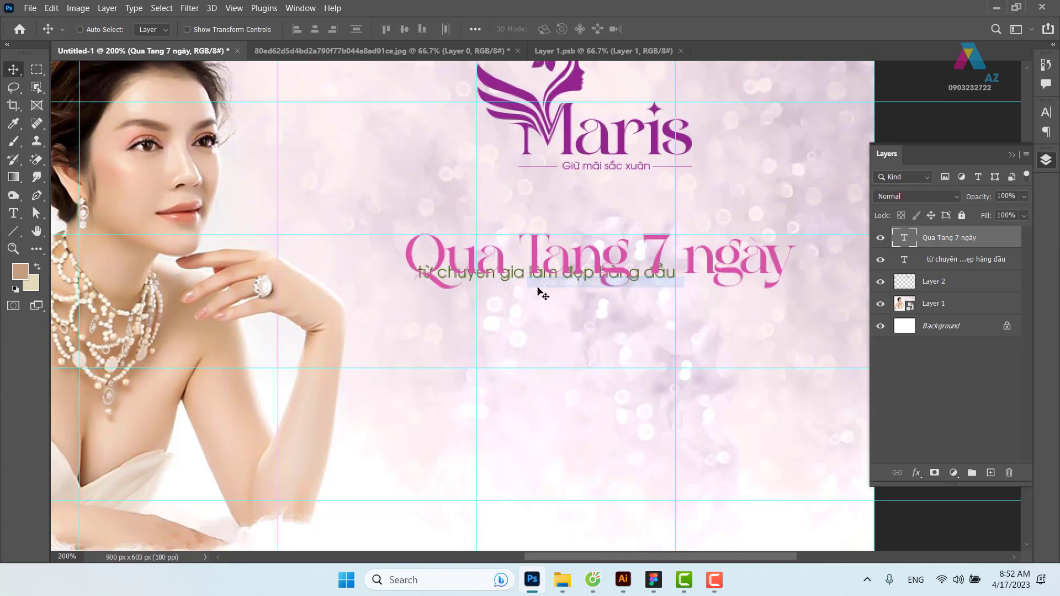
{"action": "right_click", "coordinate": [522, 276]}
{"action": "left_click", "coordinate": [547, 294]}
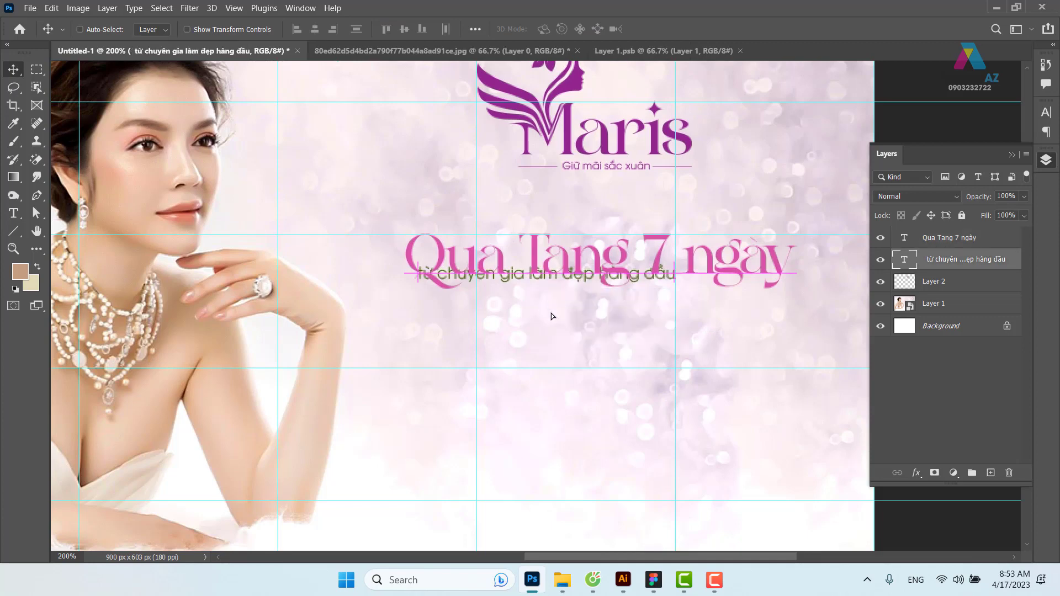
{"action": "left_click_drag", "start_coordinate": [550, 297], "coordinate": [583, 319]}
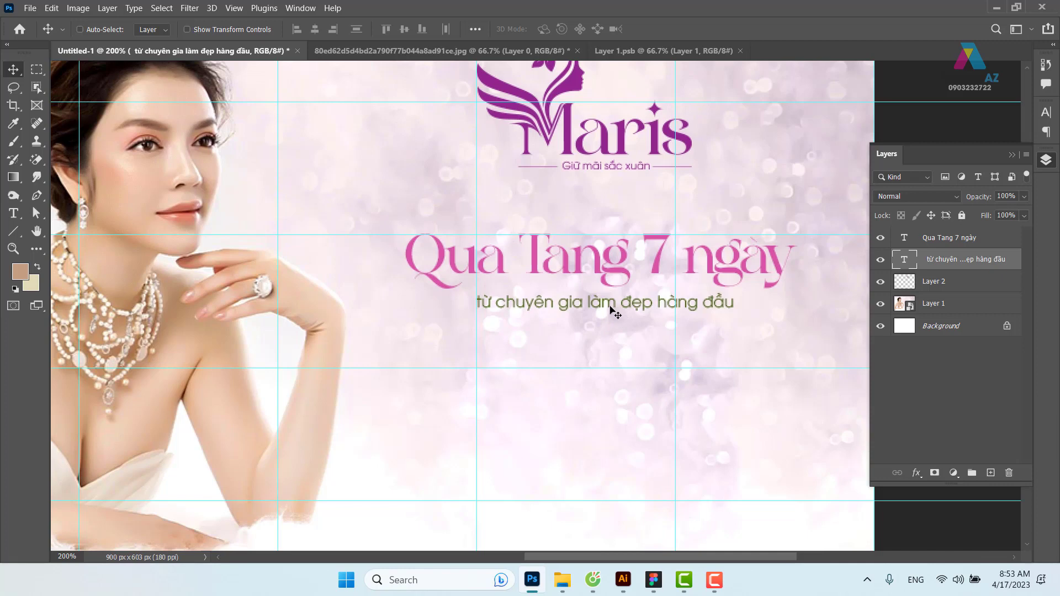
Sample the headline's pink as the subline's text colour
{"action": "key", "text": "t"}
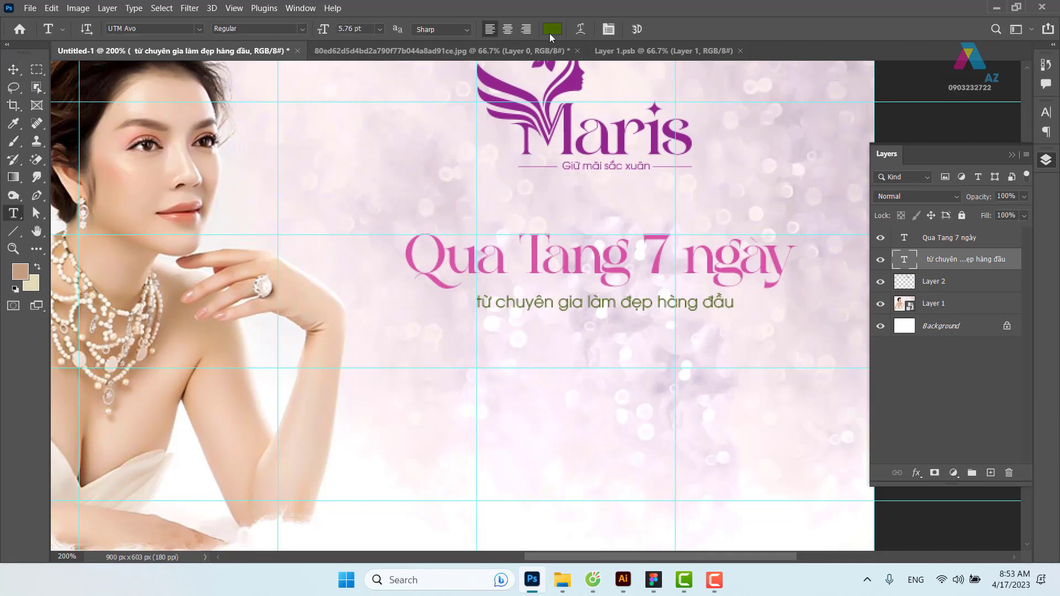
{"action": "left_click", "coordinate": [549, 30]}
{"action": "left_click", "coordinate": [478, 254]}
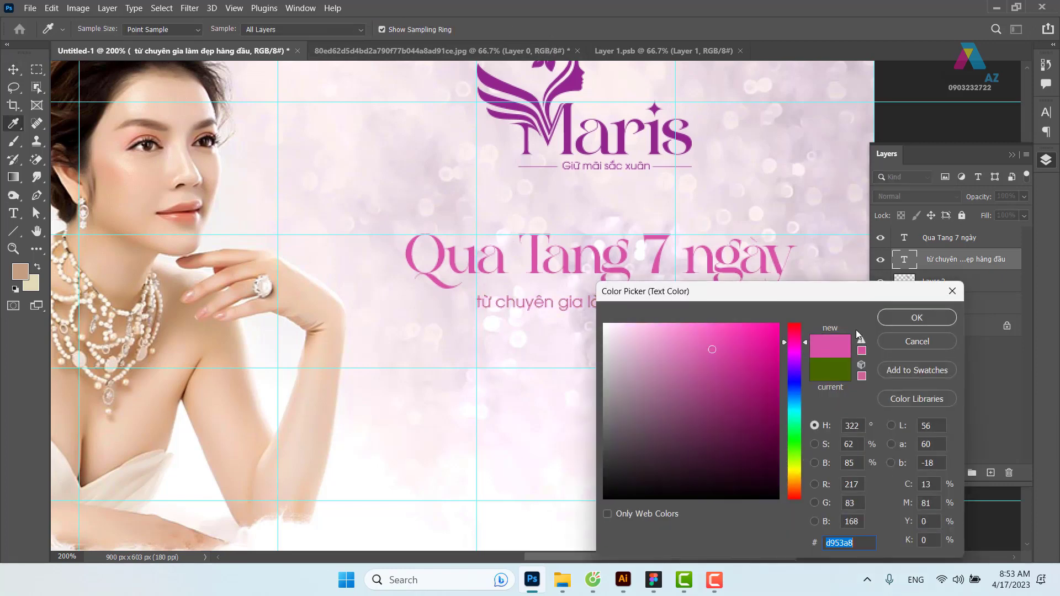
Apply the pink colour to the subline and capitalise its first letter to 'T'
{"action": "left_click", "coordinate": [904, 319]}
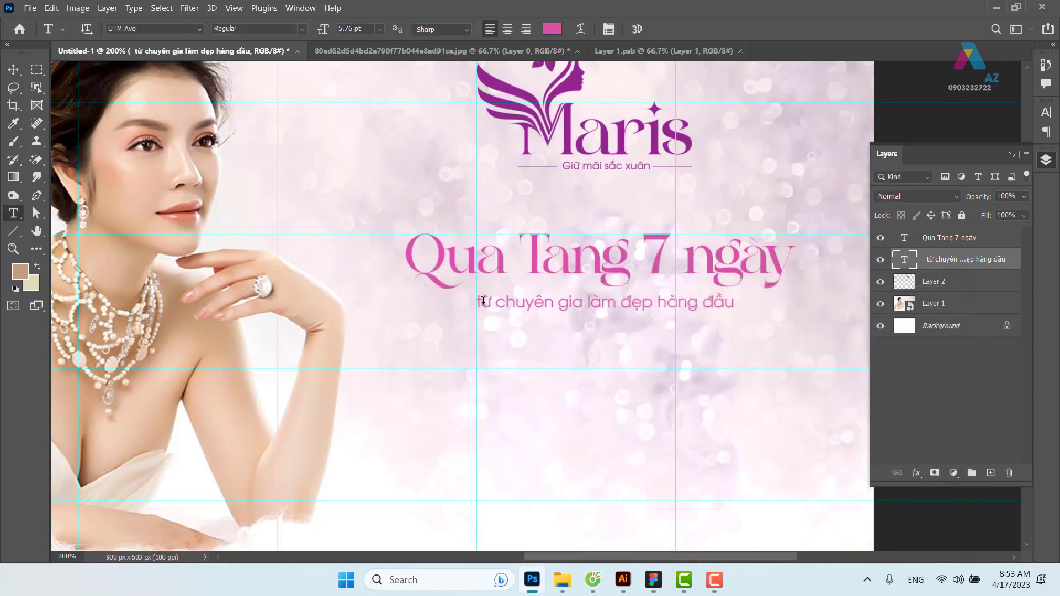
{"action": "left_click_drag", "start_coordinate": [482, 303], "coordinate": [467, 303]}
{"action": "type", "text": "T"}
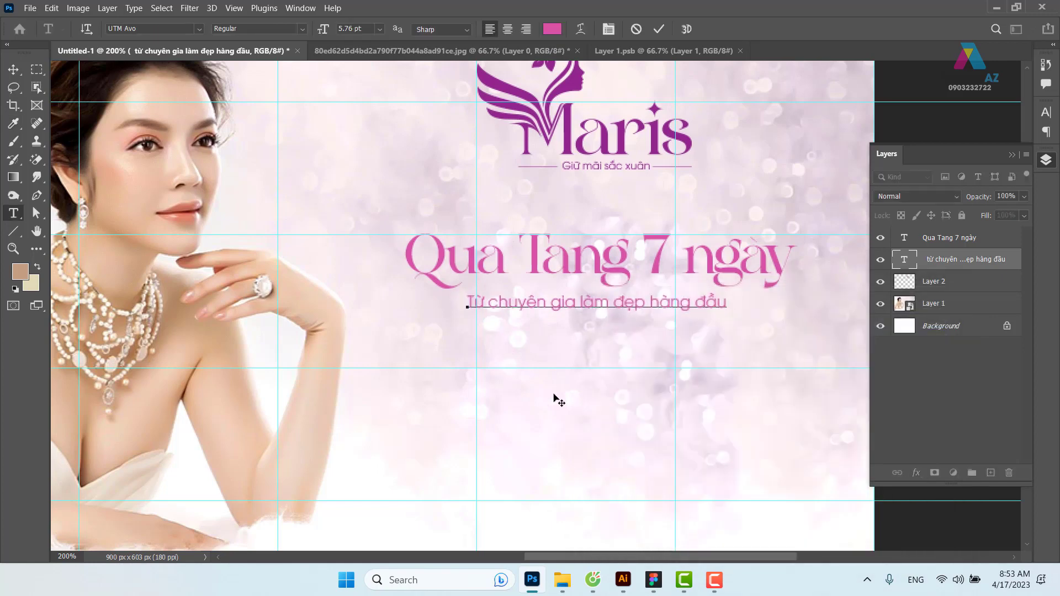
{"action": "left_click", "coordinate": [13, 69]}
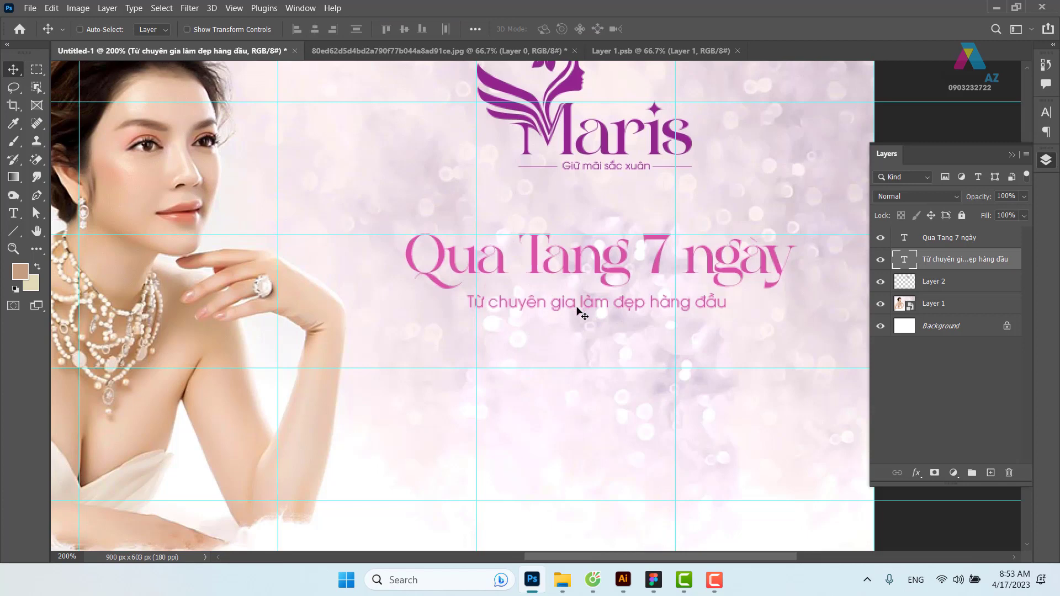
Shift the subline left, enlarge it to about 142%, and nudge it up under the headline
{"action": "left_click_drag", "start_coordinate": [579, 309], "coordinate": [522, 307]}
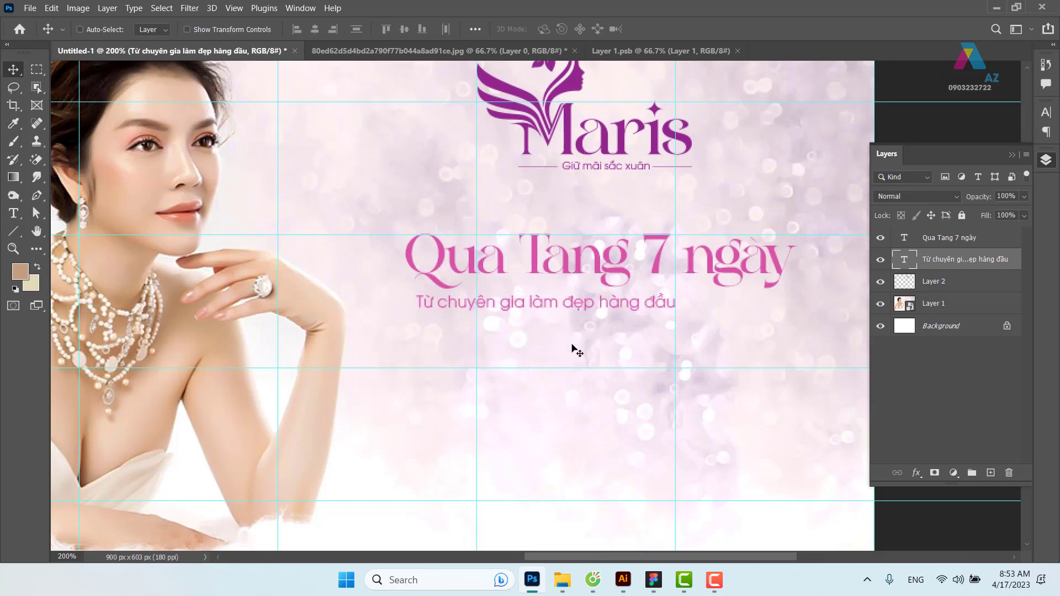
{"action": "key", "text": "ctrl+t"}
{"action": "left_click_drag", "start_coordinate": [676, 311], "coordinate": [797, 343]}
{"action": "key", "text": "Return"}
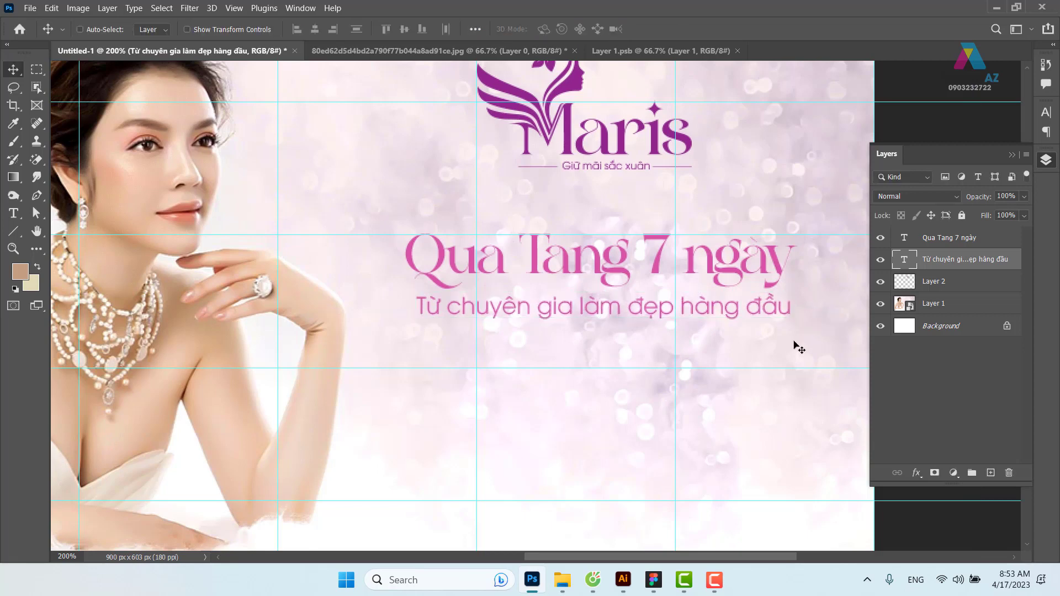
{"action": "left_click_drag", "start_coordinate": [645, 309], "coordinate": [643, 308]}
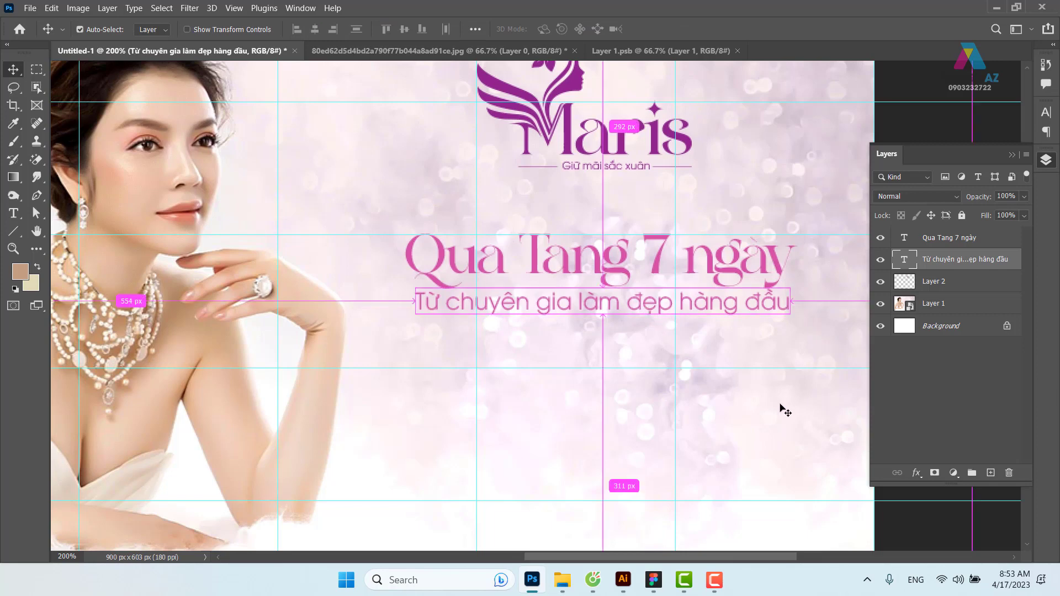
{"action": "key", "text": "ctrl+minus"}
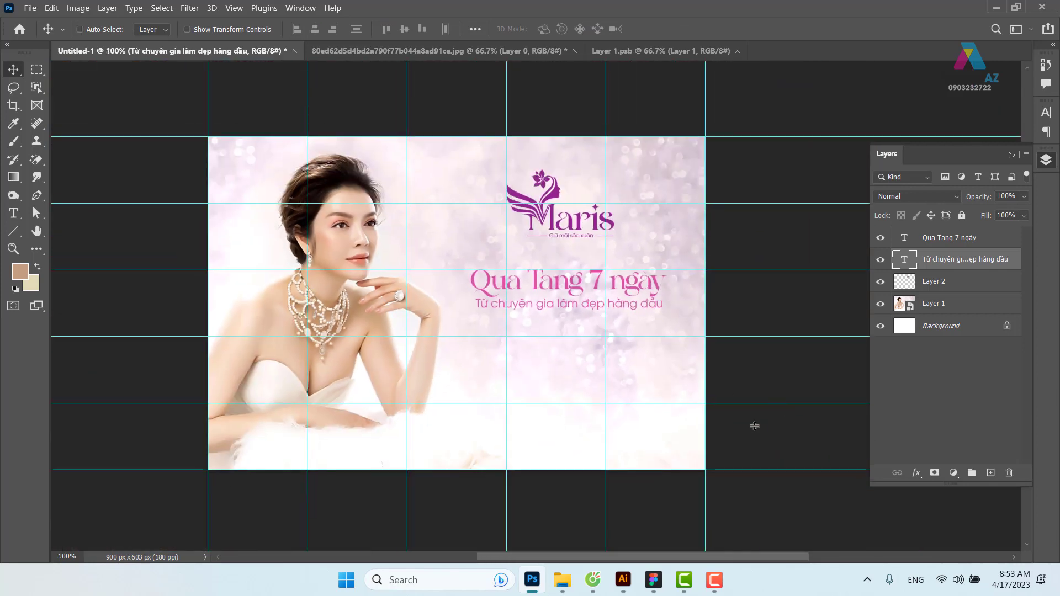
Hide the guides, raise the subline layer above the headline, and nudge it 2 px left
{"action": "key", "text": "ctrl+semicolon"}
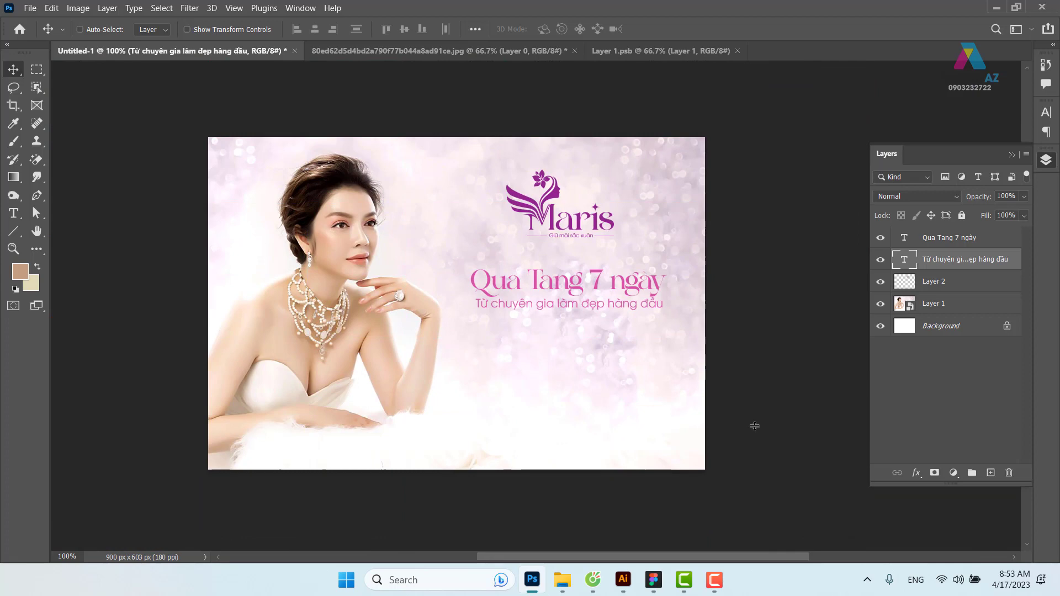
{"action": "key", "text": "ctrl+bracketright"}
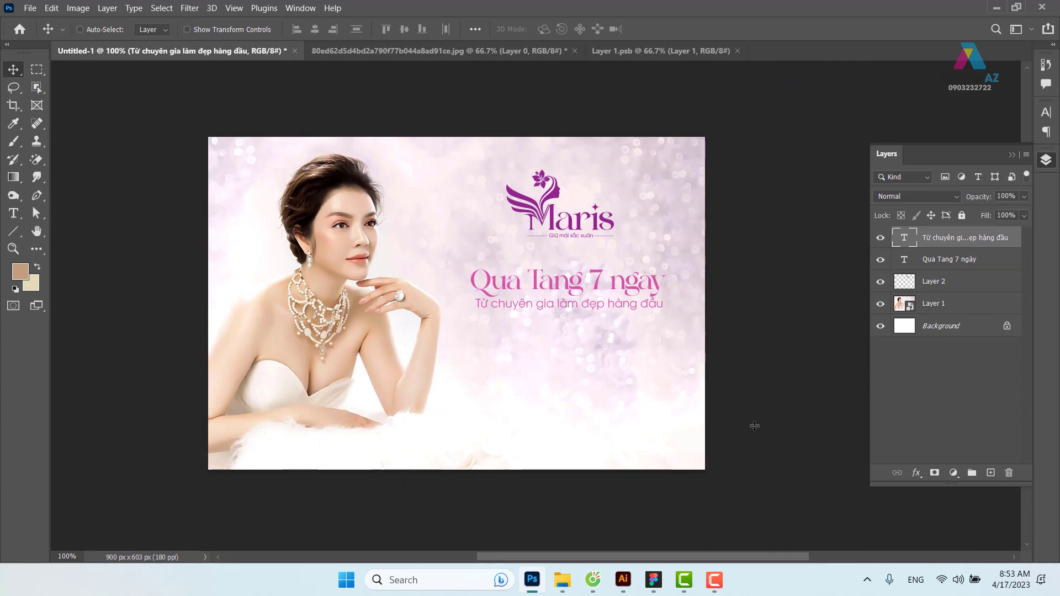
{"action": "key", "text": "ctrl"}
{"action": "key", "text": "ctrl+plus"}
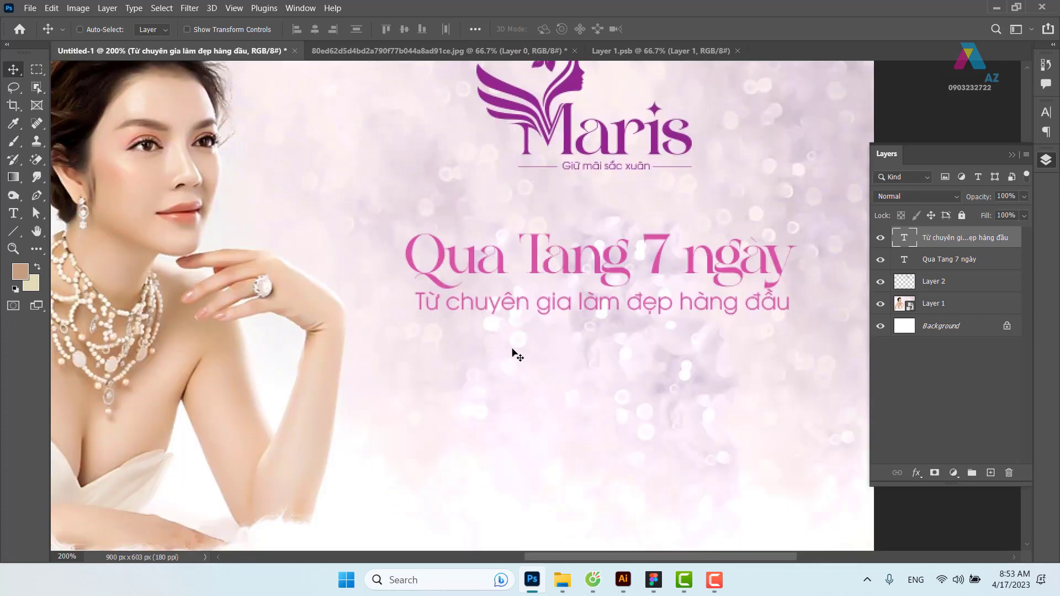
{"action": "right_click", "coordinate": [532, 308]}
{"action": "left_click", "coordinate": [591, 307]}
{"action": "key", "text": "Left"}
{"action": "key", "text": "Left"}
{"action": "key", "text": "Left"}
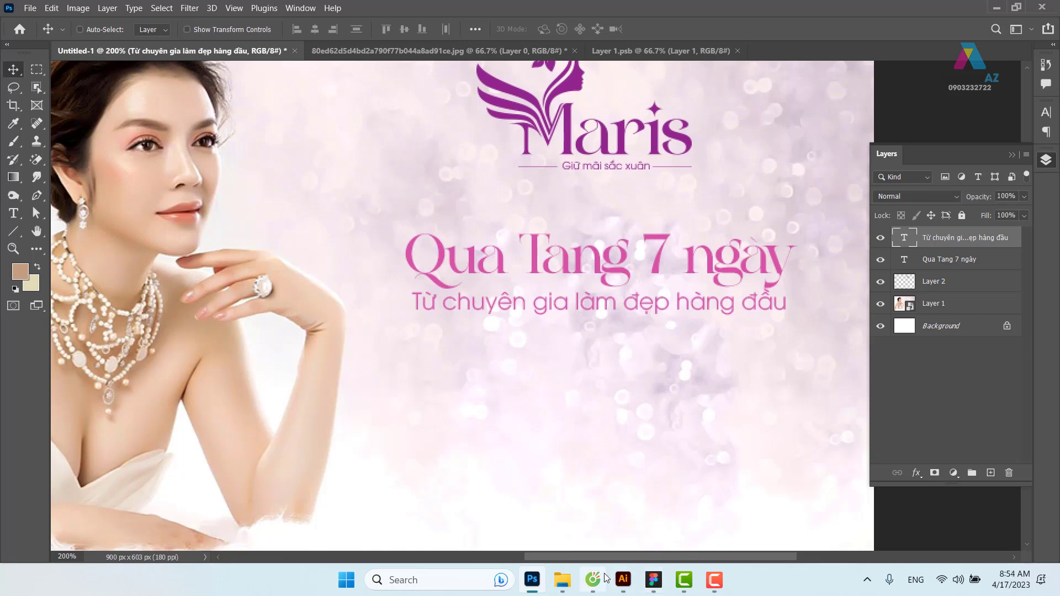
{"action": "left_click", "coordinate": [653, 580]}
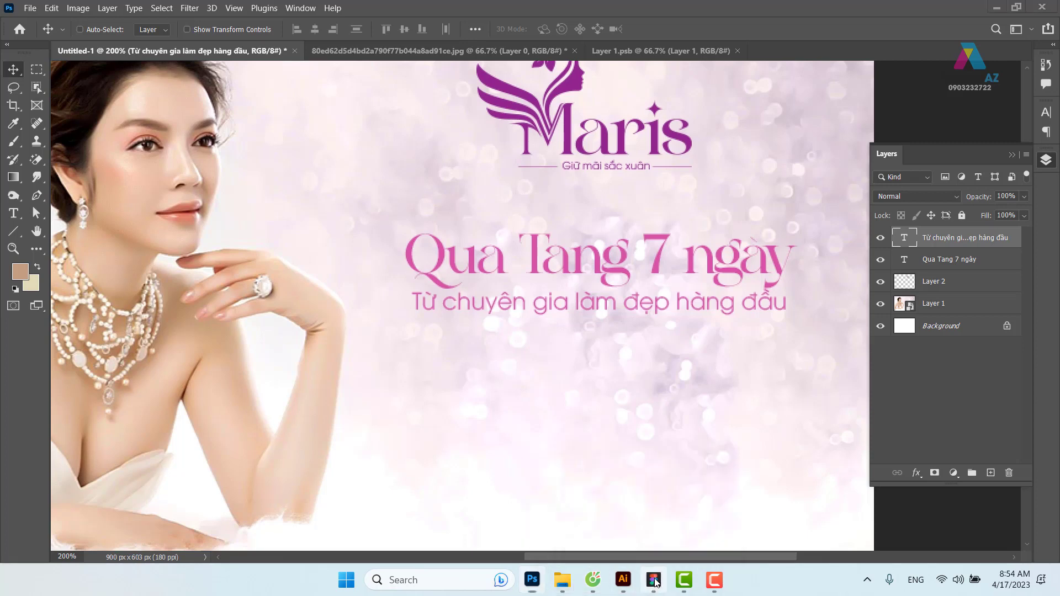
{"action": "left_click", "coordinate": [596, 261]}
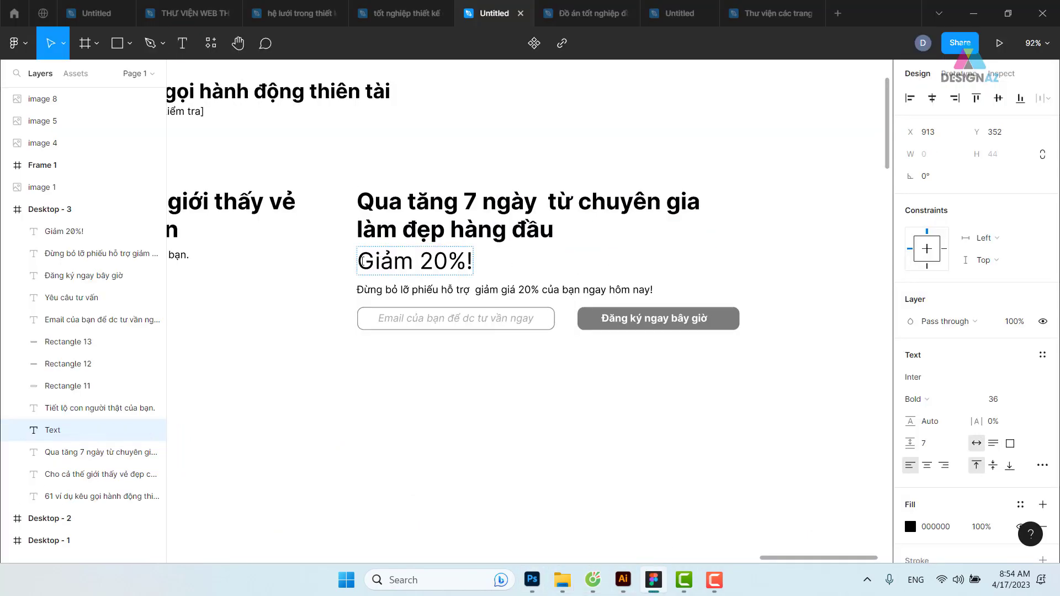
{"action": "double_click", "coordinate": [413, 262]}
{"action": "left_click_drag", "start_coordinate": [413, 262], "coordinate": [474, 263]}
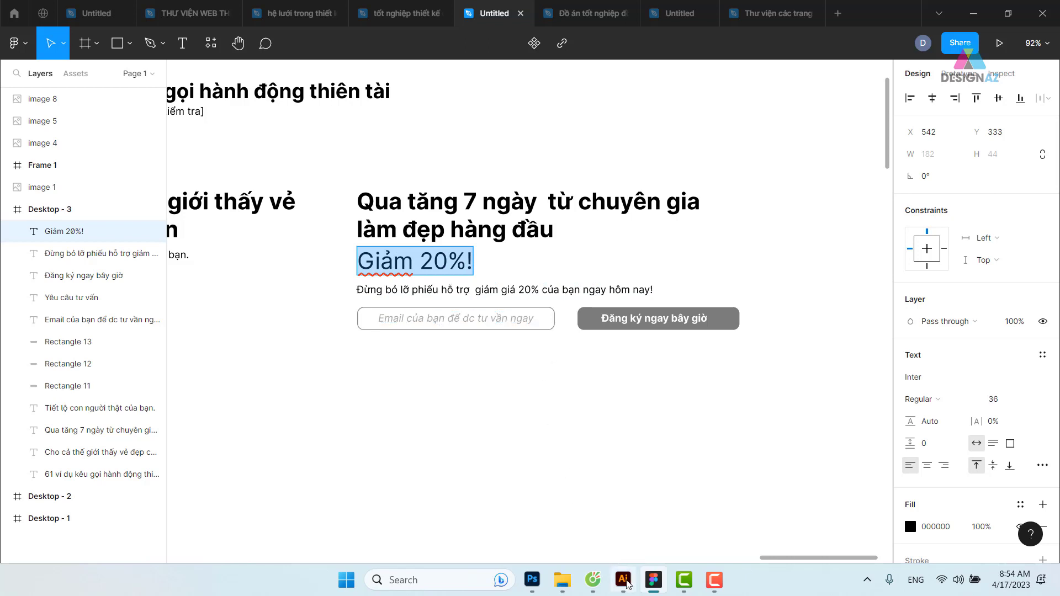
{"action": "mouse_move", "coordinate": [623, 580]}
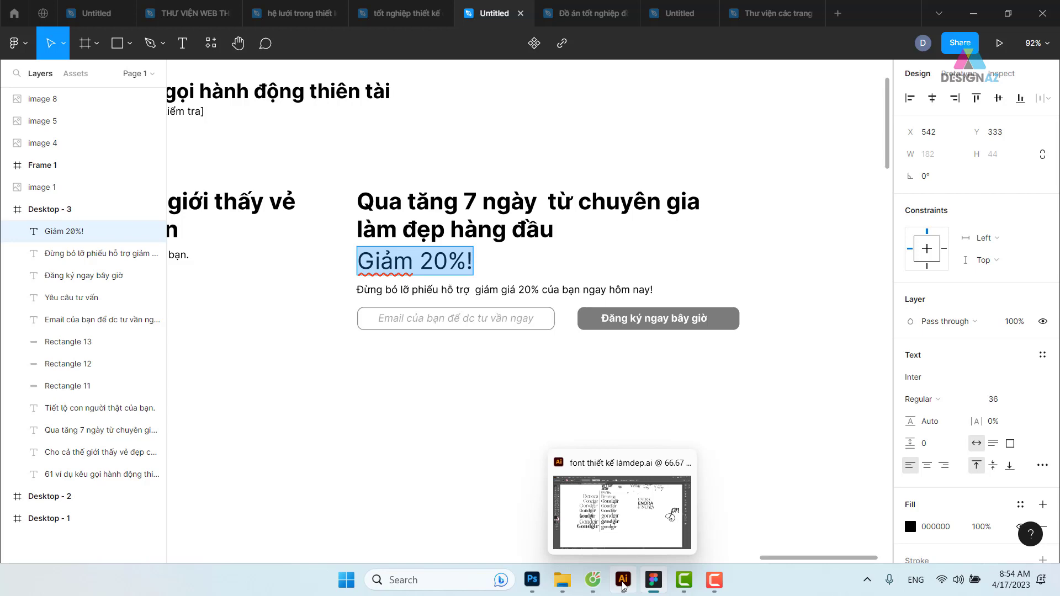
{"action": "left_click", "coordinate": [622, 585]}
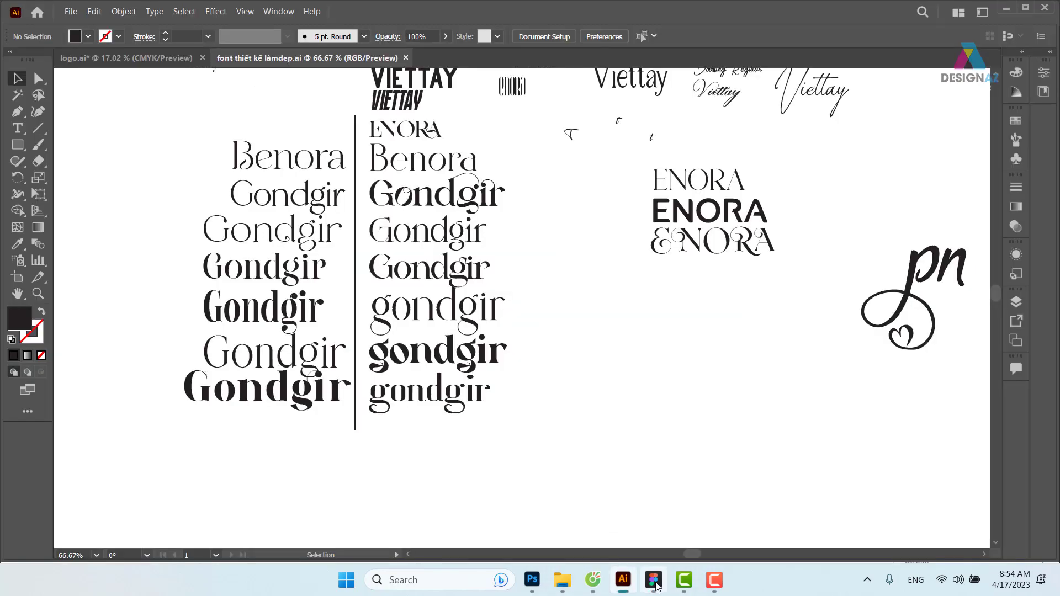
{"action": "left_click", "coordinate": [532, 580]}
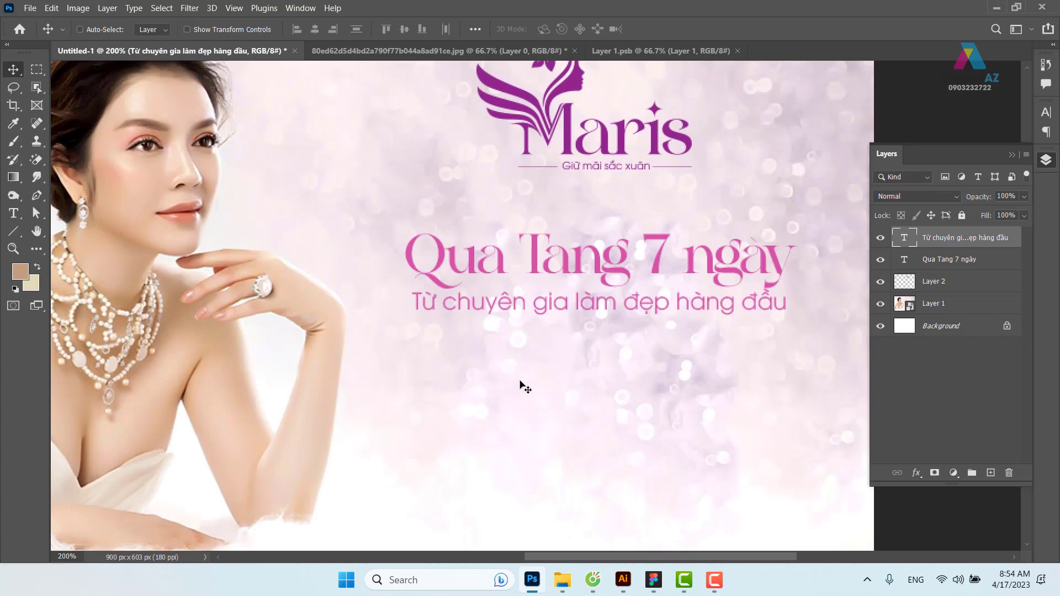
Add a new 'Giảm 20%!' text line below the subline
{"action": "key", "text": "t"}
{"action": "left_click", "coordinate": [464, 362]}
{"action": "type", "text": "Giảm 20%!"}
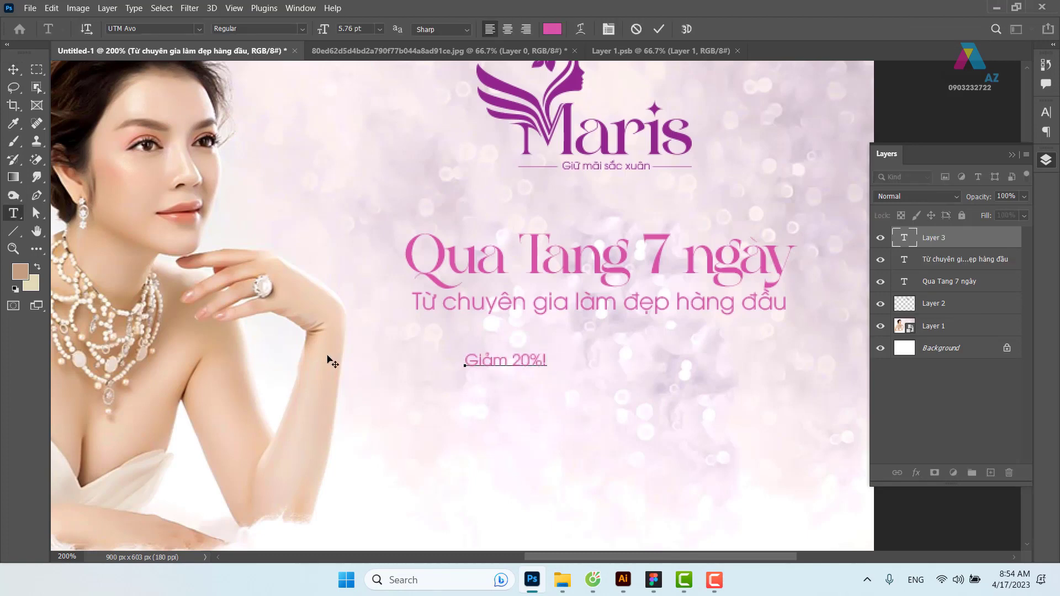
{"action": "key", "text": "ctrl+Return"}
Enlarge the 'Giảm 20%!' text and centre it under the subline
{"action": "key", "text": "ctrl+t"}
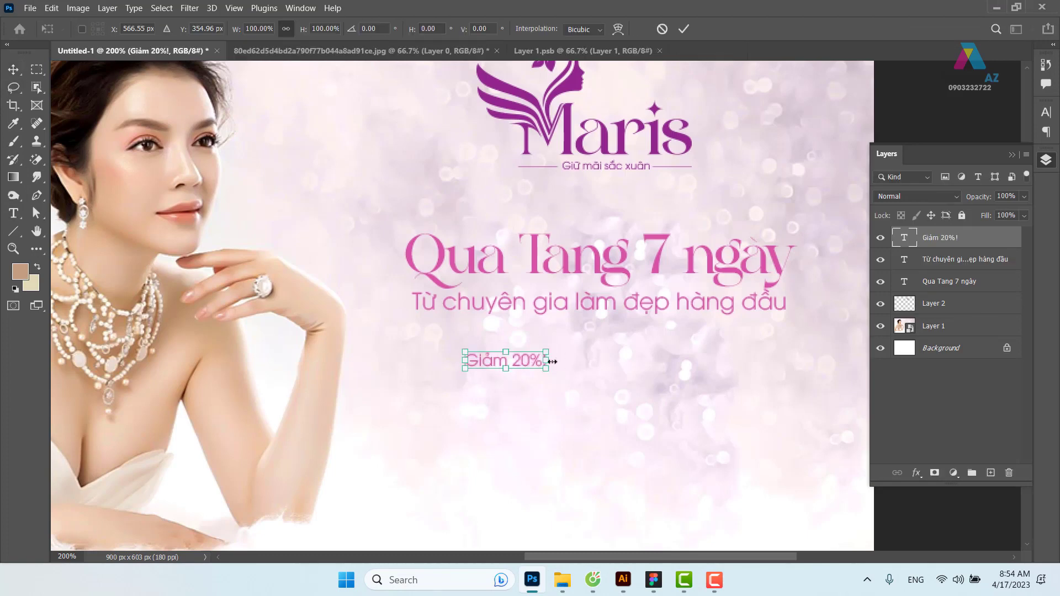
{"action": "mouse_move", "coordinate": [546, 368]}
{"action": "left_mouse_down"}
{"action": "mouse_move", "coordinate": [654, 424]}
{"action": "mouse_move", "coordinate": [660, 361]}
{"action": "left_mouse_up"}
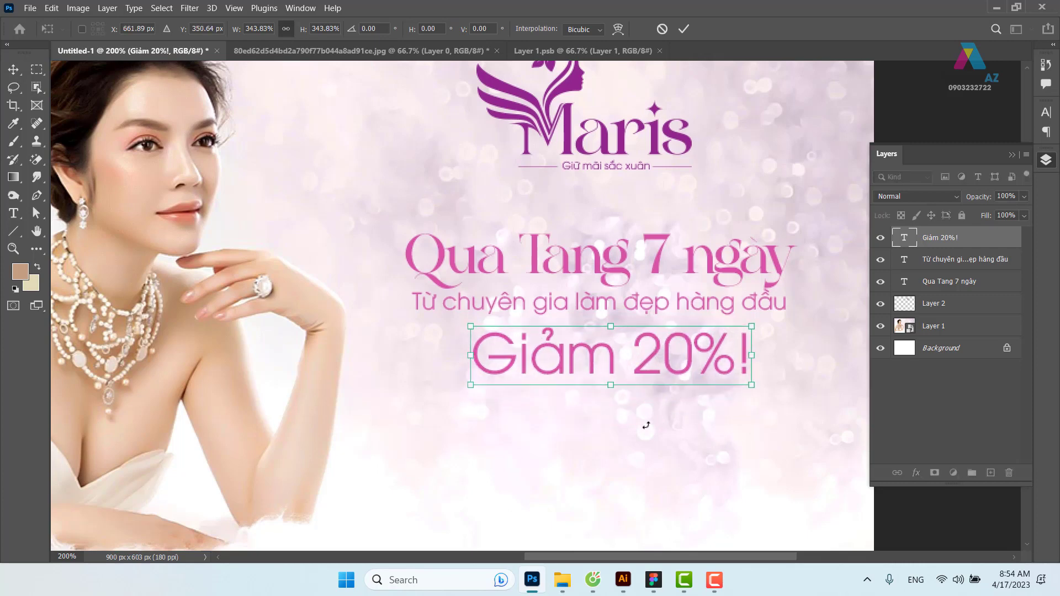
{"action": "key", "text": "Return"}
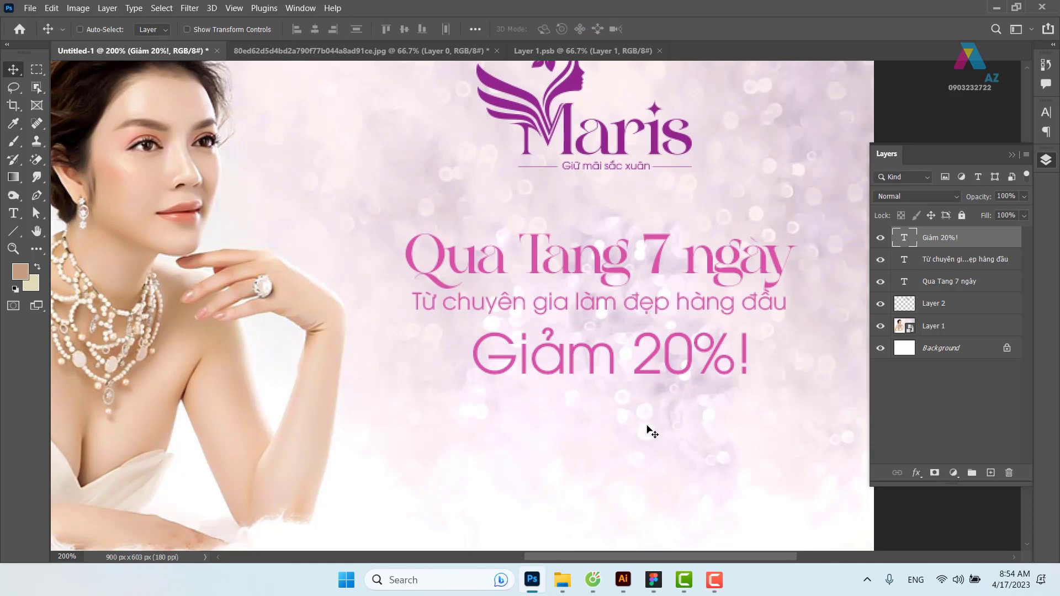
{"action": "mouse_move", "coordinate": [671, 364]}
{"action": "left_mouse_down"}
{"action": "mouse_move", "coordinate": [631, 363]}
{"action": "mouse_move", "coordinate": [678, 363]}
{"action": "left_mouse_up"}
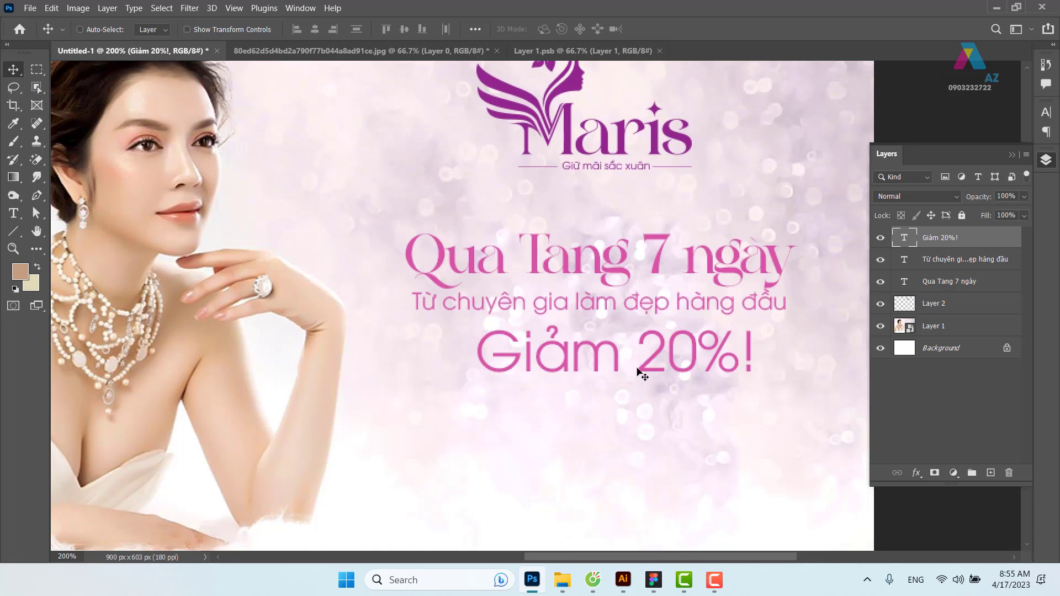
{"action": "key", "text": "t"}
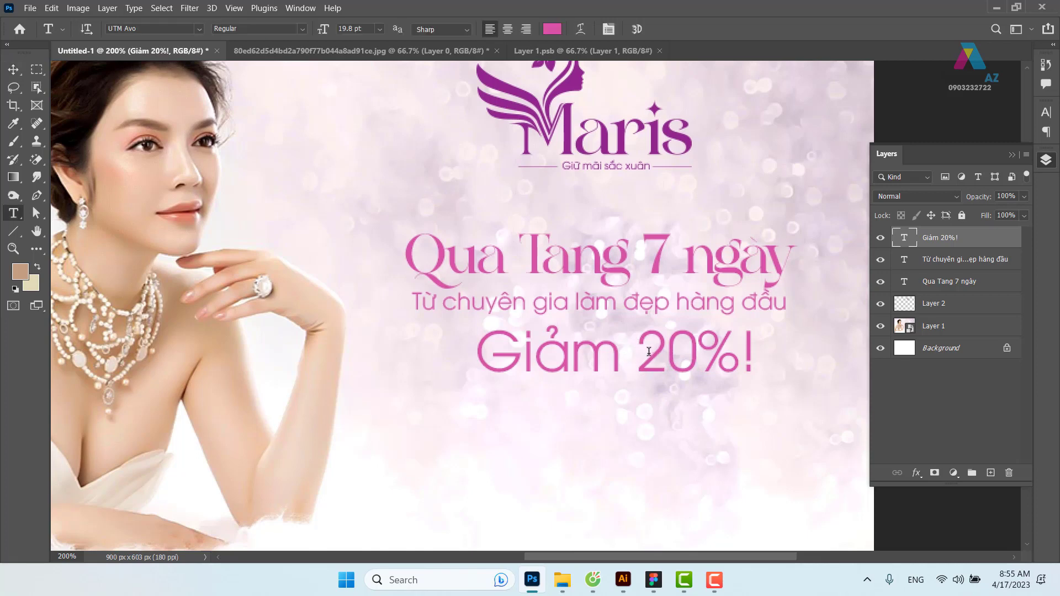
Split the text into 'Giảm' and a bold '20%' line, deleting the exclamation mark
{"action": "left_click", "coordinate": [638, 351]}
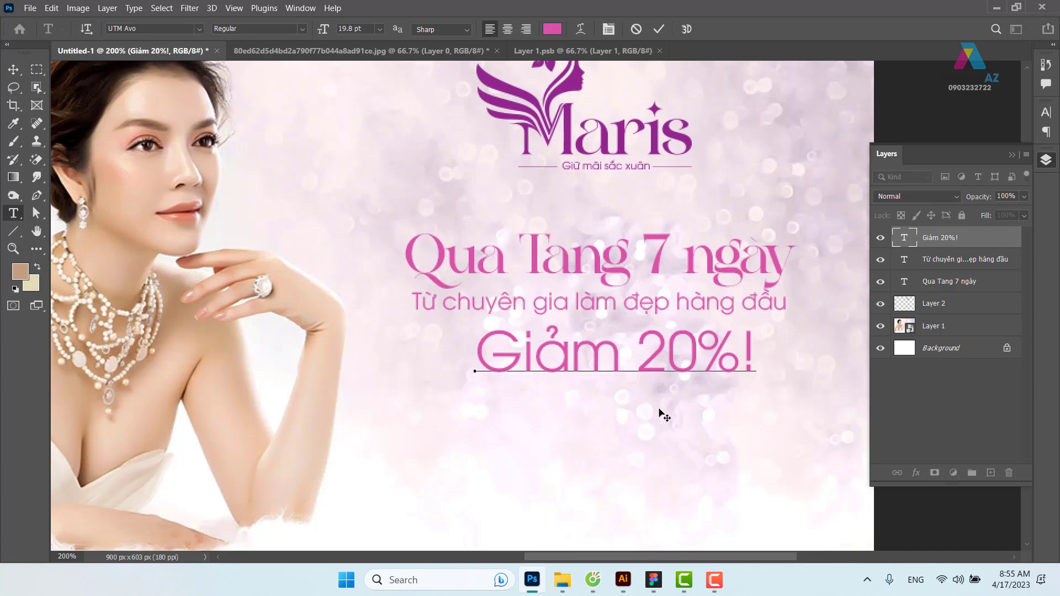
{"action": "key", "text": "Return"}
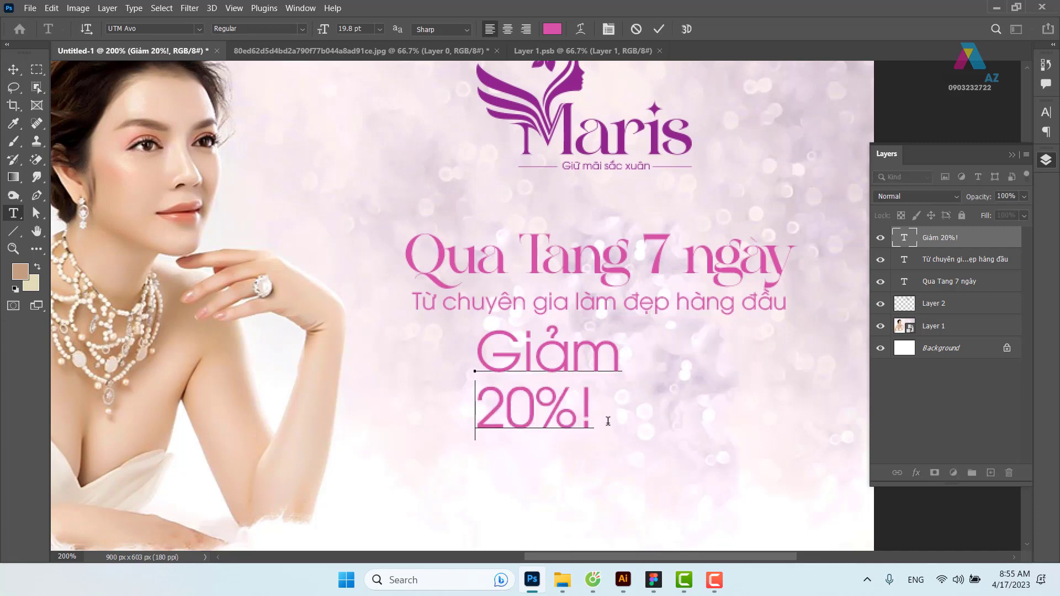
{"action": "left_click_drag", "start_coordinate": [579, 411], "coordinate": [591, 409]}
{"action": "key", "text": "BackSpace"}
{"action": "left_click_drag", "start_coordinate": [590, 410], "coordinate": [462, 408]}
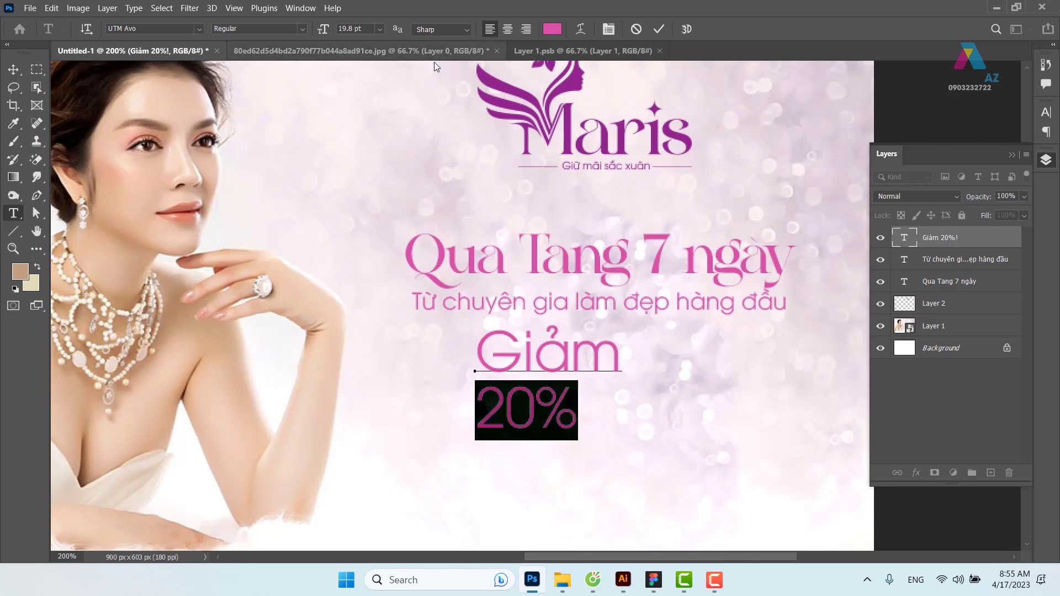
{"action": "left_click", "coordinate": [303, 28]}
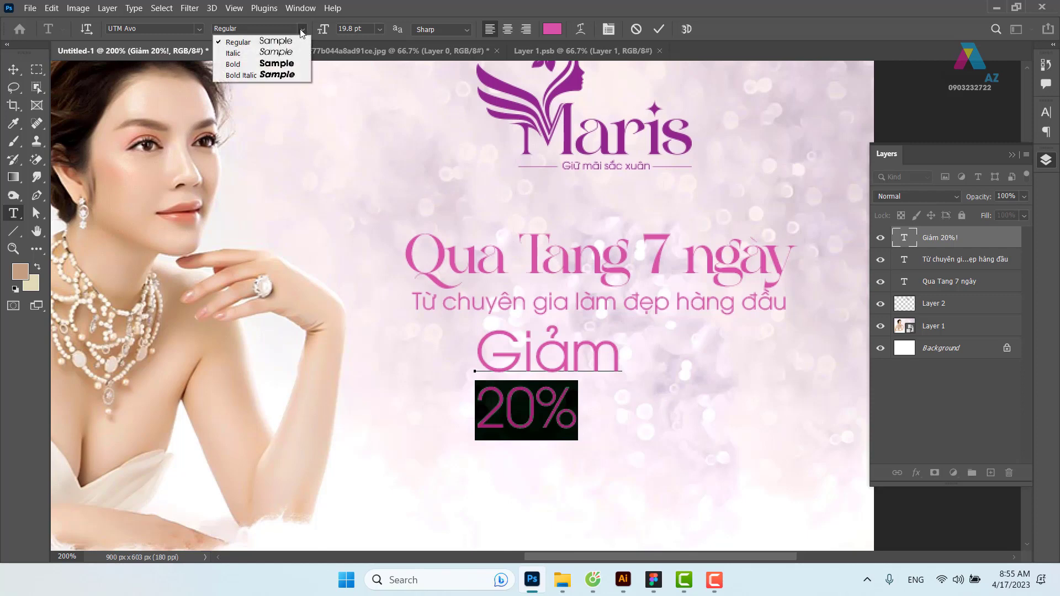
{"action": "left_click", "coordinate": [265, 64]}
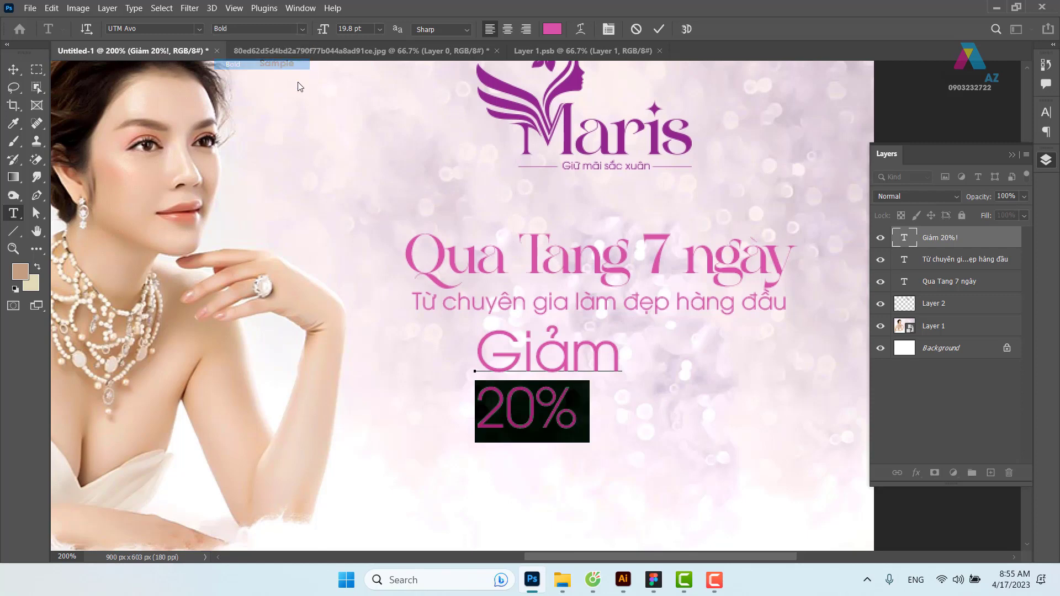
Move the Giảm 20% text into place and tighten the spacing between its lines
{"action": "left_click", "coordinate": [14, 70]}
{"action": "mouse_move", "coordinate": [525, 372]}
{"action": "left_mouse_down"}
{"action": "mouse_move", "coordinate": [466, 370]}
{"action": "mouse_move", "coordinate": [542, 421]}
{"action": "left_mouse_up"}
{"action": "key", "text": "t"}
{"action": "key", "text": "alt+Up"}
{"action": "key", "text": "alt+Up"}
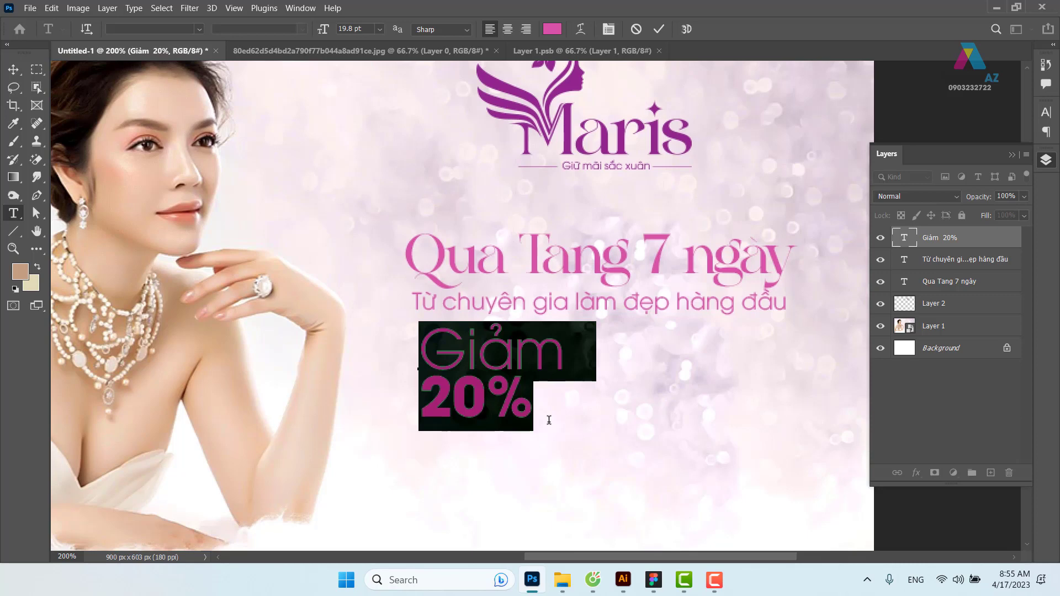
{"action": "left_click", "coordinate": [540, 409]}
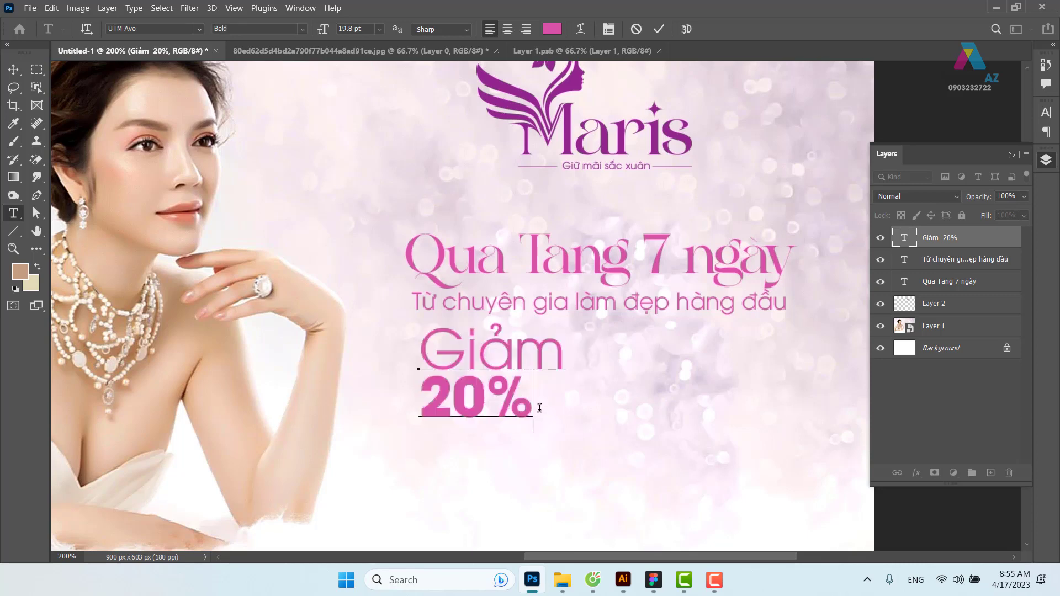
Resize just the '20%' to about 23 pt
{"action": "key", "text": "shift+Left"}
{"action": "key", "text": "shift+Left"}
{"action": "key", "text": "shift+Left"}
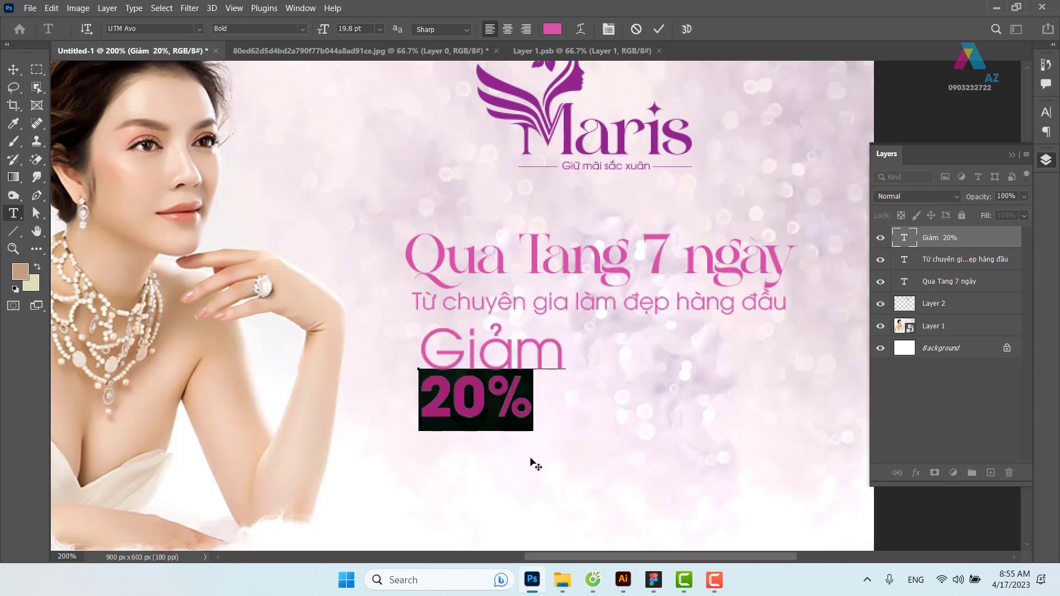
{"action": "key", "text": "ctrl"}
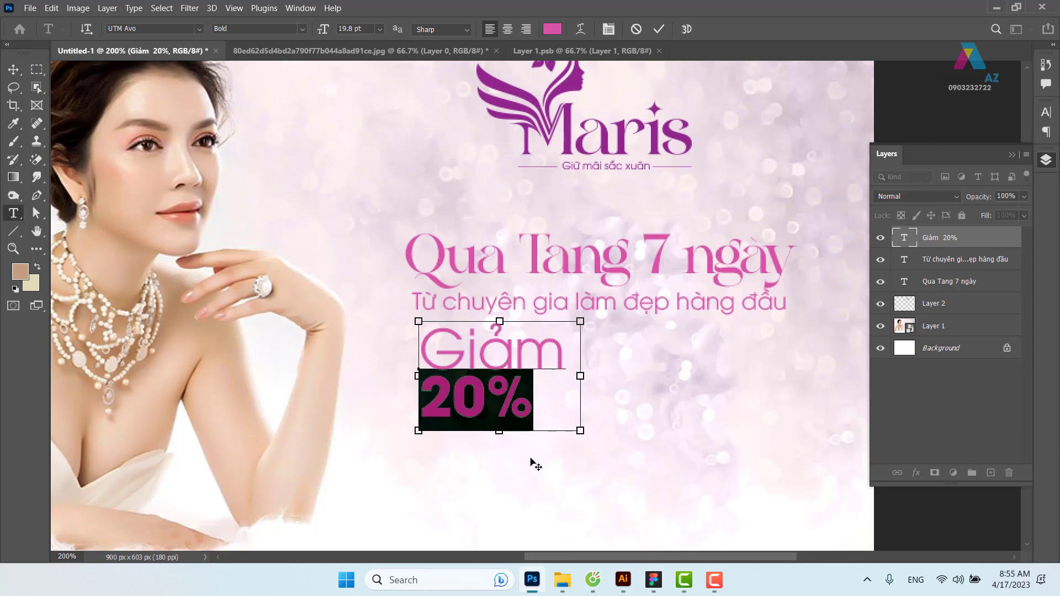
{"action": "key", "text": "ctrl+shift+period"}
{"action": "key", "text": "ctrl+shift+period"}
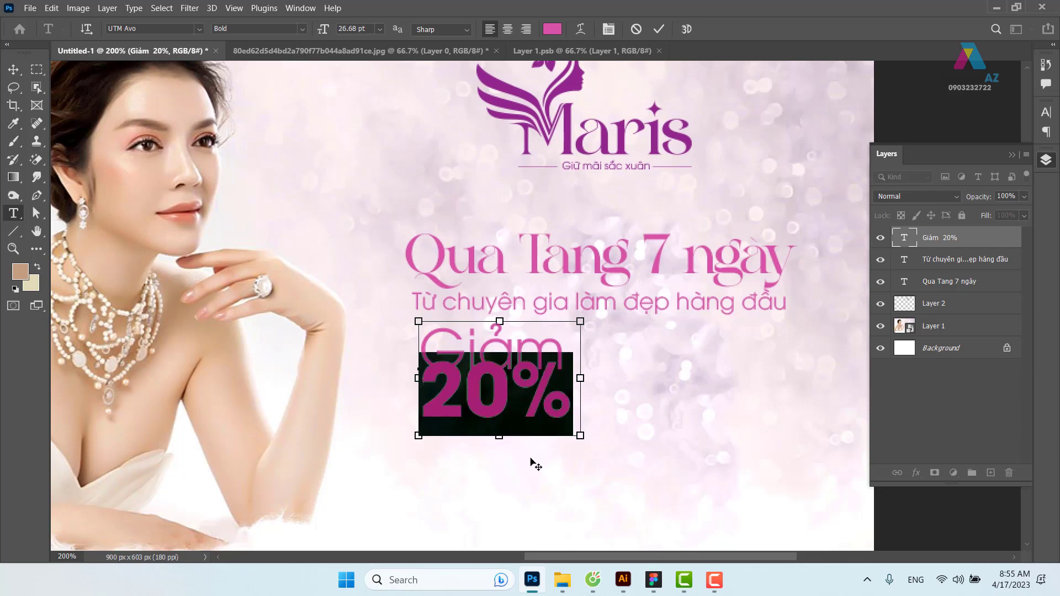
{"action": "key", "text": "ctrl+shift+comma"}
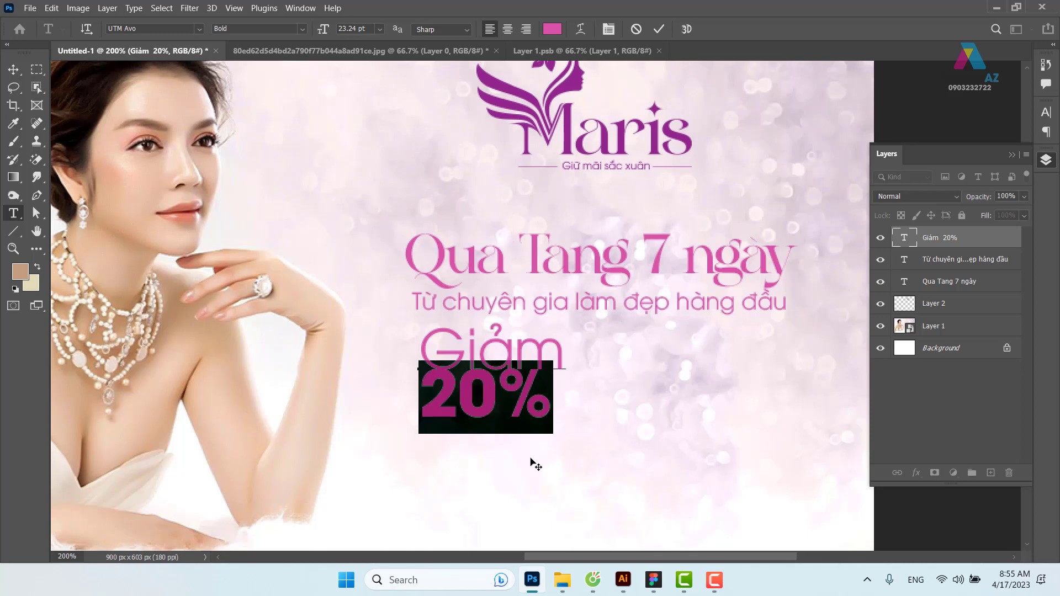
{"action": "left_click", "coordinate": [609, 30]}
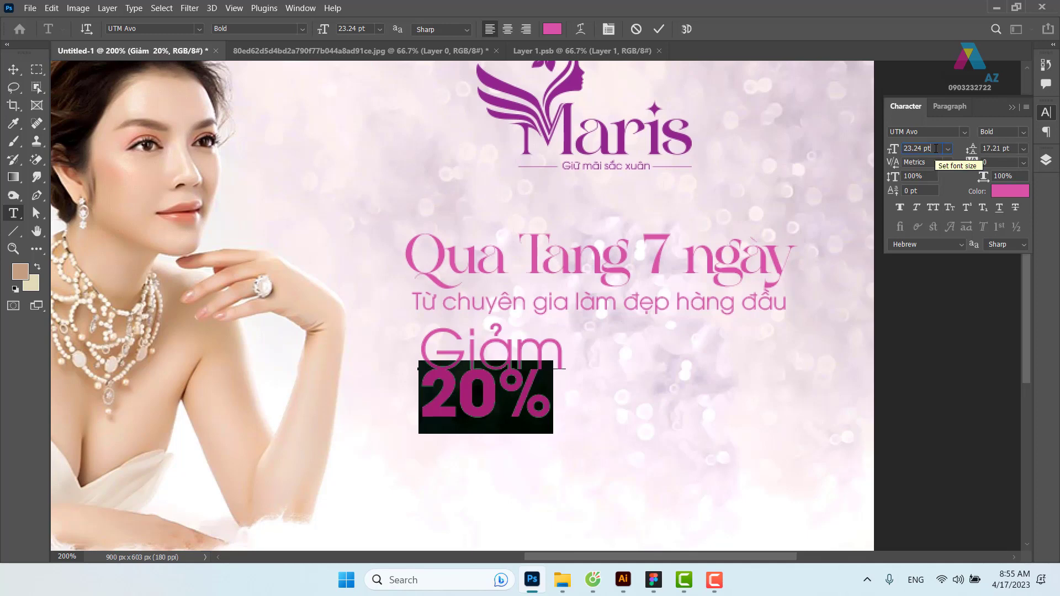
Set '20%' to 25 pt and add more space between Giảm and 20%
{"action": "key", "text": "BackSpace"}
{"action": "key", "text": "BackSpace"}
{"action": "key", "text": "BackSpace"}
{"action": "key", "text": "Return"}
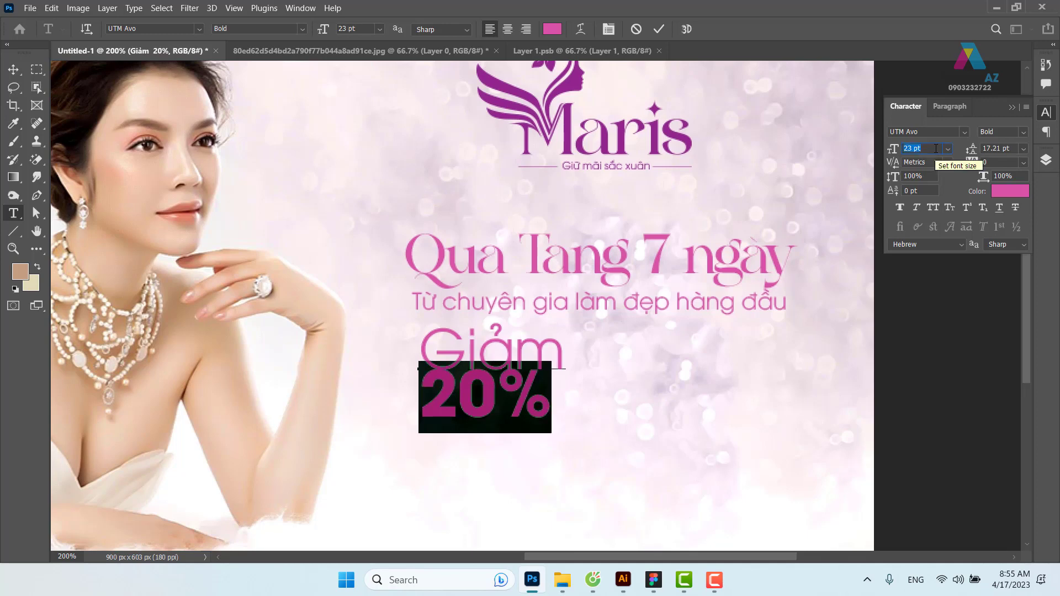
{"action": "key", "text": "Up"}
{"action": "key", "text": "Up"}
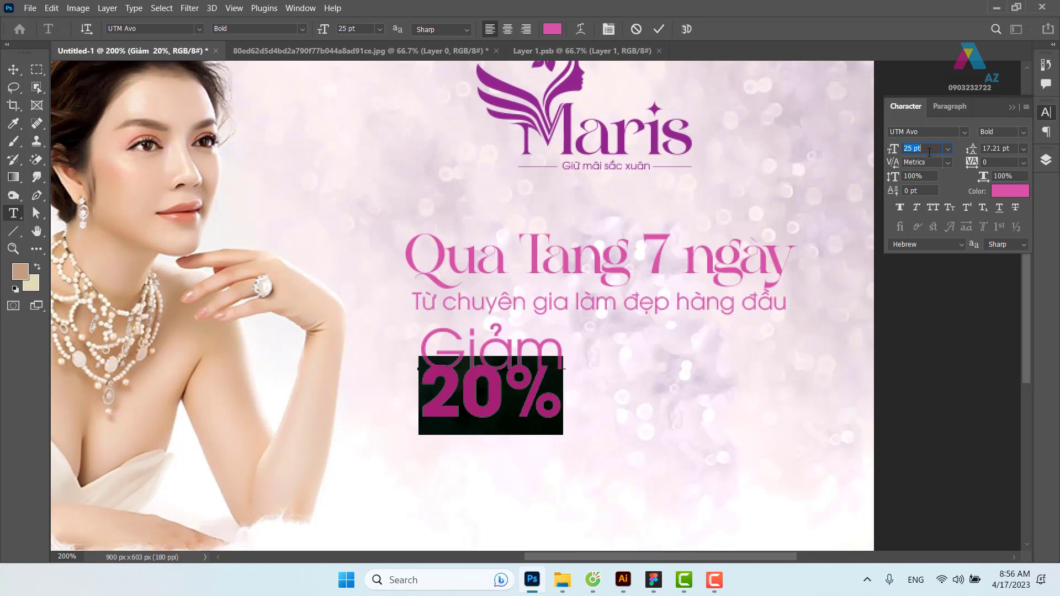
{"action": "left_click", "coordinate": [567, 399]}
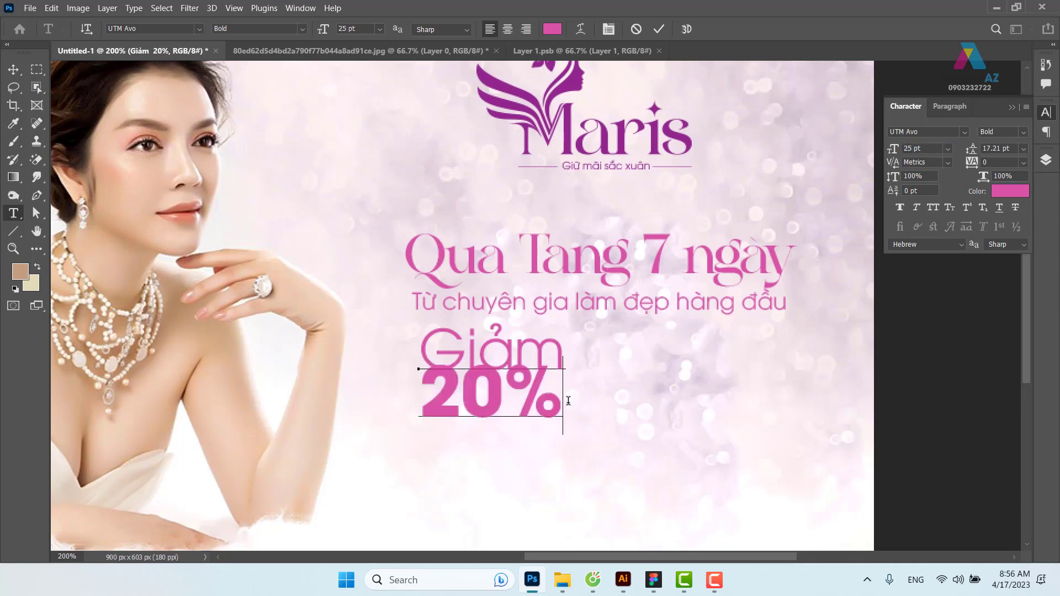
{"action": "left_click_drag", "start_coordinate": [567, 400], "coordinate": [416, 400]}
{"action": "key", "text": "alt+Down"}
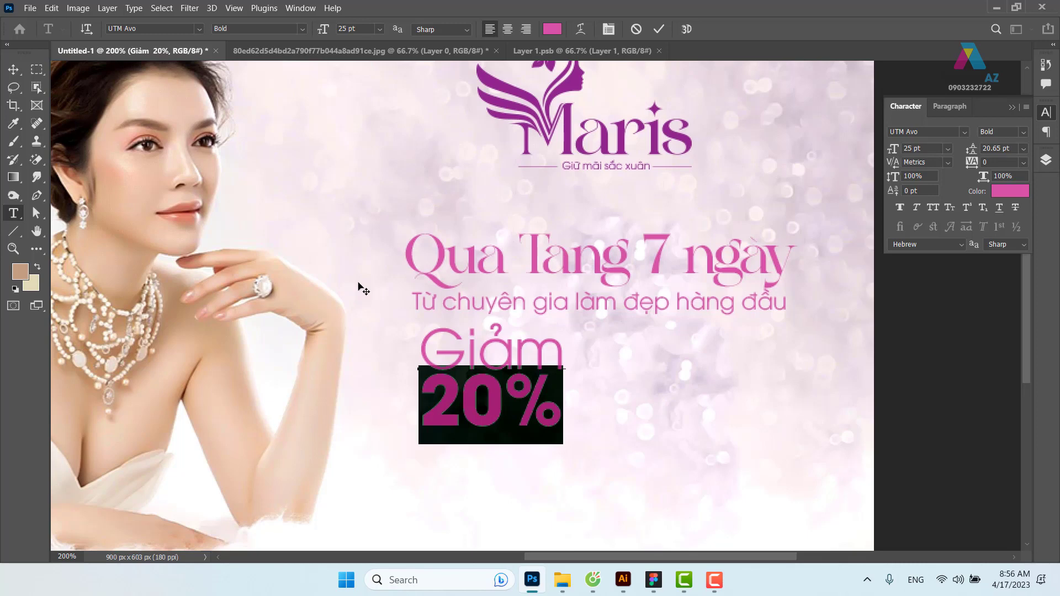
Scale the Giảm 20% block to about 68% and place it under the subline
{"action": "left_click", "coordinate": [13, 69]}
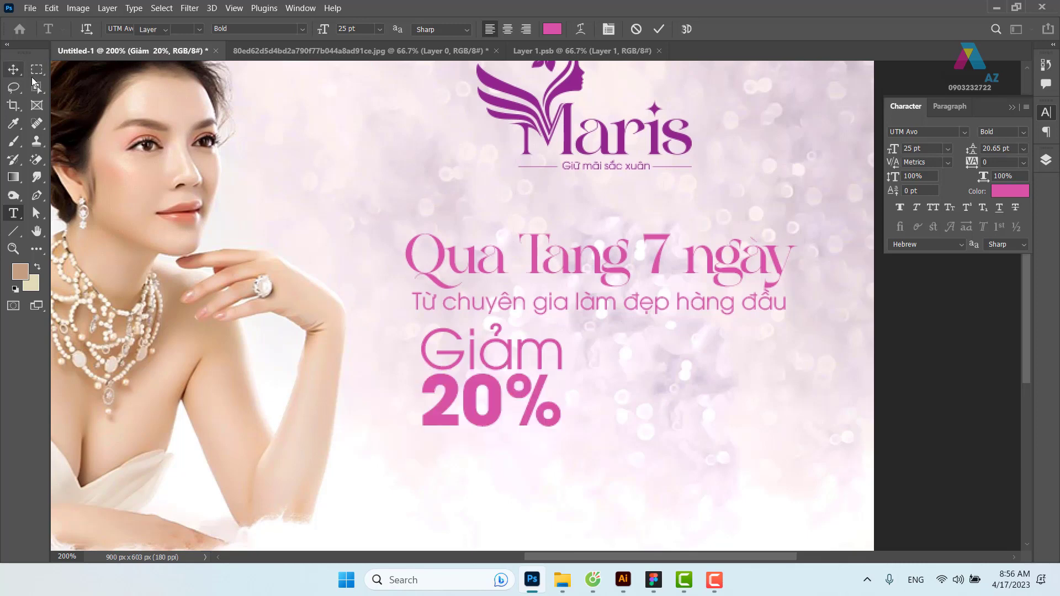
{"action": "mouse_move", "coordinate": [485, 368]}
{"action": "left_mouse_down"}
{"action": "mouse_move", "coordinate": [503, 368]}
{"action": "mouse_move", "coordinate": [479, 368]}
{"action": "left_mouse_up"}
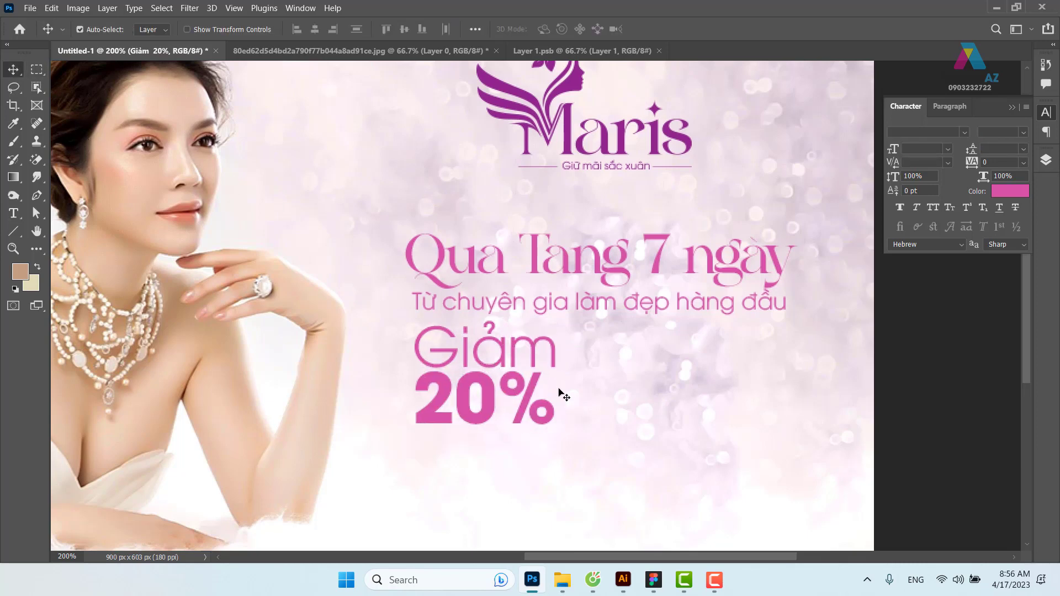
{"action": "key", "text": "ctrl+t"}
{"action": "left_click_drag", "start_coordinate": [574, 322], "coordinate": [522, 357]}
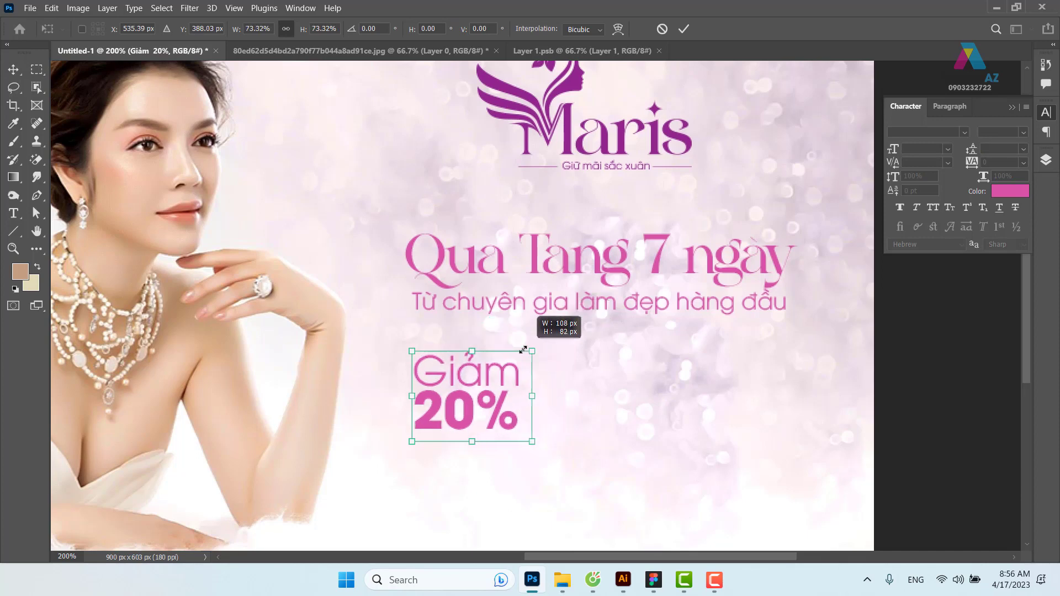
{"action": "left_click_drag", "start_coordinate": [485, 387], "coordinate": [528, 366]}
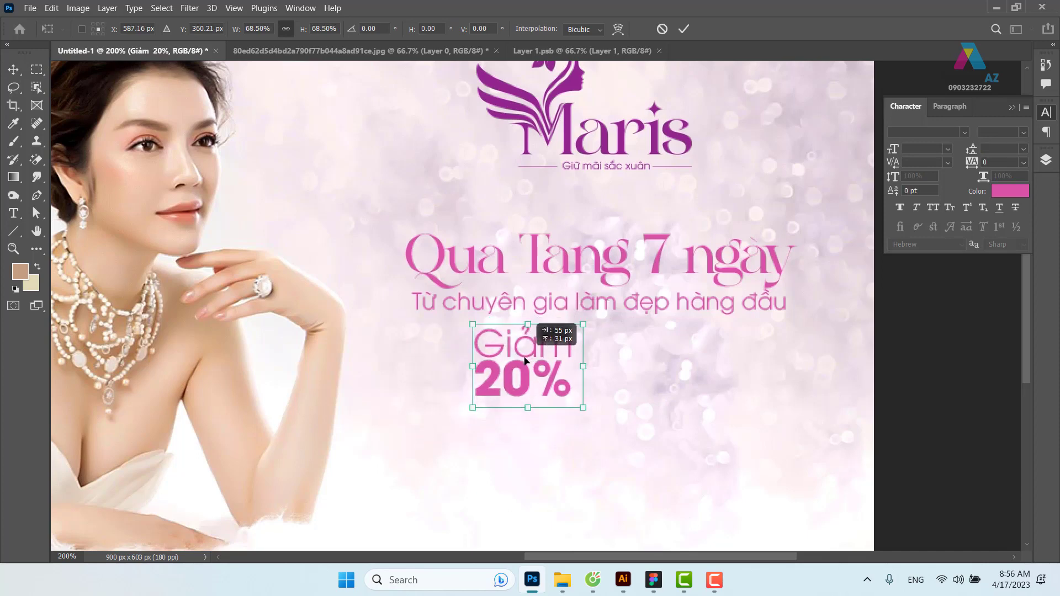
{"action": "key", "text": "Return"}
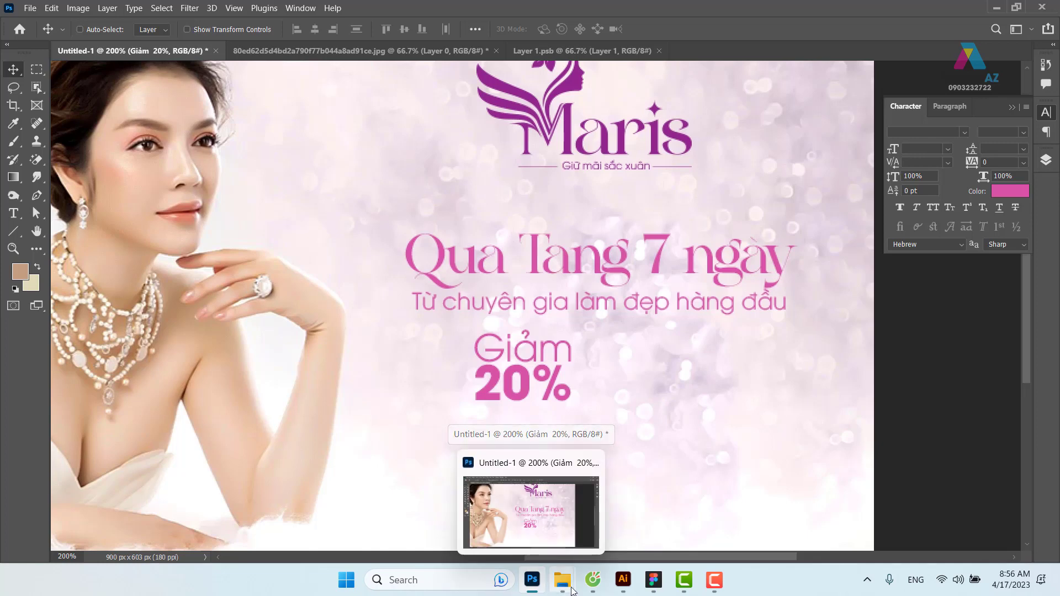
{"action": "mouse_move", "coordinate": [592, 580]}
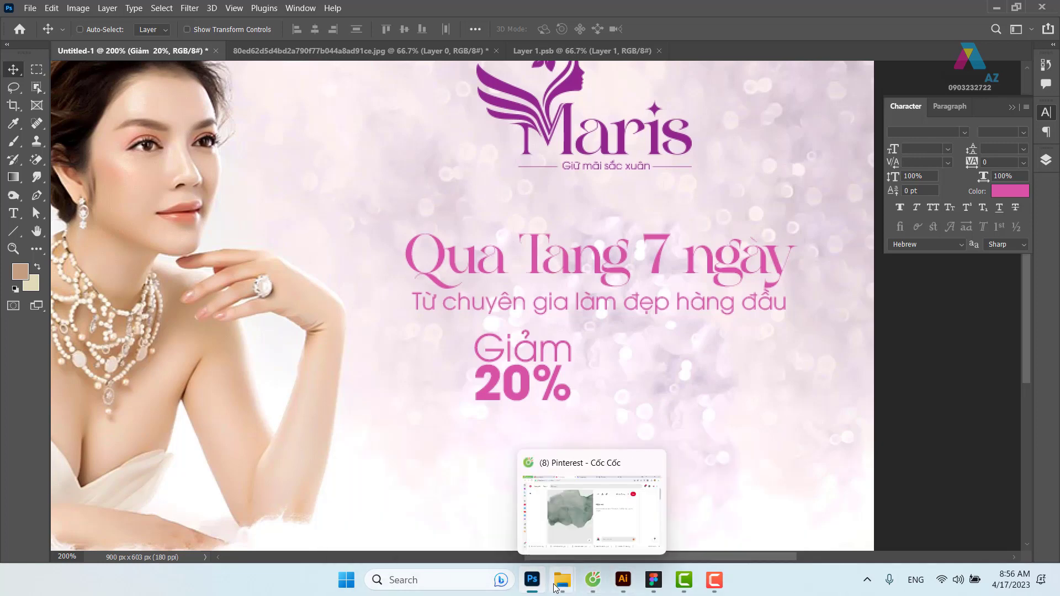
In Figma, select and copy the whole 'Đừng bỏ lỡ phiếu hỗ trợ…' offer sentence
{"action": "left_click", "coordinate": [654, 580]}
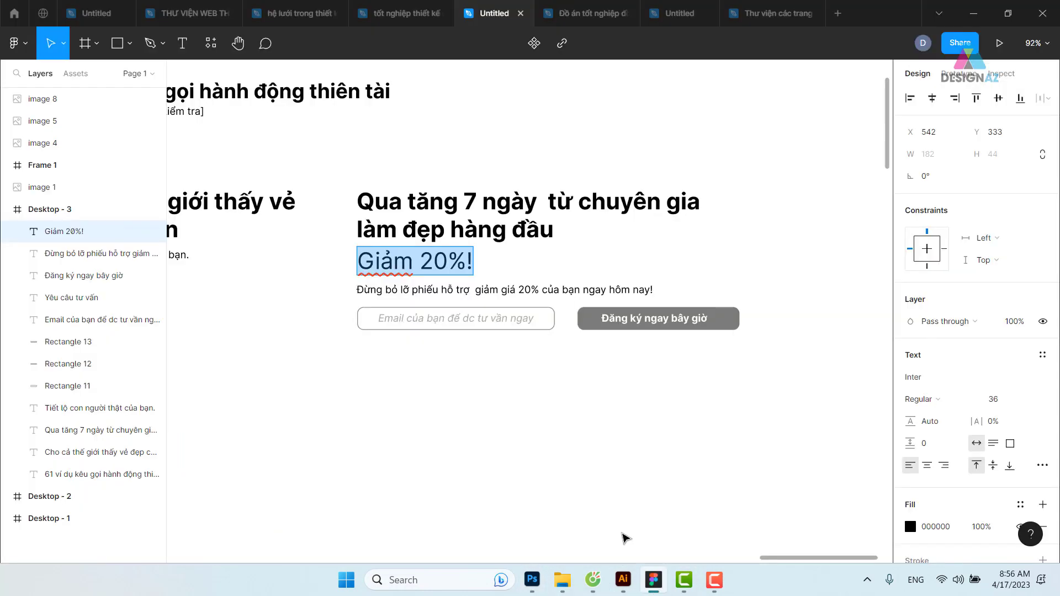
{"action": "left_click", "coordinate": [481, 289]}
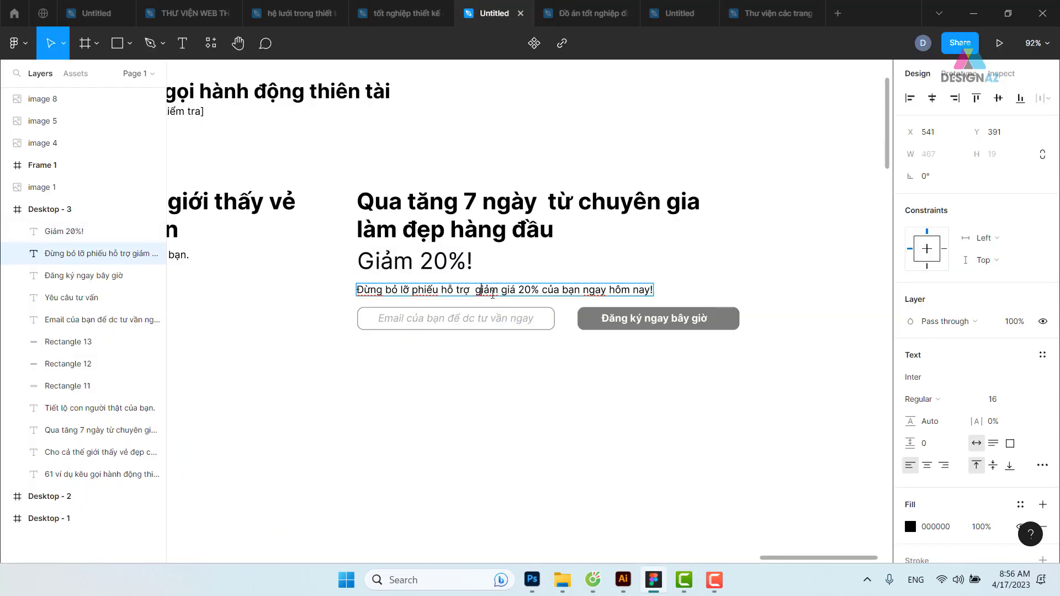
{"action": "key", "text": "ctrl+a"}
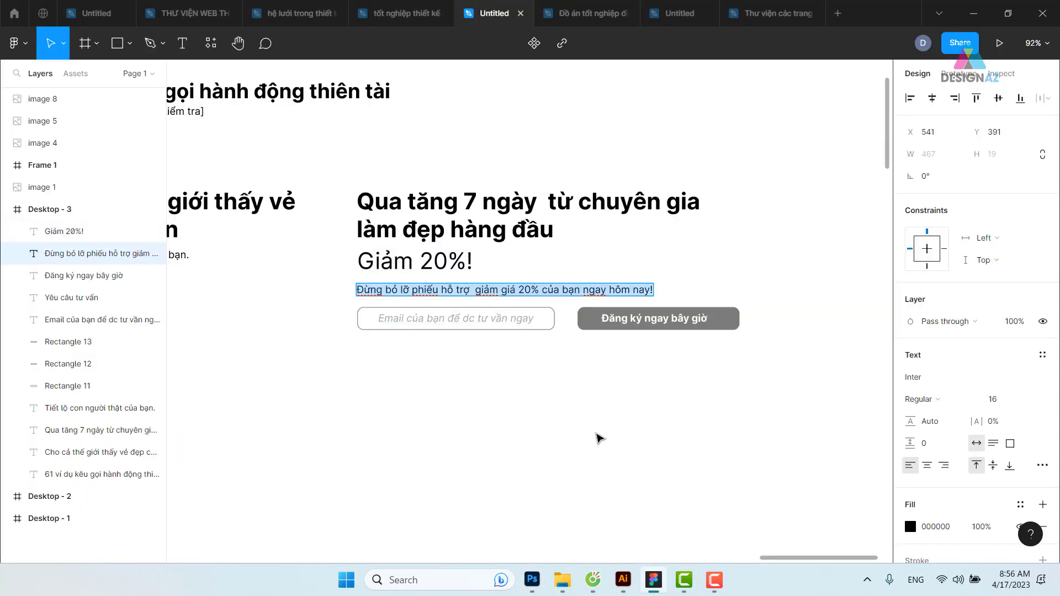
{"action": "key", "text": "Escape"}
{"action": "mouse_move", "coordinate": [623, 580]}
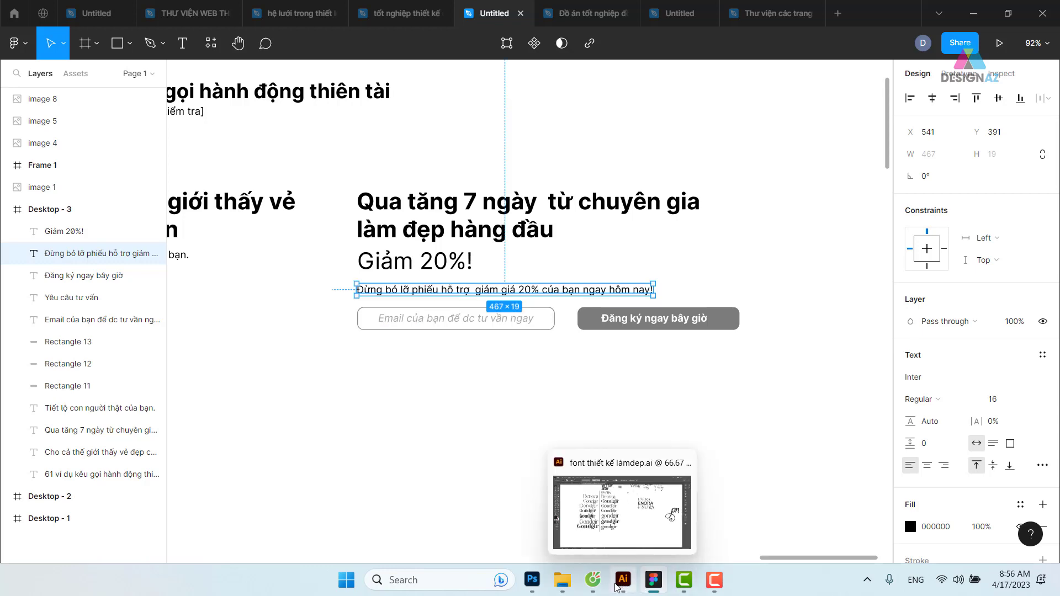
Paste the offer sentence as new text to the right of Giảm 20%
{"action": "left_click", "coordinate": [532, 580]}
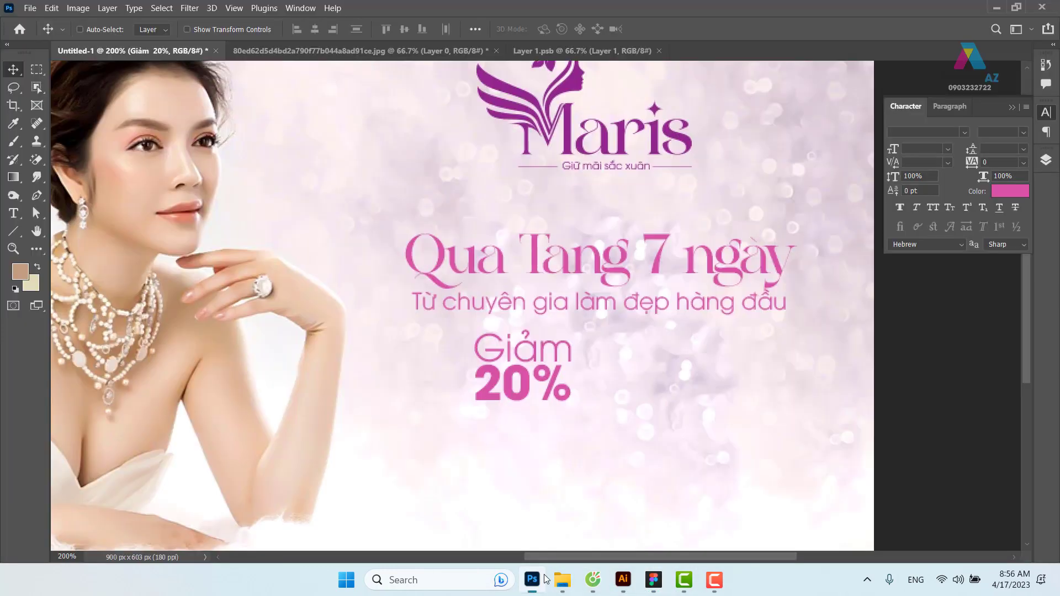
{"action": "key", "text": "t"}
{"action": "left_click", "coordinate": [604, 339]}
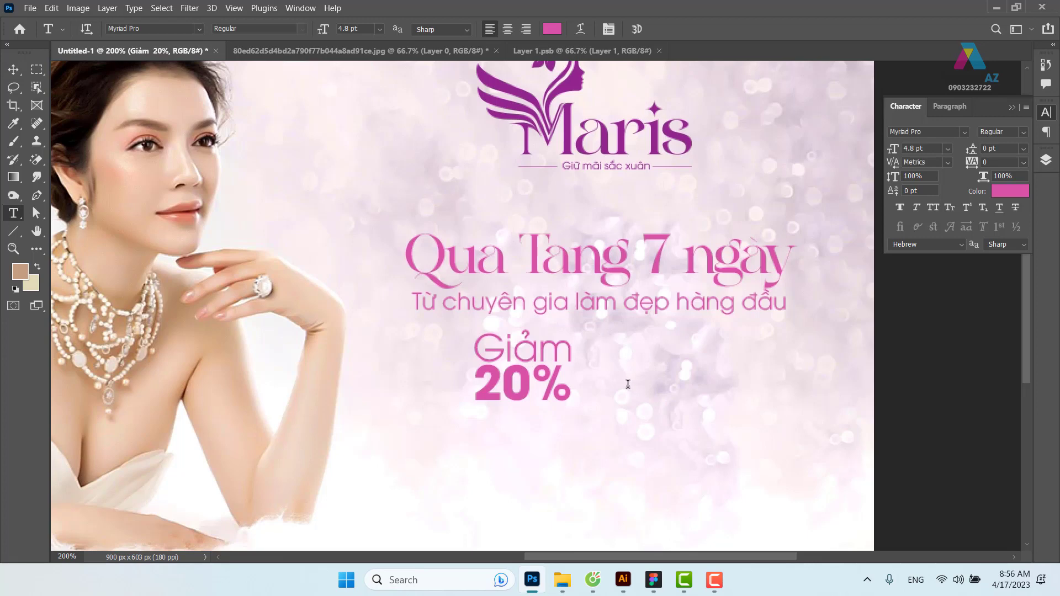
{"action": "key", "text": "ctrl+v"}
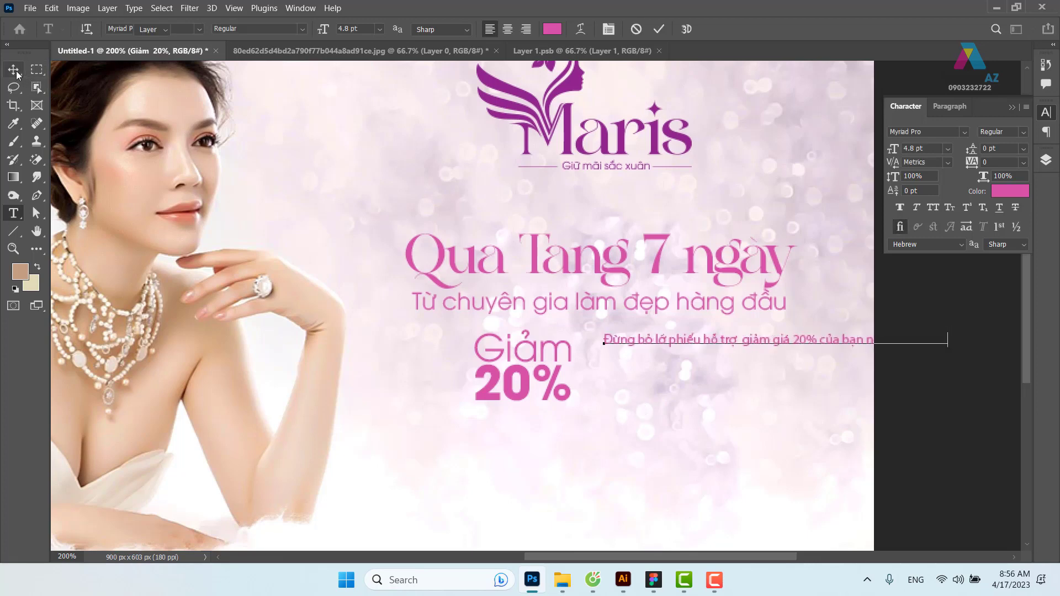
{"action": "left_click", "coordinate": [14, 69]}
{"action": "left_click_drag", "start_coordinate": [644, 349], "coordinate": [624, 358]}
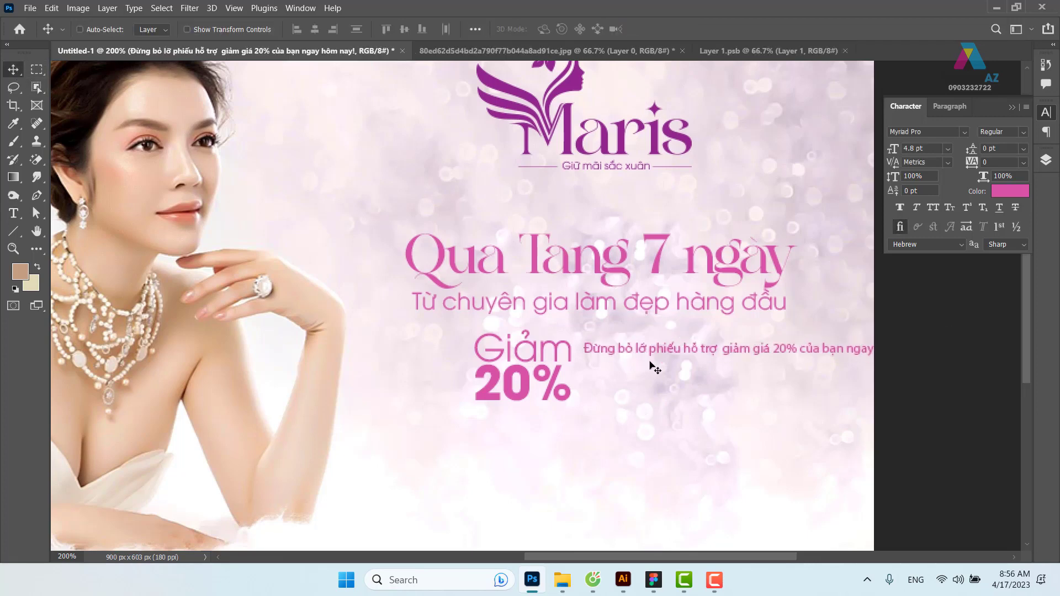
Break the offer sentence after 'giảm giá' and widen the spacing between its lines
{"action": "key", "text": "t"}
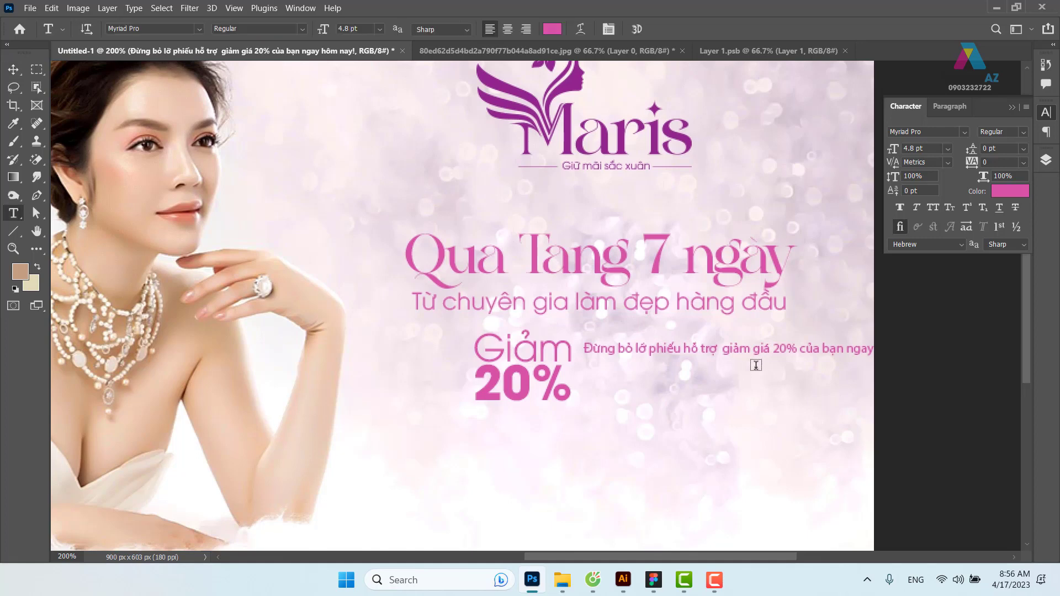
{"action": "left_click", "coordinate": [775, 347]}
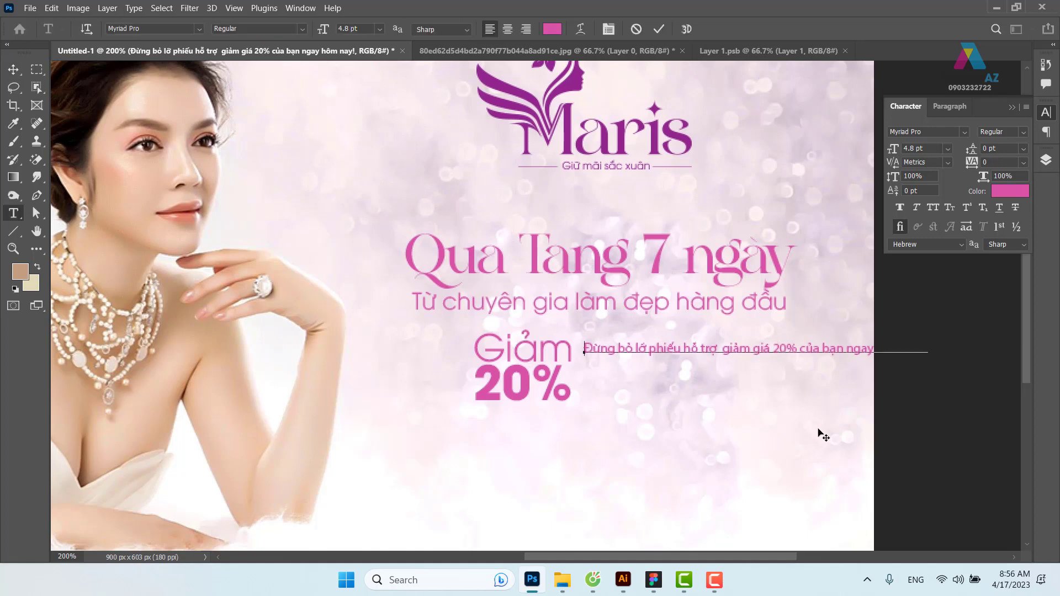
{"action": "key", "text": "Return"}
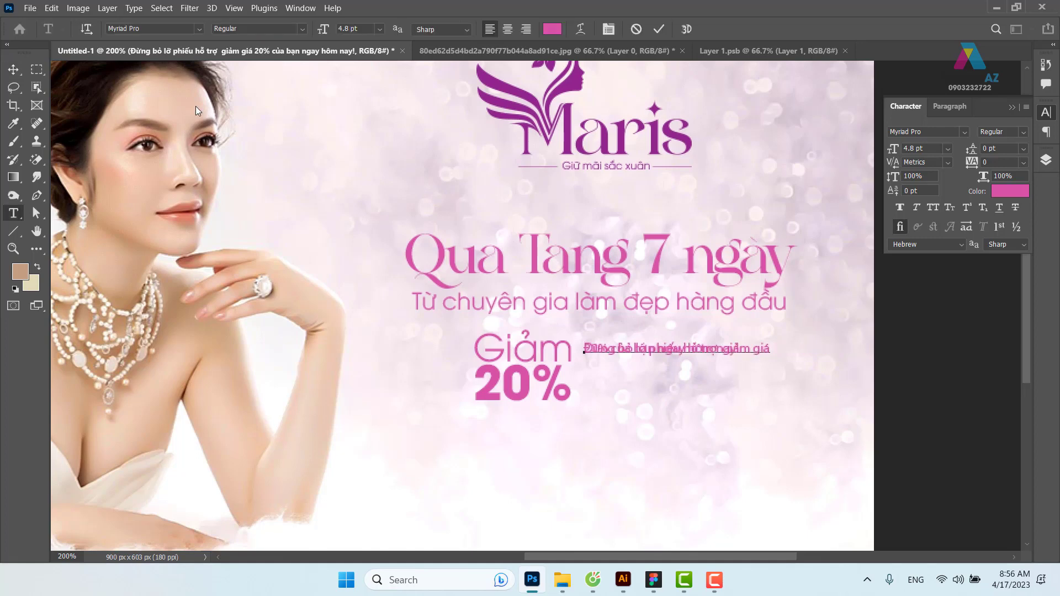
{"action": "left_click", "coordinate": [14, 69]}
{"action": "double_click", "coordinate": [631, 348]}
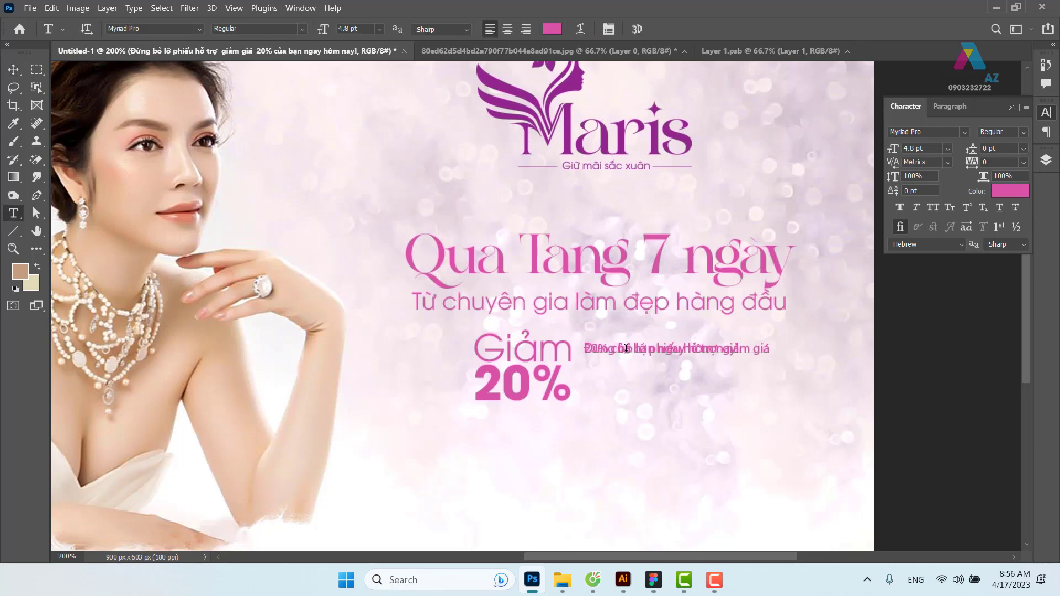
{"action": "key", "text": "ctrl+a"}
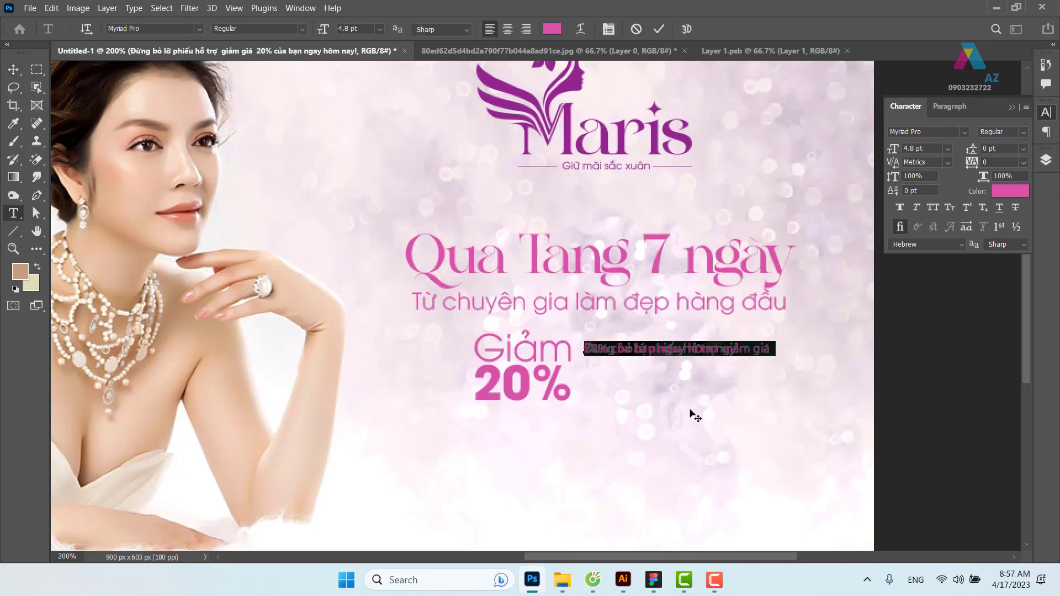
{"action": "key", "text": "alt+Down"}
{"action": "key", "text": "alt+Down"}
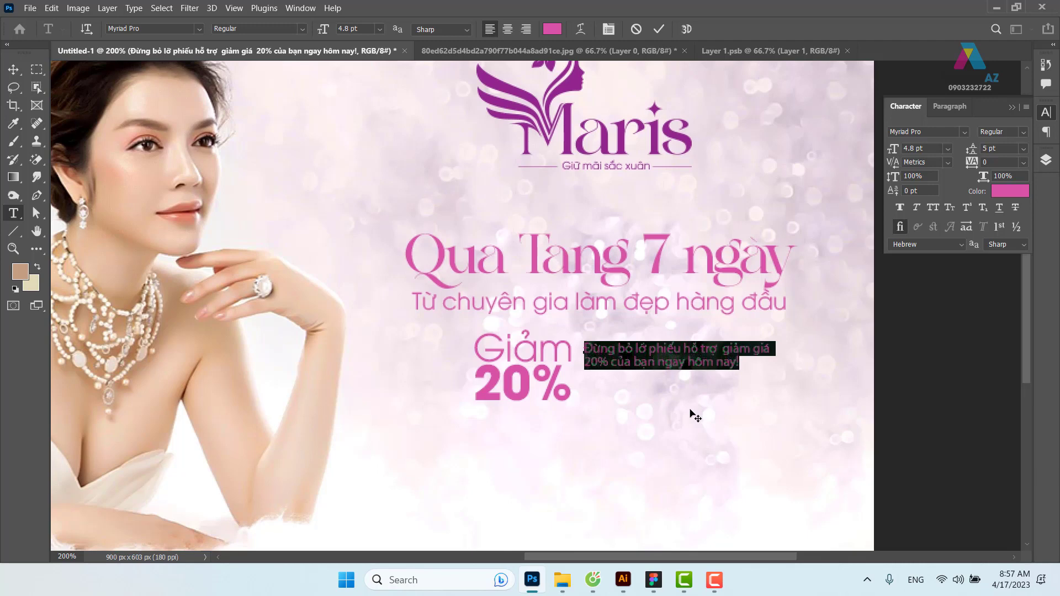
{"action": "key", "text": "alt+Down"}
{"action": "key", "text": "alt+Down"}
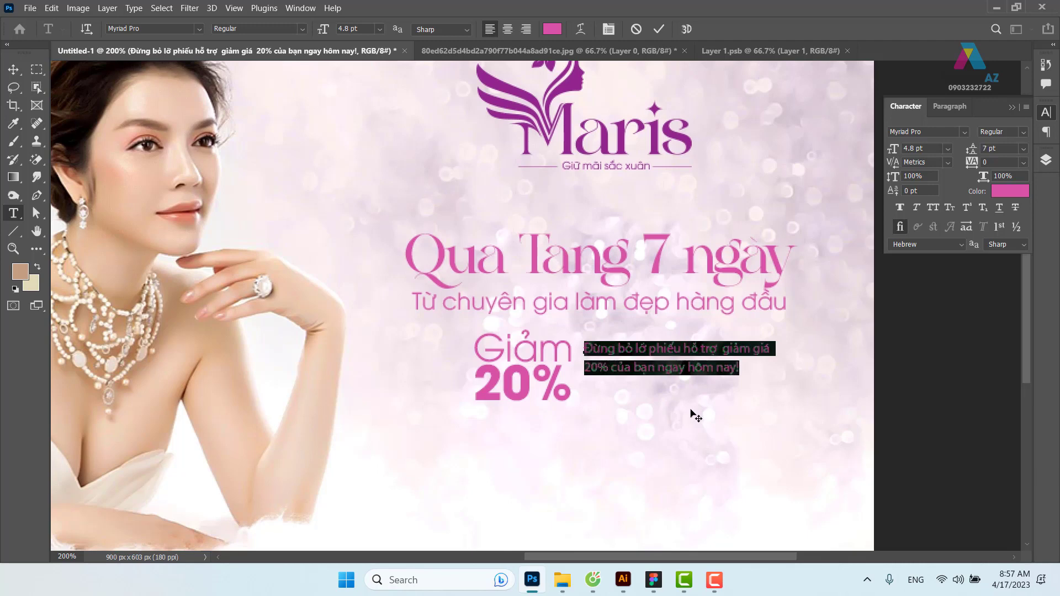
{"action": "left_click", "coordinate": [13, 69]}
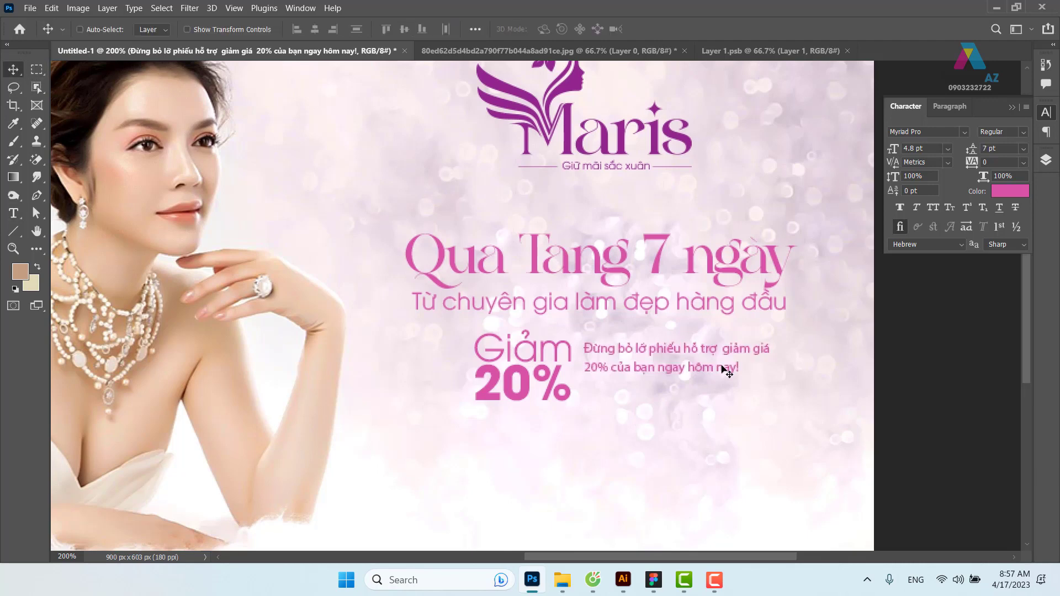
{"action": "left_click_drag", "start_coordinate": [686, 350], "coordinate": [692, 344]}
Tighten the offer text's line spacing to 6 pt and reposition the block
{"action": "key", "text": "t"}
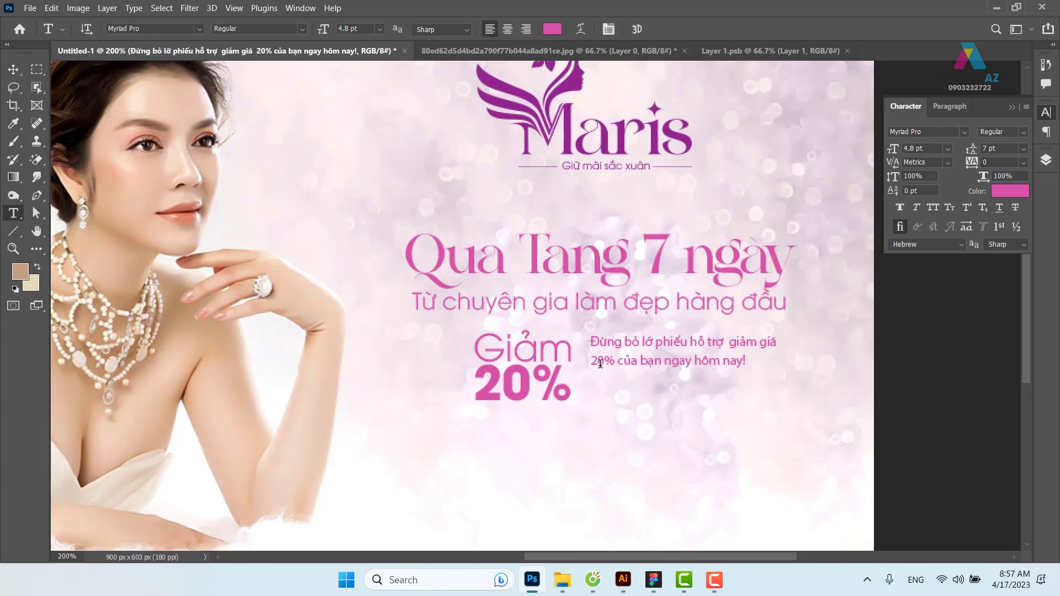
{"action": "mouse_move", "coordinate": [594, 361]}
{"action": "left_mouse_down"}
{"action": "mouse_move", "coordinate": [788, 362]}
{"action": "mouse_move", "coordinate": [575, 353]}
{"action": "left_mouse_up"}
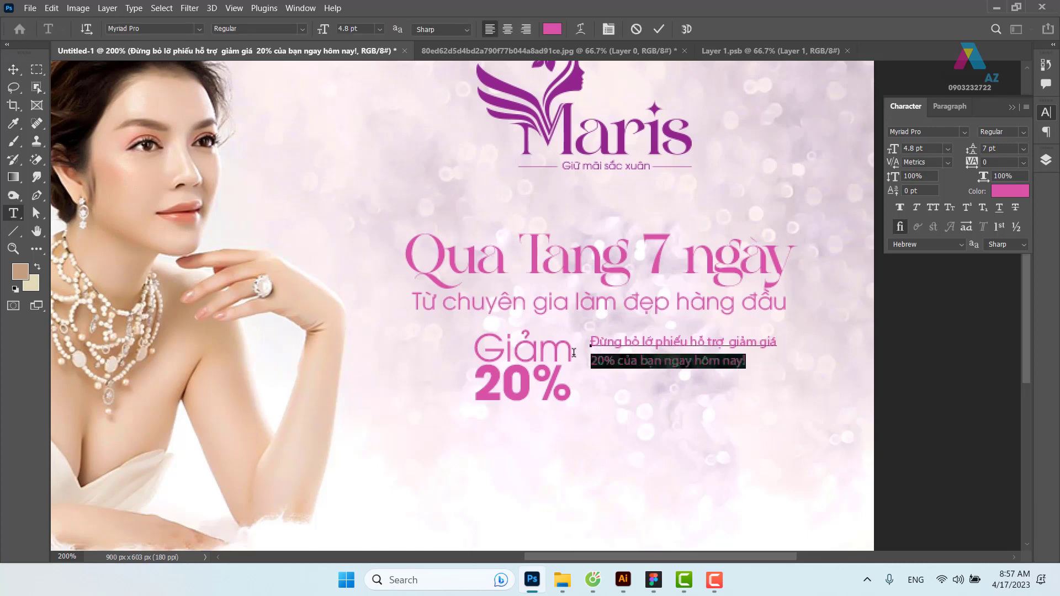
{"action": "key", "text": "alt+Up"}
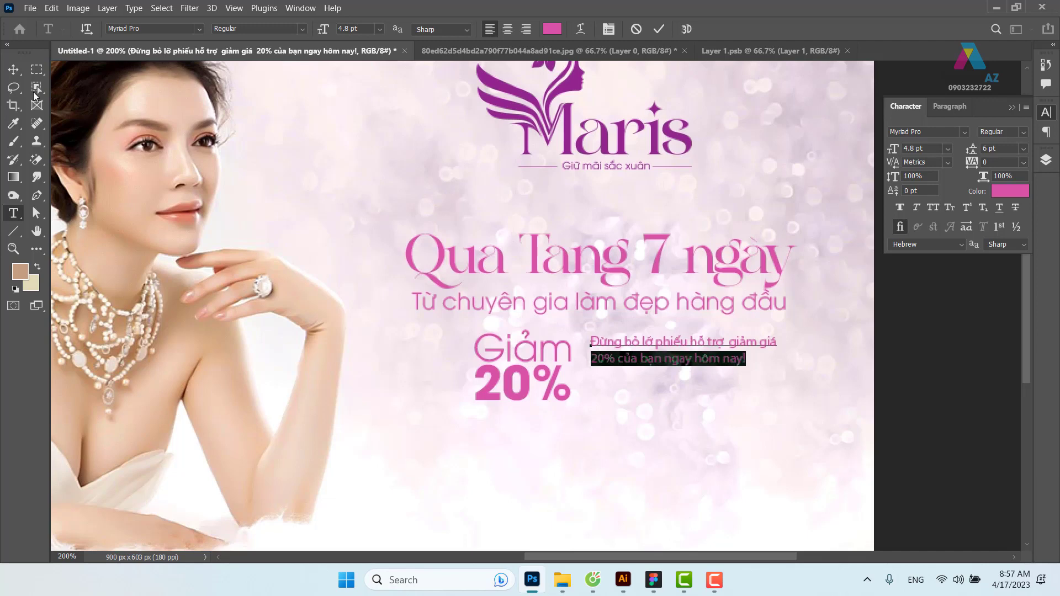
{"action": "left_click", "coordinate": [14, 69]}
{"action": "mouse_move", "coordinate": [663, 343]}
{"action": "left_mouse_down"}
{"action": "mouse_move", "coordinate": [671, 370]}
{"action": "mouse_move", "coordinate": [666, 361]}
{"action": "left_mouse_up"}
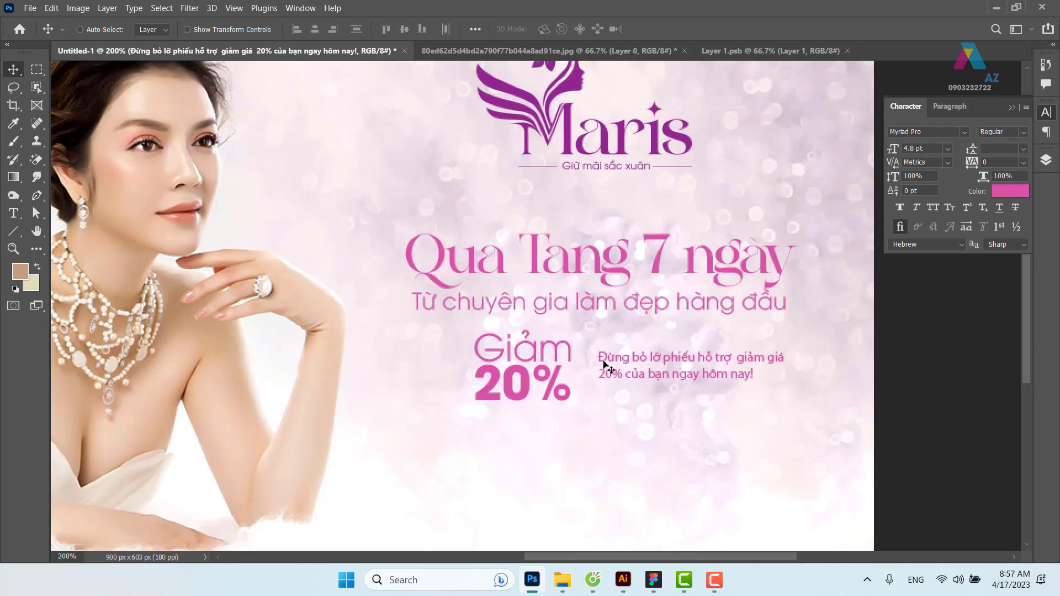
Recolour the Giảm 20% text to the Maris logo purple (#92278f)
{"action": "left_click_drag", "start_coordinate": [676, 366], "coordinate": [657, 362]}
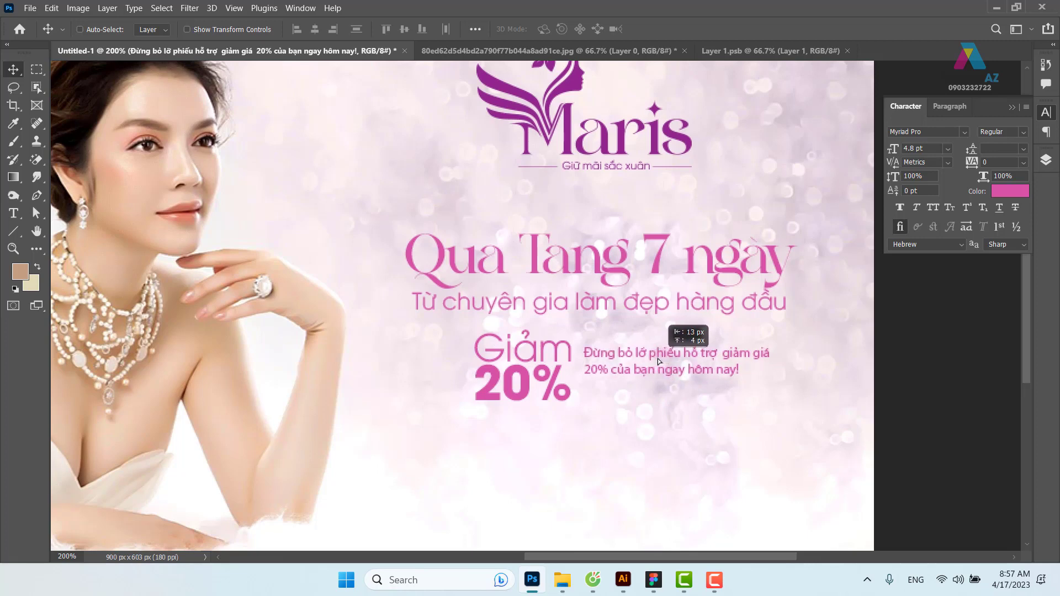
{"action": "right_click", "coordinate": [570, 393]}
{"action": "left_click", "coordinate": [570, 390]}
{"action": "key", "text": "t"}
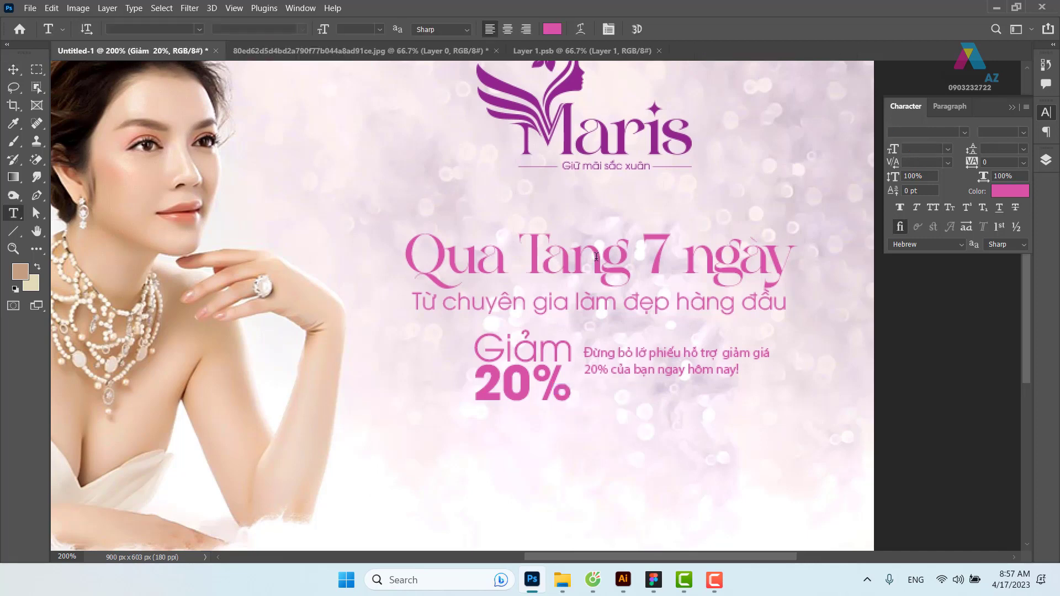
{"action": "left_click", "coordinate": [550, 31]}
{"action": "left_click", "coordinate": [649, 152]}
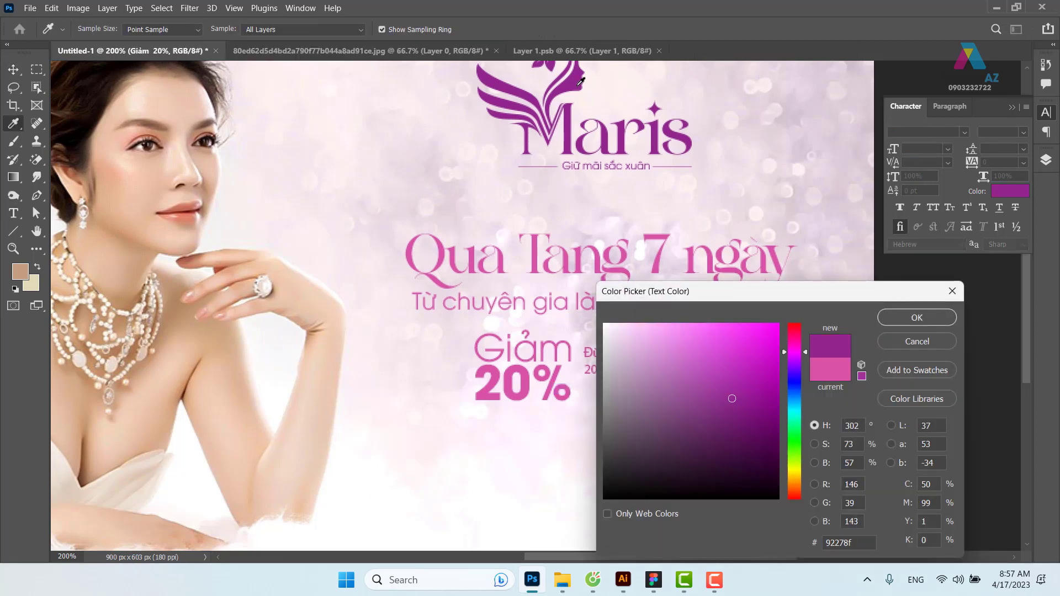
{"action": "left_click", "coordinate": [898, 317]}
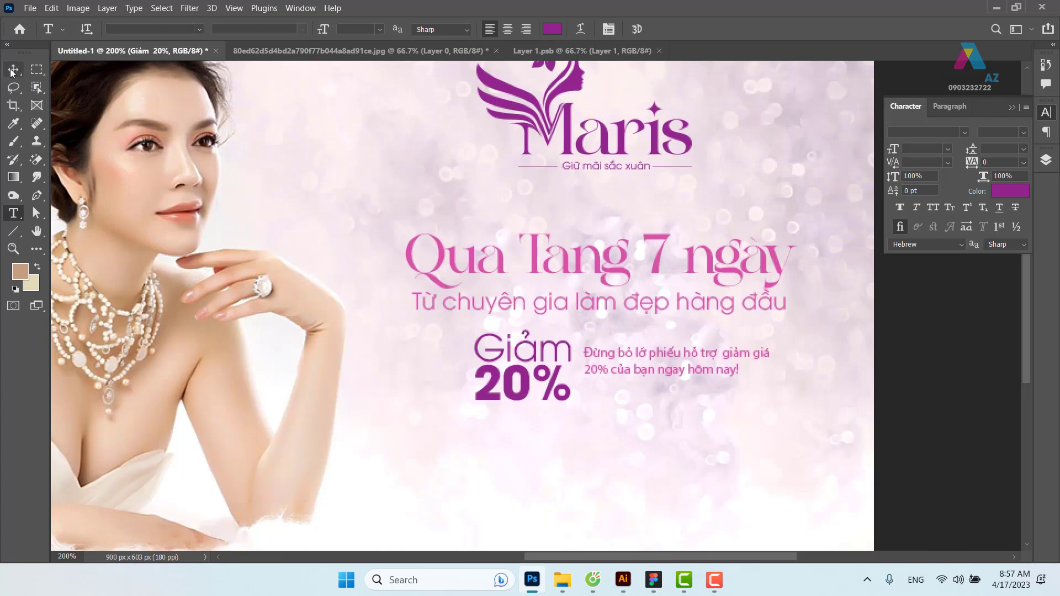
{"action": "key", "text": "v"}
Recolour the 'Đừng bỏ lỡ…' offer sentence to the same logo purple
{"action": "right_click", "coordinate": [668, 353]}
{"action": "left_click", "coordinate": [691, 359]}
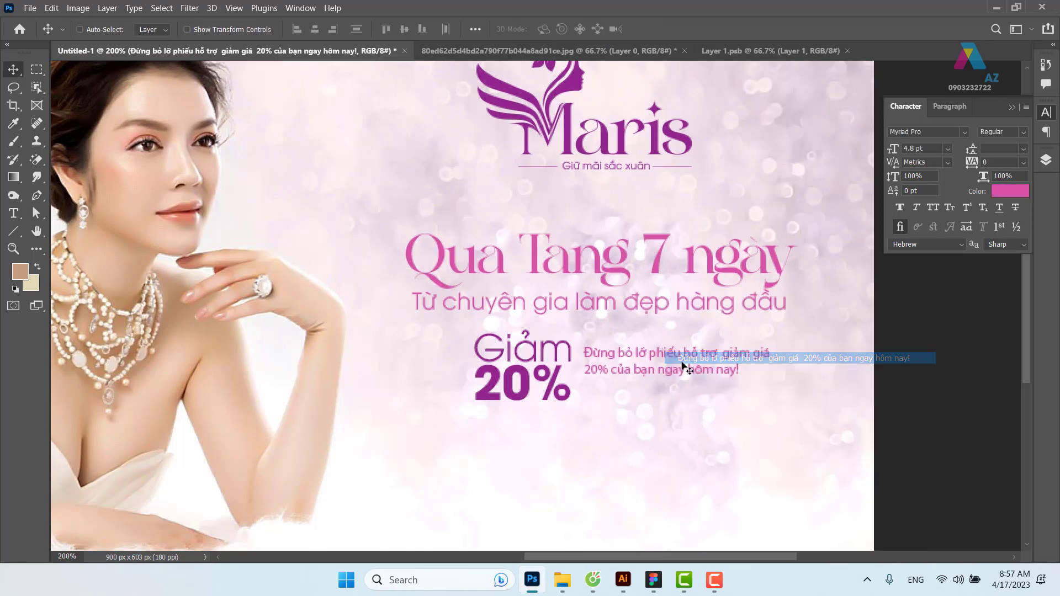
{"action": "key", "text": "t"}
{"action": "left_click", "coordinate": [550, 29]}
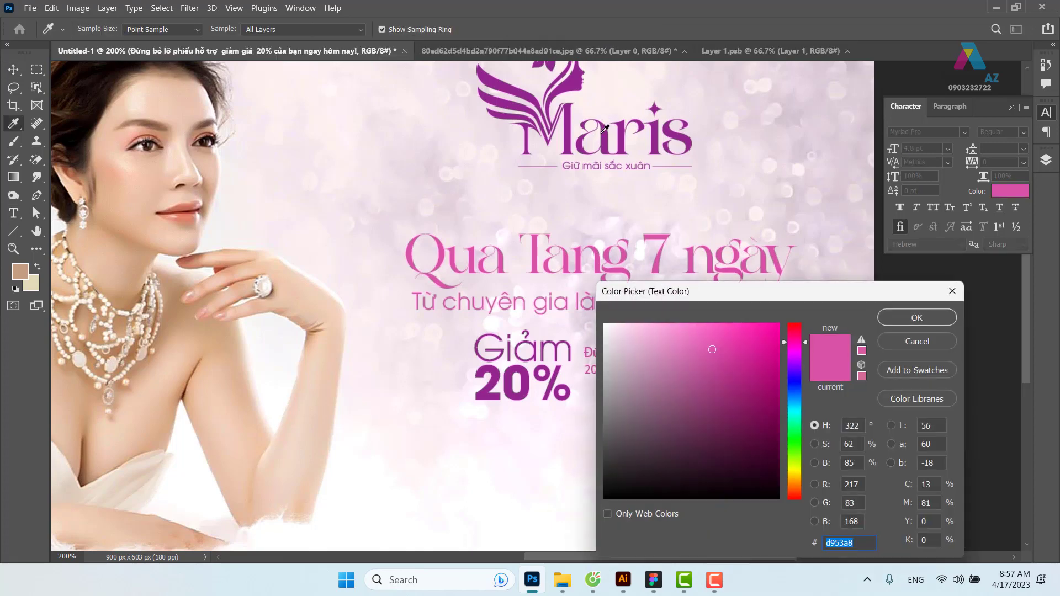
{"action": "left_click", "coordinate": [602, 132]}
{"action": "left_click", "coordinate": [941, 324]}
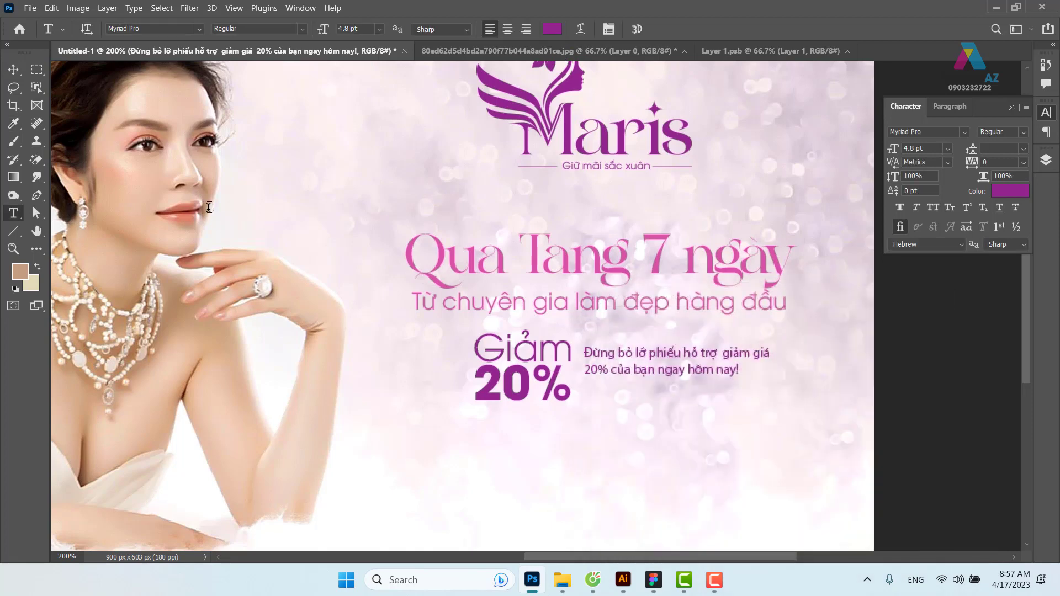
{"action": "left_click", "coordinate": [14, 69]}
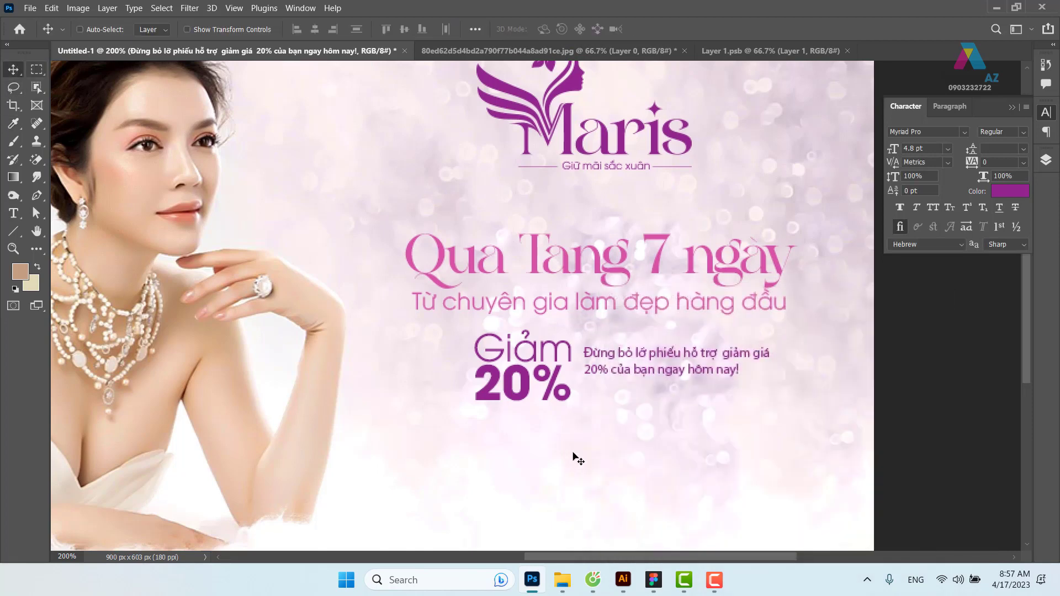
Scale the Giảm 20% block down slightly
{"action": "right_click", "coordinate": [569, 394]}
{"action": "left_click", "coordinate": [588, 400]}
{"action": "key", "text": "ctrl+t"}
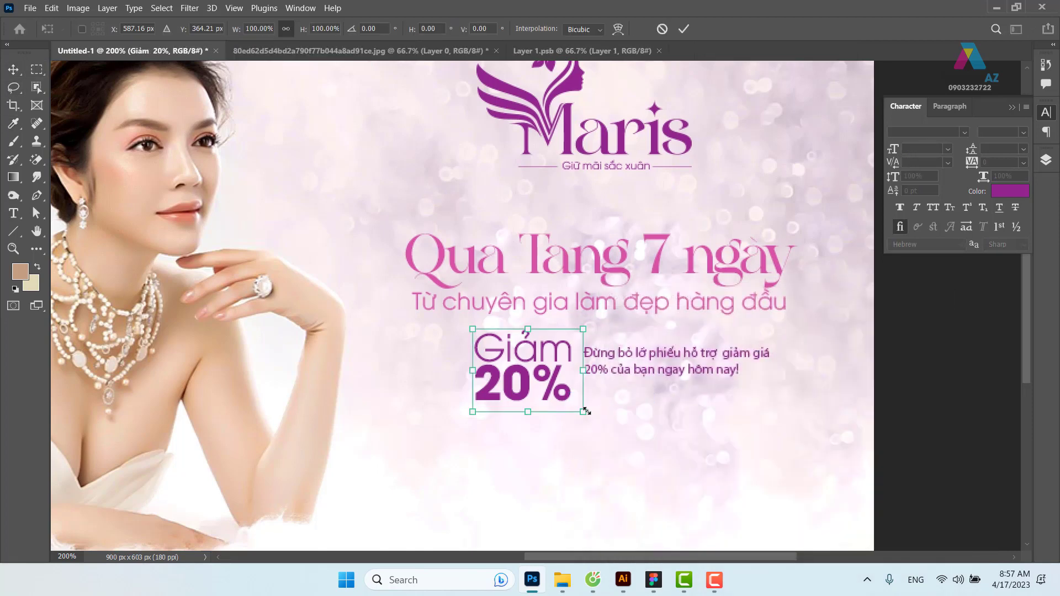
{"action": "left_click_drag", "start_coordinate": [584, 412], "coordinate": [567, 399]}
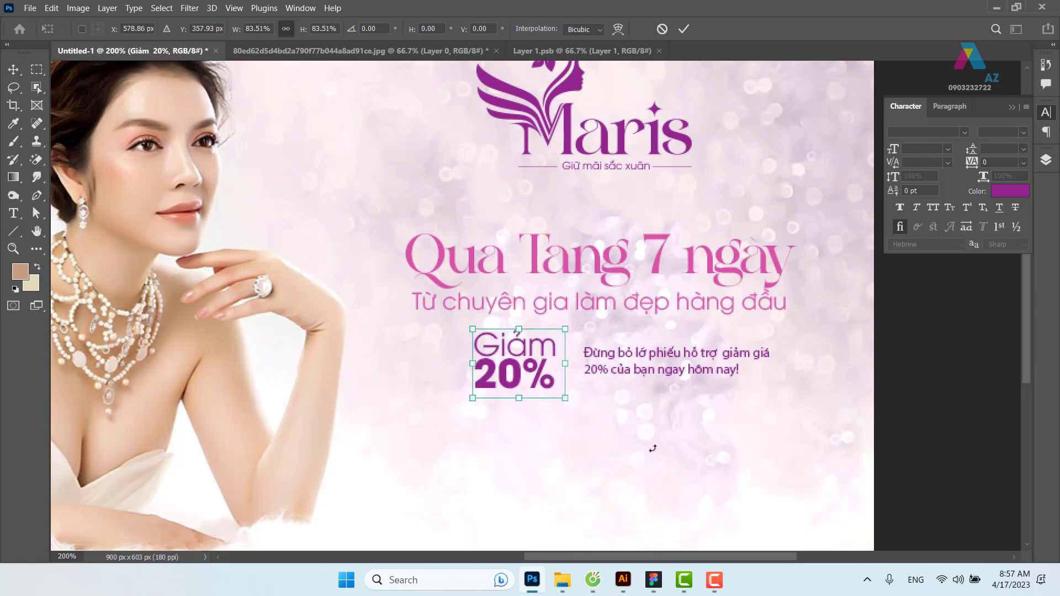
{"action": "key", "text": "Return"}
Widen the offer text's line spacing and tuck it closer beside Giảm 20%
{"action": "key", "text": "t"}
{"action": "left_click", "coordinate": [619, 381]}
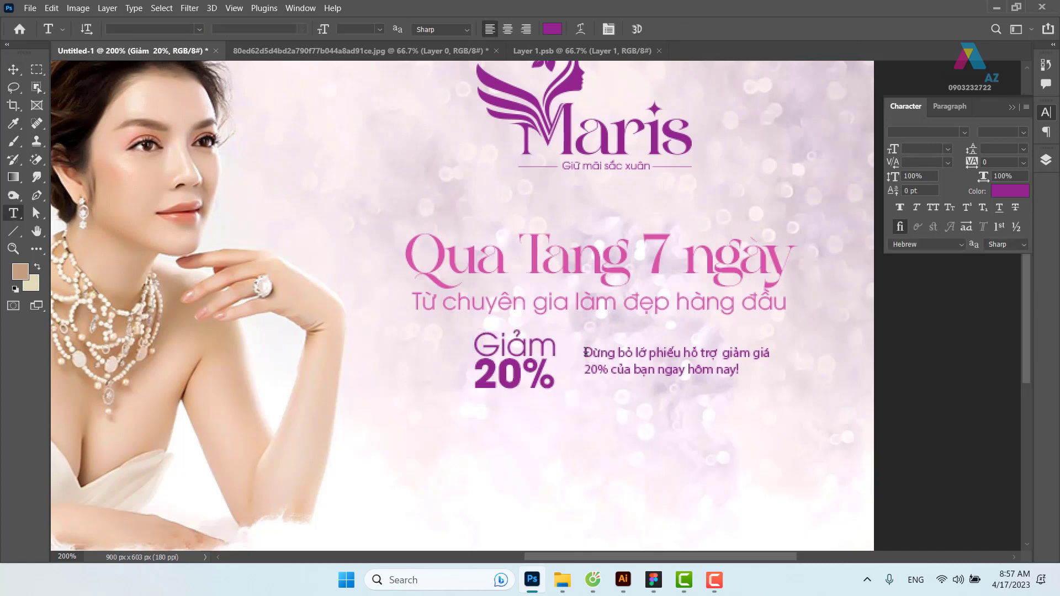
{"action": "key", "text": "ctrl+a"}
{"action": "key", "text": "alt+Down"}
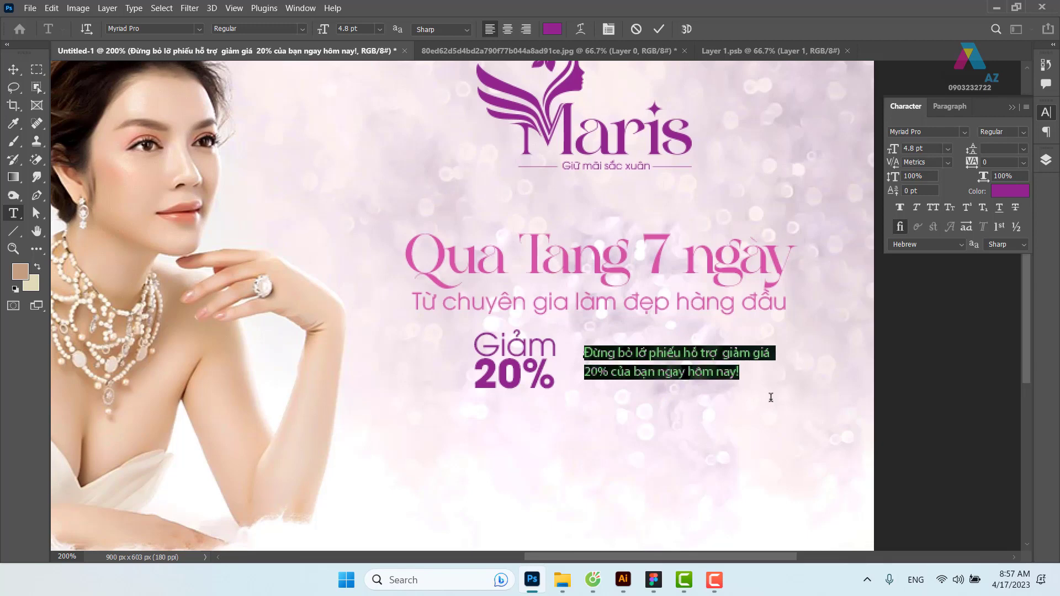
{"action": "left_click", "coordinate": [14, 69]}
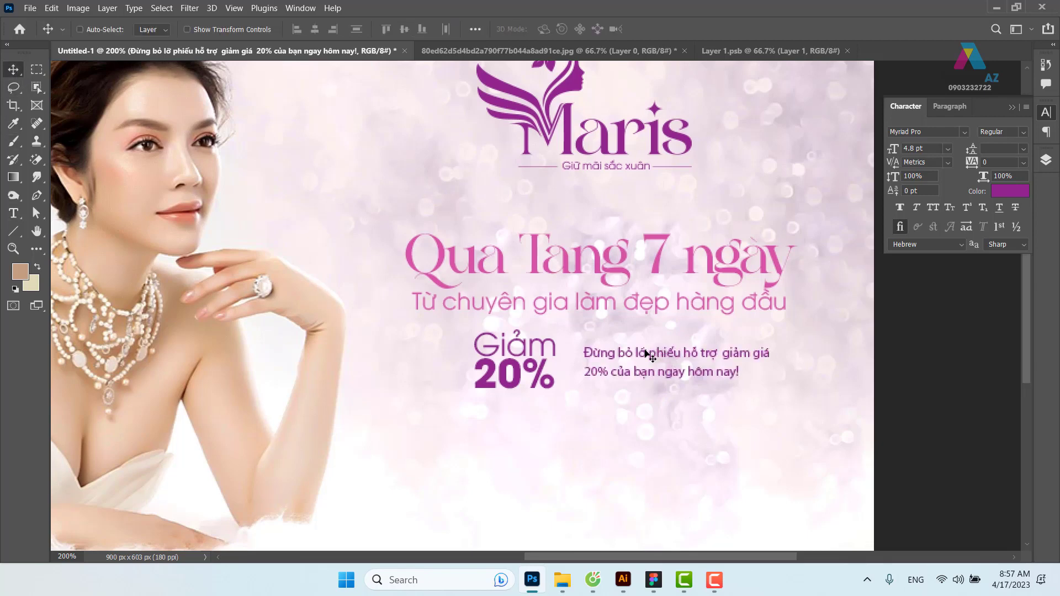
{"action": "left_click_drag", "start_coordinate": [648, 354], "coordinate": [635, 348]}
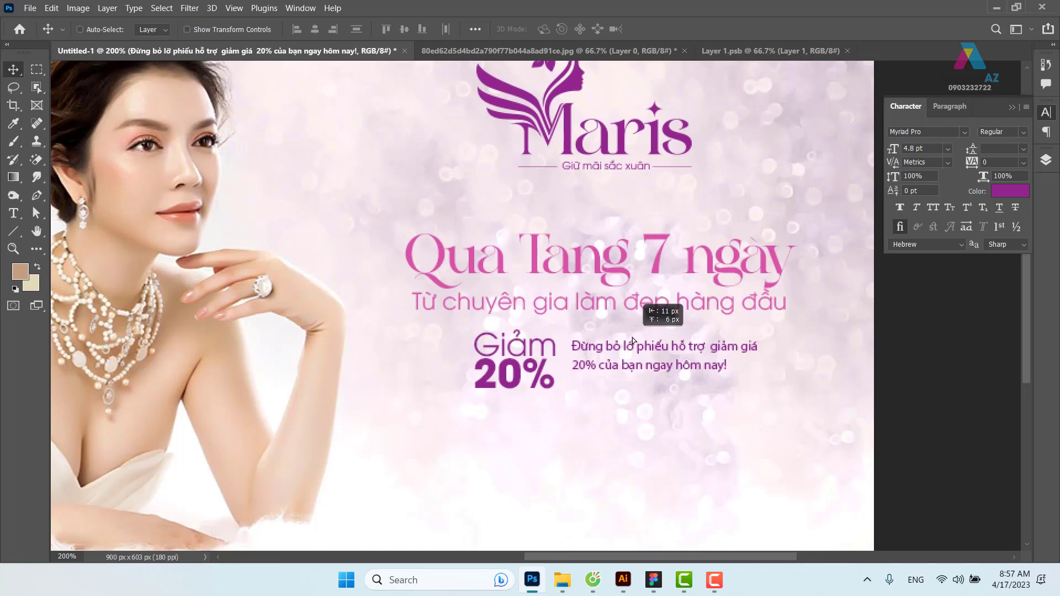
{"action": "left_click_drag", "start_coordinate": [633, 339], "coordinate": [631, 339]}
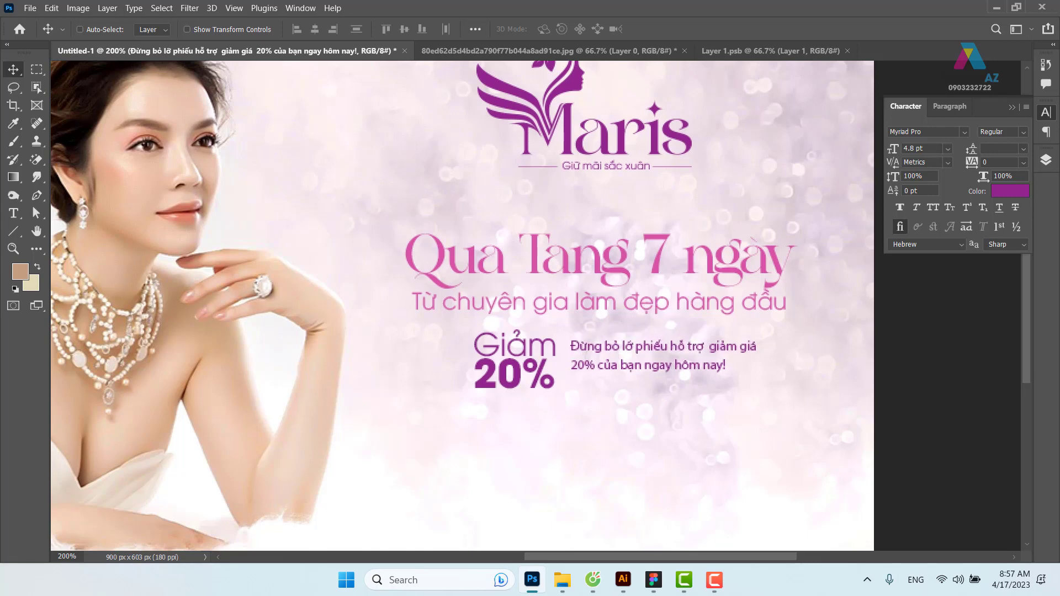
{"action": "key", "text": "Up"}
{"action": "key", "text": "Up"}
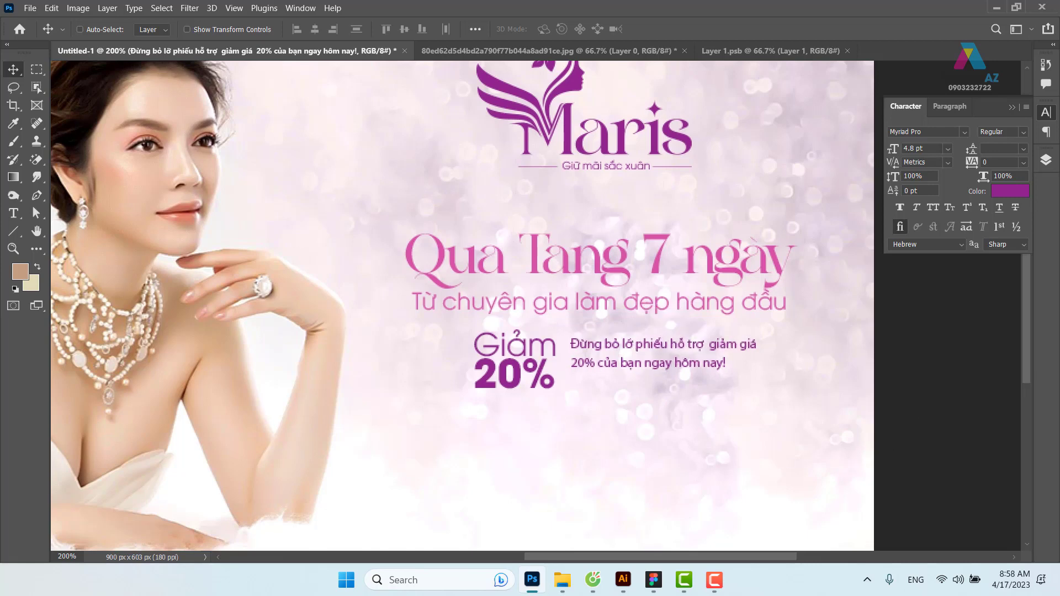
Select a thin vertical strip between the blocks and sample the headline pink
{"action": "left_click", "coordinate": [36, 69]}
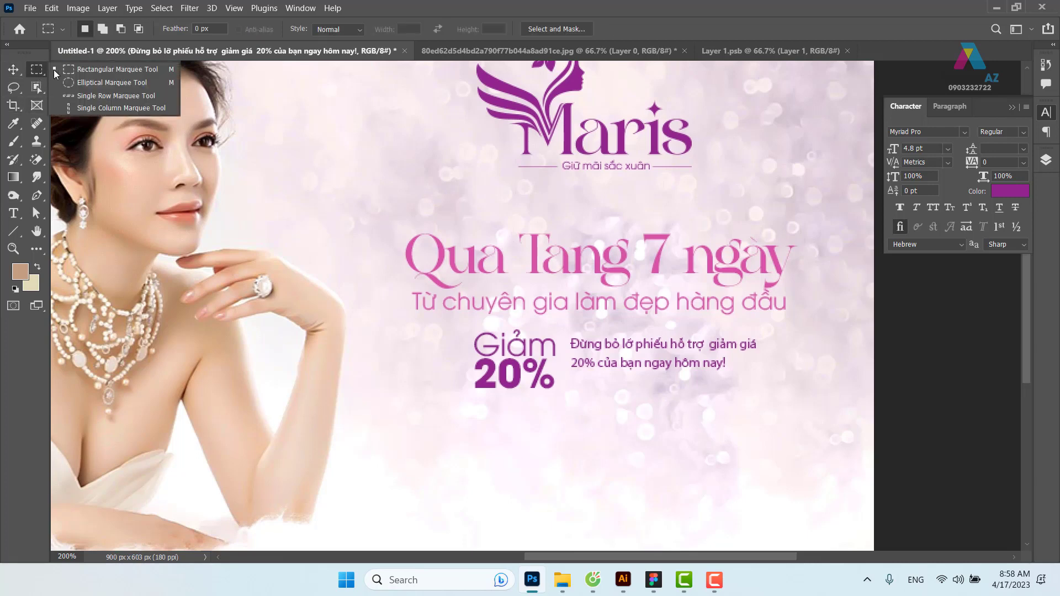
{"action": "left_click", "coordinate": [55, 73]}
{"action": "left_click_drag", "start_coordinate": [565, 338], "coordinate": [568, 387]}
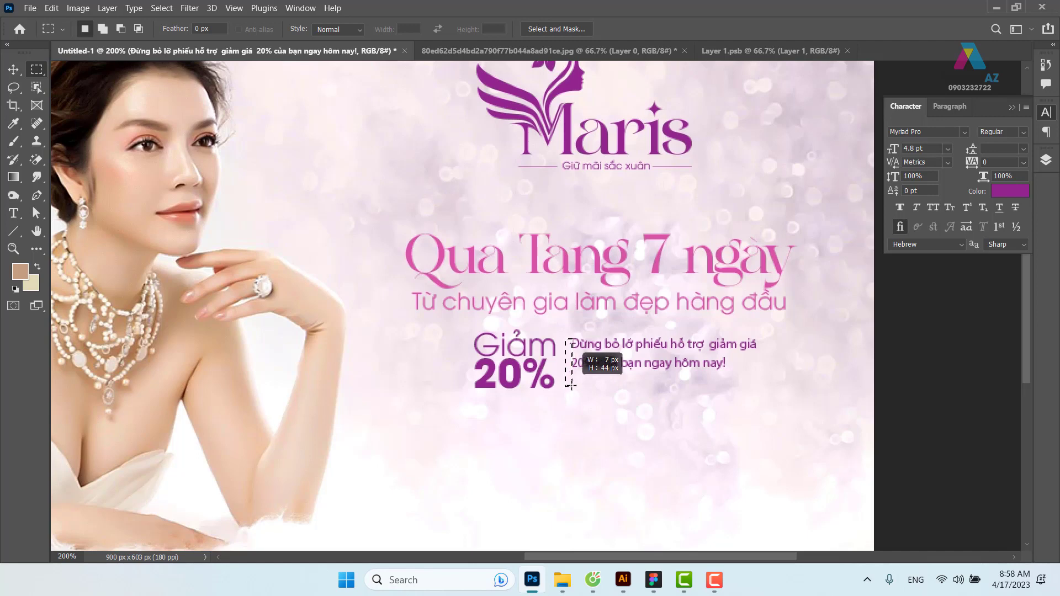
{"action": "left_click_drag", "start_coordinate": [568, 387], "coordinate": [566, 388]}
{"action": "key", "text": "ctrl+plus"}
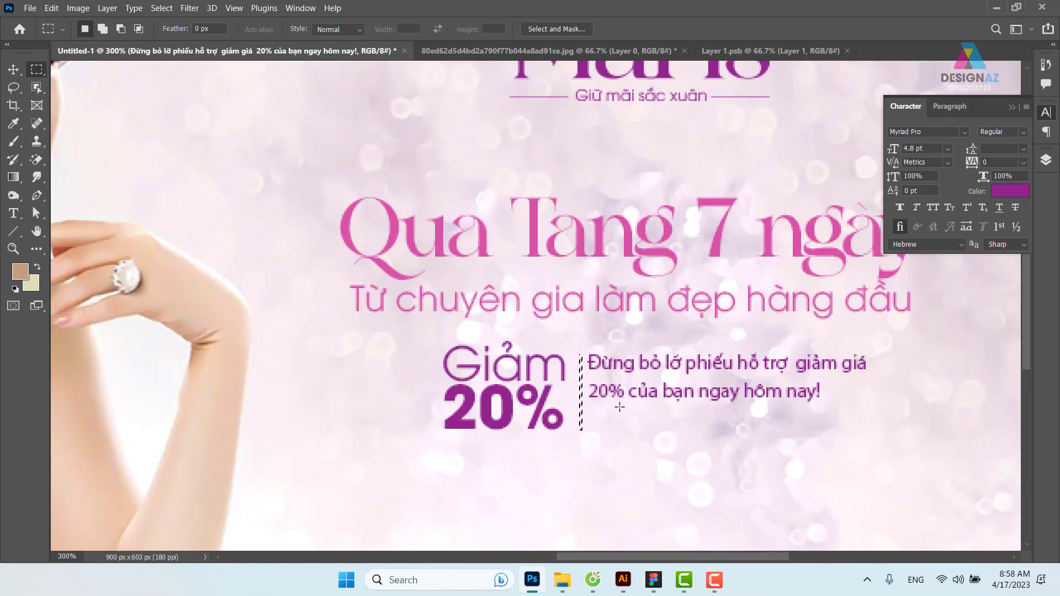
{"action": "key", "text": "i"}
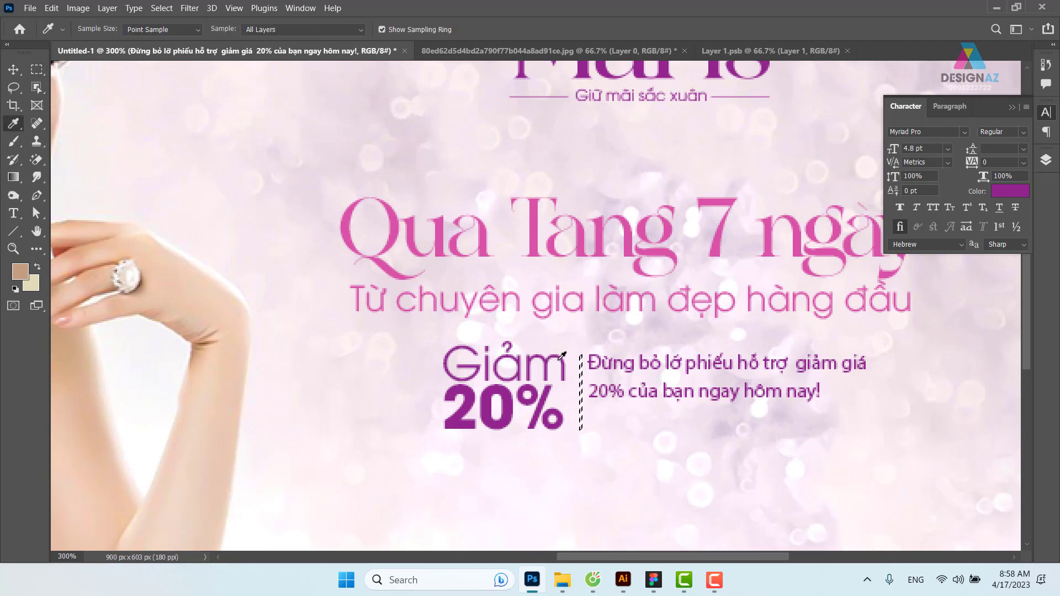
{"action": "left_click", "coordinate": [631, 243]}
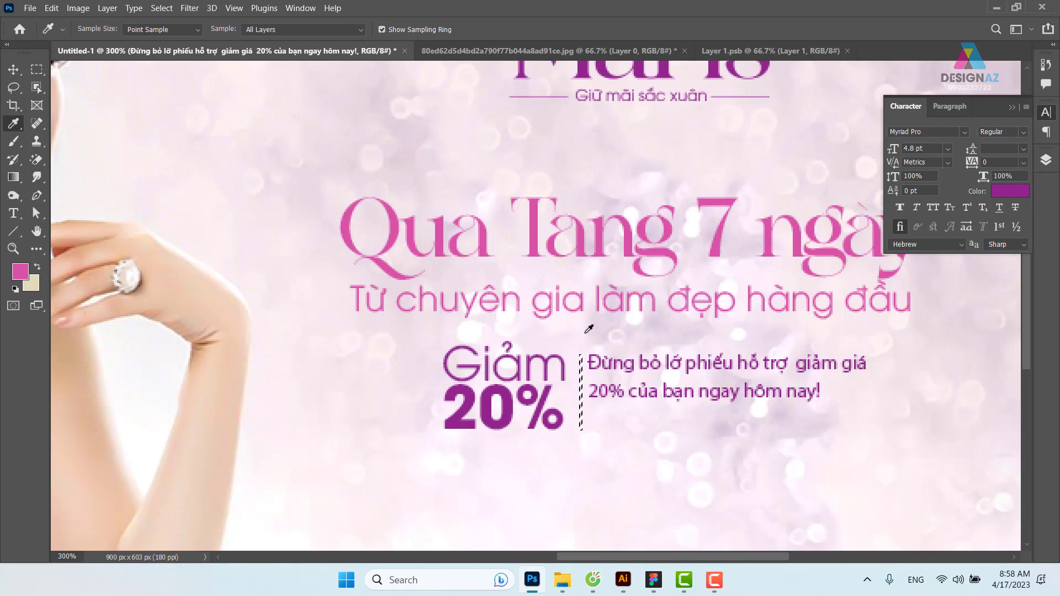
Fill the strip with pink on a new layer, then space divider and offer text evenly
{"action": "key", "text": "F7"}
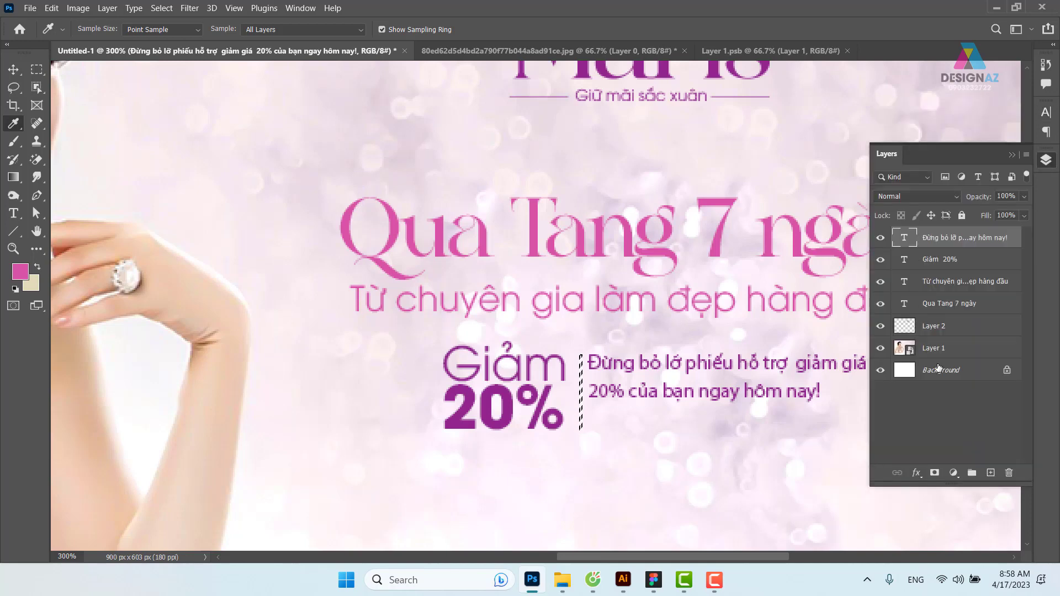
{"action": "left_click", "coordinate": [990, 474]}
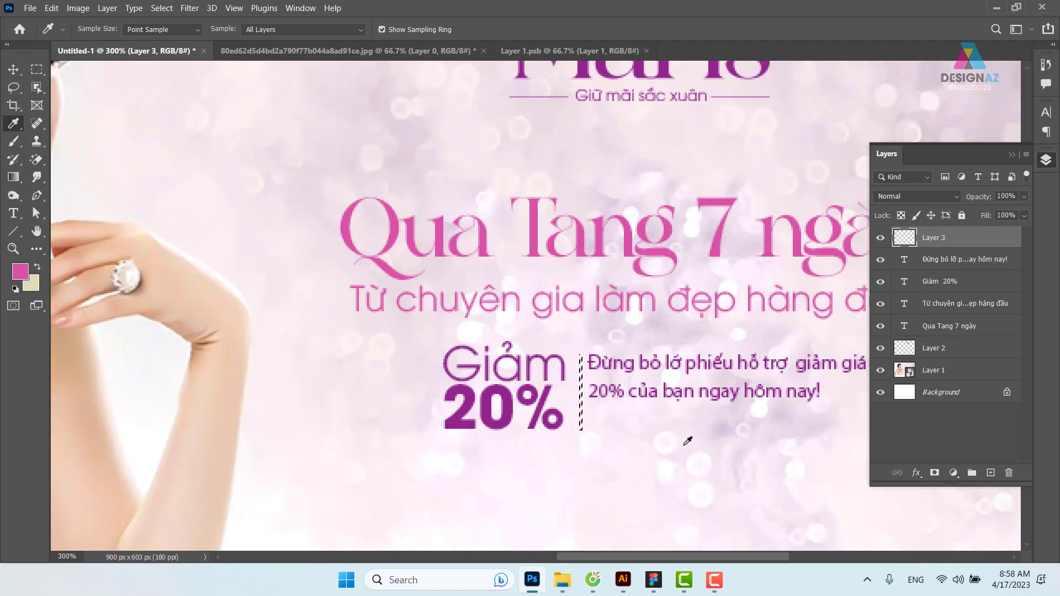
{"action": "key", "text": "alt+BackSpace"}
{"action": "key", "text": "ctrl+d"}
{"action": "key", "text": "v"}
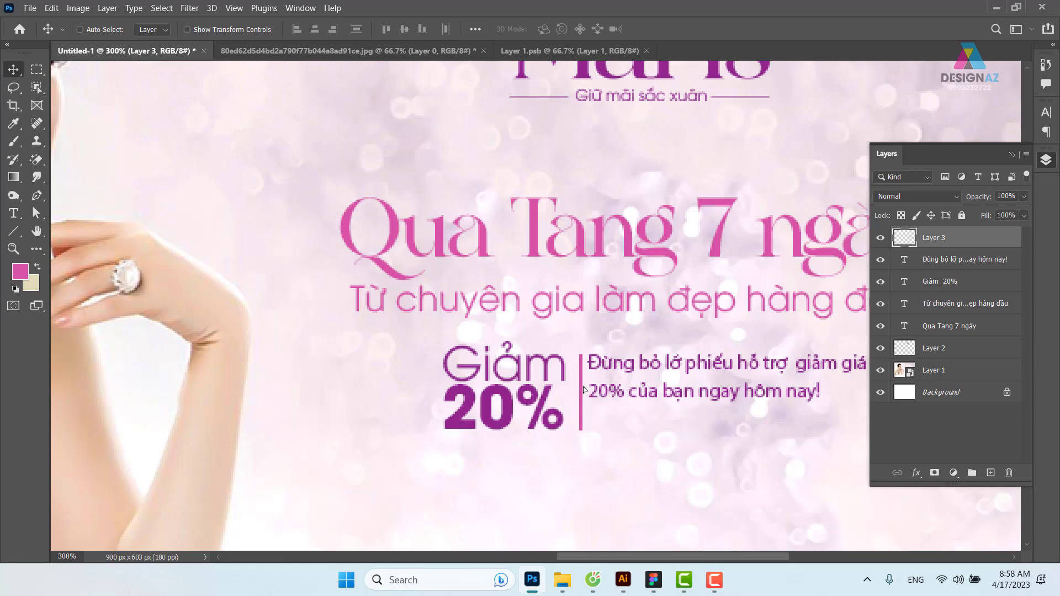
{"action": "left_click_drag", "start_coordinate": [584, 390], "coordinate": [593, 390]}
{"action": "left_click", "coordinate": [700, 374]}
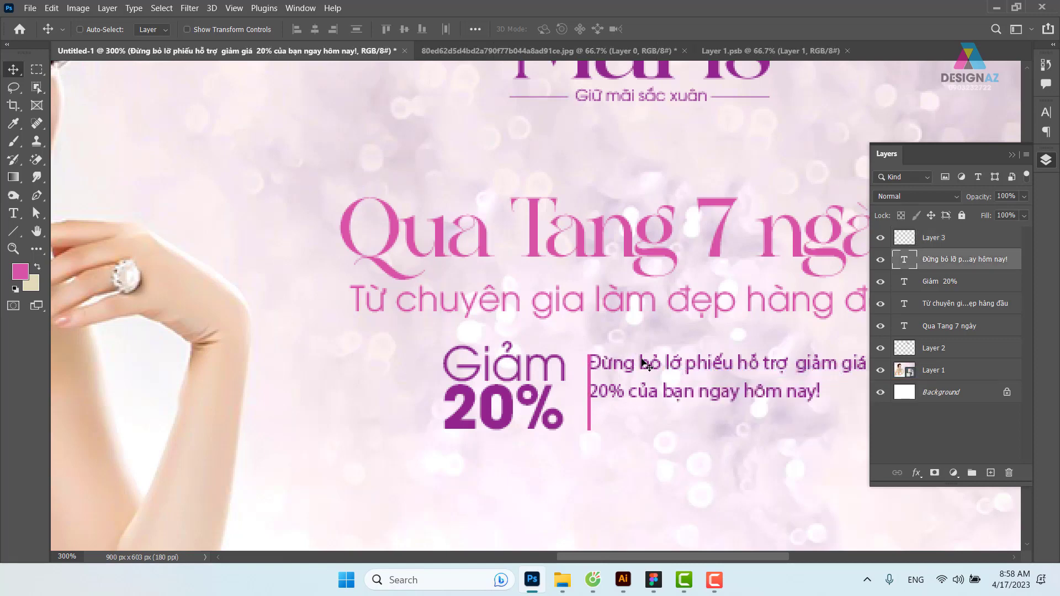
{"action": "left_click_drag", "start_coordinate": [643, 364], "coordinate": [662, 365]}
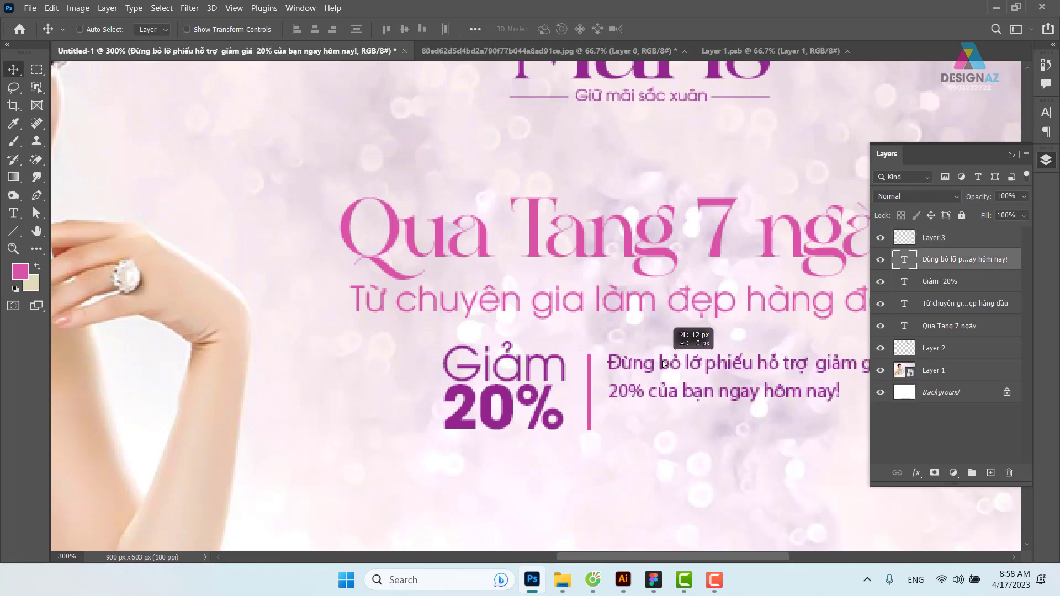
{"action": "key", "text": "Right"}
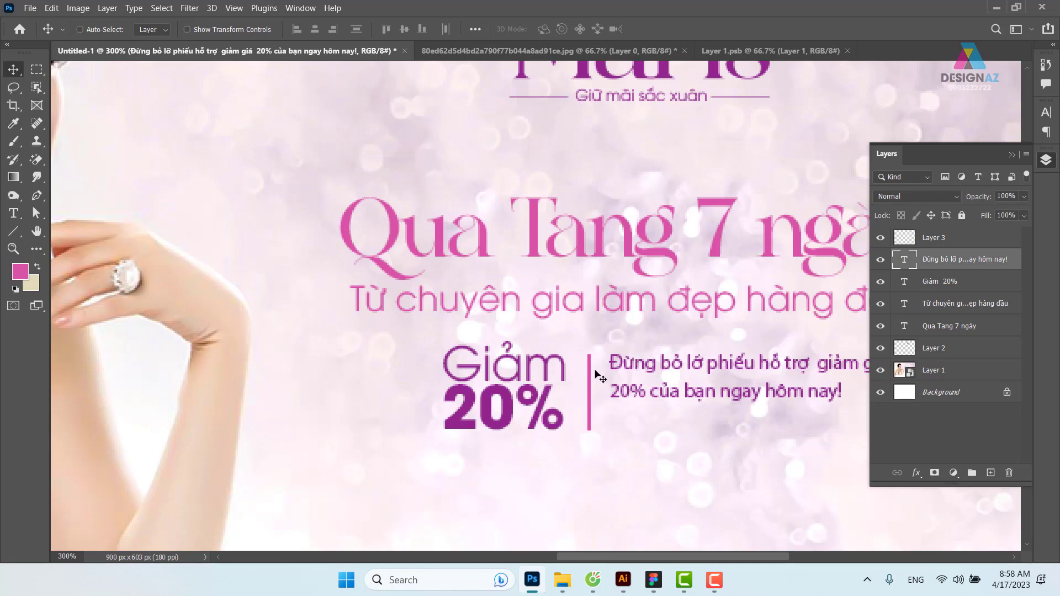
Select the divider layer together with the Giảm 20% layer
{"action": "right_click", "coordinate": [643, 367]}
{"action": "left_click", "coordinate": [691, 371]}
{"action": "right_click", "coordinate": [590, 379]}
{"action": "key", "text": "Escape"}
{"action": "right_click", "coordinate": [589, 377]}
{"action": "left_click", "coordinate": [607, 381]}
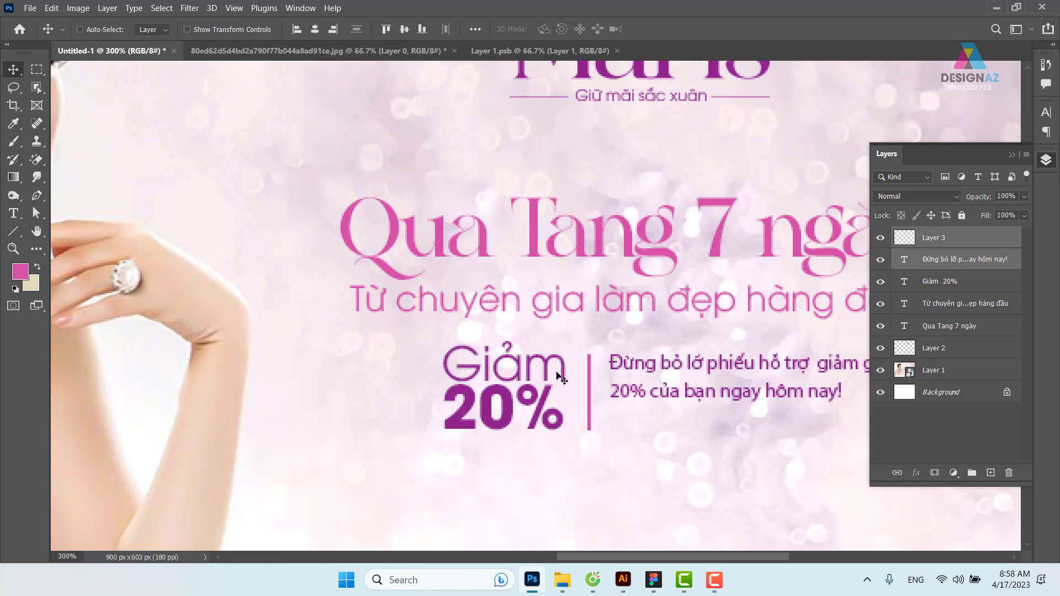
{"action": "right_click", "coordinate": [559, 378]}
{"action": "left_click", "coordinate": [575, 367]}
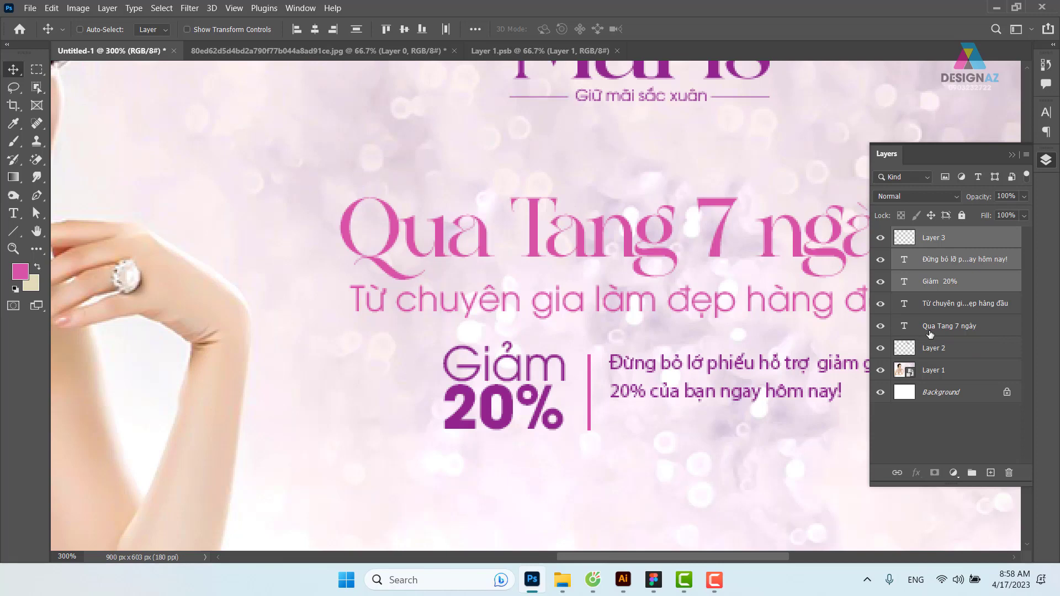
Shift the Giảm 20% block and offer text slightly left and realign them vertically
{"action": "key", "text": "ctrl+1"}
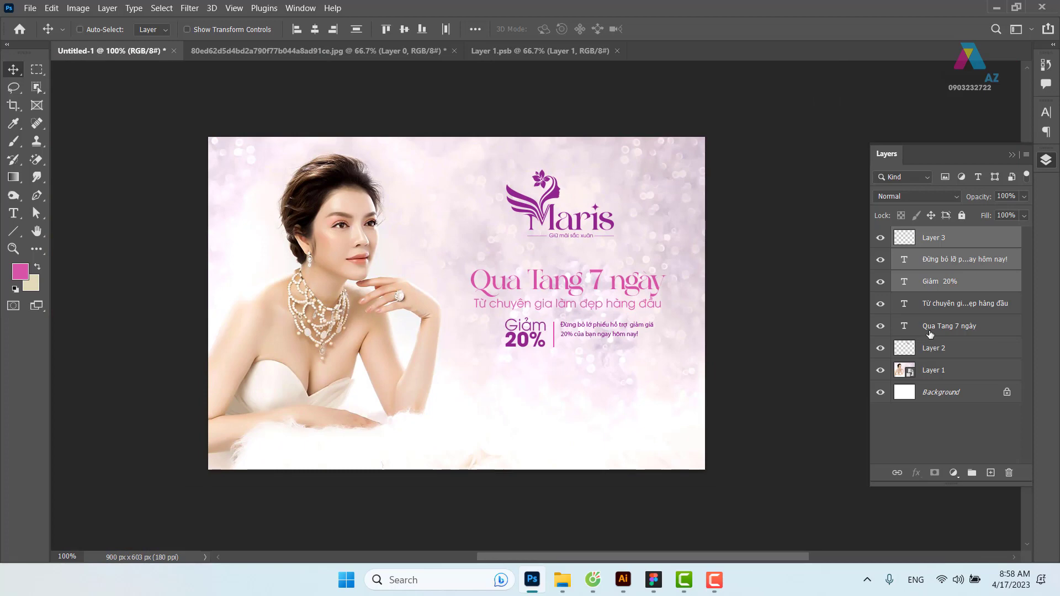
{"action": "key", "text": "ctrl+plus"}
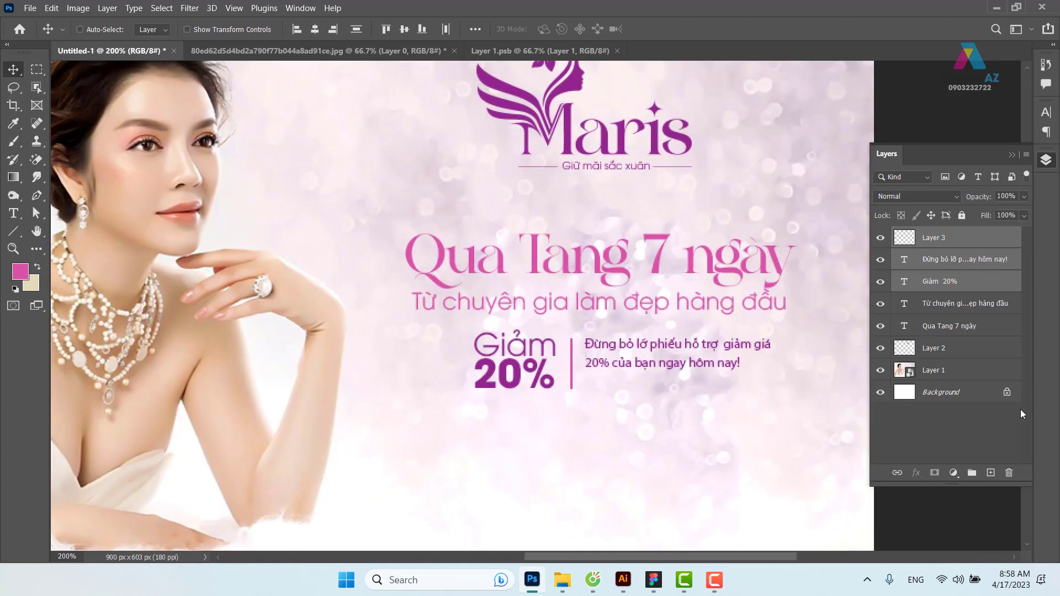
{"action": "left_click_drag", "start_coordinate": [689, 356], "coordinate": [667, 352]}
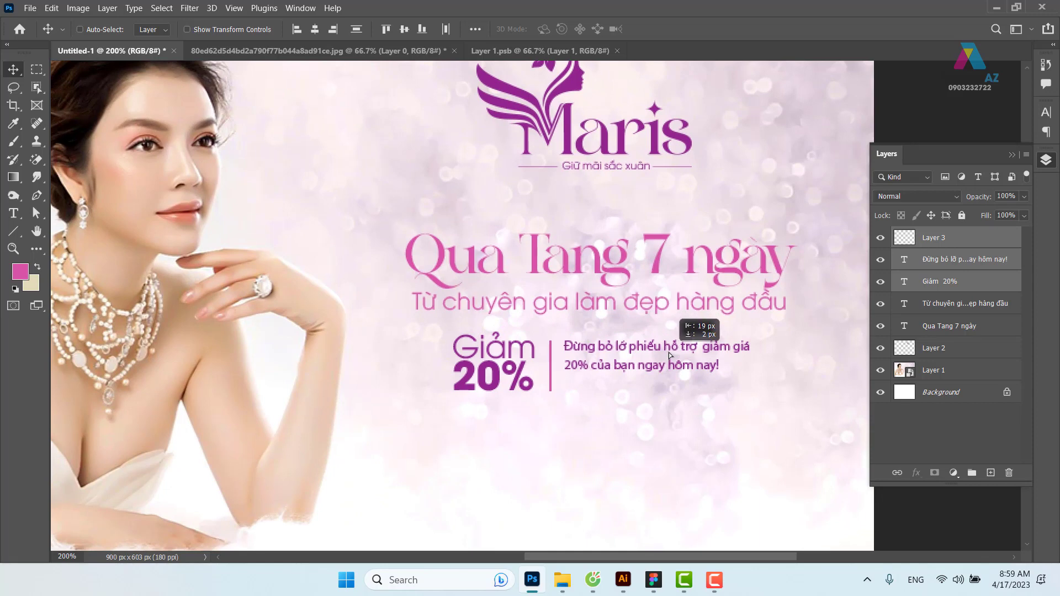
{"action": "left_click_drag", "start_coordinate": [668, 353], "coordinate": [666, 357]}
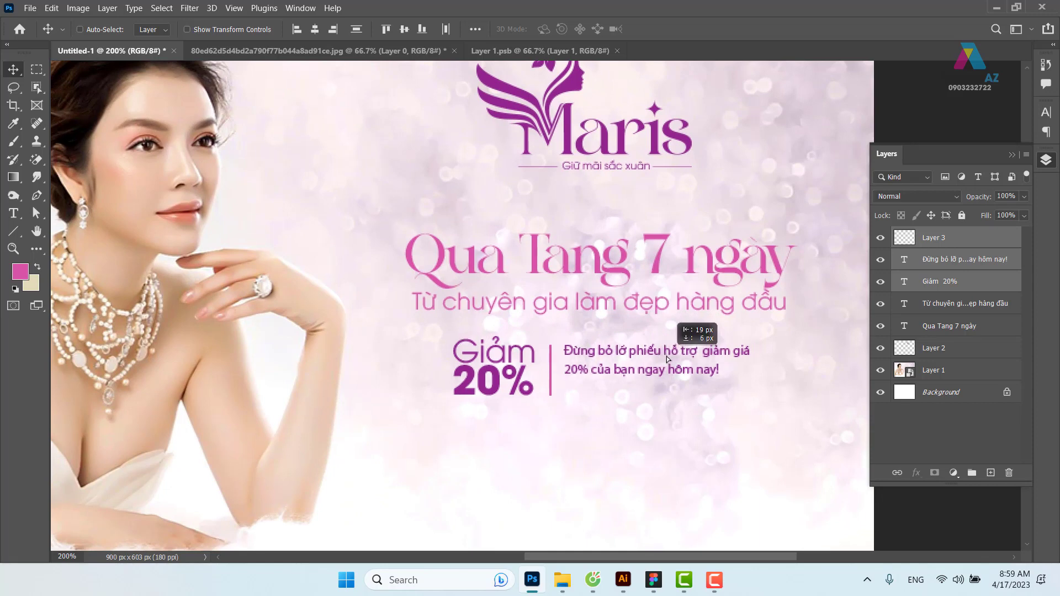
{"action": "left_click_drag", "start_coordinate": [667, 356], "coordinate": [667, 351]}
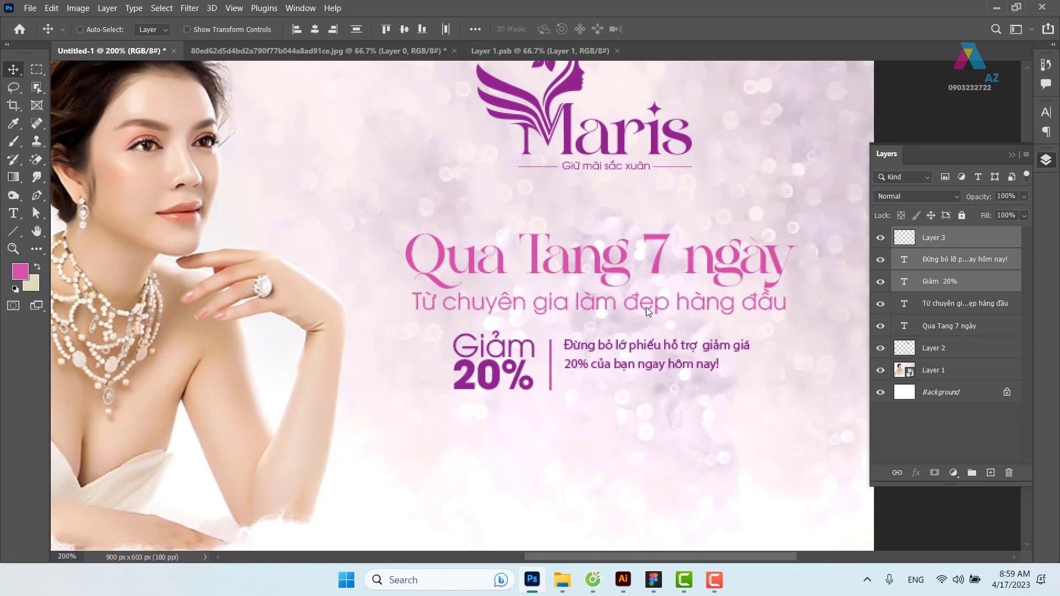
Pick the Qua Tang 7 ngày headline and subline layers from the canvas layer list
{"action": "left_click", "coordinate": [647, 310], "text": "ctrl"}
{"action": "key", "text": "ctrl+minus"}
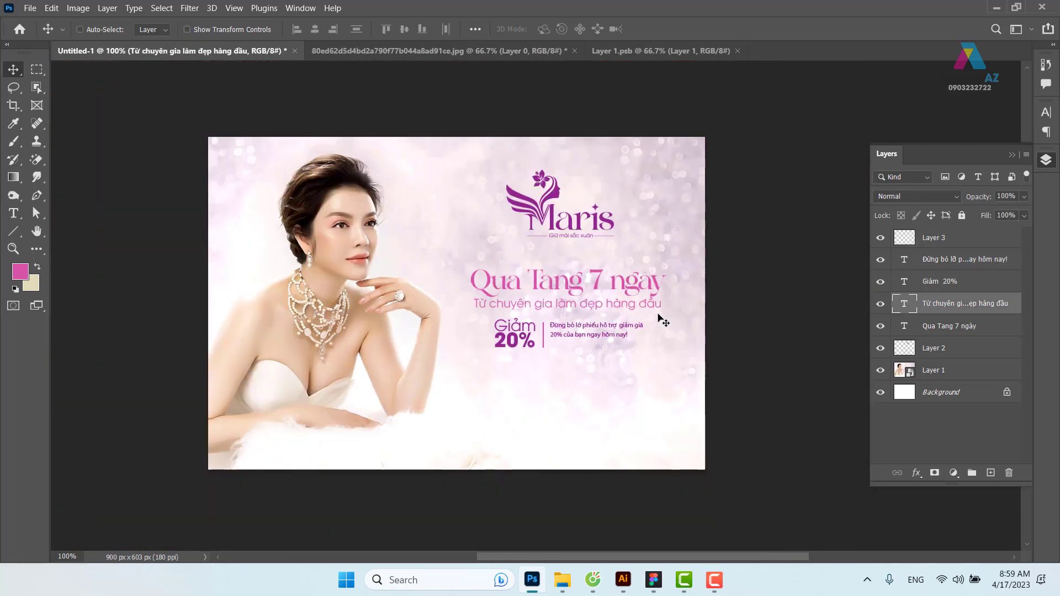
{"action": "key", "text": "ctrl+plus"}
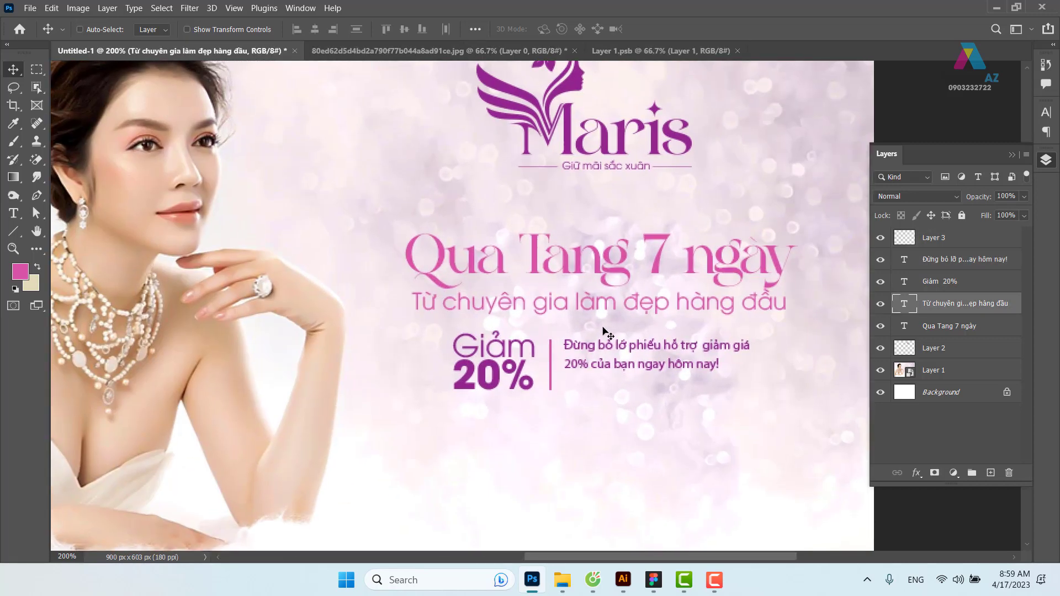
{"action": "right_click", "coordinate": [623, 254]}
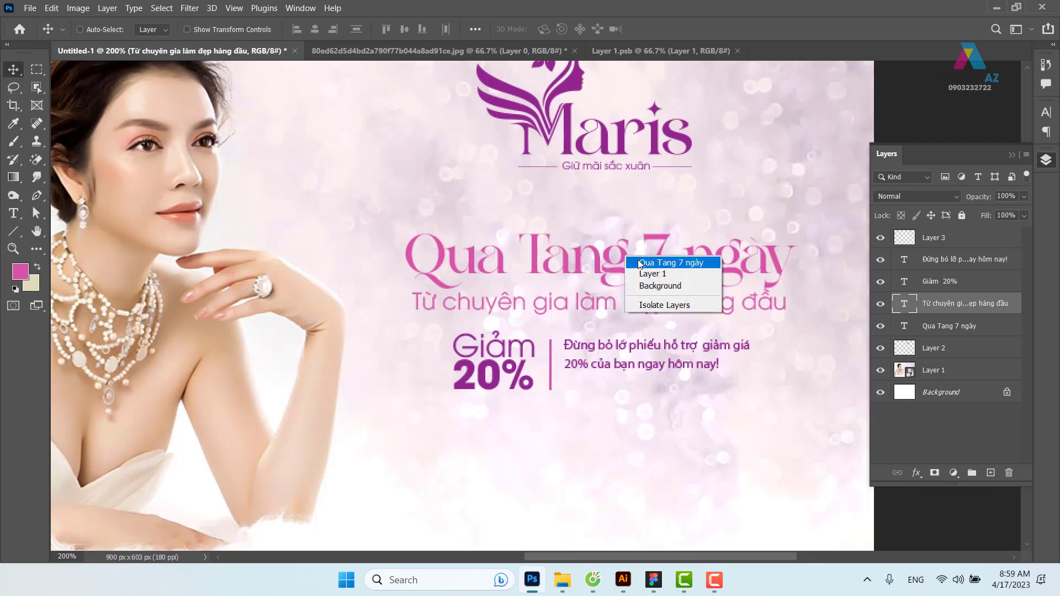
{"action": "left_click", "coordinate": [640, 259]}
{"action": "right_click", "coordinate": [596, 299]}
{"action": "left_click", "coordinate": [641, 306], "text": "shift"}
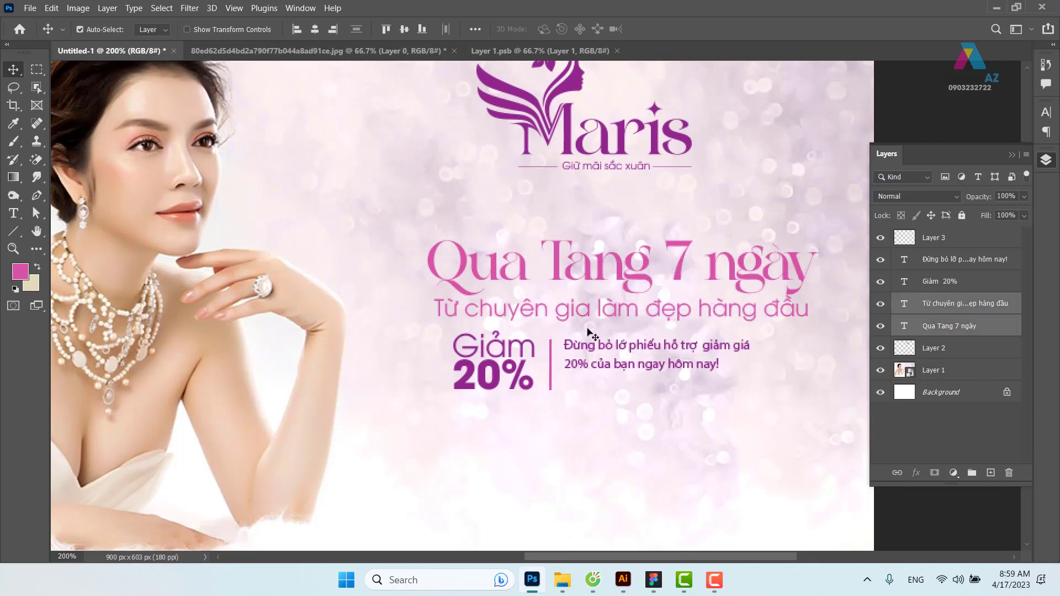
{"action": "right_click", "coordinate": [617, 353]}
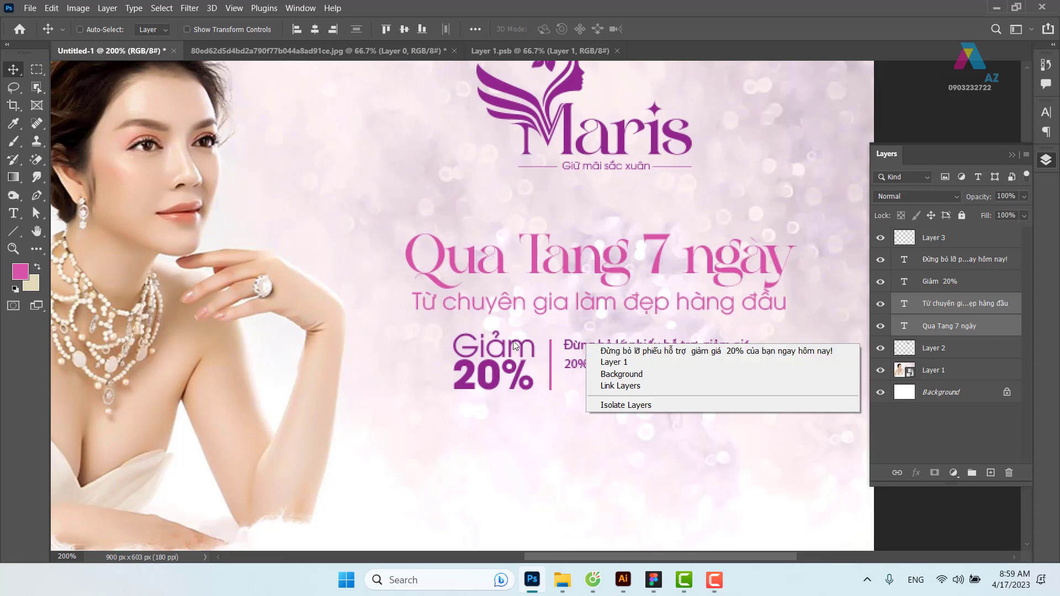
{"action": "left_click", "coordinate": [524, 352]}
Group the Giảm 20% text, offer text and divider layers into Group 1
{"action": "right_click", "coordinate": [529, 354]}
{"action": "left_click", "coordinate": [558, 354]}
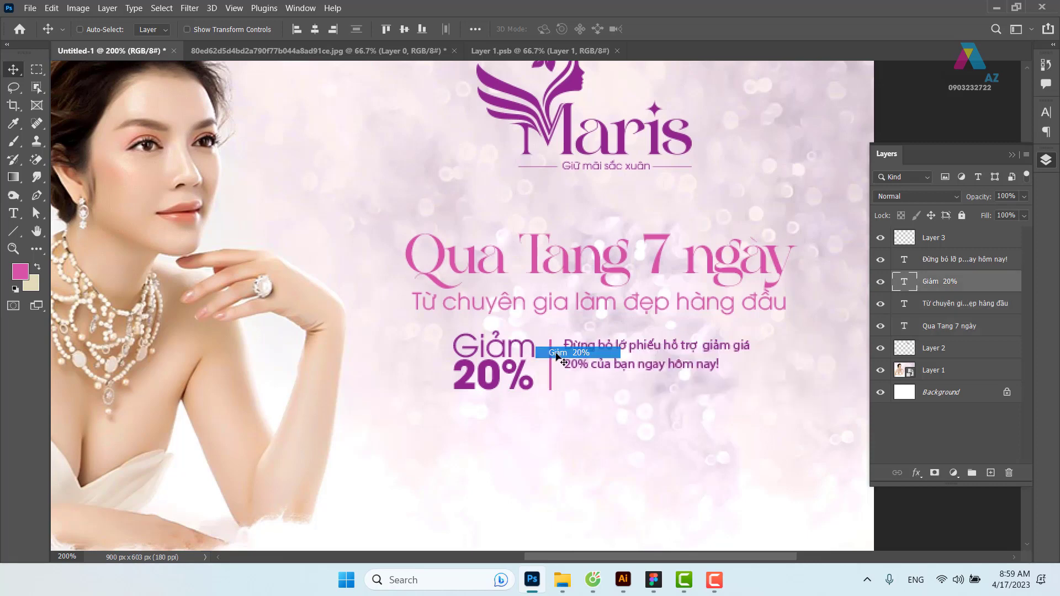
{"action": "right_click", "coordinate": [629, 349]}
{"action": "left_click", "coordinate": [646, 354], "text": "shift"}
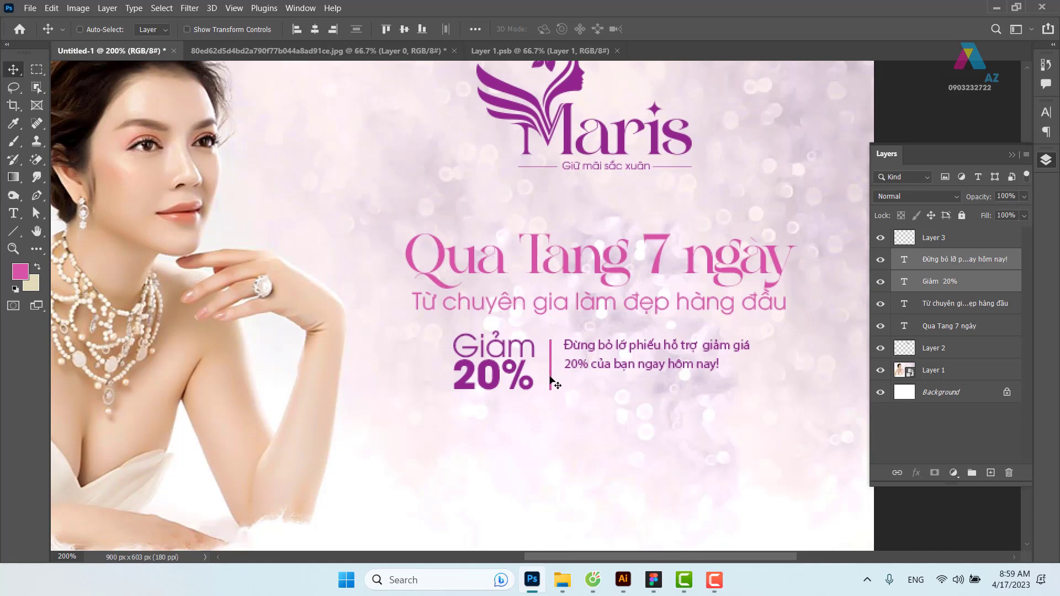
{"action": "right_click", "coordinate": [550, 380]}
{"action": "left_click", "coordinate": [569, 385], "text": "shift"}
{"action": "left_click_drag", "start_coordinate": [561, 380], "coordinate": [598, 373]}
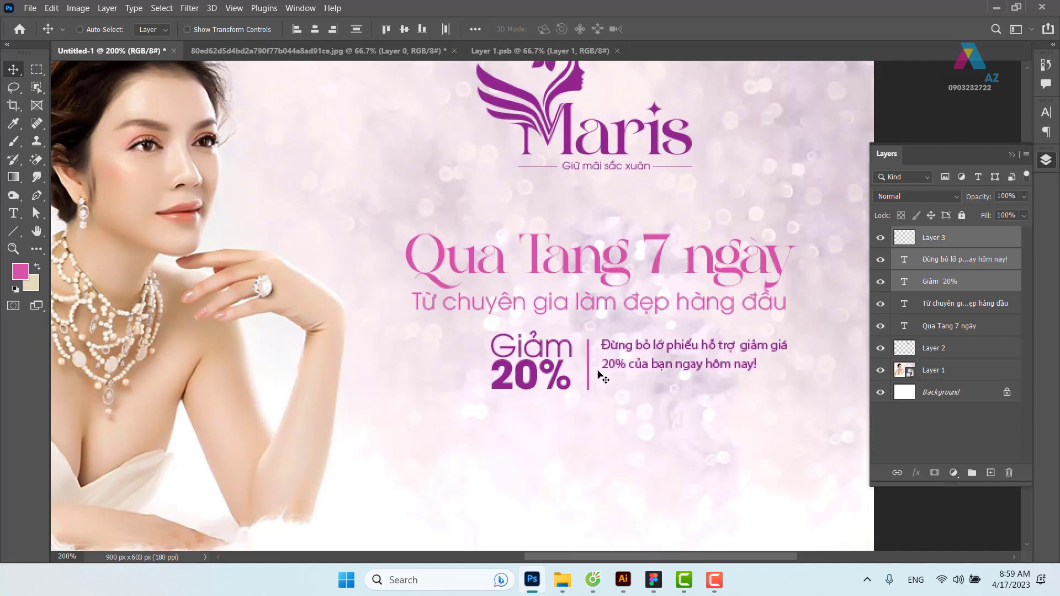
{"action": "key", "text": "ctrl+z"}
{"action": "key", "text": "ctrl+g"}
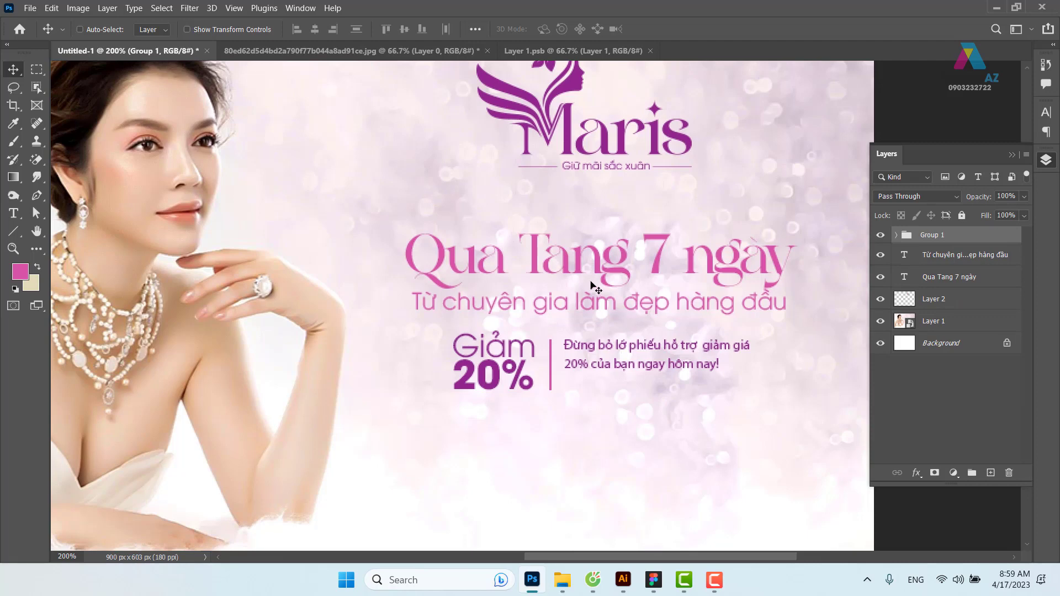
Group the headline and subline into Group 2, then select both groups
{"action": "right_click", "coordinate": [634, 271]}
{"action": "left_click", "coordinate": [634, 271]}
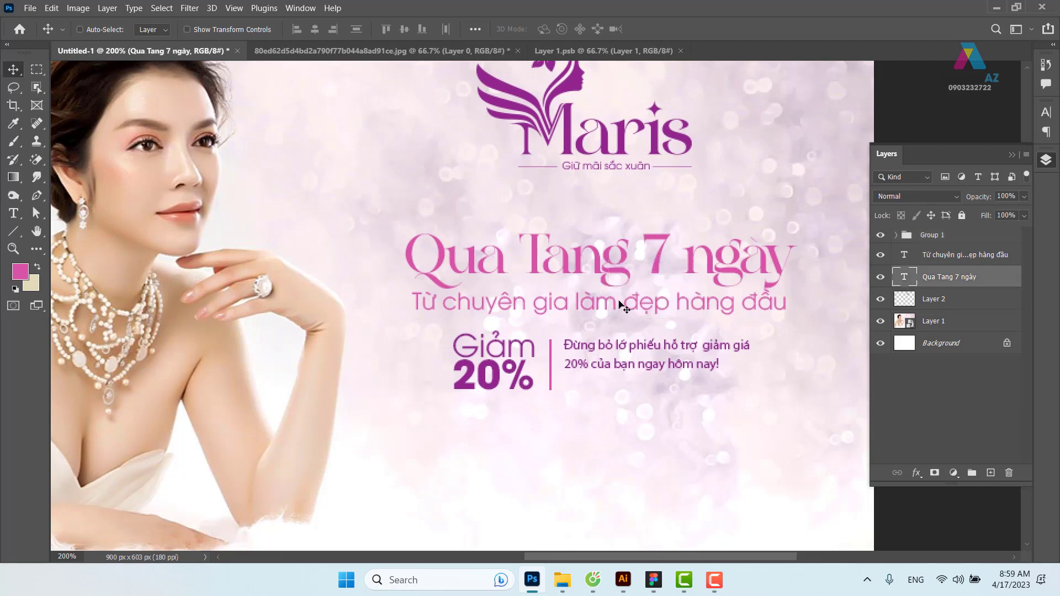
{"action": "right_click", "coordinate": [620, 302]}
{"action": "left_click", "coordinate": [636, 308], "text": "shift"}
{"action": "left_click_drag", "start_coordinate": [599, 296], "coordinate": [612, 312]}
{"action": "key", "text": "ctrl+z"}
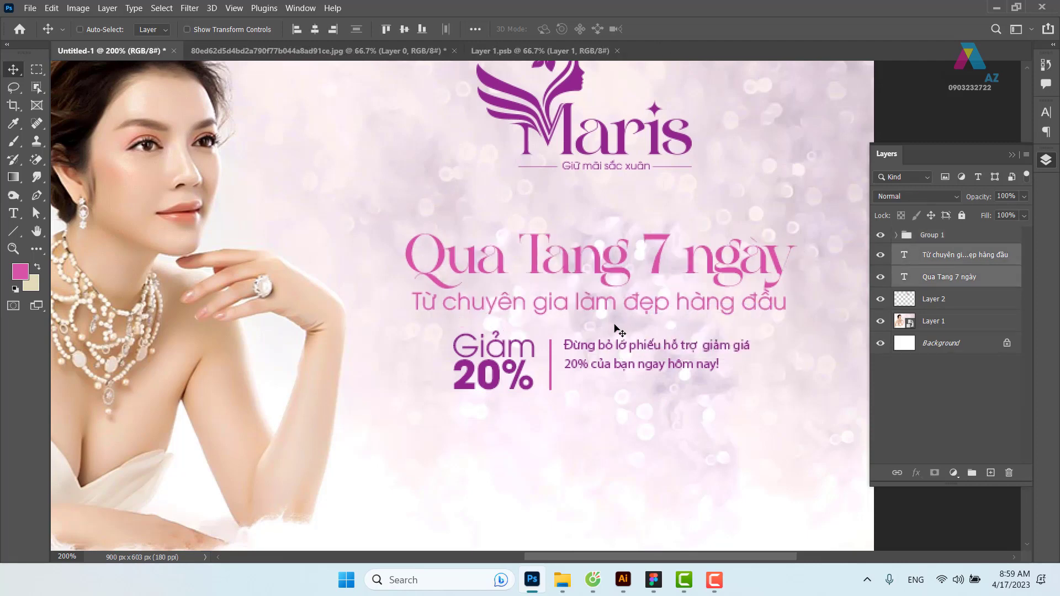
{"action": "key", "text": "ctrl+g"}
{"action": "left_click", "coordinate": [972, 239], "text": "ctrl"}
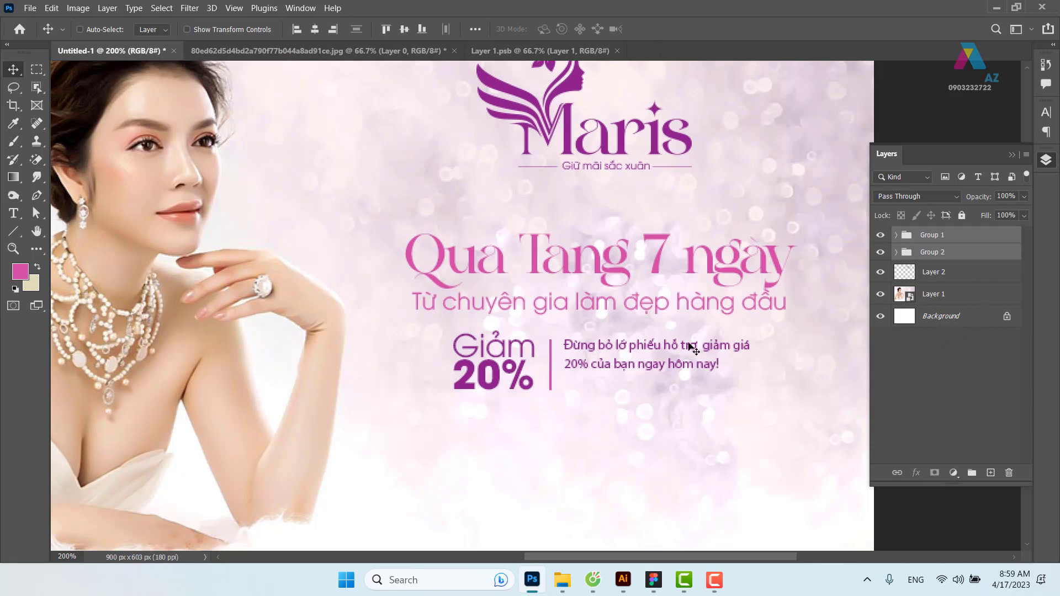
Scale Group 1 and Group 2 together up to about 117%
{"action": "key", "text": "ctrl+t"}
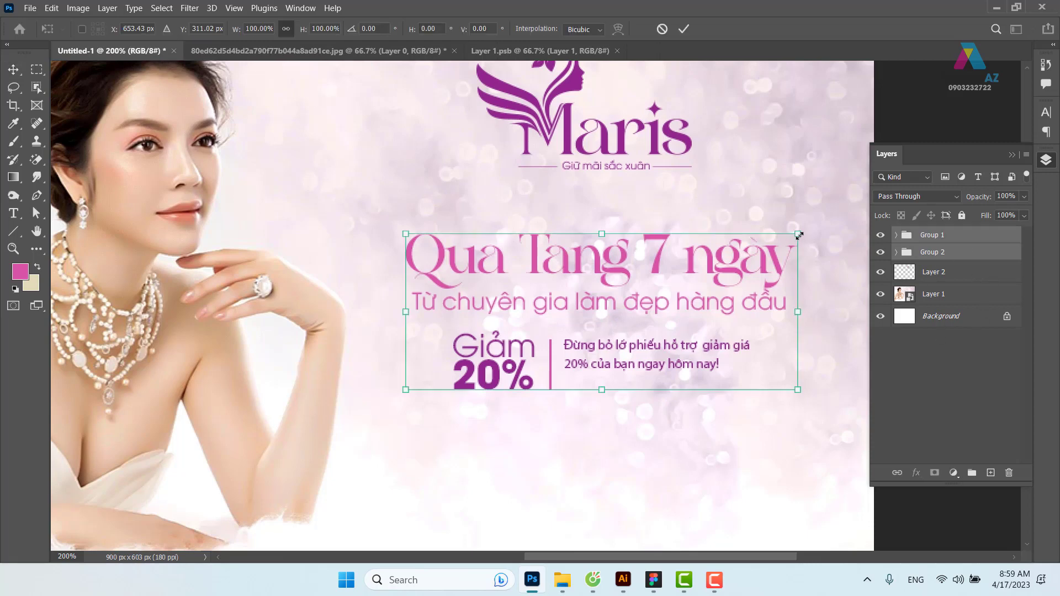
{"action": "left_click_drag", "start_coordinate": [798, 235], "coordinate": [828, 227]}
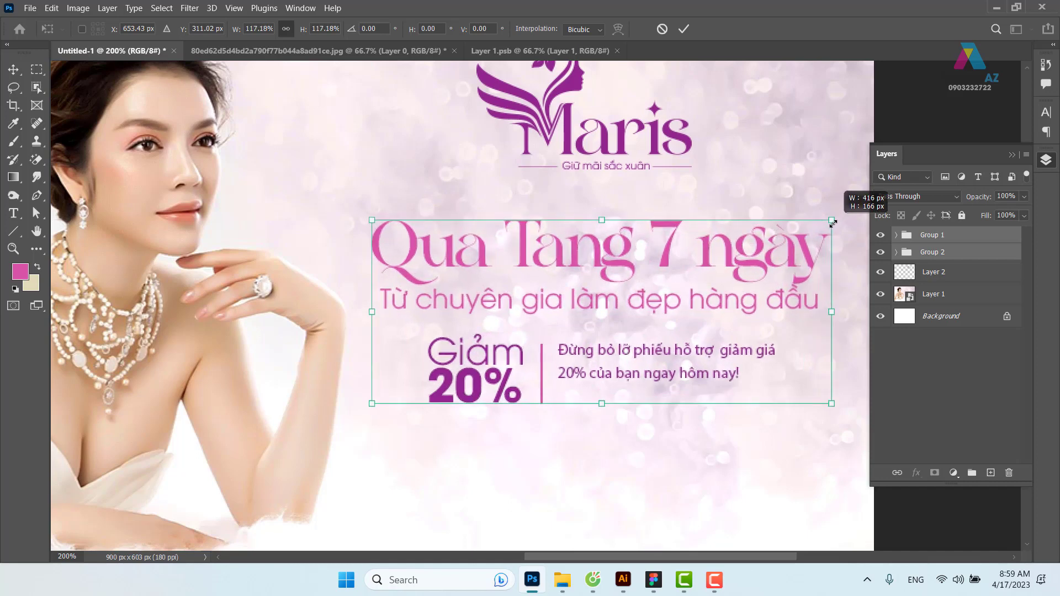
{"action": "left_click_drag", "start_coordinate": [829, 226], "coordinate": [831, 220]}
{"action": "key", "text": "Return"}
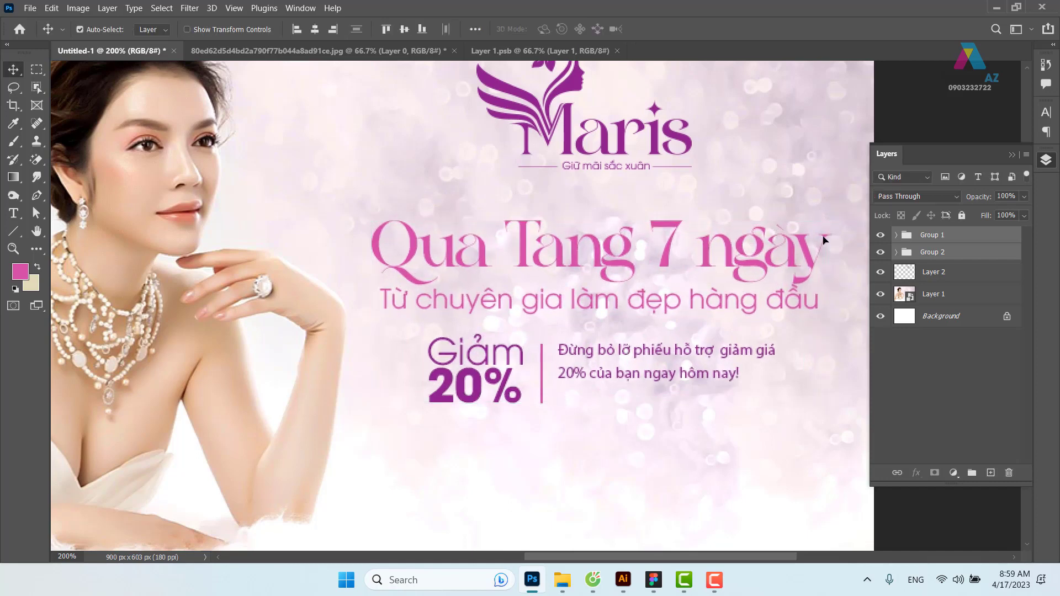
Lower the enlarged text block slightly on the banner and check its placement
{"action": "key", "text": "ctrl+minus"}
{"action": "left_click_drag", "start_coordinate": [597, 278], "coordinate": [597, 289]}
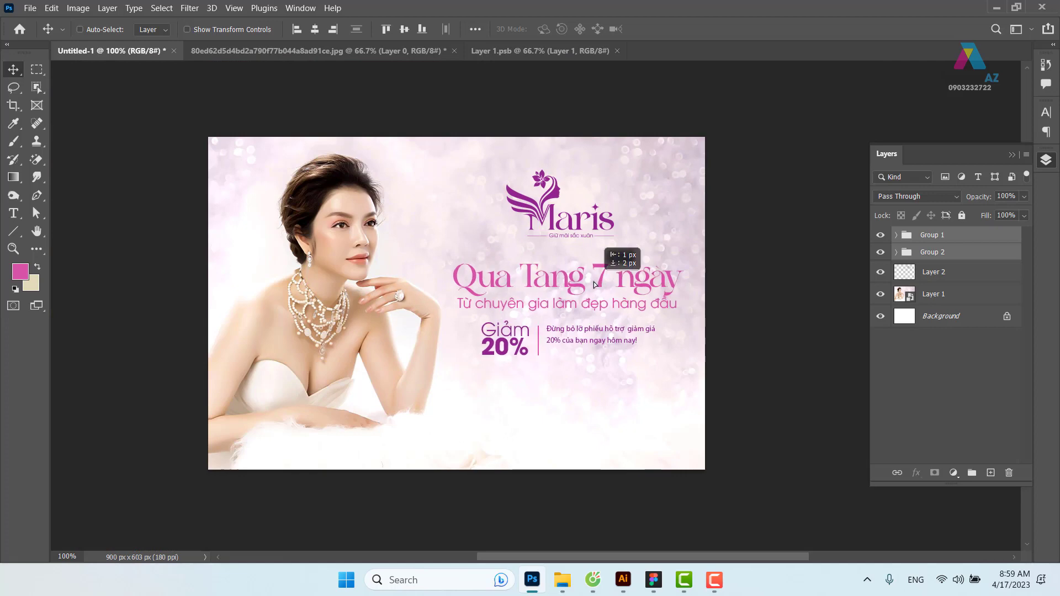
{"action": "key", "text": "shift+Down"}
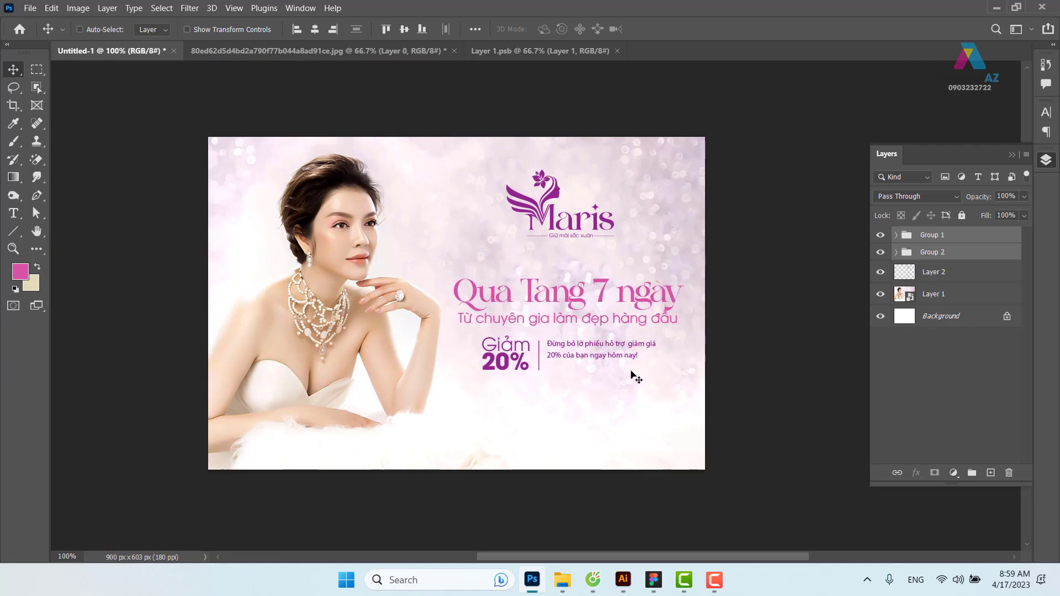
{"action": "key", "text": "Up"}
{"action": "key", "text": "Up"}
{"action": "key", "text": "Up"}
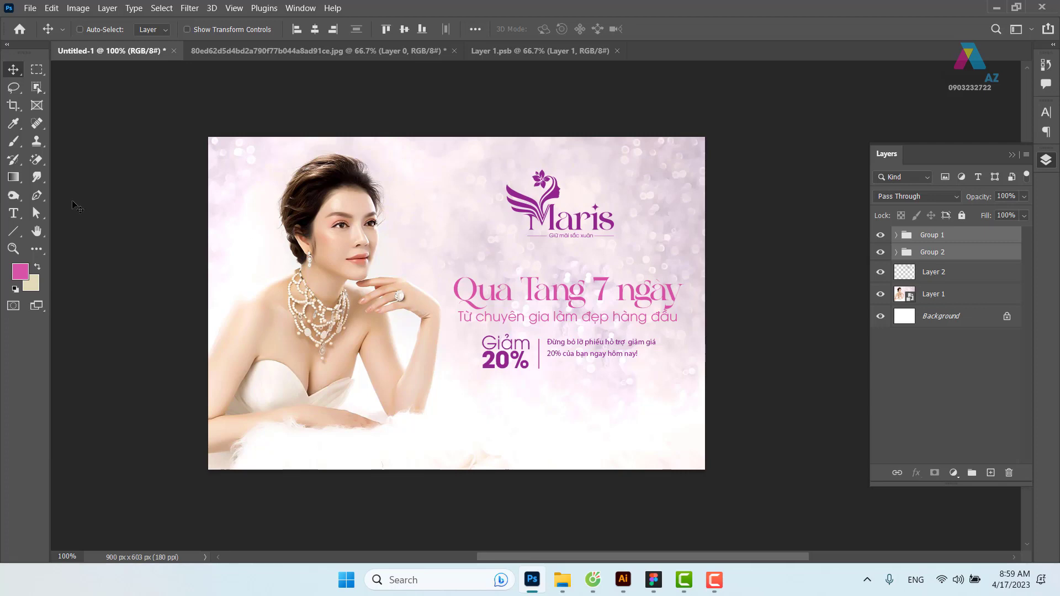
{"action": "key", "text": "ctrl"}
{"action": "key", "text": "ctrl+plus"}
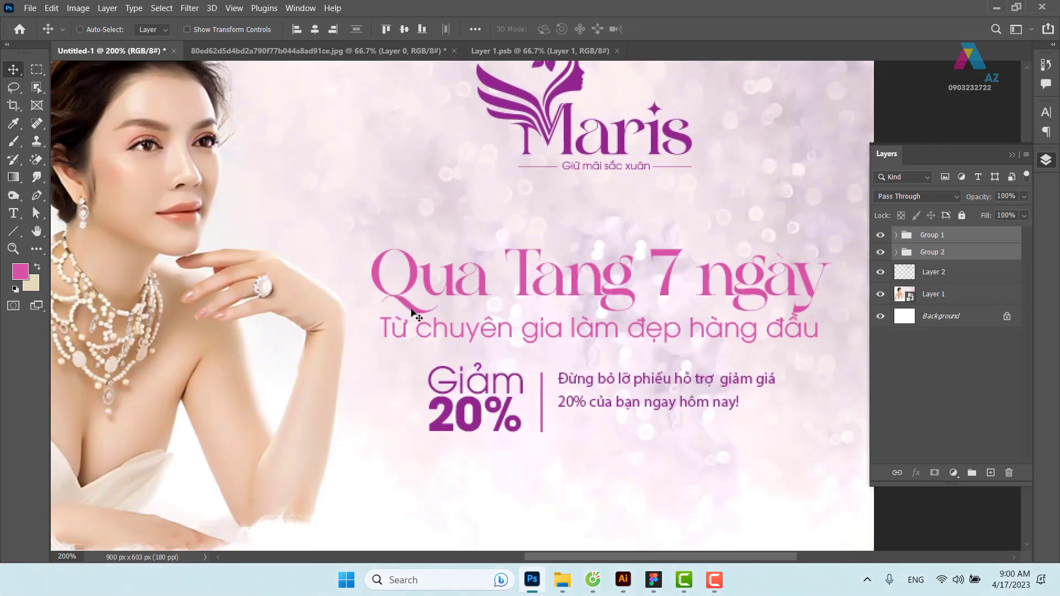
{"action": "left_click_drag", "start_coordinate": [674, 300], "coordinate": [584, 251]}
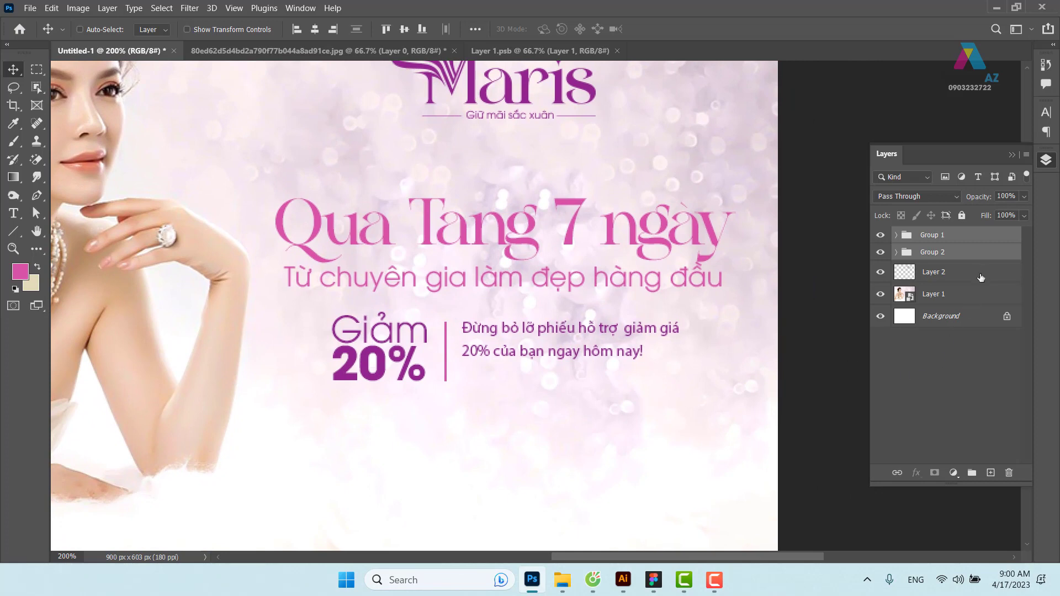
{"action": "left_click", "coordinate": [971, 298]}
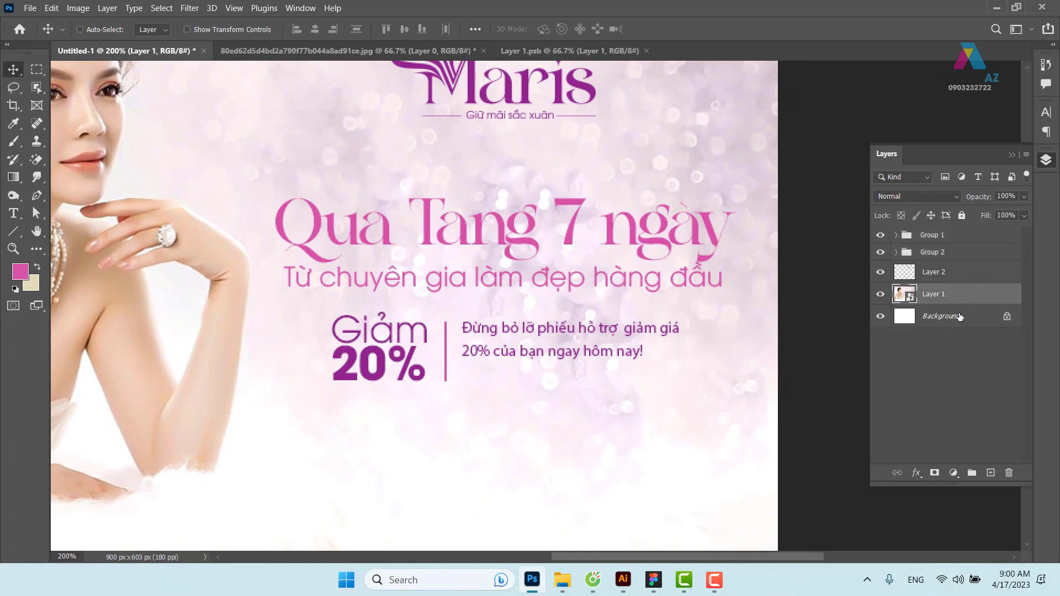
Add a new empty layer above the model photo and sample white as the brush colour
{"action": "left_click", "coordinate": [991, 473]}
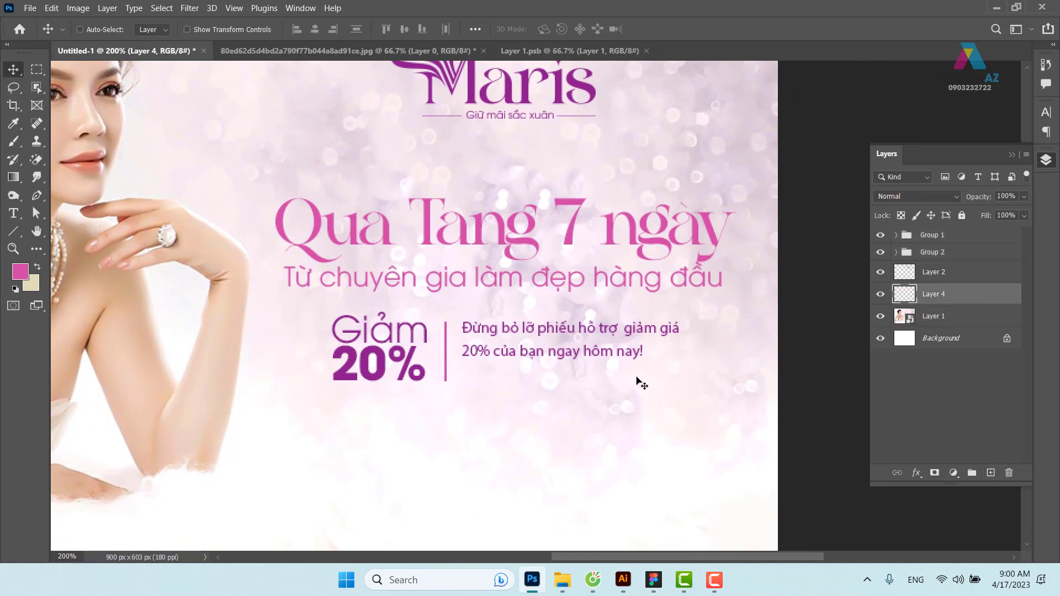
{"action": "key", "text": "i"}
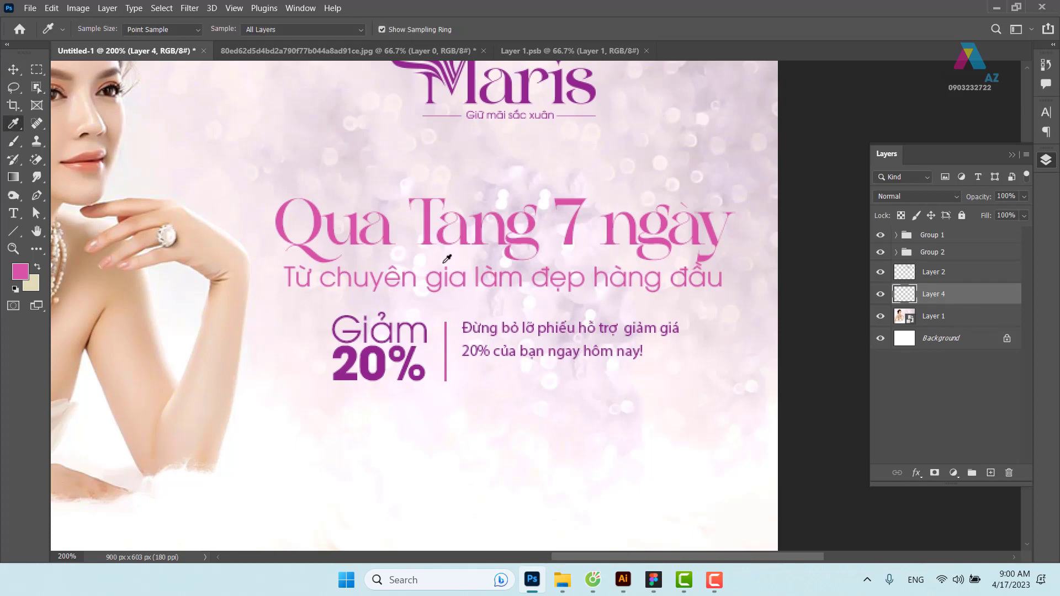
{"action": "left_click", "coordinate": [426, 256]}
{"action": "key", "text": "b"}
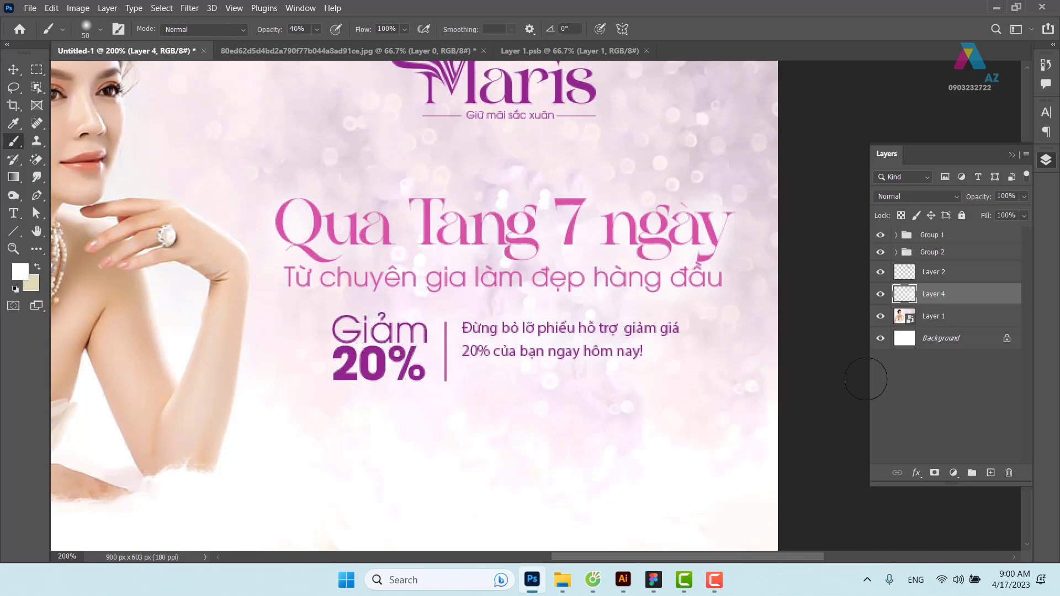
Switch to the Rectangular Marquee tool and show its other selection shape options
{"action": "key", "text": "ctrl+minus"}
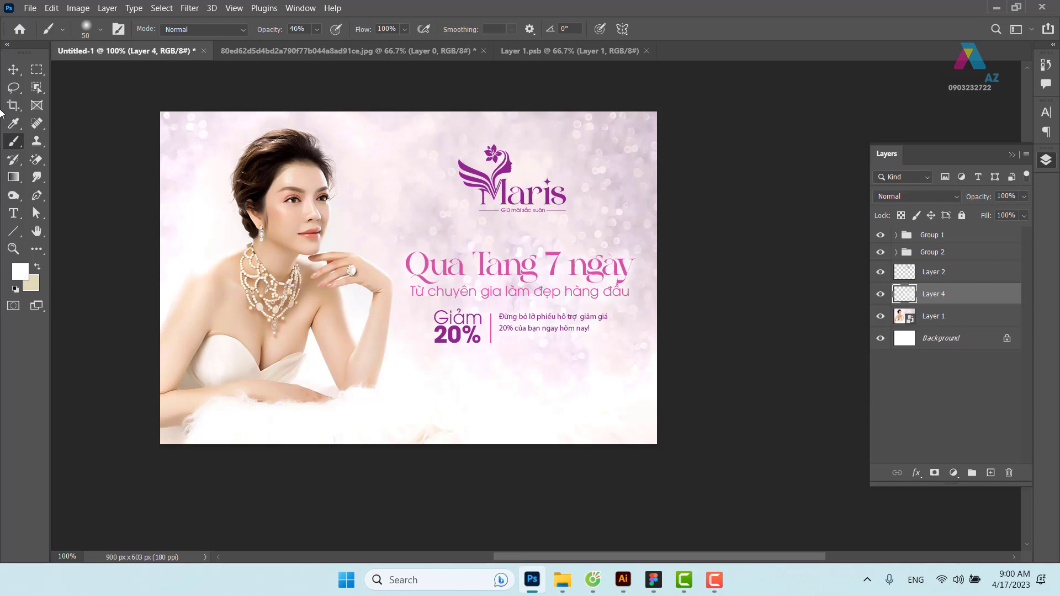
{"action": "left_click", "coordinate": [13, 69]}
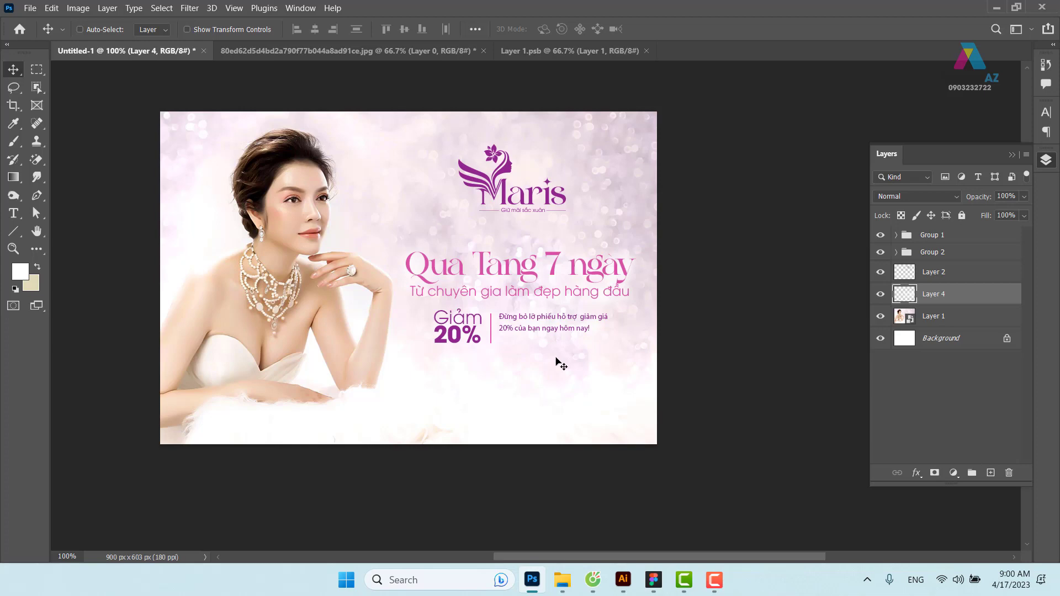
{"action": "key", "text": "ctrl+plus"}
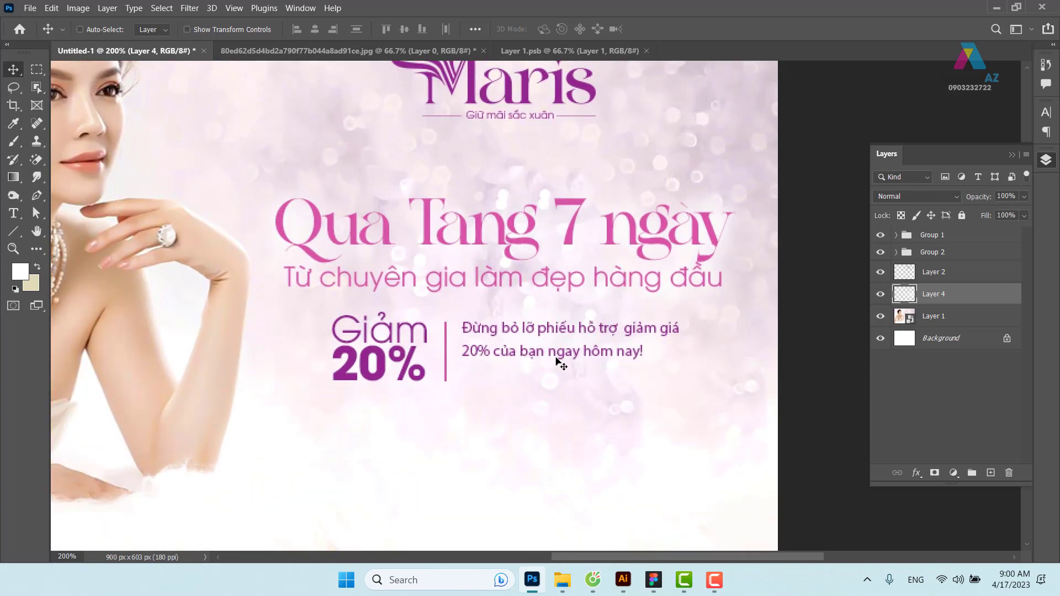
{"action": "left_click", "coordinate": [38, 70]}
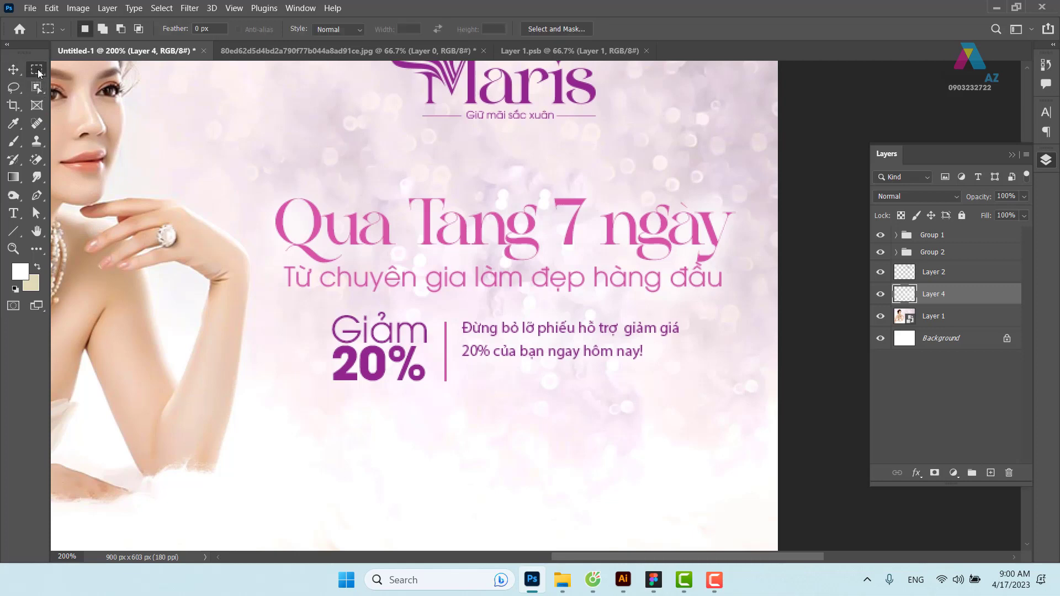
{"action": "right_click", "coordinate": [38, 70]}
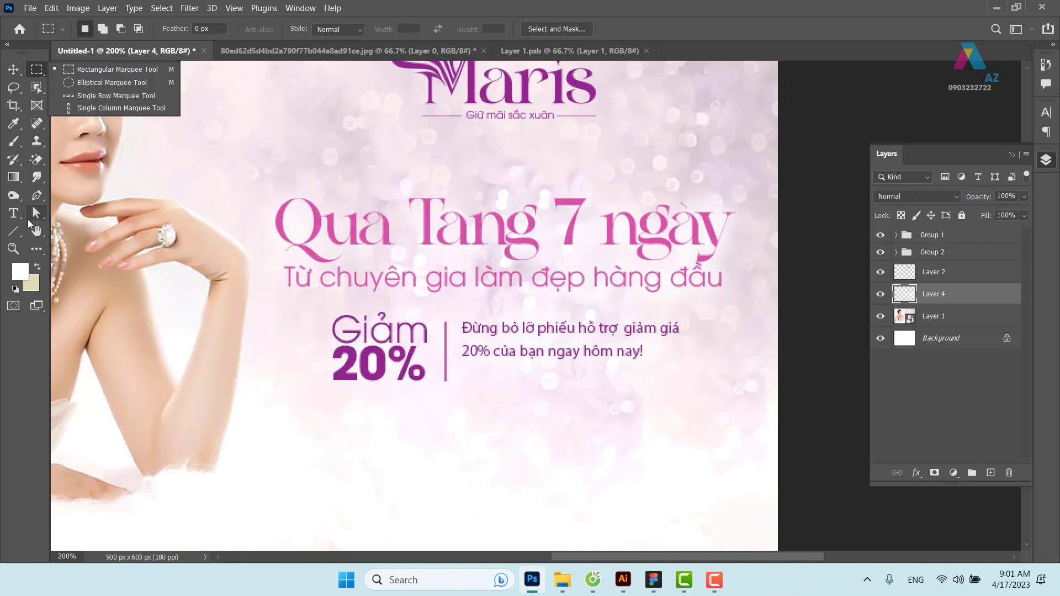
Draw a white rounded rectangle button just under the 20% discount text
{"action": "left_click", "coordinate": [14, 230]}
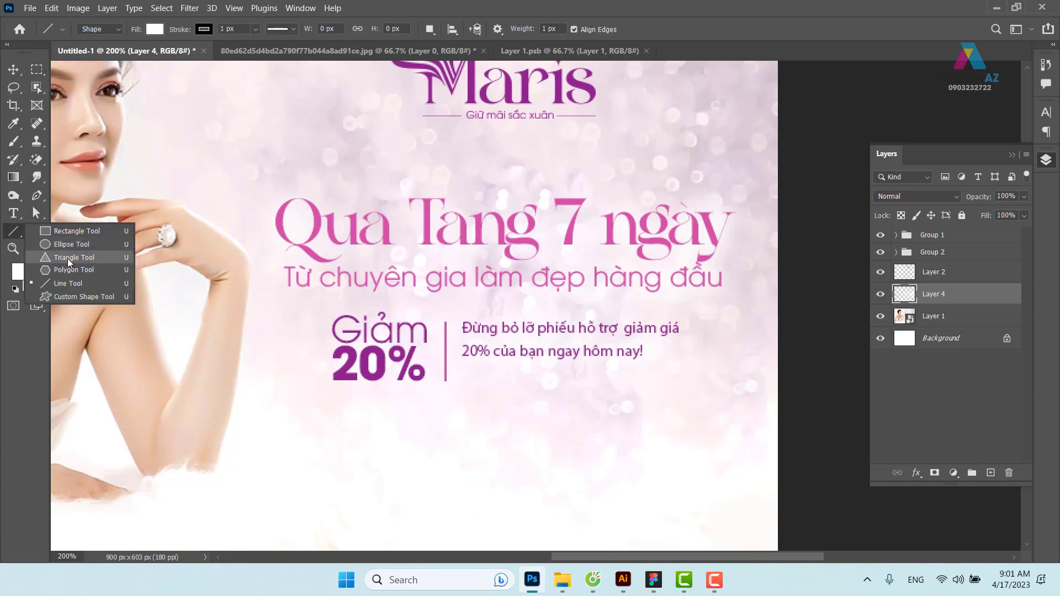
{"action": "left_click", "coordinate": [74, 231]}
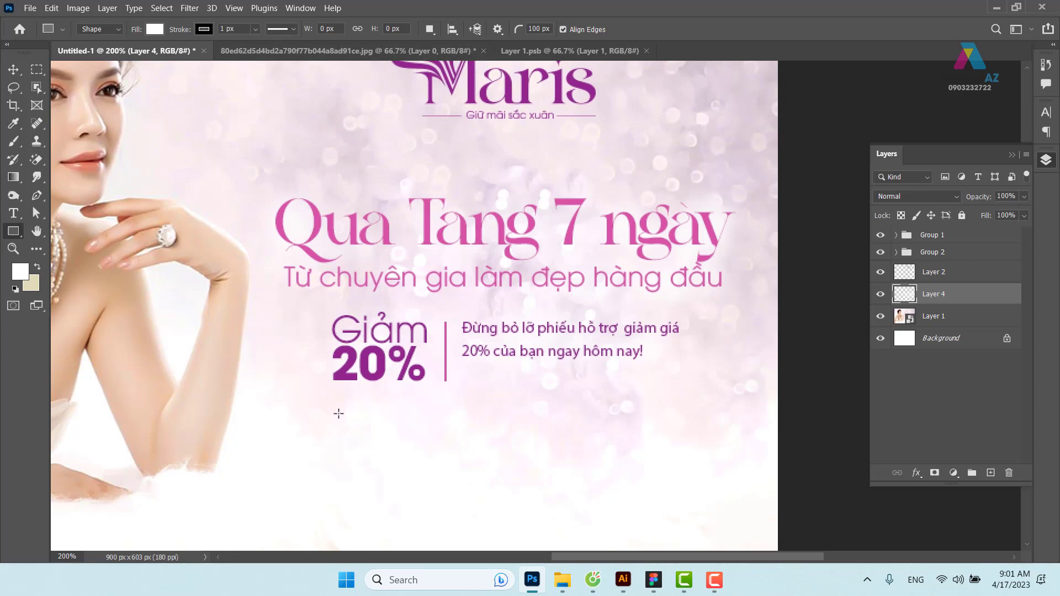
{"action": "left_click_drag", "start_coordinate": [410, 404], "coordinate": [599, 438]}
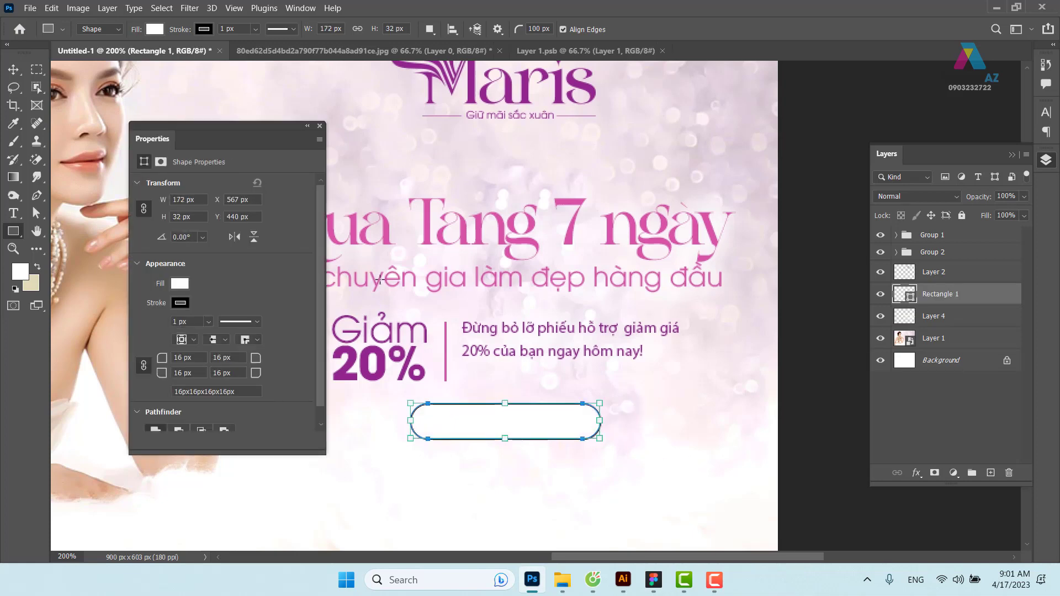
{"action": "left_click", "coordinate": [320, 128]}
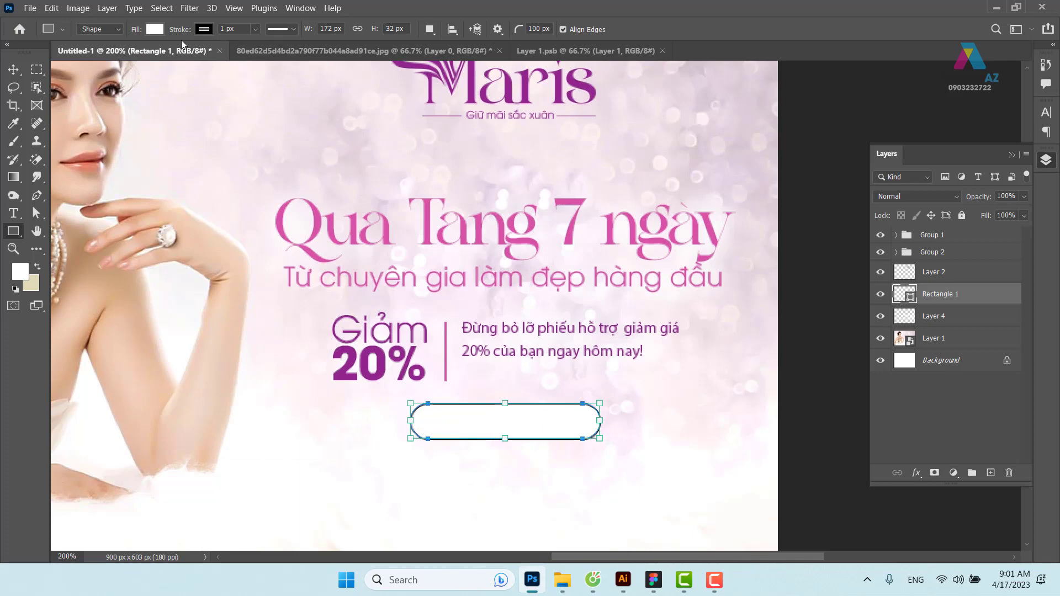
Switch the button's fill to a gradient with a purple 92278f left stop
{"action": "left_click", "coordinate": [155, 30]}
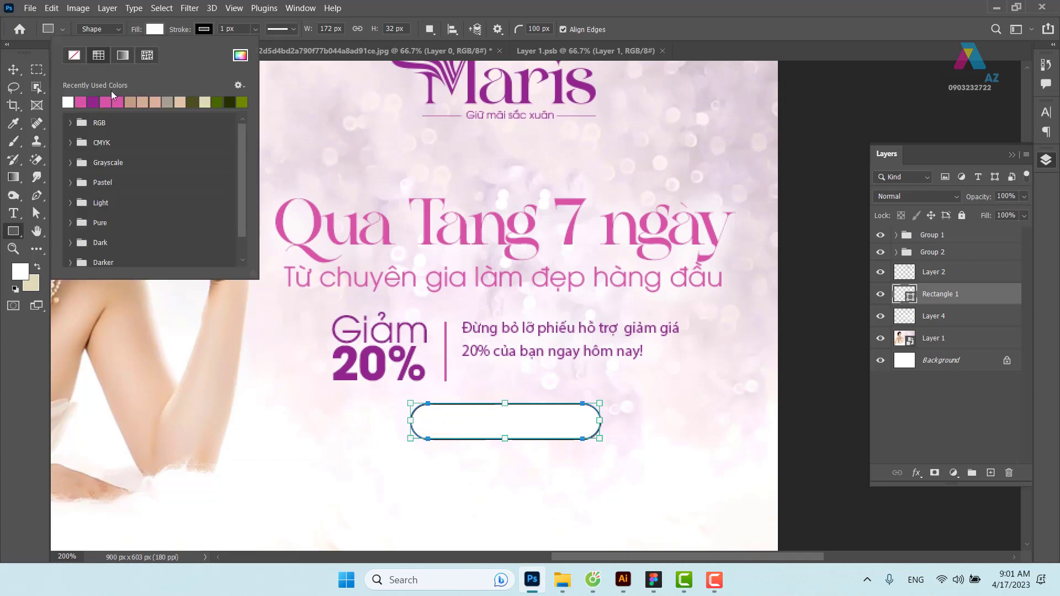
{"action": "left_click", "coordinate": [117, 102]}
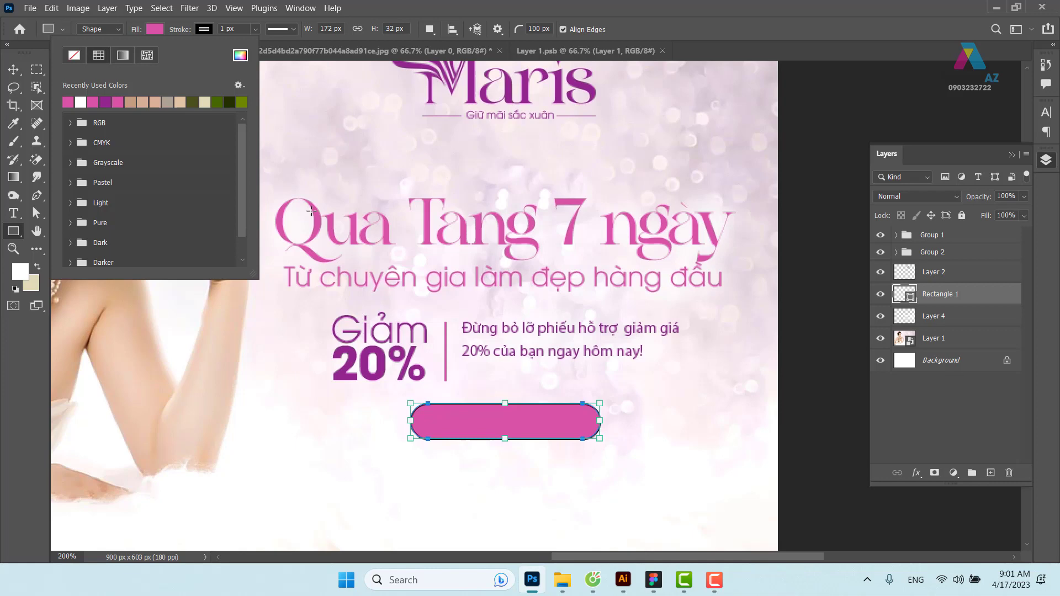
{"action": "left_click", "coordinate": [124, 55]}
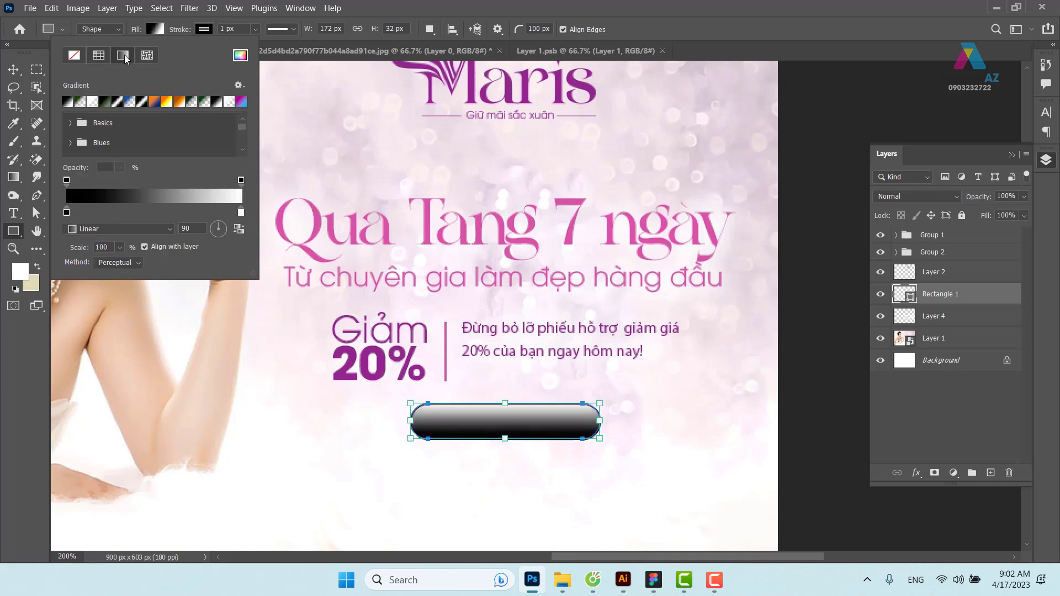
{"action": "left_click", "coordinate": [67, 212]}
{"action": "left_click", "coordinate": [70, 122]}
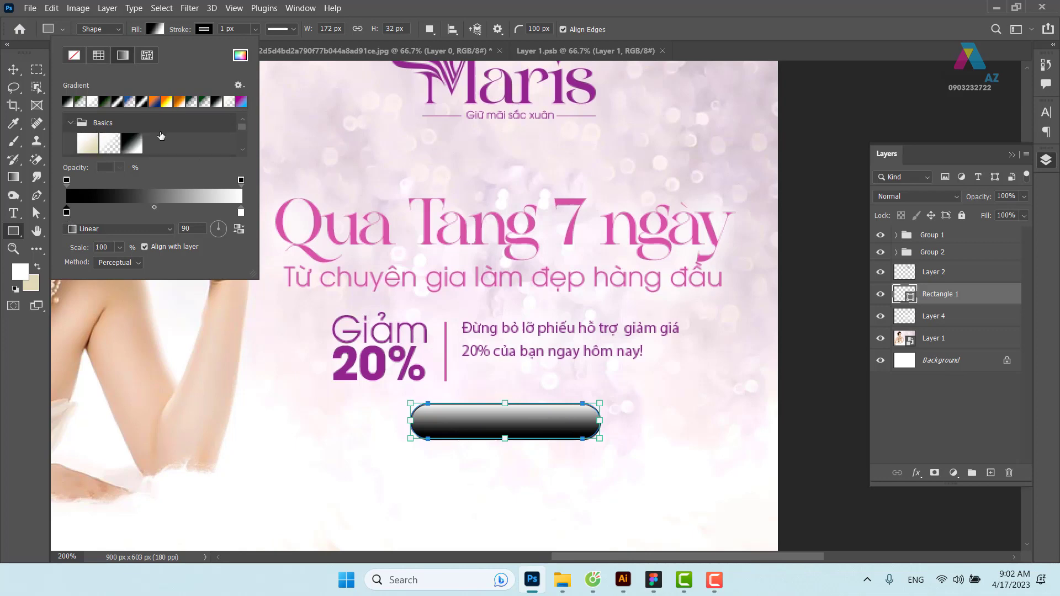
{"action": "double_click", "coordinate": [67, 213]}
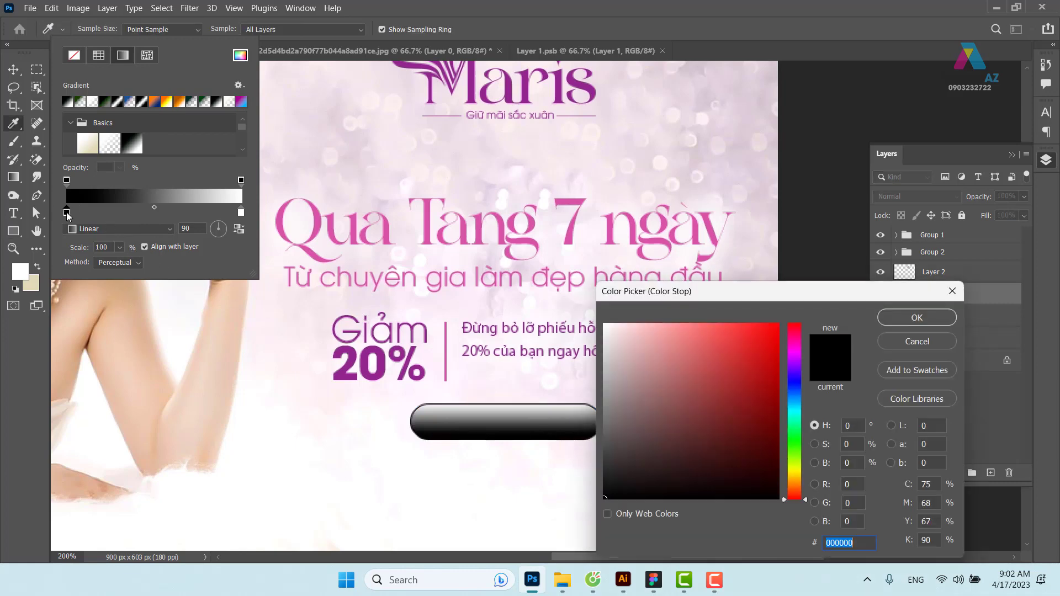
{"action": "left_click", "coordinate": [509, 90]}
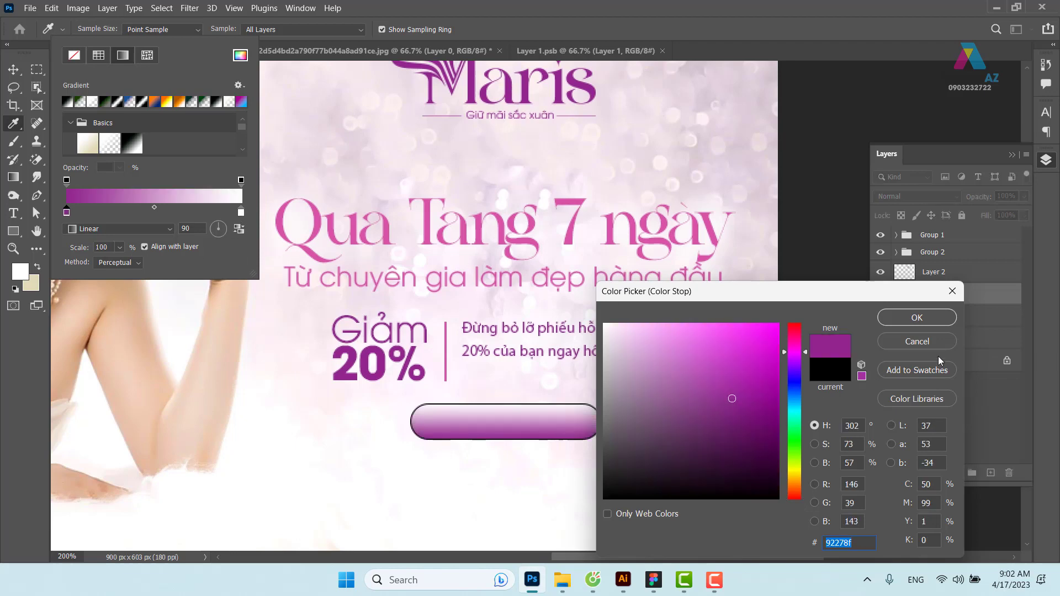
{"action": "left_click", "coordinate": [932, 320]}
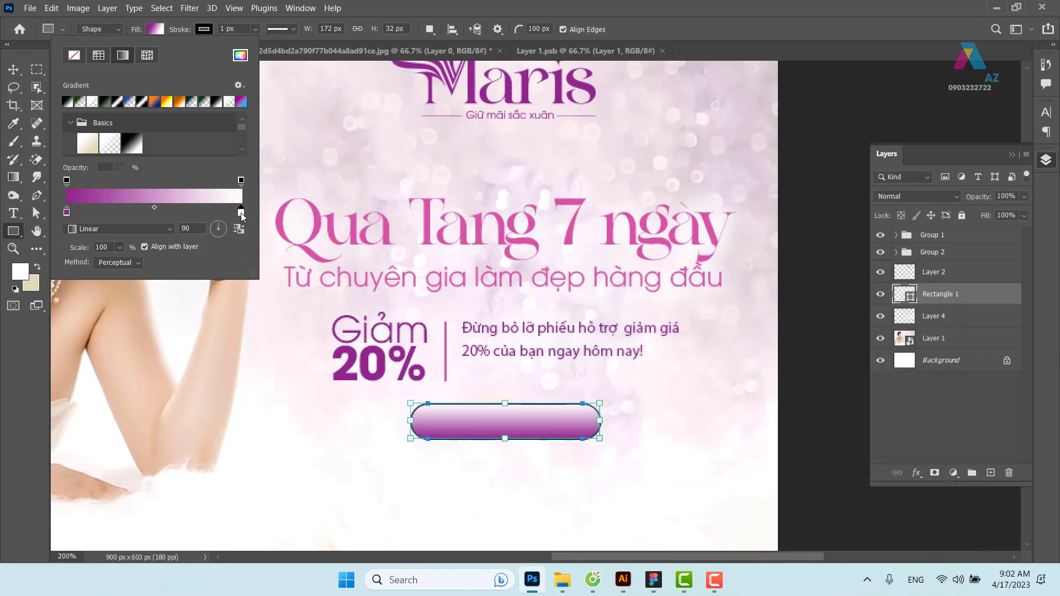
Arrange the gradient as pink d953a8, purple, pink and give the button a white stroke
{"action": "double_click", "coordinate": [240, 213]}
{"action": "left_click", "coordinate": [322, 219]}
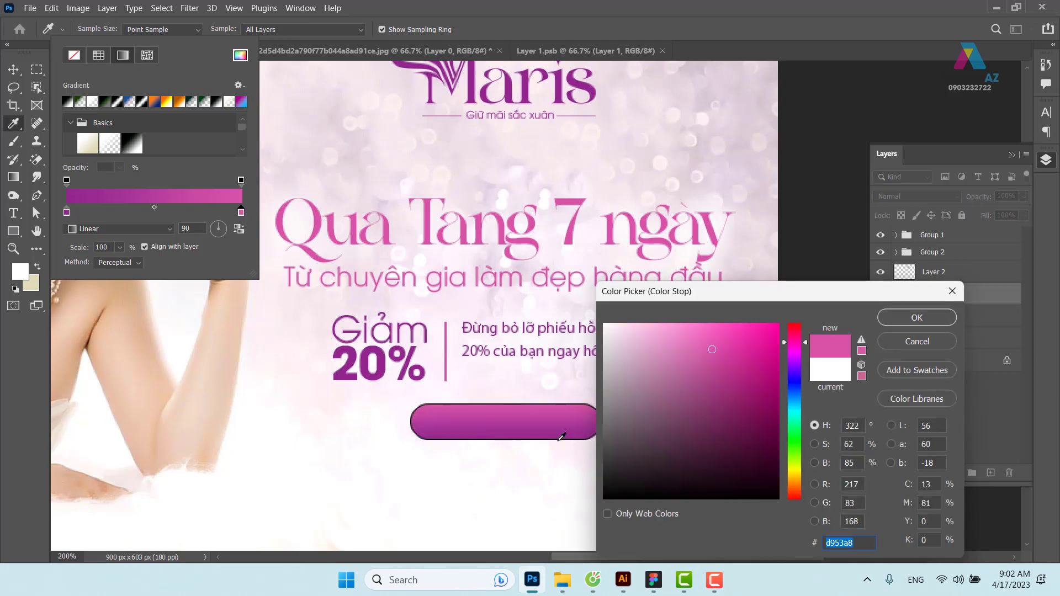
{"action": "left_click", "coordinate": [918, 319]}
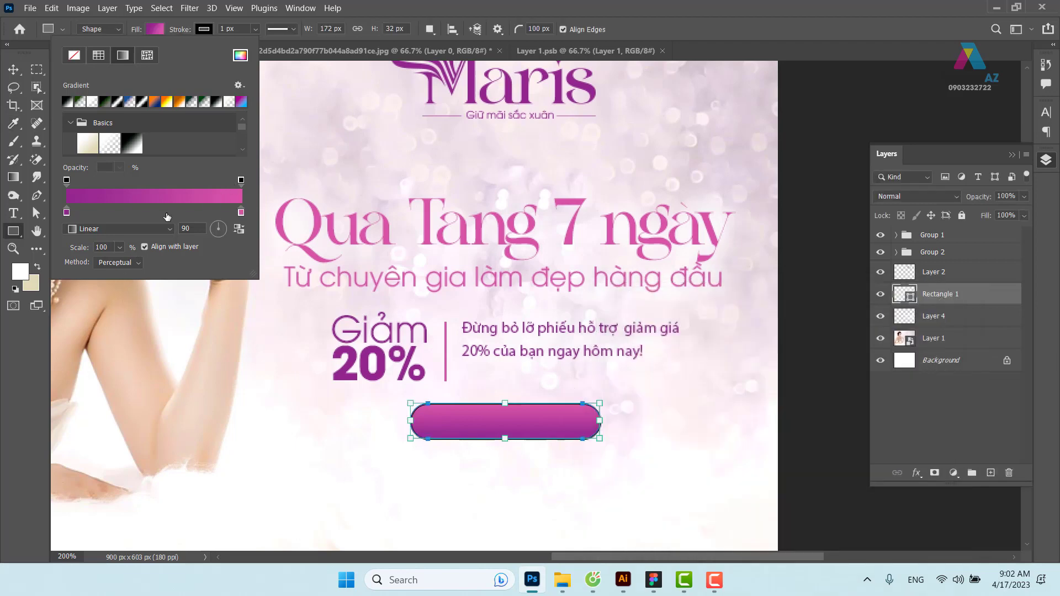
{"action": "left_click_drag", "start_coordinate": [65, 211], "coordinate": [95, 212]}
{"action": "left_click_drag", "start_coordinate": [160, 216], "coordinate": [158, 216]}
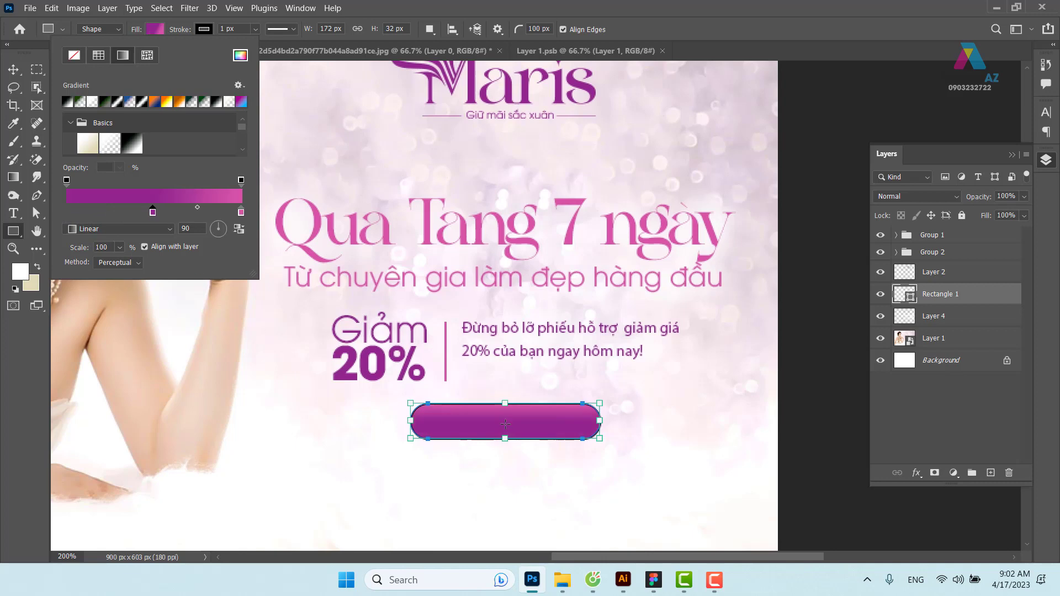
{"action": "left_click", "coordinate": [241, 212]}
{"action": "left_click_drag", "start_coordinate": [242, 216], "coordinate": [67, 213]}
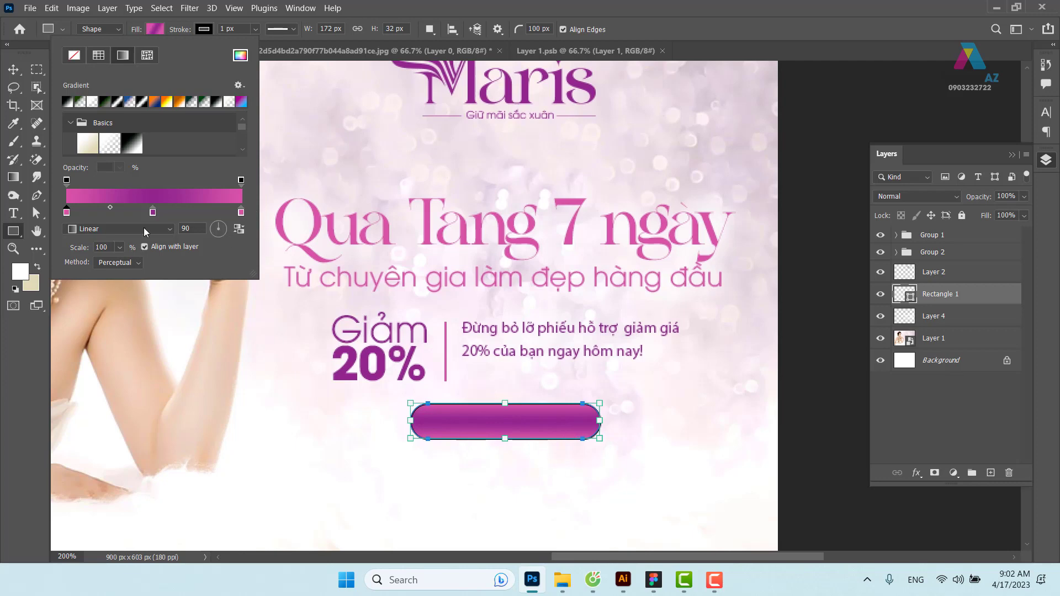
{"action": "left_click", "coordinate": [209, 33]}
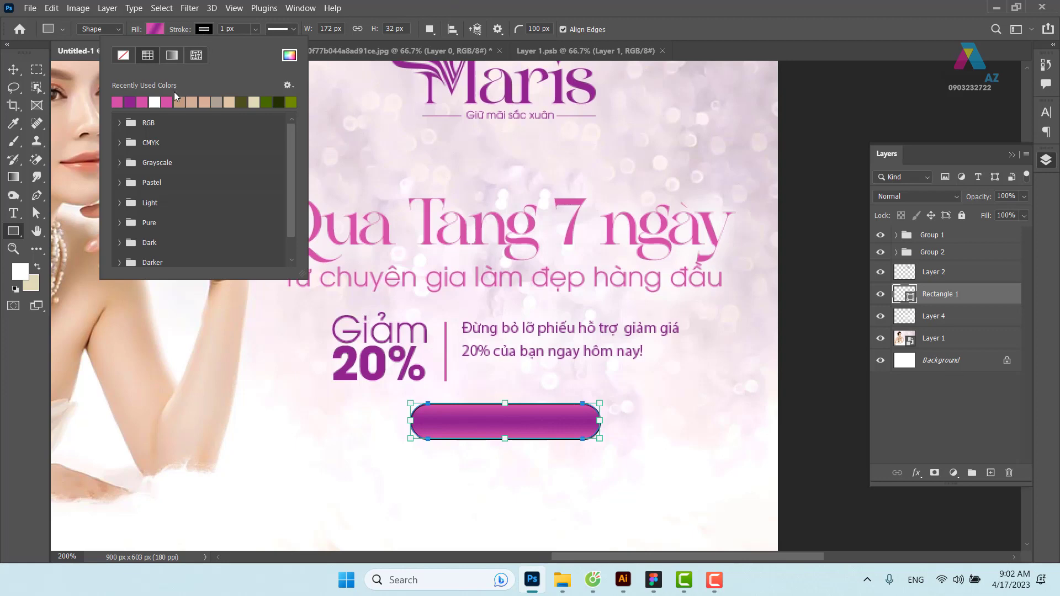
{"action": "left_click", "coordinate": [155, 102]}
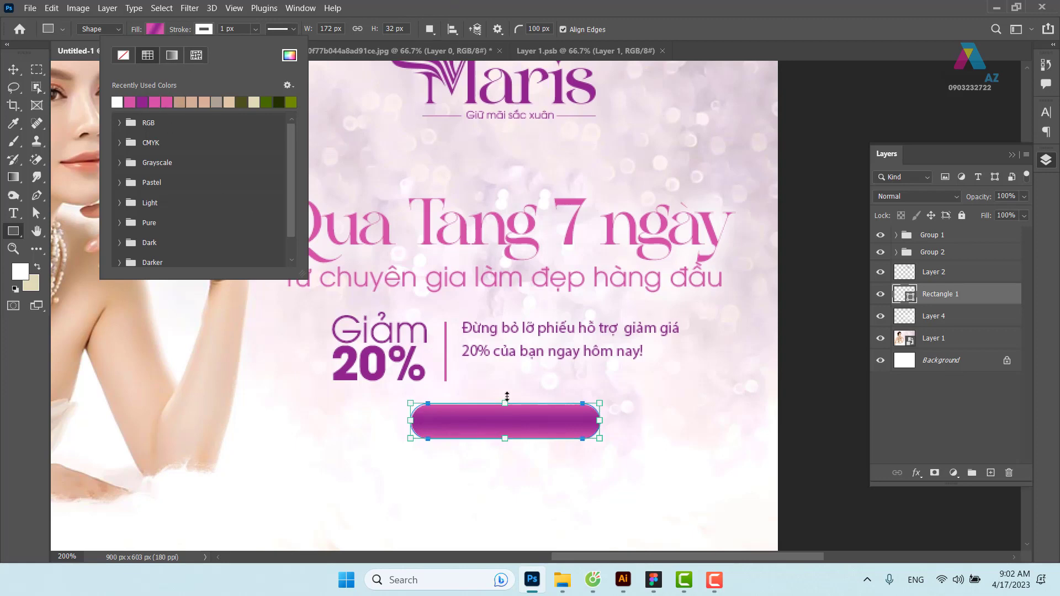
Load the Rectangle 1 button as a selection and zoom in to 400%
{"action": "left_click", "coordinate": [696, 15]}
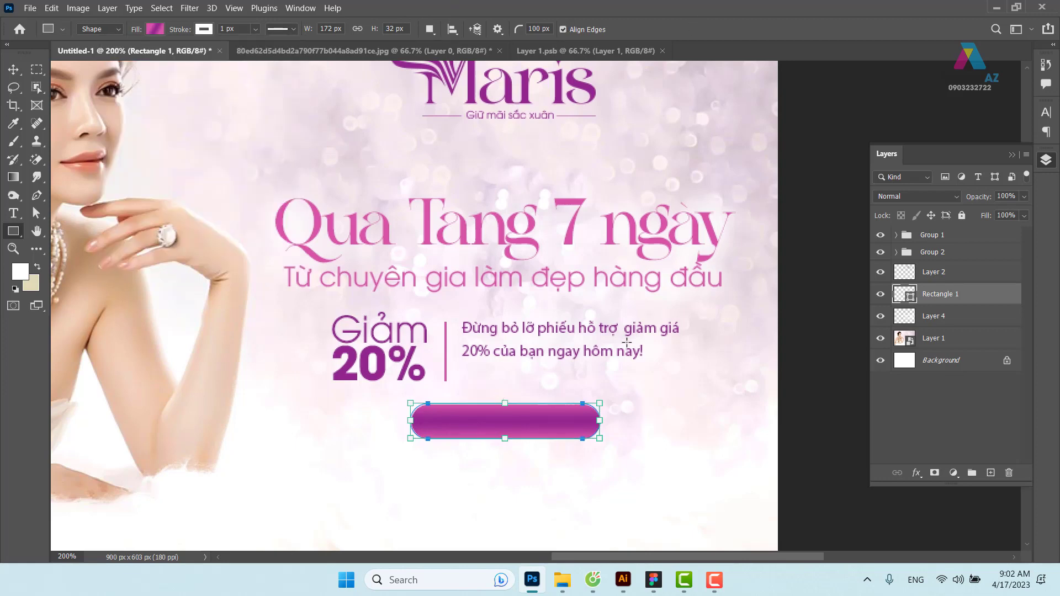
{"action": "left_click", "coordinate": [13, 69]}
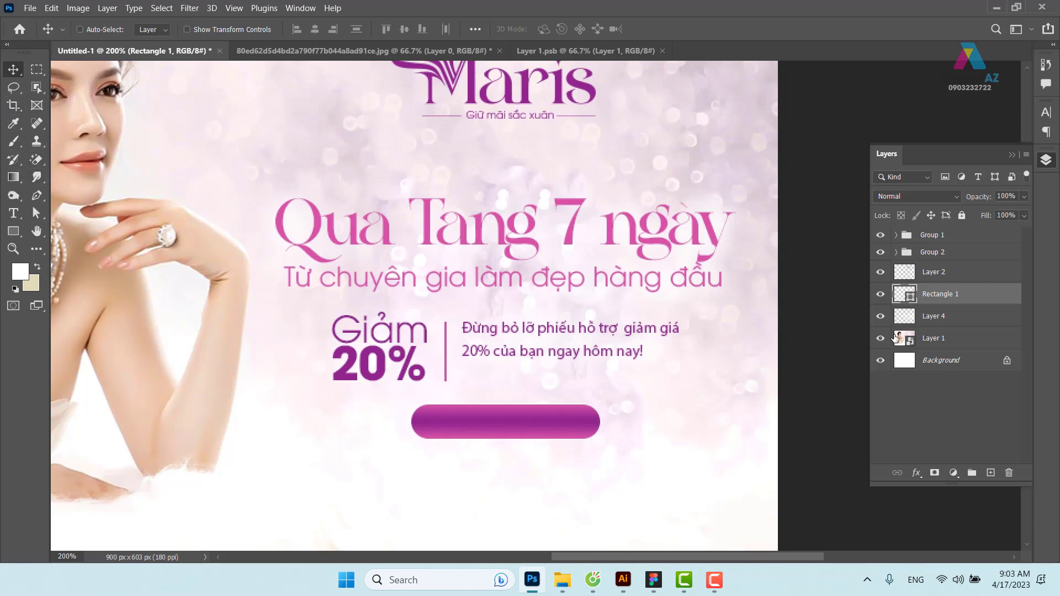
{"action": "left_click", "coordinate": [904, 297], "text": "ctrl"}
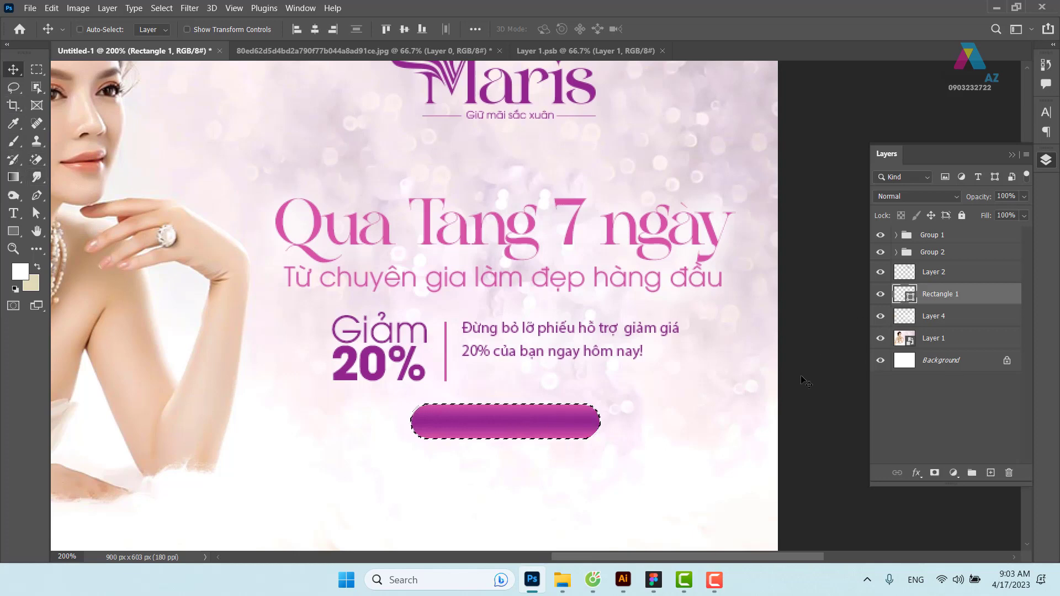
{"action": "key", "text": "ctrl+plus"}
{"action": "key", "text": "ctrl+plus"}
{"action": "left_click_drag", "start_coordinate": [559, 371], "coordinate": [511, 195]}
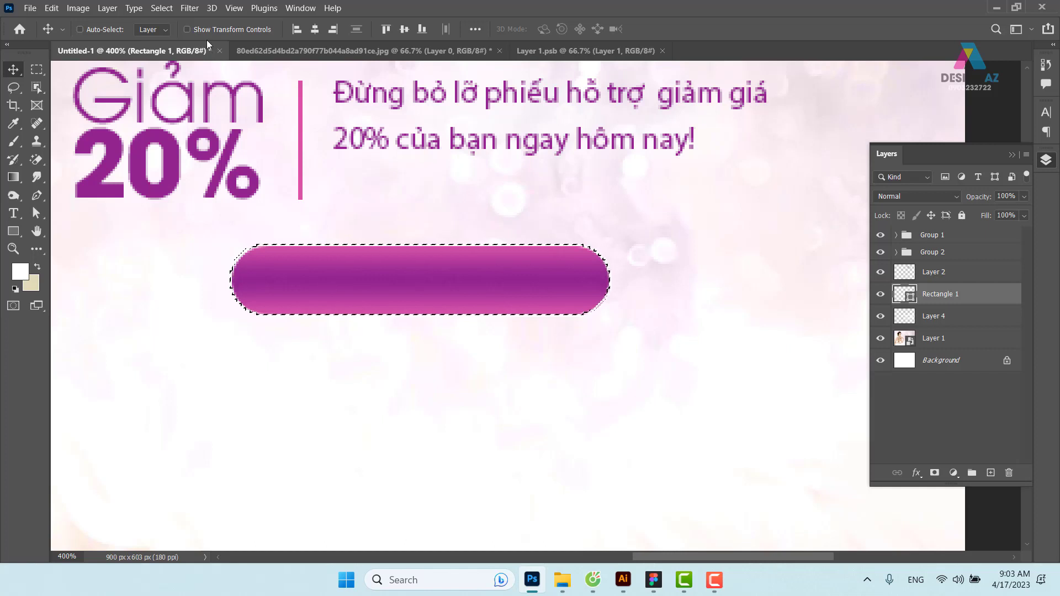
Contract the selection by 3 px and fill it with white on a new layer
{"action": "left_click", "coordinate": [163, 8]}
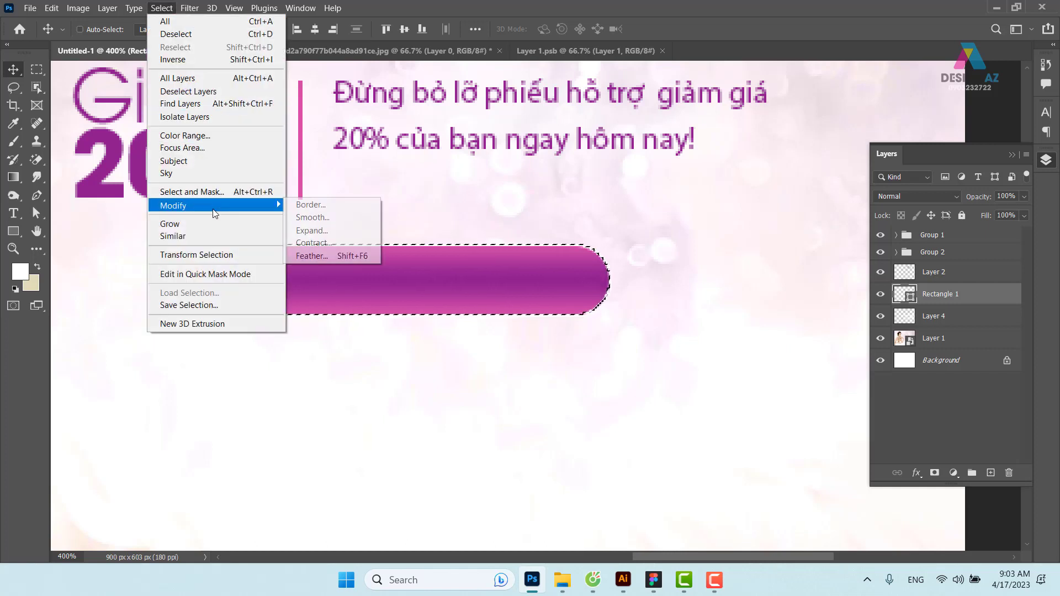
{"action": "mouse_move", "coordinate": [174, 206]}
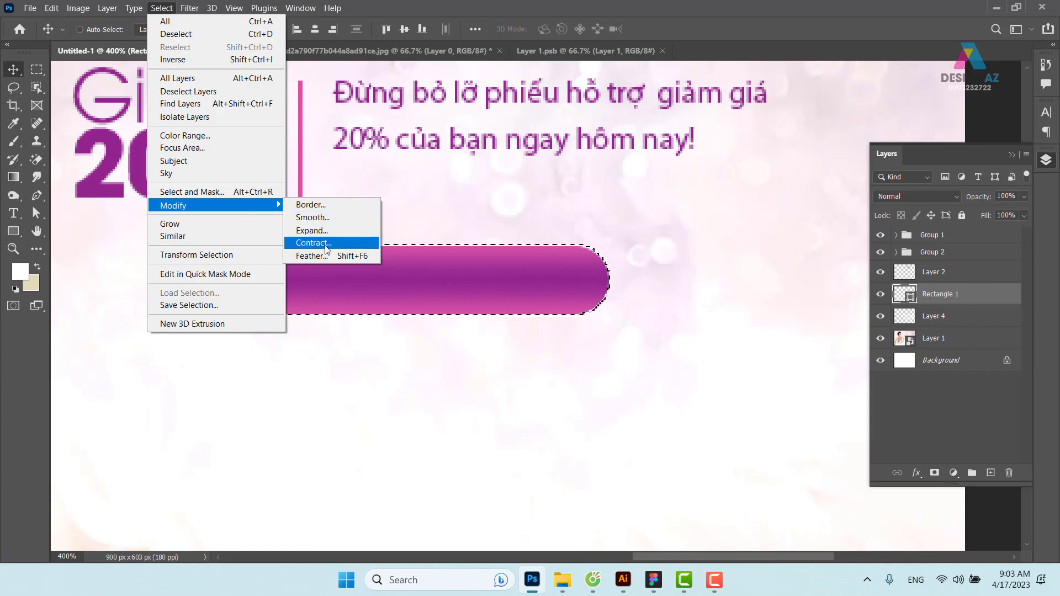
{"action": "left_click", "coordinate": [314, 243]}
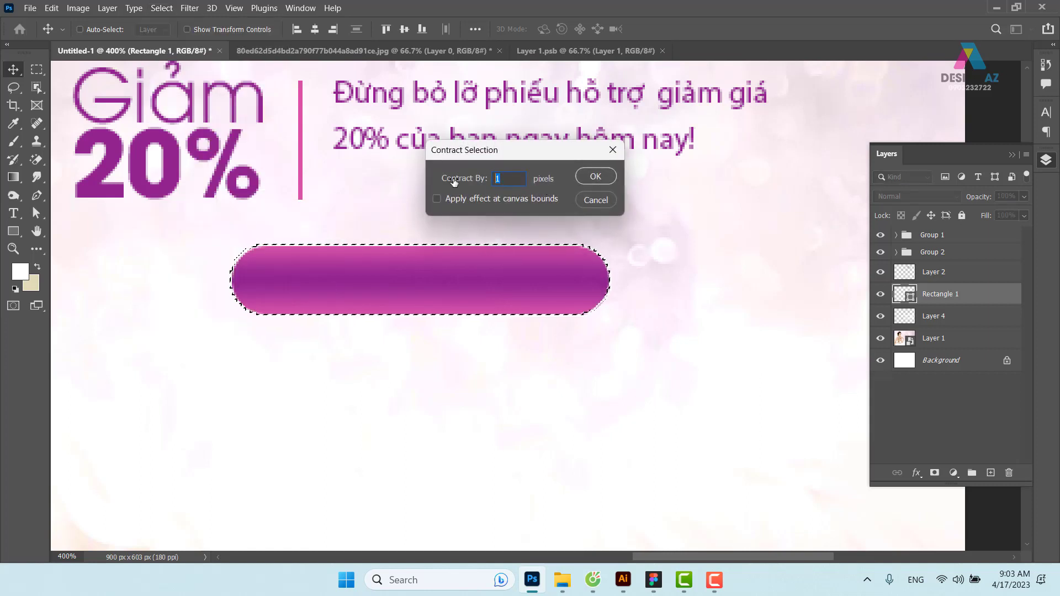
{"action": "type", "text": "3"}
{"action": "key", "text": "Return"}
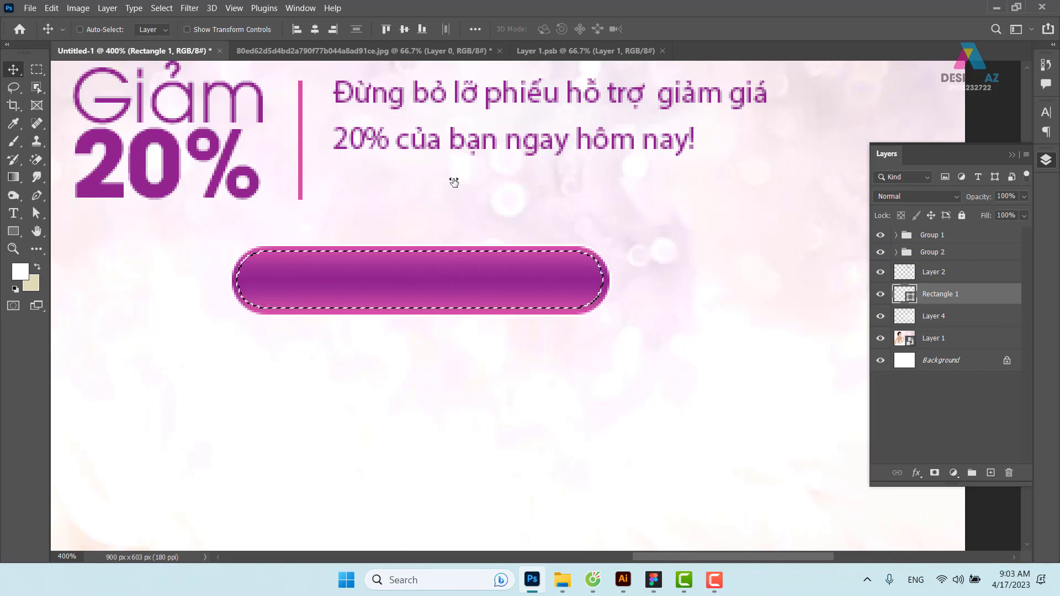
{"action": "left_click", "coordinate": [991, 473]}
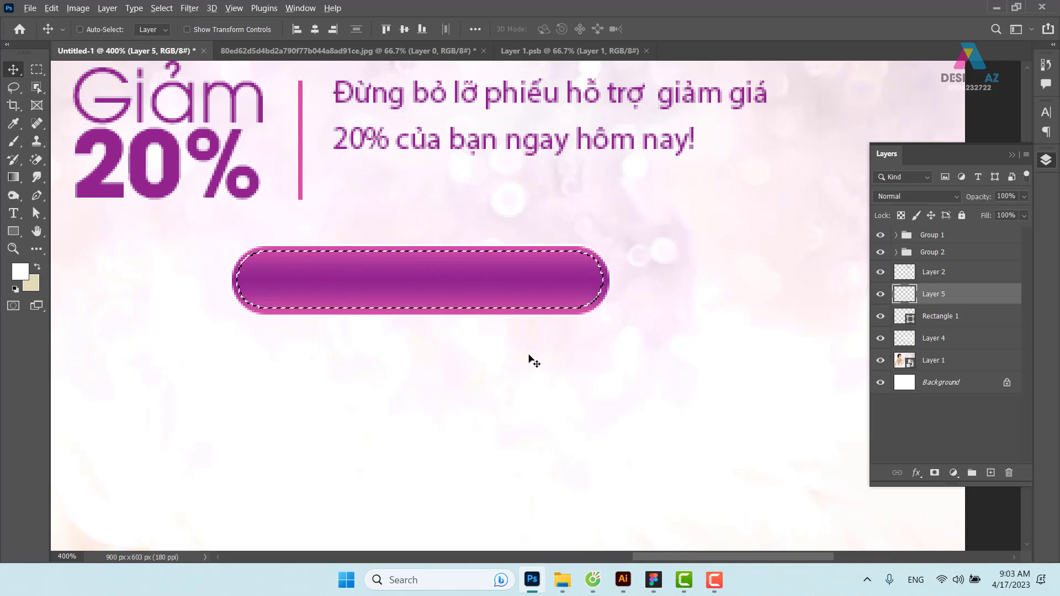
{"action": "key", "text": "alt+BackSpace"}
{"action": "key", "text": "ctrl+d"}
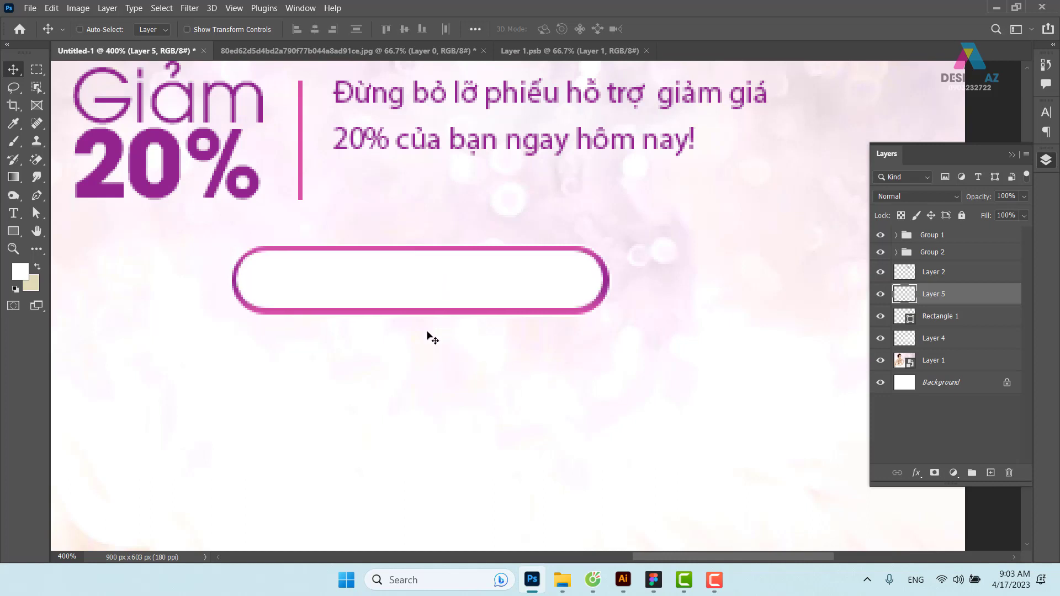
Fill the lower half of the white inner bar through a rectangular selection
{"action": "left_click", "coordinate": [36, 70]}
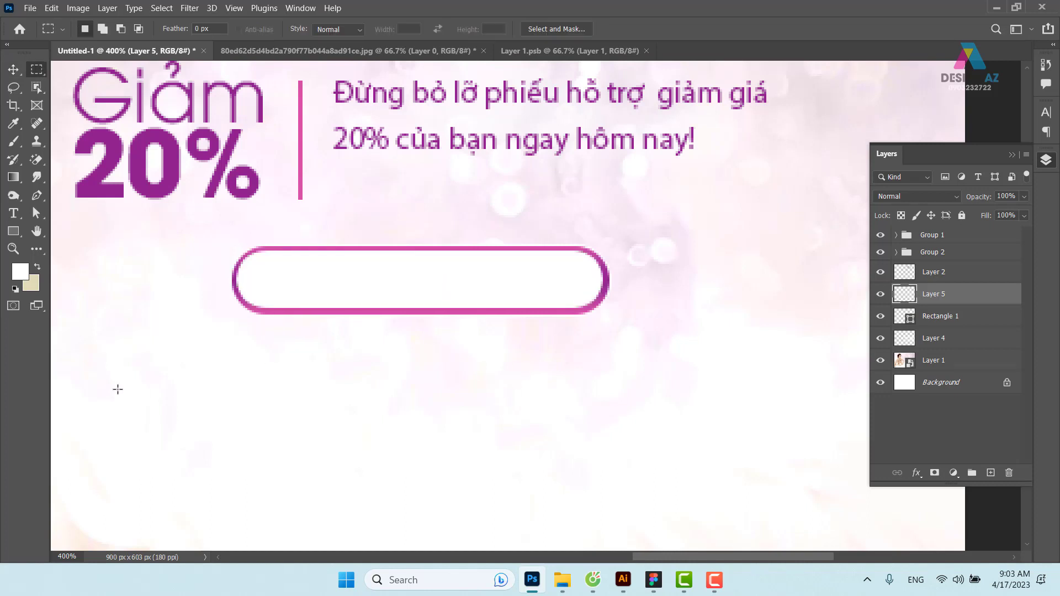
{"action": "left_click_drag", "start_coordinate": [128, 386], "coordinate": [726, 282]}
{"action": "key", "text": "alt+BackSpace"}
{"action": "key", "text": "v"}
{"action": "key", "text": "ctrl+d"}
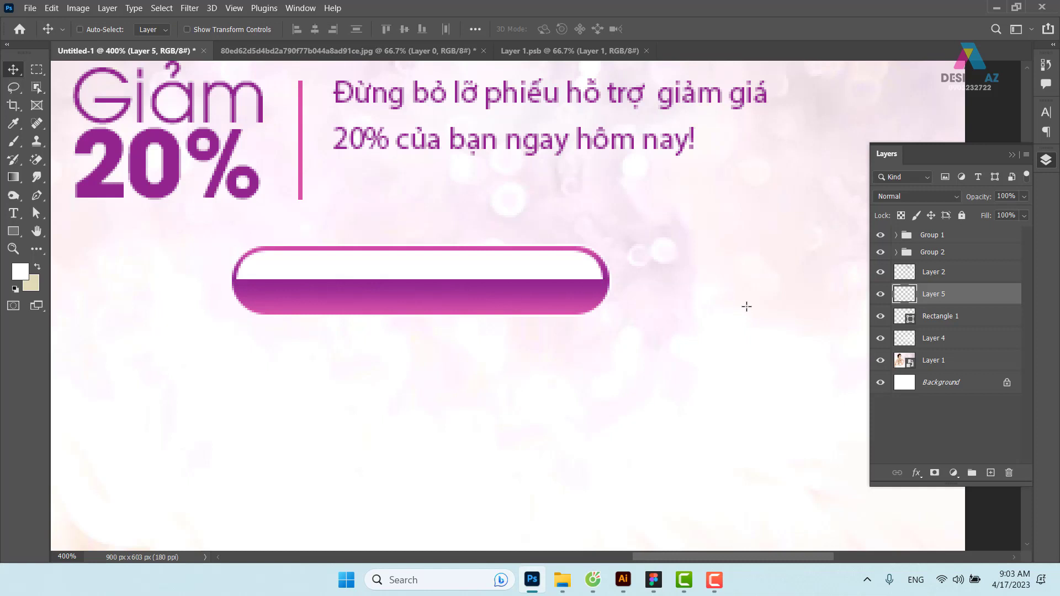
Set Layer 5's blend mode to Soft Light
{"action": "left_click", "coordinate": [942, 195]}
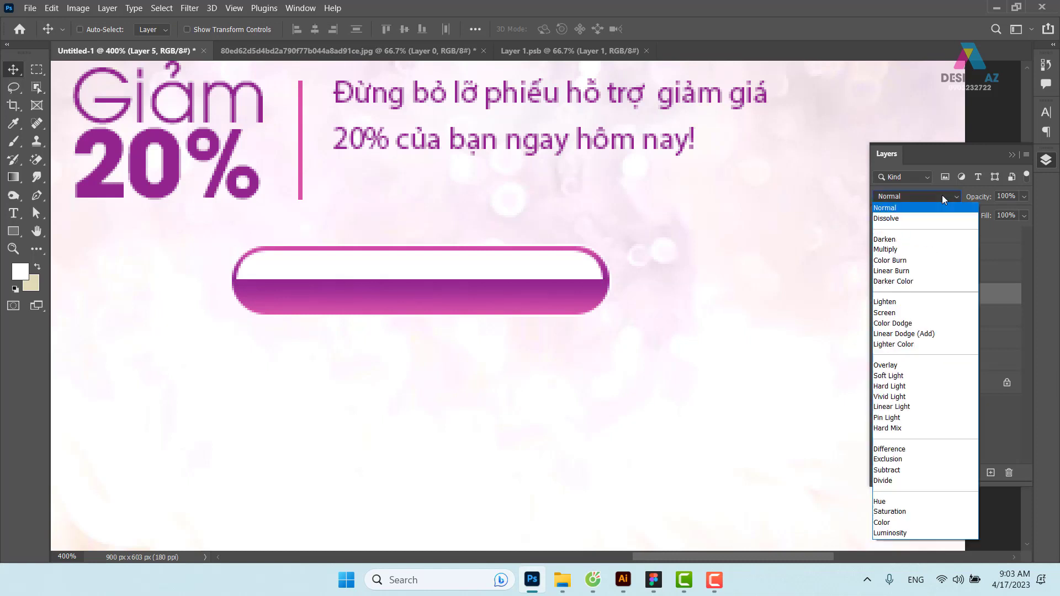
{"action": "left_click", "coordinate": [892, 377]}
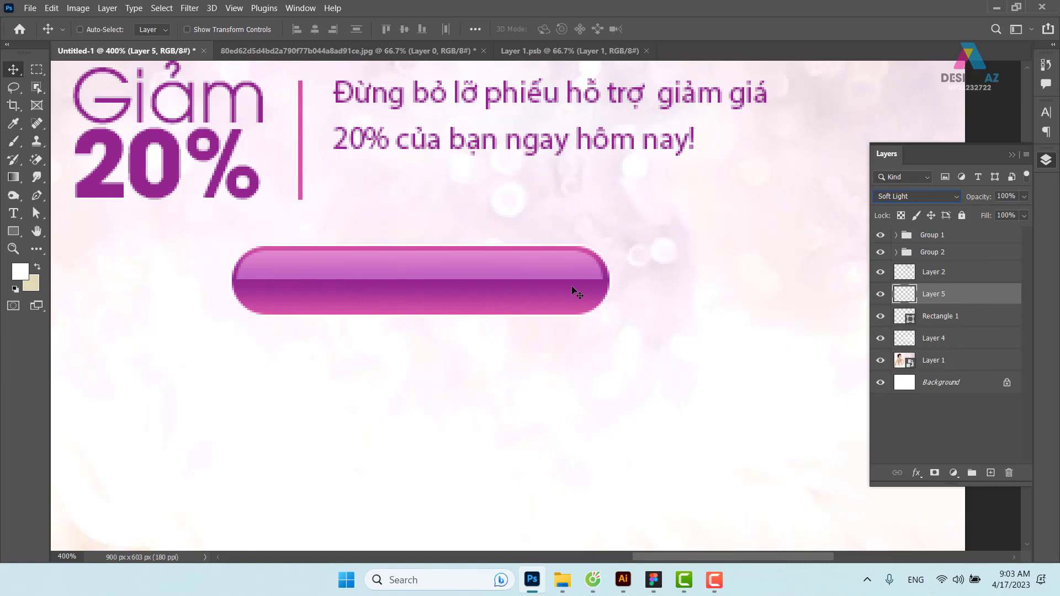
{"action": "left_click", "coordinate": [42, 71]}
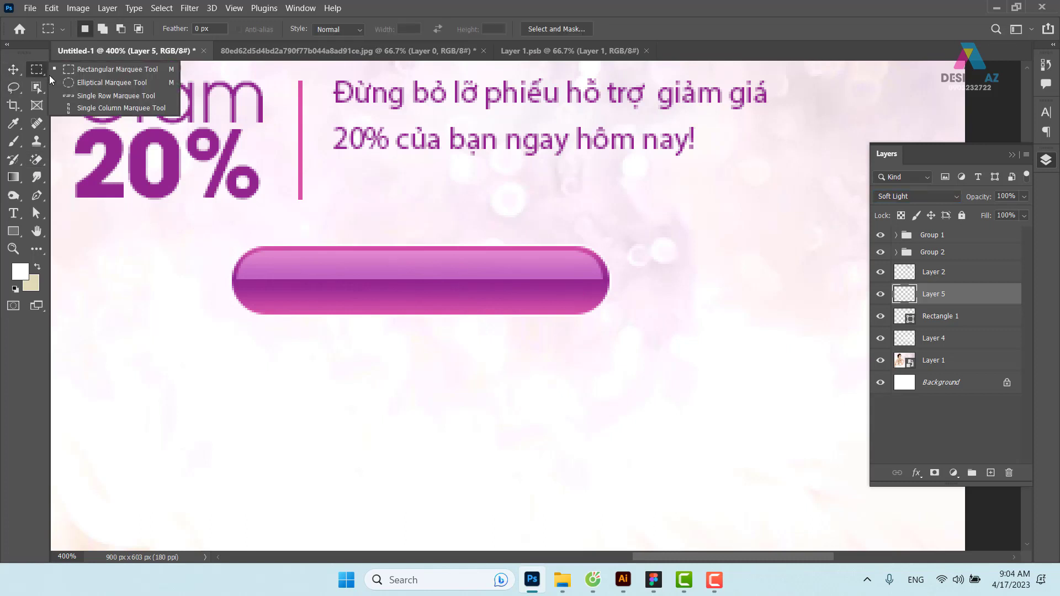
Fill an oval below the button with the sampled purple on a new layer
{"action": "left_click", "coordinate": [93, 84]}
{"action": "left_click_drag", "start_coordinate": [332, 342], "coordinate": [572, 379]}
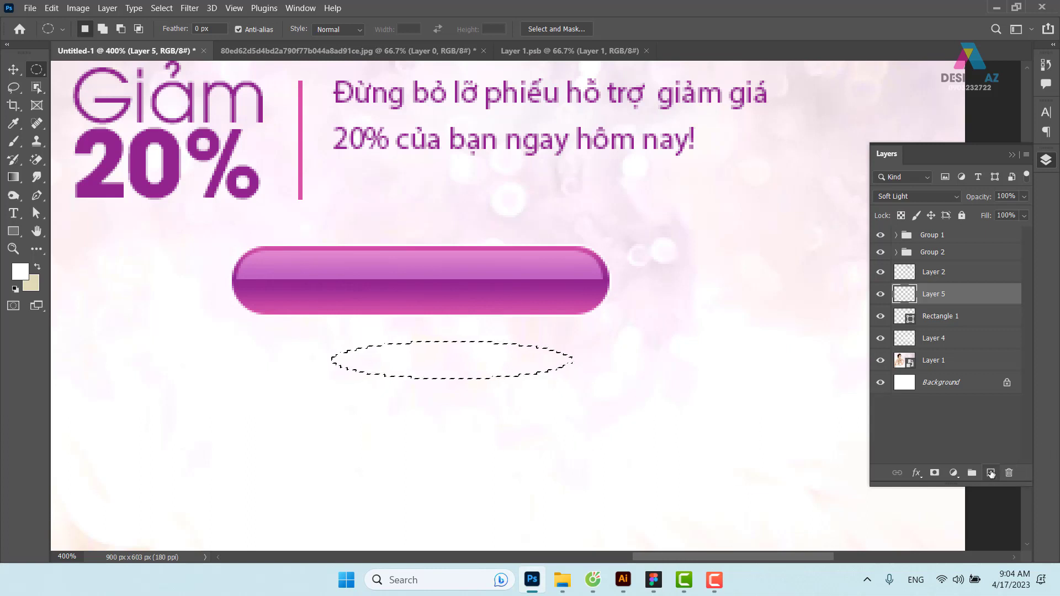
{"action": "left_click", "coordinate": [991, 473]}
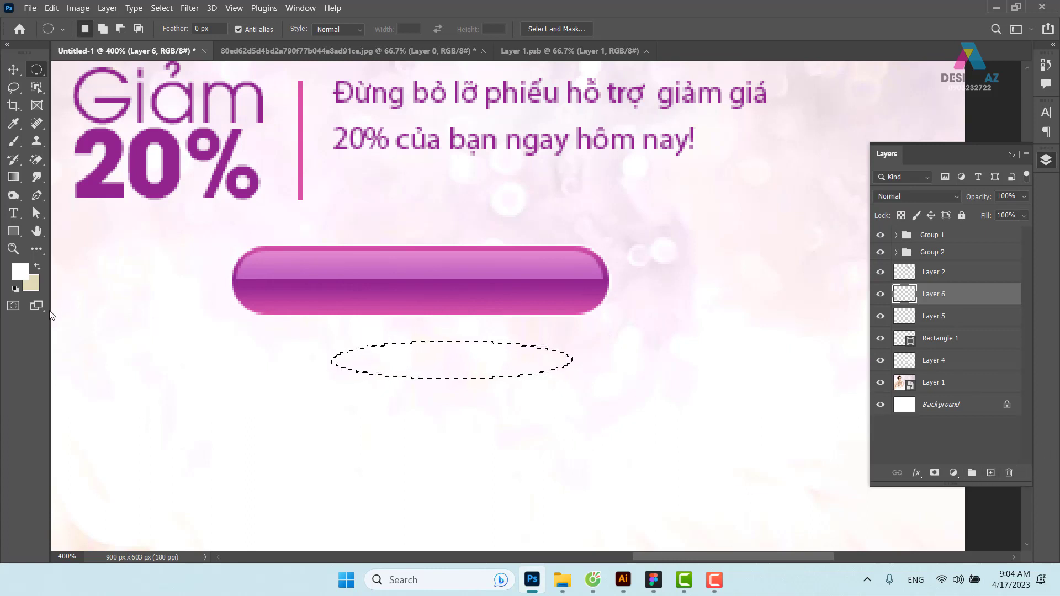
{"action": "key", "text": "i"}
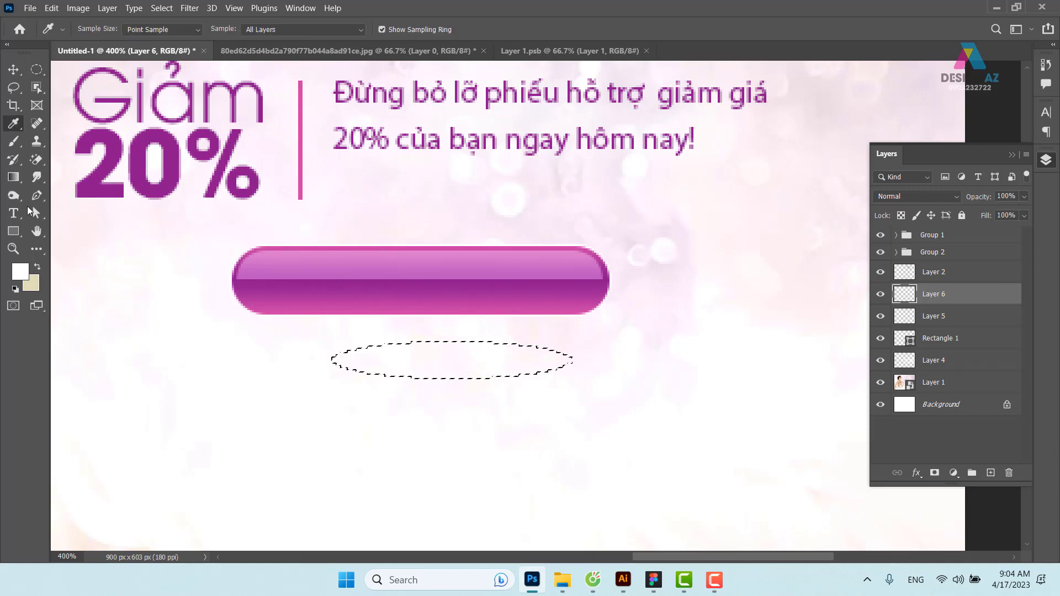
{"action": "left_click", "coordinate": [514, 301]}
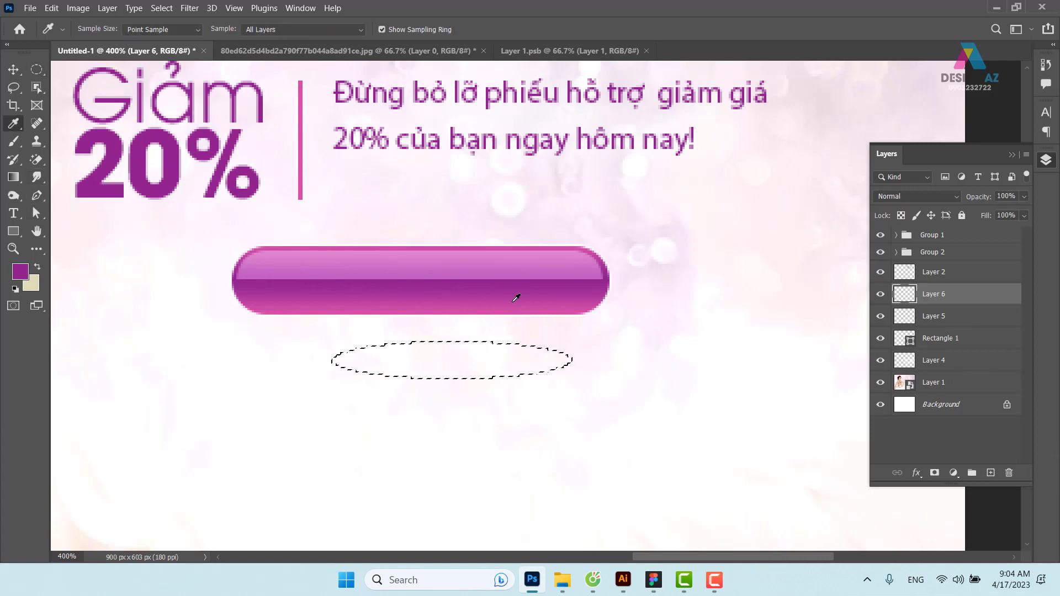
{"action": "key", "text": "alt+BackSpace"}
{"action": "key", "text": "ctrl+d"}
{"action": "key", "text": "v"}
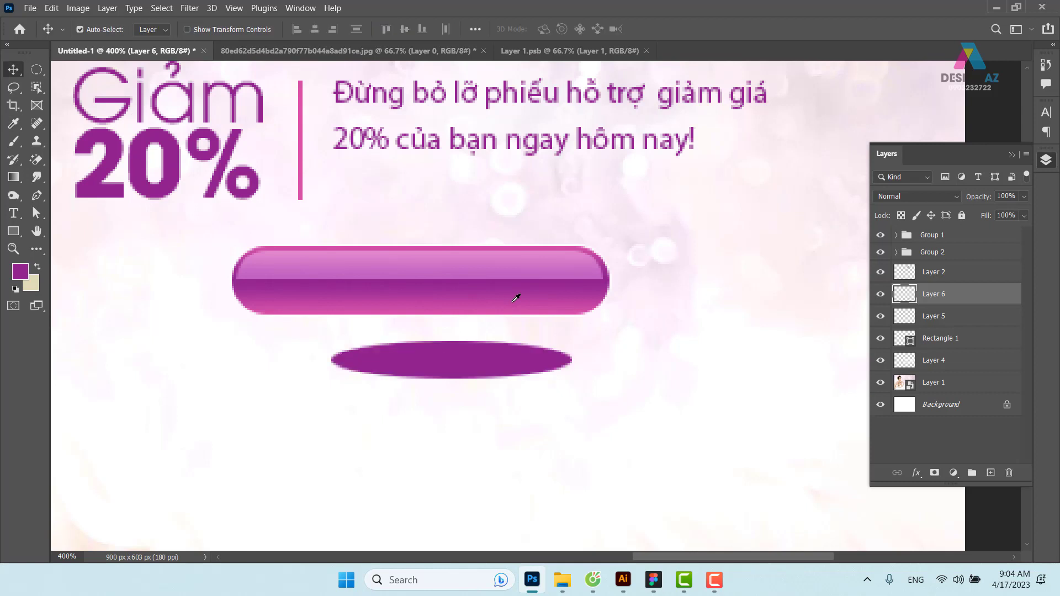
{"action": "left_click_drag", "start_coordinate": [505, 396], "coordinate": [435, 381]}
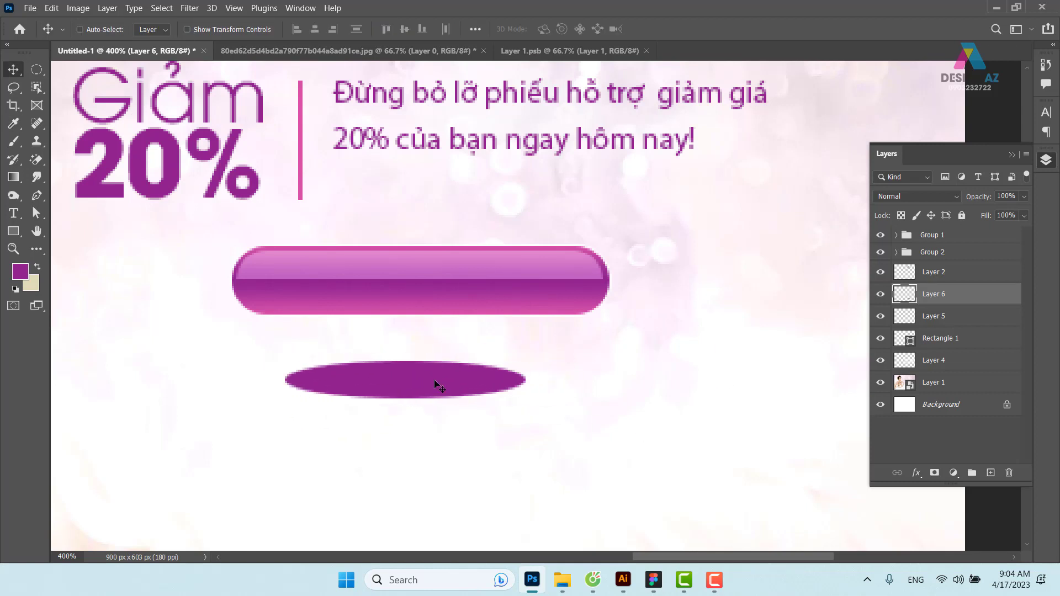
Desaturate the oval to grey and soften it with a Gaussian Blur
{"action": "key", "text": "ctrl+shift+u"}
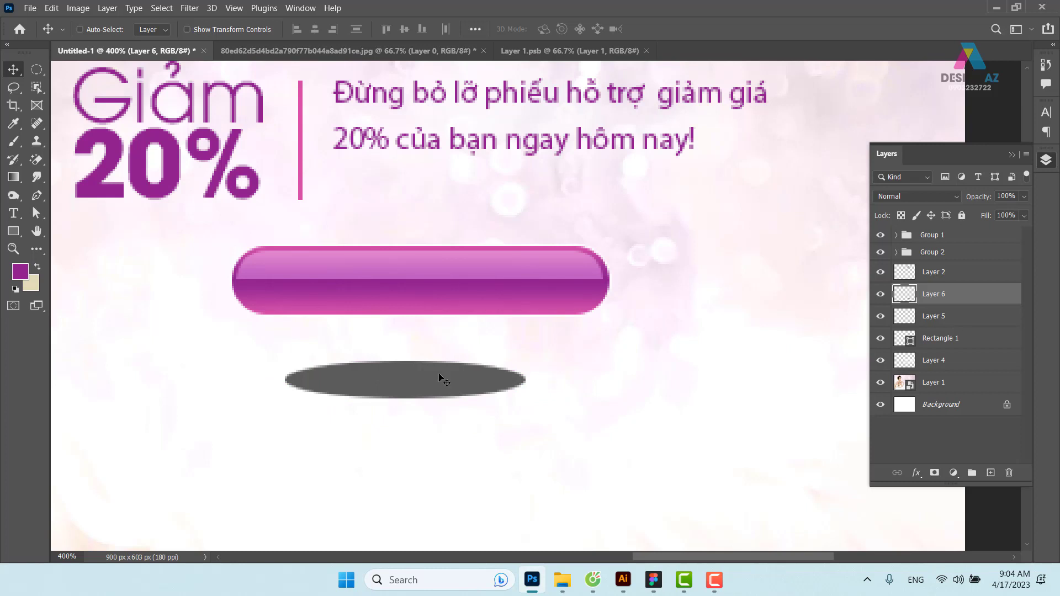
{"action": "left_click", "coordinate": [191, 8]}
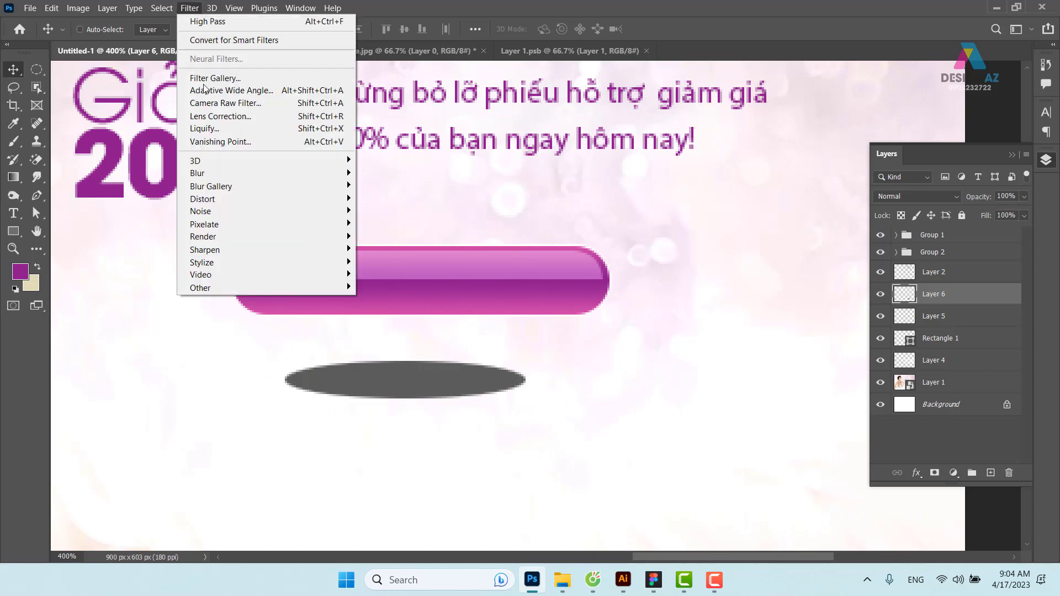
{"action": "mouse_move", "coordinate": [216, 173]}
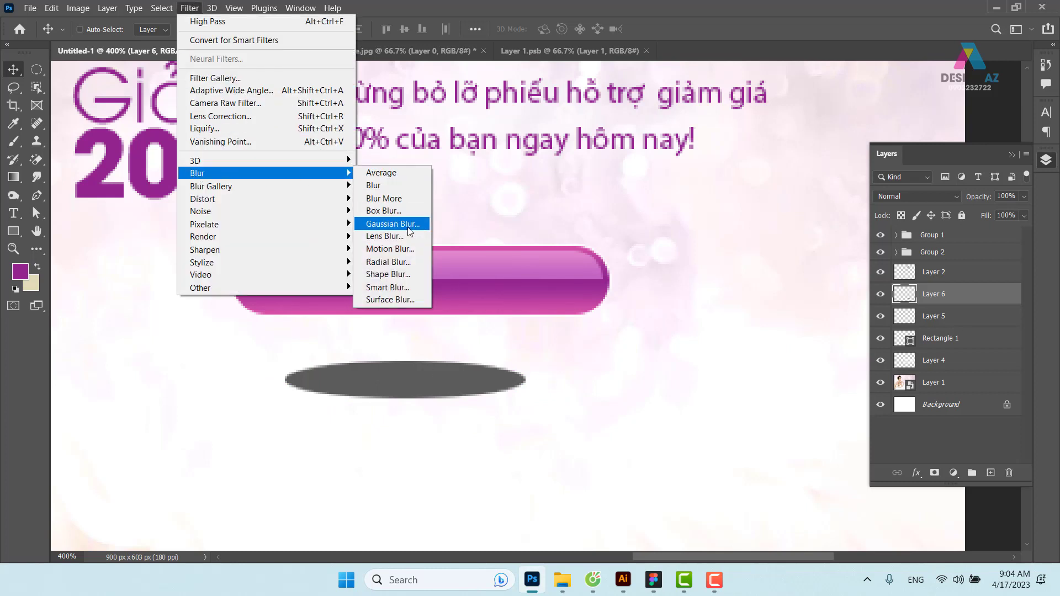
{"action": "left_click", "coordinate": [393, 224]}
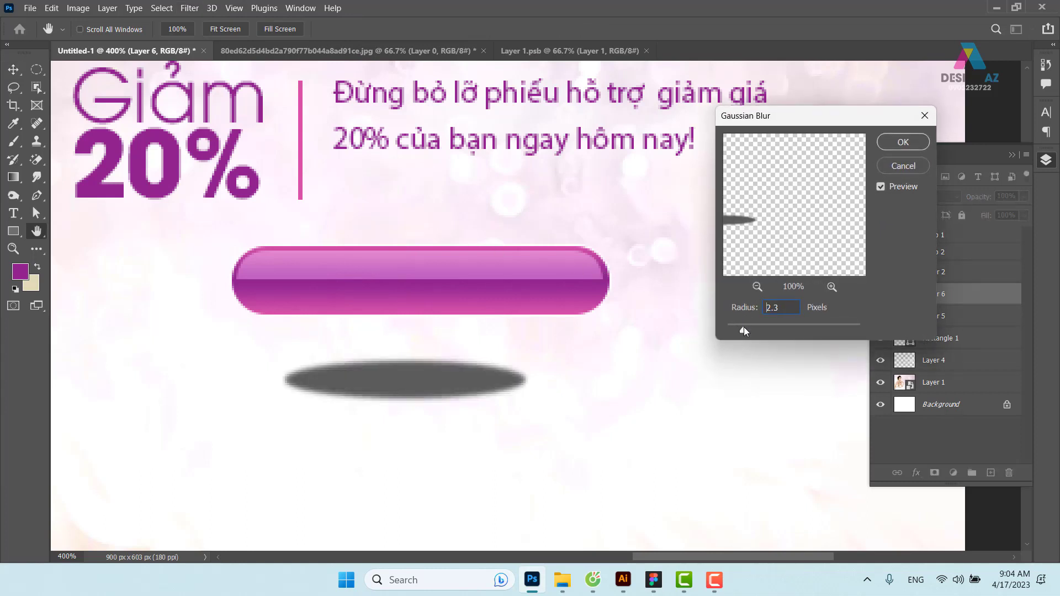
{"action": "left_click_drag", "start_coordinate": [742, 327], "coordinate": [754, 330]}
{"action": "left_click", "coordinate": [916, 145]}
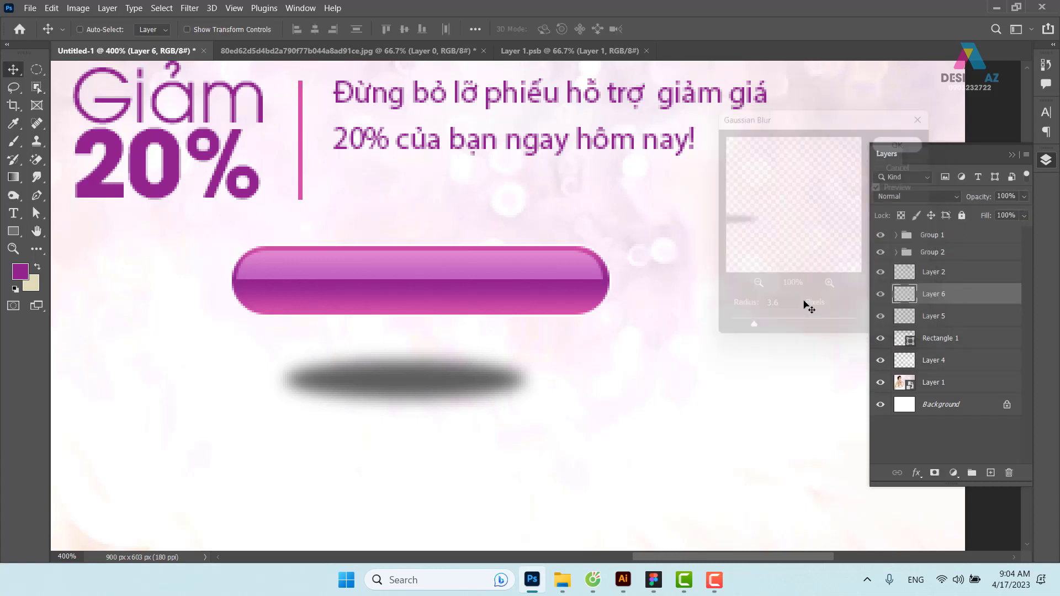
{"action": "left_click_drag", "start_coordinate": [424, 375], "coordinate": [429, 373]}
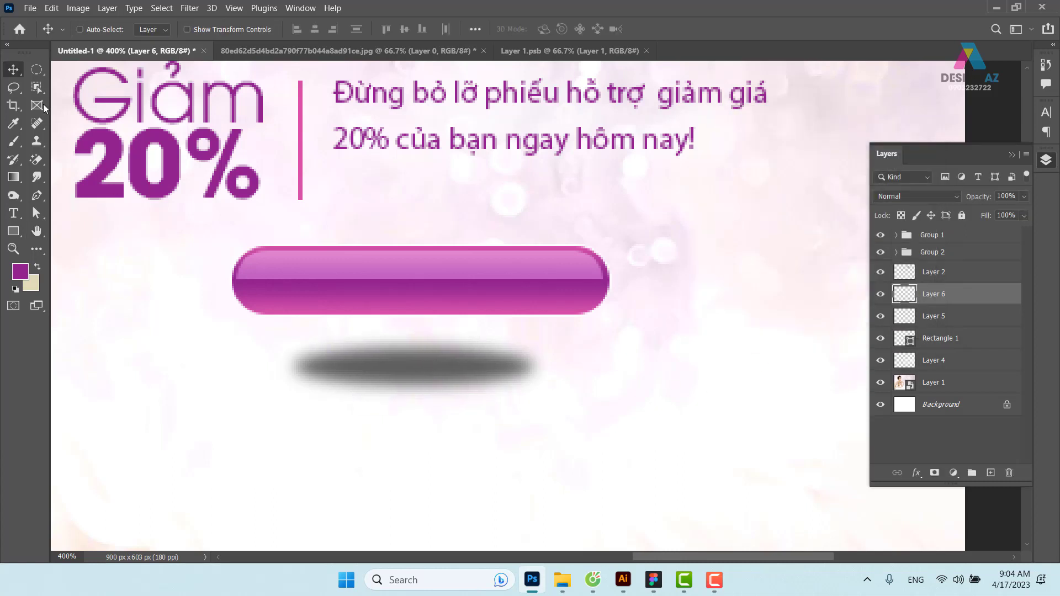
Delete the shadow's top half, tuck it under the button, and set opacity to 50%
{"action": "left_click", "coordinate": [36, 69]}
{"action": "left_click", "coordinate": [105, 69]}
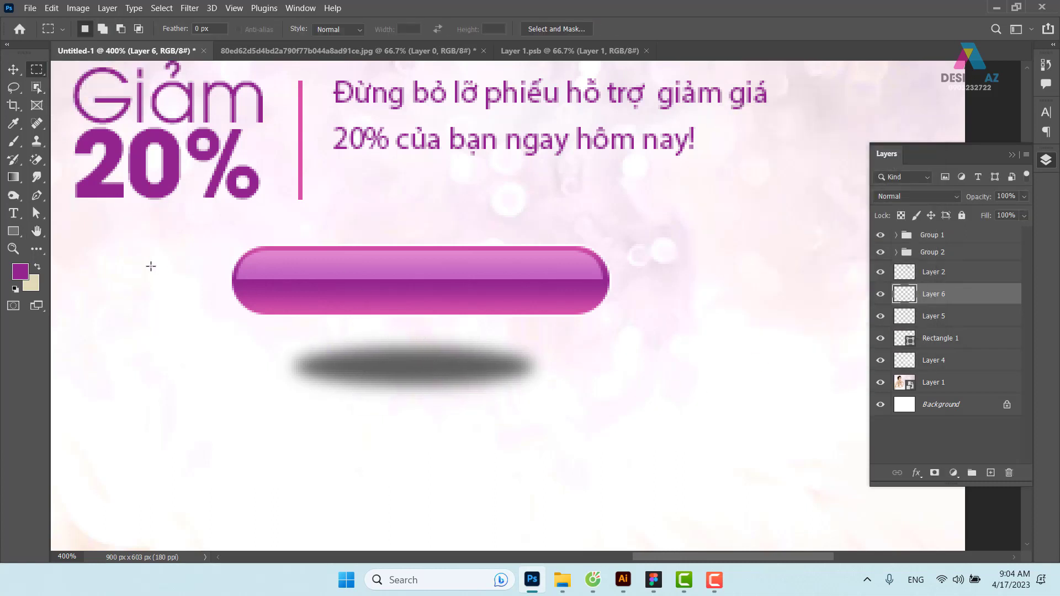
{"action": "left_click_drag", "start_coordinate": [151, 265], "coordinate": [655, 378]}
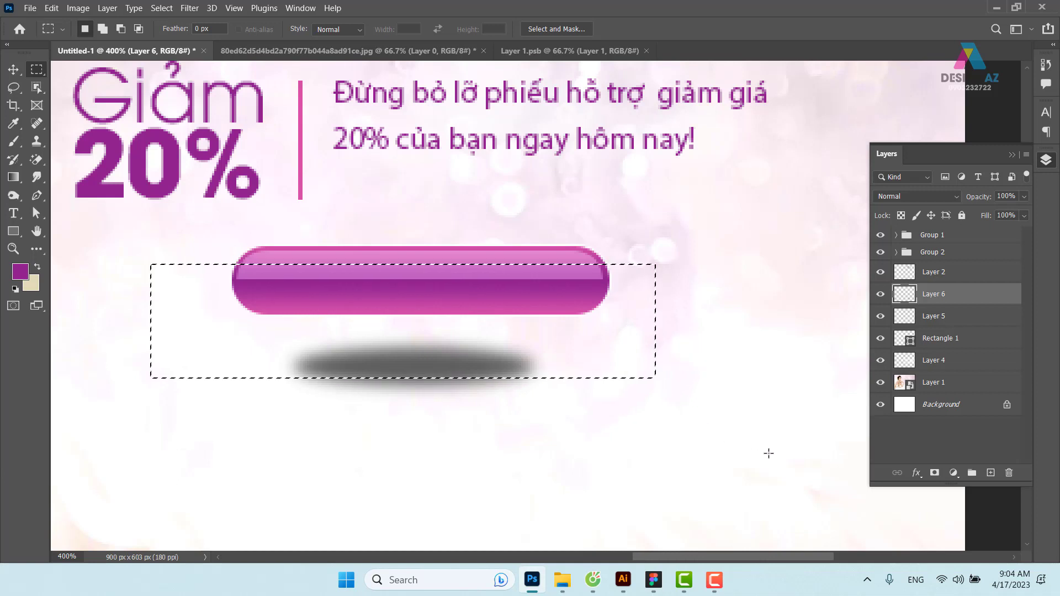
{"action": "key", "text": "Delete"}
{"action": "key", "text": "v"}
{"action": "key", "text": "ctrl+d"}
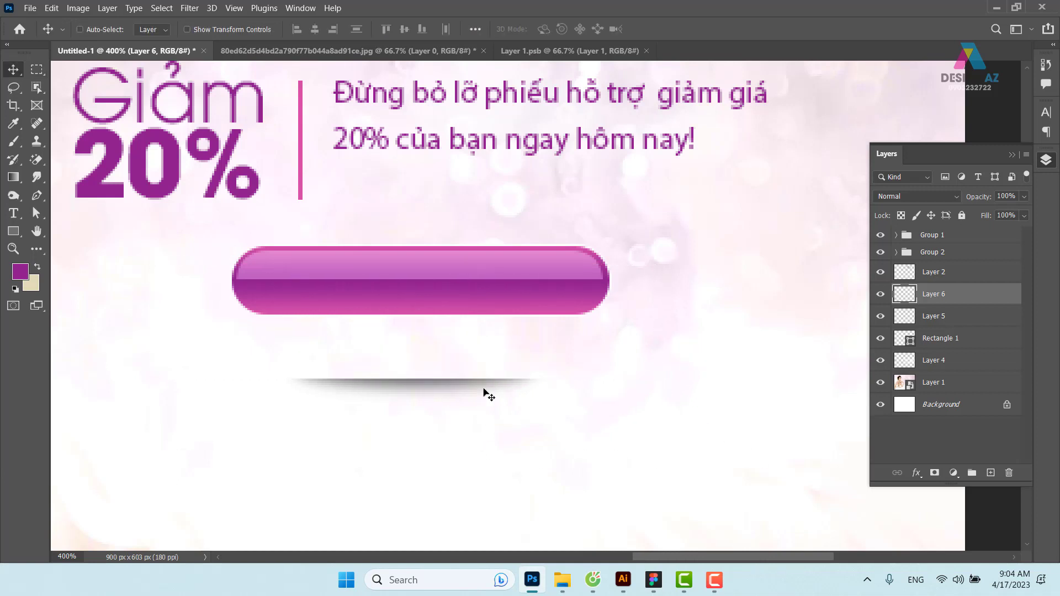
{"action": "left_click_drag", "start_coordinate": [449, 389], "coordinate": [459, 327]}
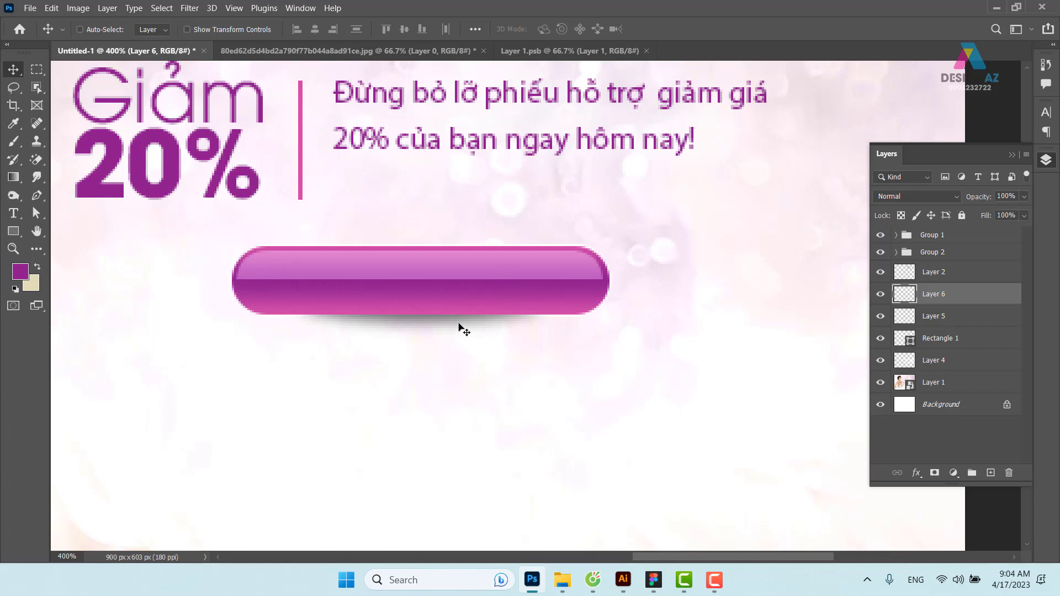
{"action": "key", "text": "Down"}
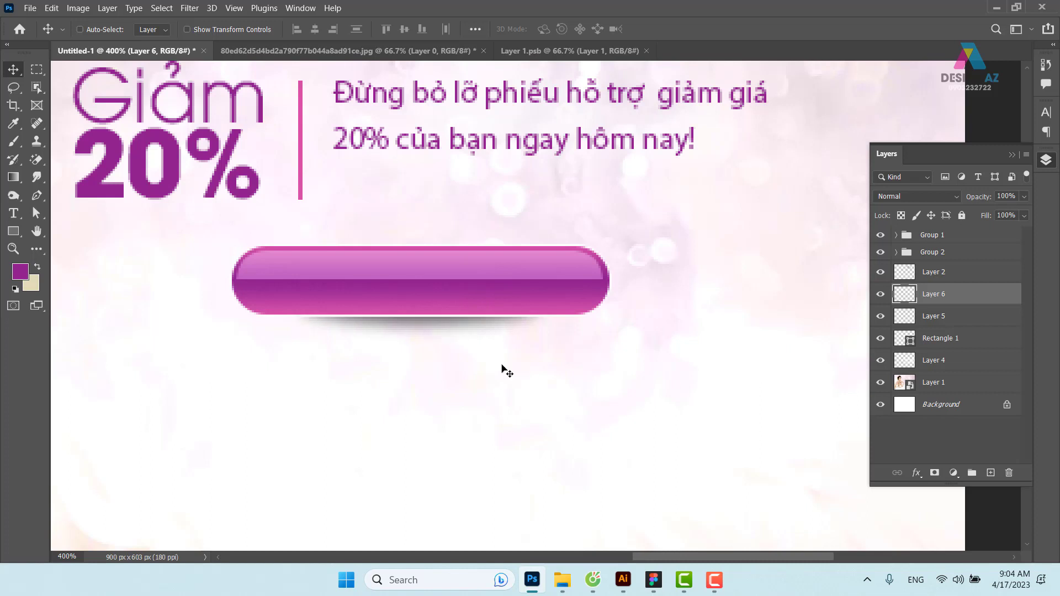
{"action": "key", "text": "5"}
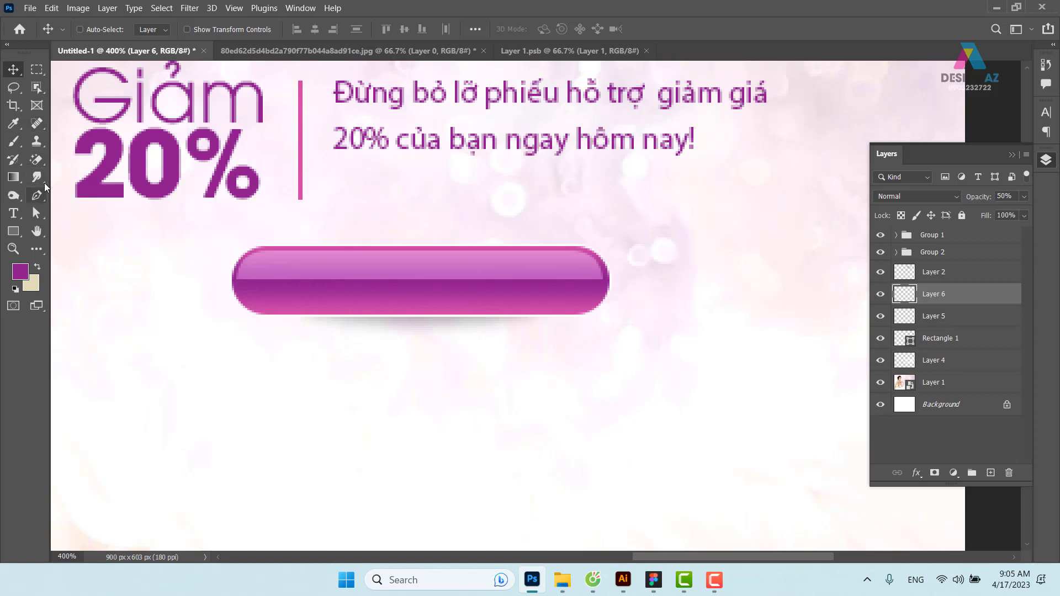
Type the 'Mua hàng' label and move it onto the purple button
{"action": "left_click", "coordinate": [14, 213]}
{"action": "left_click", "coordinate": [343, 388]}
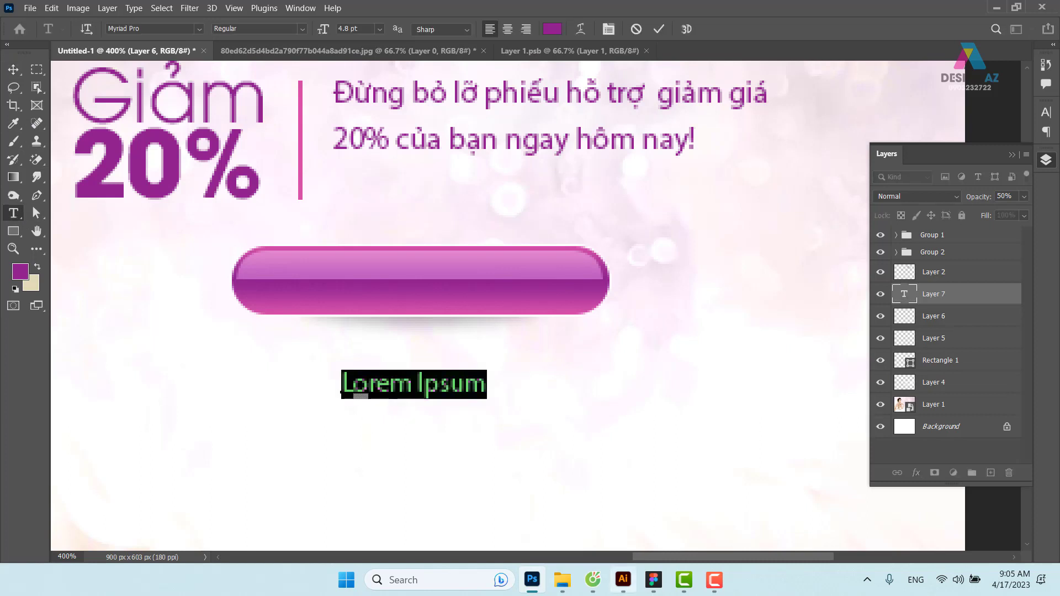
{"action": "key", "text": "BackSpace"}
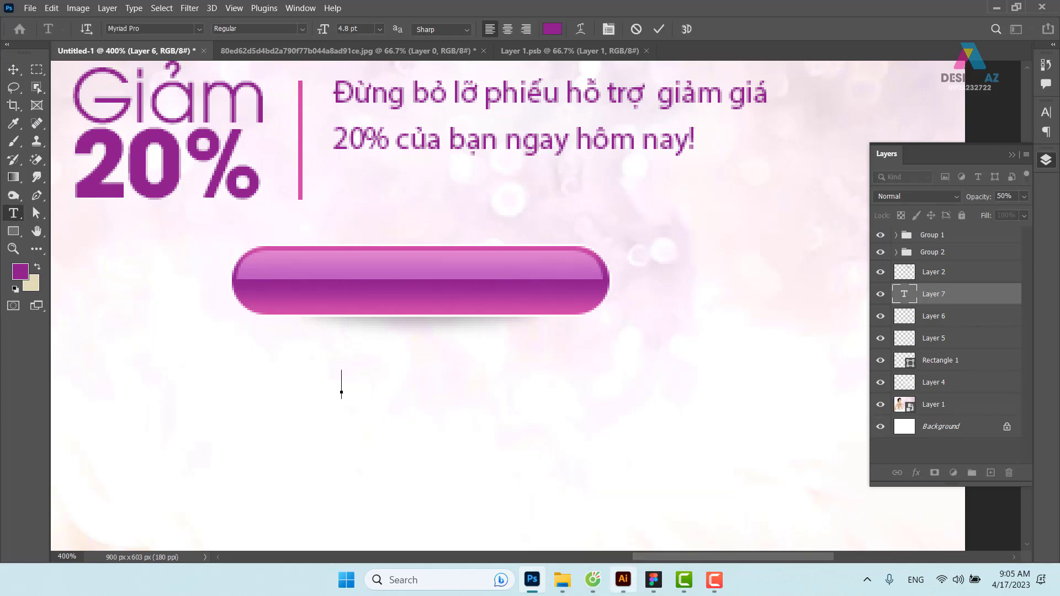
{"action": "type", "text": "M"}
{"action": "type", "text": "ua han "}
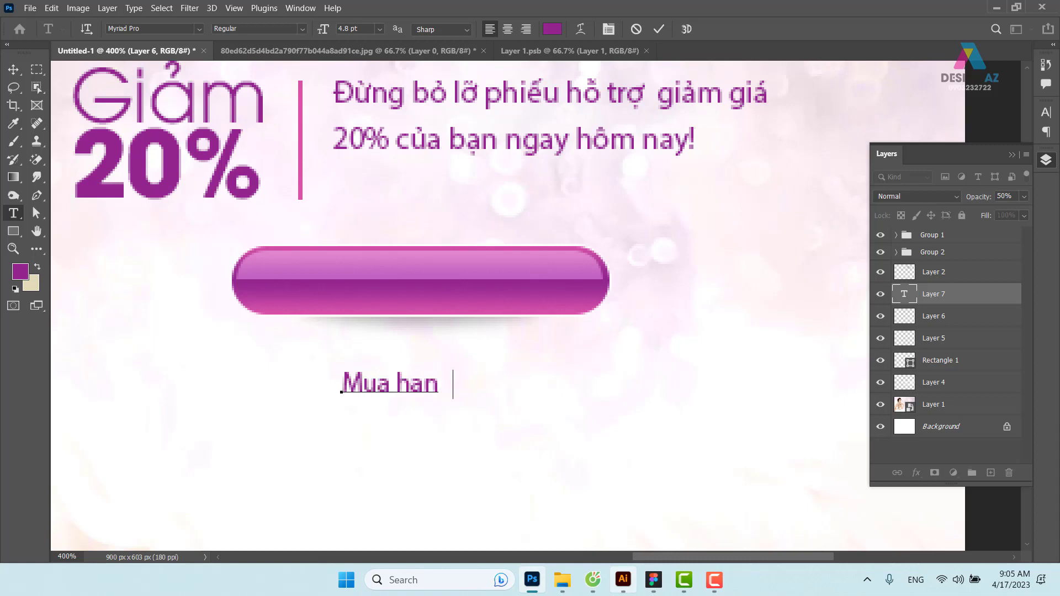
{"action": "type", "text": "gf"}
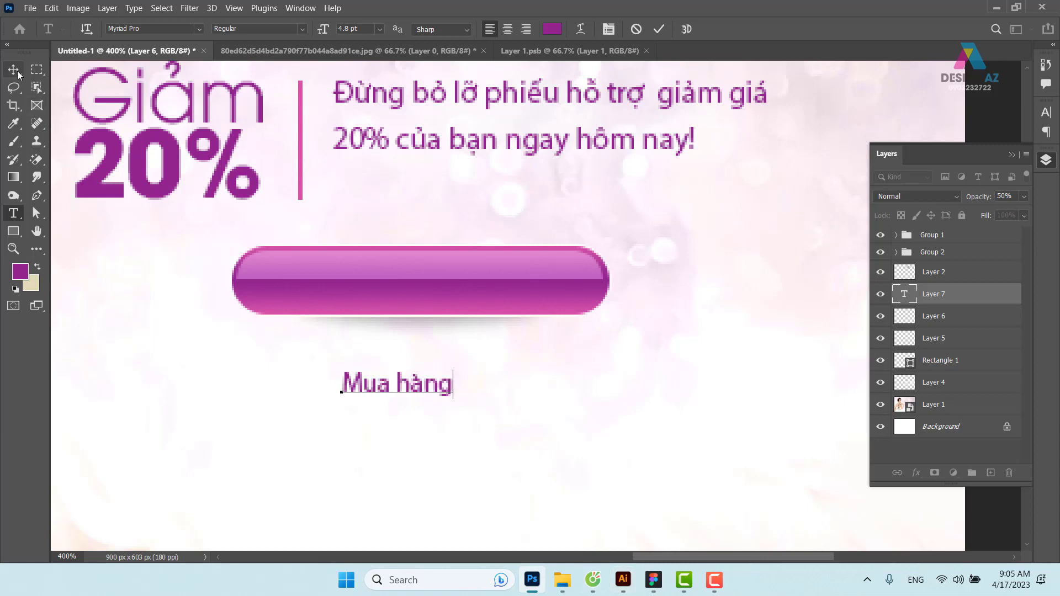
{"action": "left_click", "coordinate": [18, 71]}
{"action": "left_click_drag", "start_coordinate": [414, 402], "coordinate": [414, 294]}
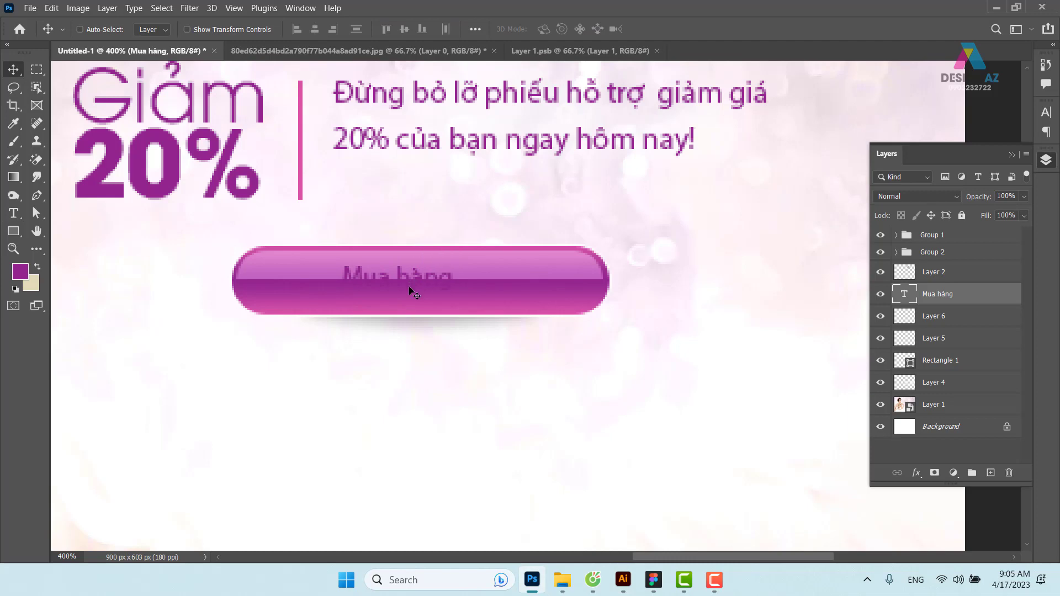
Set the label's font to UTM Avo and its colour to #ffffff
{"action": "key", "text": "t"}
{"action": "left_click", "coordinate": [148, 28]}
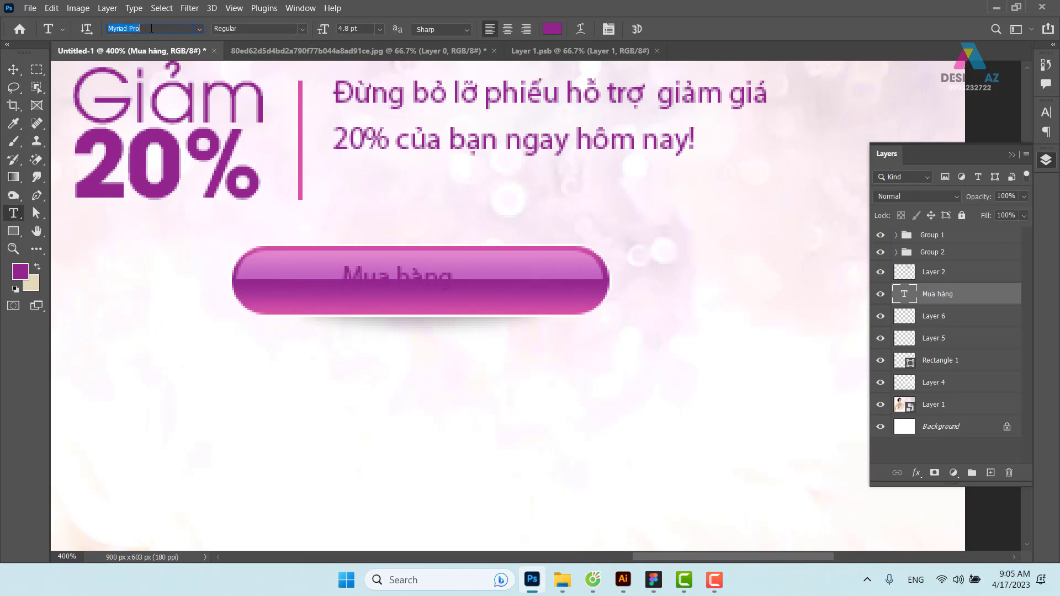
{"action": "key", "text": "BackSpace"}
{"action": "type", "text": "ut"}
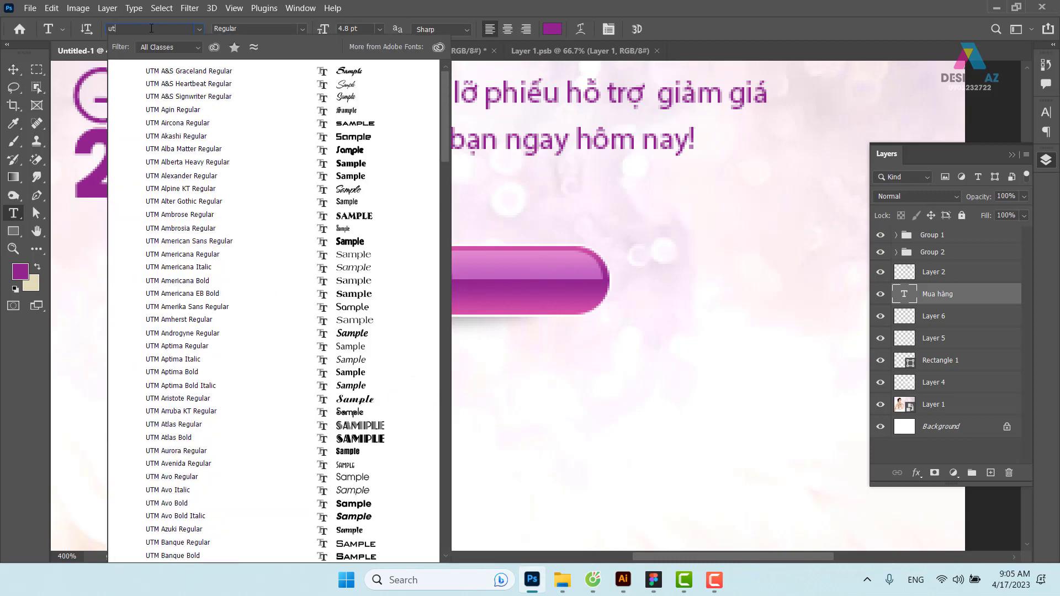
{"action": "type", "text": "m avo"}
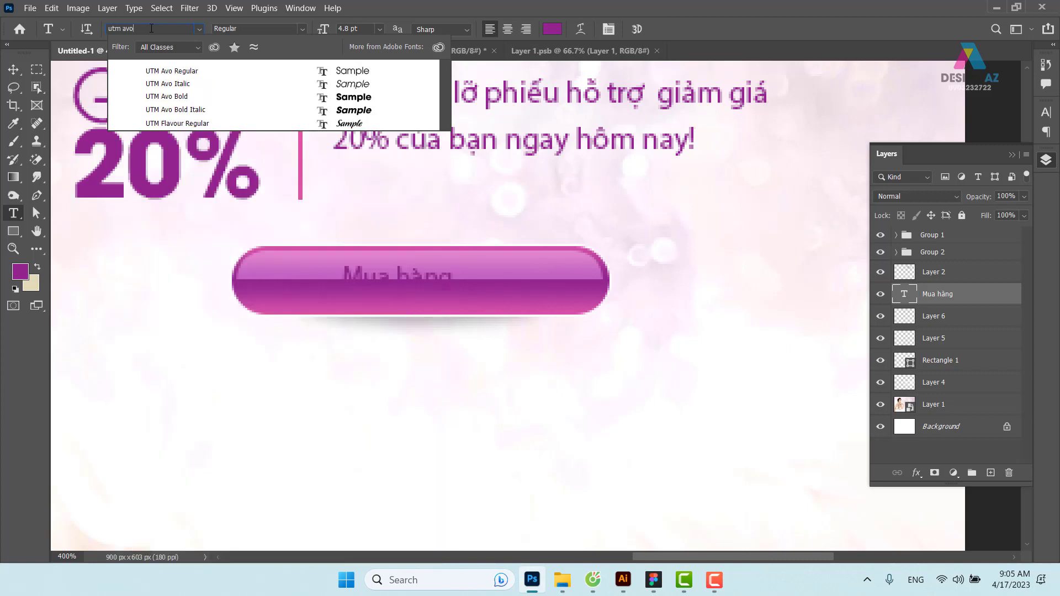
{"action": "key", "text": "Return"}
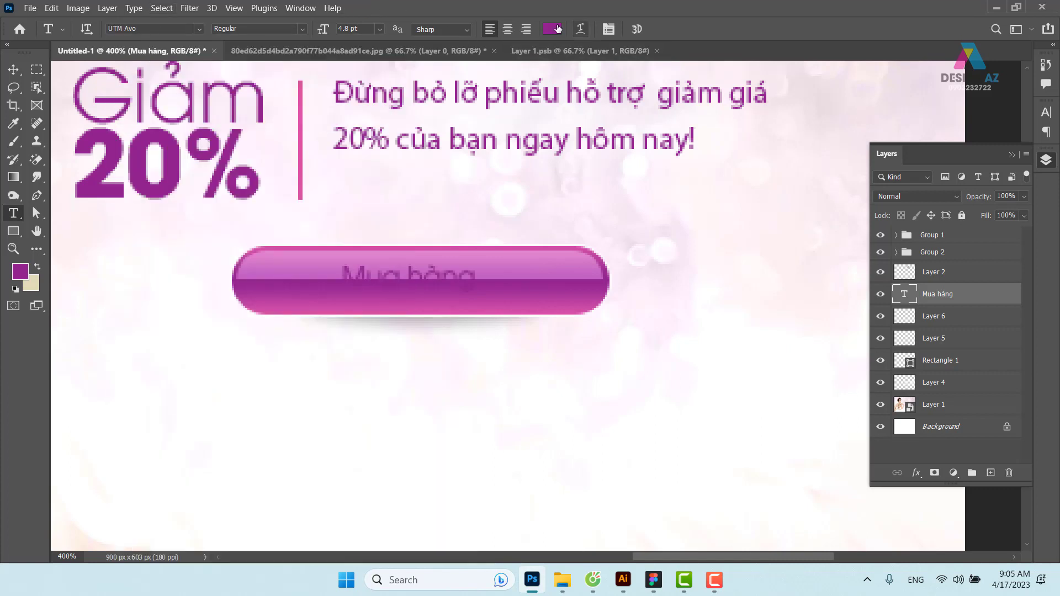
{"action": "left_click", "coordinate": [552, 29]}
{"action": "type", "text": "ffffff"}
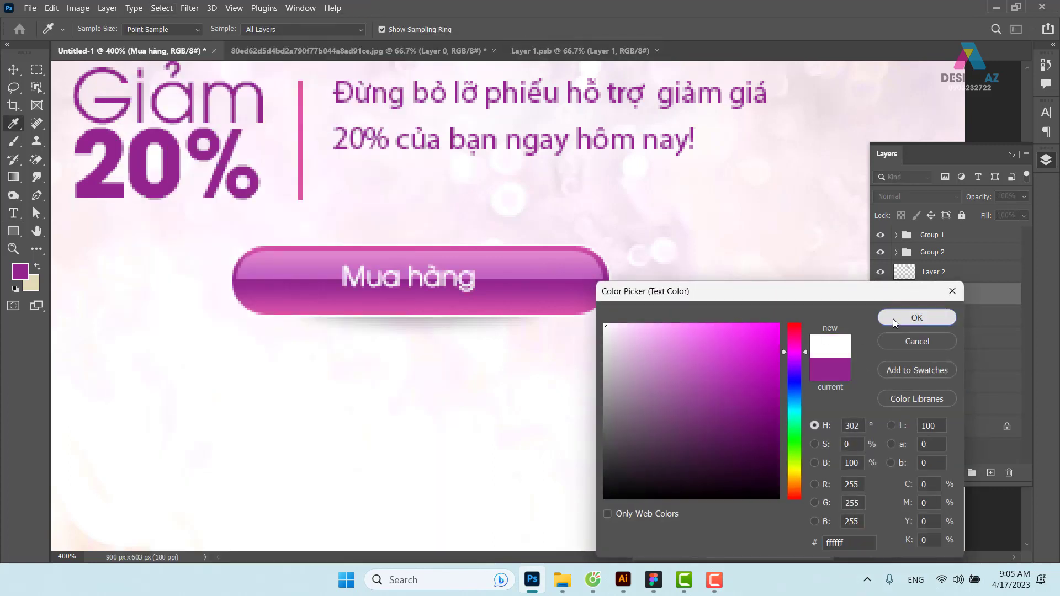
{"action": "left_click", "coordinate": [895, 318]}
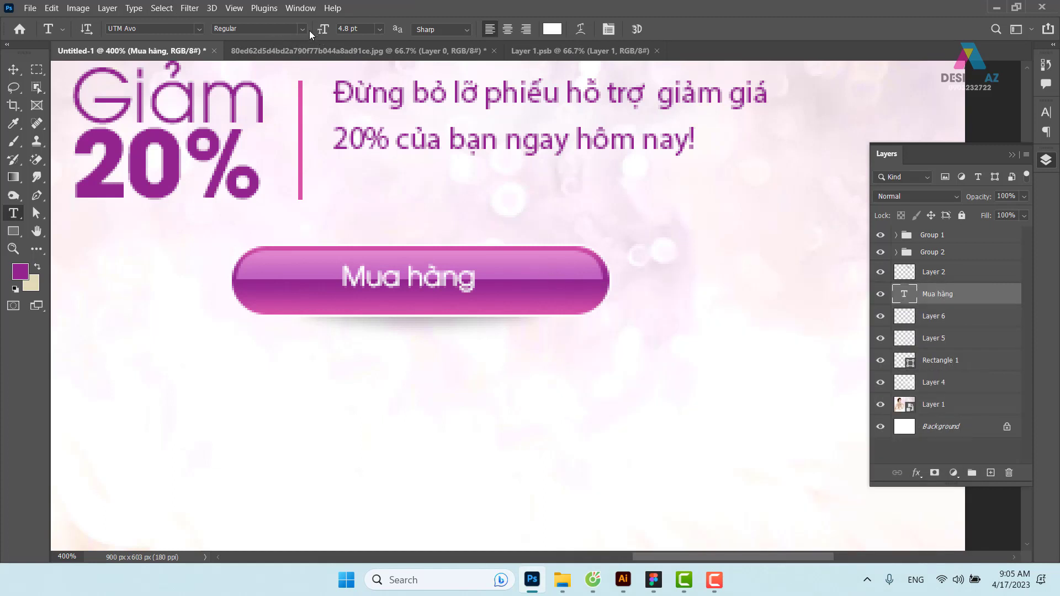
Scale the label up slightly with Free Transform and centre it on the button
{"action": "left_click", "coordinate": [16, 67]}
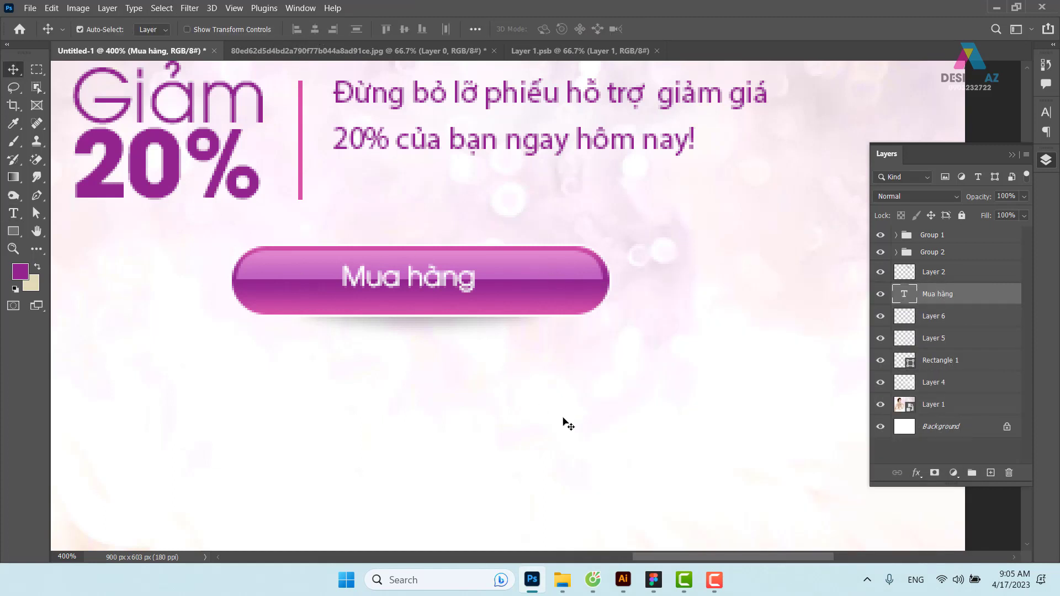
{"action": "key", "text": "ctrl+t"}
{"action": "left_click_drag", "start_coordinate": [476, 263], "coordinate": [531, 244]}
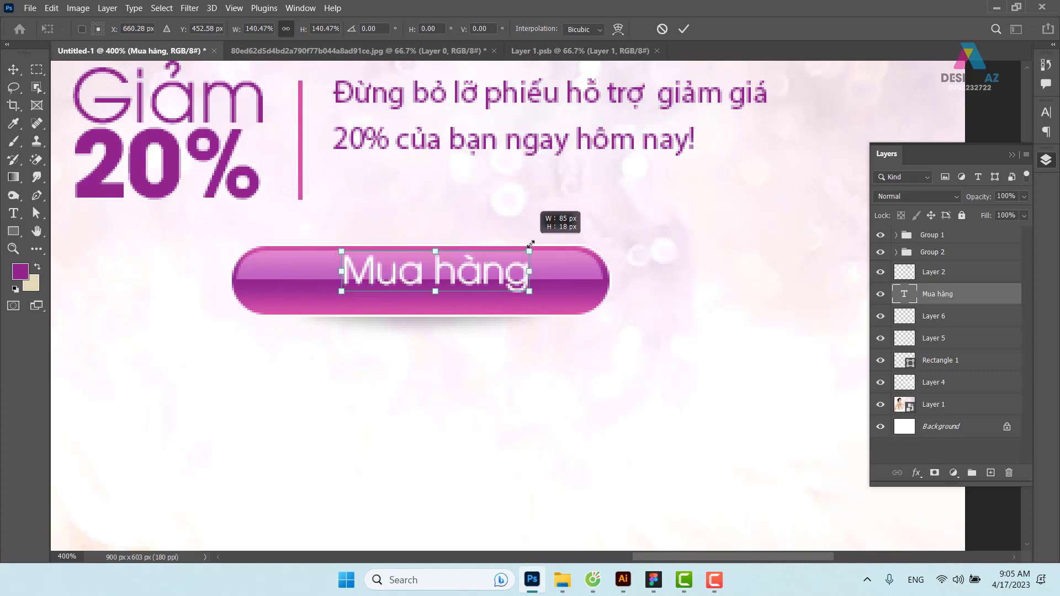
{"action": "key", "text": "Return"}
{"action": "left_click_drag", "start_coordinate": [485, 272], "coordinate": [469, 279]}
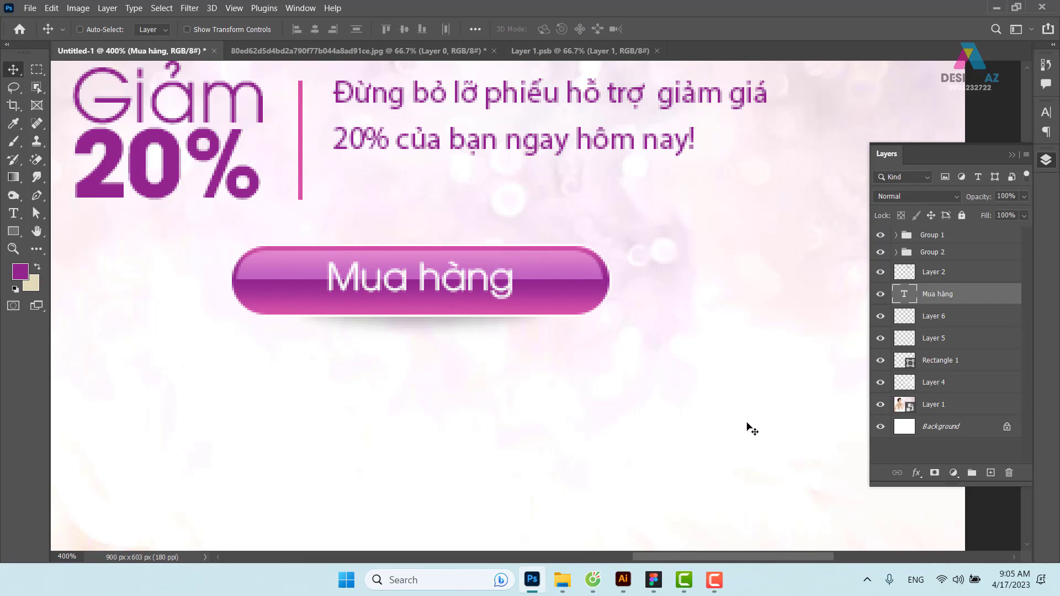
Enable a dark magenta Drop Shadow in the label's Blending Options
{"action": "right_click", "coordinate": [952, 292]}
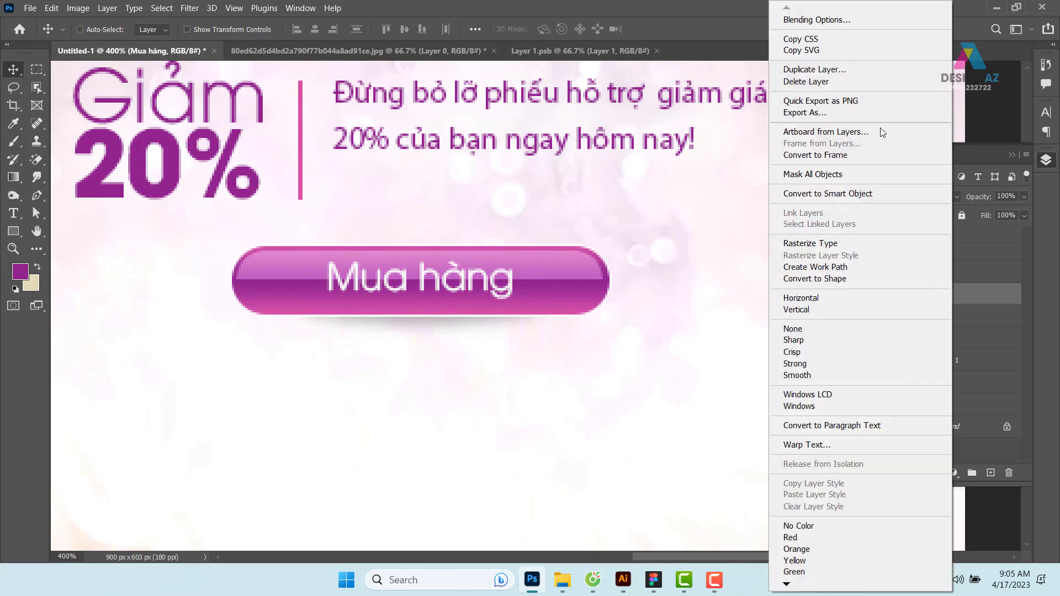
{"action": "left_click", "coordinate": [839, 20]}
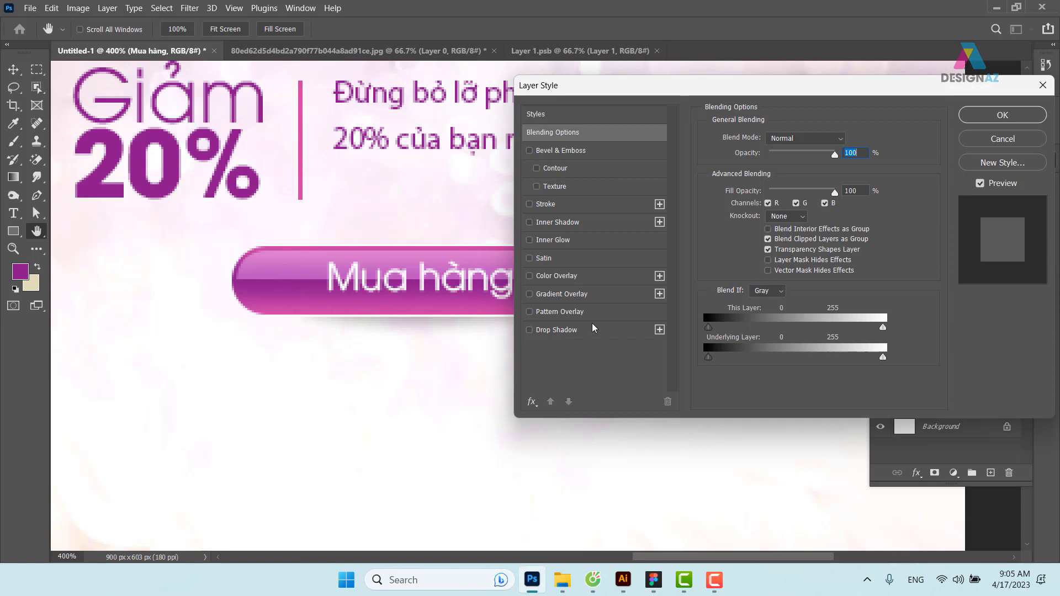
{"action": "left_click", "coordinate": [592, 330]}
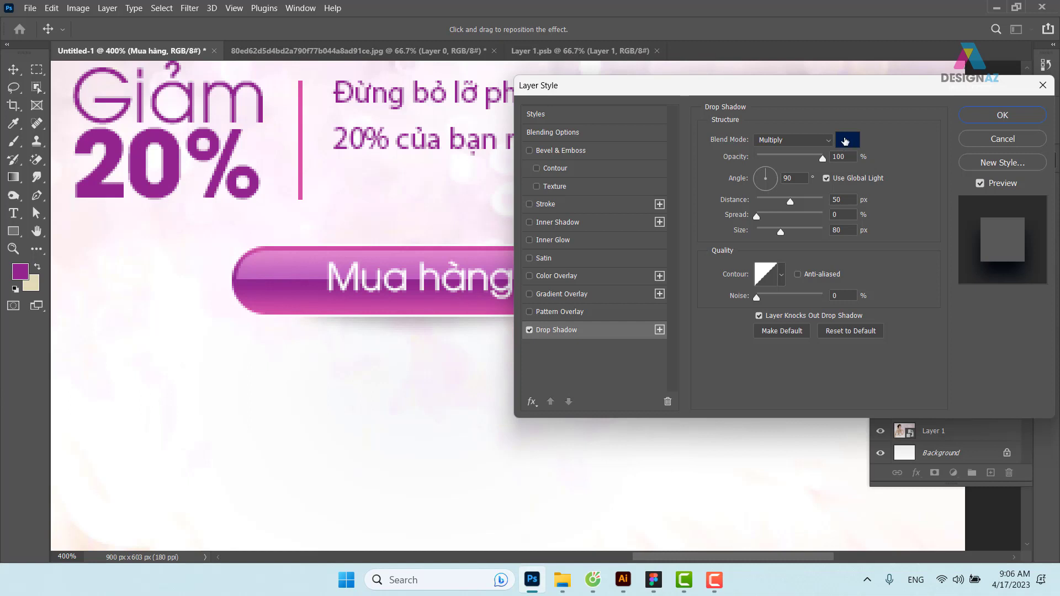
{"action": "left_click", "coordinate": [845, 142]}
{"action": "left_click_drag", "start_coordinate": [797, 356], "coordinate": [795, 337]}
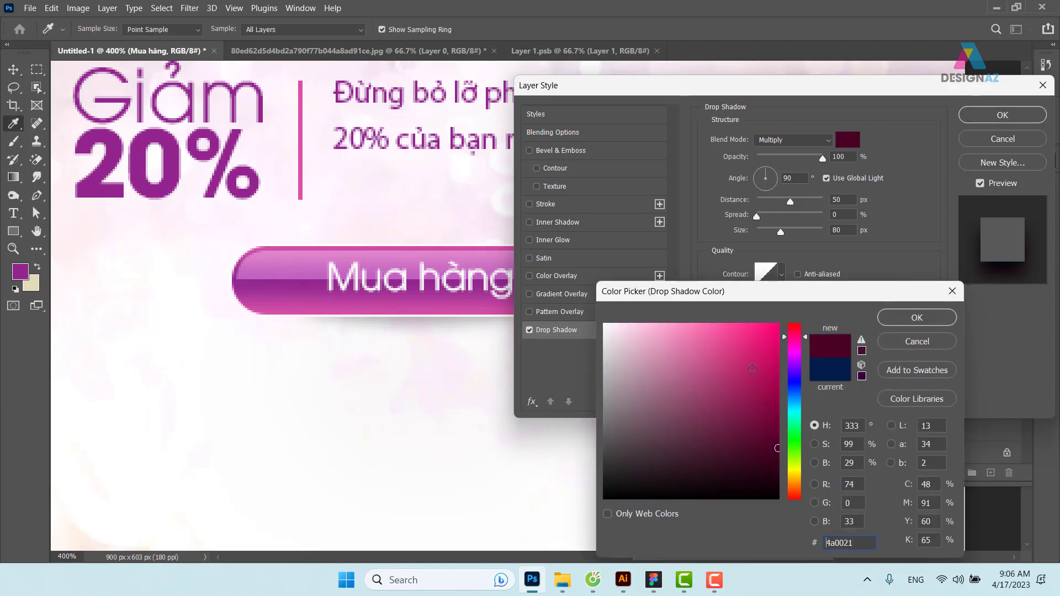
{"action": "left_click", "coordinate": [928, 320]}
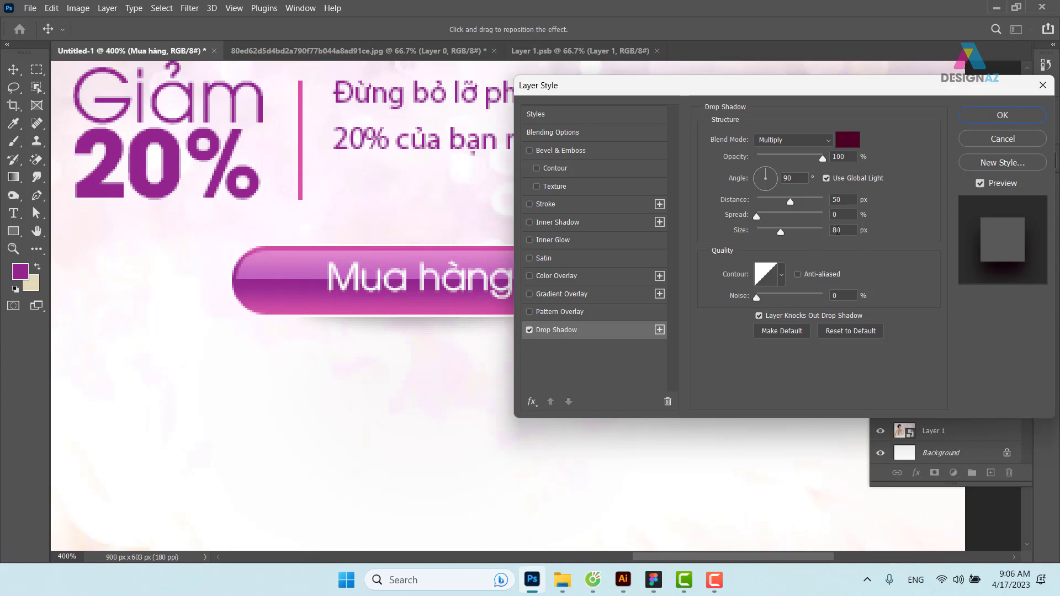
Give the drop shadow 0 distance, a small size and lowered opacity, then apply it
{"action": "left_click", "coordinate": [837, 231]}
{"action": "key", "text": "Down"}
{"action": "key", "text": "Down"}
{"action": "key", "text": "Down"}
{"action": "key", "text": "Down"}
{"action": "key", "text": "Down"}
{"action": "key", "text": "Down"}
{"action": "key", "text": "Down"}
{"action": "key", "text": "Down"}
{"action": "key", "text": "Down"}
{"action": "key", "text": "Down"}
{"action": "key", "text": "Down"}
{"action": "key", "text": "Down"}
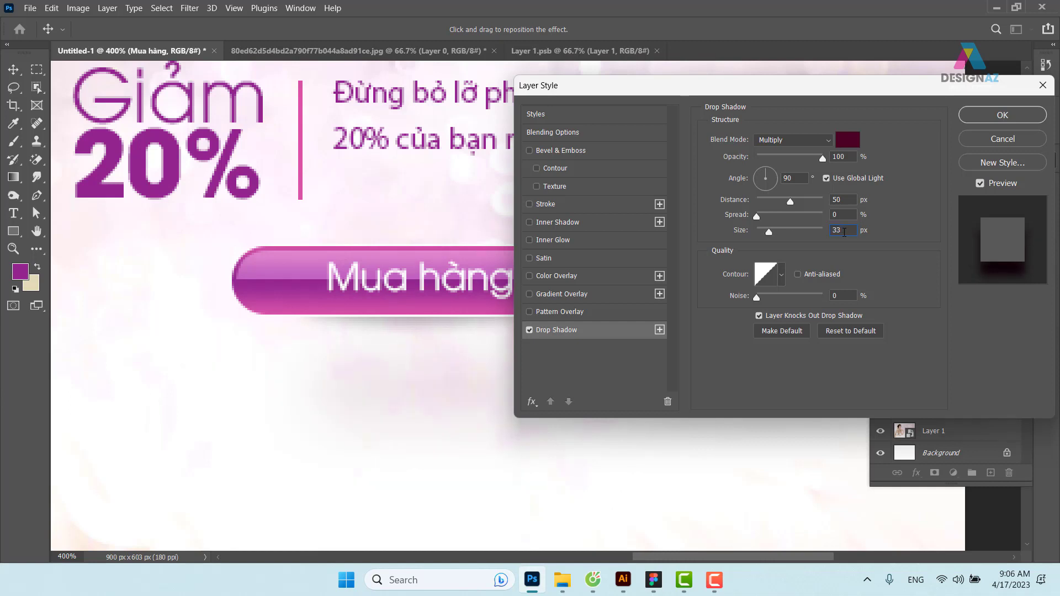
{"action": "key", "text": "Down"}
{"action": "key", "text": "Down"}
{"action": "key", "text": "Down"}
{"action": "key", "text": "Down"}
{"action": "key", "text": "Down"}
{"action": "key", "text": "Down"}
{"action": "key", "text": "Down"}
{"action": "key", "text": "Down"}
{"action": "key", "text": "Down"}
{"action": "key", "text": "Down"}
{"action": "key", "text": "Down"}
{"action": "key", "text": "Down"}
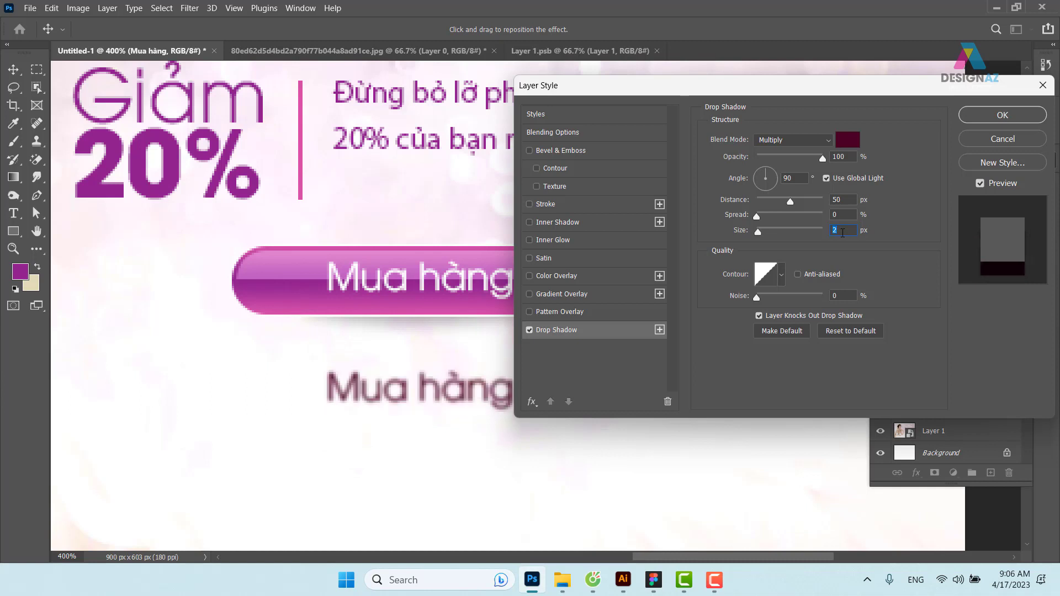
{"action": "left_click_drag", "start_coordinate": [791, 201], "coordinate": [757, 203]}
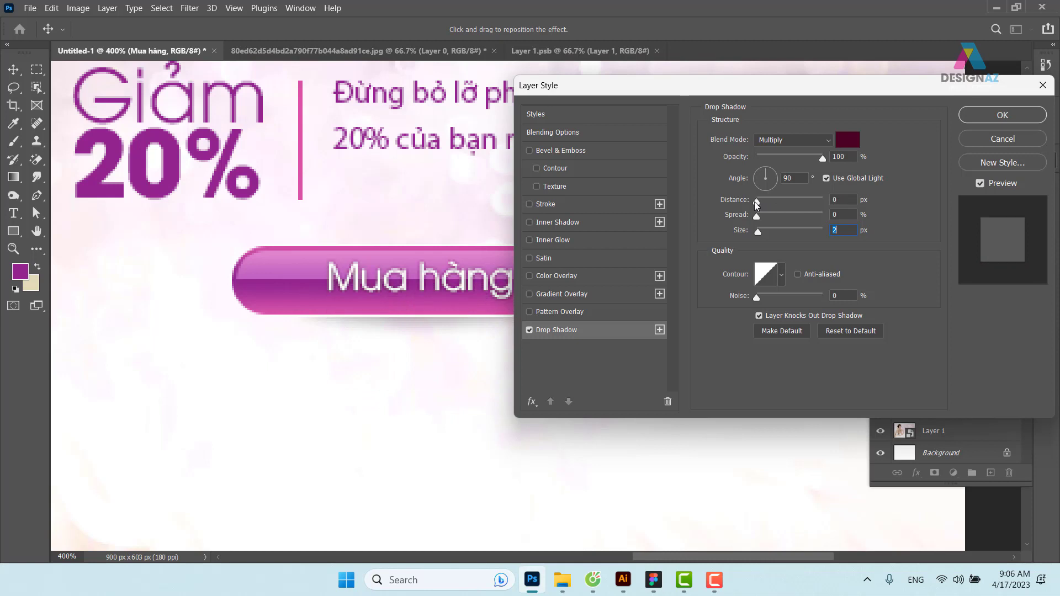
{"action": "left_click", "coordinate": [839, 230]}
{"action": "key", "text": "Up"}
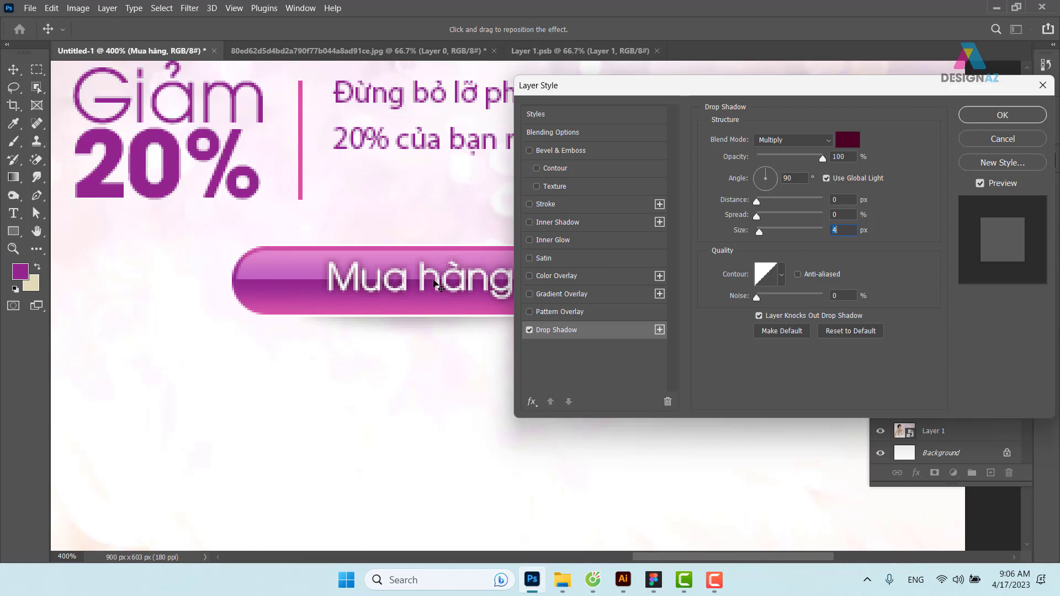
{"action": "left_click_drag", "start_coordinate": [822, 160], "coordinate": [793, 155]}
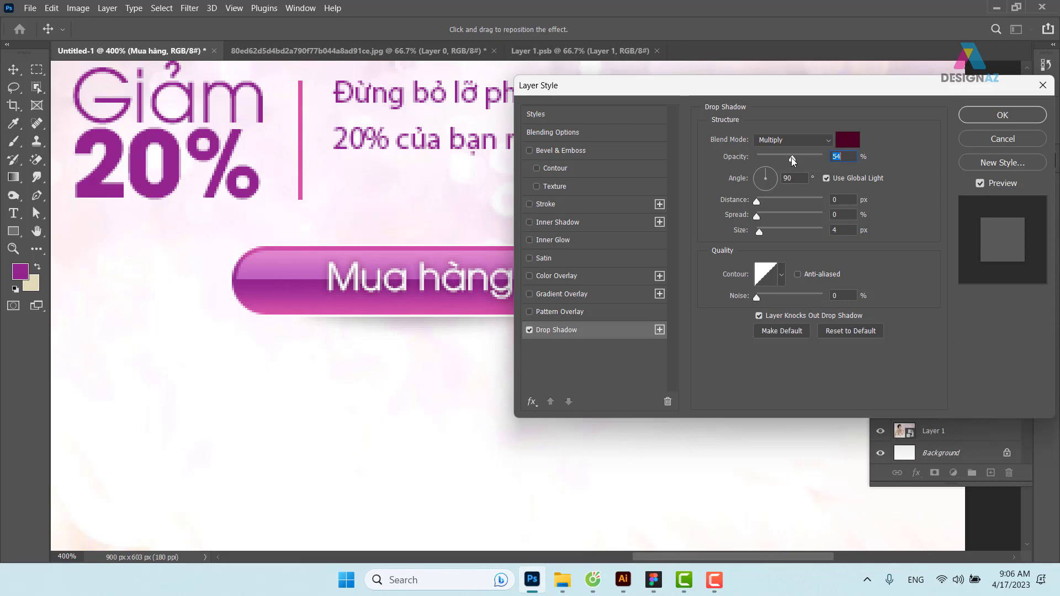
{"action": "left_click_drag", "start_coordinate": [793, 156], "coordinate": [784, 159]}
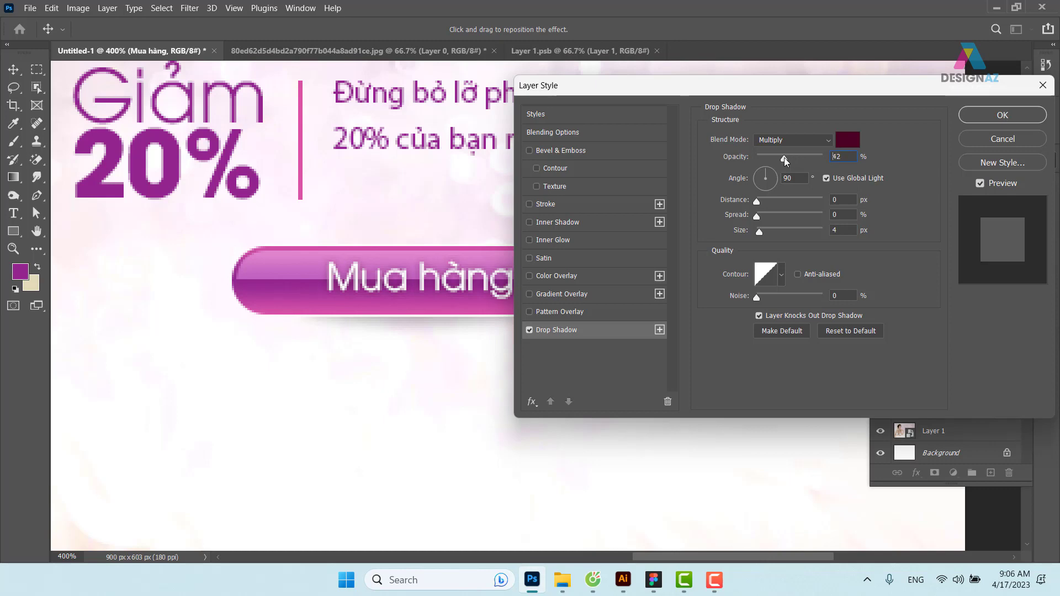
{"action": "left_click", "coordinate": [1015, 117]}
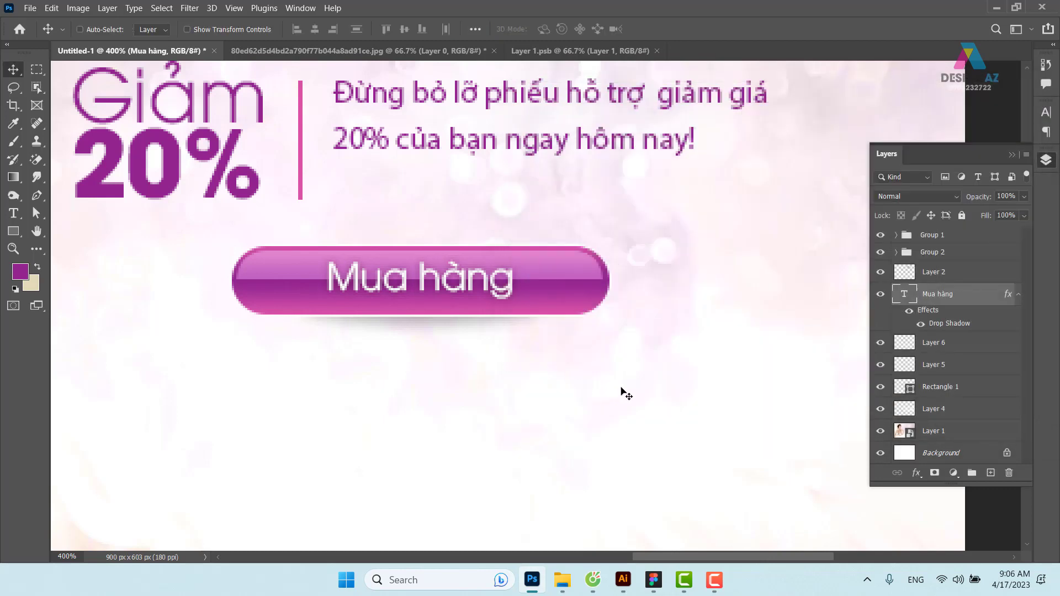
Select the Qua Tang 7 ngày headline layer and open its Blending Options
{"action": "key", "text": "ctrl+1"}
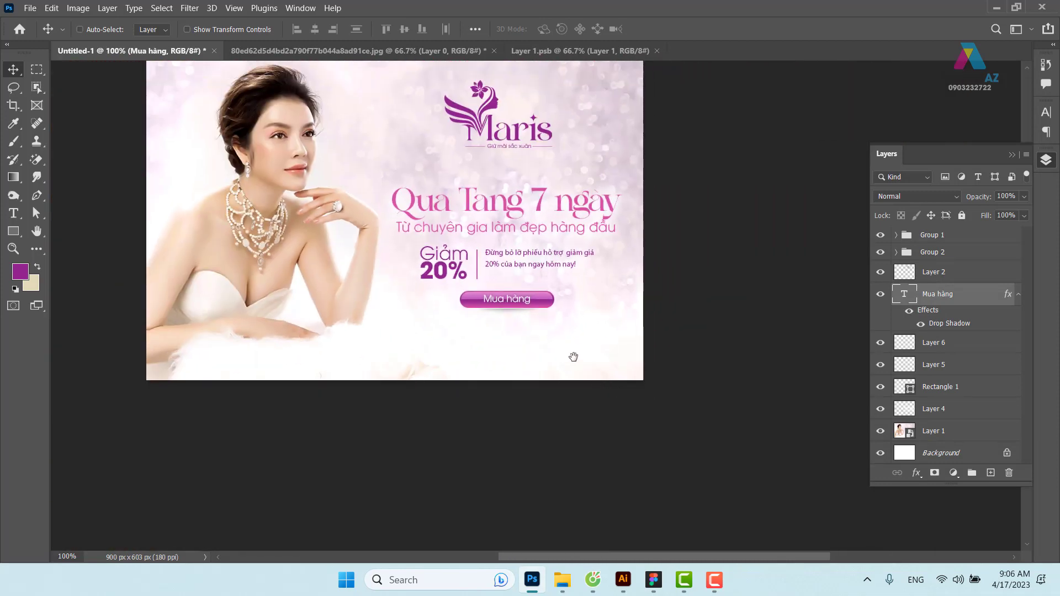
{"action": "left_click_drag", "start_coordinate": [573, 357], "coordinate": [580, 372]}
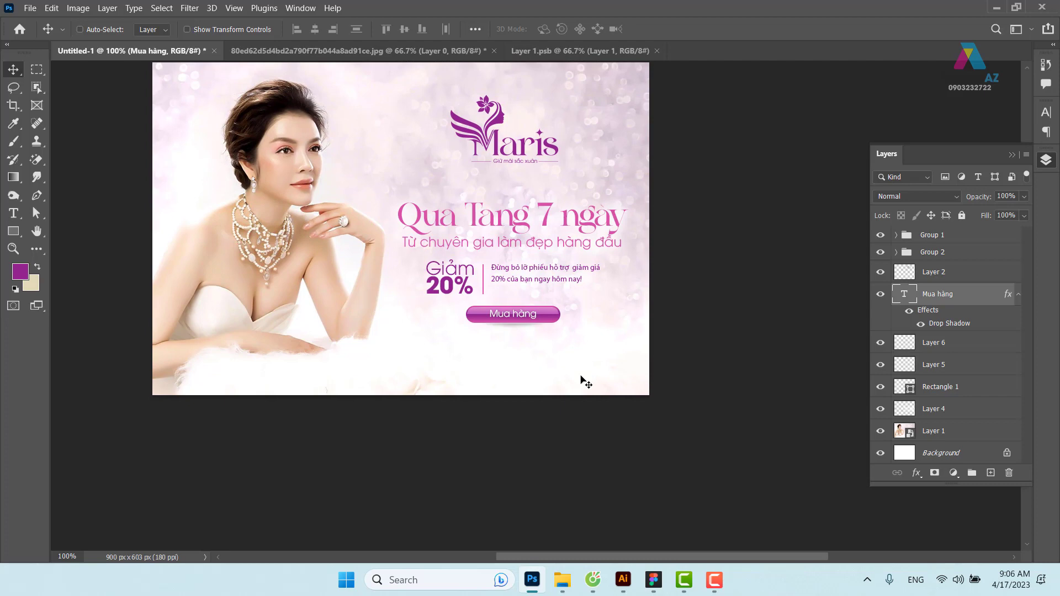
{"action": "key", "text": "ctrl+plus"}
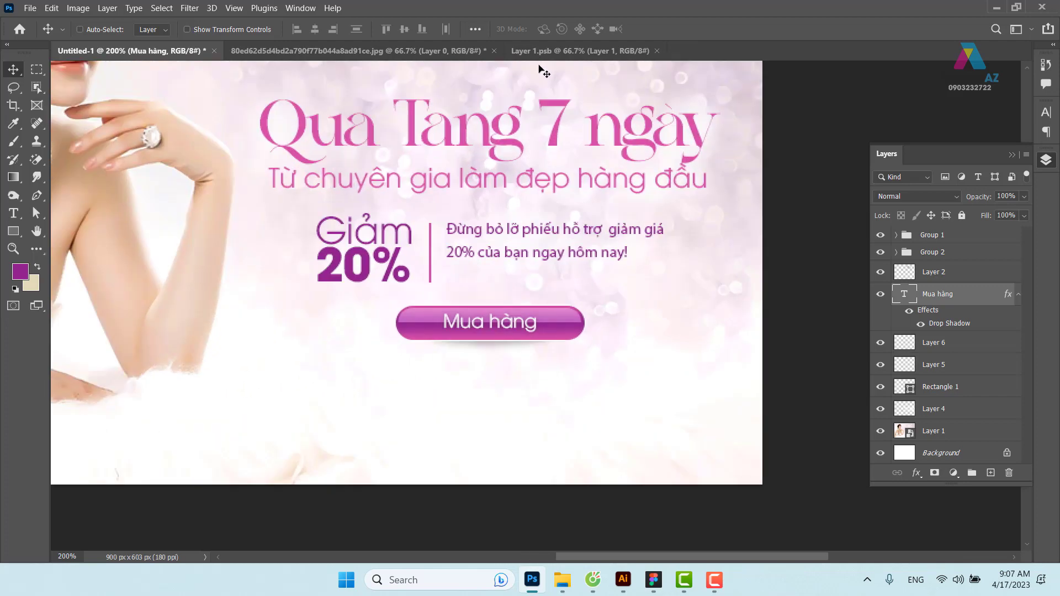
{"action": "left_click", "coordinate": [559, 122], "text": "ctrl"}
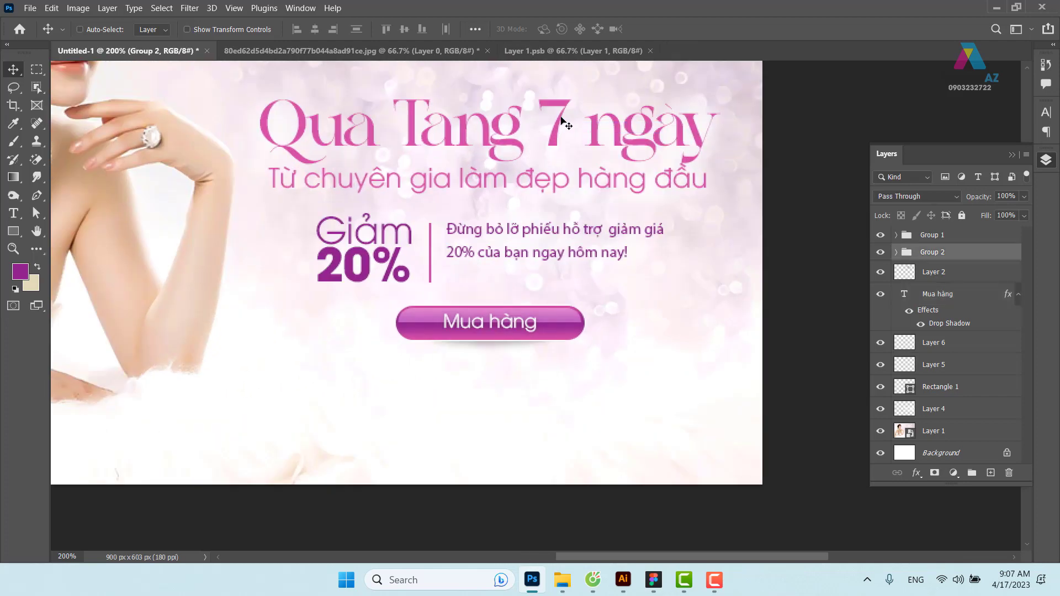
{"action": "right_click", "coordinate": [559, 123]}
{"action": "left_click", "coordinate": [591, 139]}
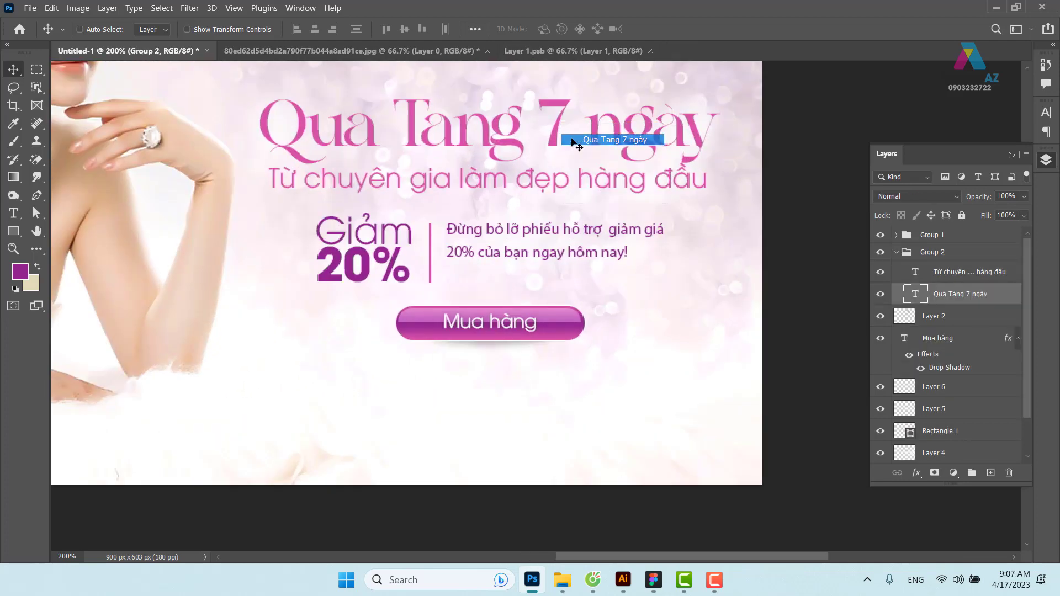
{"action": "left_click_drag", "start_coordinate": [553, 141], "coordinate": [571, 142]}
{"action": "key", "text": "ctrl+z"}
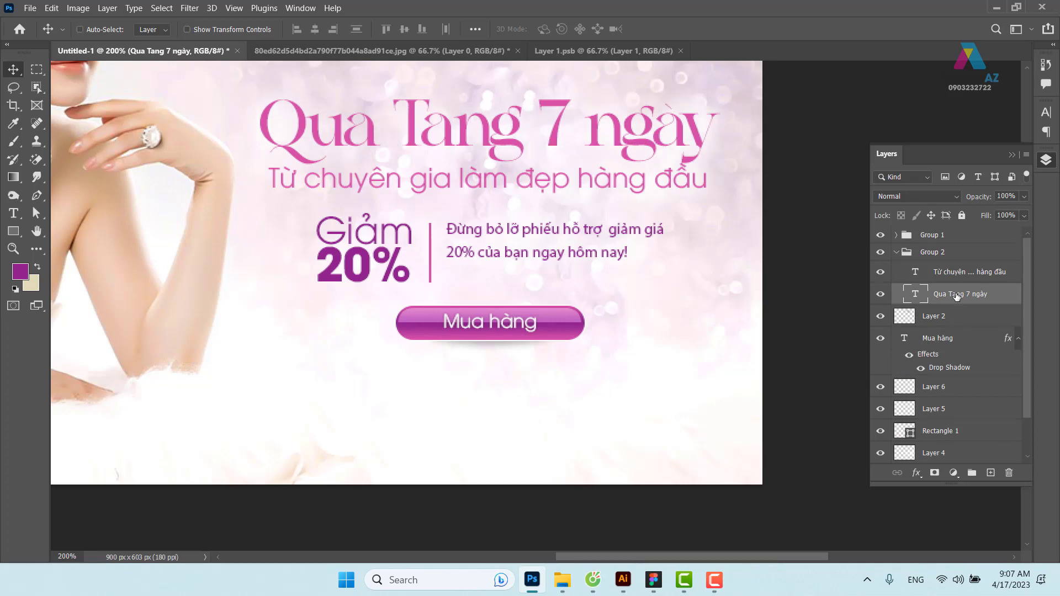
{"action": "right_click", "coordinate": [954, 294]}
{"action": "left_click", "coordinate": [817, 20]}
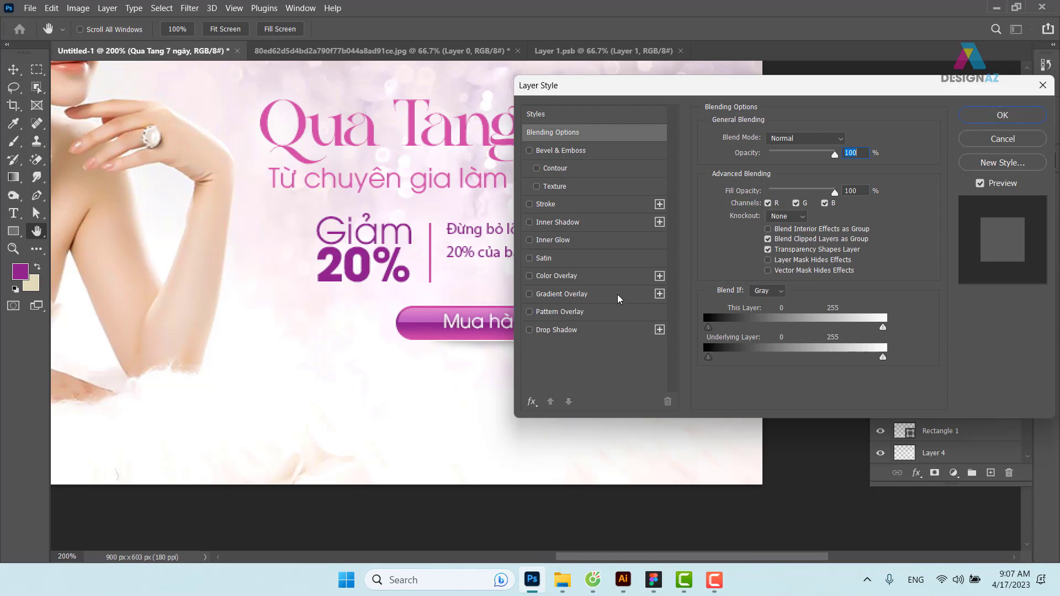
Add a purple-to-pink Gradient Overlay to the headline, sampling its pink for the end stop
{"action": "left_click", "coordinate": [617, 295]}
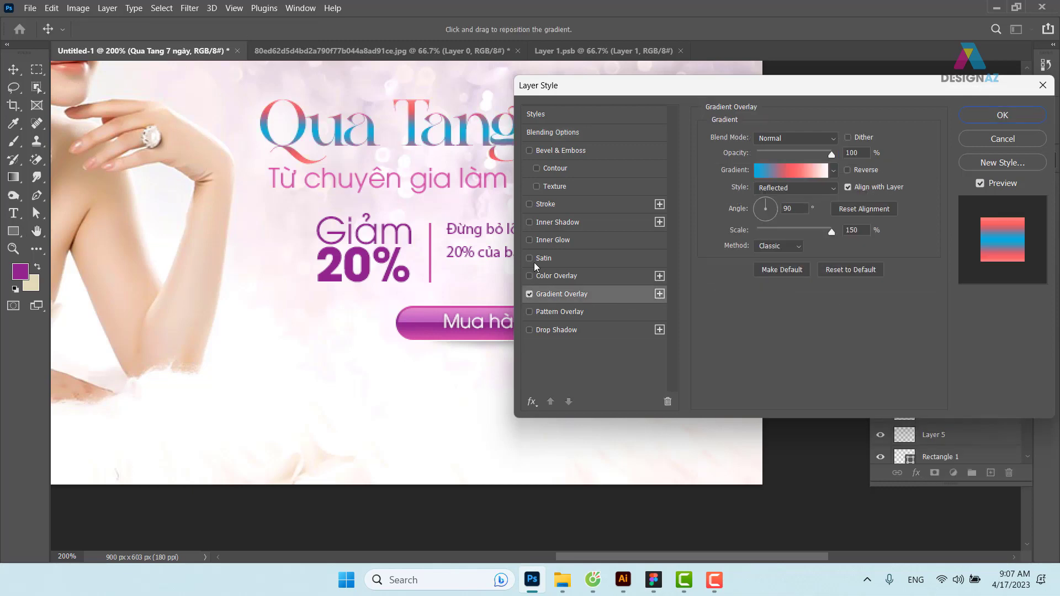
{"action": "left_click", "coordinate": [802, 173]}
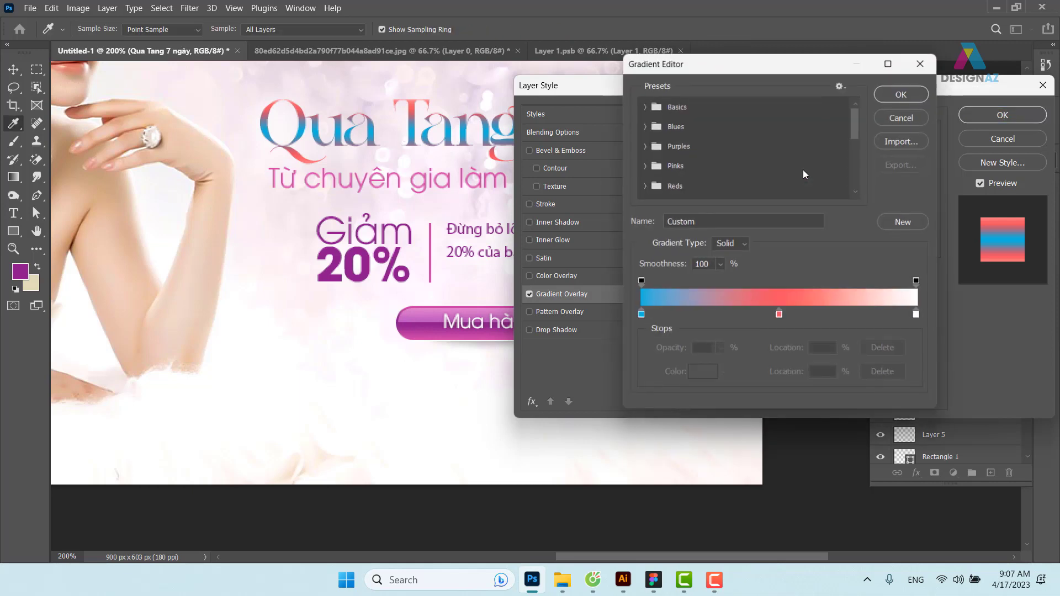
{"action": "left_click", "coordinate": [644, 106]}
{"action": "left_click", "coordinate": [660, 129]}
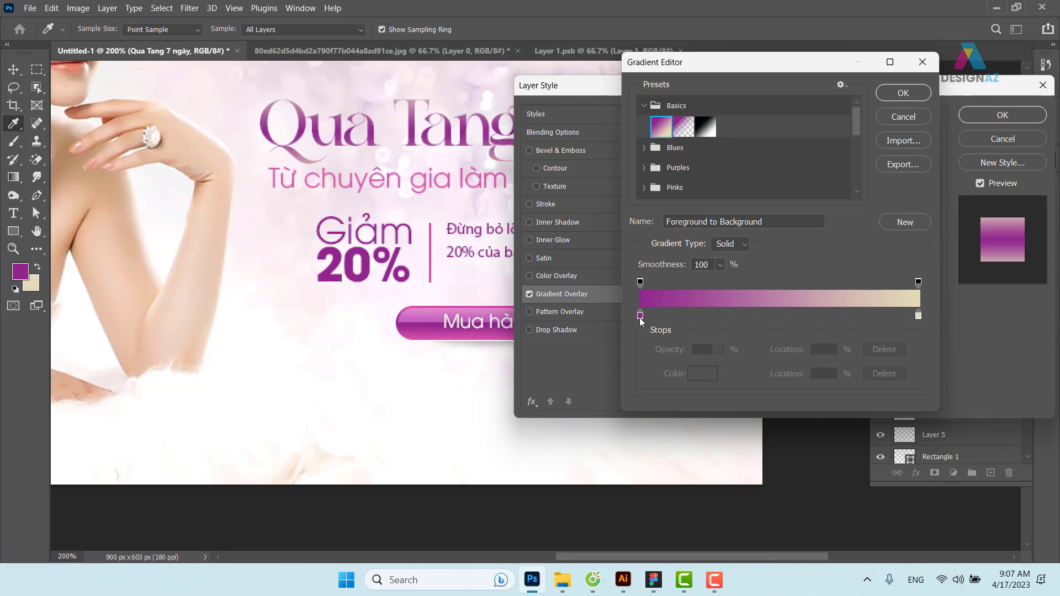
{"action": "left_click", "coordinate": [919, 316]}
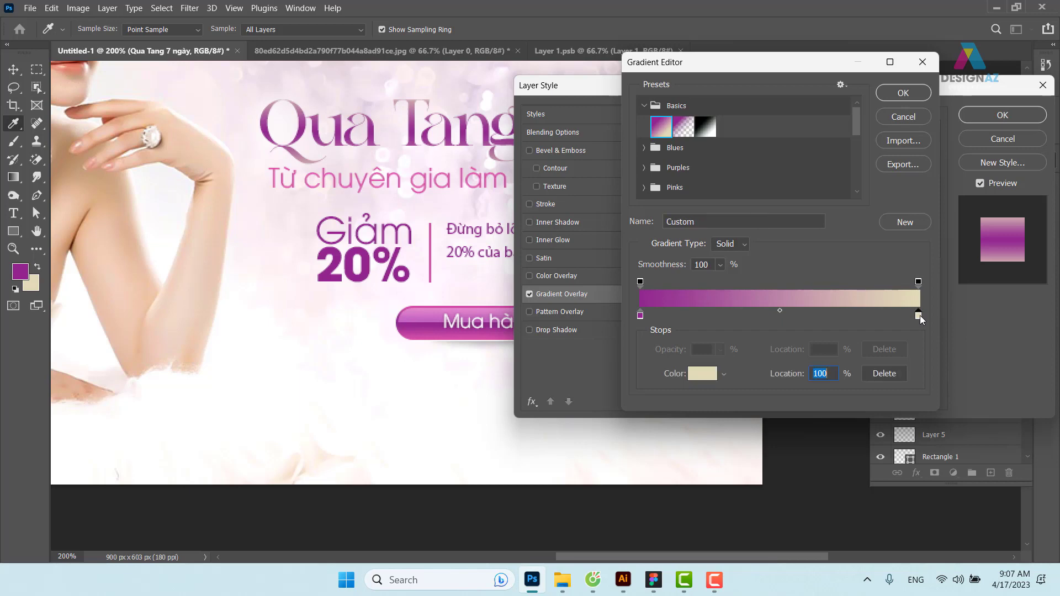
{"action": "left_click", "coordinate": [703, 374]}
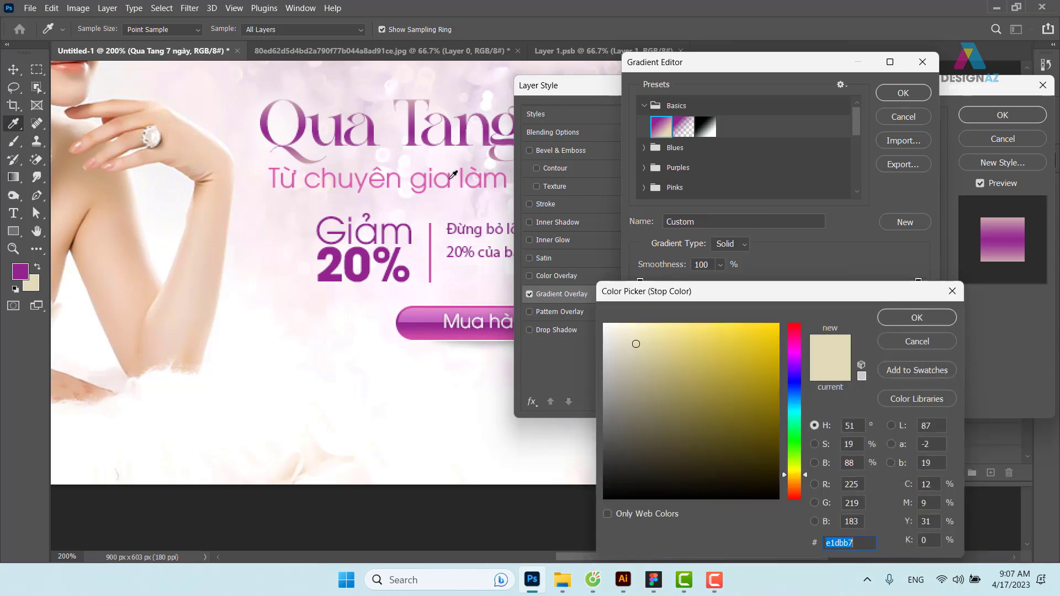
{"action": "left_click", "coordinate": [451, 175]}
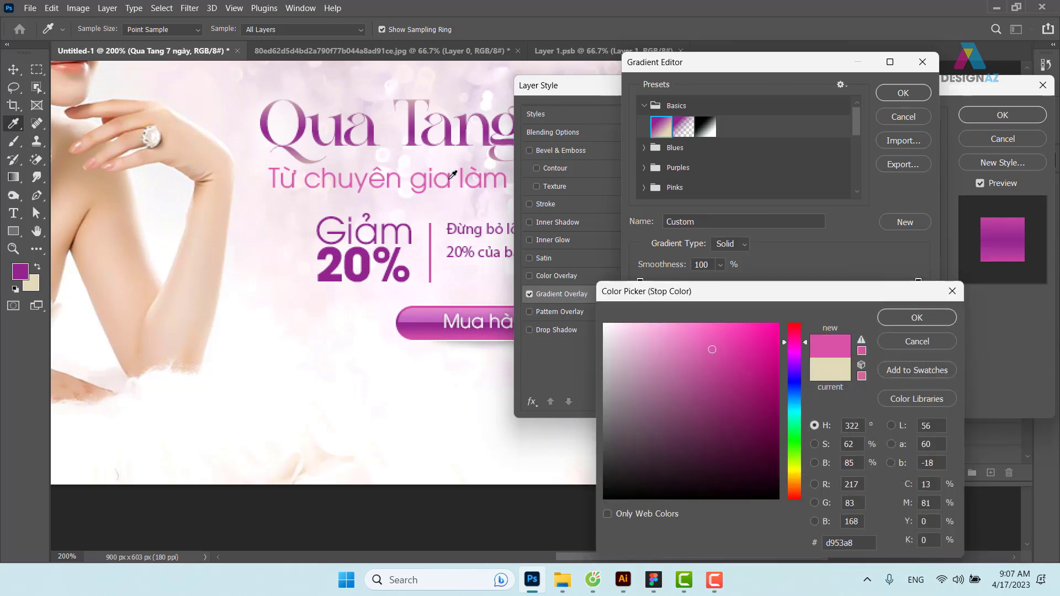
{"action": "left_click", "coordinate": [928, 320]}
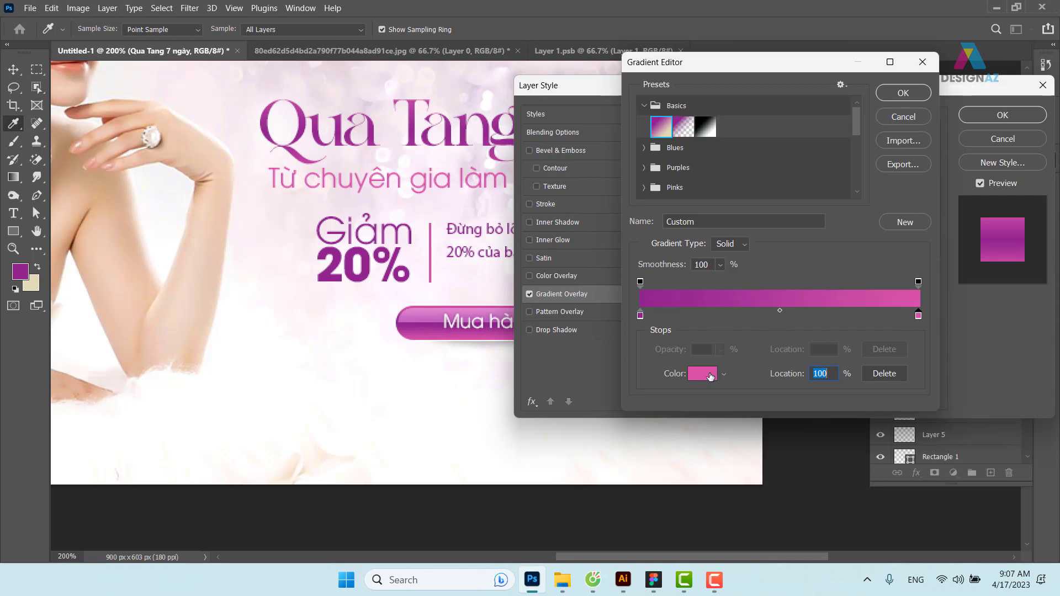
{"action": "left_click", "coordinate": [710, 377]}
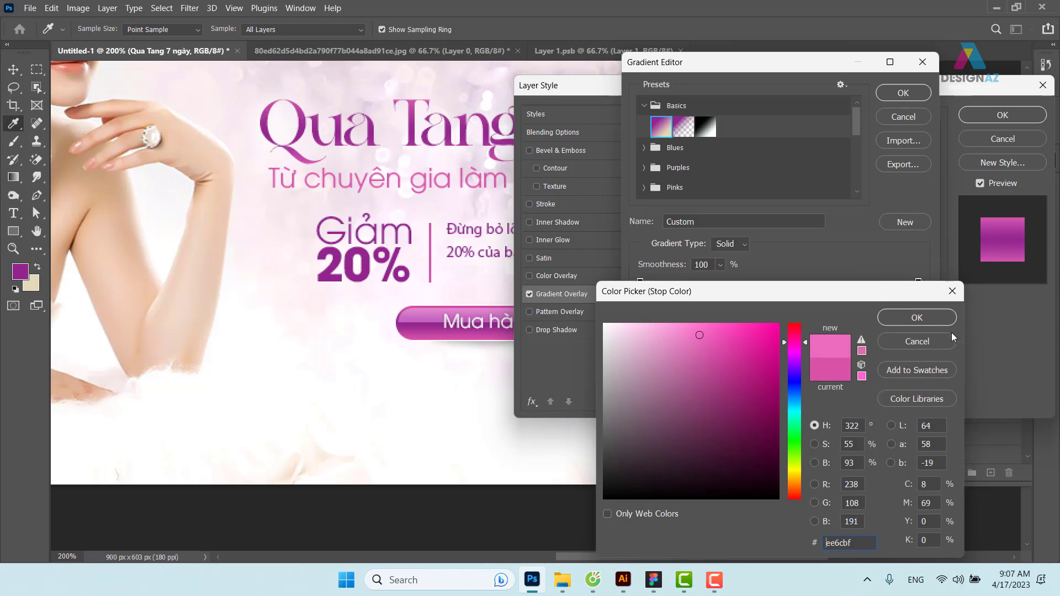
{"action": "left_click", "coordinate": [917, 318]}
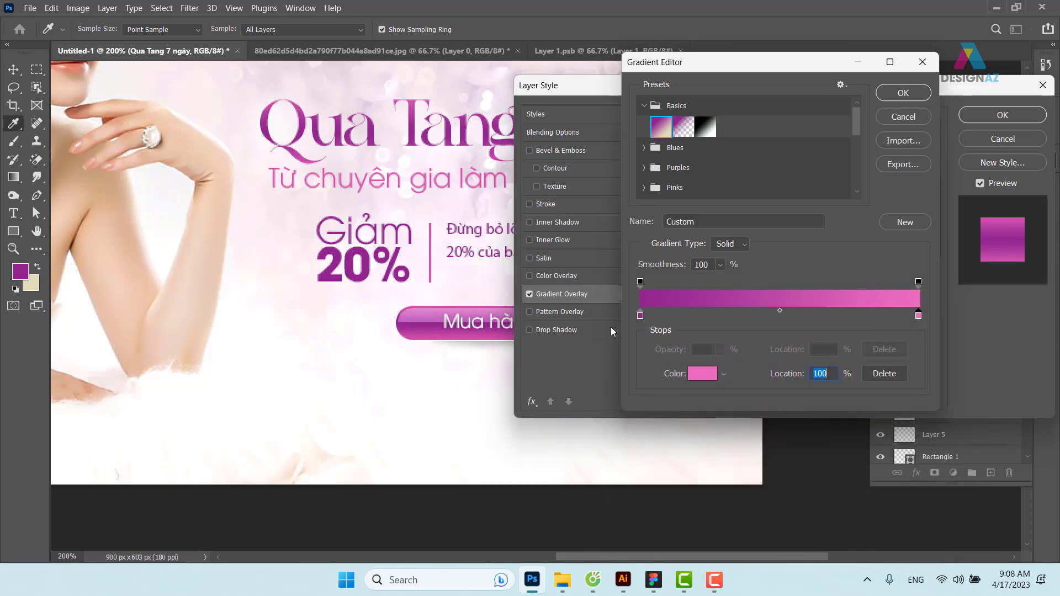
{"action": "left_click", "coordinate": [911, 94]}
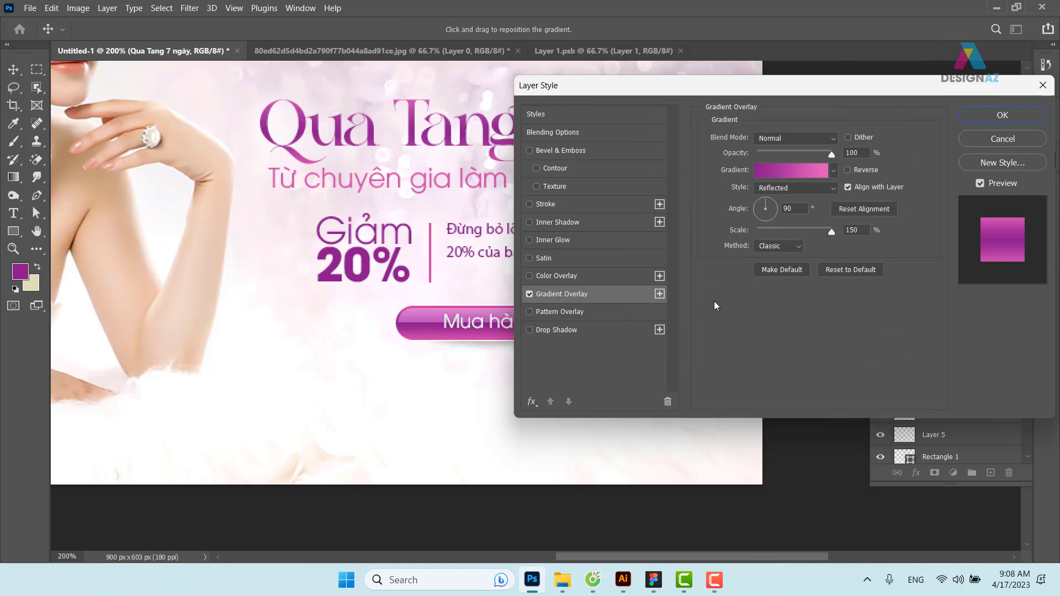
Add a 2 px white Stroke at 73% opacity to the headline and apply
{"action": "left_click", "coordinate": [606, 203]}
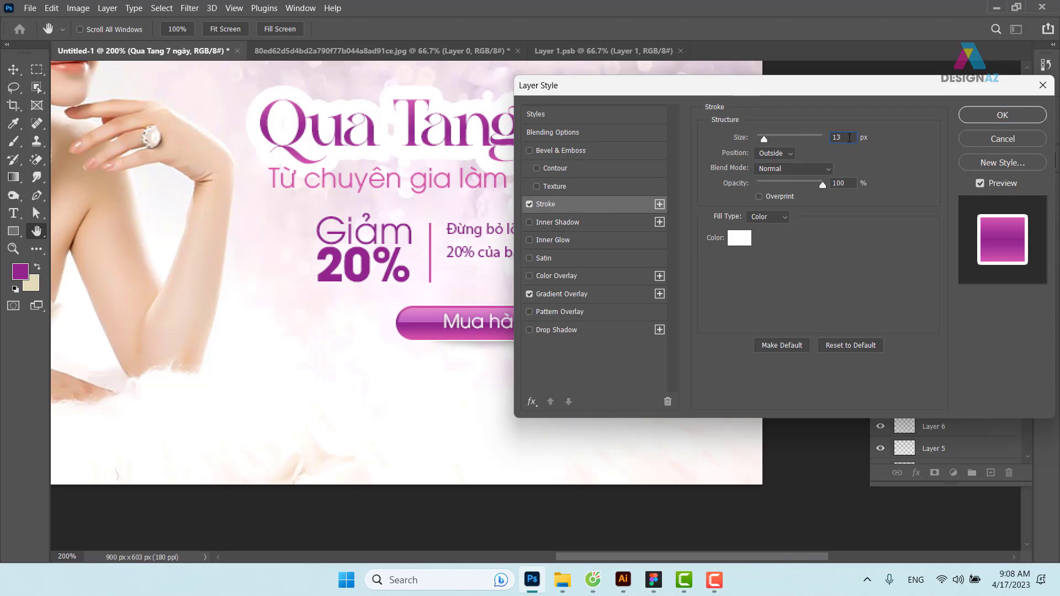
{"action": "scroll", "coordinate": [849, 138], "scroll_direction": "down", "scroll_amount": 3}
{"action": "scroll", "coordinate": [850, 138], "scroll_direction": "down", "scroll_amount": 3}
{"action": "scroll", "coordinate": [848, 138], "scroll_direction": "down", "scroll_amount": 2}
{"action": "scroll", "coordinate": [849, 138], "scroll_direction": "down", "scroll_amount": 2}
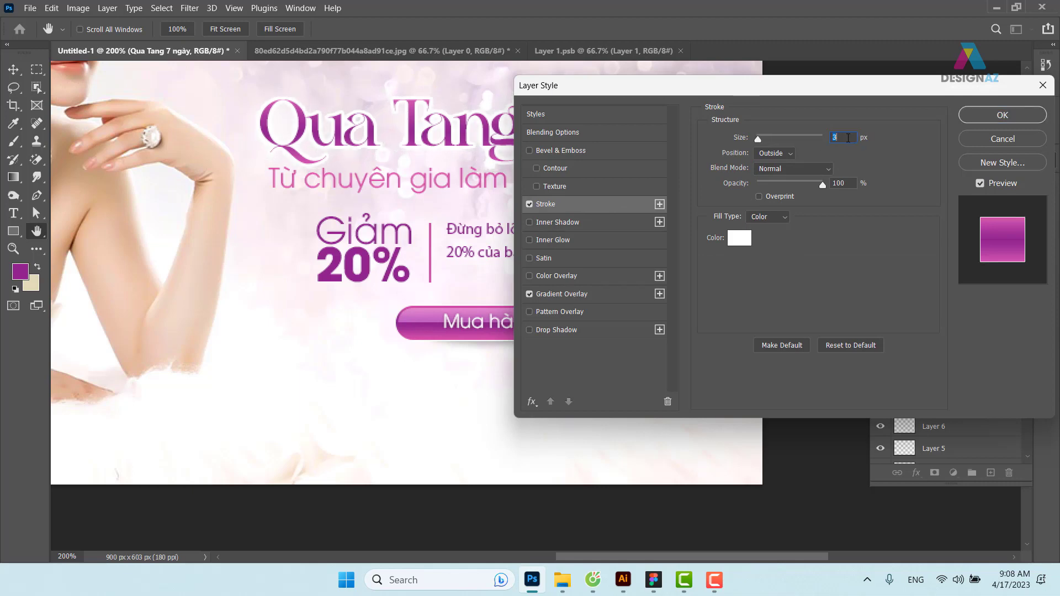
{"action": "scroll", "coordinate": [848, 138], "scroll_direction": "down", "scroll_amount": 1}
{"action": "left_click", "coordinate": [833, 187]}
{"action": "type", "text": "73"}
{"action": "left_click", "coordinate": [1002, 115]}
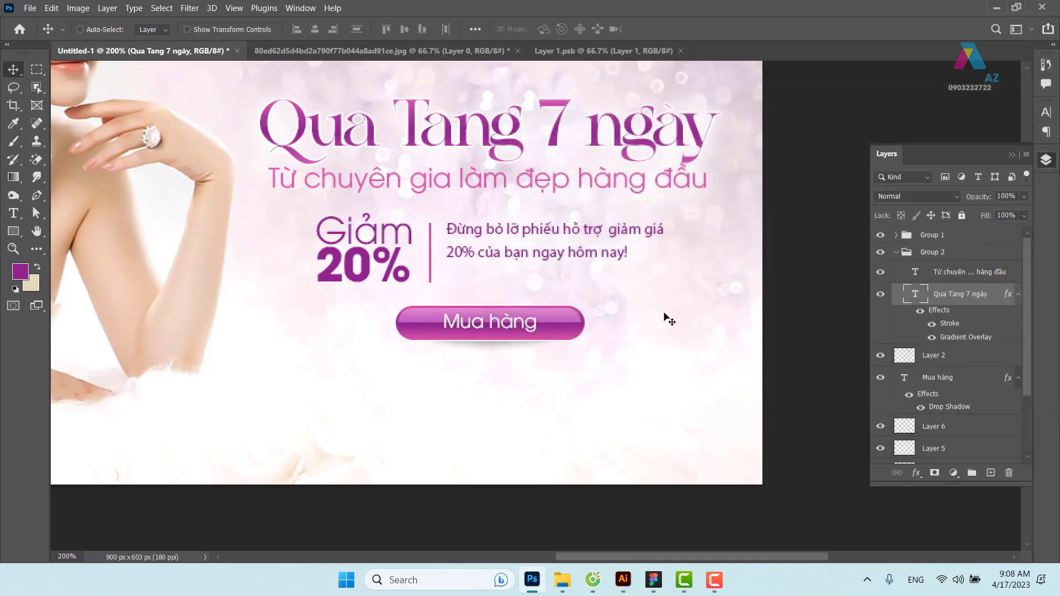
Pick the discount description text layer and nudge it slightly lower
{"action": "key", "text": "ctrl+minus"}
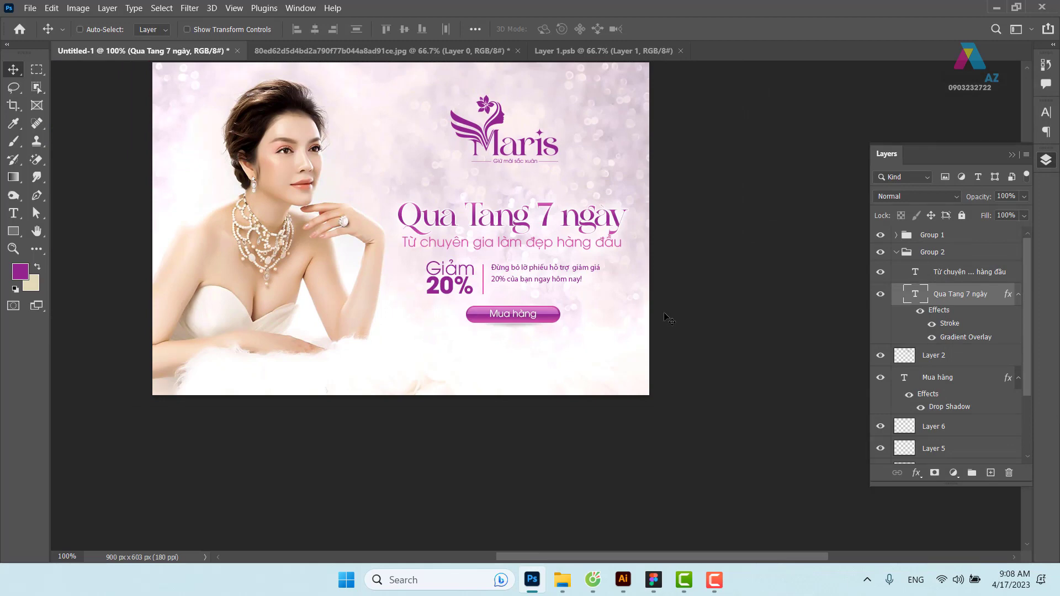
{"action": "key", "text": "ctrl"}
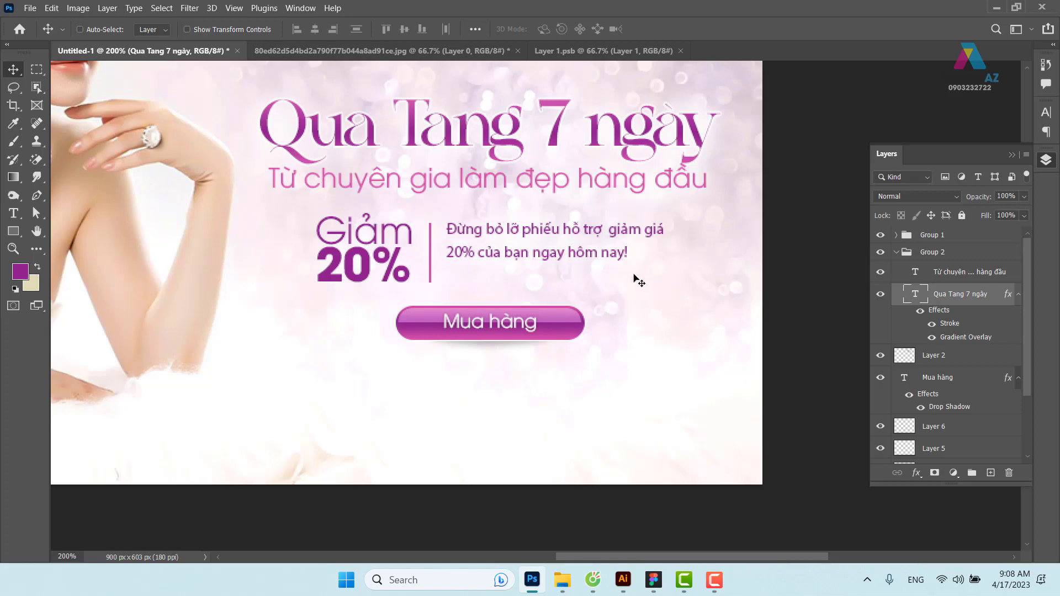
{"action": "right_click", "coordinate": [576, 231]}
{"action": "left_click", "coordinate": [593, 238]}
{"action": "right_click", "coordinate": [567, 229]}
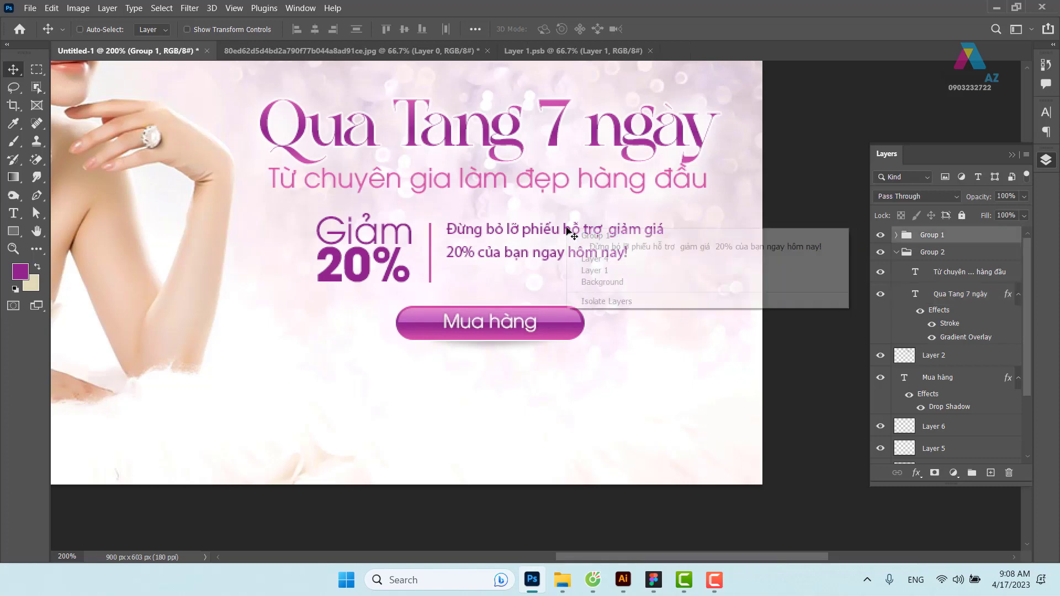
{"action": "left_click", "coordinate": [586, 247]}
{"action": "left_click_drag", "start_coordinate": [545, 237], "coordinate": [545, 244]}
Select Layer 3, the vertical divider line, and add a layer mask to it
{"action": "scroll", "coordinate": [563, 309], "scroll_direction": "left", "scroll_amount": 3}
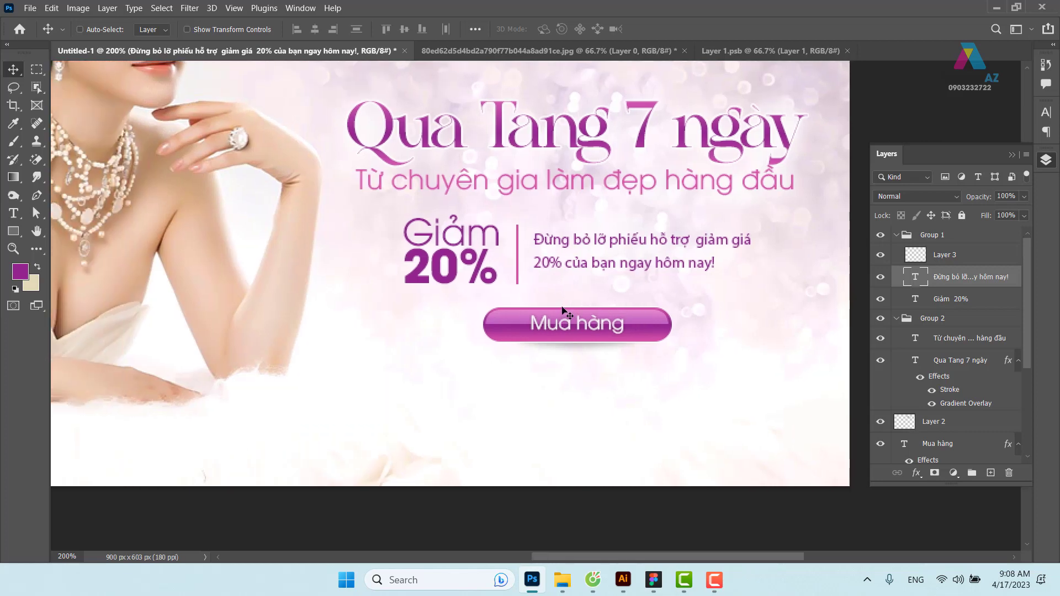
{"action": "right_click", "coordinate": [518, 276]}
{"action": "left_click", "coordinate": [544, 289]}
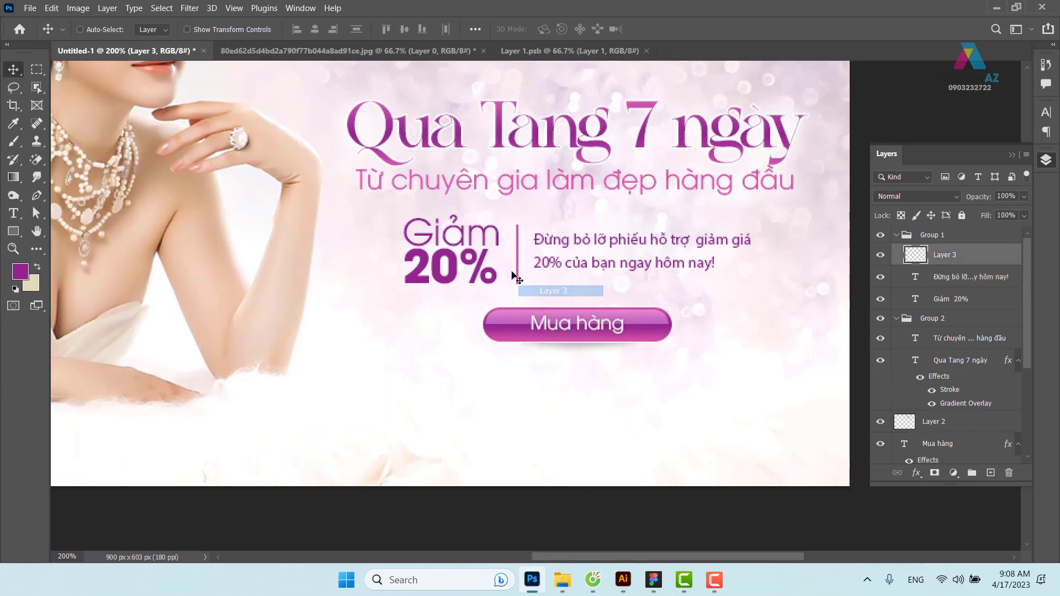
{"action": "left_click_drag", "start_coordinate": [509, 275], "coordinate": [523, 275]}
{"action": "key", "text": "ctrl+z"}
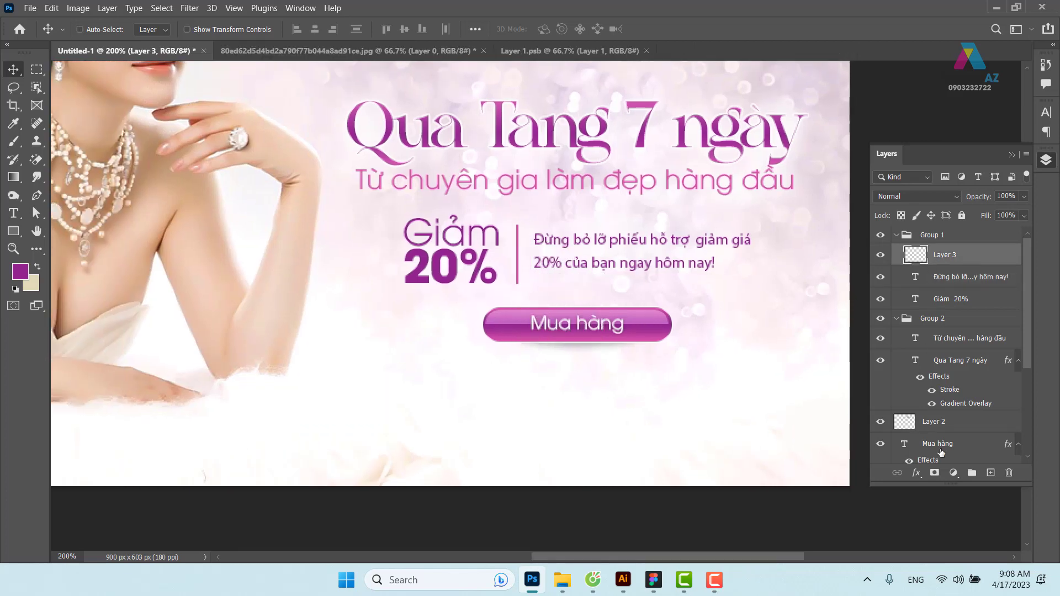
{"action": "left_click", "coordinate": [935, 474]}
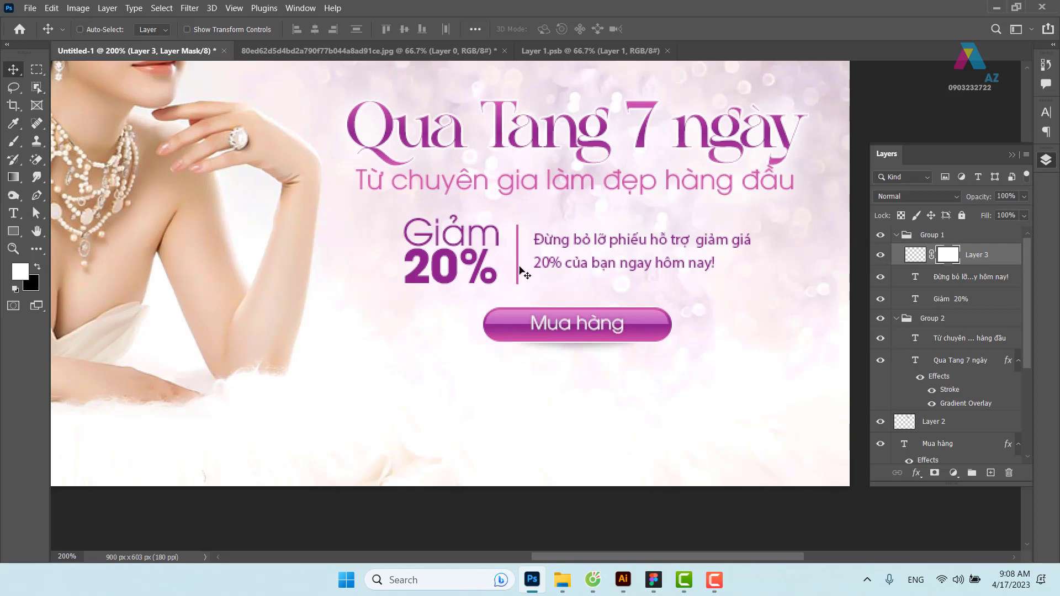
Select the Gradient tool and load a basic preset from the gradient presets
{"action": "key", "text": "g"}
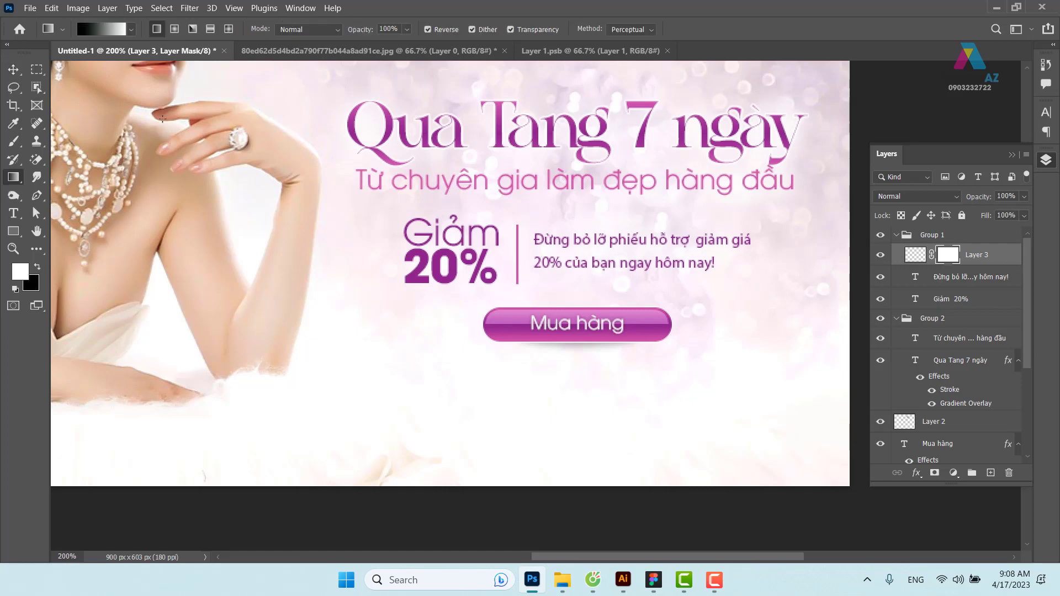
{"action": "left_click", "coordinate": [108, 29]}
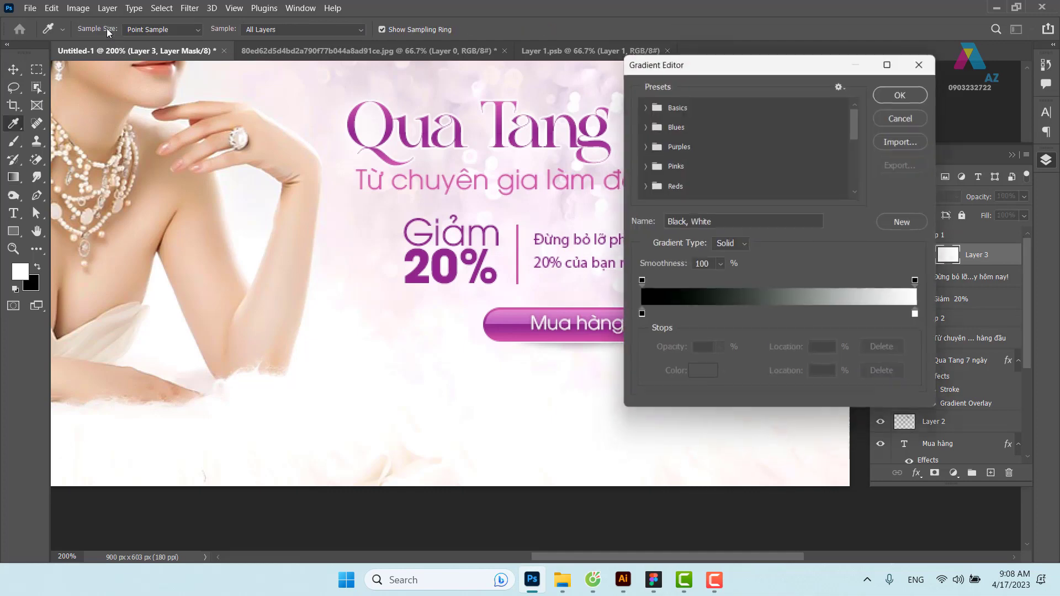
{"action": "left_click", "coordinate": [644, 106]}
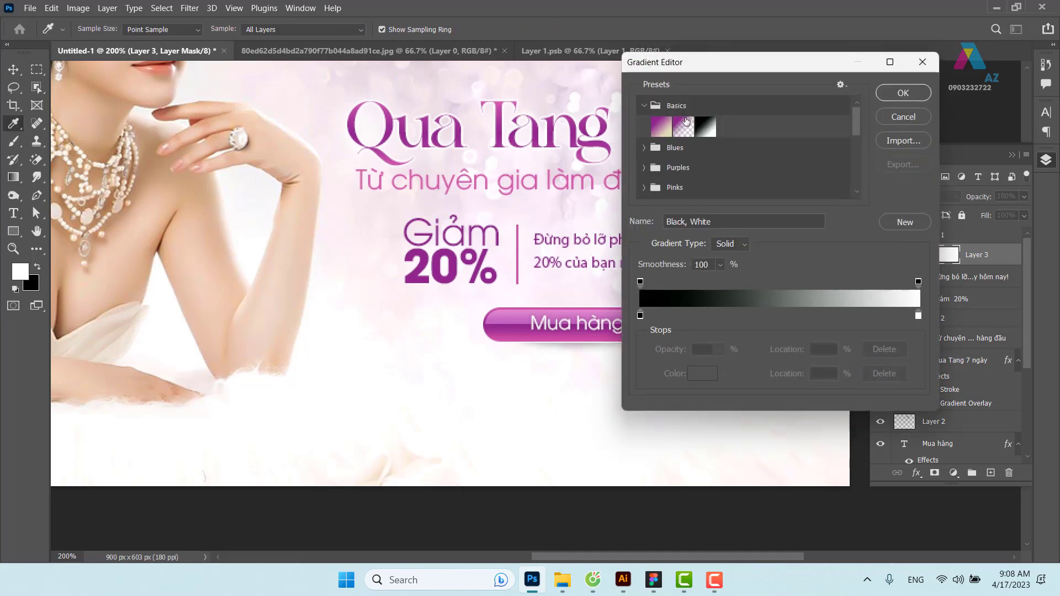
{"action": "left_click", "coordinate": [903, 93]}
{"action": "left_click", "coordinate": [101, 29]}
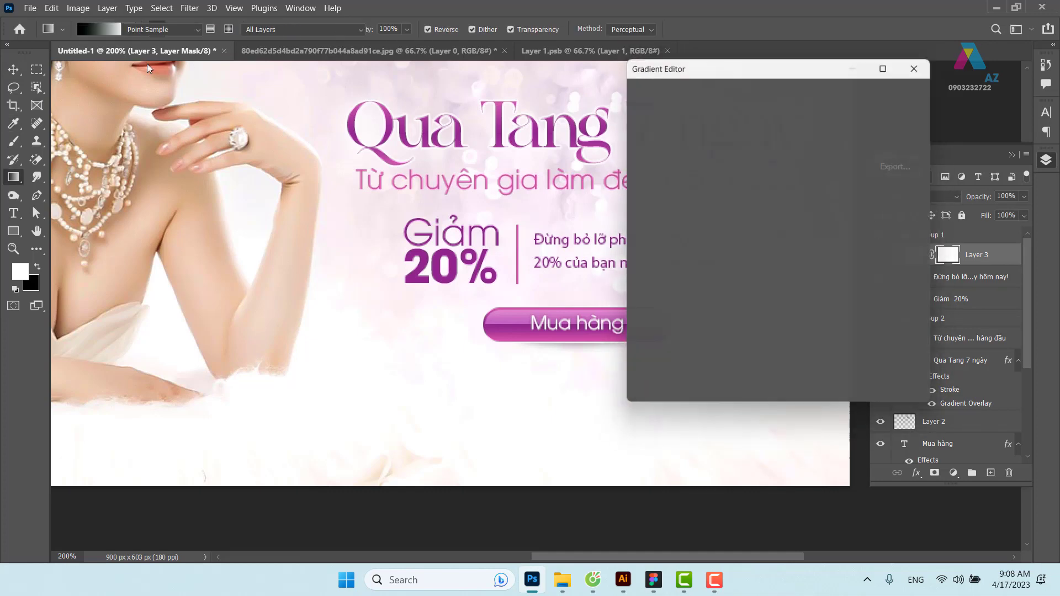
Edit the gradient to black–white–black with the white stop at 50%
{"action": "left_click_drag", "start_coordinate": [919, 316], "coordinate": [782, 317]}
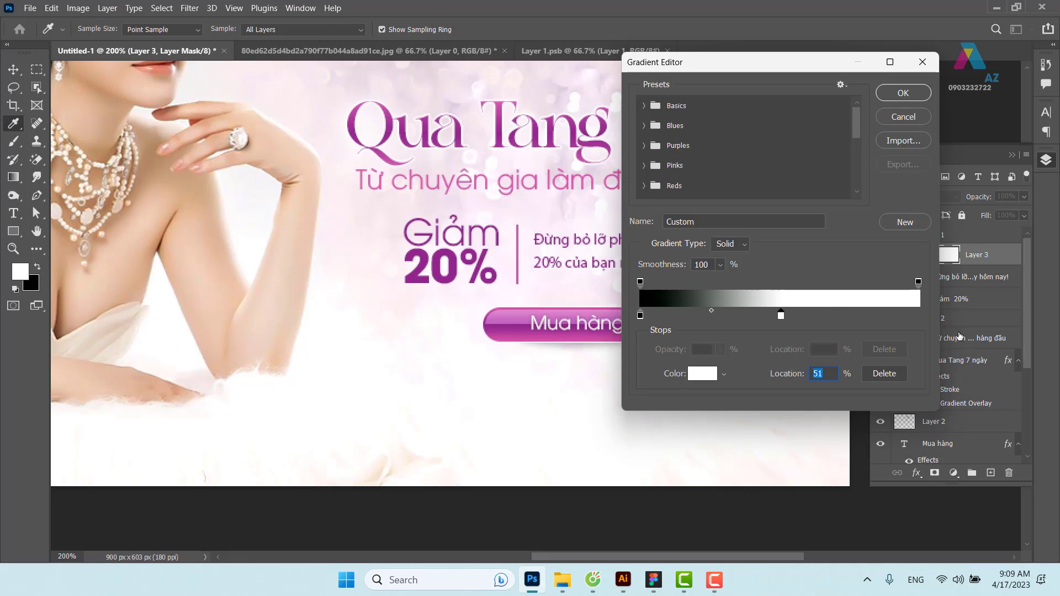
{"action": "left_click", "coordinate": [917, 317]}
{"action": "left_click", "coordinate": [711, 376]}
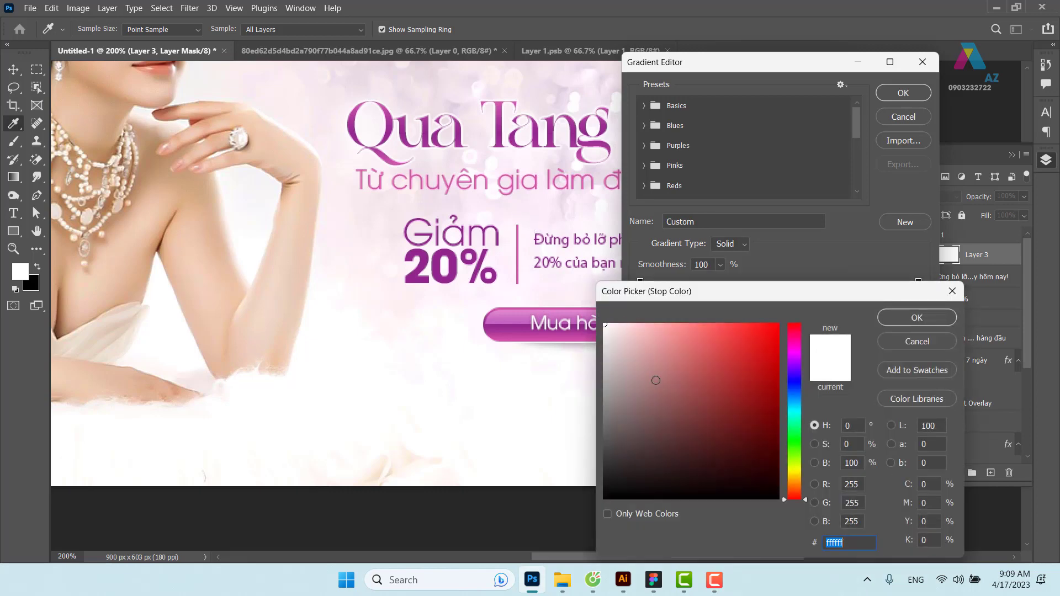
{"action": "left_click_drag", "start_coordinate": [655, 382], "coordinate": [606, 497]}
{"action": "left_click", "coordinate": [912, 317]}
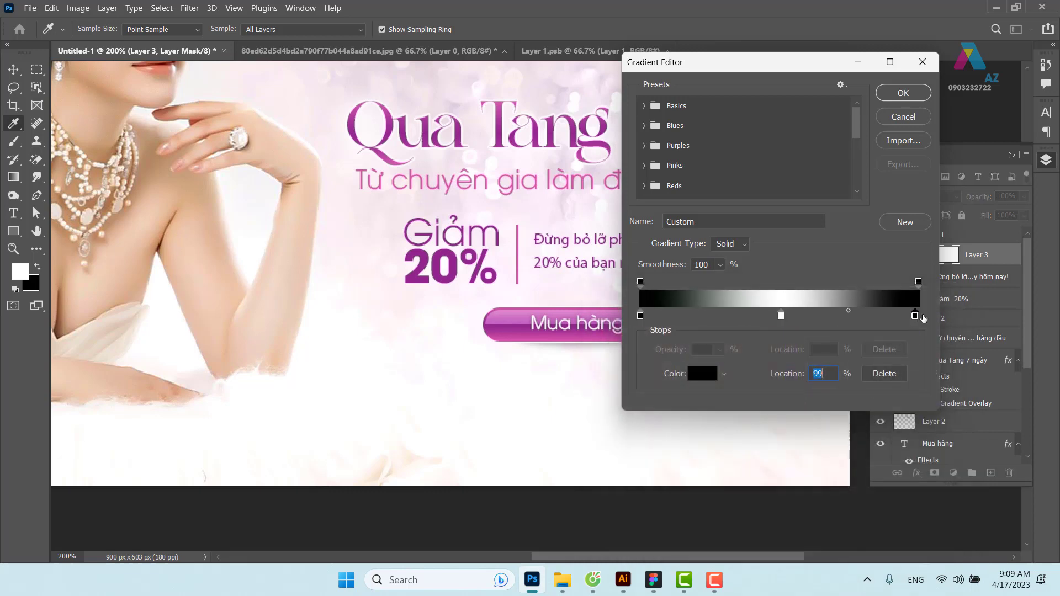
{"action": "left_click_drag", "start_coordinate": [914, 316], "coordinate": [922, 316]}
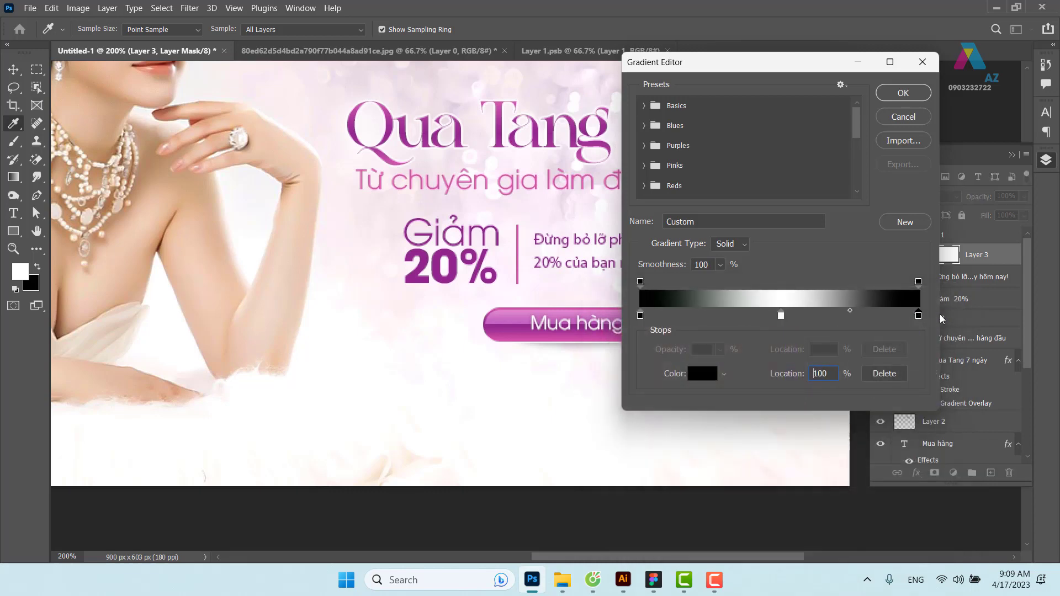
{"action": "left_click", "coordinate": [781, 315]}
{"action": "type", "text": "50"}
{"action": "left_click", "coordinate": [903, 94]}
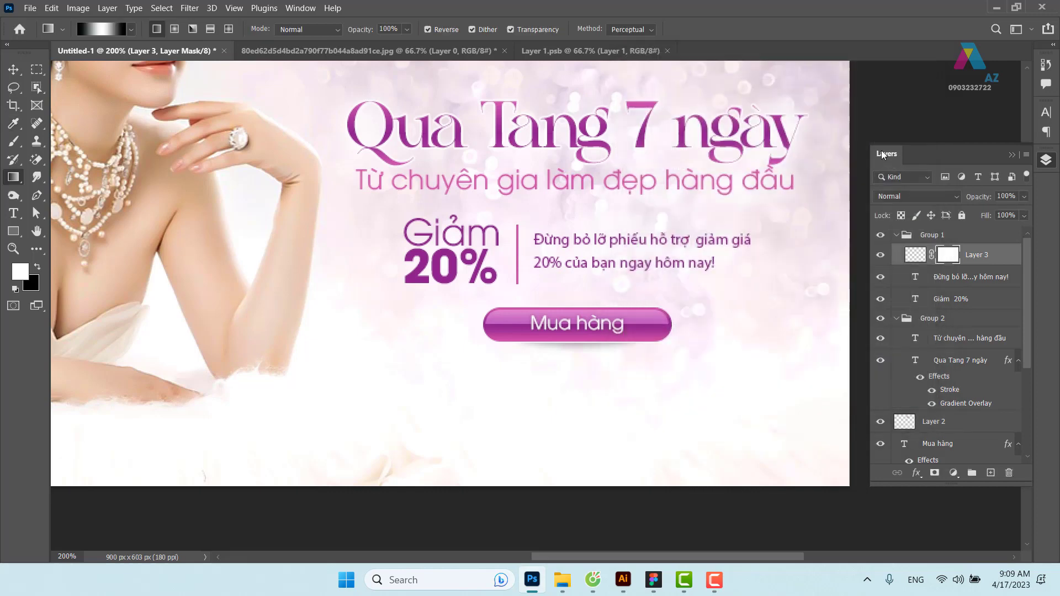
Draw the gradient vertically on Layer 3's mask so the divider line fades at both ends
{"action": "left_click_drag", "start_coordinate": [516, 212], "coordinate": [518, 253]}
{"action": "left_click_drag", "start_coordinate": [518, 292], "coordinate": [518, 297]}
{"action": "left_click_drag", "start_coordinate": [517, 206], "coordinate": [519, 302]}
{"action": "left_click", "coordinate": [13, 69]}
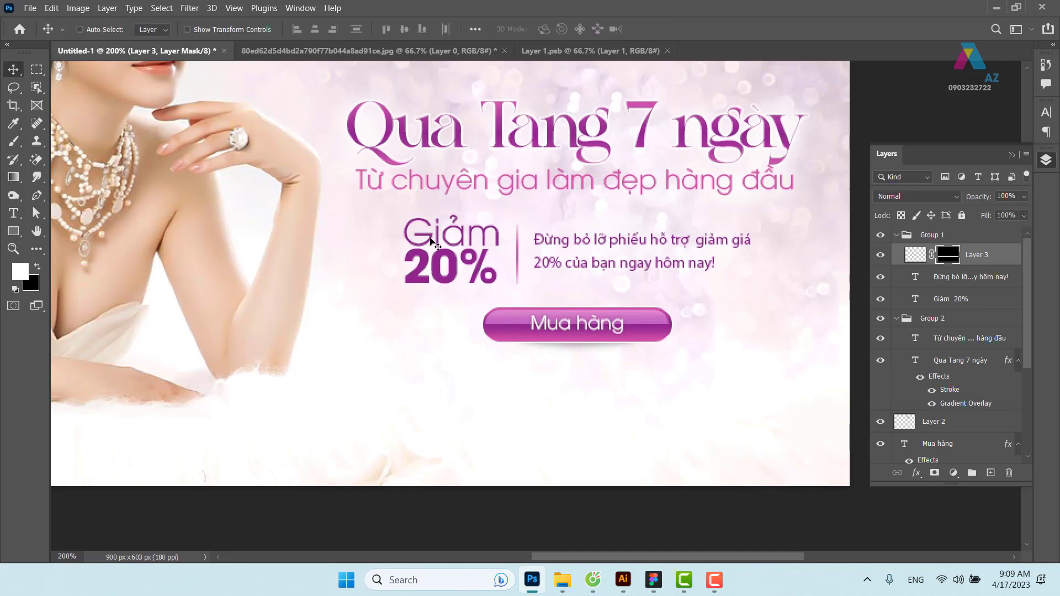
{"action": "key", "text": "ctrl+minus"}
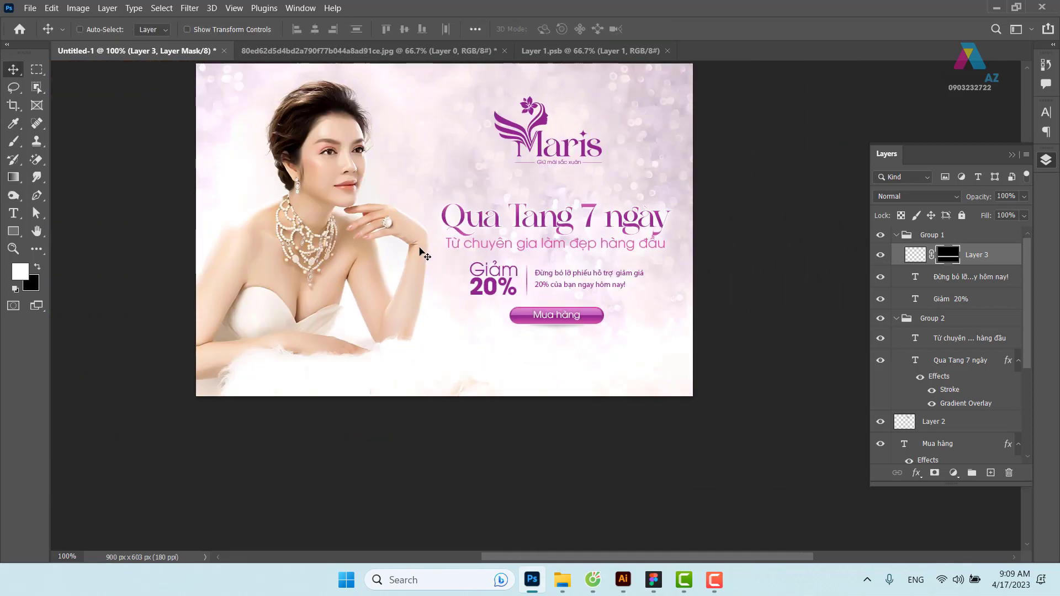
{"action": "left_click_drag", "start_coordinate": [602, 386], "coordinate": [590, 358]}
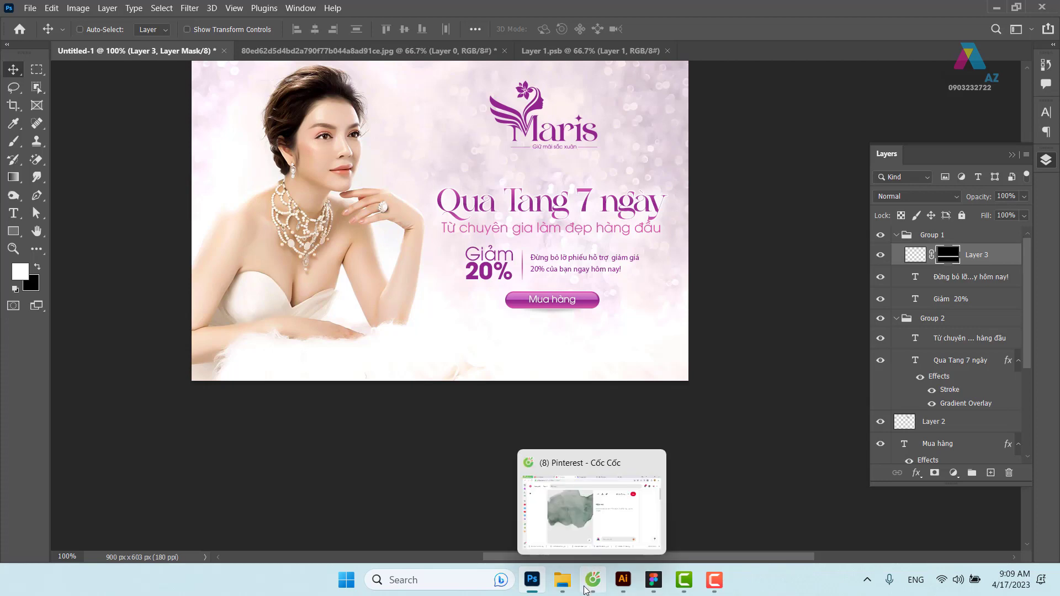
Bring up the Mỹ phẩm da image folder from the taskbar's File Explorer icon
{"action": "mouse_move", "coordinate": [563, 580]}
{"action": "left_click", "coordinate": [566, 538]}
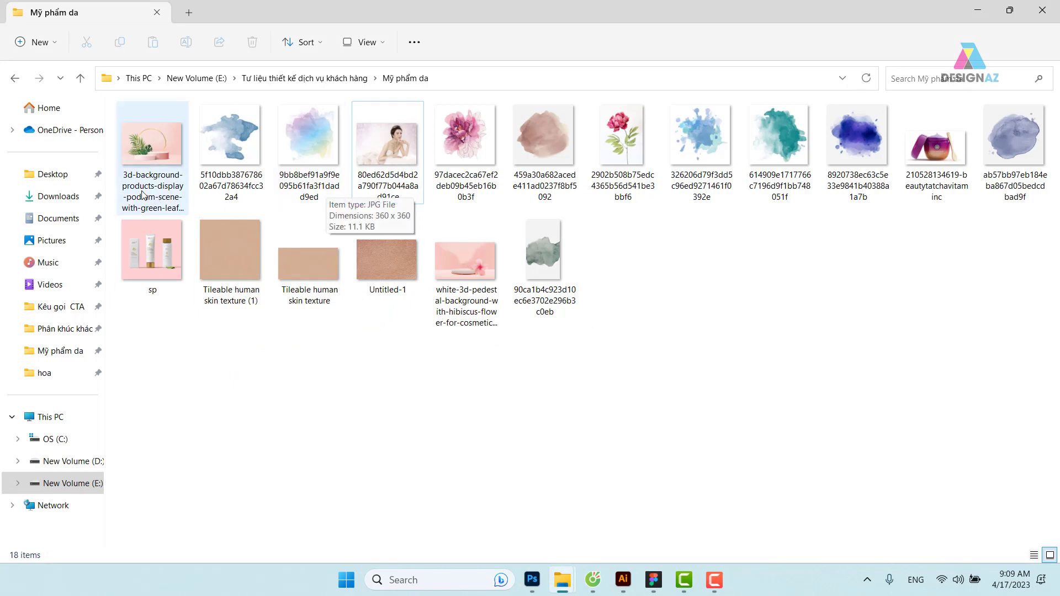
{"action": "mouse_move", "coordinate": [152, 158]}
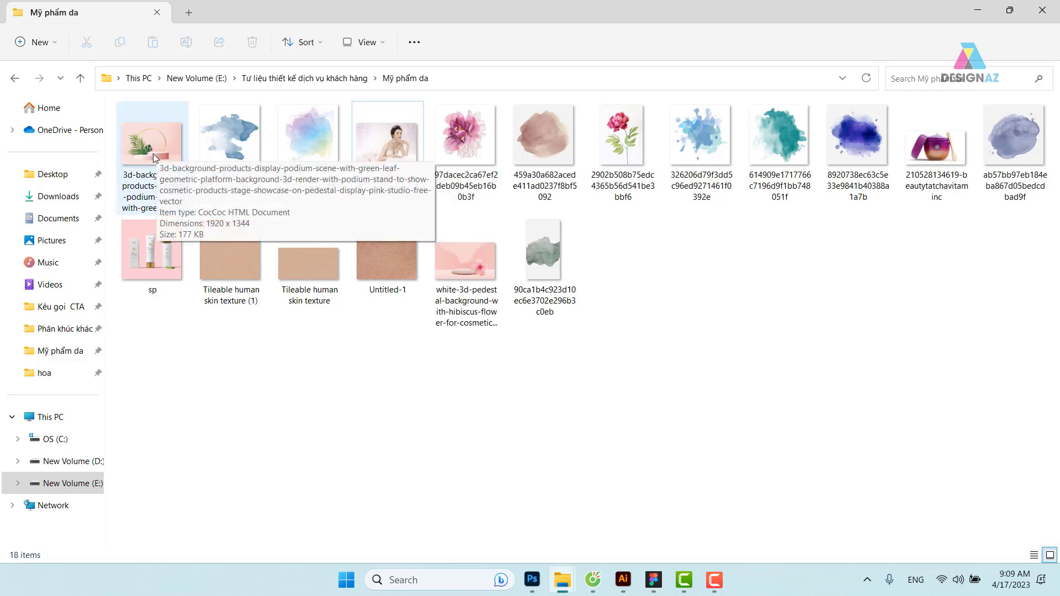
Drag the 3d-background podium file onto Photoshop to open it as a new document
{"action": "left_click", "coordinate": [161, 162]}
{"action": "mouse_move", "coordinate": [151, 147]}
{"action": "left_mouse_down"}
{"action": "mouse_move", "coordinate": [634, 506]}
{"action": "mouse_move", "coordinate": [634, 555]}
{"action": "mouse_move", "coordinate": [532, 587]}
{"action": "left_mouse_up"}
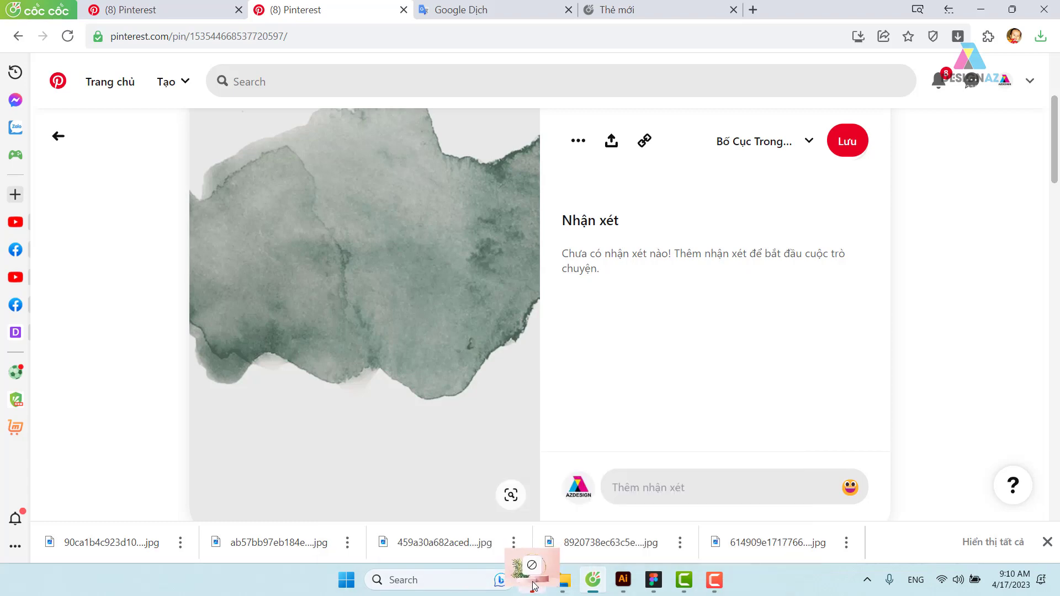
{"action": "mouse_move", "coordinate": [532, 587]}
{"action": "left_mouse_down"}
{"action": "mouse_move", "coordinate": [610, 530]}
{"action": "mouse_move", "coordinate": [621, 551]}
{"action": "left_mouse_up"}
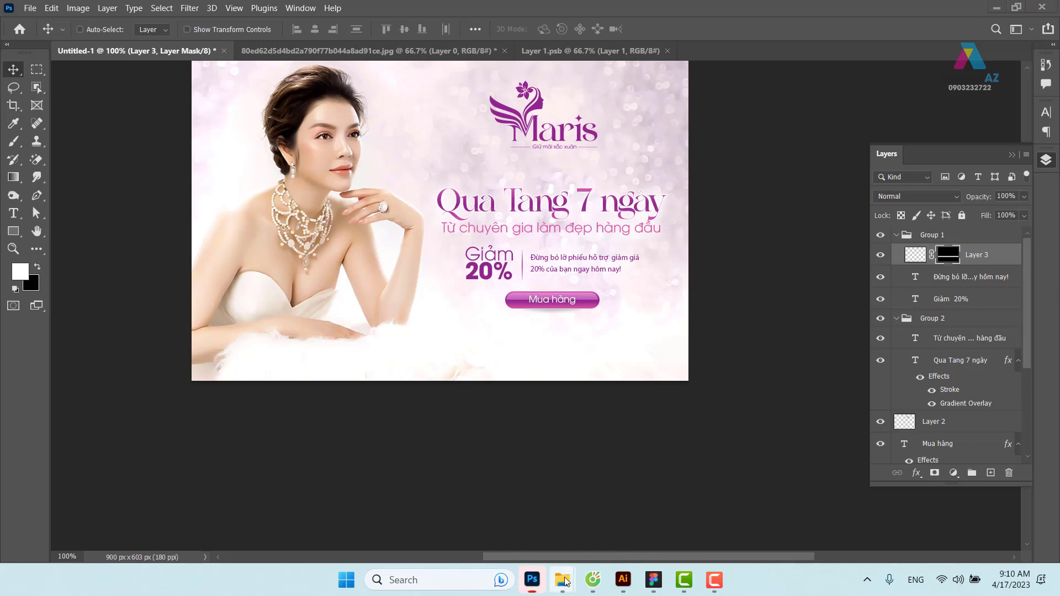
{"action": "mouse_move", "coordinate": [563, 580]}
{"action": "left_click", "coordinate": [532, 526]}
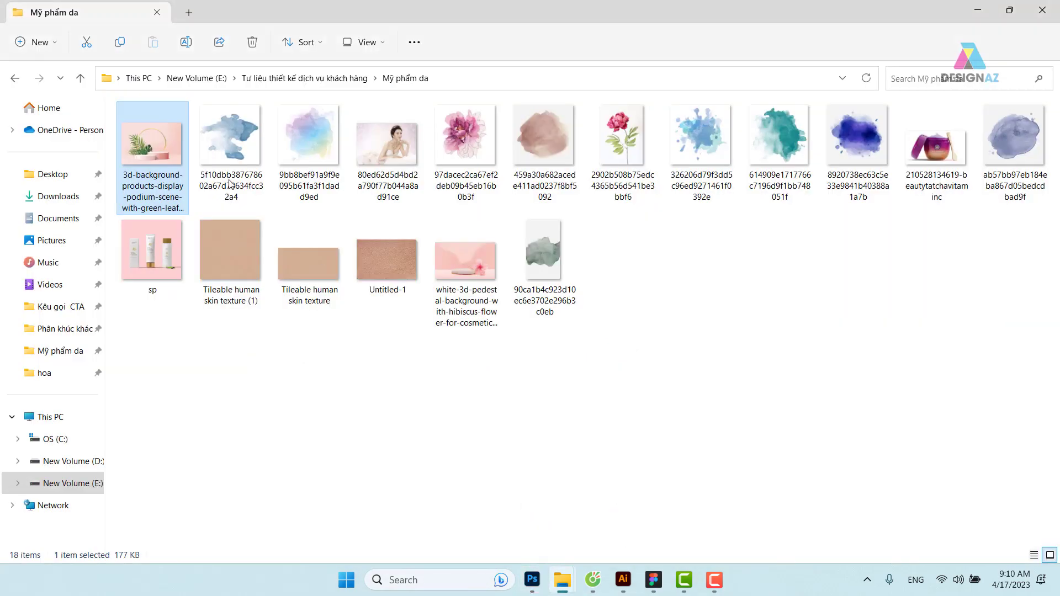
{"action": "left_click_drag", "start_coordinate": [151, 145], "coordinate": [560, 498]}
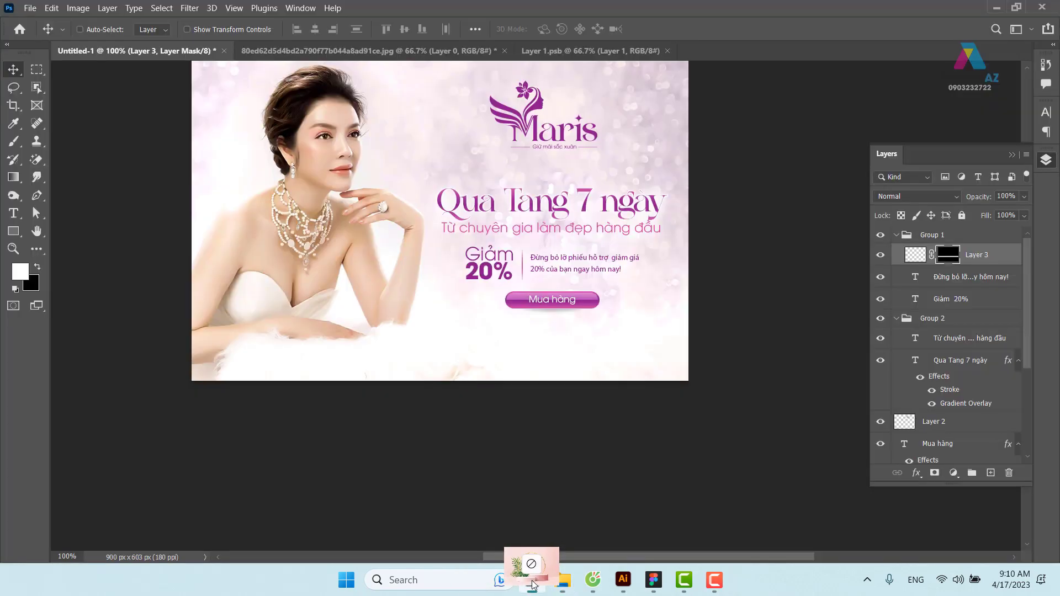
{"action": "left_click_drag", "start_coordinate": [561, 499], "coordinate": [750, 32]}
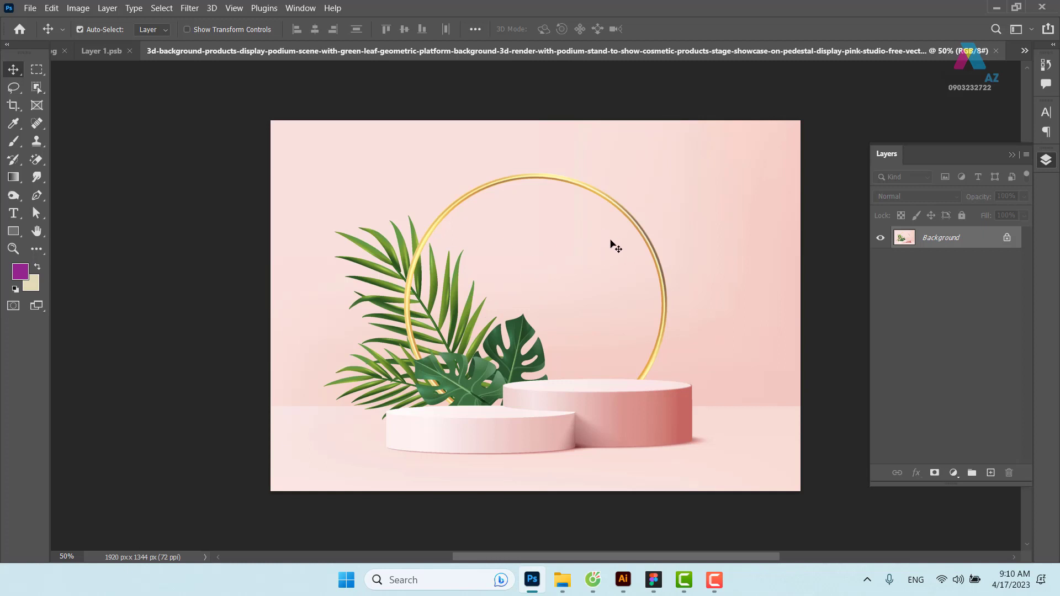
Select all of the podium image, close the woman photo documents unsaved, and paste it into Untitled-1
{"action": "key", "text": "ctrl+a"}
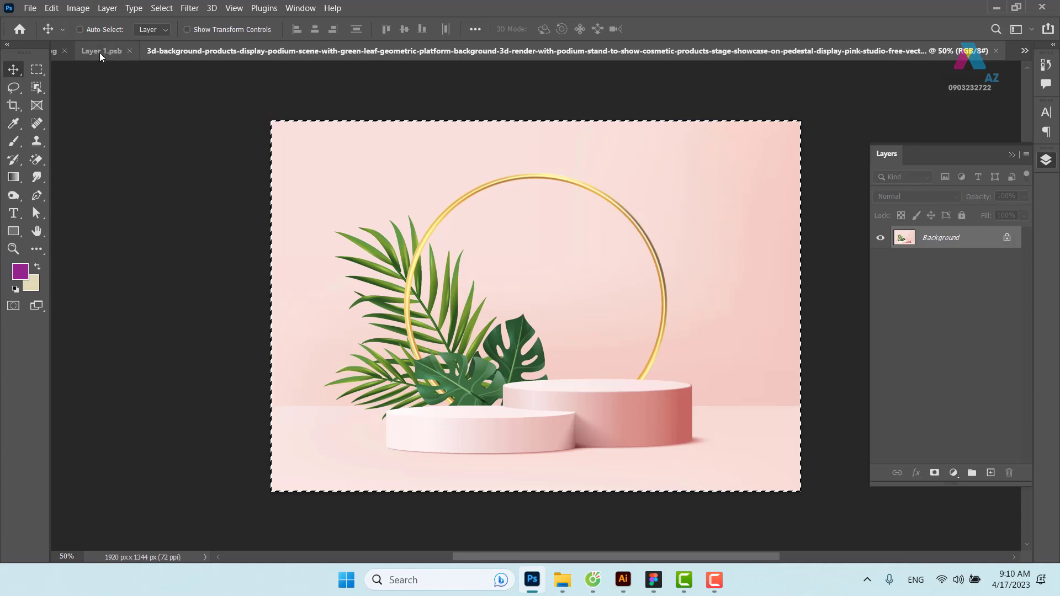
{"action": "left_click", "coordinate": [96, 52]}
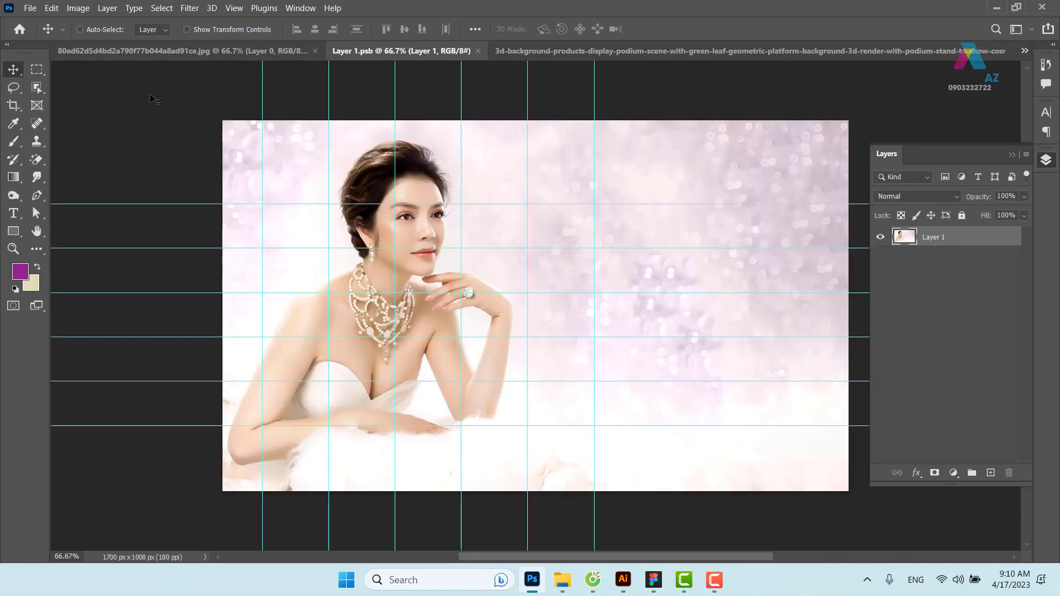
{"action": "left_click", "coordinate": [478, 52]}
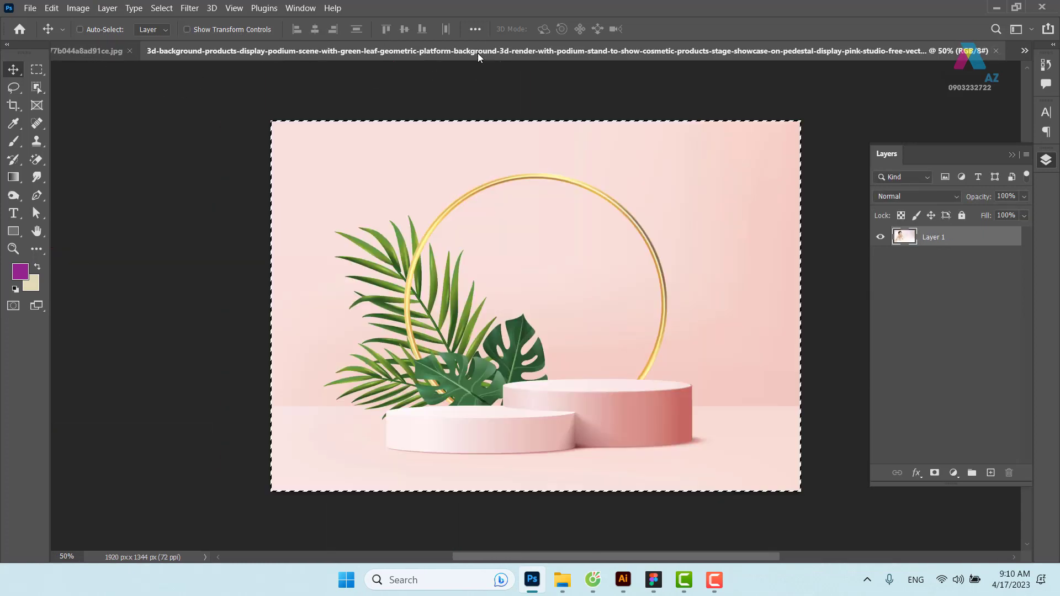
{"action": "left_click", "coordinate": [94, 51]}
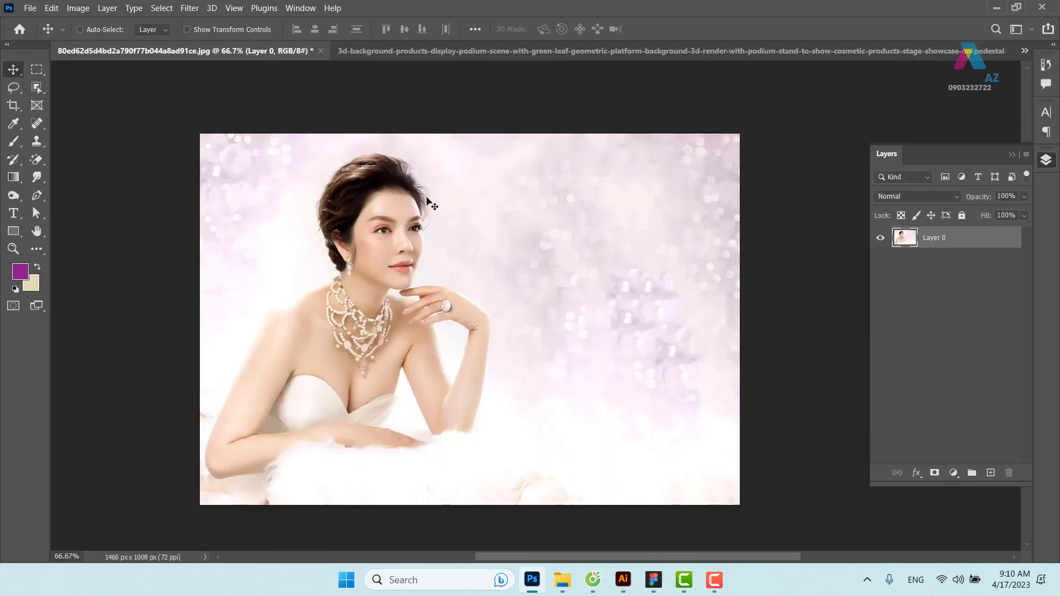
{"action": "left_click", "coordinate": [320, 51]}
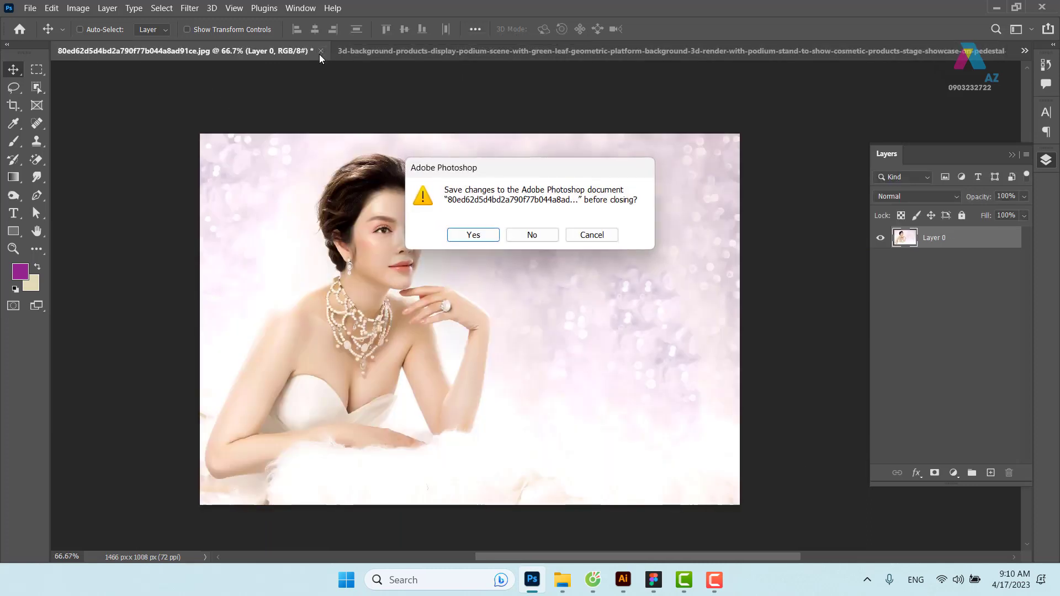
{"action": "left_click", "coordinate": [541, 236]}
{"action": "left_click", "coordinate": [83, 51]}
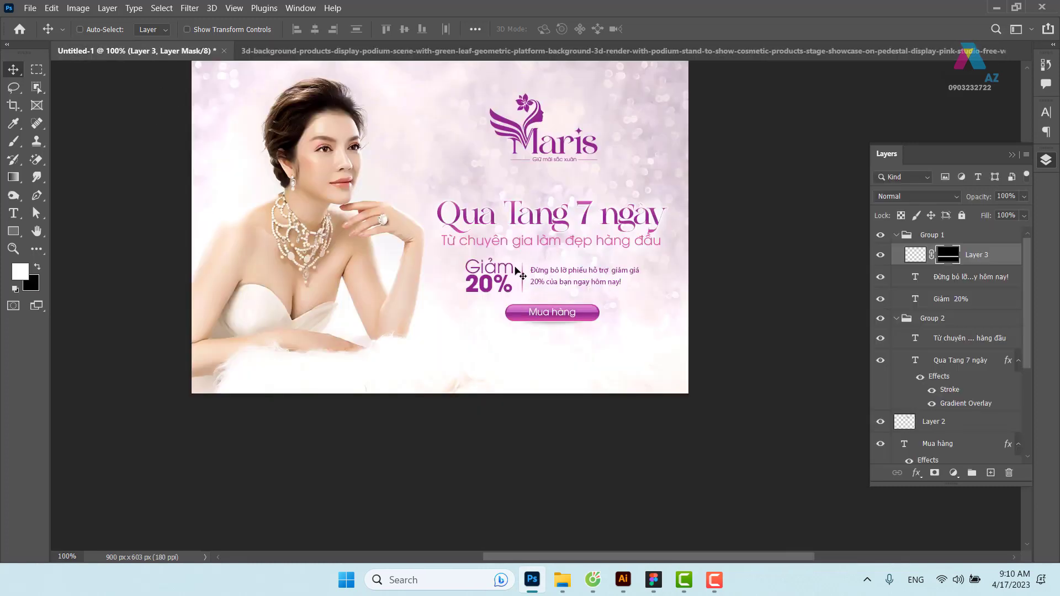
{"action": "key", "text": "ctrl+v"}
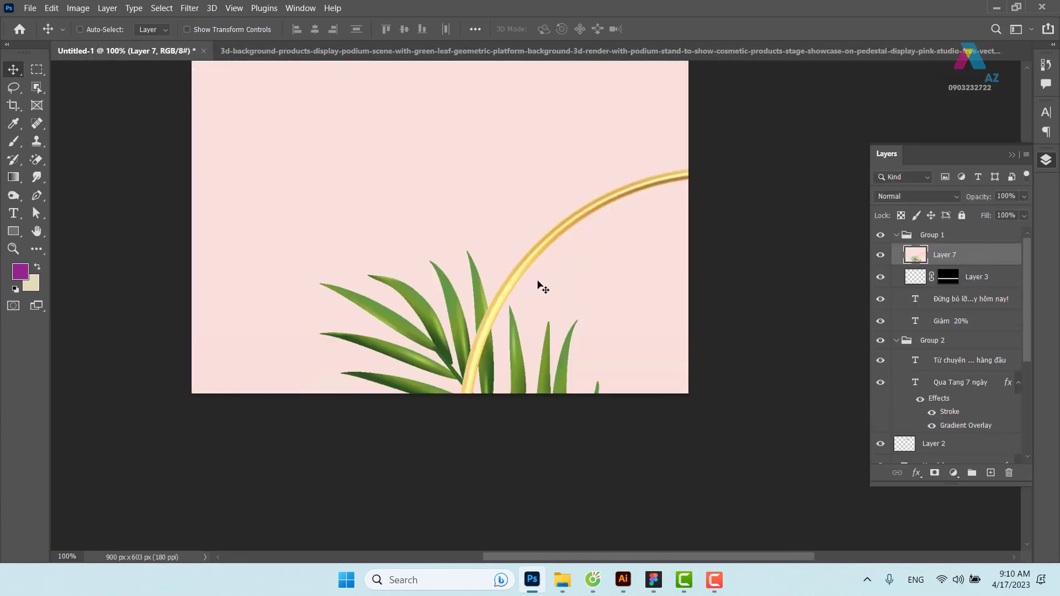
Scale the podium layer down, move it left, and lower its opacity to check placement
{"action": "key", "text": "ctrl+t"}
{"action": "mouse_move", "coordinate": [192, 64]}
{"action": "left_mouse_down"}
{"action": "mouse_move", "coordinate": [309, 190]}
{"action": "mouse_move", "coordinate": [292, 176]}
{"action": "left_mouse_up"}
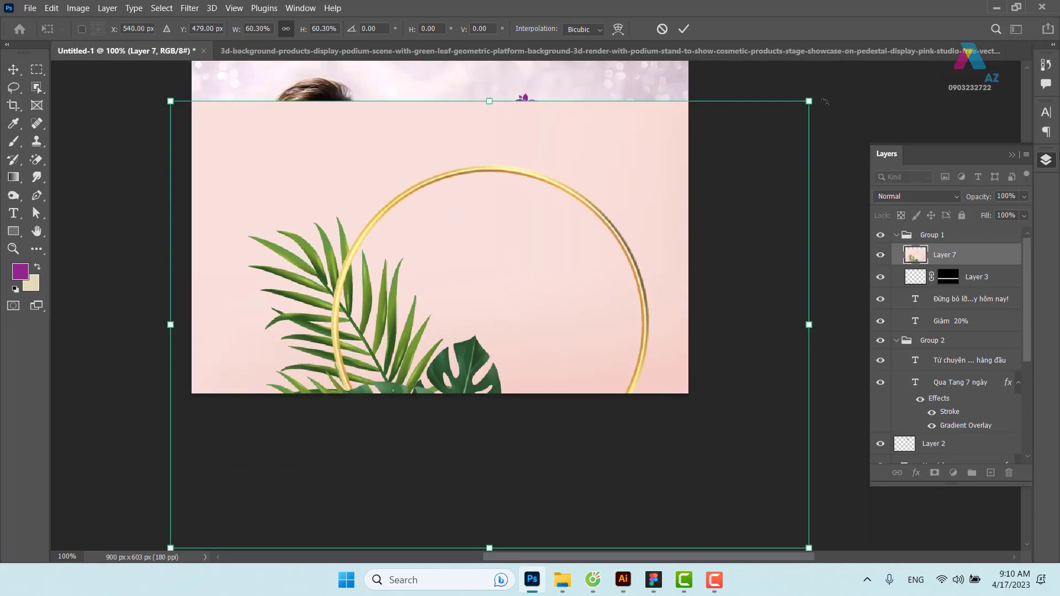
{"action": "left_click_drag", "start_coordinate": [809, 101], "coordinate": [532, 291]}
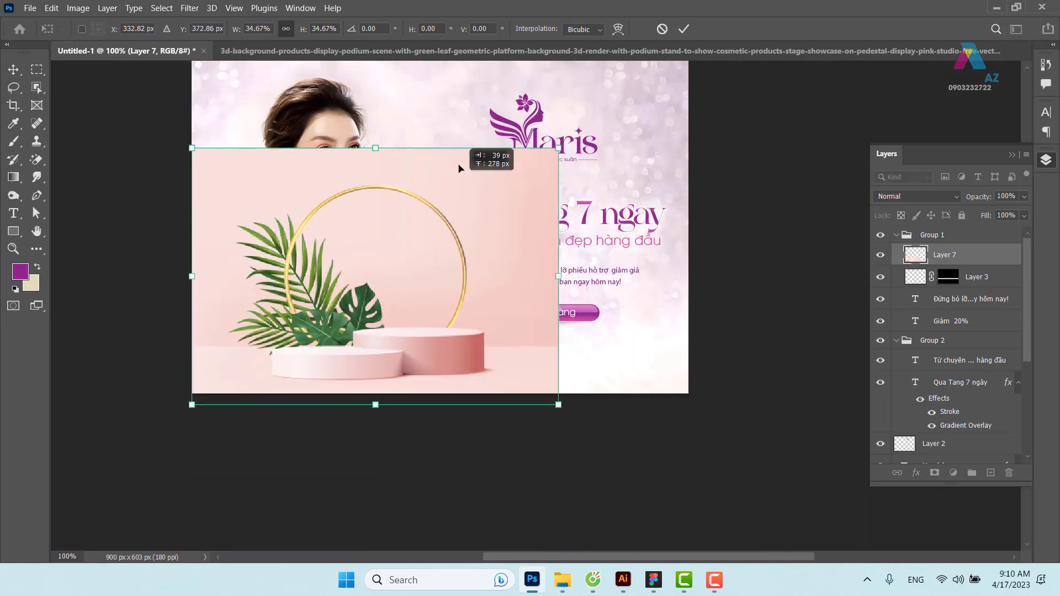
{"action": "mouse_move", "coordinate": [441, 339]}
{"action": "left_mouse_down"}
{"action": "mouse_move", "coordinate": [489, 177]}
{"action": "mouse_move", "coordinate": [482, 186]}
{"action": "left_mouse_up"}
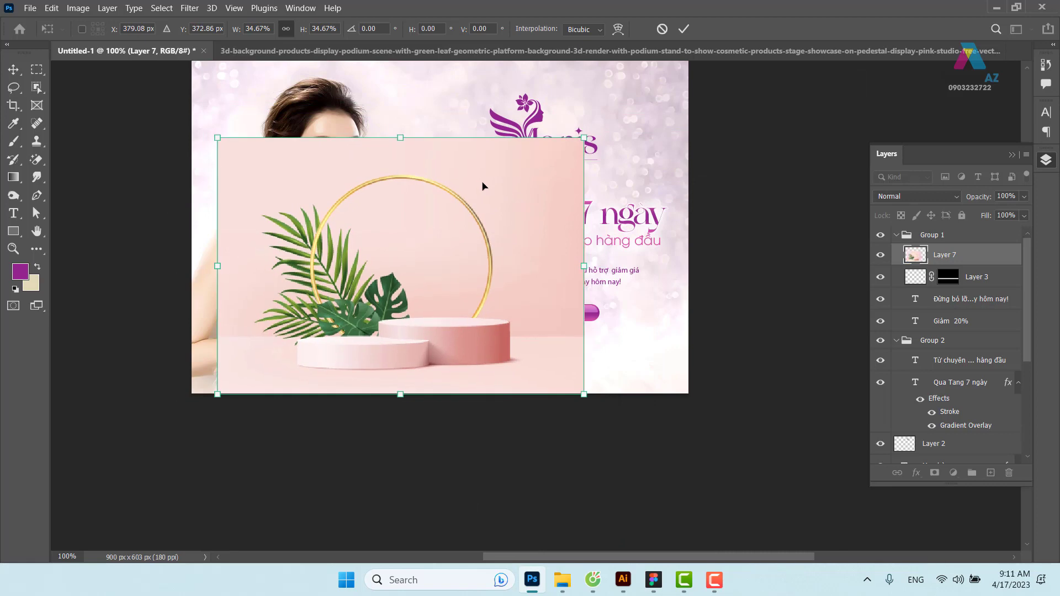
{"action": "key", "text": "Return"}
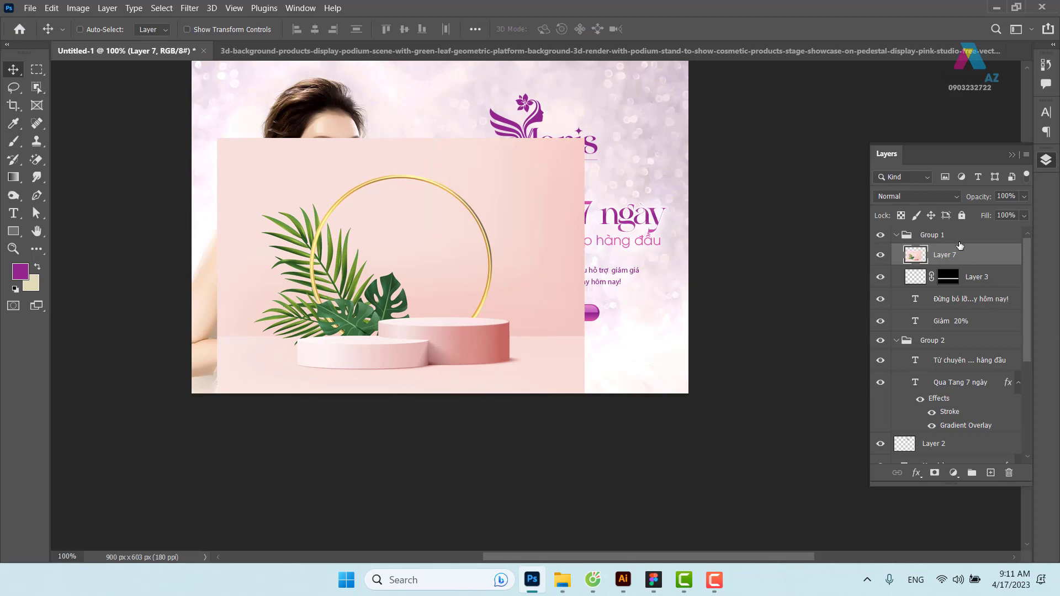
{"action": "left_click", "coordinate": [1025, 197]}
{"action": "left_click_drag", "start_coordinate": [451, 300], "coordinate": [390, 307]}
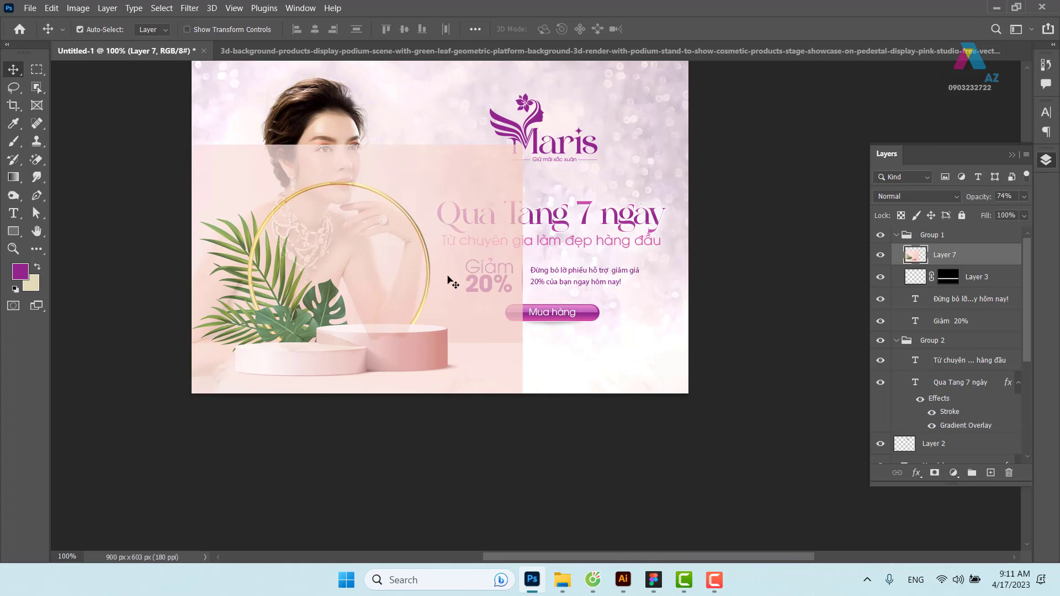
Rescale the podium to about 89% and settle it at the banner's lower left
{"action": "key", "text": "ctrl+t"}
{"action": "left_click_drag", "start_coordinate": [522, 145], "coordinate": [483, 173]}
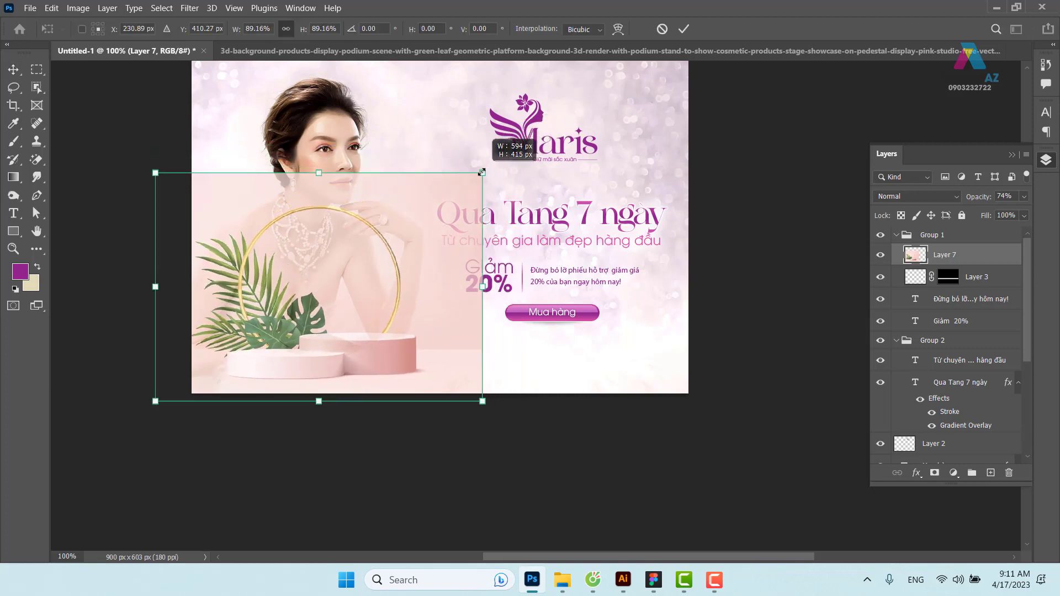
{"action": "left_click_drag", "start_coordinate": [391, 256], "coordinate": [397, 261]}
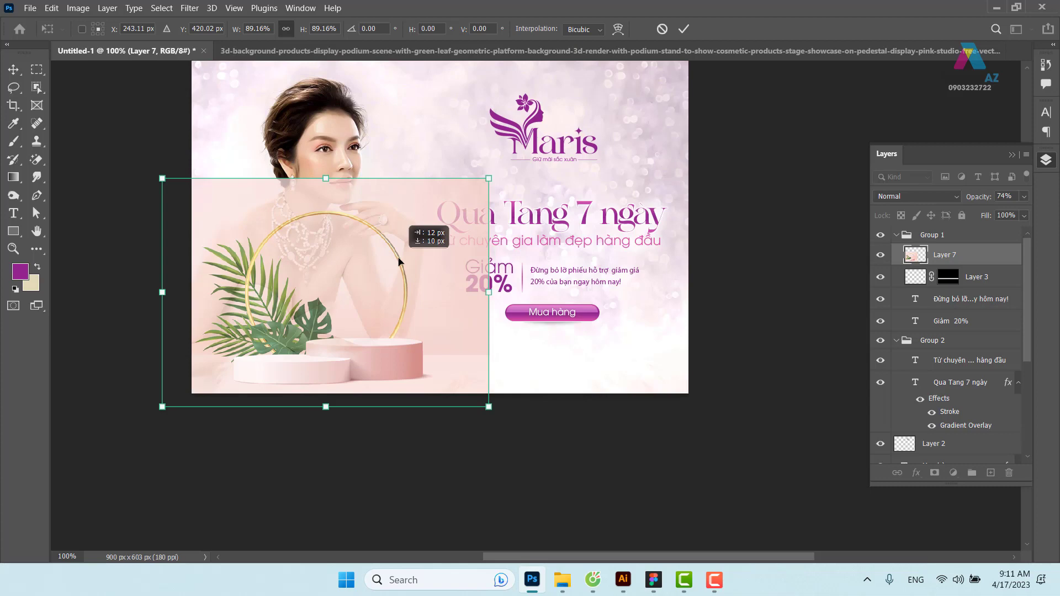
{"action": "left_click_drag", "start_coordinate": [399, 261], "coordinate": [394, 260]}
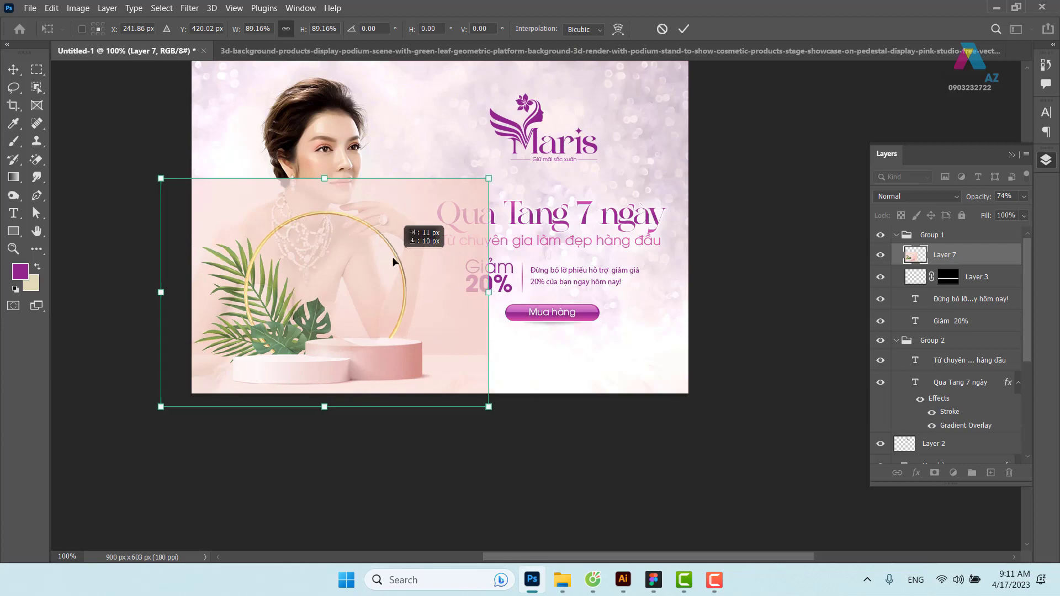
{"action": "key", "text": "Return"}
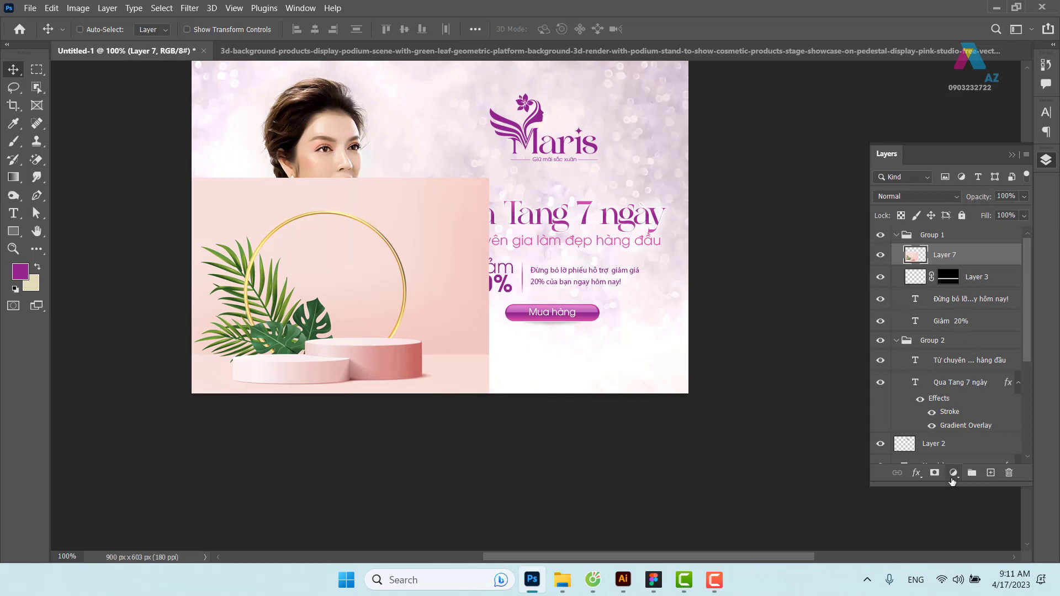
Add a white layer mask to Layer 7 and switch to the Mỹ phẩm da folder
{"action": "left_click", "coordinate": [935, 473]}
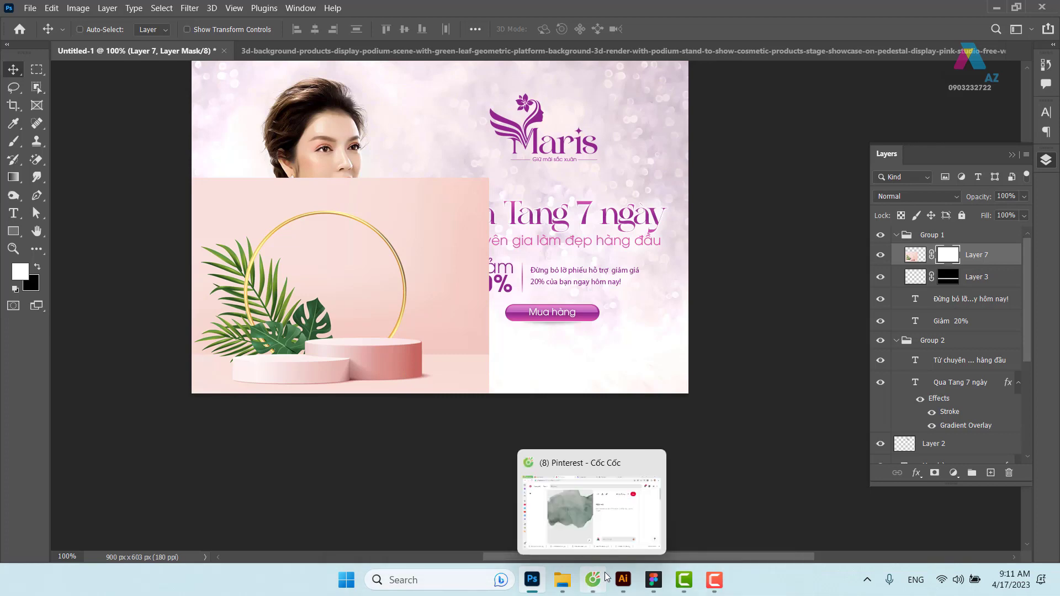
{"action": "mouse_move", "coordinate": [563, 580]}
{"action": "left_click", "coordinate": [564, 544]}
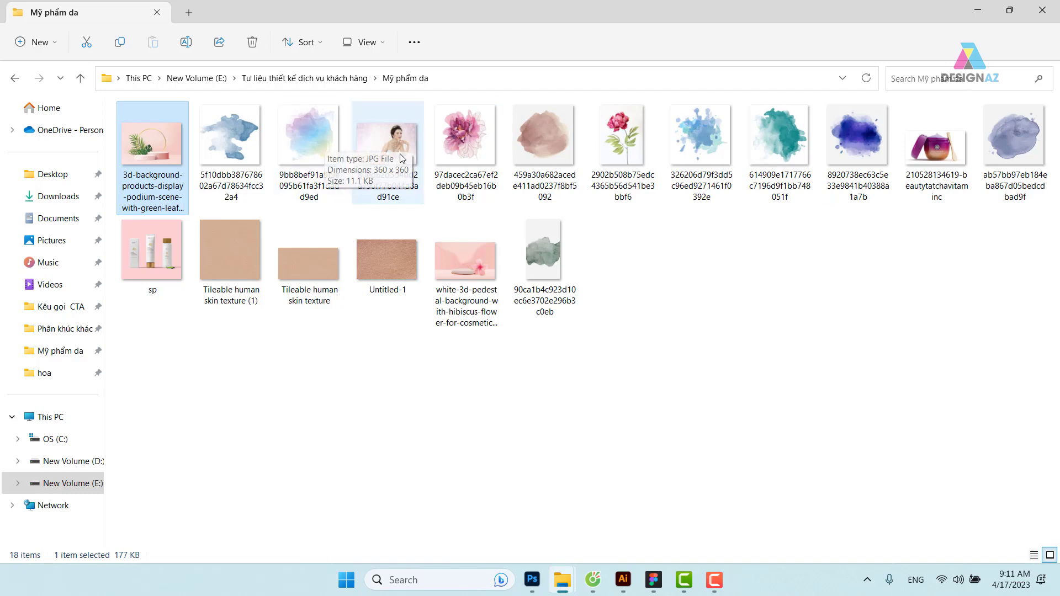
Drag the 9bb8 pastel watercolour image onto Photoshop to open it
{"action": "left_click", "coordinate": [328, 143]}
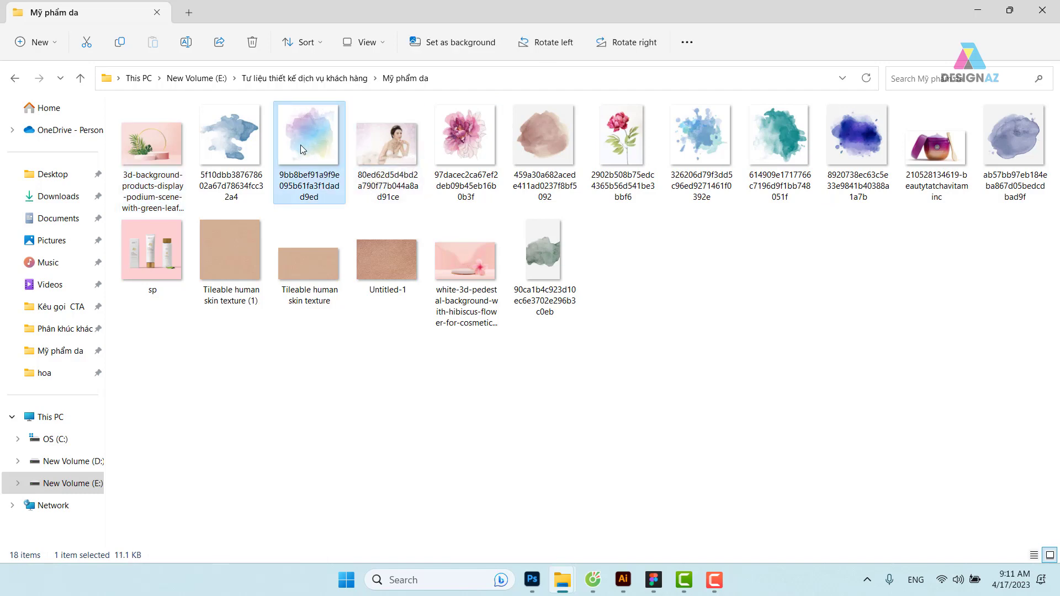
{"action": "mouse_move", "coordinate": [312, 142]}
{"action": "left_mouse_down"}
{"action": "mouse_move", "coordinate": [605, 448]}
{"action": "mouse_move", "coordinate": [532, 577]}
{"action": "mouse_move", "coordinate": [785, 16]}
{"action": "left_mouse_up"}
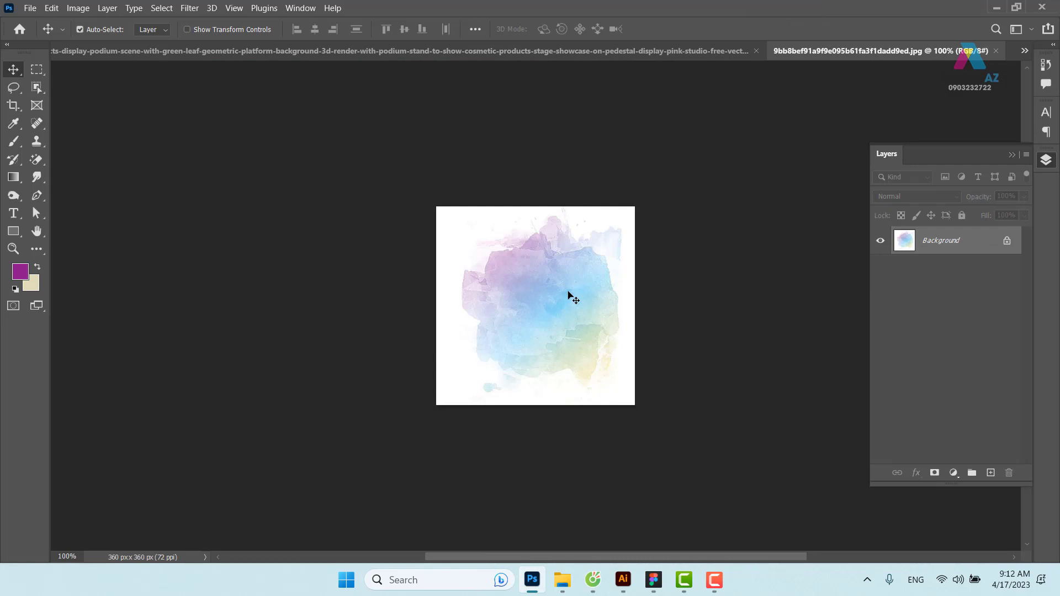
Desaturate the watercolour splash, duplicate it in Multiply mode, and merge both into one darker layer
{"action": "key", "text": "ctrl+shift+u"}
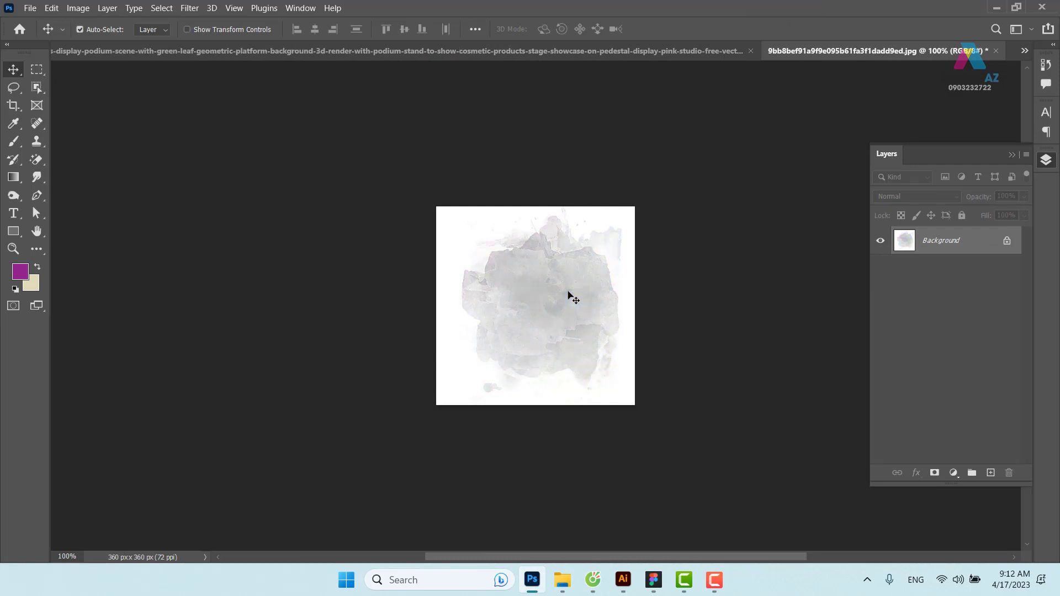
{"action": "key", "text": "ctrl+plus"}
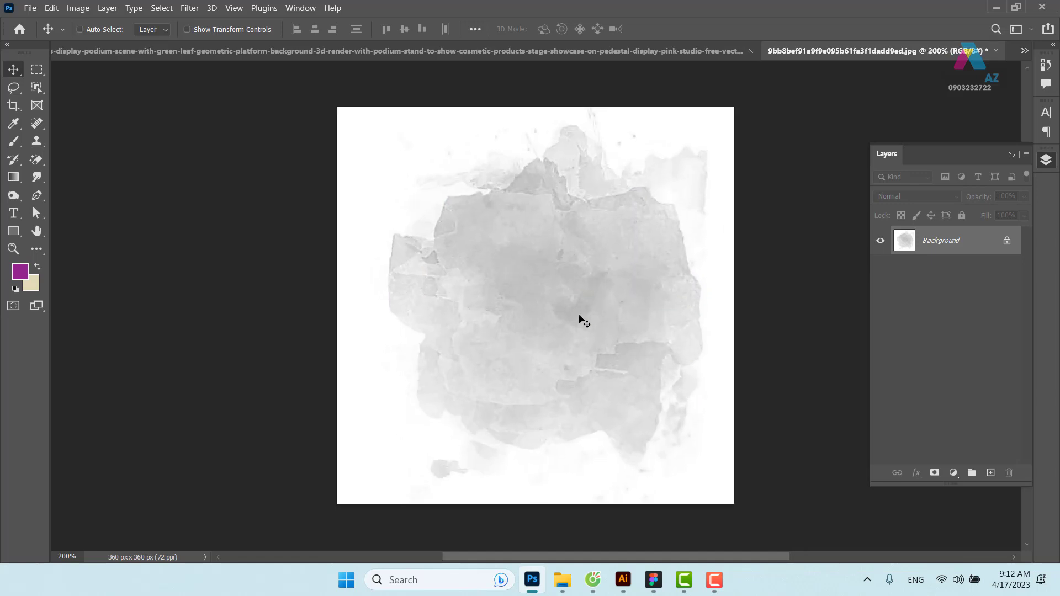
{"action": "key", "text": "ctrl+j"}
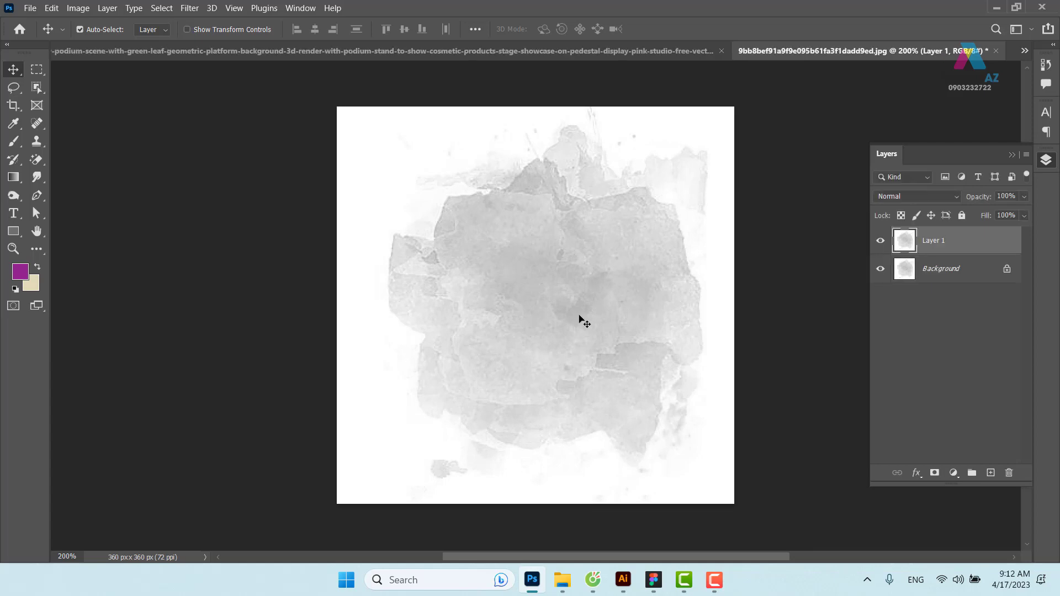
{"action": "left_click", "coordinate": [926, 201]}
{"action": "left_click", "coordinate": [917, 241]}
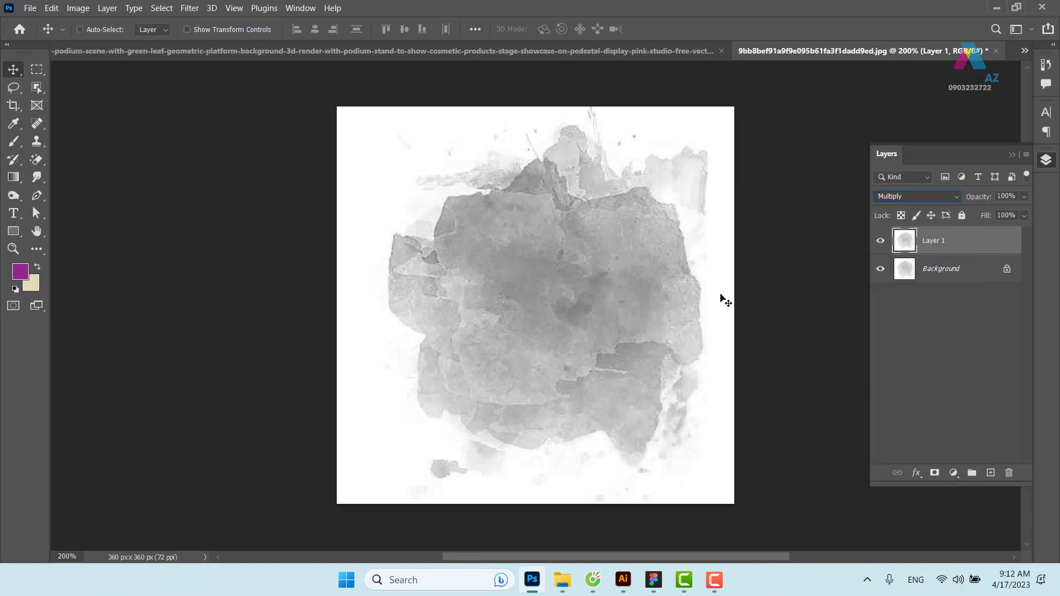
{"action": "left_click", "coordinate": [965, 280], "text": "shift"}
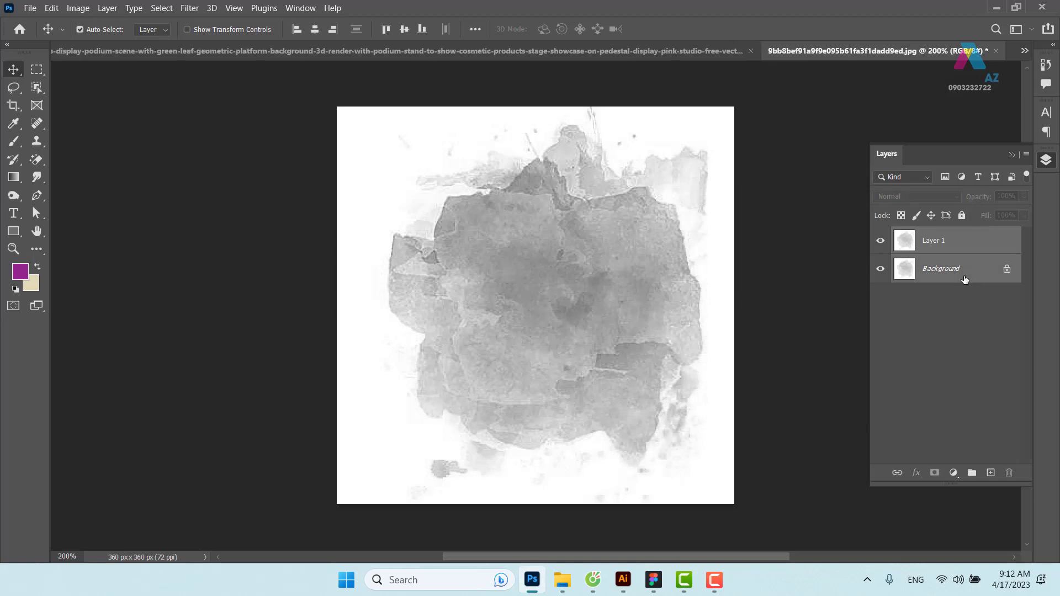
{"action": "key", "text": "ctrl+e"}
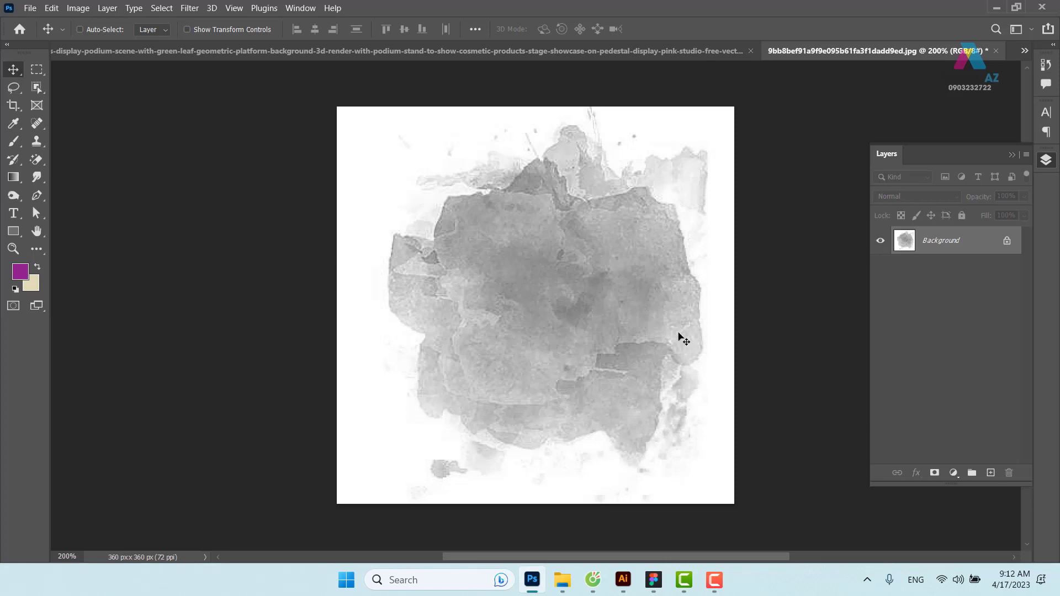
{"action": "left_click", "coordinate": [162, 8]}
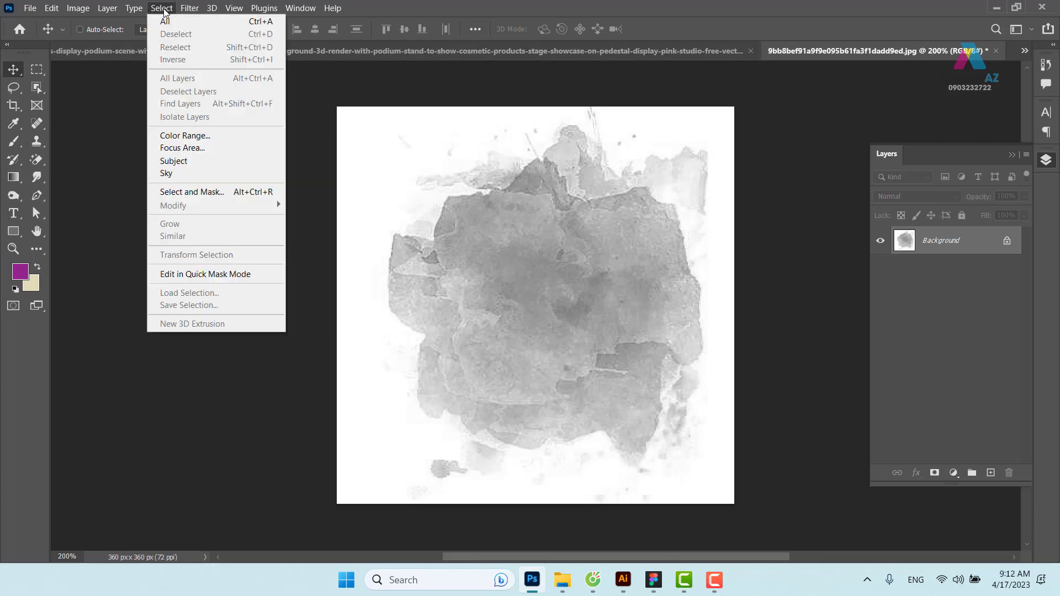
Select the grey texture's midtones with Color Range
{"action": "left_click", "coordinate": [213, 135]}
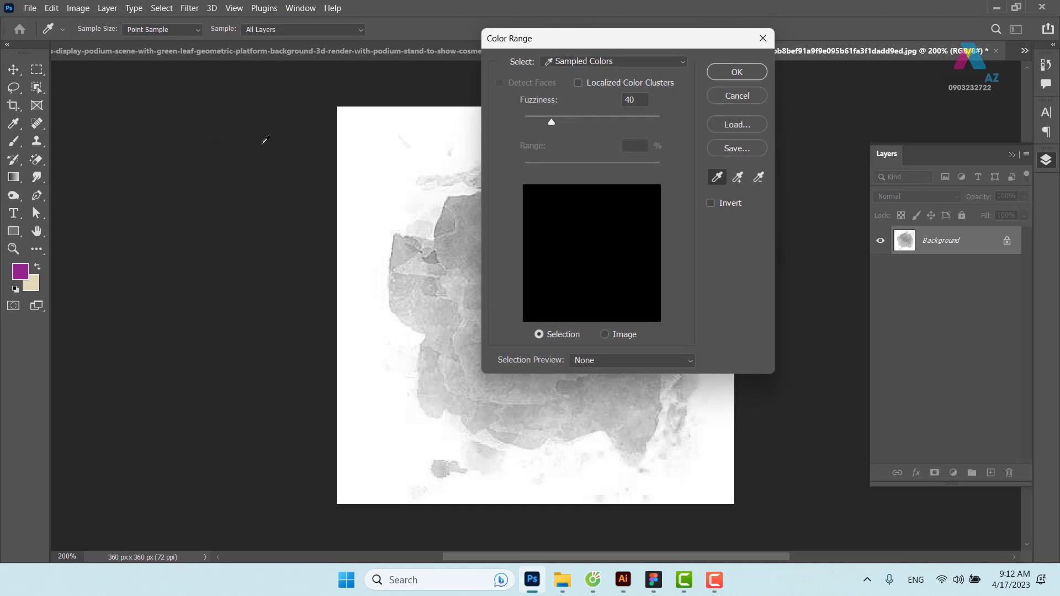
{"action": "left_click", "coordinate": [634, 62]}
{"action": "left_click", "coordinate": [577, 197]}
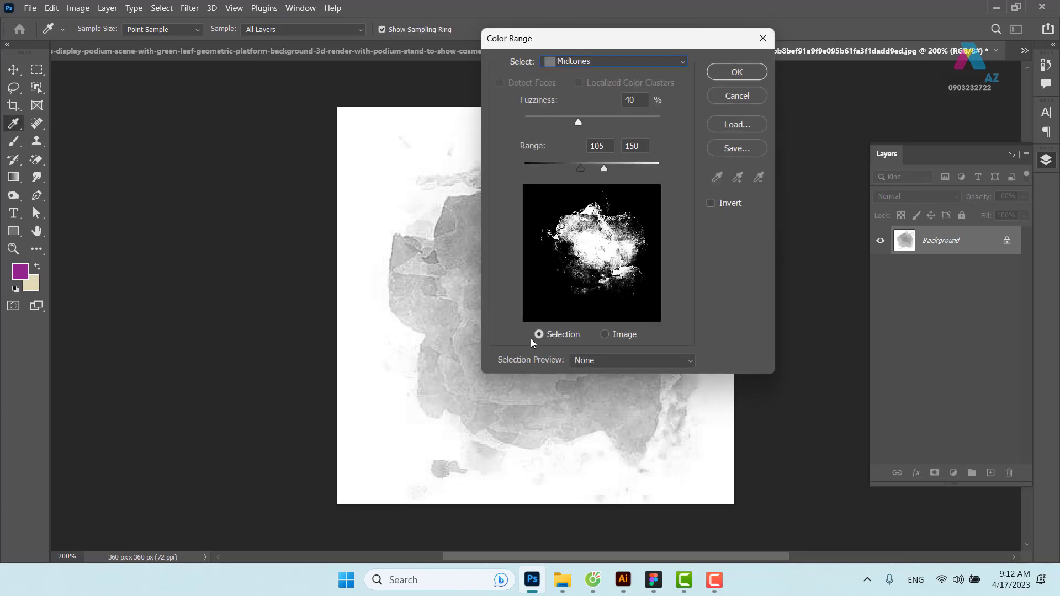
{"action": "left_click", "coordinate": [625, 61]}
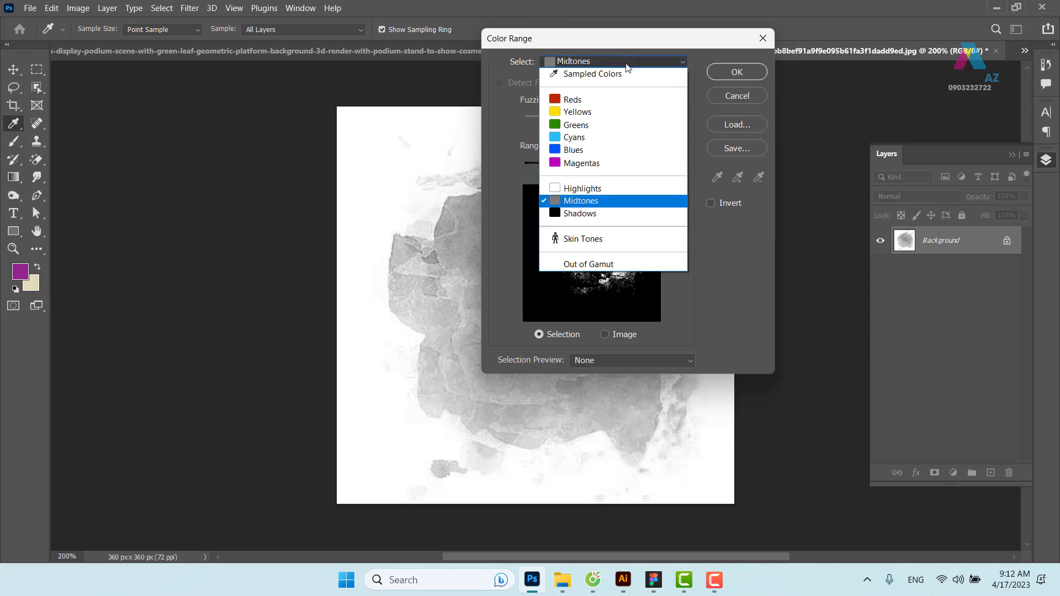
{"action": "left_click", "coordinate": [598, 214]}
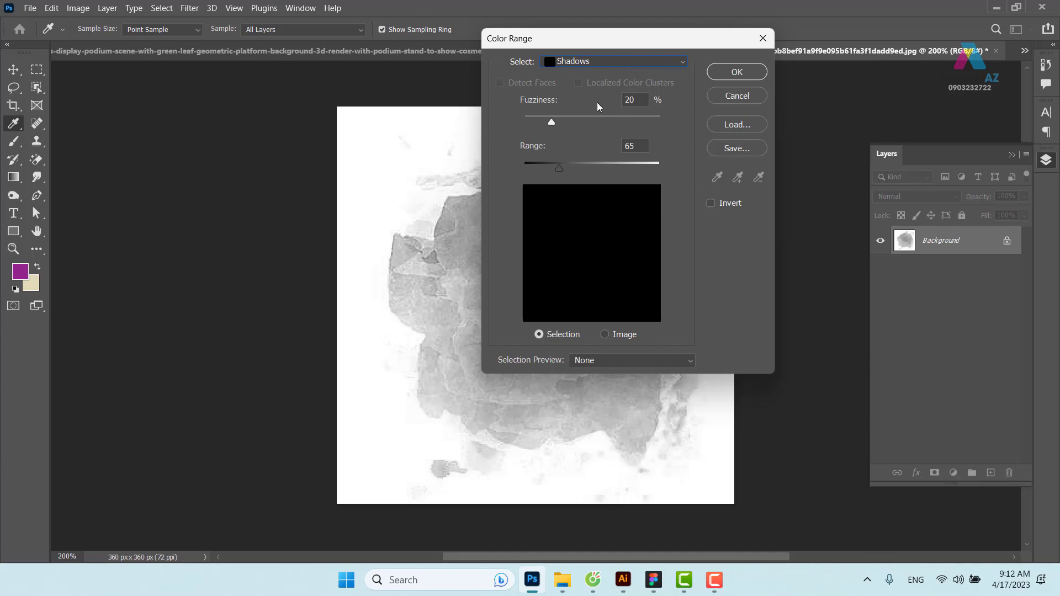
{"action": "left_click", "coordinate": [629, 62]}
{"action": "left_click", "coordinate": [602, 201]}
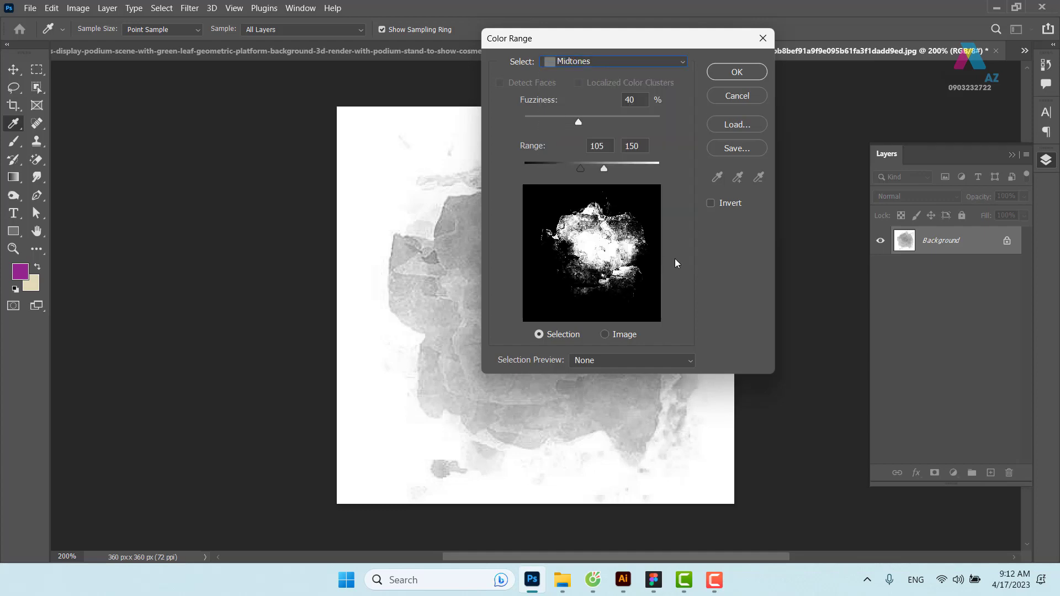
{"action": "left_click", "coordinate": [735, 74]}
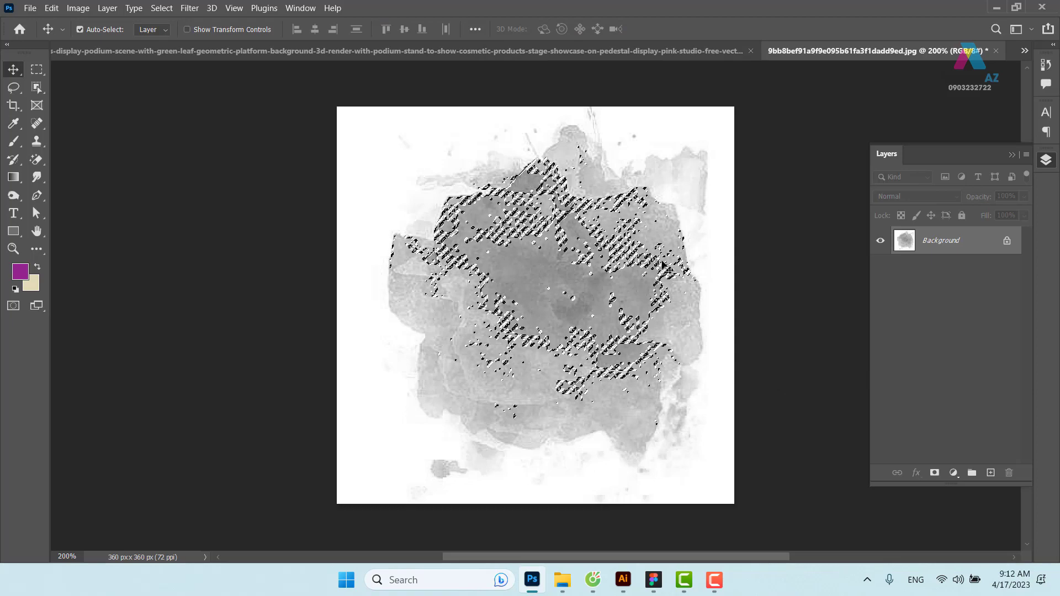
{"action": "key", "text": "ctrl"}
Define a 328 px brush preset from the selection and close the texture unsaved
{"action": "left_click", "coordinate": [51, 9]}
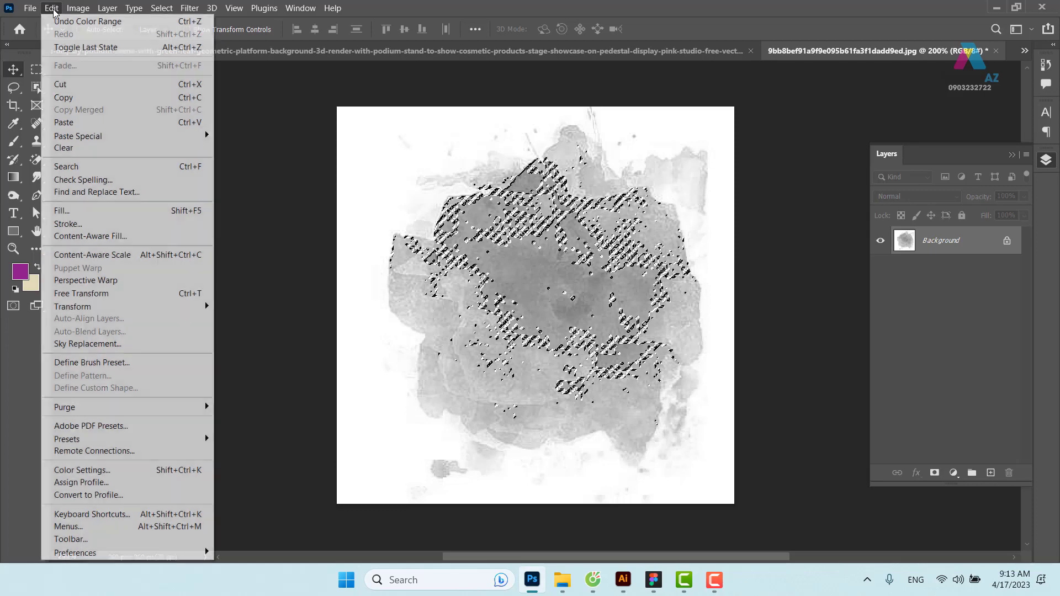
{"action": "left_click", "coordinate": [145, 364]}
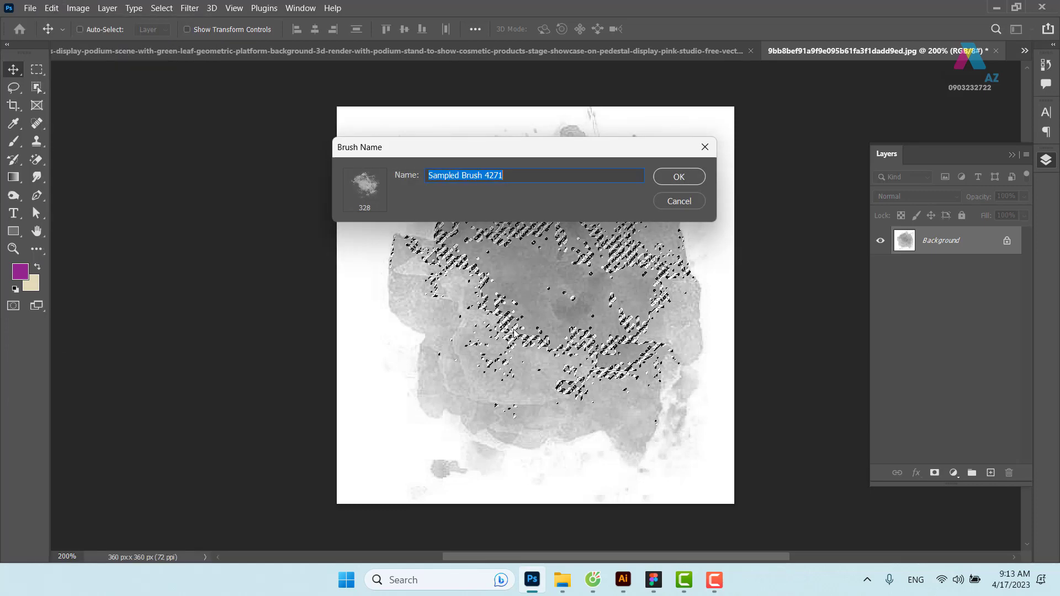
{"action": "left_click", "coordinate": [678, 177]}
{"action": "key", "text": "b"}
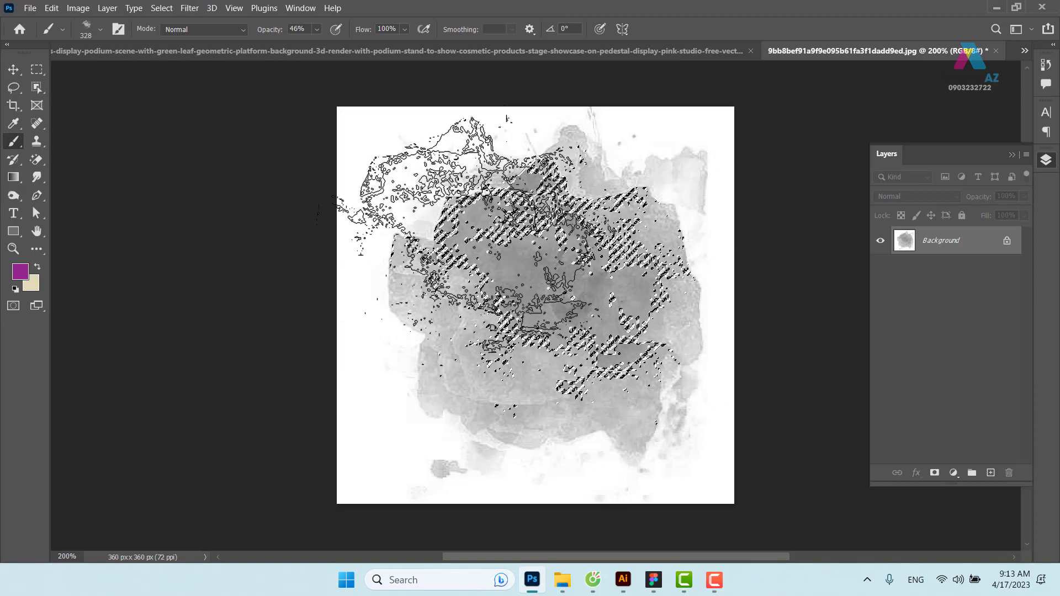
{"action": "left_click", "coordinate": [997, 51]}
{"action": "left_click", "coordinate": [532, 225]}
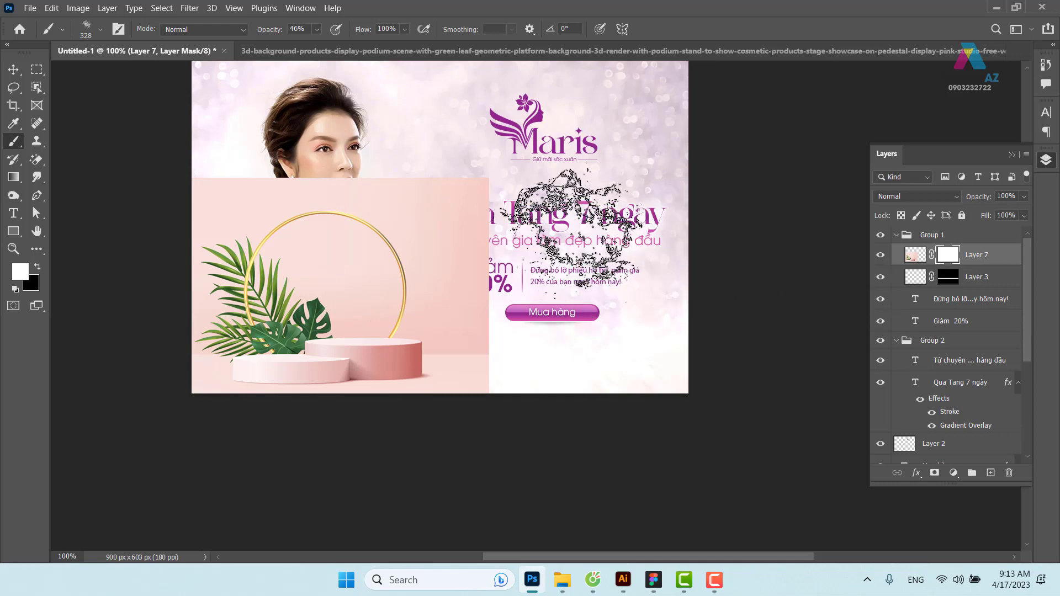
Paint black at 100% opacity on Layer 7's mask to fade the lower-left leaves, undoing stray strokes
{"action": "key", "text": "x"}
{"action": "left_click", "coordinate": [317, 29]}
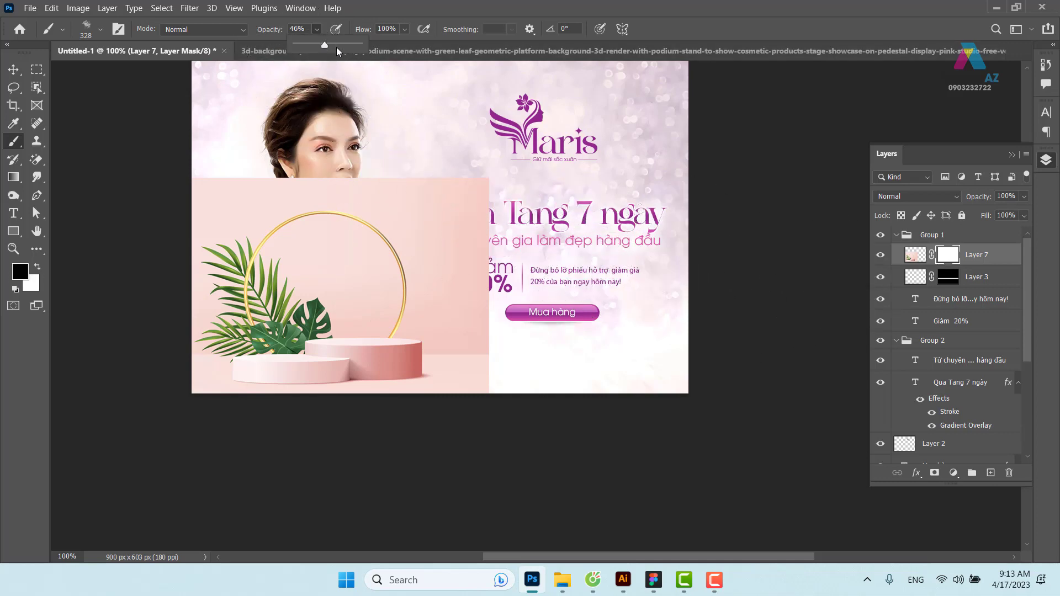
{"action": "left_click_drag", "start_coordinate": [326, 43], "coordinate": [362, 43]}
{"action": "mouse_move", "coordinate": [442, 194]}
{"action": "left_mouse_down"}
{"action": "mouse_move", "coordinate": [576, 302]}
{"action": "mouse_move", "coordinate": [486, 279]}
{"action": "mouse_move", "coordinate": [467, 253]}
{"action": "mouse_move", "coordinate": [425, 107]}
{"action": "mouse_move", "coordinate": [505, 401]}
{"action": "left_mouse_up"}
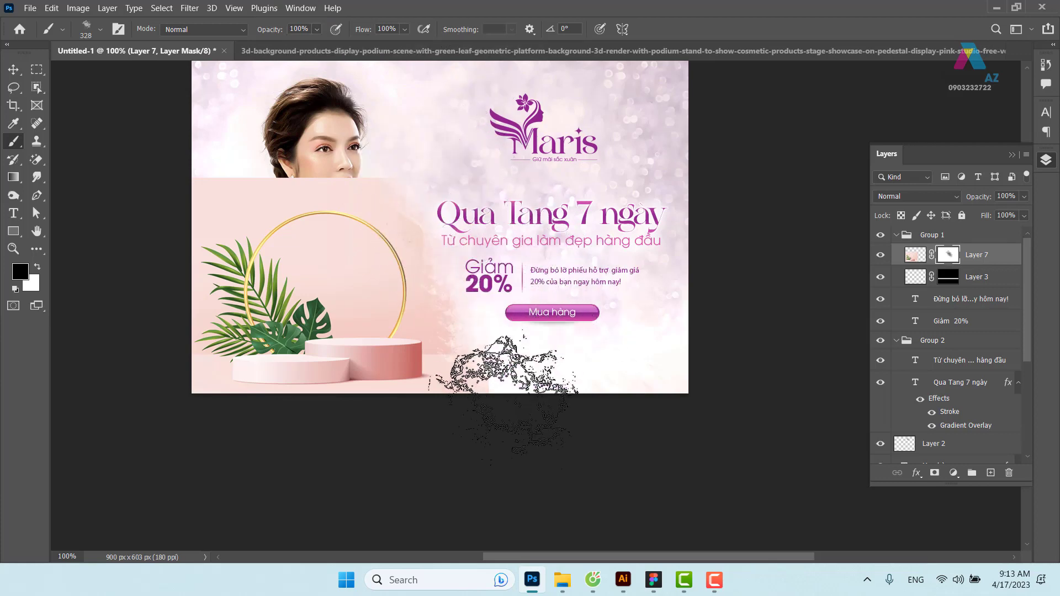
{"action": "mouse_move", "coordinate": [486, 225]}
{"action": "left_mouse_down"}
{"action": "mouse_move", "coordinate": [379, 165]}
{"action": "mouse_move", "coordinate": [310, 182]}
{"action": "mouse_move", "coordinate": [193, 177]}
{"action": "left_mouse_up"}
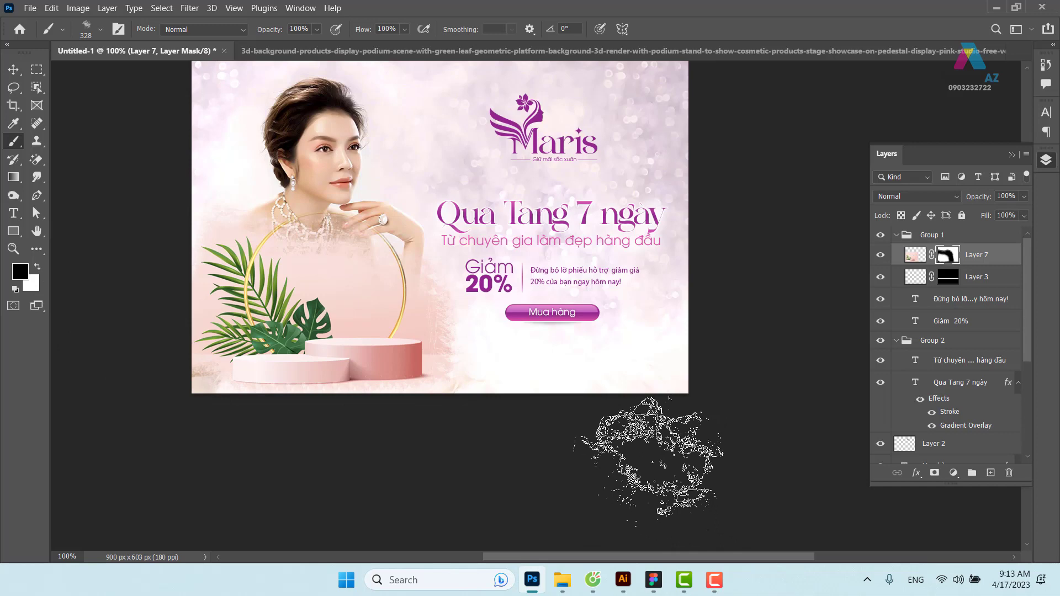
{"action": "key", "text": "ctrl+z"}
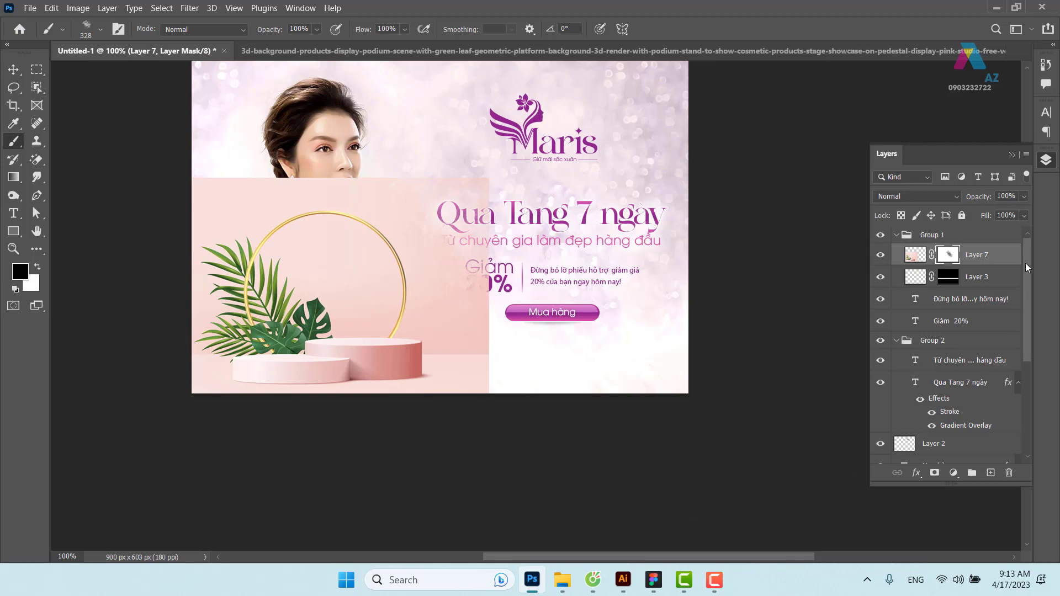
{"action": "key", "text": "ctrl+z"}
{"action": "key", "text": "ctrl+z"}
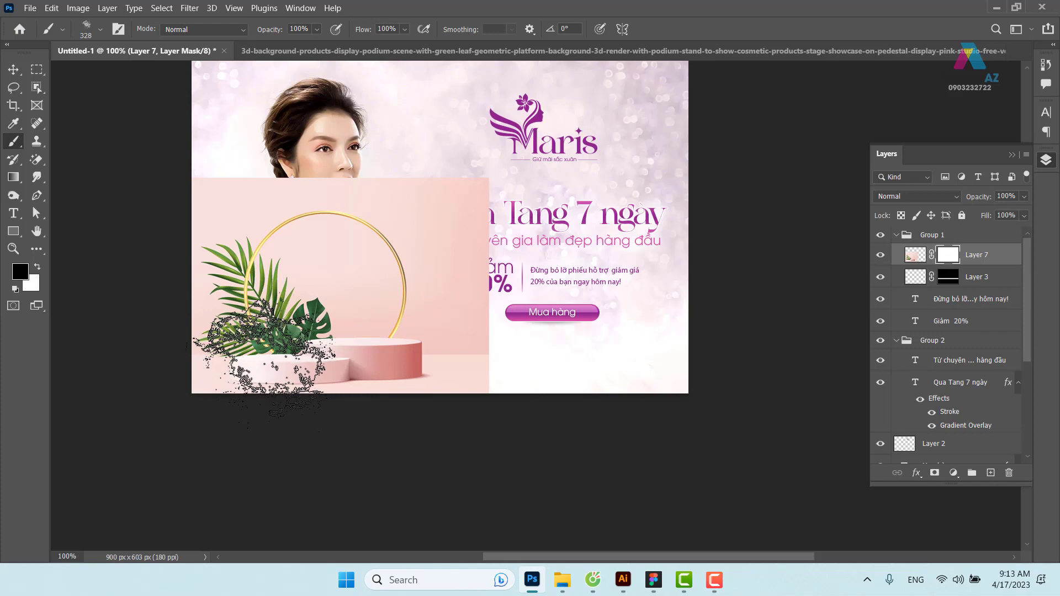
{"action": "mouse_move", "coordinate": [262, 359]}
{"action": "left_mouse_down"}
{"action": "mouse_move", "coordinate": [328, 356]}
{"action": "mouse_move", "coordinate": [332, 445]}
{"action": "left_mouse_up"}
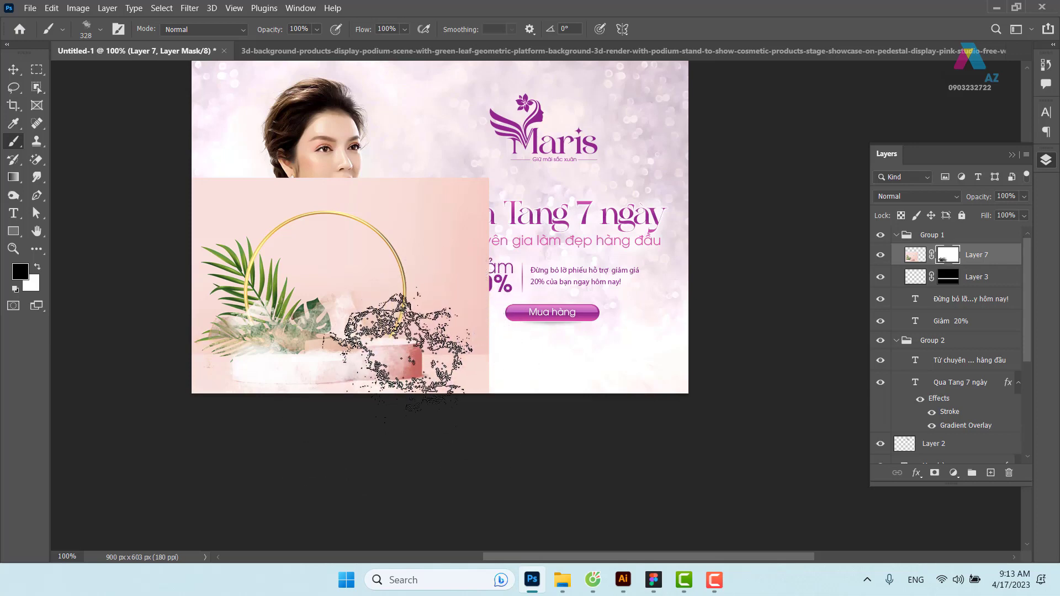
{"action": "key", "text": "F5"}
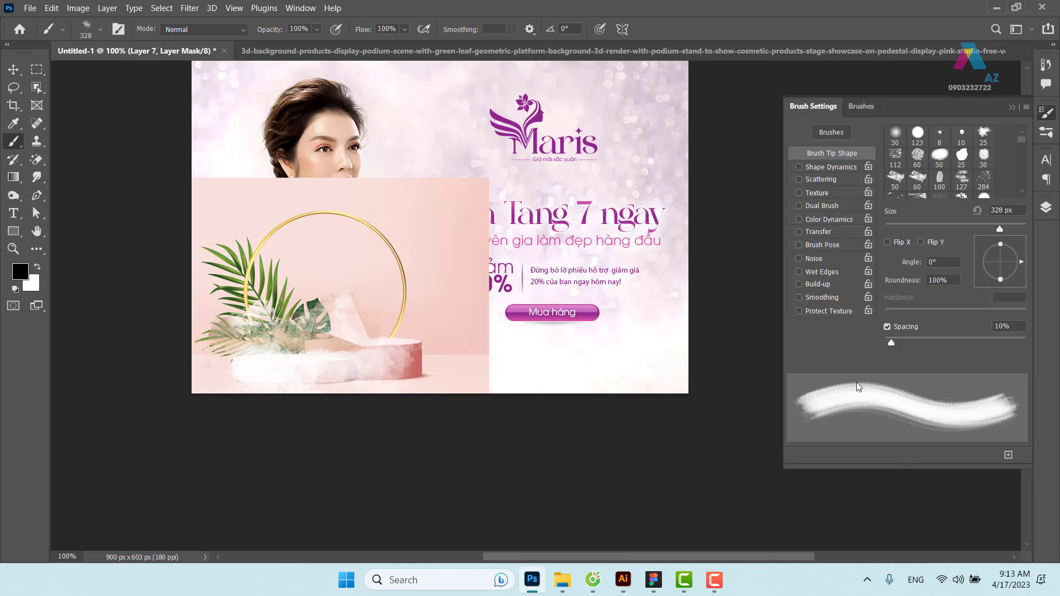
Set brush Spacing to 1% and enable Shape Dynamics with Angle Jitter 100% and Size Jitter 7%
{"action": "left_click_drag", "start_coordinate": [890, 343], "coordinate": [881, 343]}
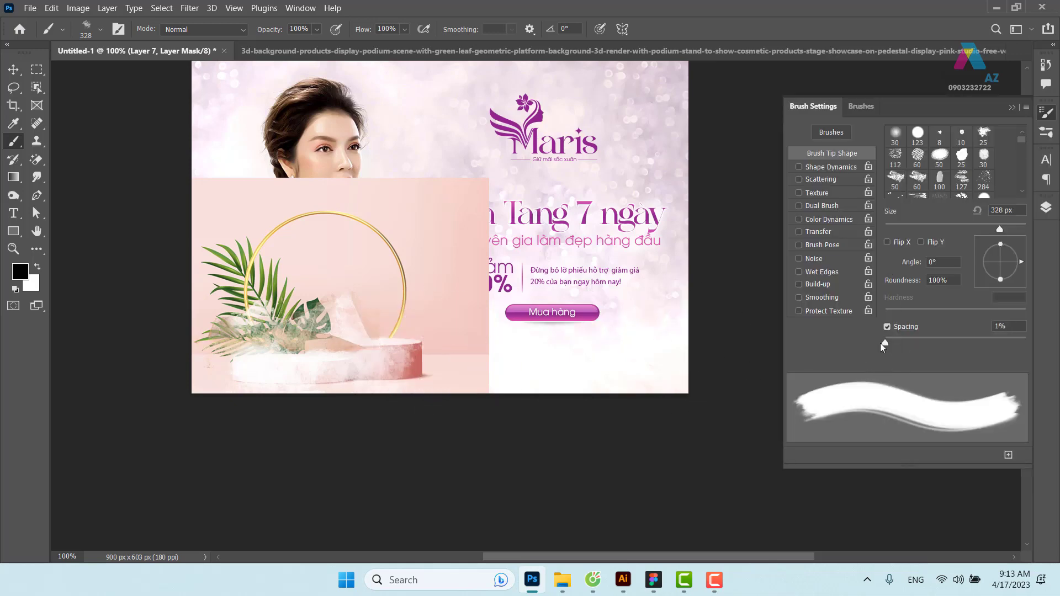
{"action": "left_click", "coordinate": [840, 169]}
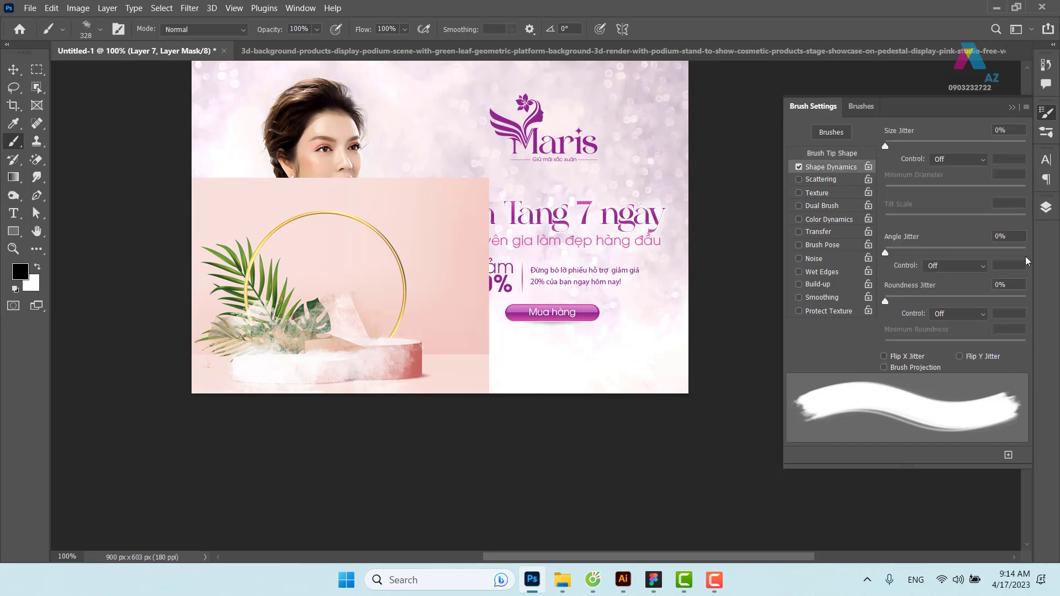
{"action": "left_click_drag", "start_coordinate": [886, 253], "coordinate": [1027, 253]}
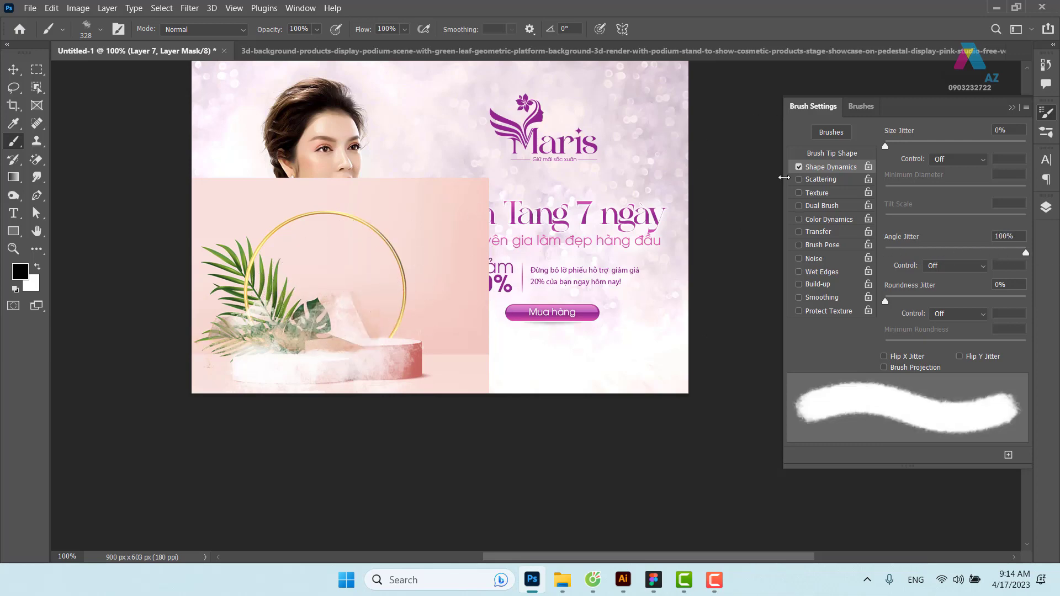
{"action": "left_click_drag", "start_coordinate": [886, 146], "coordinate": [891, 146]}
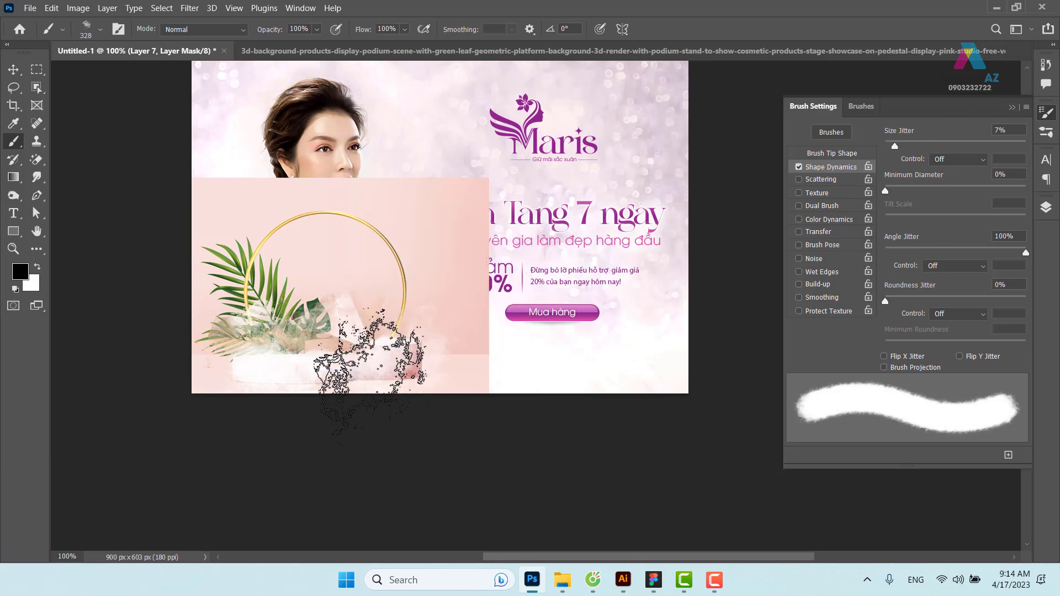
Paint the podium mask to reveal the woman's arm, white dress and chest
{"action": "mouse_move", "coordinate": [394, 319]}
{"action": "left_mouse_down"}
{"action": "mouse_move", "coordinate": [387, 246]}
{"action": "mouse_move", "coordinate": [285, 259]}
{"action": "mouse_move", "coordinate": [295, 226]}
{"action": "mouse_move", "coordinate": [248, 271]}
{"action": "mouse_move", "coordinate": [248, 331]}
{"action": "left_mouse_up"}
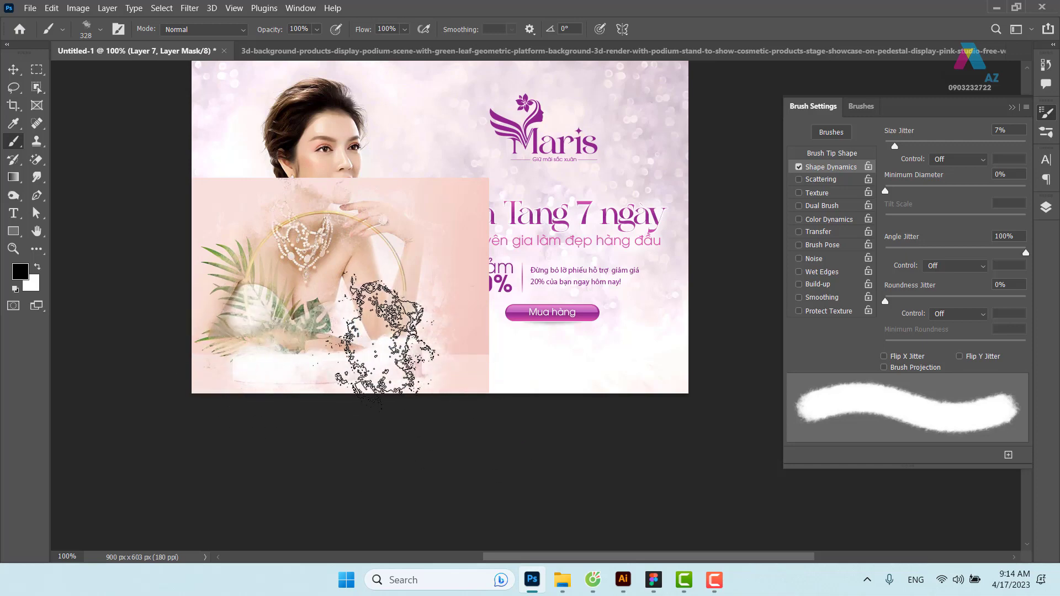
{"action": "mouse_move", "coordinate": [295, 326]}
{"action": "left_mouse_down"}
{"action": "mouse_move", "coordinate": [320, 320]}
{"action": "mouse_move", "coordinate": [290, 307]}
{"action": "mouse_move", "coordinate": [366, 326]}
{"action": "mouse_move", "coordinate": [373, 430]}
{"action": "left_mouse_up"}
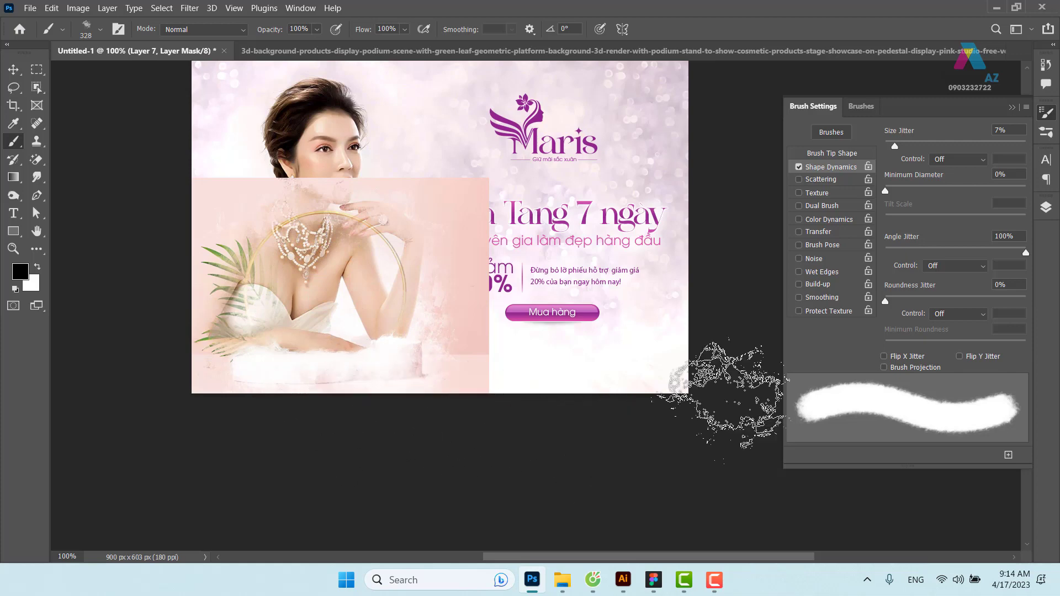
{"action": "left_click", "coordinate": [1012, 107]}
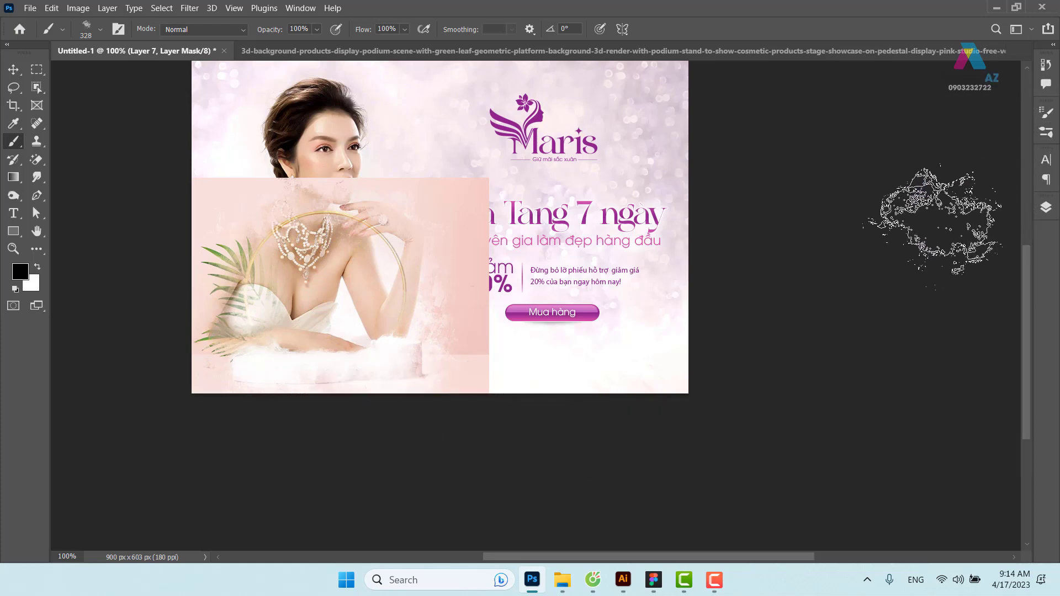
Bring back the Layers panel and invert Layer 7's mask to hide the pink photo
{"action": "key", "text": "F7"}
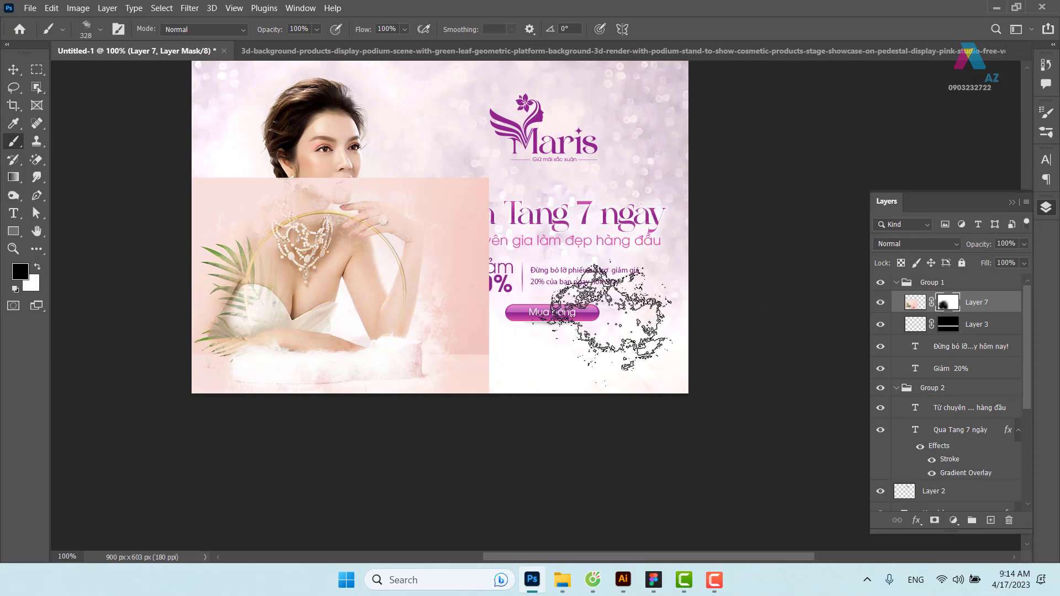
{"action": "key", "text": "ctrl+i"}
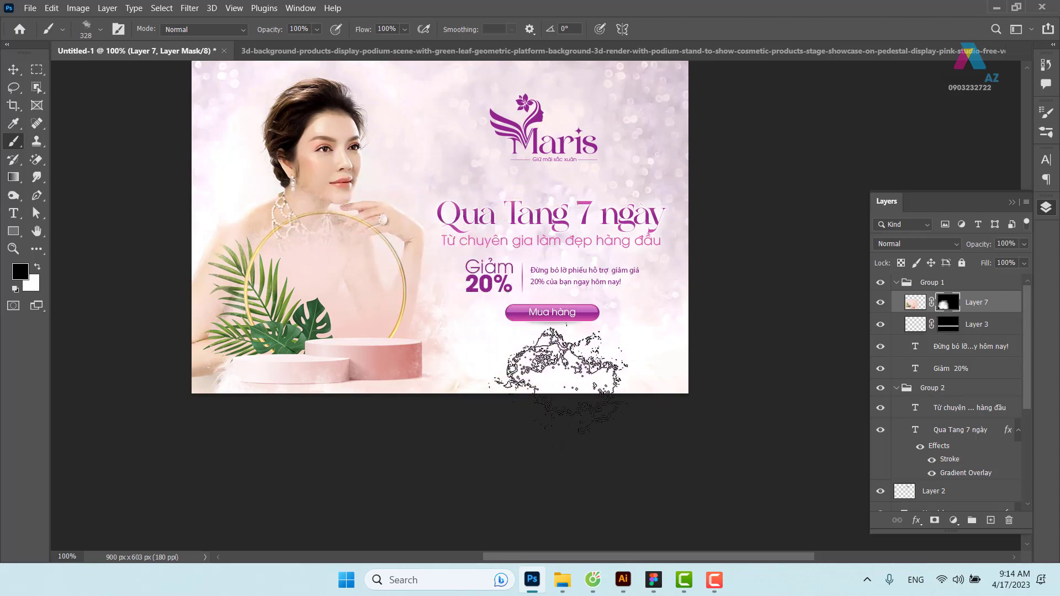
{"action": "scroll", "coordinate": [557, 367], "scroll_direction": "up", "scroll_amount": 1}
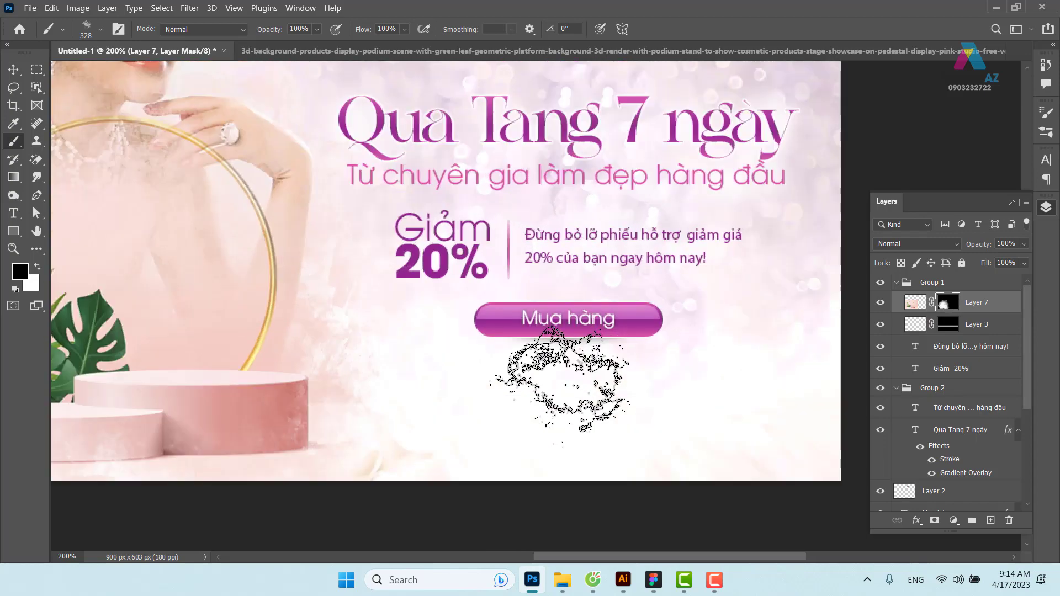
{"action": "mouse_move", "coordinate": [121, 202]}
{"action": "left_mouse_down"}
{"action": "mouse_move", "coordinate": [372, 269]}
{"action": "mouse_move", "coordinate": [395, 228]}
{"action": "left_mouse_up"}
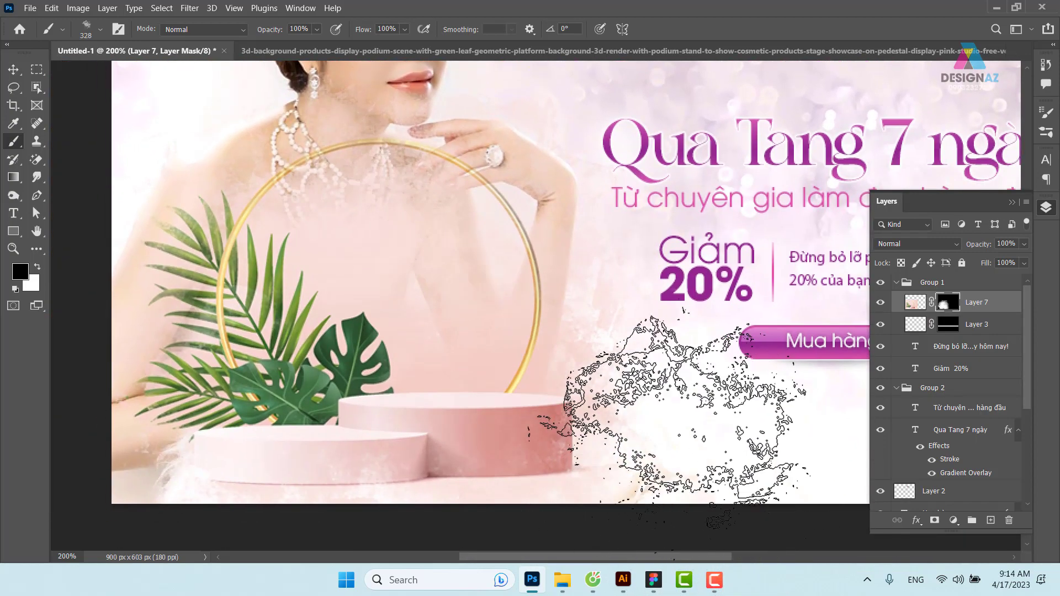
Set the mask brush to about 183 px with 52% opacity
{"action": "left_click_drag", "start_coordinate": [622, 367], "coordinate": [511, 333]}
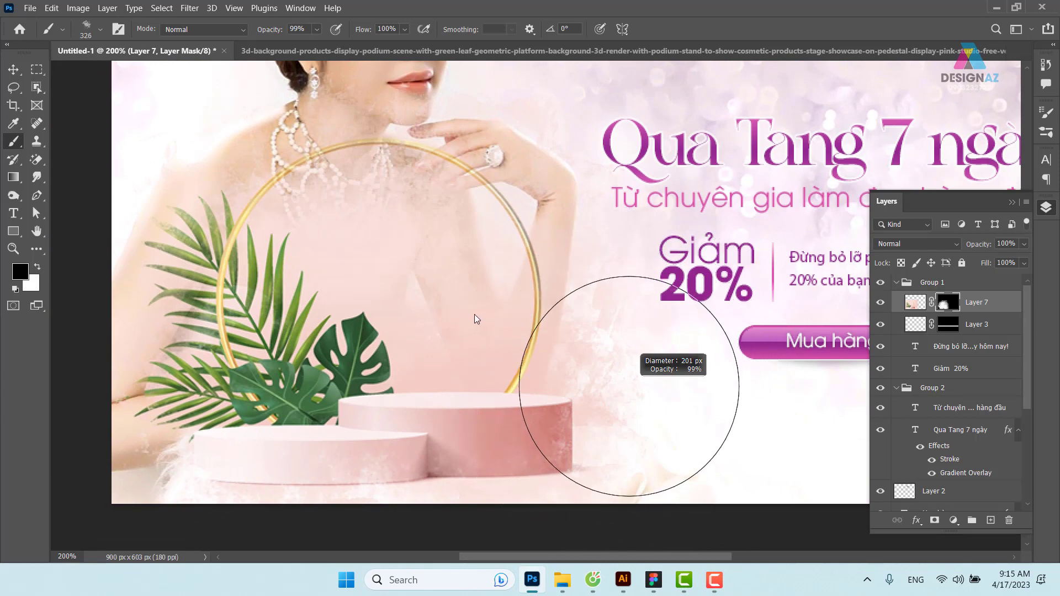
{"action": "left_click", "coordinate": [317, 31]}
{"action": "left_click", "coordinate": [304, 44]}
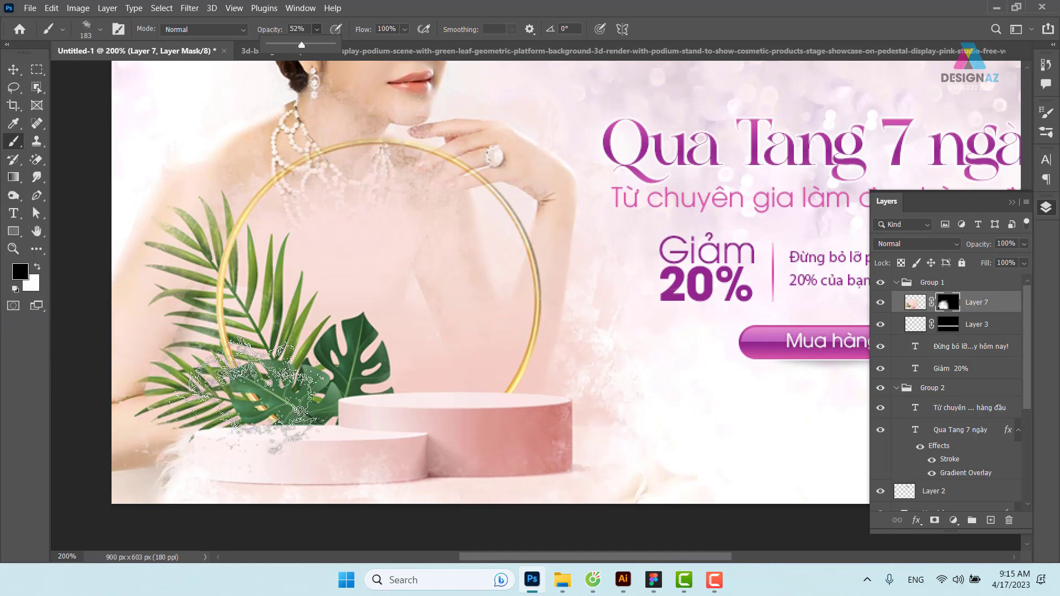
{"action": "left_click", "coordinate": [663, 428]}
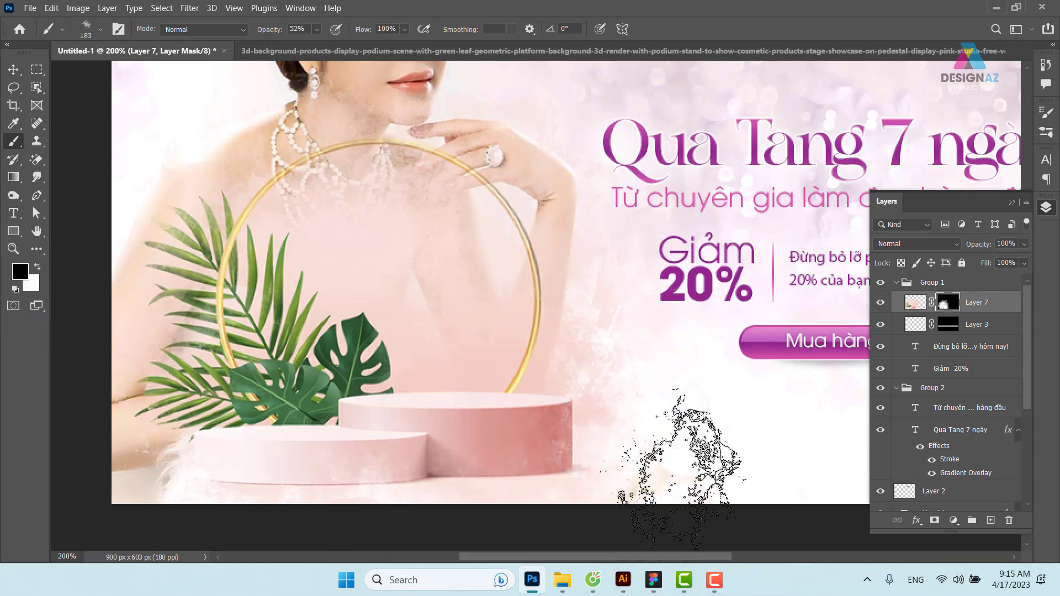
Pan around the banner to view the lower part, the woman and title, and the top-left area
{"action": "left_click_drag", "start_coordinate": [629, 472], "coordinate": [566, 363]}
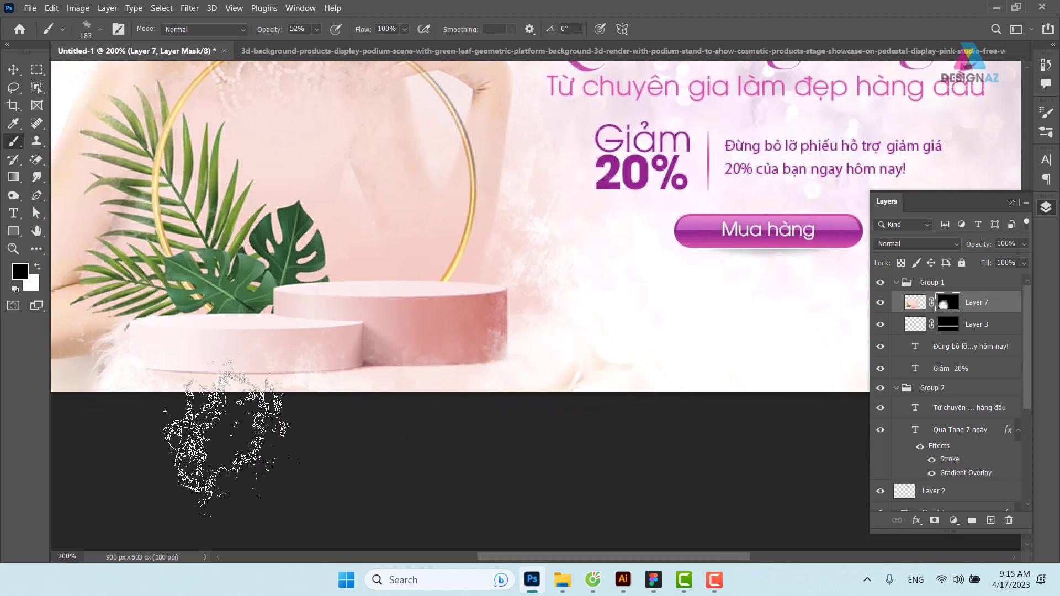
{"action": "left_click_drag", "start_coordinate": [662, 400], "coordinate": [662, 514]}
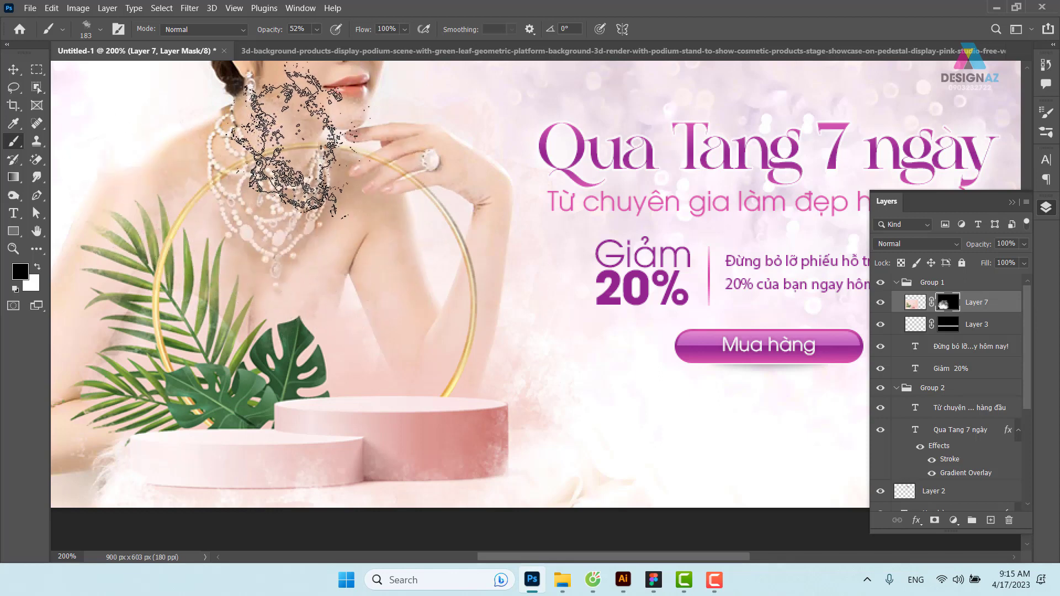
{"action": "left_click_drag", "start_coordinate": [482, 207], "coordinate": [560, 299]}
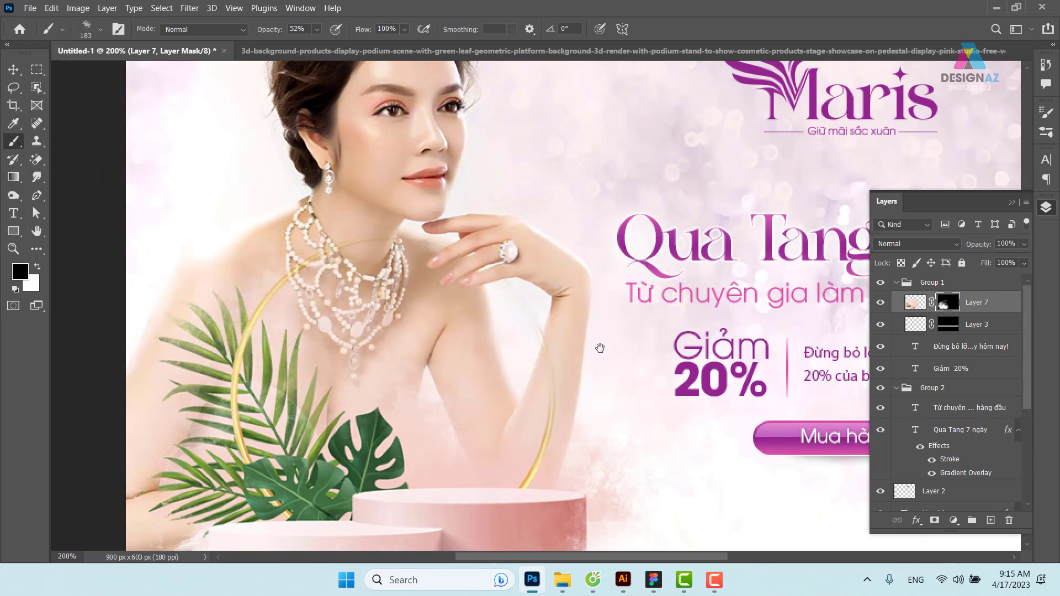
{"action": "scroll", "coordinate": [553, 265], "scroll_direction": "down", "scroll_amount": 2}
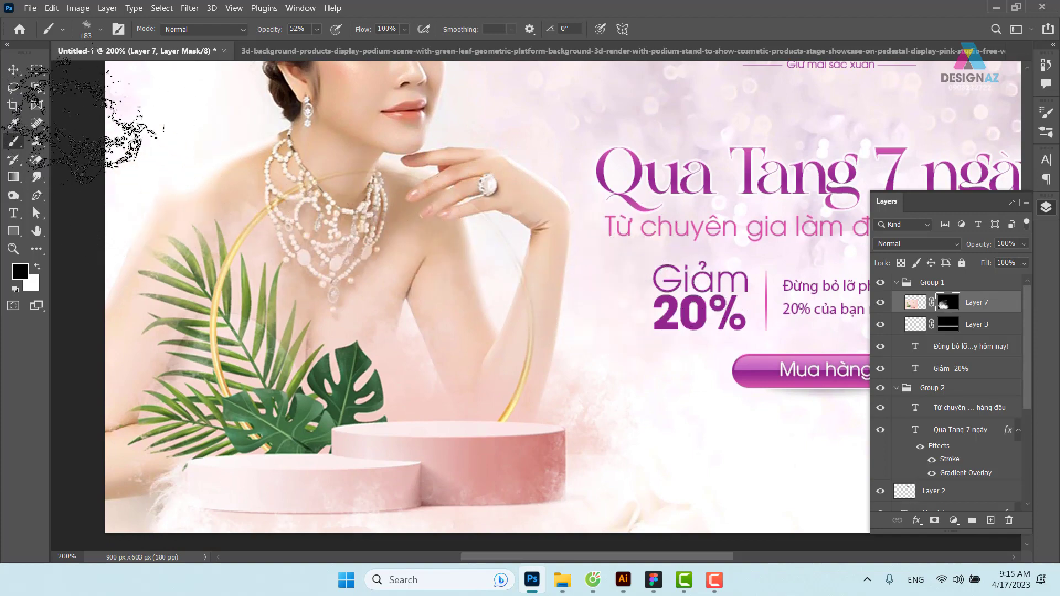
Draw an elliptical selection fitted around the gold ring
{"action": "left_click", "coordinate": [37, 69]}
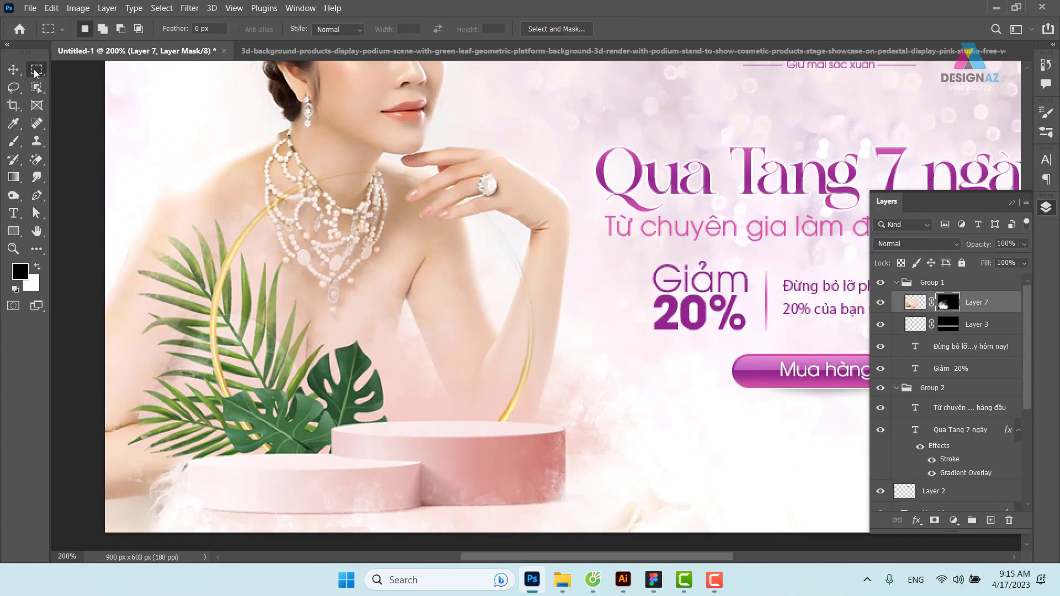
{"action": "left_click", "coordinate": [75, 82]}
{"action": "left_click_drag", "start_coordinate": [365, 285], "coordinate": [359, 252]}
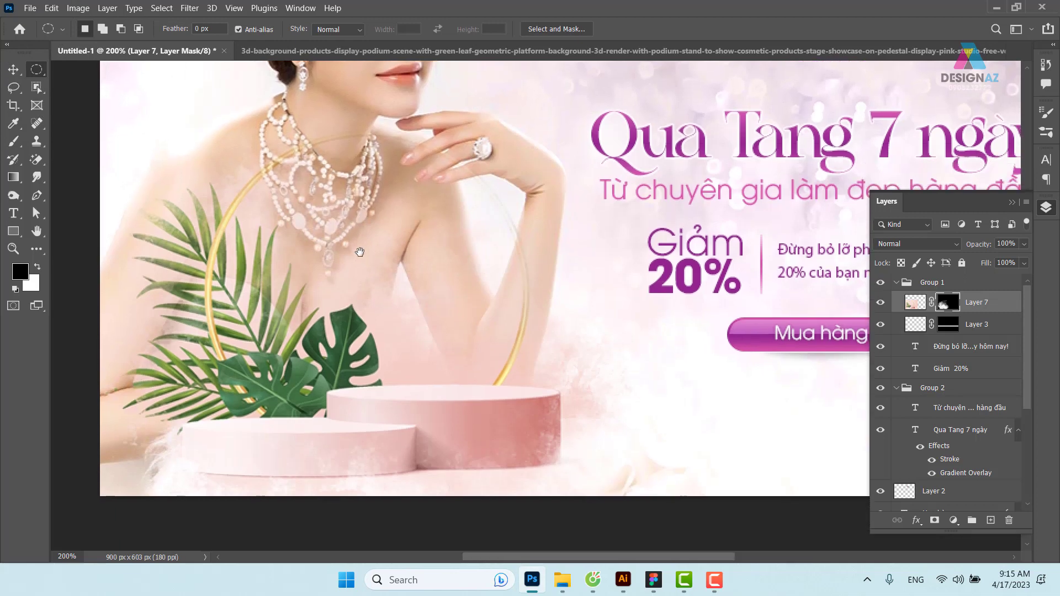
{"action": "mouse_move", "coordinate": [213, 137]}
{"action": "left_mouse_down"}
{"action": "mouse_move", "coordinate": [564, 470]}
{"action": "mouse_move", "coordinate": [554, 463]}
{"action": "left_mouse_up"}
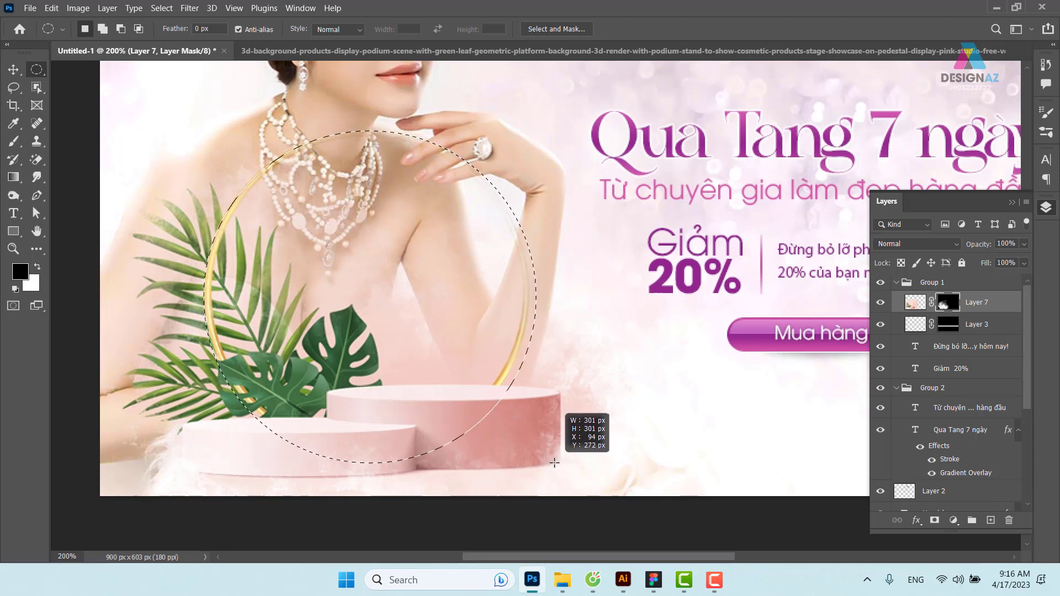
{"action": "left_click_drag", "start_coordinate": [555, 463], "coordinate": [540, 455]}
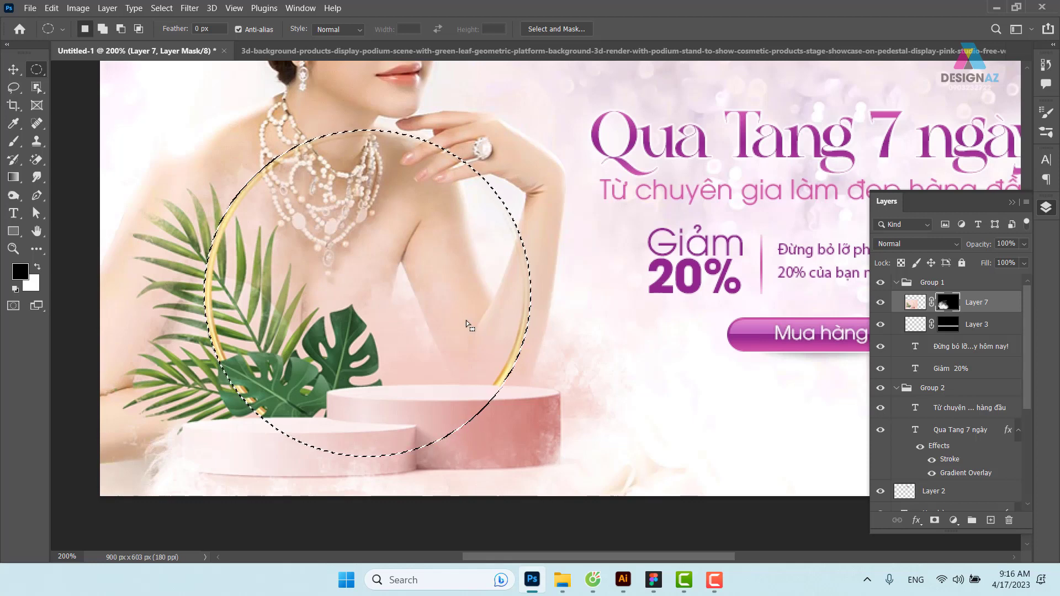
Fill Layer 7's mask inside the circle to hide the woman, leaving plain pink
{"action": "key", "text": "alt"}
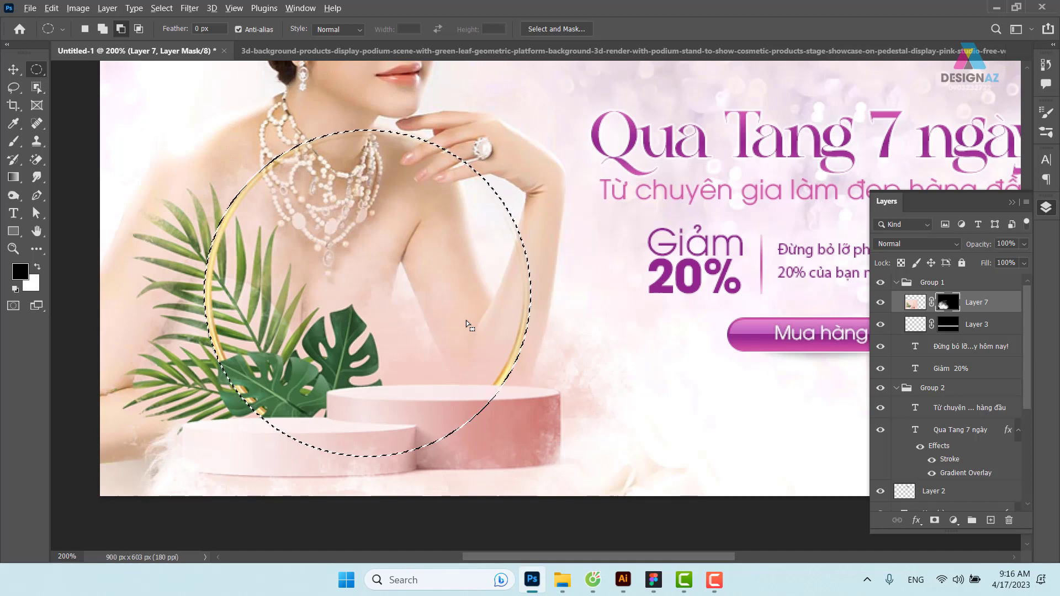
{"action": "key", "text": "ctrl+BackSpace"}
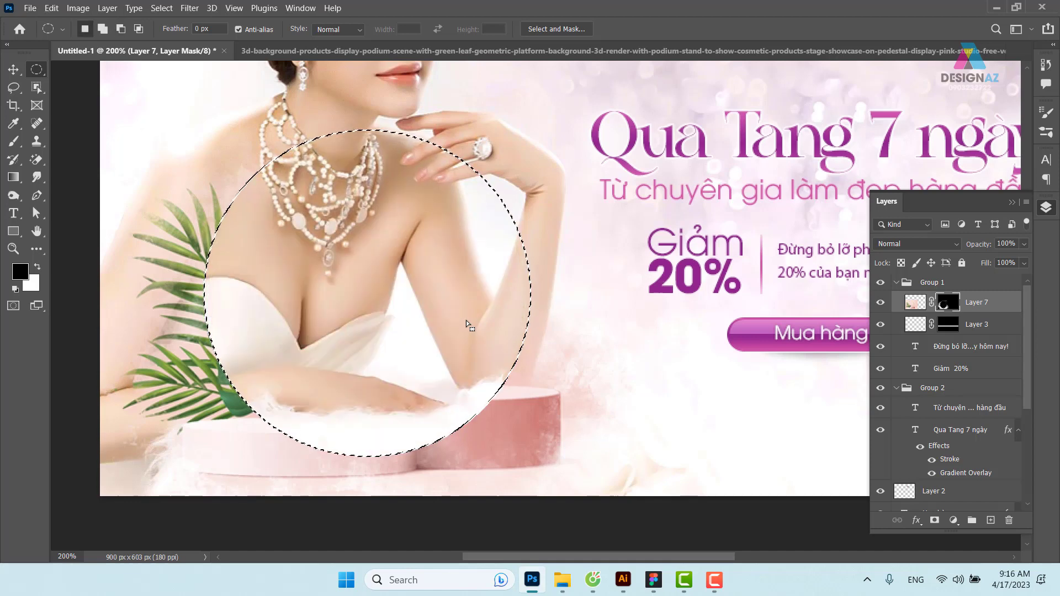
{"action": "key", "text": "alt+BackSpace"}
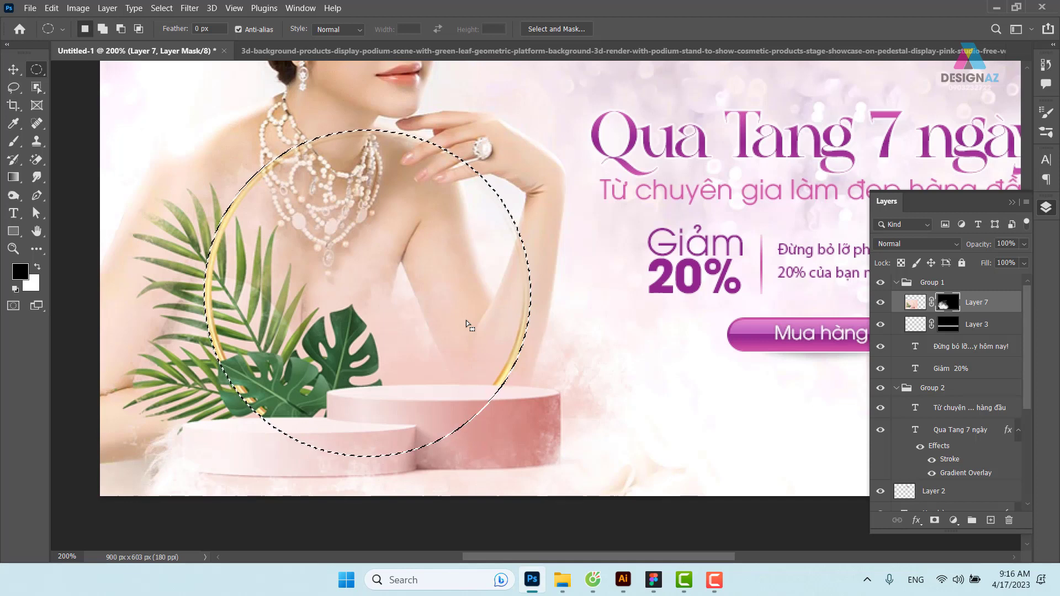
{"action": "key", "text": "ctrl+BackSpace"}
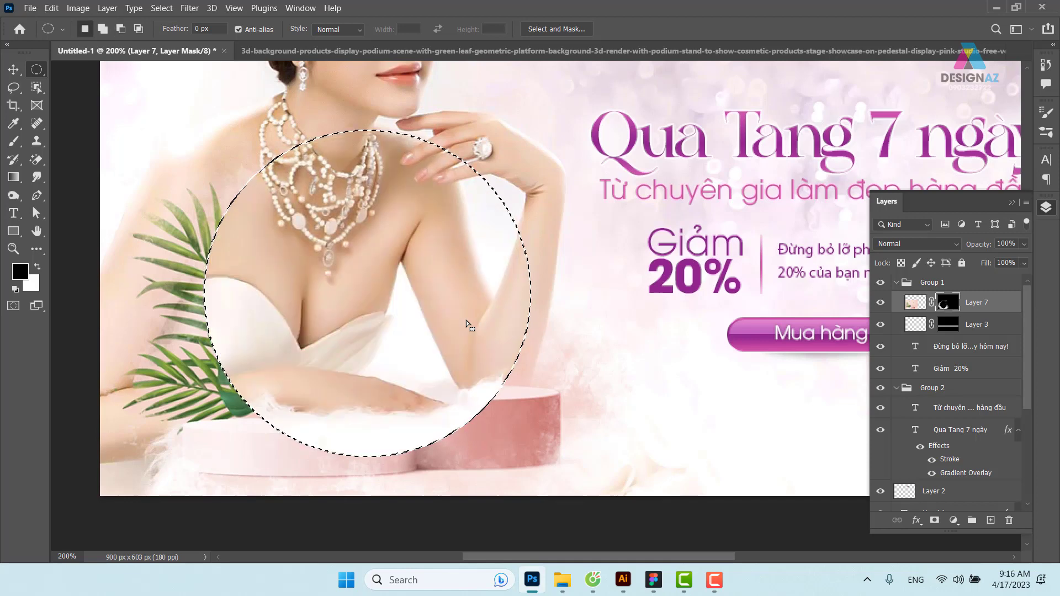
{"action": "key", "text": "alt+BackSpace"}
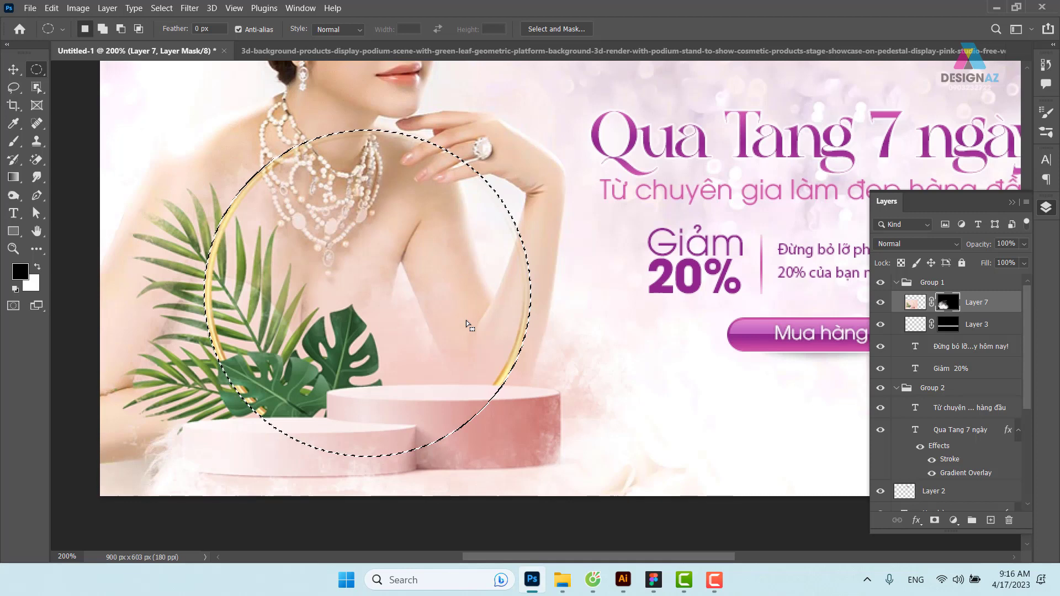
{"action": "key", "text": "alt+BackSpace"}
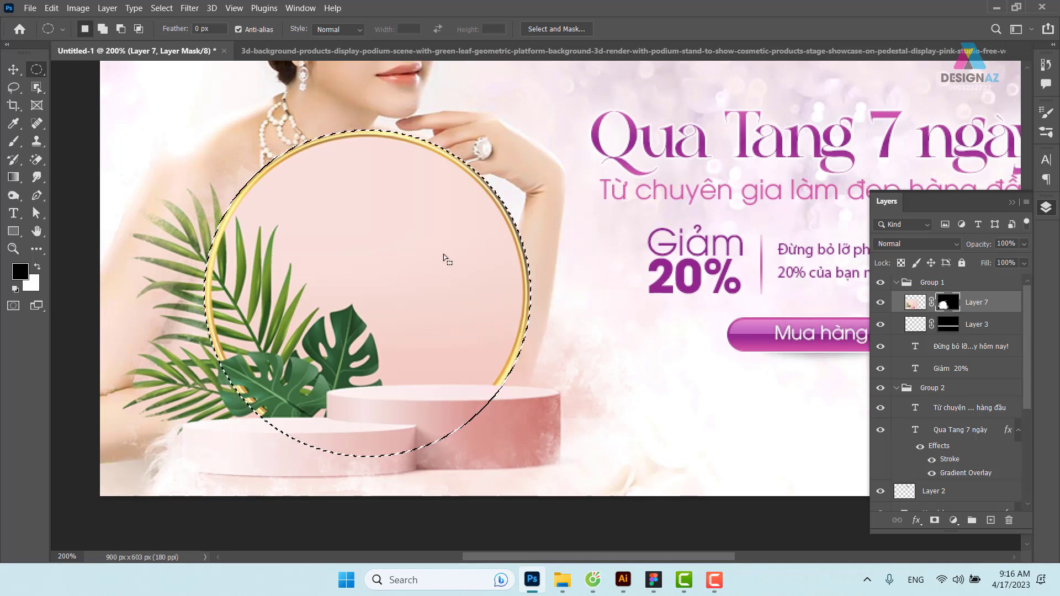
Scale the circular selection to about 96% and fill the mask to reveal the woman inside
{"action": "right_click", "coordinate": [488, 236]}
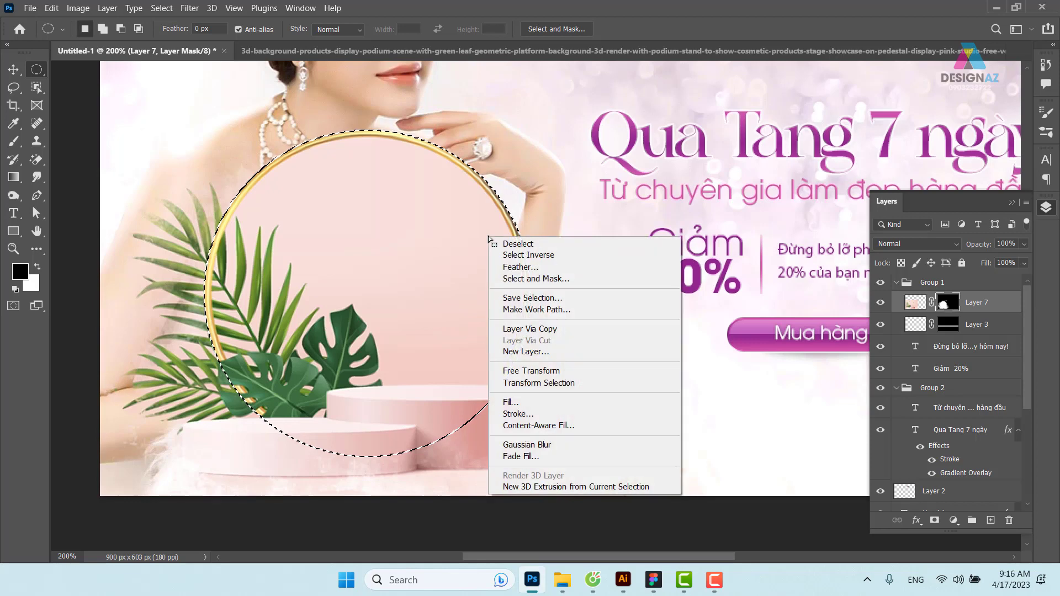
{"action": "left_click", "coordinate": [562, 383]}
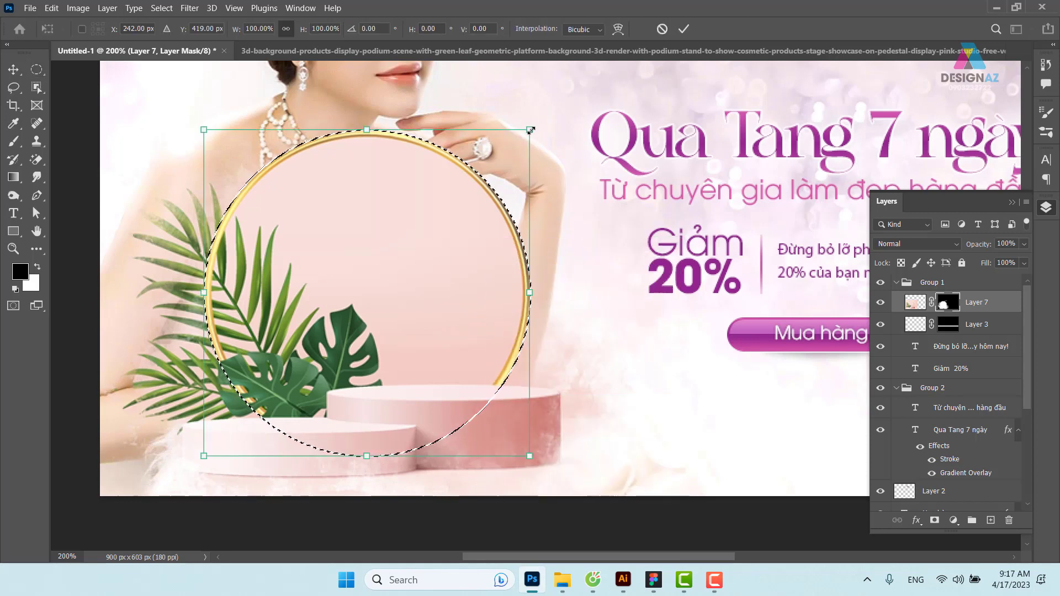
{"action": "mouse_move", "coordinate": [534, 127]}
{"action": "left_mouse_down"}
{"action": "mouse_move", "coordinate": [519, 132]}
{"action": "mouse_move", "coordinate": [529, 133]}
{"action": "left_mouse_up"}
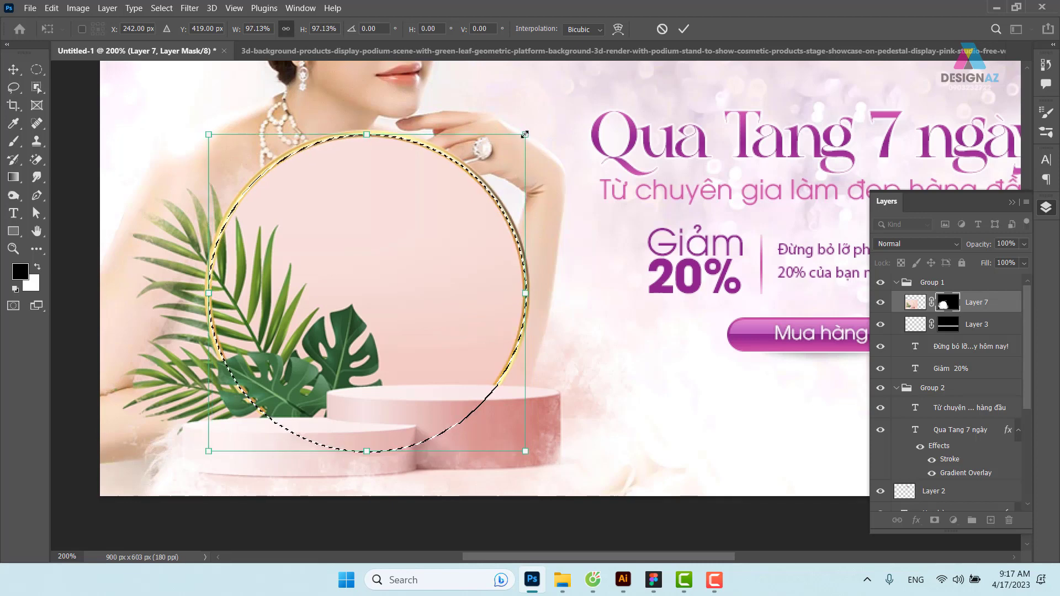
{"action": "left_click_drag", "start_coordinate": [525, 134], "coordinate": [523, 135]}
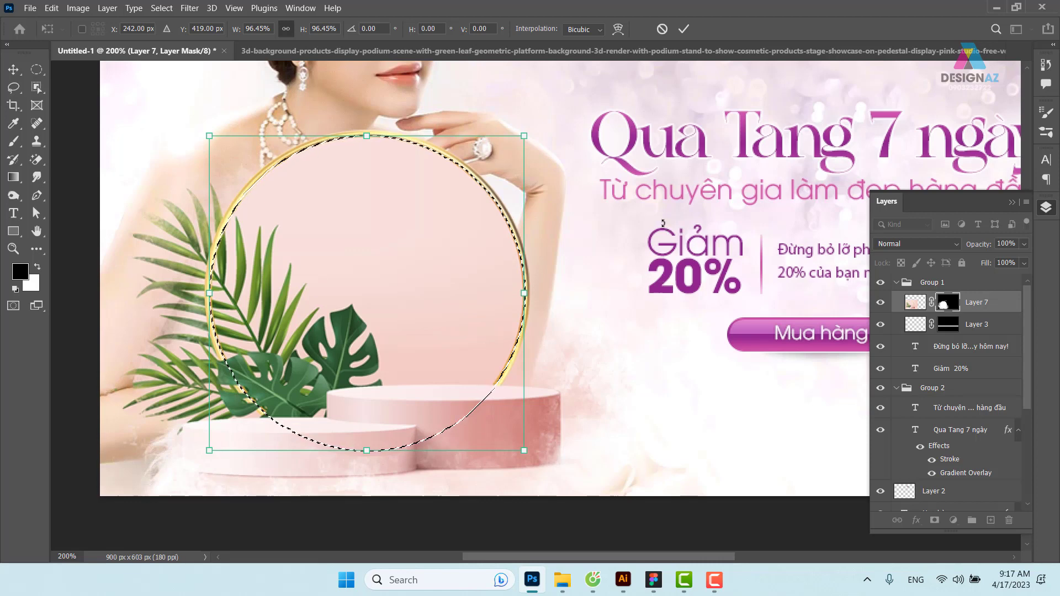
{"action": "key", "text": "Return"}
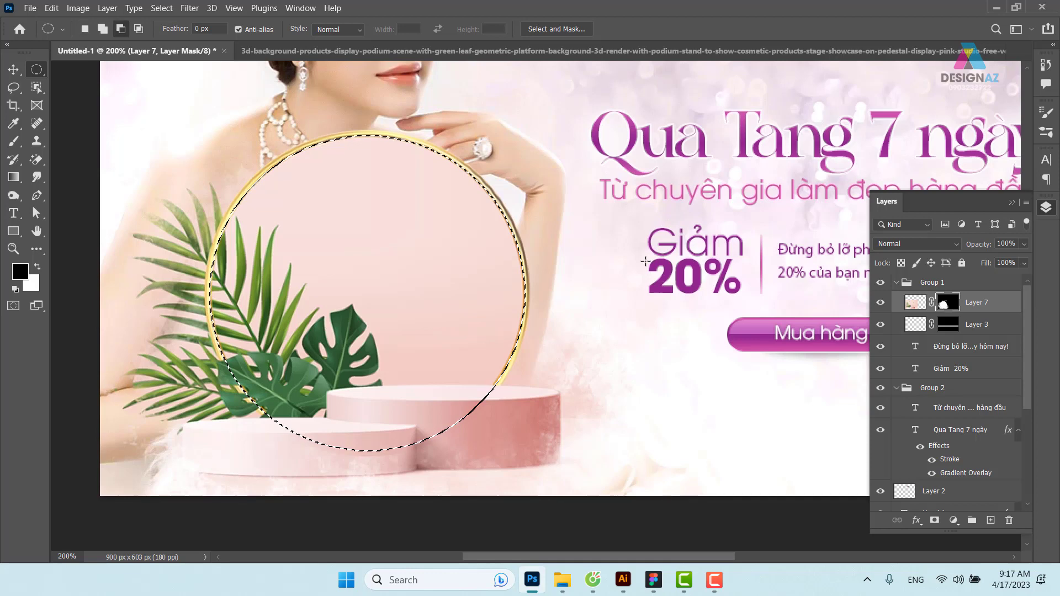
{"action": "key", "text": "alt+BackSpace"}
Deselect the circle and paint white on the mask to restore the leaves at the ring's lower left
{"action": "key", "text": "v"}
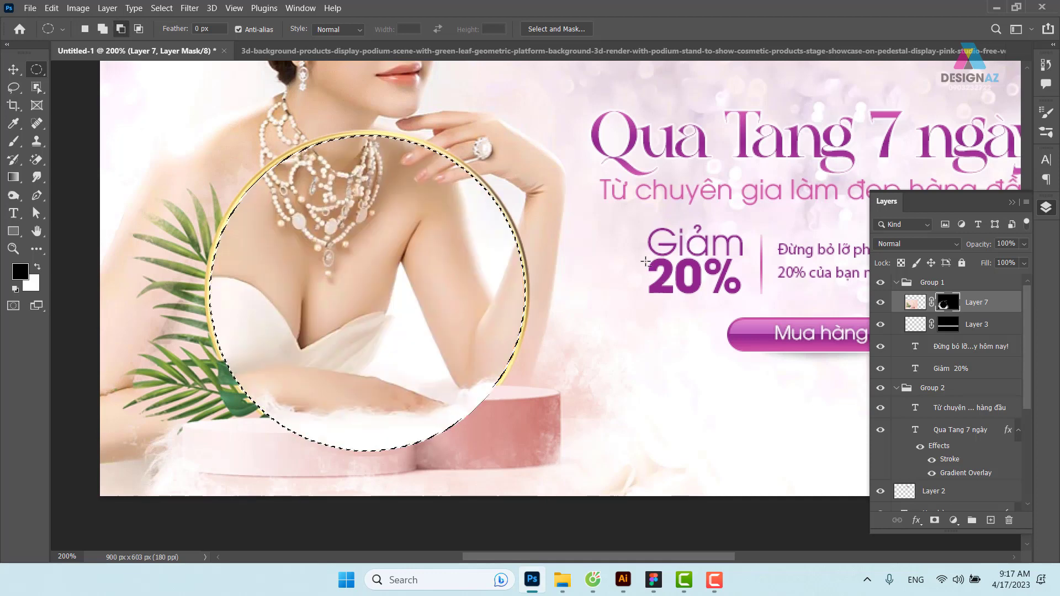
{"action": "key", "text": "ctrl+d"}
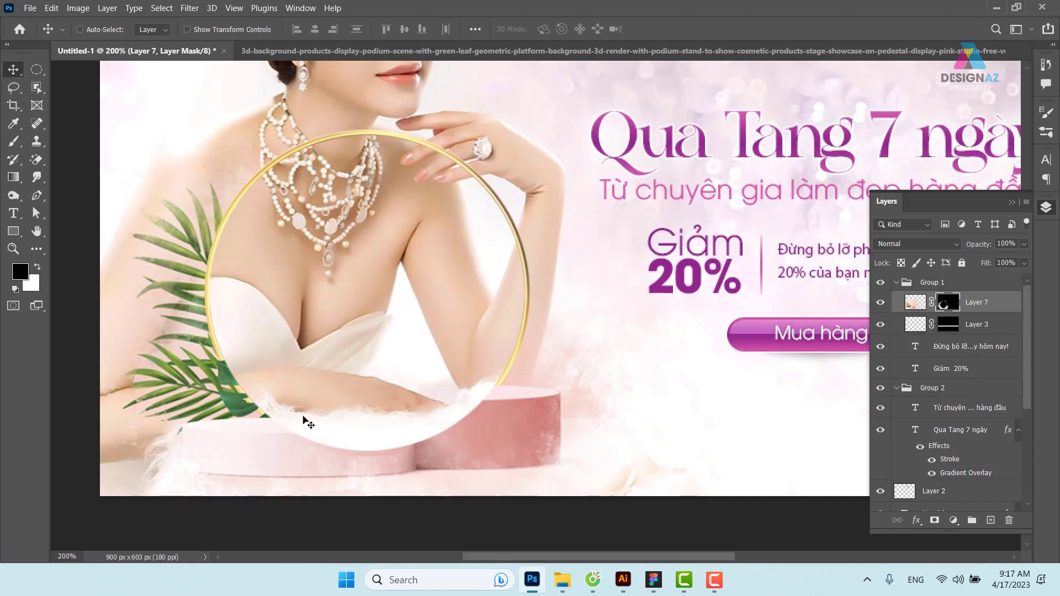
{"action": "key", "text": "b"}
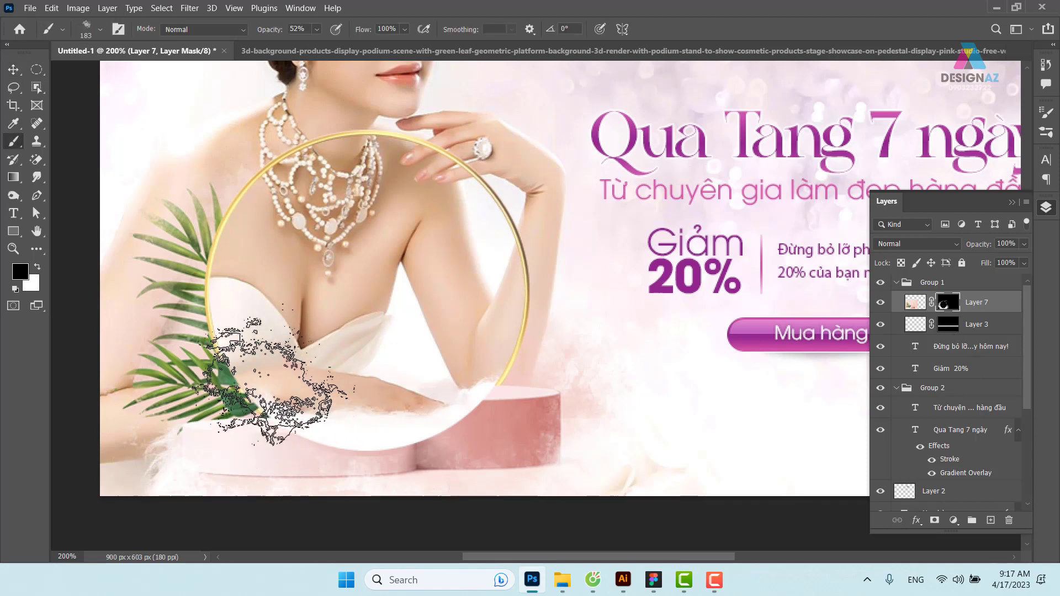
{"action": "key", "text": "x"}
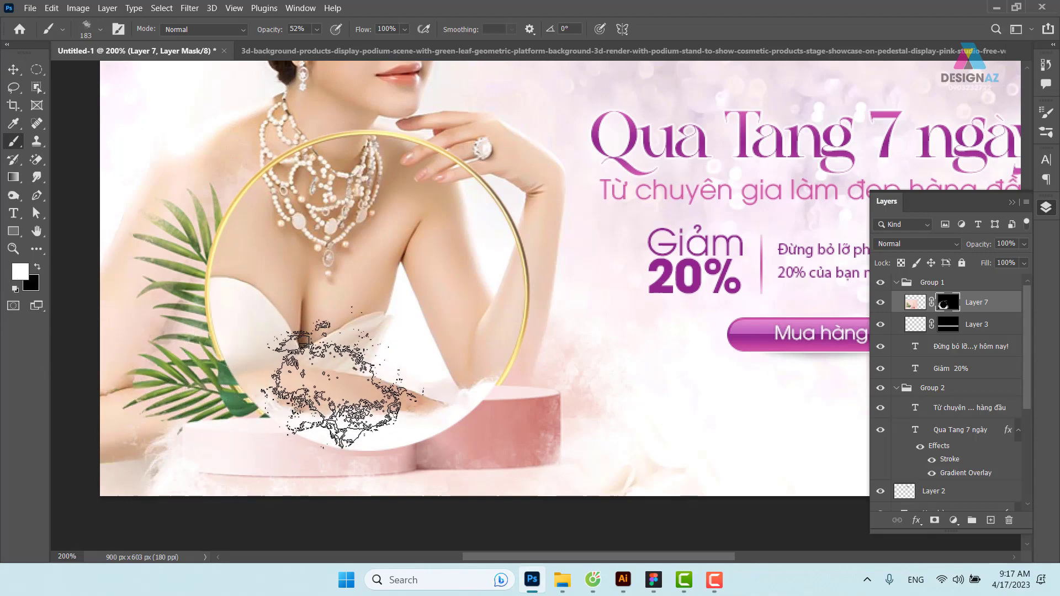
{"action": "mouse_move", "coordinate": [347, 374]}
{"action": "left_mouse_down"}
{"action": "mouse_move", "coordinate": [210, 349]}
{"action": "mouse_move", "coordinate": [222, 263]}
{"action": "left_mouse_up"}
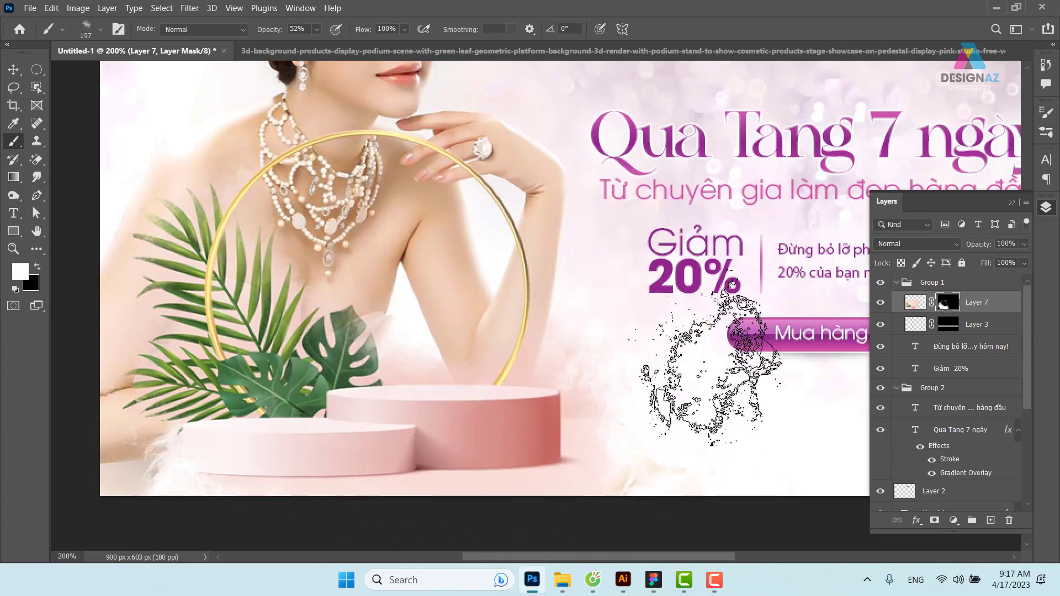
Zoom in to 500% and pan onto the woman's hand and ring
{"action": "key", "text": "ctrl+plus"}
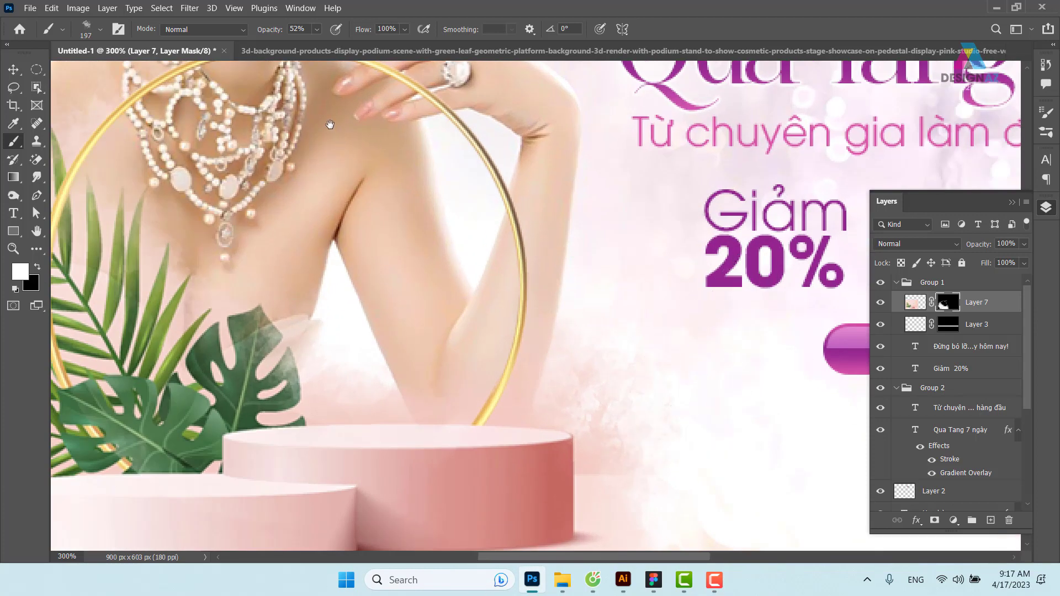
{"action": "left_click_drag", "start_coordinate": [330, 124], "coordinate": [305, 315]}
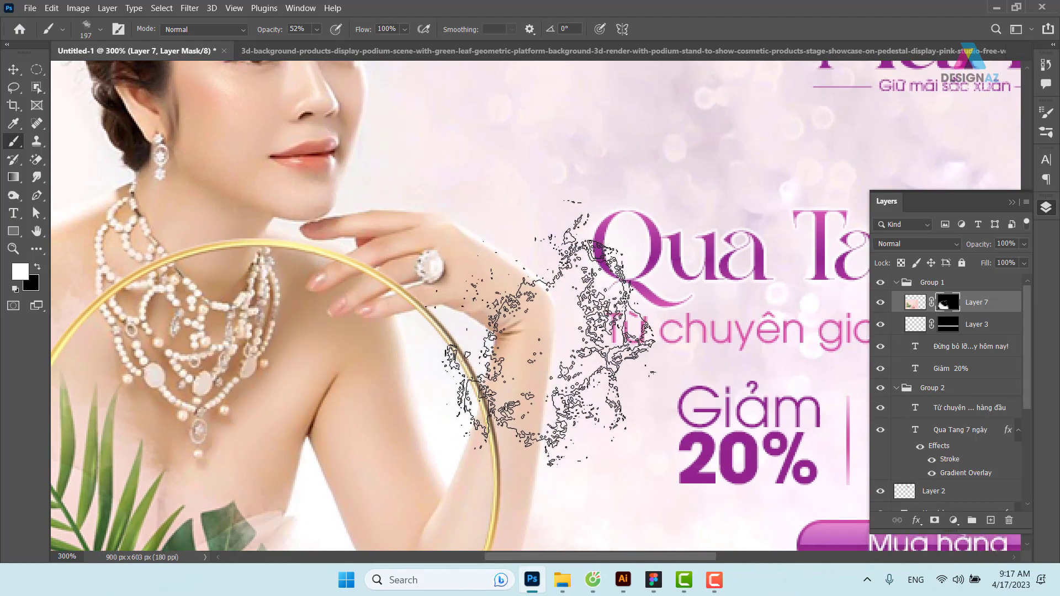
{"action": "key", "text": "ctrl+plus"}
{"action": "key", "text": "ctrl+plus"}
{"action": "left_click_drag", "start_coordinate": [246, 319], "coordinate": [339, 347]}
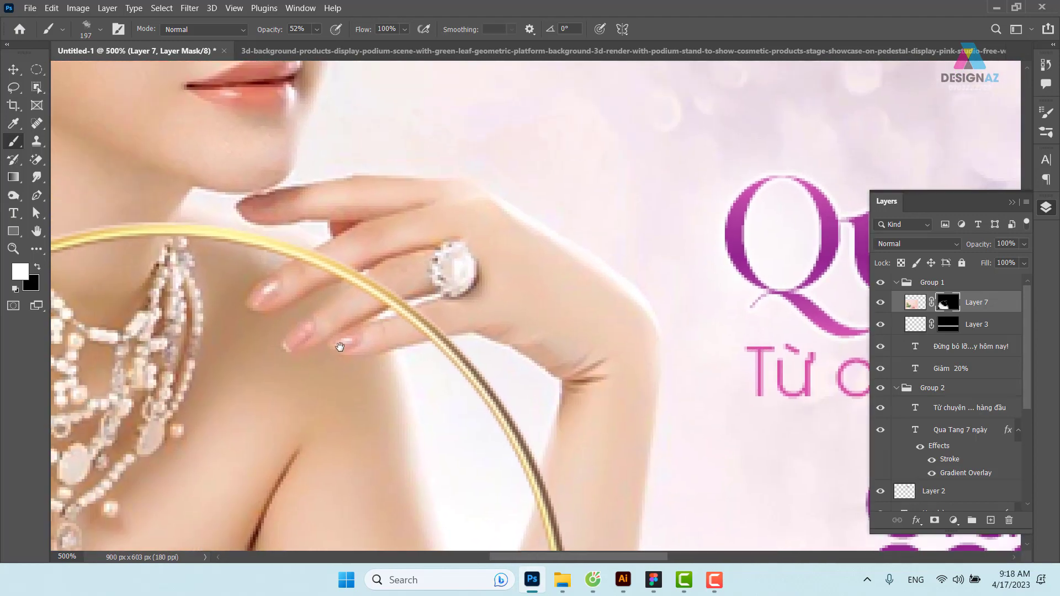
Trace an outline around the fingers with the Pen tool and load it as a selection
{"action": "key", "text": "p"}
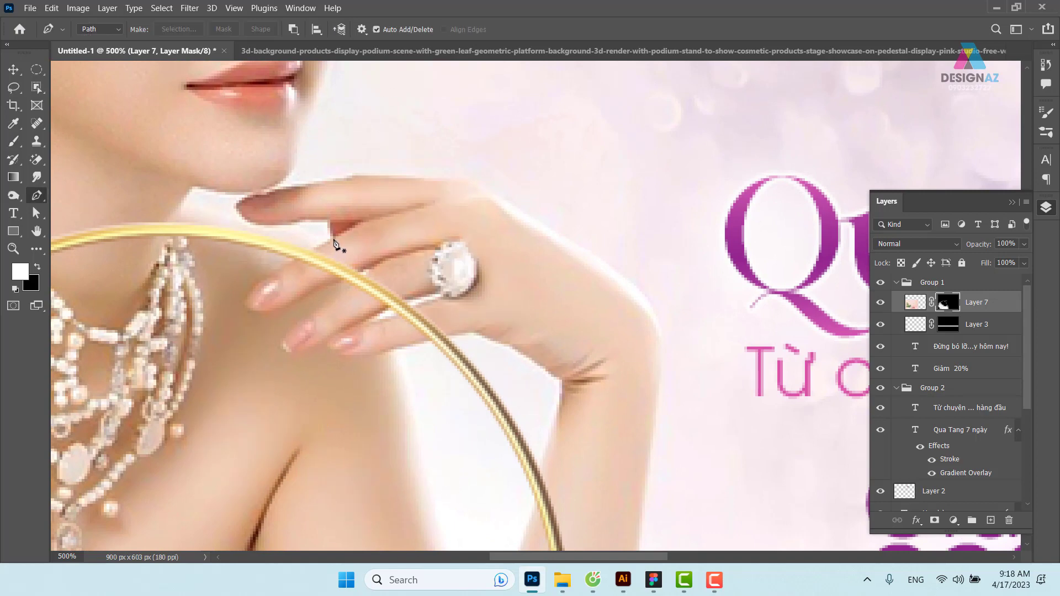
{"action": "left_click", "coordinate": [333, 239]}
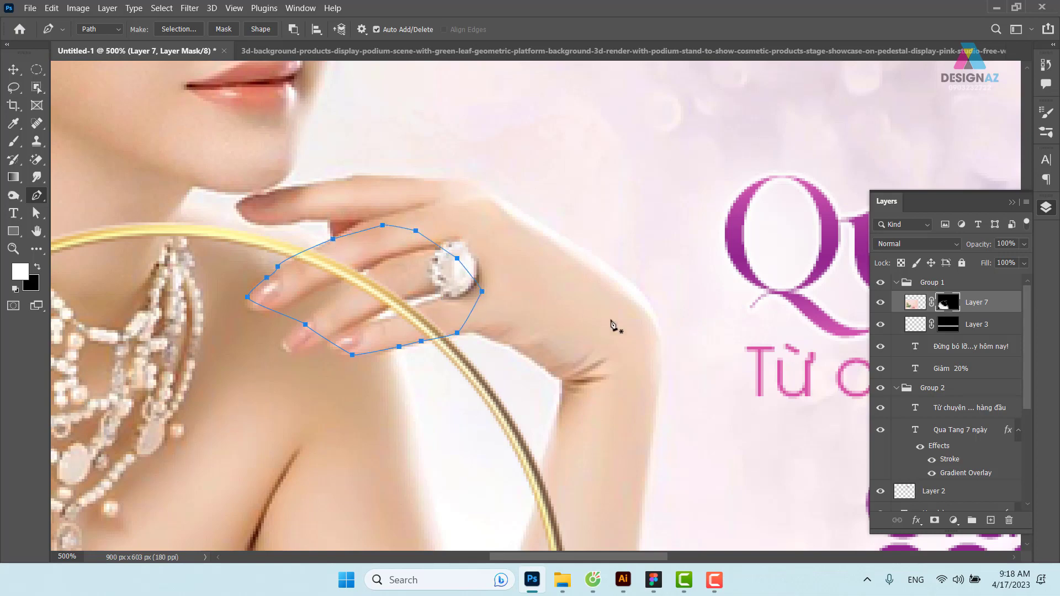
{"action": "key", "text": "ctrl+Return"}
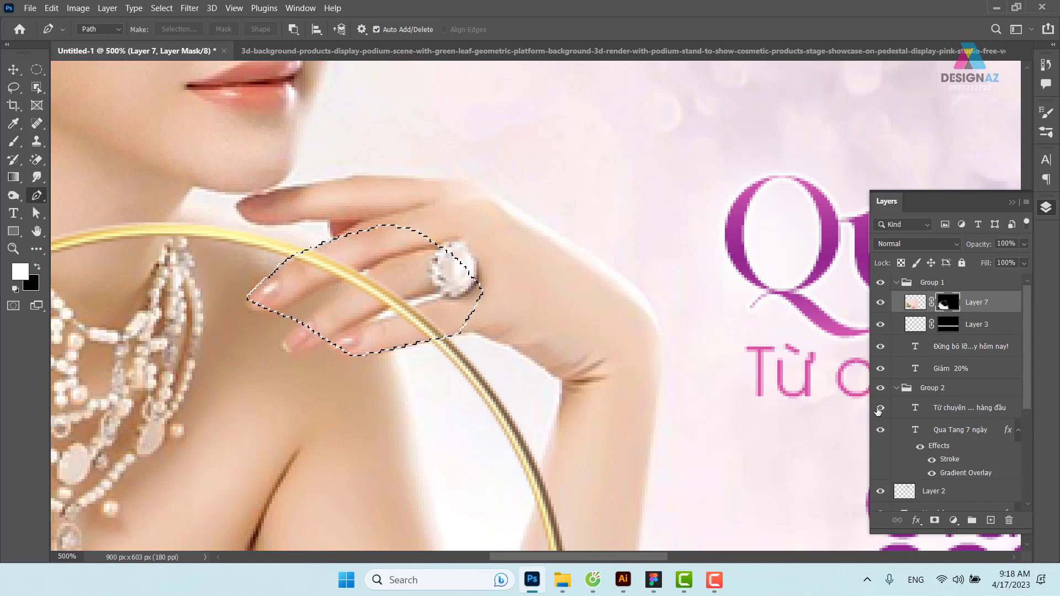
Test inverting and filling the mask around the fingers, then undo to restore the hoop
{"action": "key", "text": "ctrl+shift+i"}
{"action": "key", "text": "ctrl+BackSpace"}
{"action": "key", "text": "ctrl+z"}
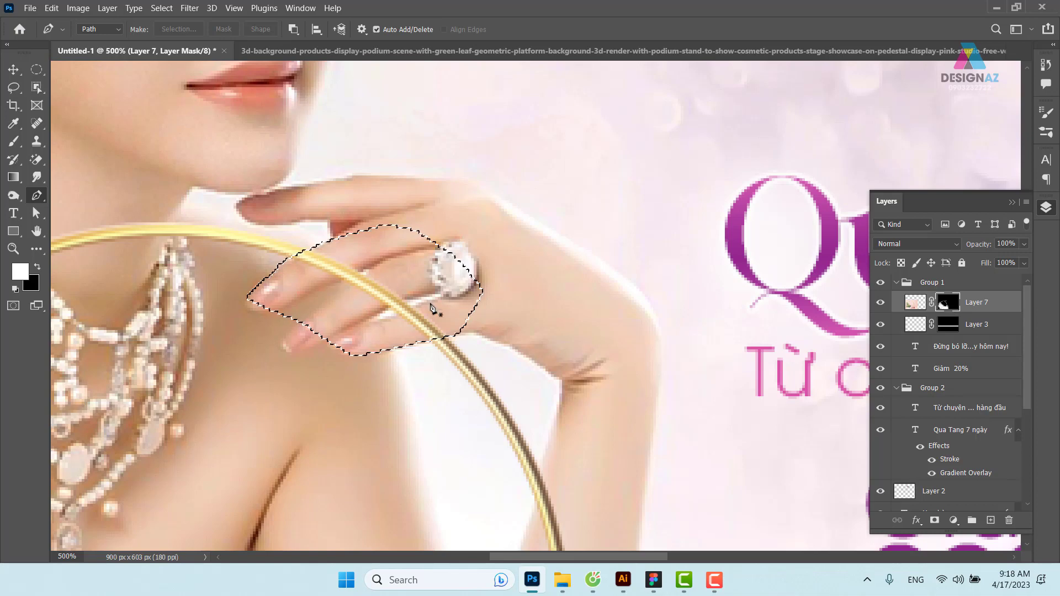
{"action": "key", "text": "super+space"}
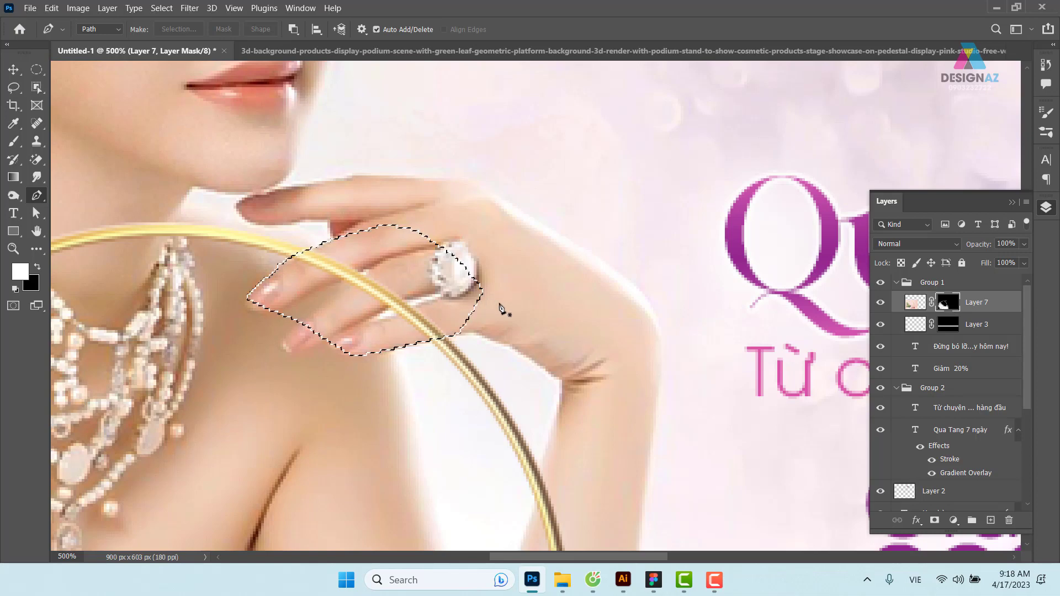
{"action": "key", "text": "ctrl+z"}
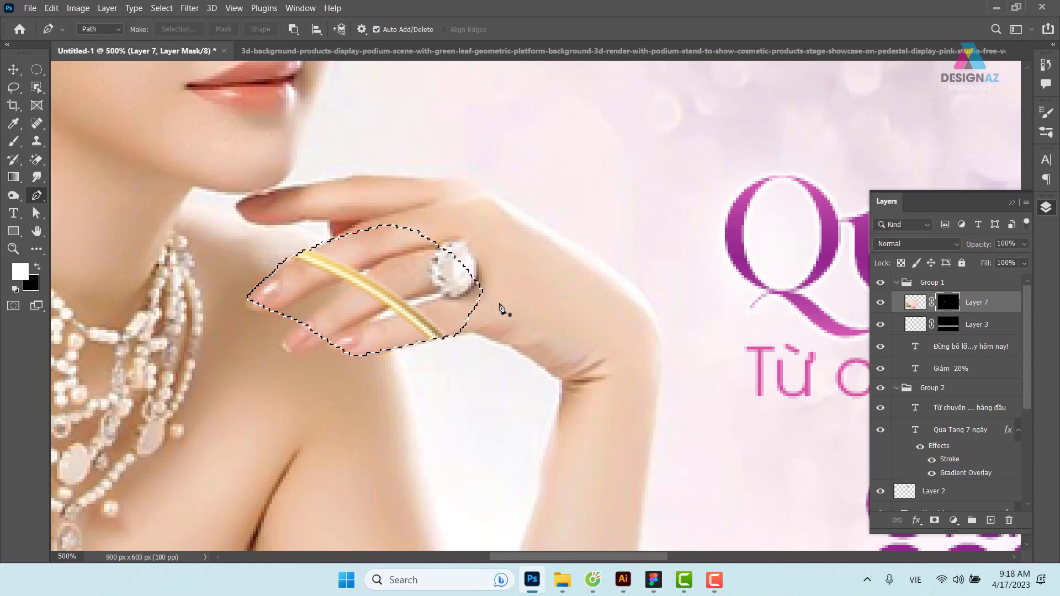
{"action": "key", "text": "ctrl+shift+z"}
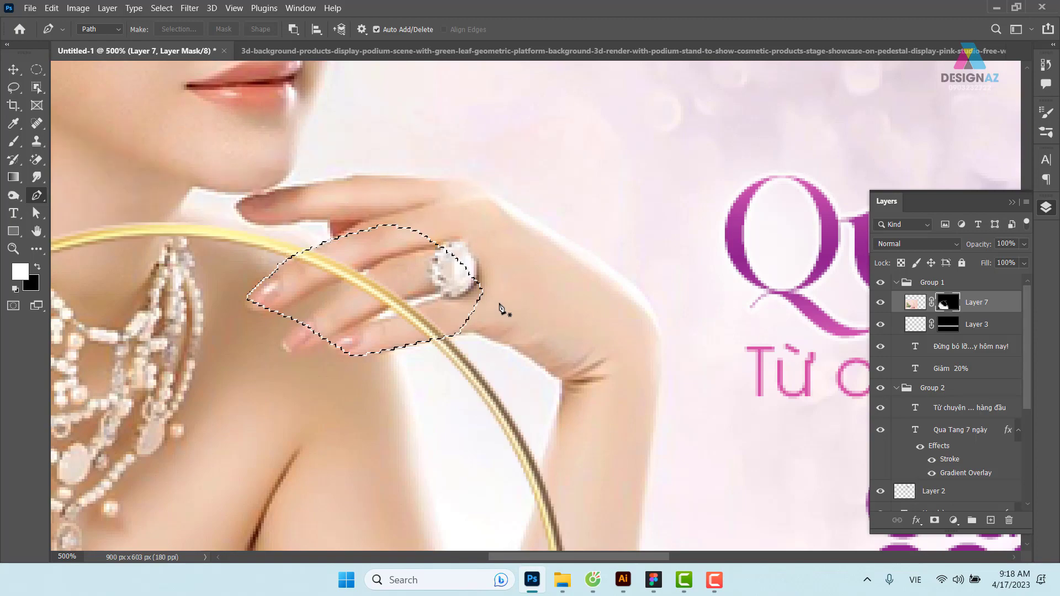
{"action": "scroll", "coordinate": [502, 308], "scroll_direction": "down", "scroll_amount": 4}
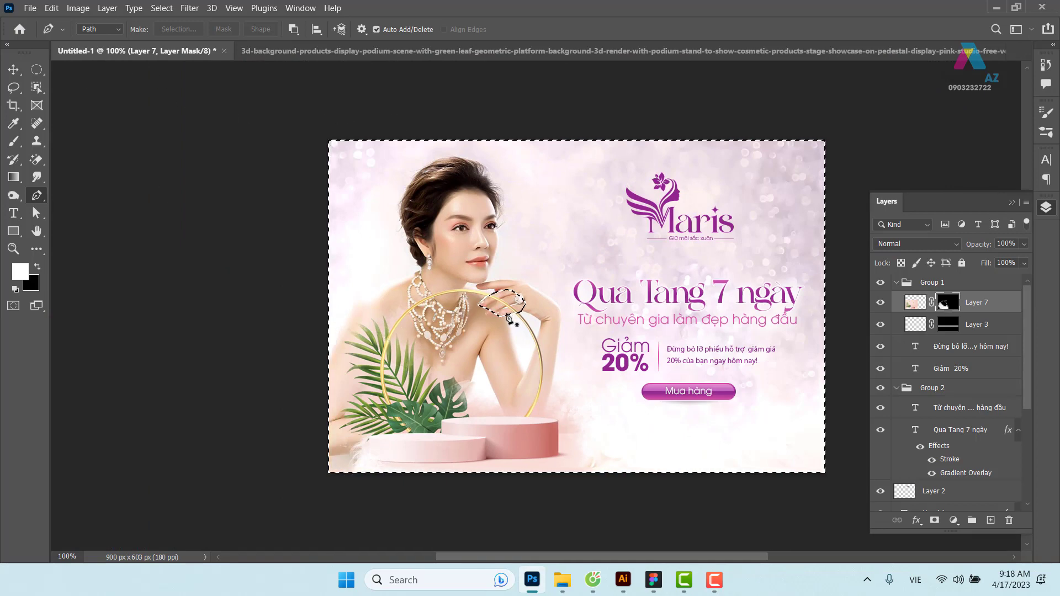
Undo back to the work path, toggle the outline visibility, and zoom onto the hand and ring
{"action": "key", "text": "ctrl+z"}
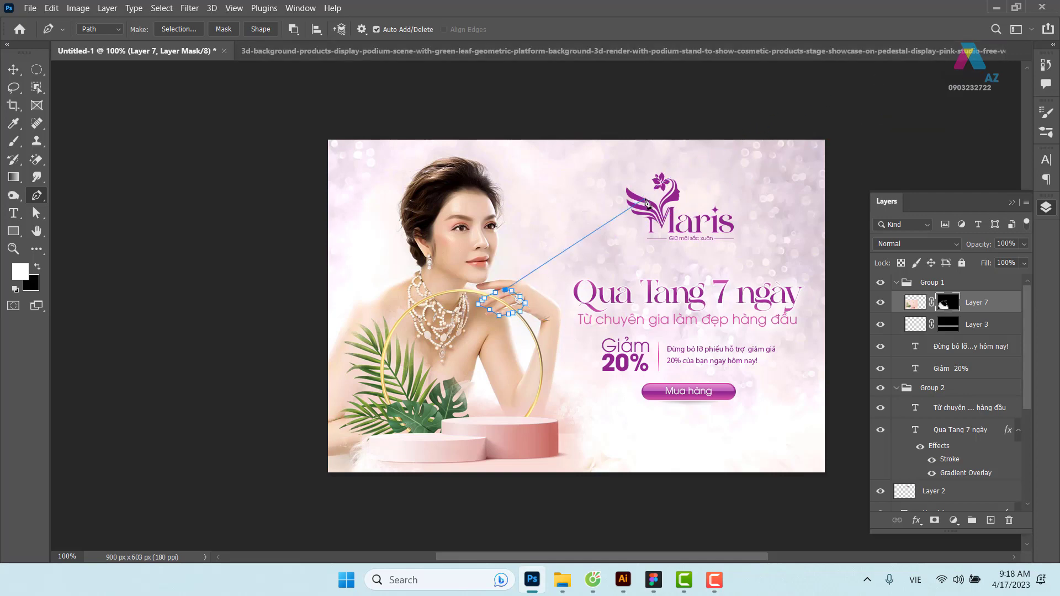
{"action": "left_click", "coordinate": [14, 69]}
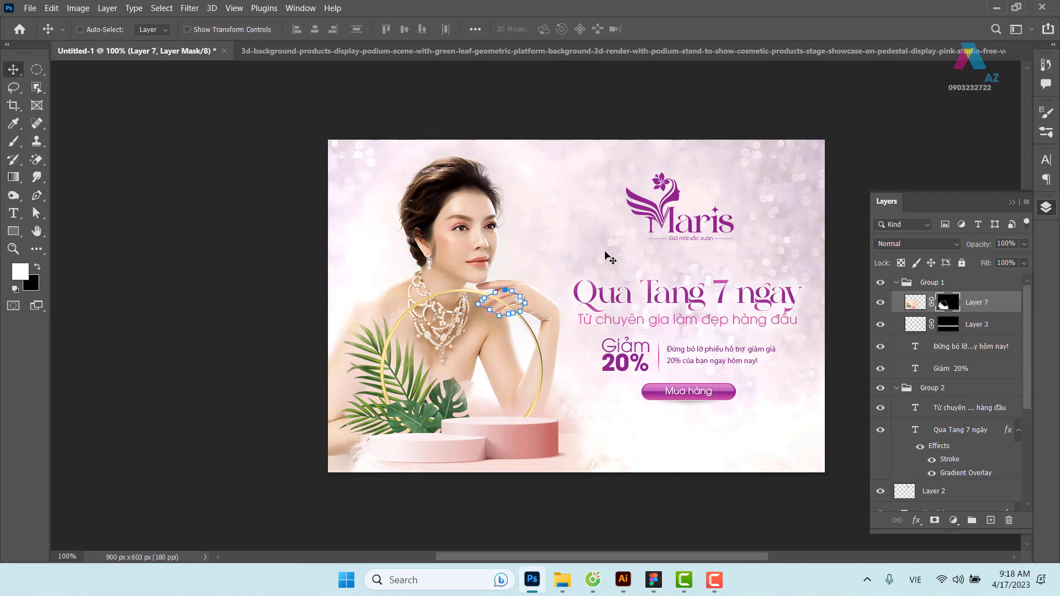
{"action": "key", "text": "ctrl"}
{"action": "key", "text": "ctrl+h"}
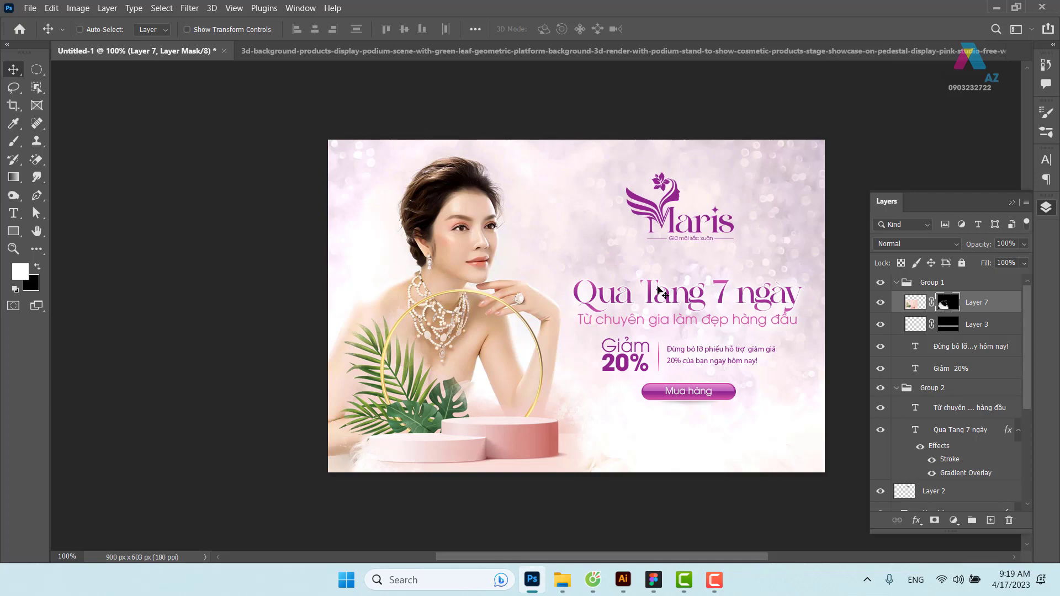
{"action": "key", "text": "ctrl+h"}
{"action": "key", "text": "ctrl+plus"}
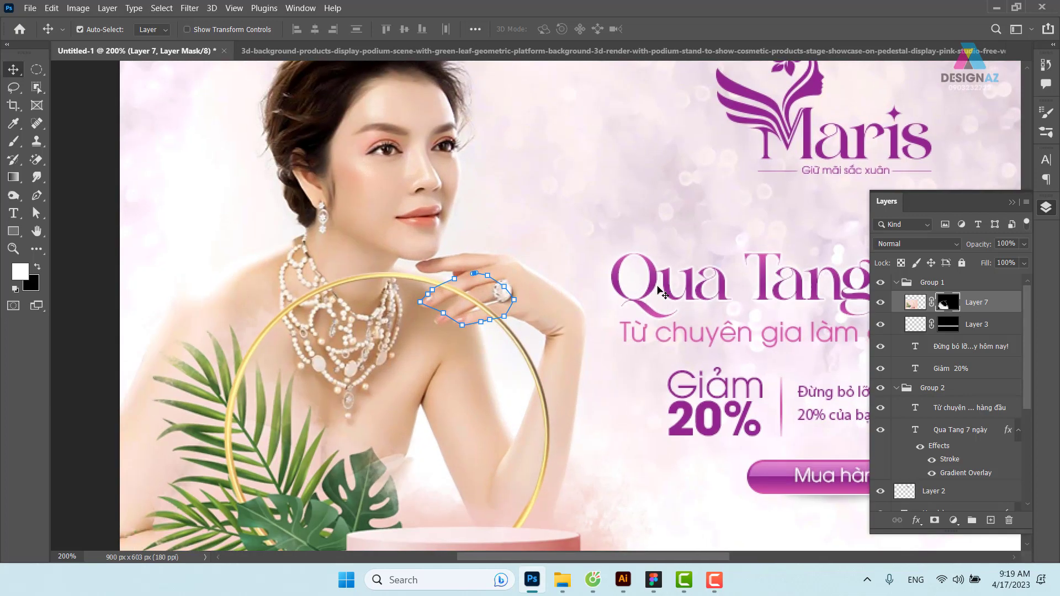
{"action": "left_click_drag", "start_coordinate": [567, 283], "coordinate": [612, 388]}
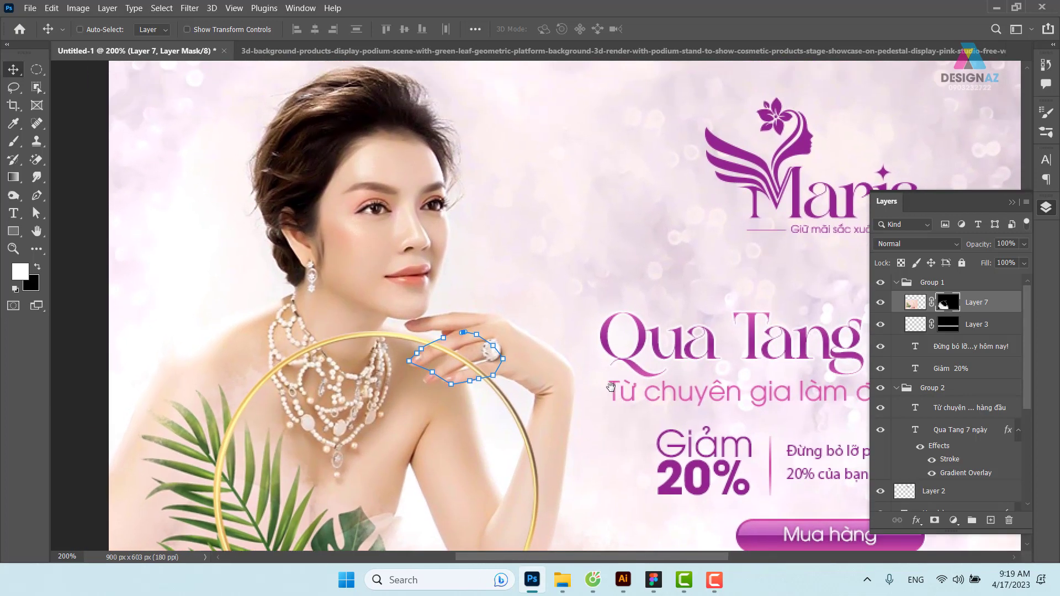
Set Pen Path Operations to Combine Shapes and load the finger outline as one selection
{"action": "key", "text": "p"}
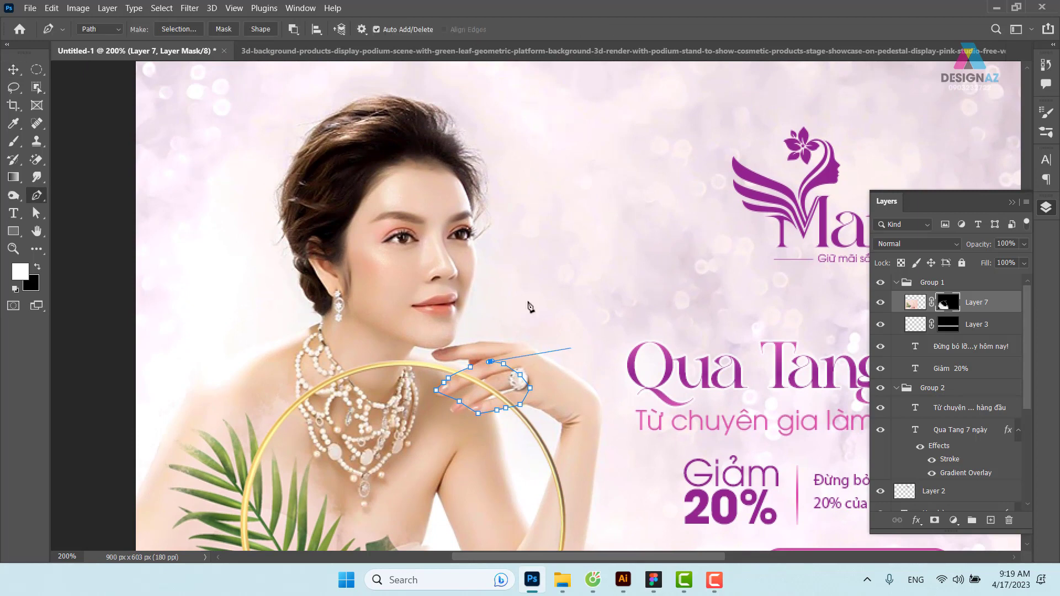
{"action": "left_click", "coordinate": [293, 30]}
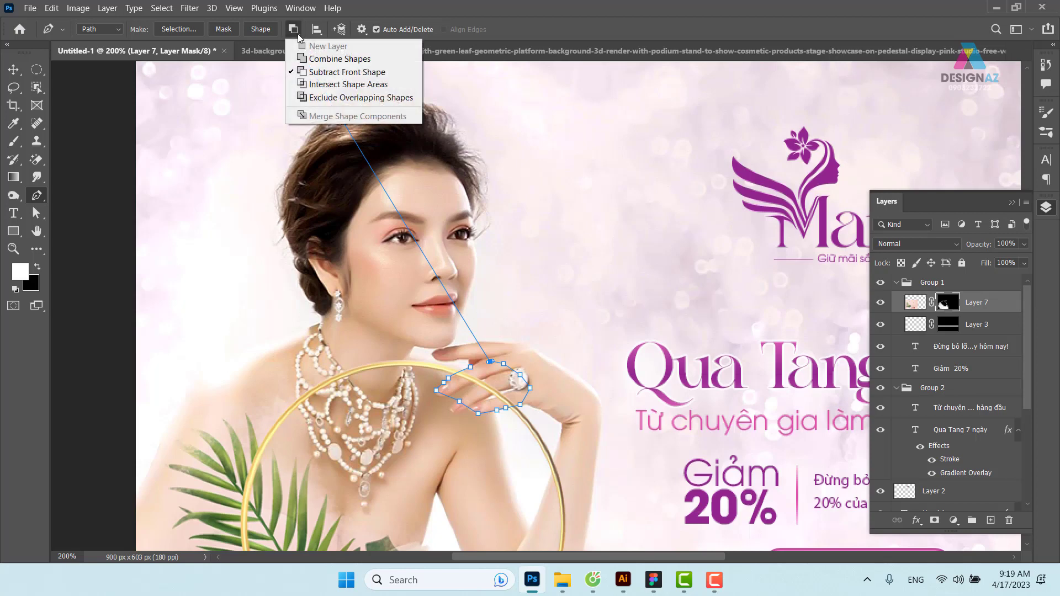
{"action": "left_click", "coordinate": [321, 60]}
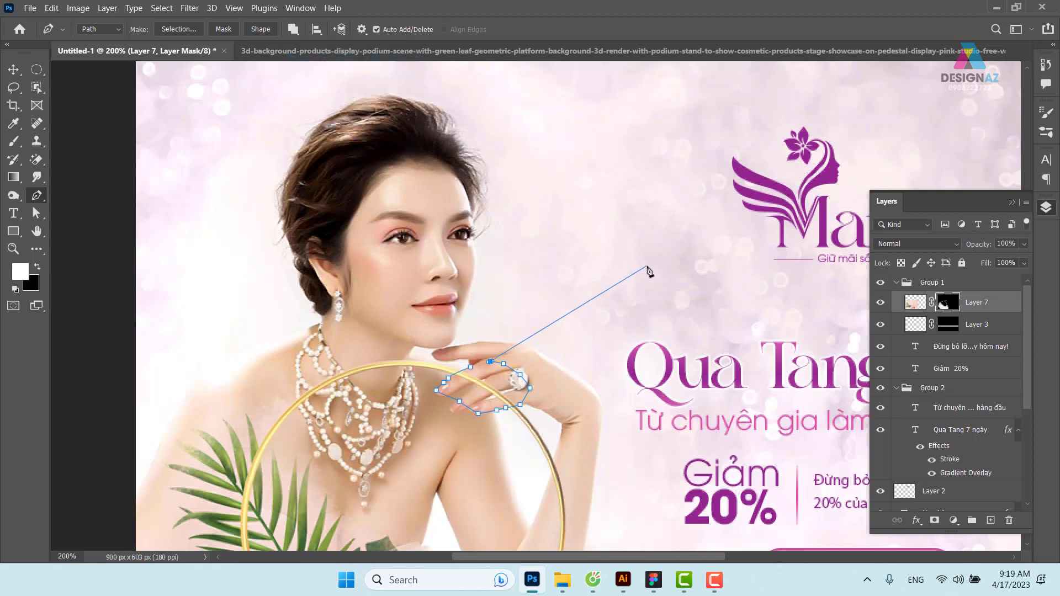
{"action": "key", "text": "ctrl+Return"}
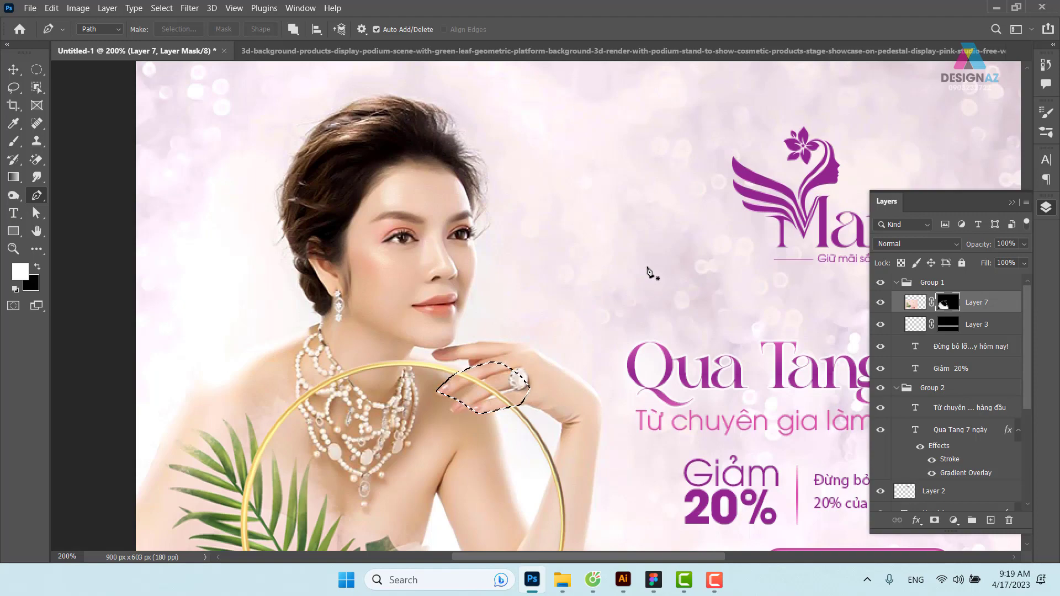
{"action": "key", "text": "ctrl+minus"}
{"action": "key", "text": "ctrl+plus"}
{"action": "key", "text": "ctrl+plus"}
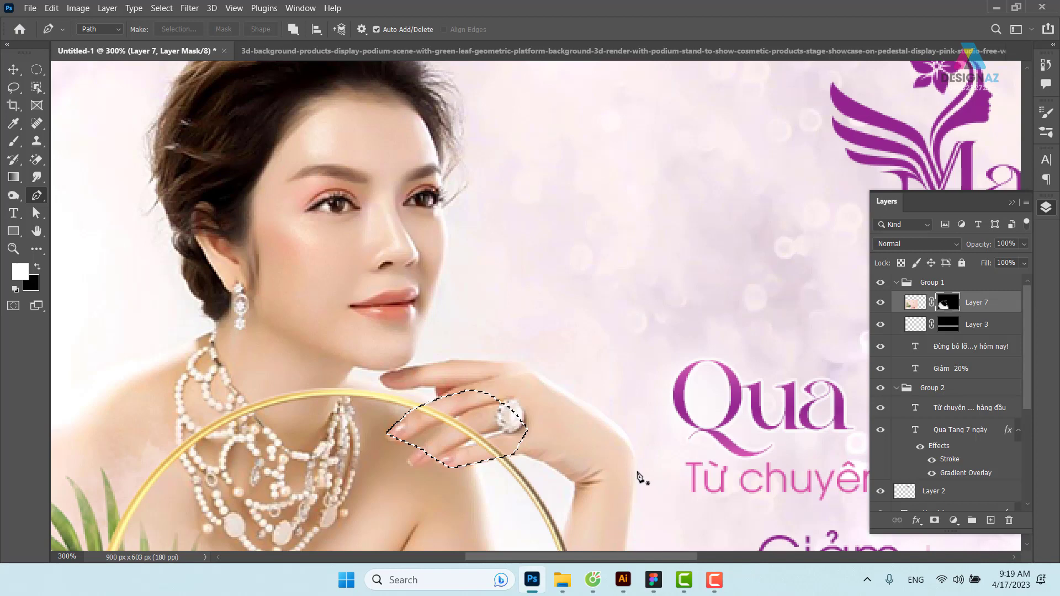
Clear the hand selection and zoom in closely on the ring
{"action": "key", "text": "v"}
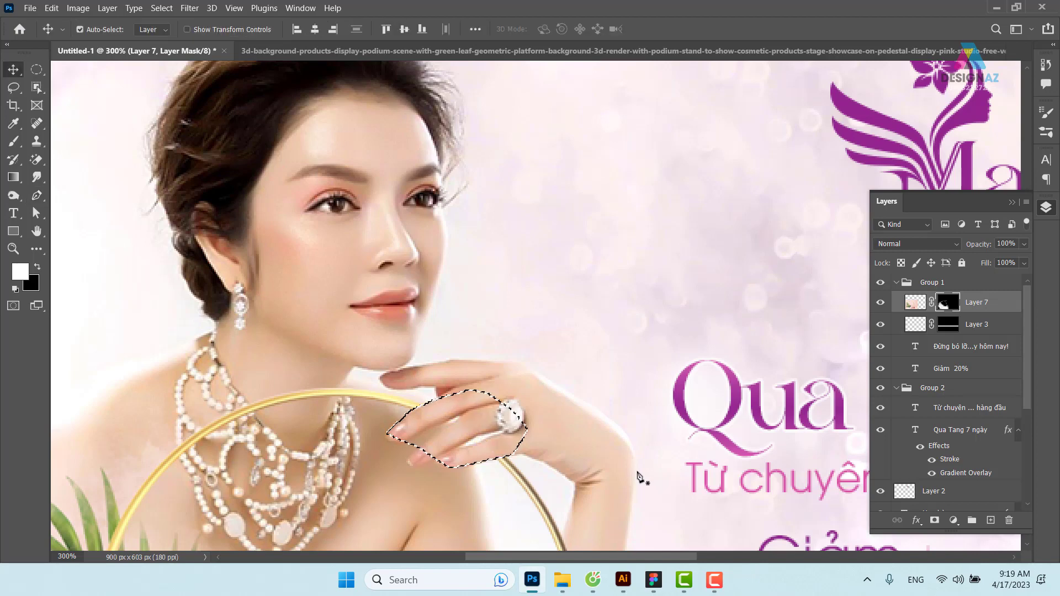
{"action": "key", "text": "ctrl+d"}
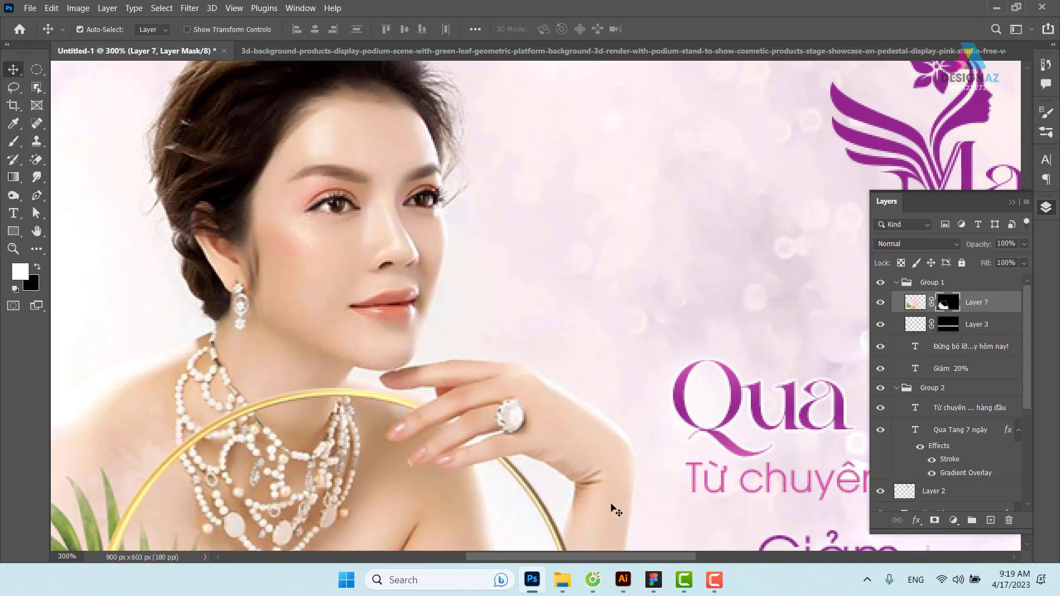
{"action": "key", "text": "ctrl+plus"}
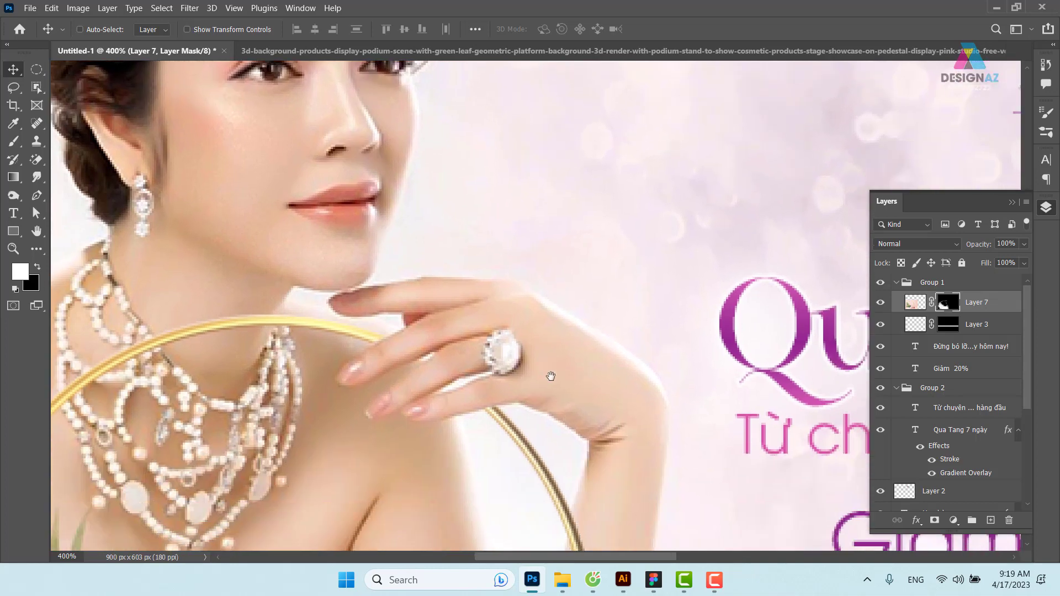
{"action": "key", "text": "ctrl+plus"}
{"action": "key", "text": "ctrl+plus"}
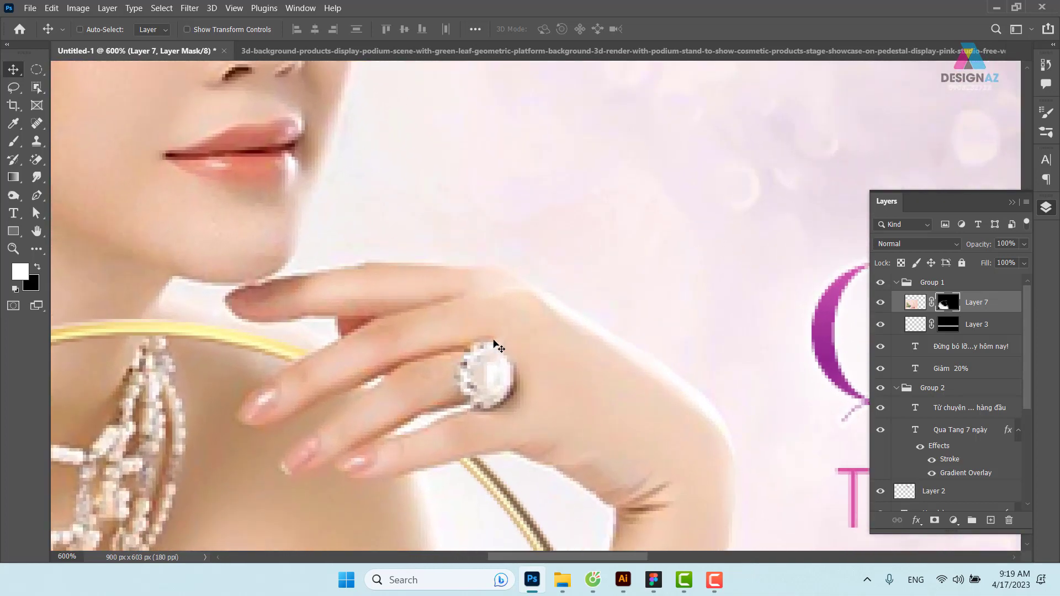
Choose the soft round brush preset and shrink it to a tiny size
{"action": "key", "text": "b"}
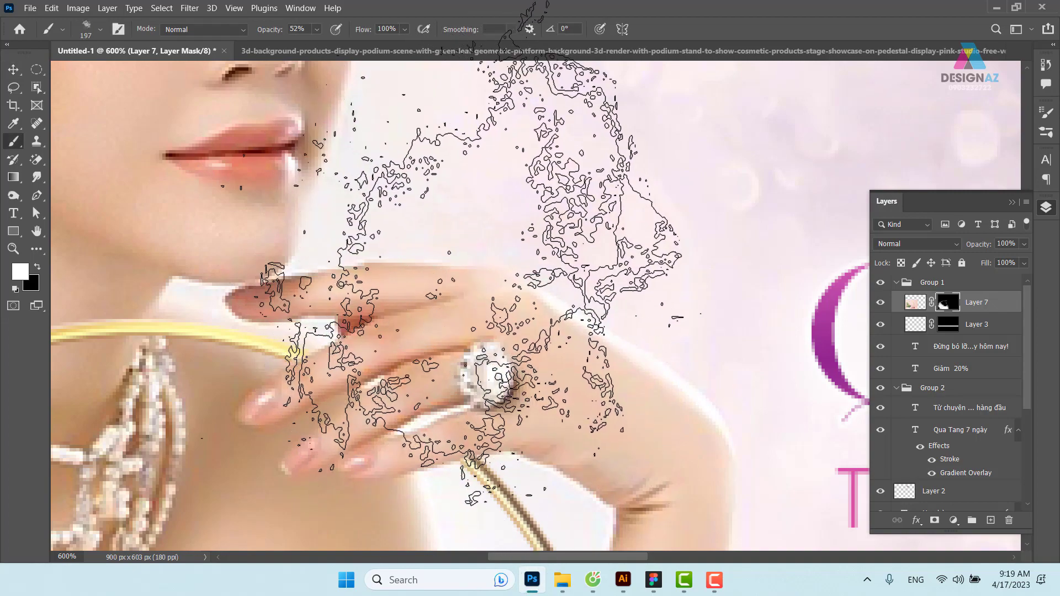
{"action": "left_click", "coordinate": [100, 30]}
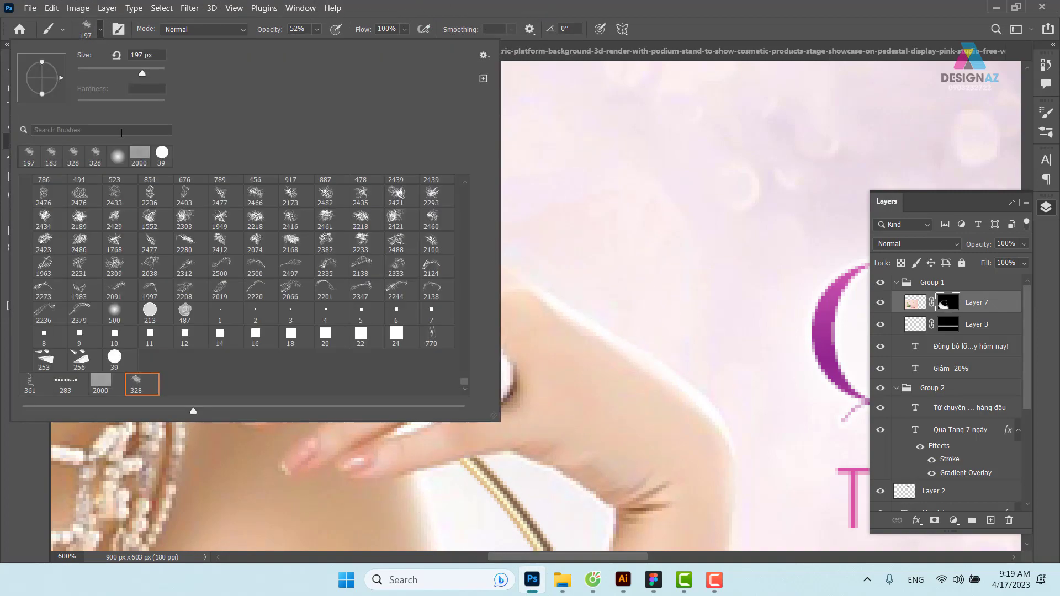
{"action": "left_click", "coordinate": [118, 157]}
{"action": "right_click", "coordinate": [634, 279], "text": "alt"}
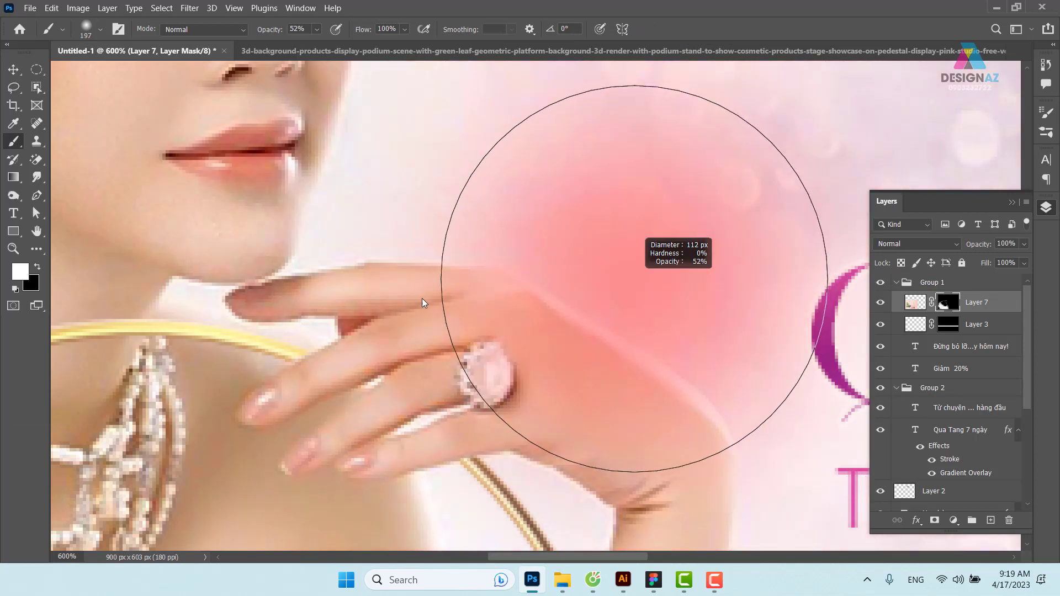
{"action": "right_click", "coordinate": [549, 311], "text": "alt"}
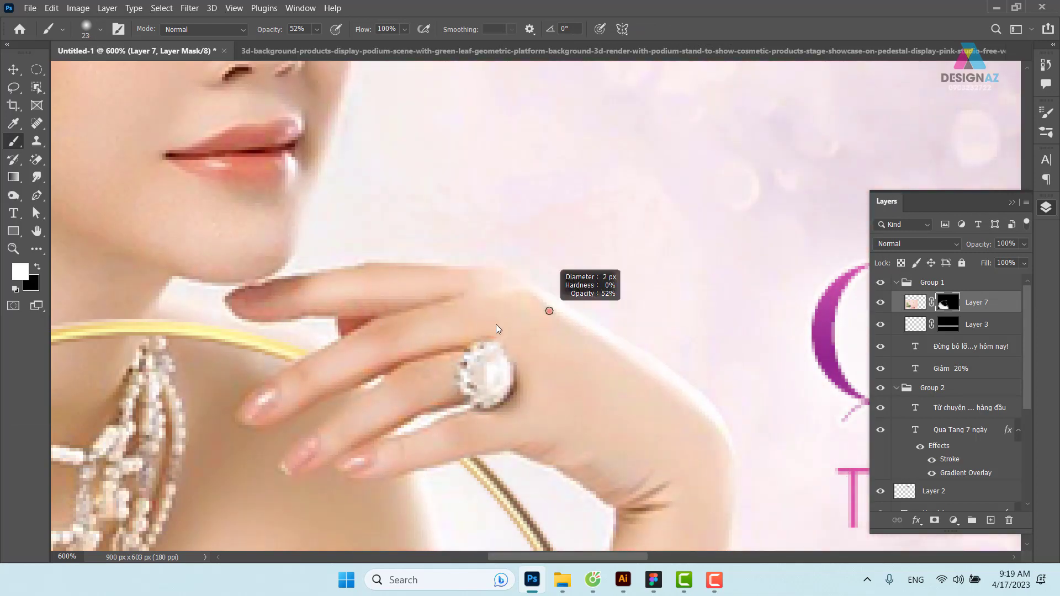
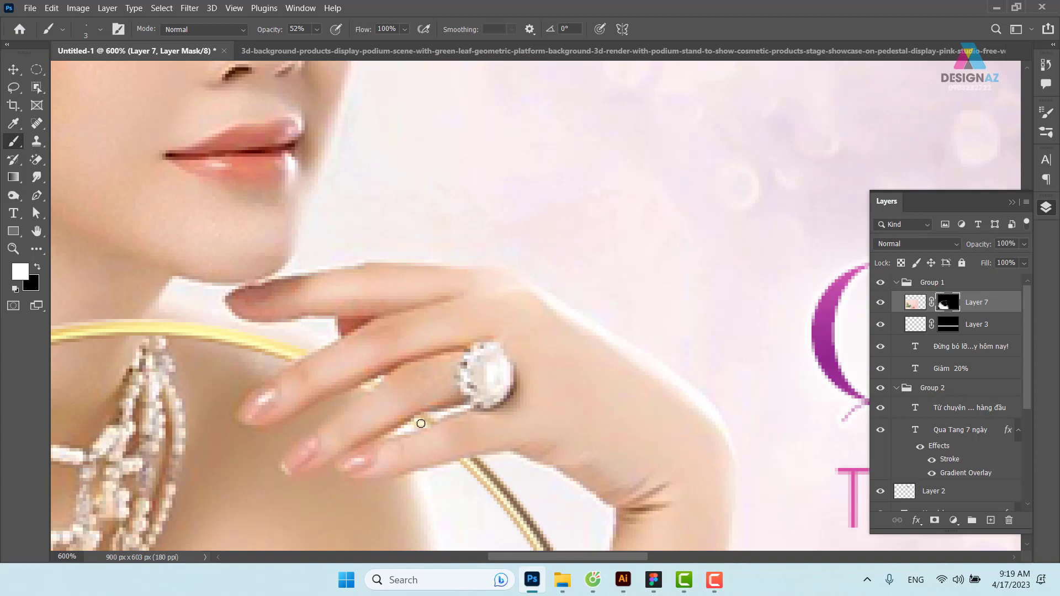
Move Layer 7 below Layer 3 in Group 1 and fit the banner in view
{"action": "key", "text": "ctrl+minus"}
{"action": "key", "text": "ctrl+minus"}
{"action": "key", "text": "ctrl+minus"}
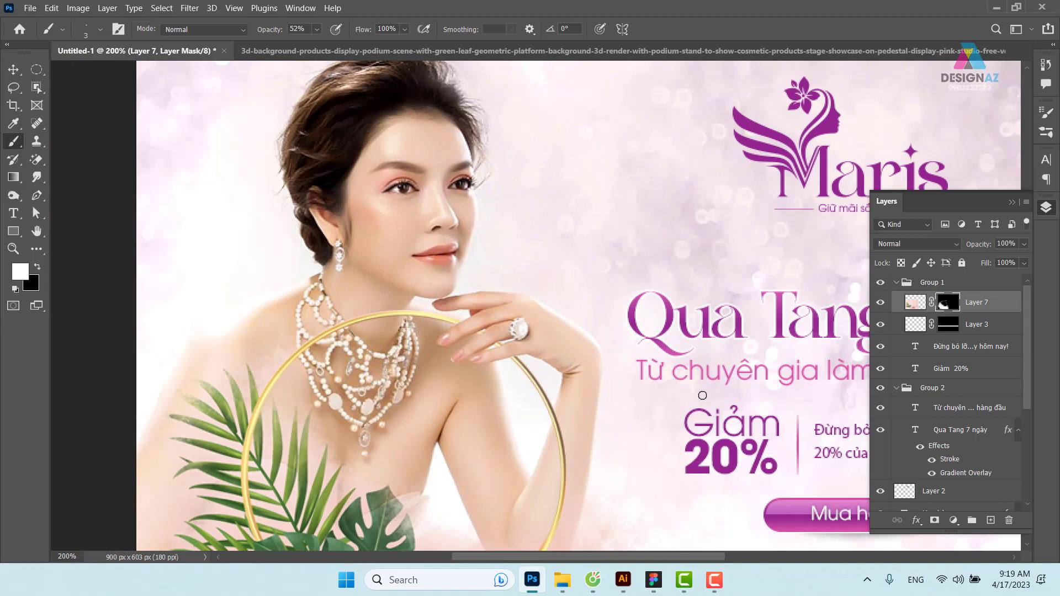
{"action": "key", "text": "ctrl+bracketleft"}
{"action": "key", "text": "ctrl+2"}
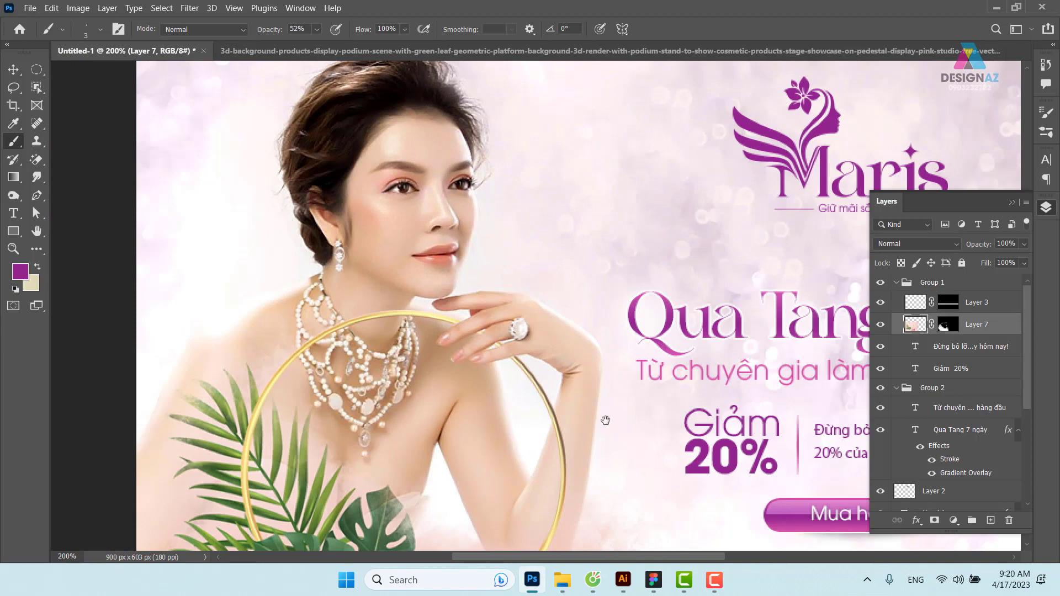
{"action": "left_click_drag", "start_coordinate": [606, 421], "coordinate": [626, 264]}
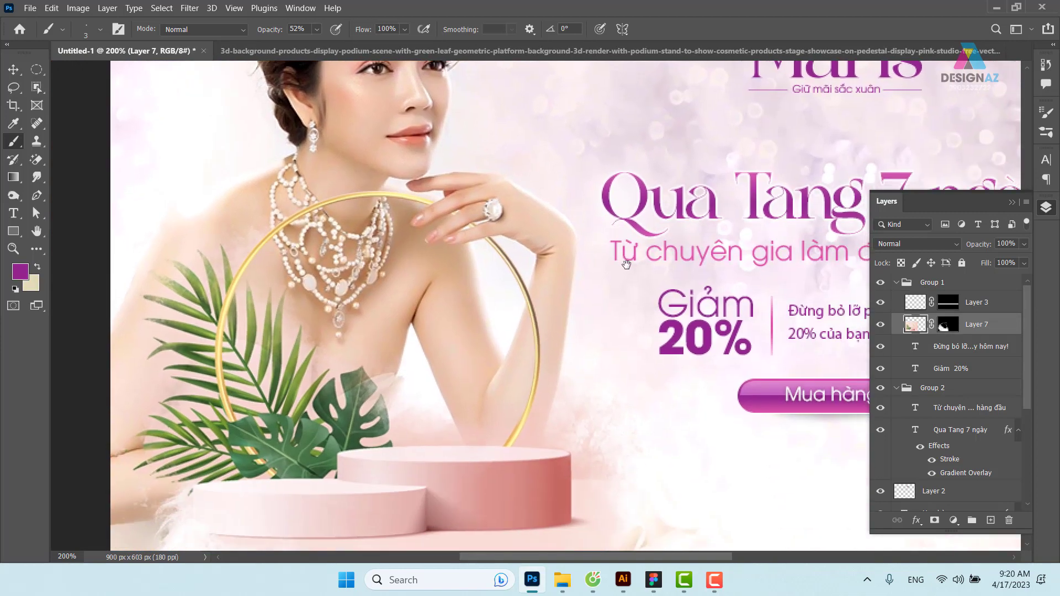
{"action": "left_click", "coordinate": [13, 69]}
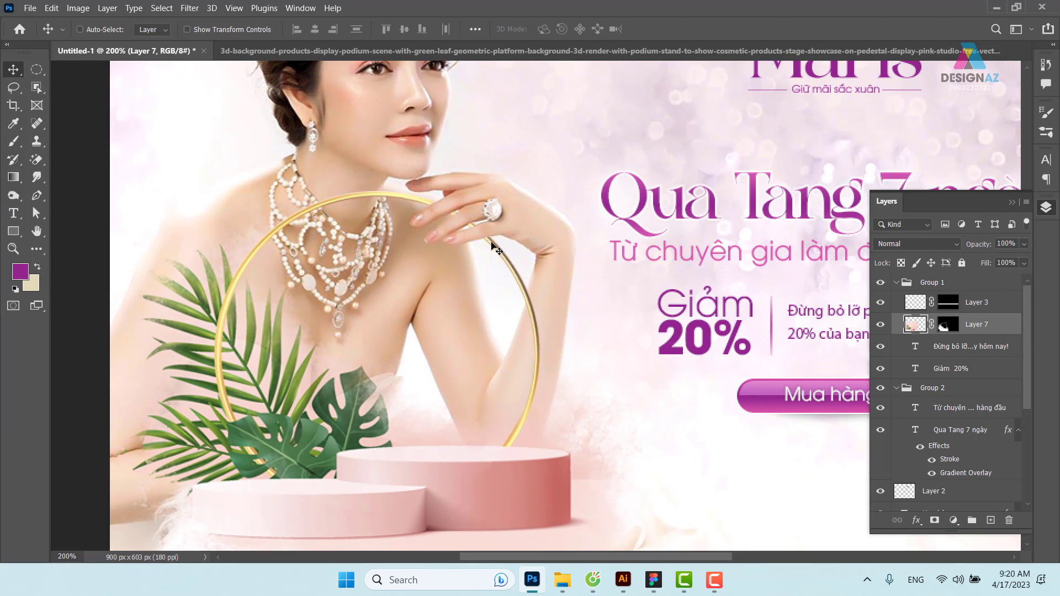
{"action": "key", "text": "ctrl+1"}
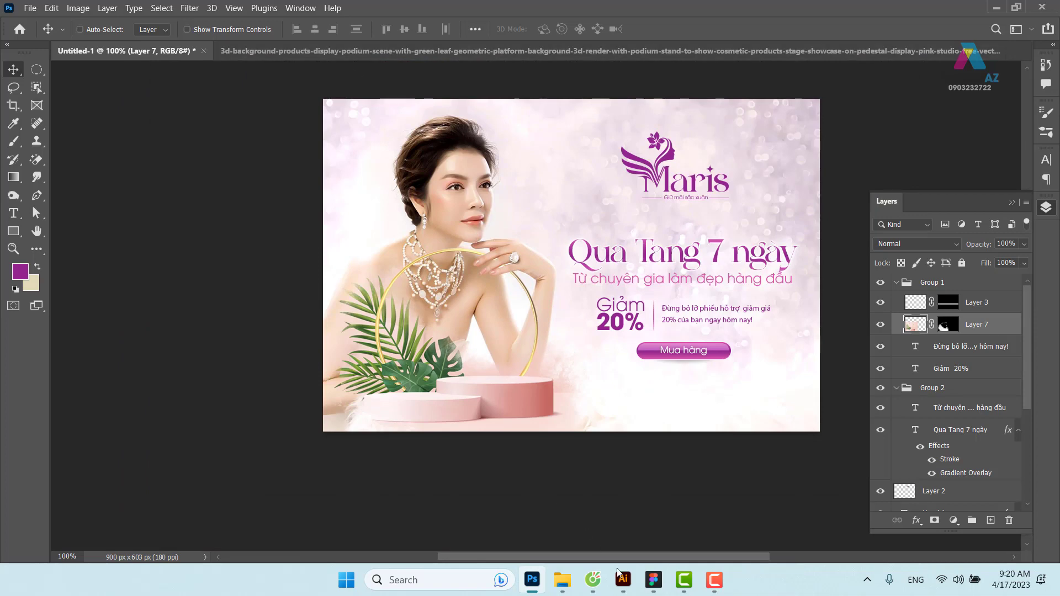
Drag sp.jpg from the product images folder into Photoshop to open it
{"action": "mouse_move", "coordinate": [563, 580]}
{"action": "left_click", "coordinate": [554, 526]}
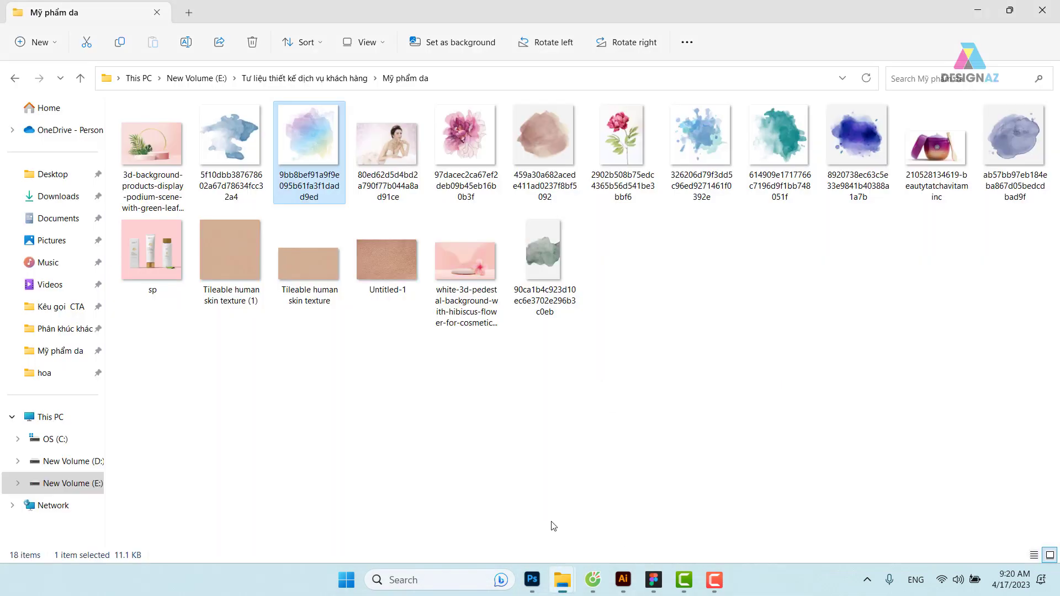
{"action": "left_click", "coordinate": [155, 259]}
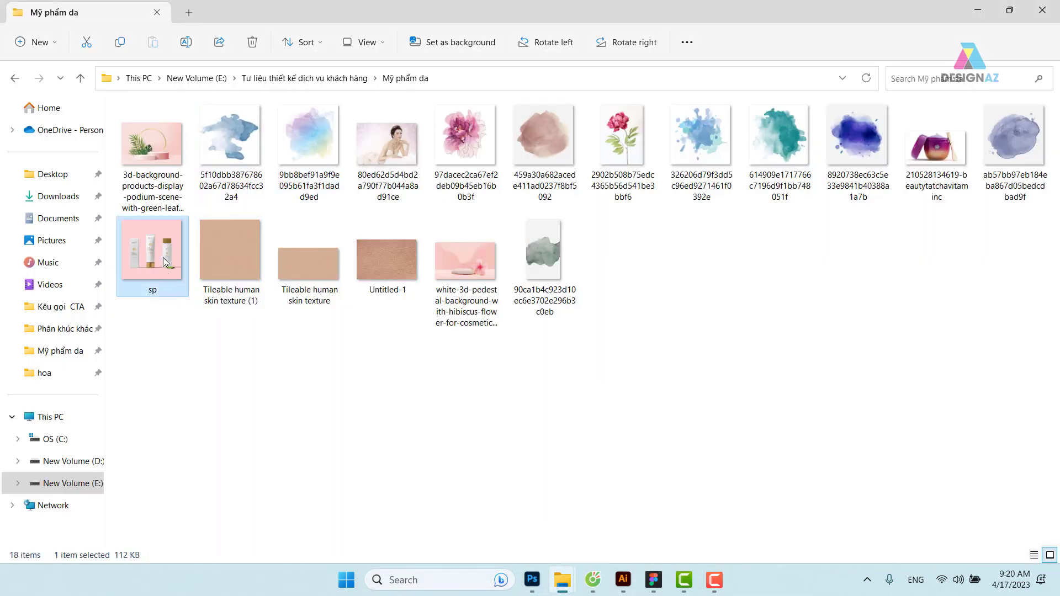
{"action": "left_click_drag", "start_coordinate": [154, 257], "coordinate": [699, 372]}
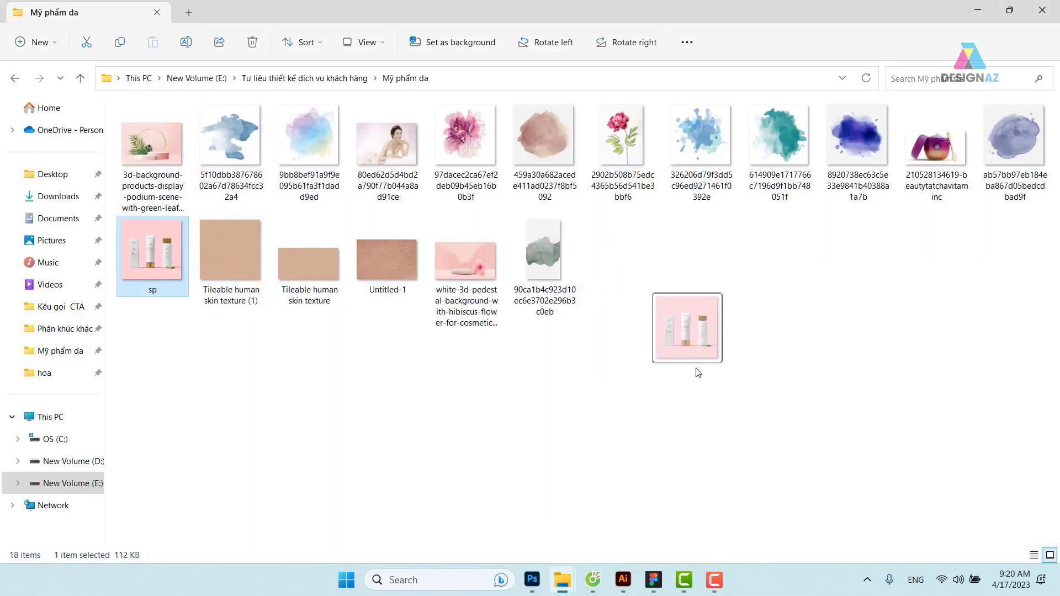
{"action": "mouse_move", "coordinate": [698, 373]}
{"action": "left_mouse_down"}
{"action": "mouse_move", "coordinate": [642, 384]}
{"action": "mouse_move", "coordinate": [762, 46]}
{"action": "left_mouse_up"}
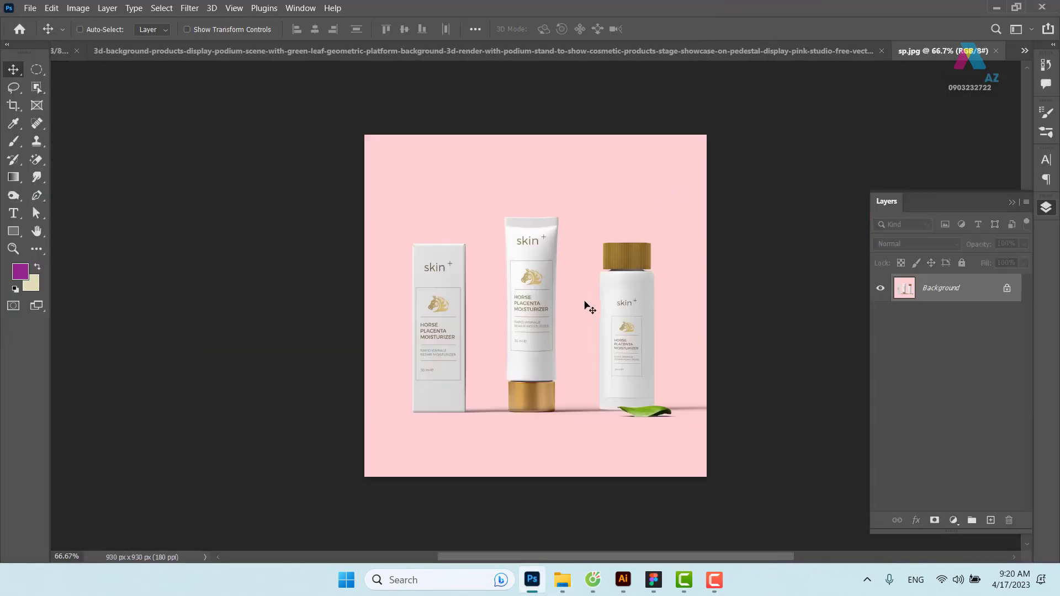
Zoom to 300% on the products' bases and switch to the Pen tool
{"action": "key", "text": "ctrl+plus"}
{"action": "key", "text": "ctrl+plus"}
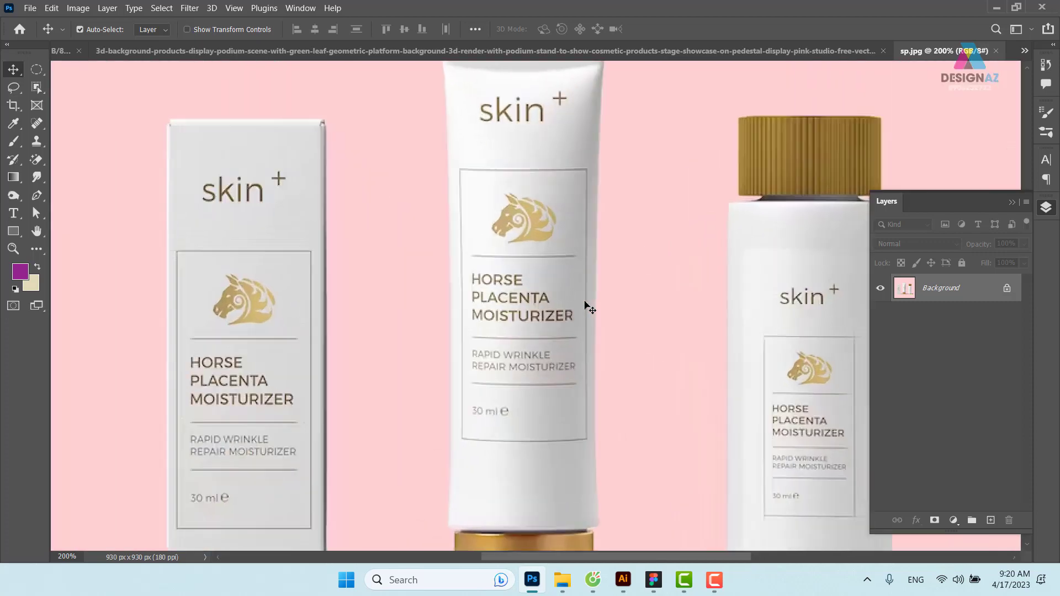
{"action": "scroll", "coordinate": [521, 350], "scroll_direction": "down", "scroll_amount": 5}
{"action": "scroll", "coordinate": [521, 350], "scroll_direction": "left", "scroll_amount": 2}
{"action": "scroll", "coordinate": [450, 119], "scroll_direction": "down", "scroll_amount": 3}
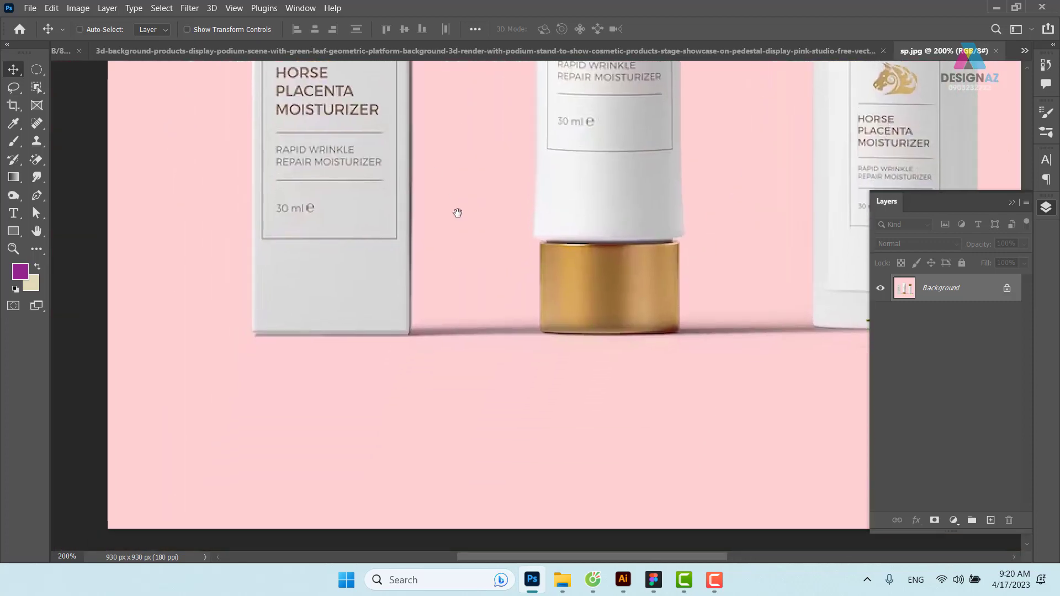
{"action": "key", "text": "ctrl+plus"}
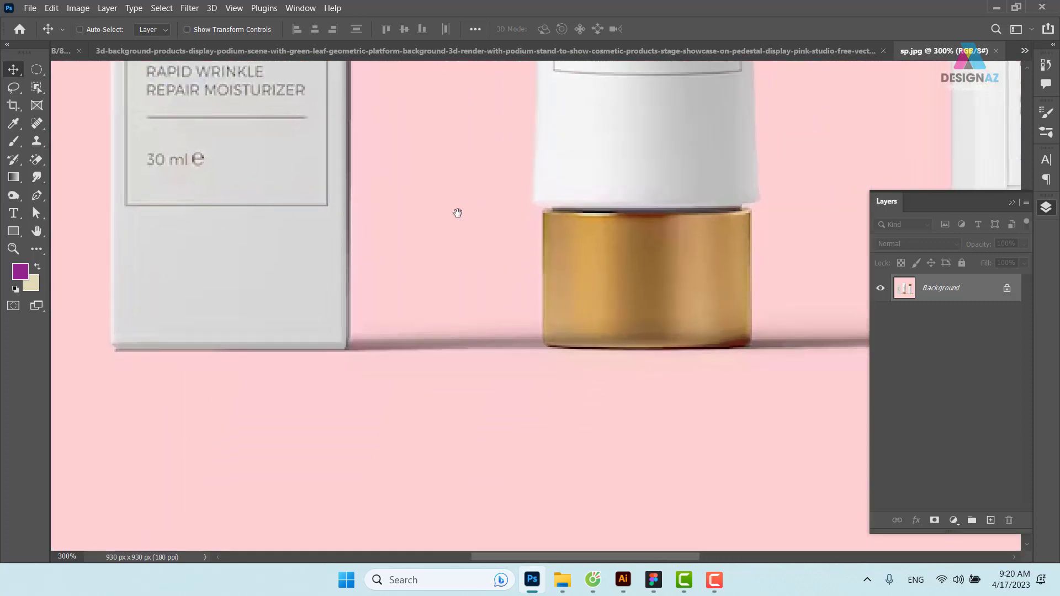
{"action": "key", "text": "p"}
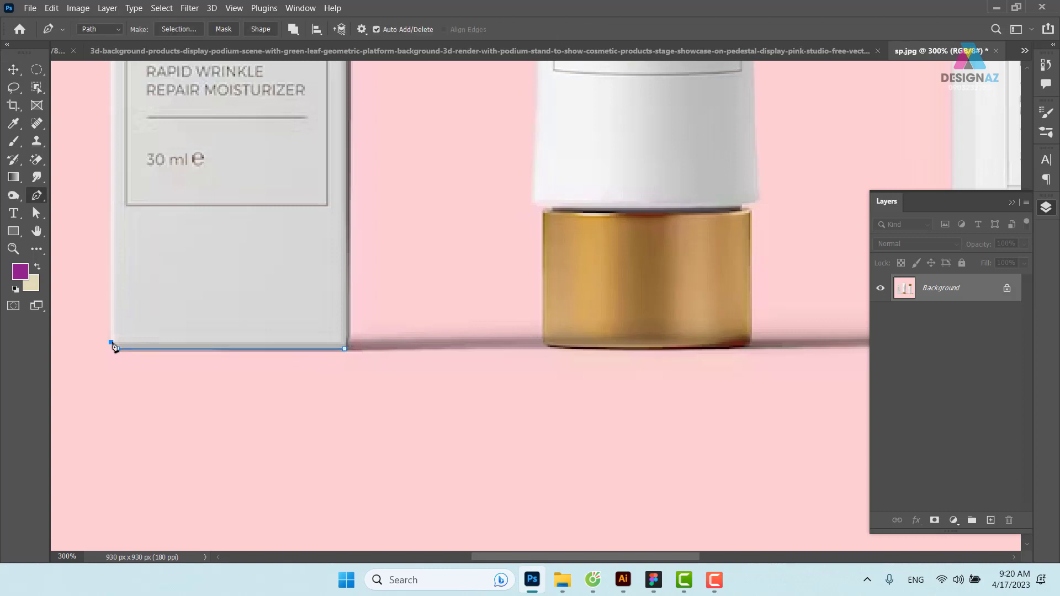
{"action": "scroll", "coordinate": [199, 309], "scroll_direction": "up", "scroll_amount": 5}
{"action": "scroll", "coordinate": [213, 272], "scroll_direction": "up", "scroll_amount": 2}
{"action": "scroll", "coordinate": [232, 372], "scroll_direction": "up", "scroll_amount": 2}
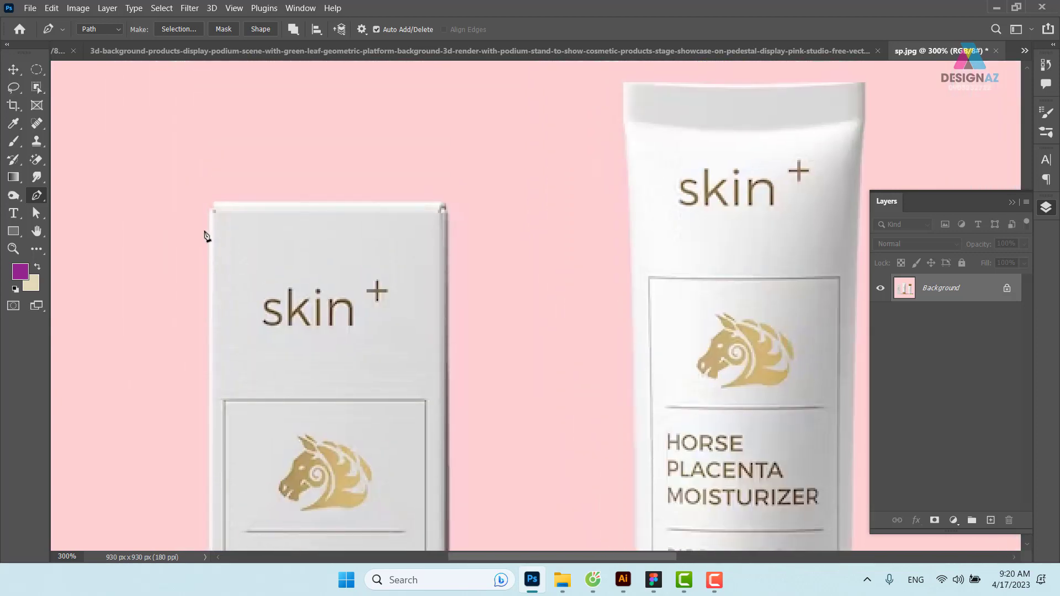
Trace a closed path around the left skin+ box
{"action": "left_click", "coordinate": [208, 208]}
{"action": "left_click", "coordinate": [214, 204]}
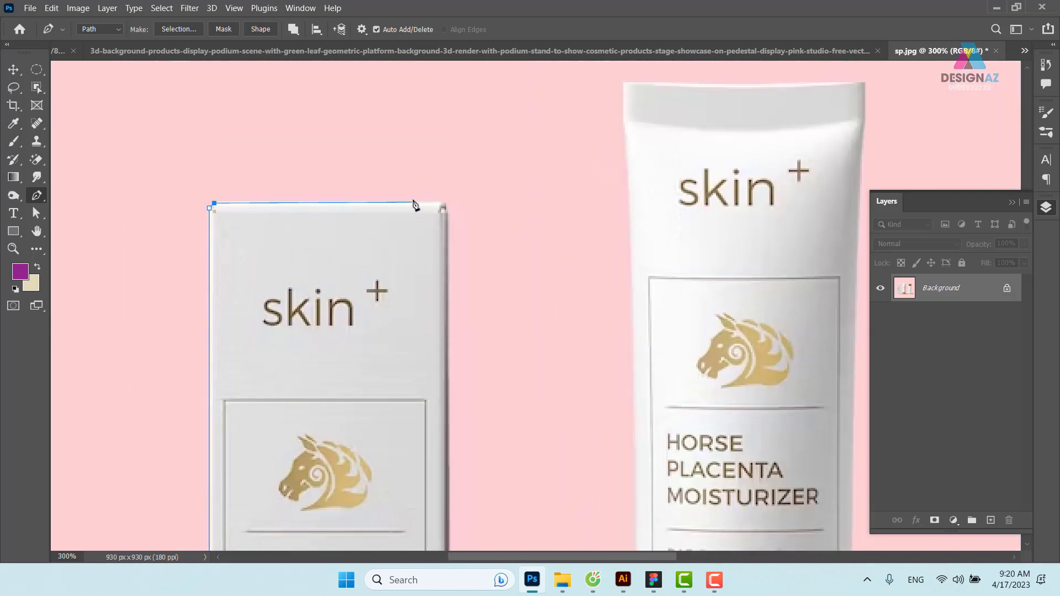
{"action": "left_click", "coordinate": [443, 204]}
{"action": "scroll", "coordinate": [422, 329], "scroll_direction": "down", "scroll_amount": 6}
{"action": "scroll", "coordinate": [426, 346], "scroll_direction": "down", "scroll_amount": 2}
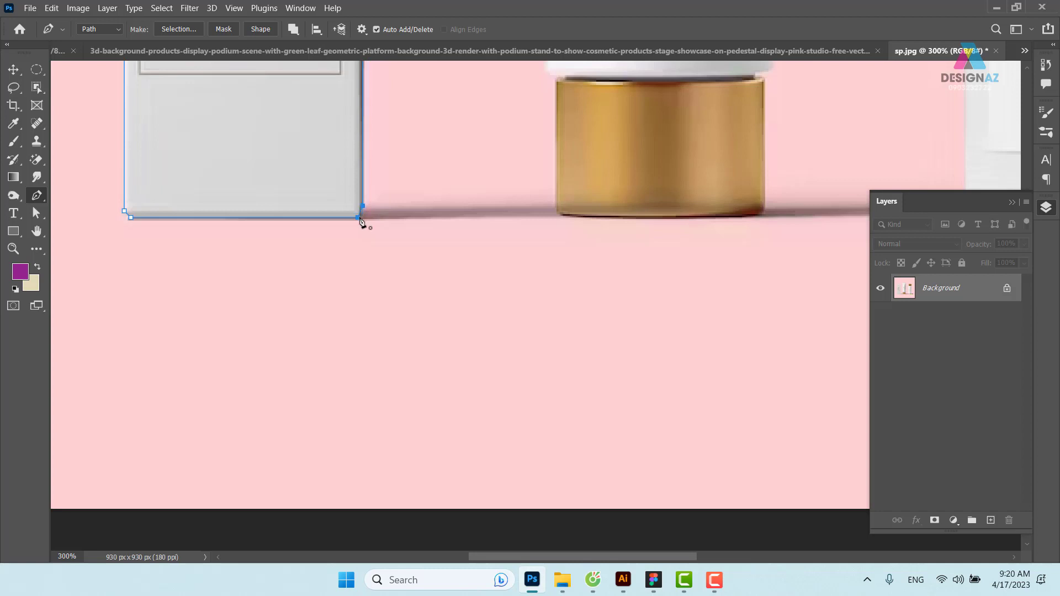
{"action": "left_click", "coordinate": [360, 219]}
{"action": "left_click_drag", "start_coordinate": [568, 199], "coordinate": [397, 326]}
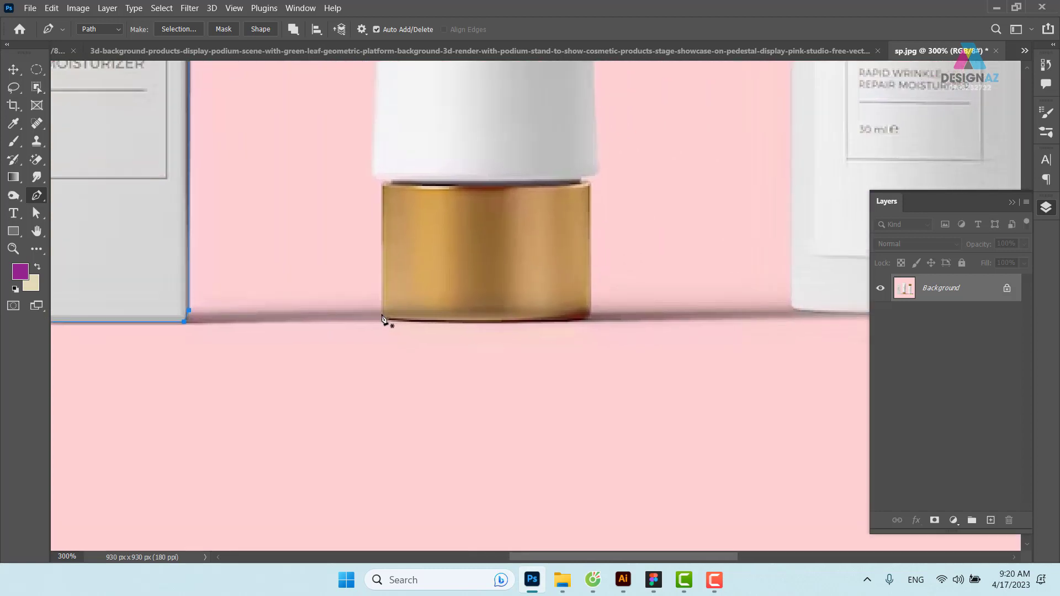
Start a path at the middle tube's cap with corner and curved anchors
{"action": "left_click", "coordinate": [381, 313]}
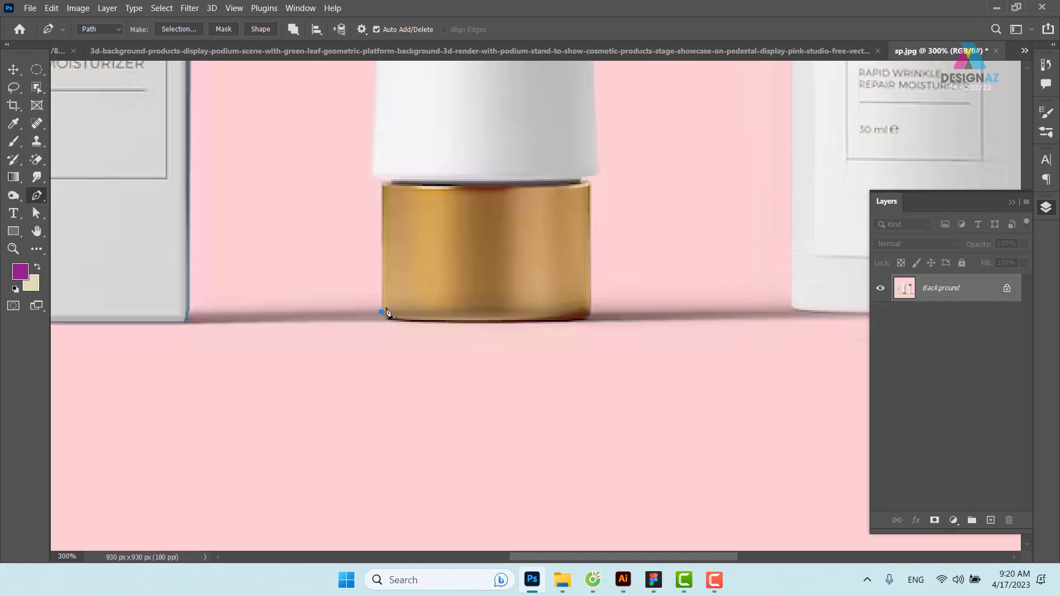
{"action": "left_click", "coordinate": [383, 182]}
{"action": "mouse_move", "coordinate": [373, 161]}
{"action": "left_mouse_down"}
{"action": "mouse_move", "coordinate": [373, 140]}
{"action": "mouse_move", "coordinate": [417, 434]}
{"action": "left_mouse_up"}
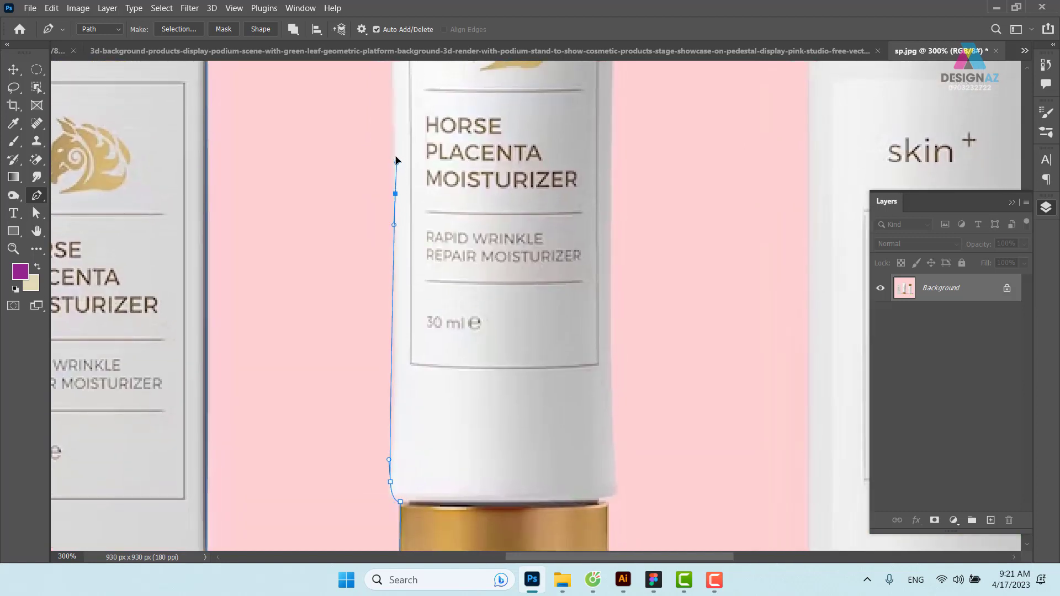
Trace anchors up the tube's left edge, across its top, and down its right side
{"action": "mouse_move", "coordinate": [395, 194]}
{"action": "left_mouse_down"}
{"action": "mouse_move", "coordinate": [395, 153]}
{"action": "mouse_move", "coordinate": [436, 459]}
{"action": "left_mouse_up"}
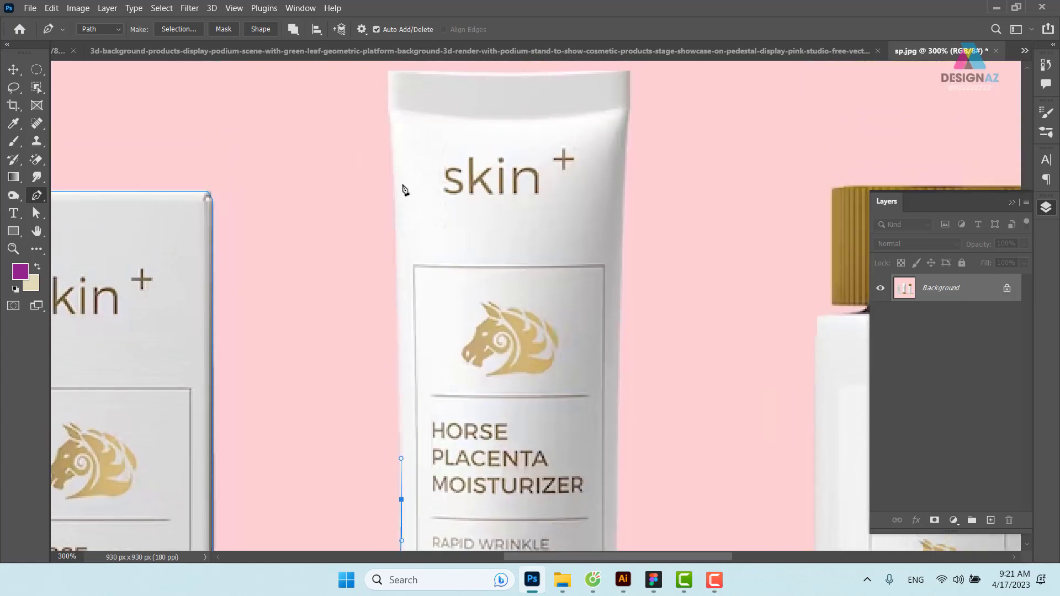
{"action": "left_click_drag", "start_coordinate": [392, 137], "coordinate": [389, 110]}
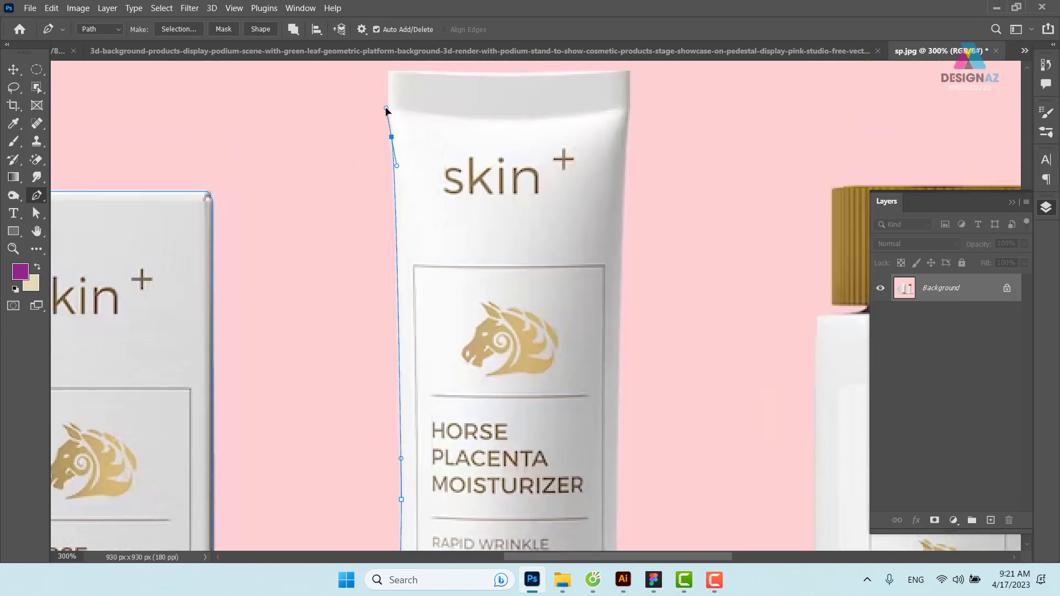
{"action": "left_click", "coordinate": [392, 137], "text": "alt"}
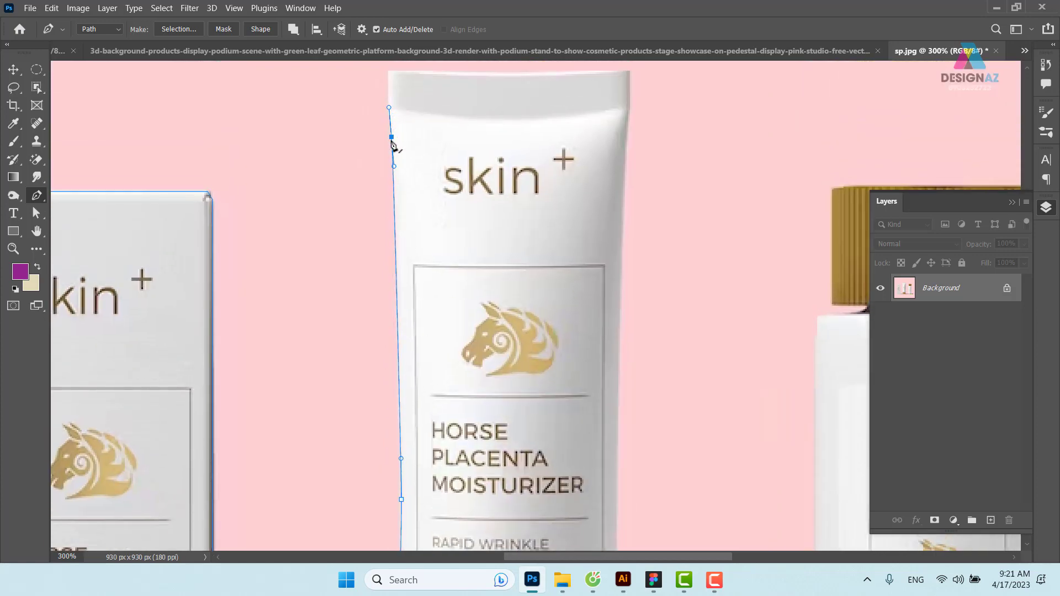
{"action": "left_click", "coordinate": [388, 111]}
{"action": "left_click", "coordinate": [388, 72]}
{"action": "left_click_drag", "start_coordinate": [629, 69], "coordinate": [648, 64]}
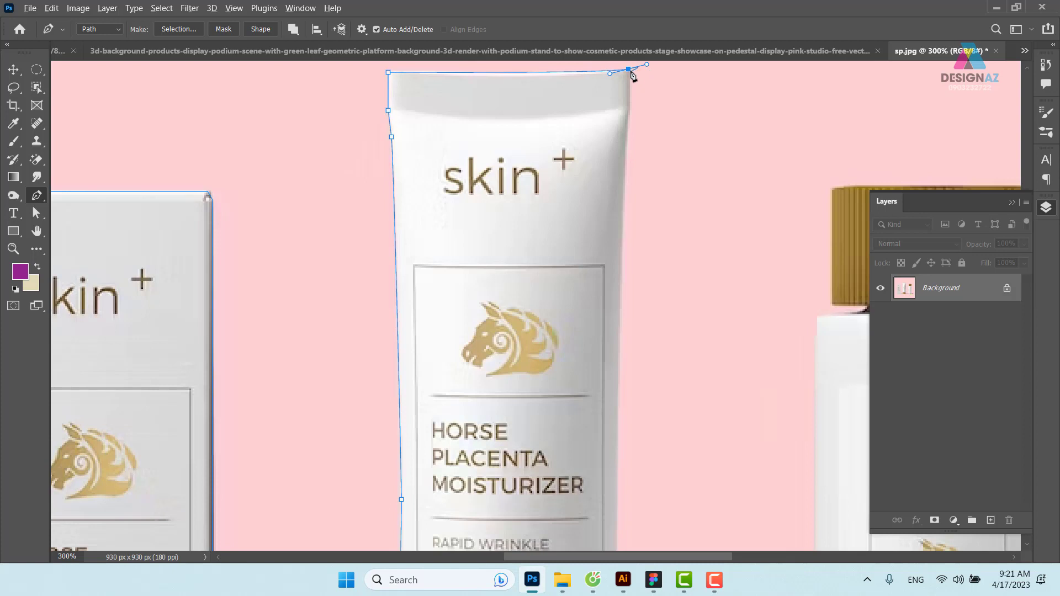
{"action": "left_click", "coordinate": [629, 69], "text": "alt"}
{"action": "left_click_drag", "start_coordinate": [627, 131], "coordinate": [625, 141]}
{"action": "left_click", "coordinate": [627, 134]}
{"action": "scroll", "coordinate": [535, 147], "scroll_direction": "down", "scroll_amount": 5}
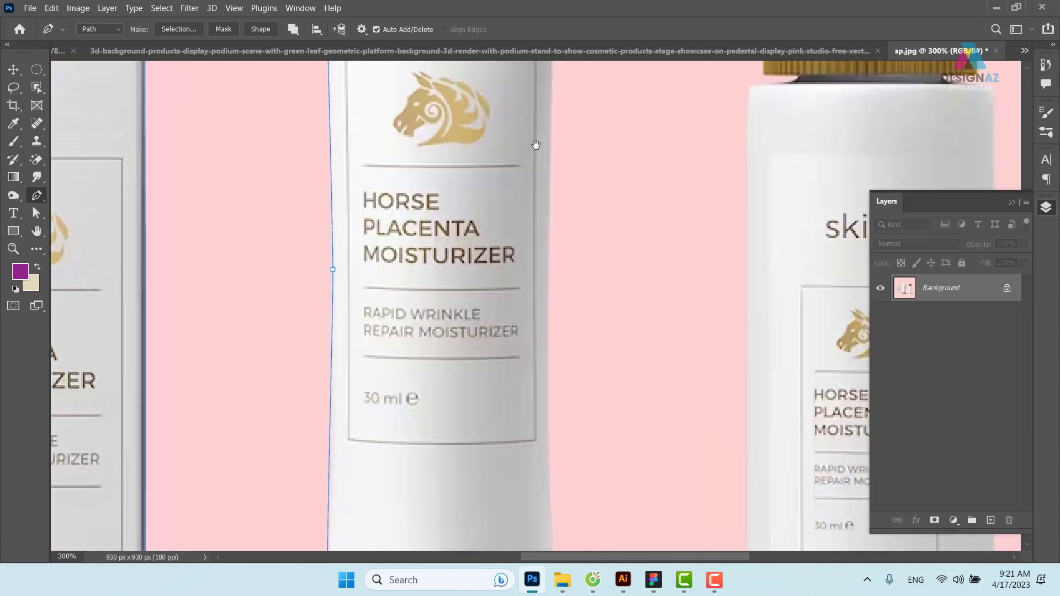
{"action": "left_click_drag", "start_coordinate": [537, 272], "coordinate": [538, 313]}
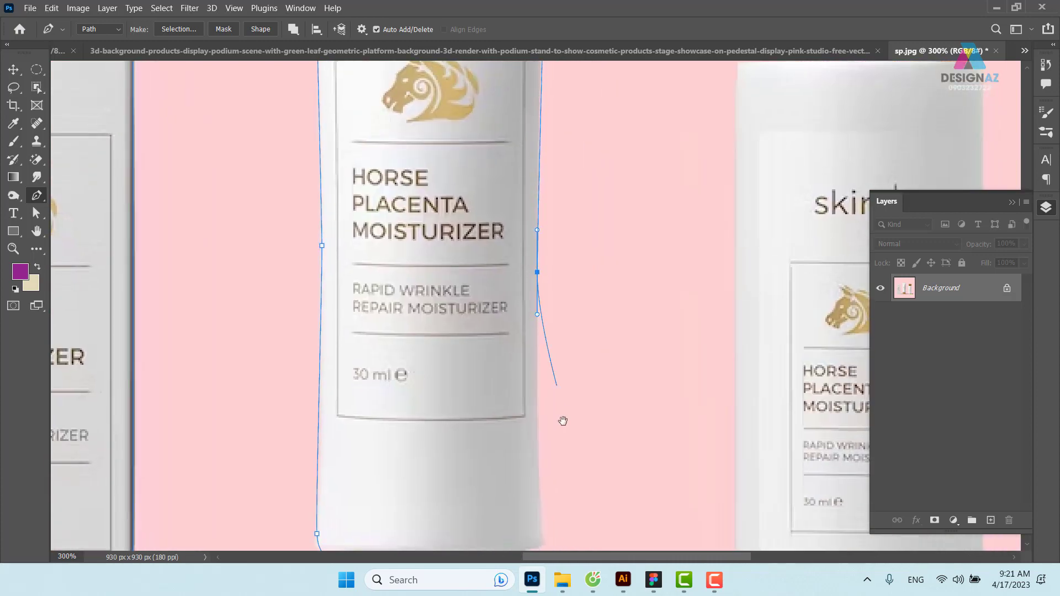
{"action": "scroll", "coordinate": [561, 419], "scroll_direction": "down", "scroll_amount": 5}
{"action": "left_click_drag", "start_coordinate": [507, 355], "coordinate": [513, 376]}
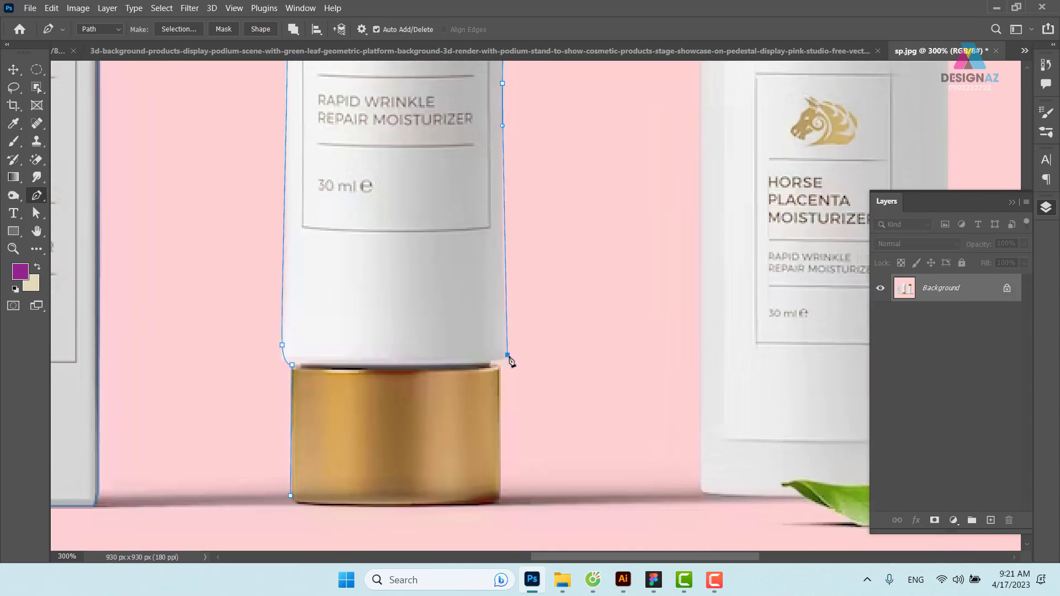
{"action": "left_click", "coordinate": [508, 356], "text": "alt"}
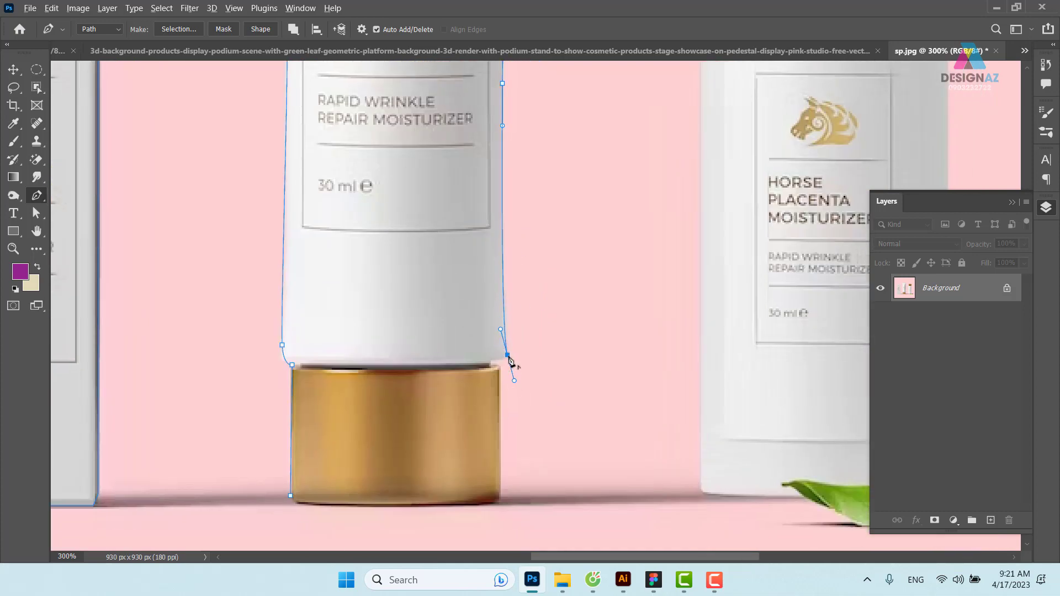
{"action": "left_click_drag", "start_coordinate": [489, 362], "coordinate": [484, 361]}
Zoom to 500% and curve the path around the gold cap's bottom edge
{"action": "key", "text": "ctrl+plus"}
{"action": "key", "text": "ctrl+plus"}
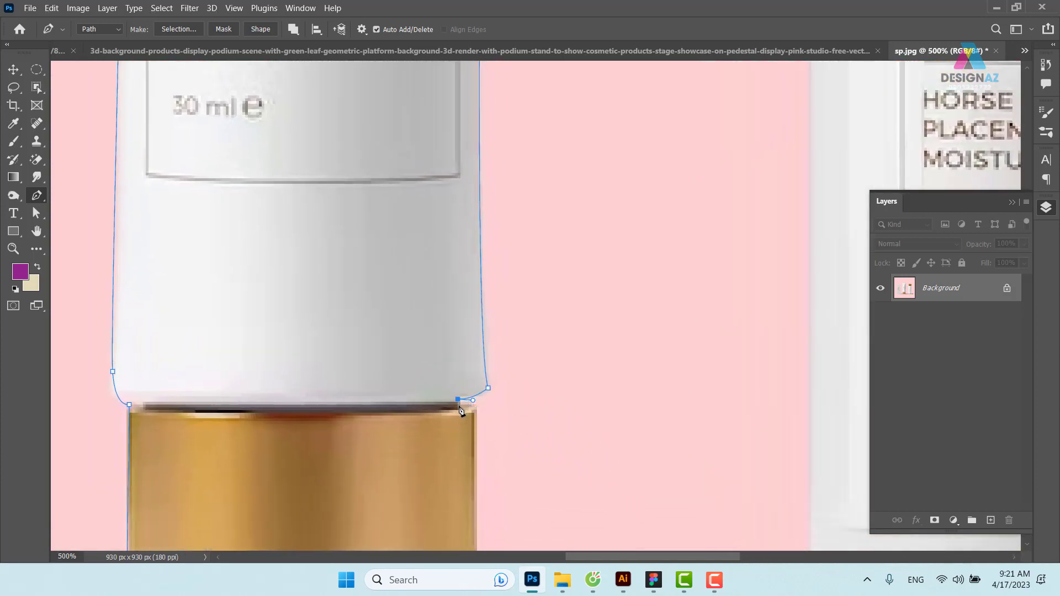
{"action": "left_click_drag", "start_coordinate": [475, 410], "coordinate": [473, 418]}
{"action": "scroll", "coordinate": [478, 428], "scroll_direction": "down", "scroll_amount": 5}
{"action": "left_click", "coordinate": [468, 415]}
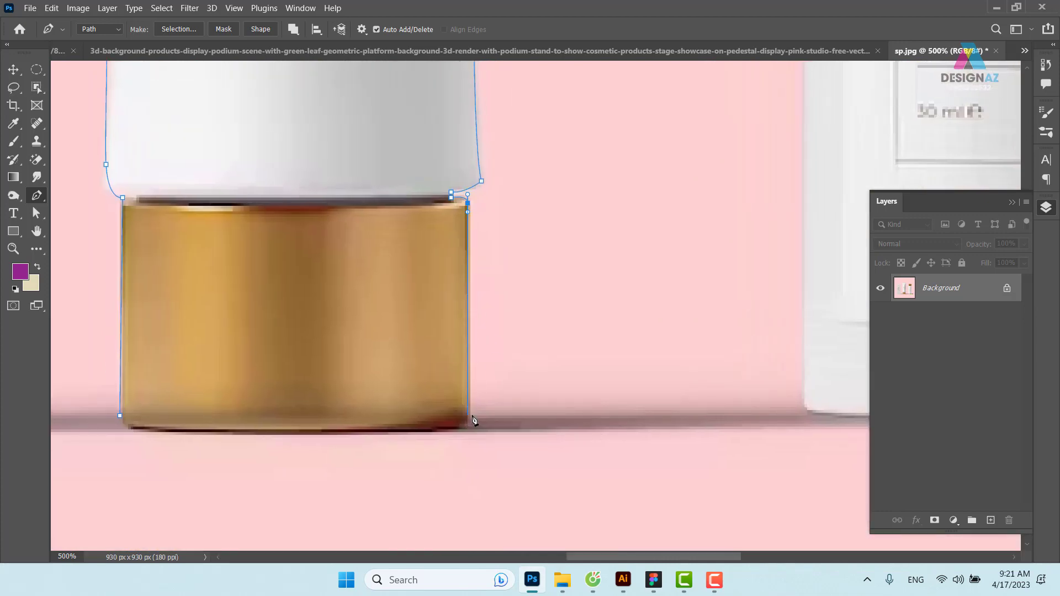
{"action": "left_click_drag", "start_coordinate": [429, 429], "coordinate": [394, 430]}
{"action": "left_click_drag", "start_coordinate": [122, 422], "coordinate": [120, 409]}
{"action": "scroll", "coordinate": [737, 418], "scroll_direction": "down", "scroll_amount": 3}
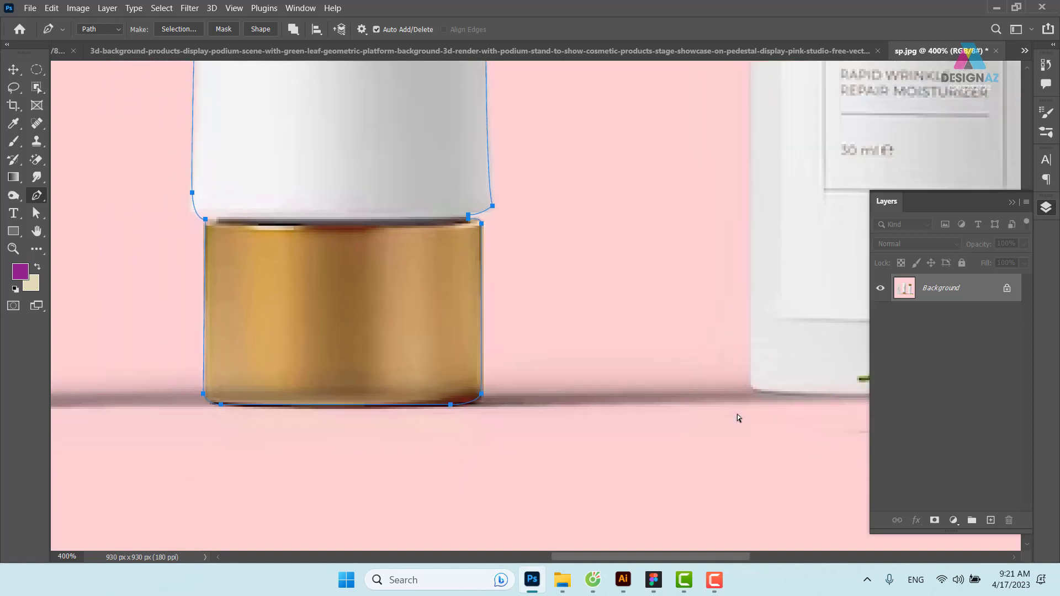
Continue the path along the right bottle's base past the leaf, rounding its lower-left corner
{"action": "left_click_drag", "start_coordinate": [745, 258], "coordinate": [524, 267]}
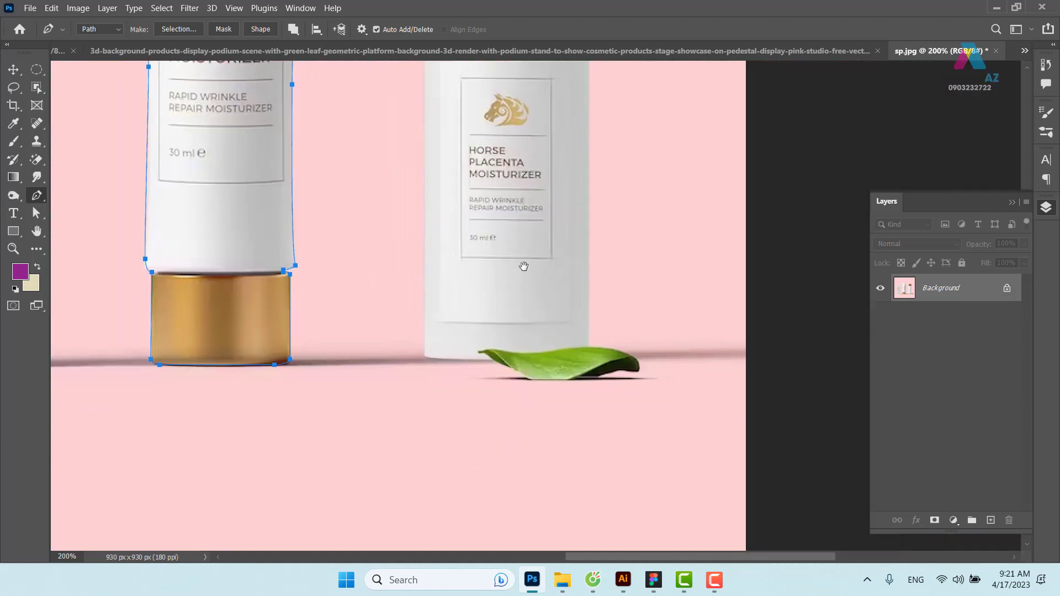
{"action": "scroll", "coordinate": [524, 267], "scroll_direction": "up", "scroll_amount": 2}
{"action": "scroll", "coordinate": [522, 265], "scroll_direction": "up", "scroll_amount": 2}
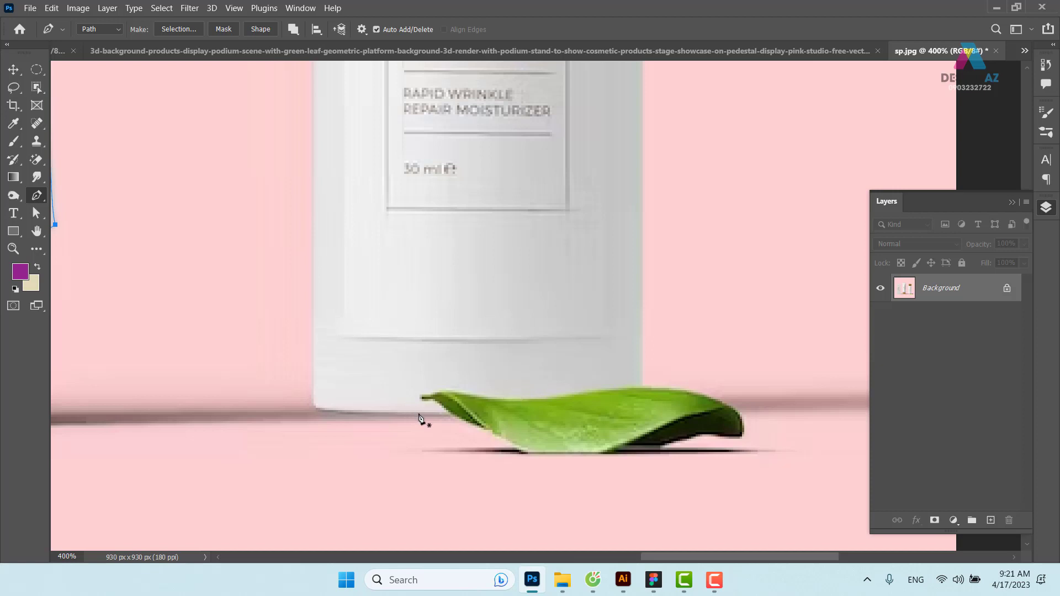
{"action": "left_click", "coordinate": [454, 415]}
{"action": "left_click_drag", "start_coordinate": [314, 399], "coordinate": [305, 374]}
{"action": "key", "text": "ctrl+z"}
{"action": "left_click", "coordinate": [347, 413]}
{"action": "left_click_drag", "start_coordinate": [313, 391], "coordinate": [315, 362]}
{"action": "scroll", "coordinate": [315, 364], "scroll_direction": "up", "scroll_amount": 2}
{"action": "scroll", "coordinate": [348, 182], "scroll_direction": "up", "scroll_amount": 4}
{"action": "scroll", "coordinate": [348, 244], "scroll_direction": "up", "scroll_amount": 2}
Add anchors up the bottle's left edge to the underside of the gold cap
{"action": "scroll", "coordinate": [316, 250], "scroll_direction": "up", "scroll_amount": 2}
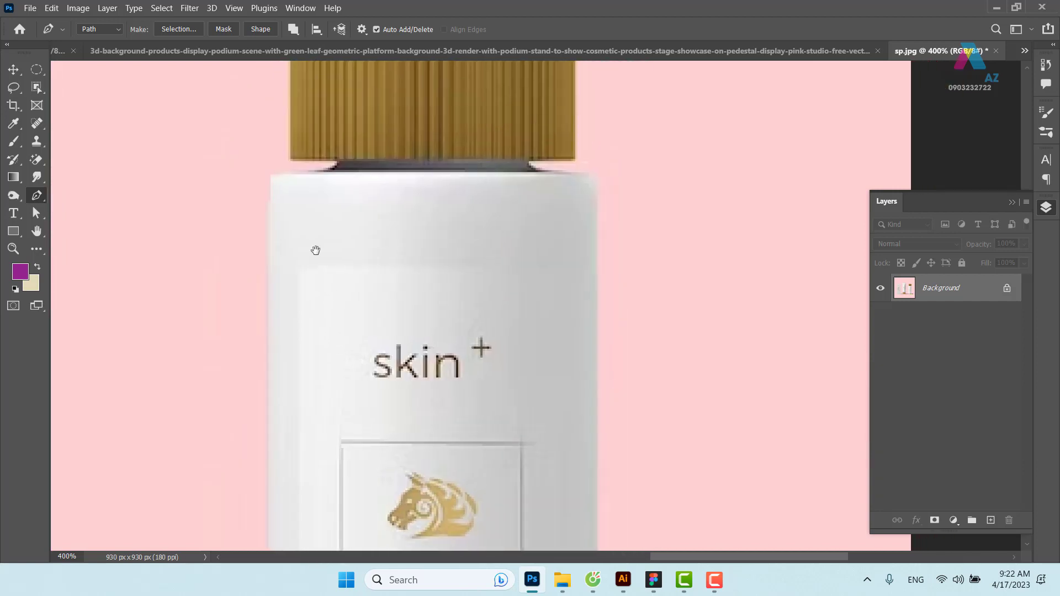
{"action": "left_click_drag", "start_coordinate": [268, 201], "coordinate": [268, 192]}
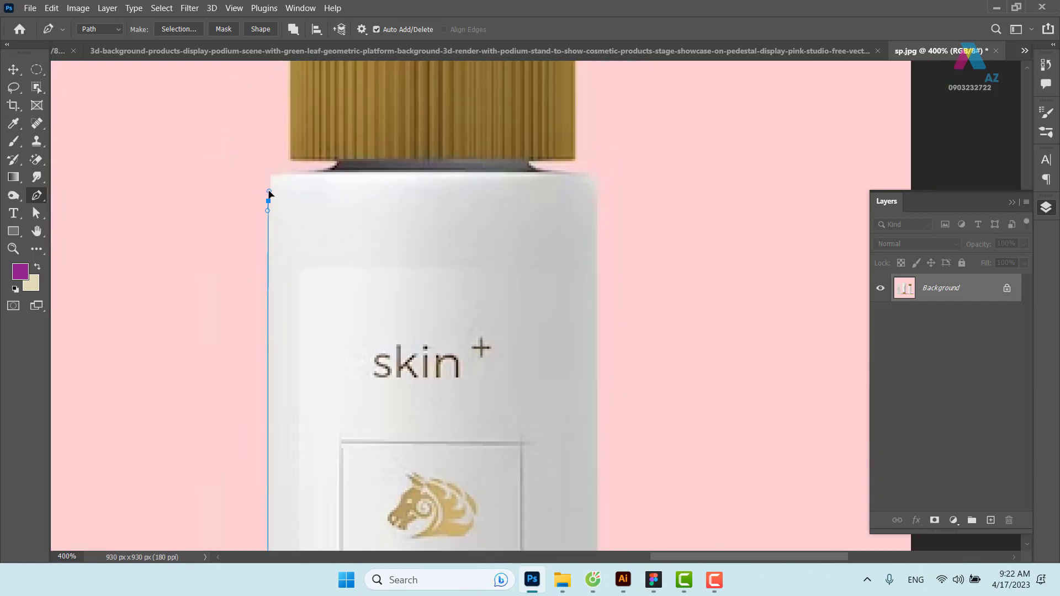
{"action": "left_click", "coordinate": [268, 201], "text": "alt"}
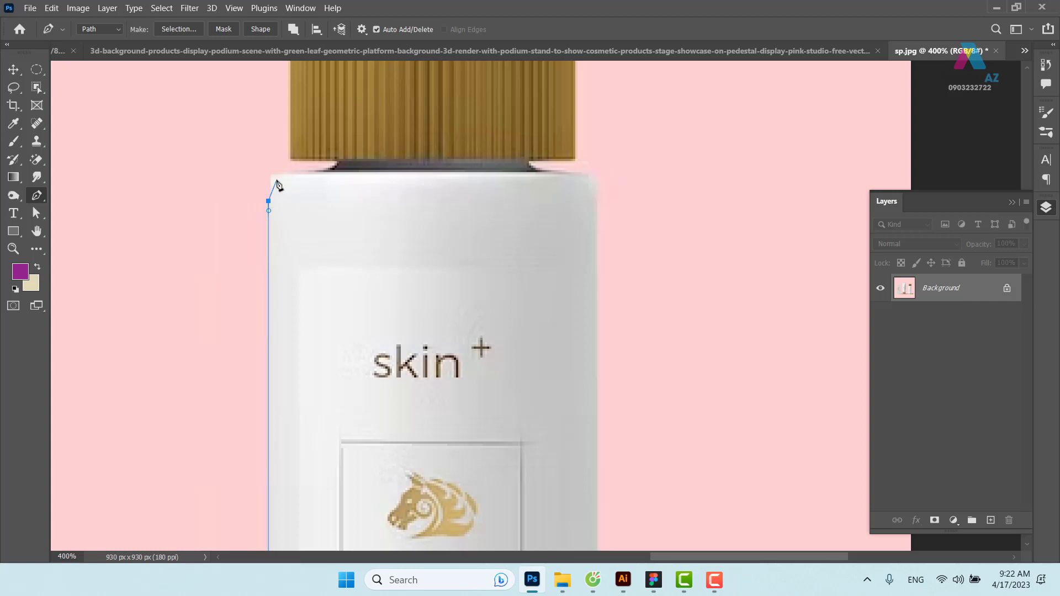
{"action": "left_click", "coordinate": [270, 177]}
{"action": "left_click_drag", "start_coordinate": [337, 161], "coordinate": [343, 150]}
{"action": "left_click", "coordinate": [337, 162], "text": "alt"}
{"action": "left_click", "coordinate": [290, 161]}
{"action": "left_click_drag", "start_coordinate": [329, 122], "coordinate": [321, 417]}
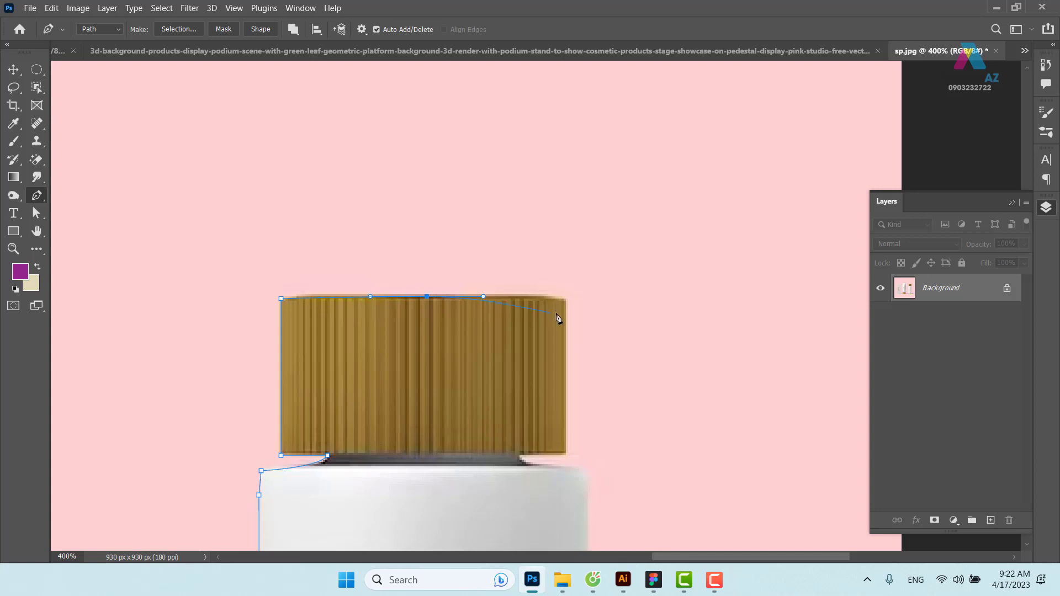
Anchor around the cap and right shoulder, then close the path at the bottle base
{"action": "left_click", "coordinate": [565, 454]}
{"action": "left_click_drag", "start_coordinate": [558, 497], "coordinate": [471, 396]}
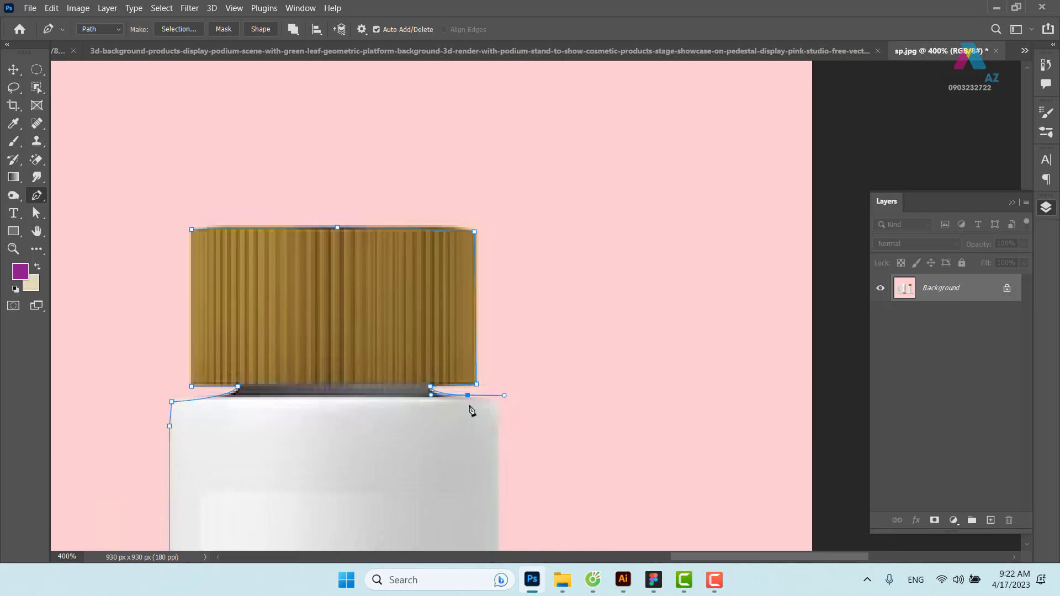
{"action": "left_click", "coordinate": [468, 395]}
{"action": "left_click_drag", "start_coordinate": [499, 414], "coordinate": [501, 439]}
{"action": "left_click_drag", "start_coordinate": [552, 289], "coordinate": [559, 257]}
{"action": "scroll", "coordinate": [559, 257], "scroll_direction": "down", "scroll_amount": 5}
{"action": "scroll", "coordinate": [544, 390], "scroll_direction": "down", "scroll_amount": 5}
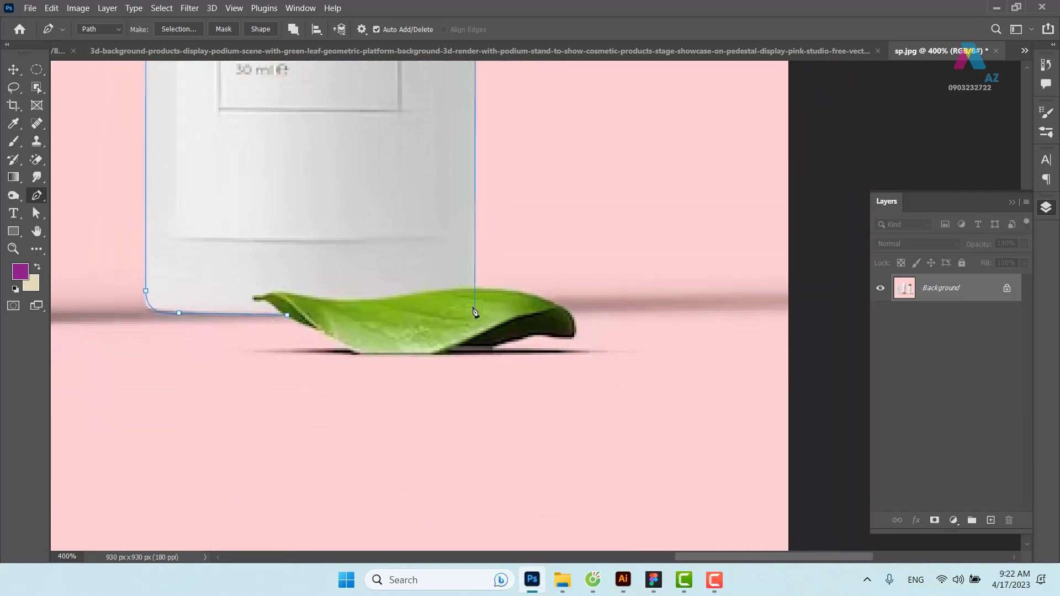
{"action": "left_click", "coordinate": [475, 304]}
Copy the traced products onto a new layer and hide the Background
{"action": "key", "text": "ctrl+Return"}
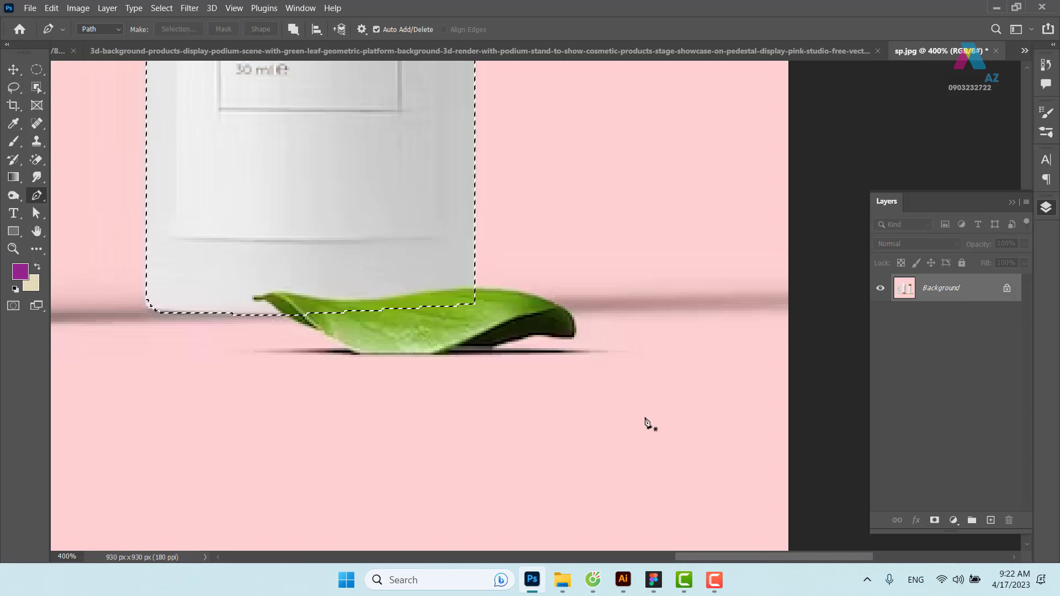
{"action": "key", "text": "ctrl+1"}
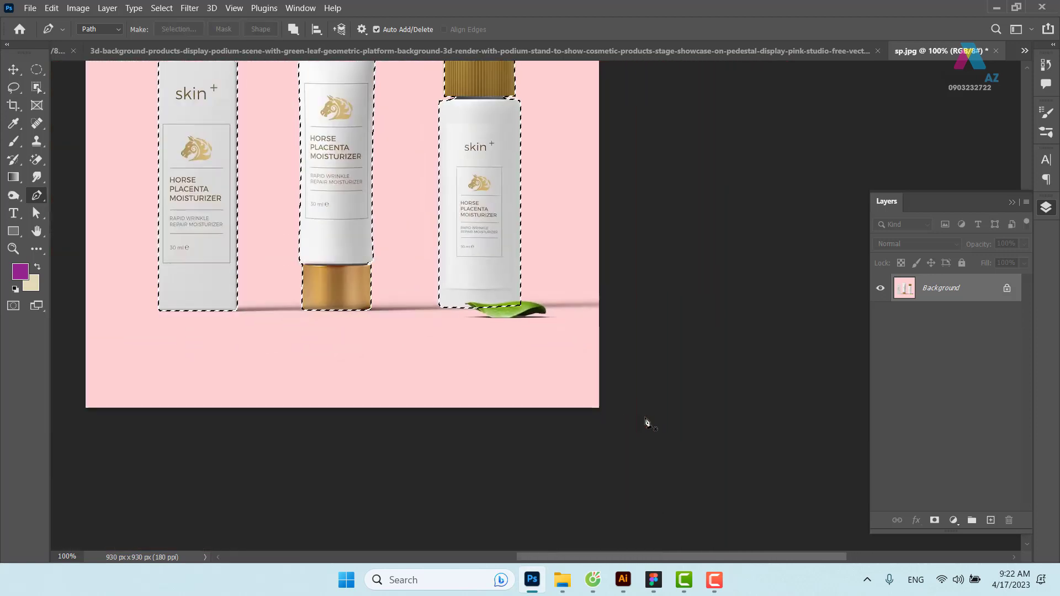
{"action": "key", "text": "ctrl+j"}
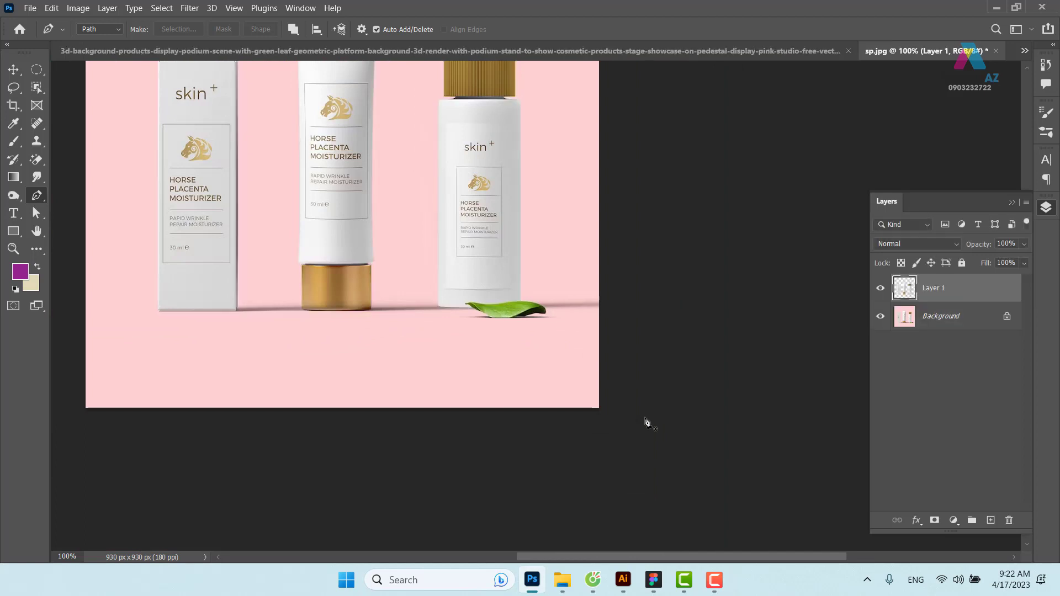
{"action": "key", "text": "v"}
{"action": "left_click", "coordinate": [882, 316]}
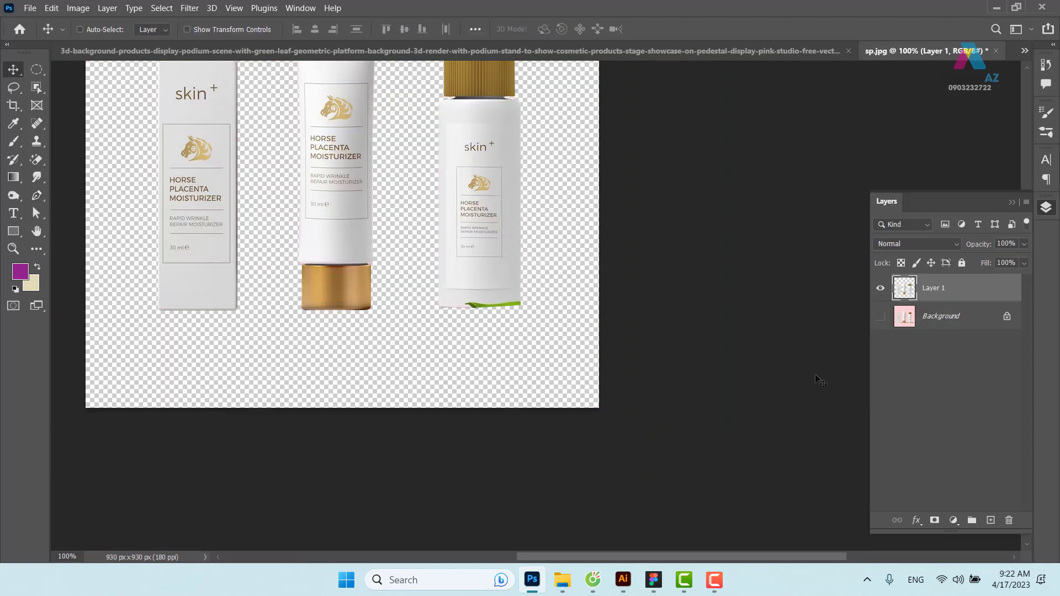
Add a purple-filled layer beneath the product cutout layer
{"action": "left_click", "coordinate": [991, 520]}
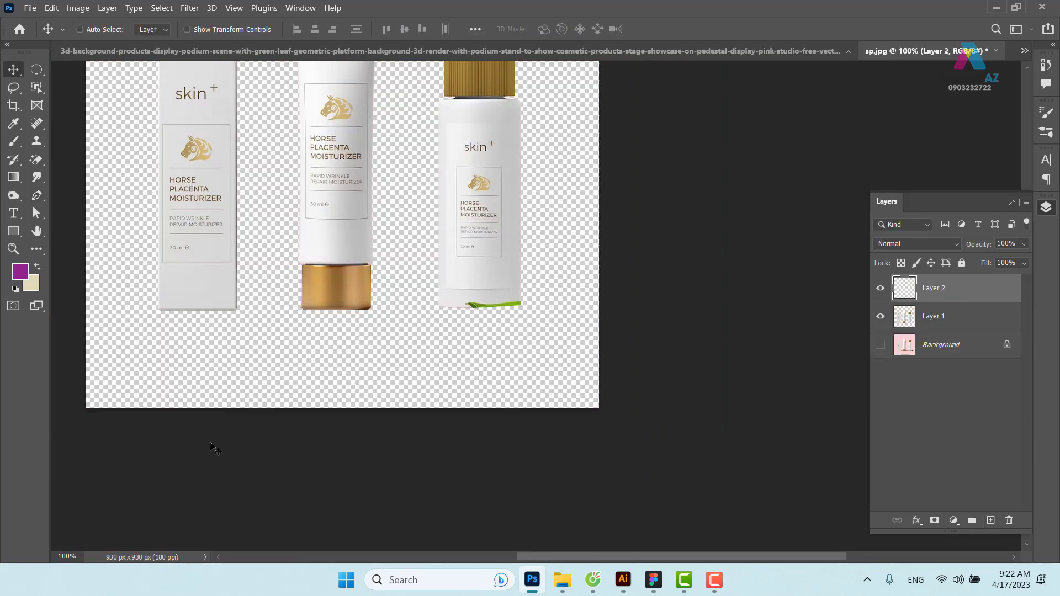
{"action": "key", "text": "alt+BackSpace"}
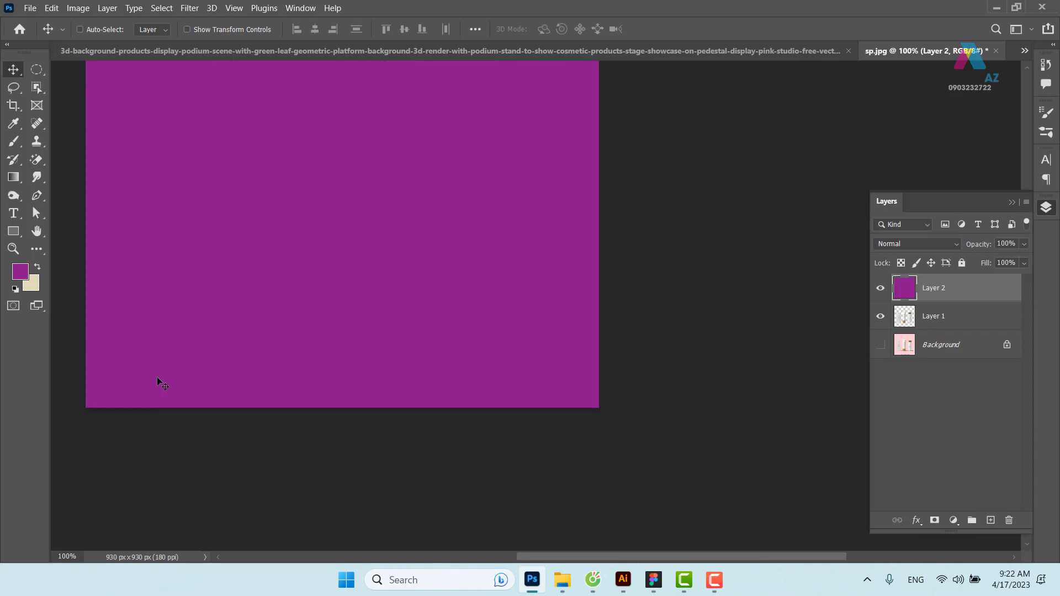
{"action": "key", "text": "ctrl+bracketleft"}
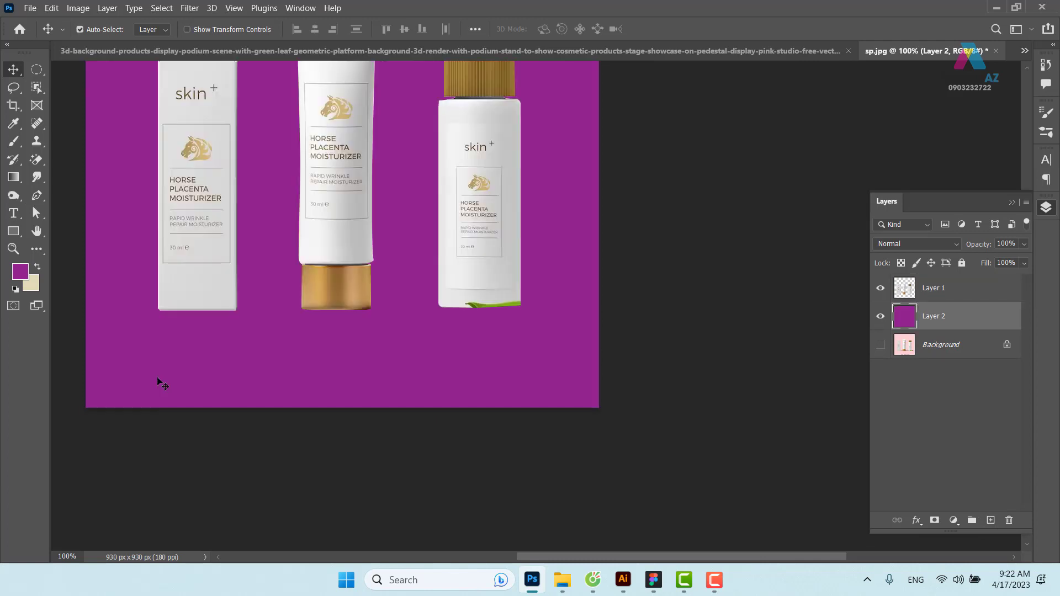
{"action": "key", "text": "ctrl+plus"}
{"action": "key", "text": "ctrl+plus"}
{"action": "key", "text": "ctrl+plus"}
{"action": "key", "text": "ctrl+plus"}
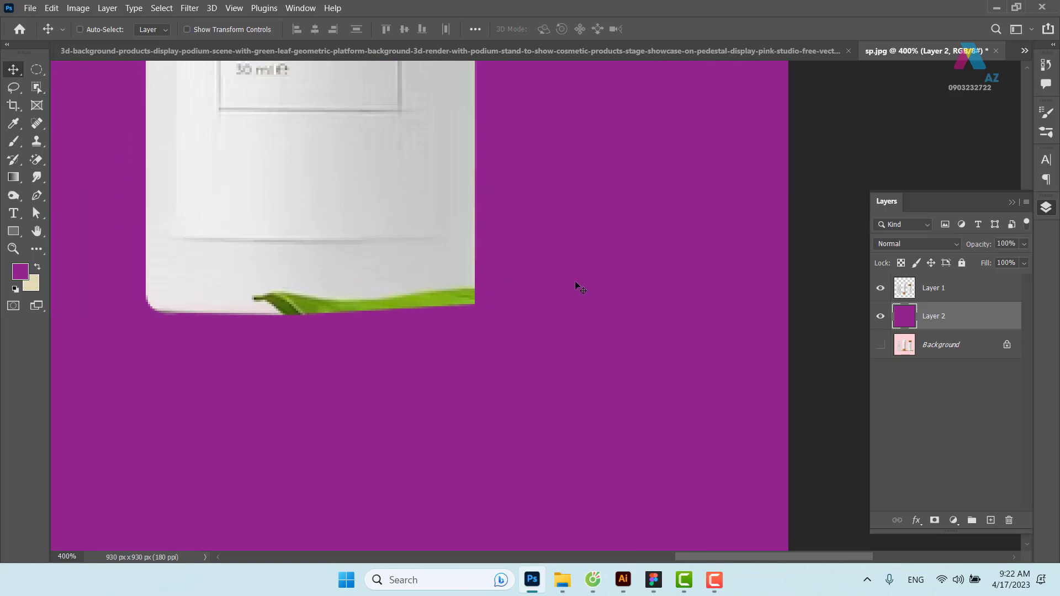
{"action": "left_click", "coordinate": [957, 296]}
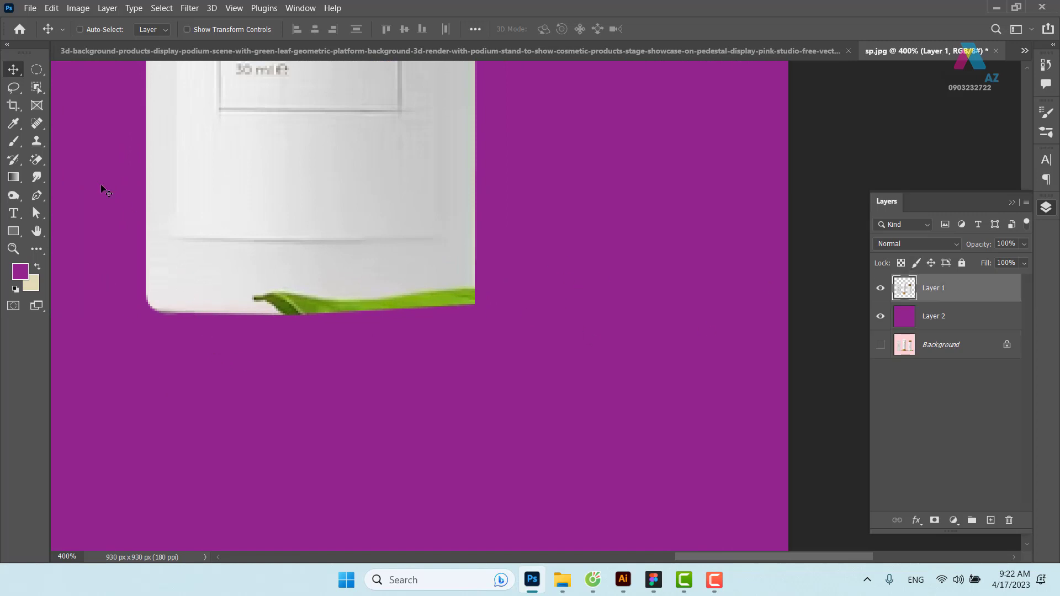
{"action": "left_click", "coordinate": [36, 69]}
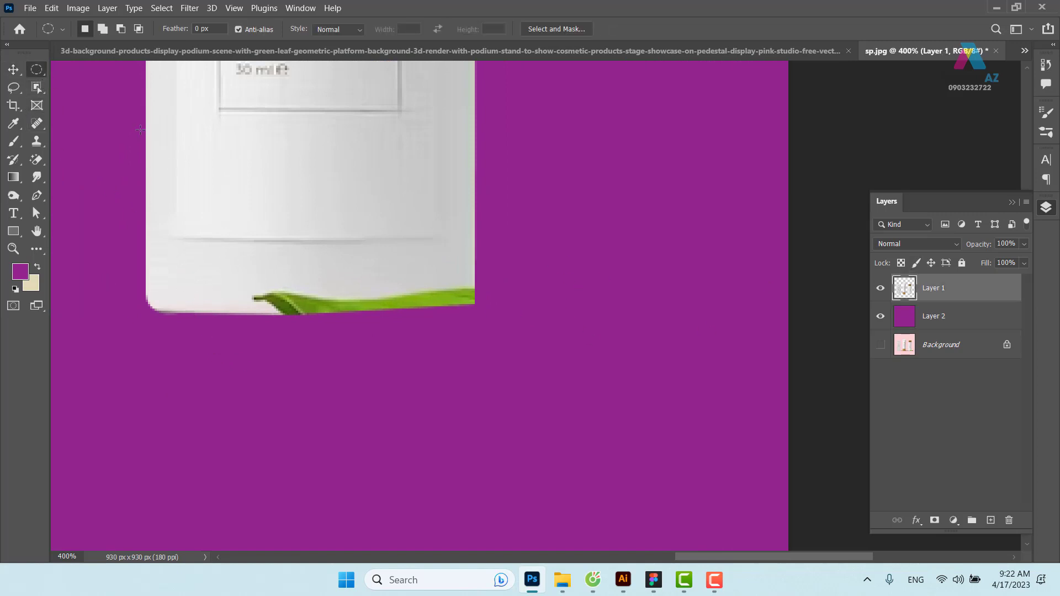
Copy a rectangle of the bottle's lower-left corner to a new layer and duplicate it rightward
{"action": "left_click_drag", "start_coordinate": [137, 133], "coordinate": [282, 348]}
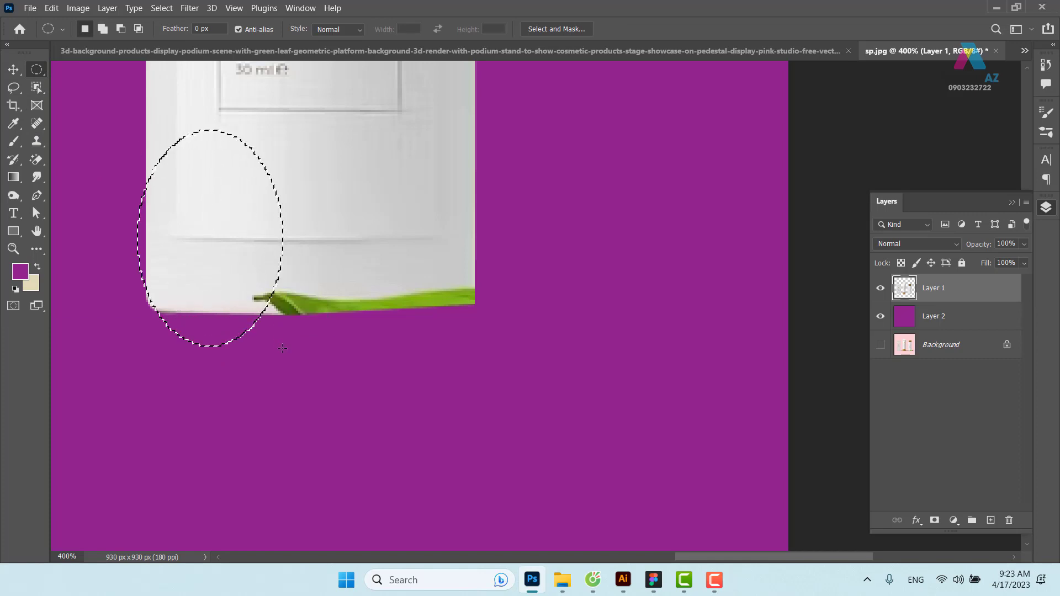
{"action": "key", "text": "shift+m"}
{"action": "key", "text": "ctrl+d"}
{"action": "left_click_drag", "start_coordinate": [127, 117], "coordinate": [299, 376]}
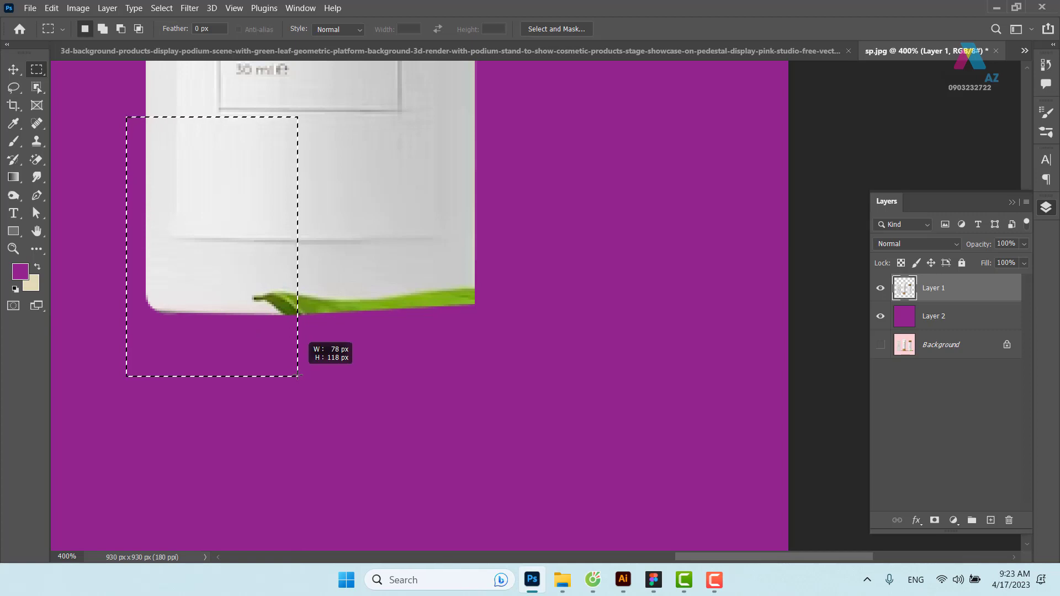
{"action": "left_click_drag", "start_coordinate": [348, 298], "coordinate": [380, 375]}
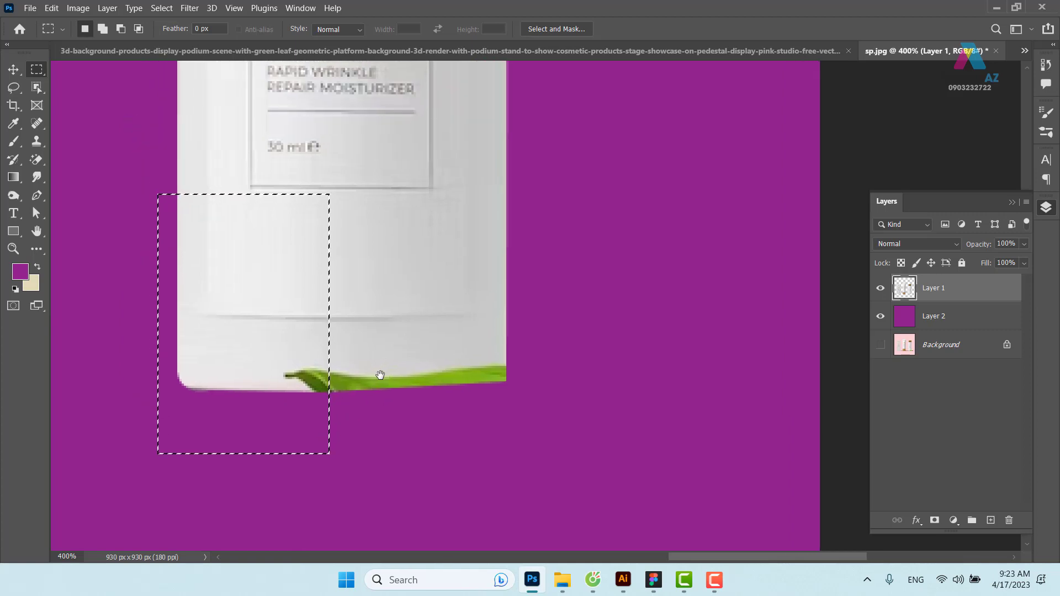
{"action": "key", "text": "ctrl+j"}
{"action": "key", "text": "v"}
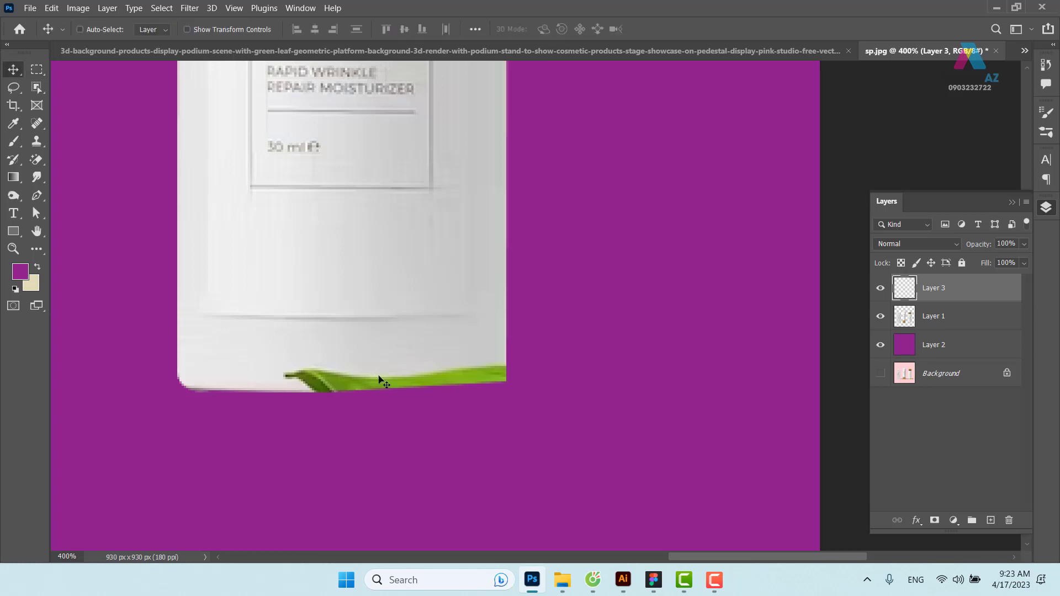
{"action": "left_click_drag", "start_coordinate": [275, 333], "coordinate": [480, 334], "text": "alt"}
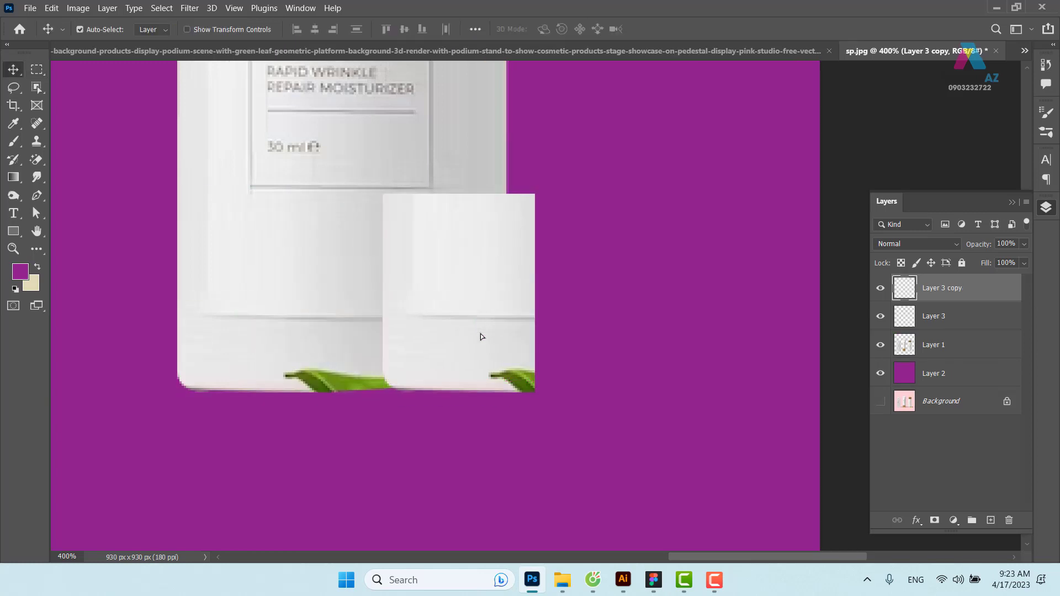
Flip the duplicate horizontally and slide it left against the bottle
{"action": "key", "text": "ctrl+t"}
{"action": "right_click", "coordinate": [469, 248]}
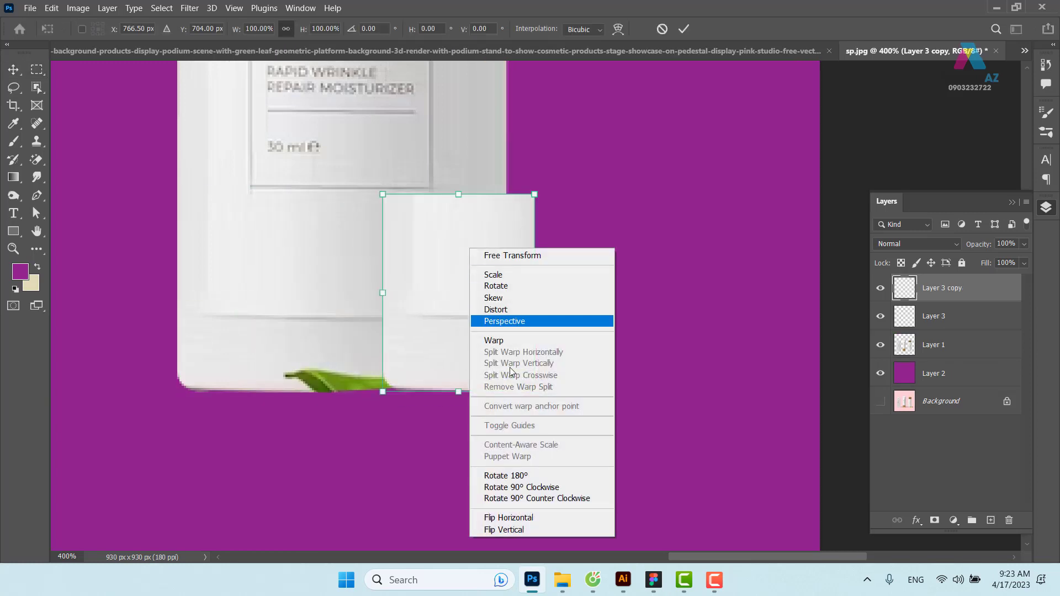
{"action": "left_click", "coordinate": [529, 518]}
{"action": "left_click_drag", "start_coordinate": [511, 307], "coordinate": [484, 314]}
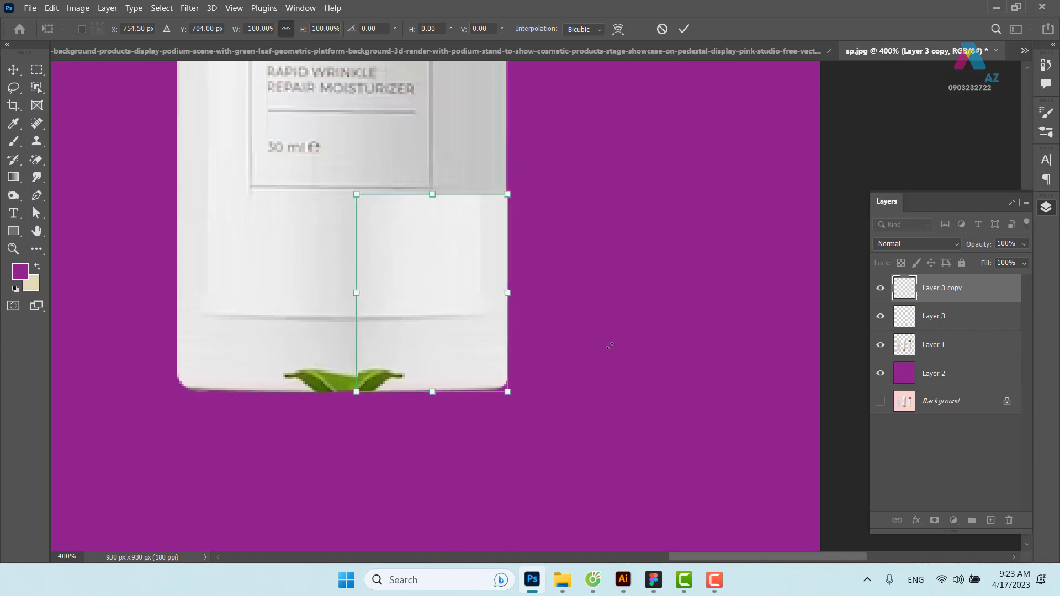
{"action": "key", "text": "Return"}
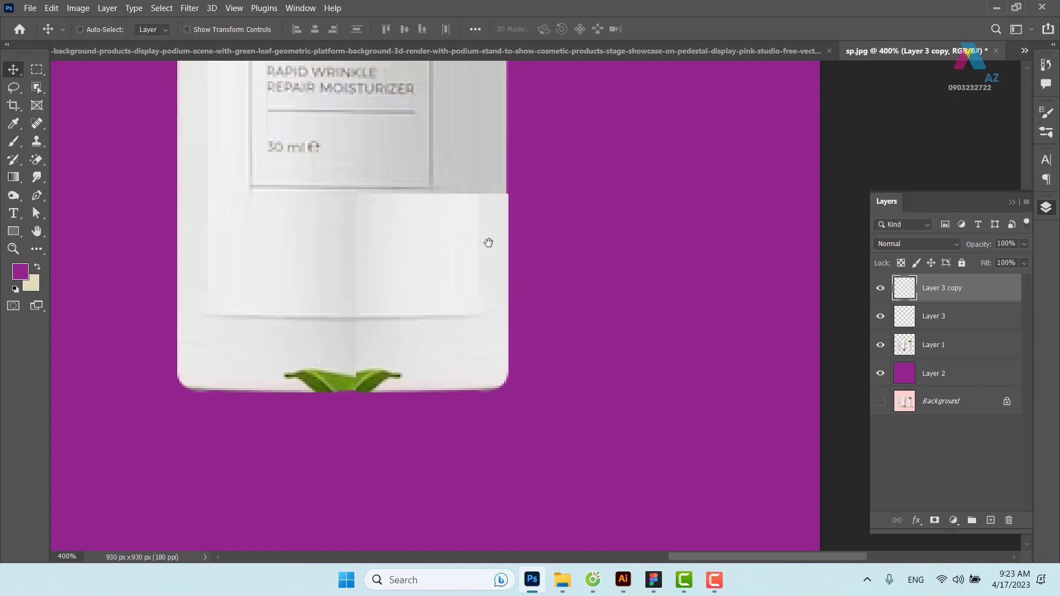
Skew the Layer 3 copy patch slightly to match the bottle, then add and undo a mask
{"action": "scroll", "coordinate": [462, 239], "scroll_direction": "up", "scroll_amount": 1}
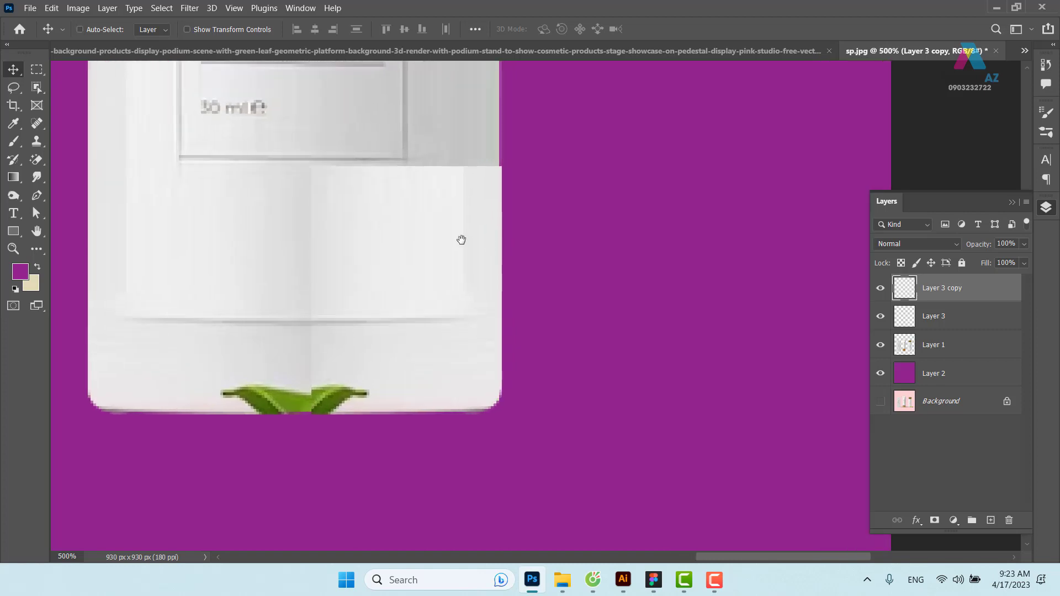
{"action": "scroll", "coordinate": [390, 284], "scroll_direction": "up", "scroll_amount": 2}
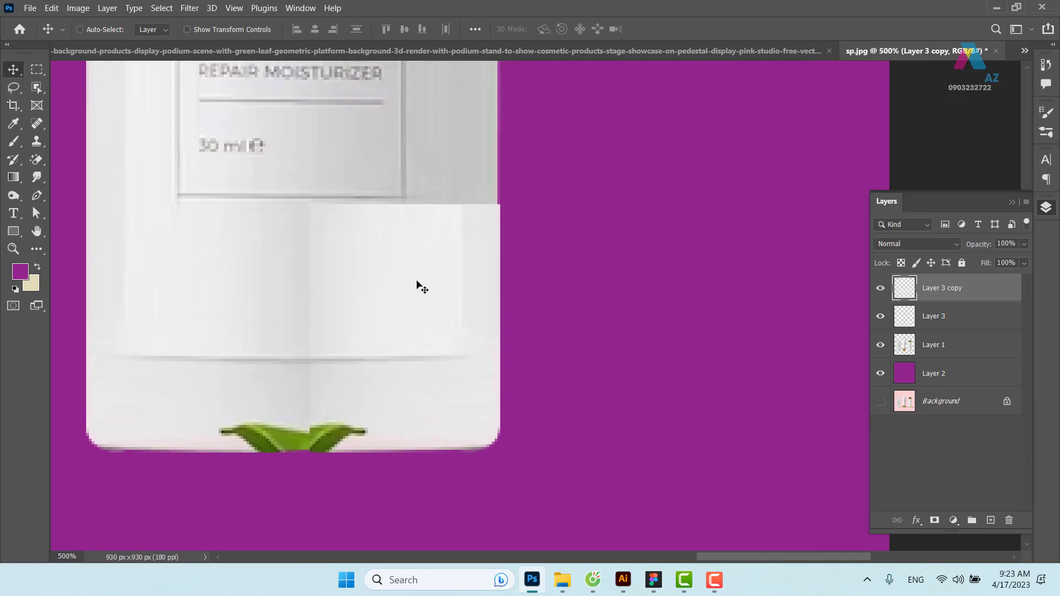
{"action": "key", "text": "ctrl+t"}
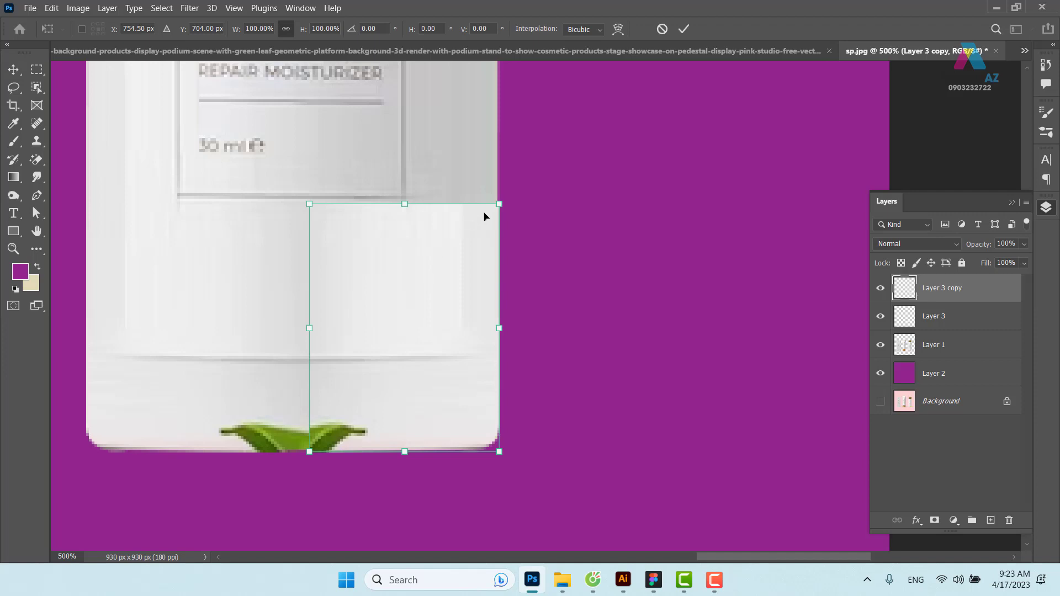
{"action": "left_click_drag", "start_coordinate": [502, 204], "coordinate": [498, 204]}
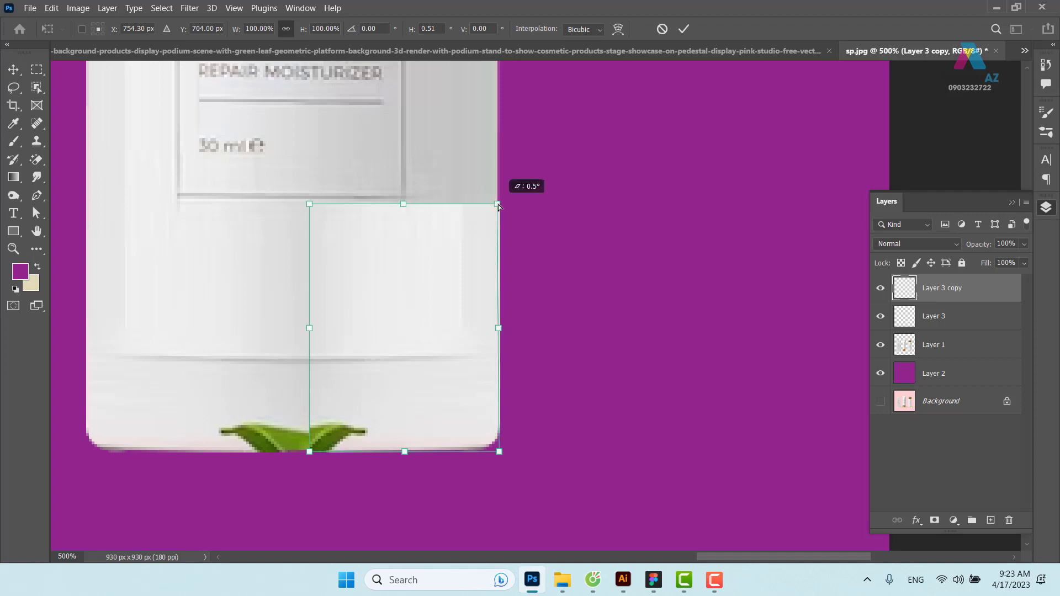
{"action": "key", "text": "Return"}
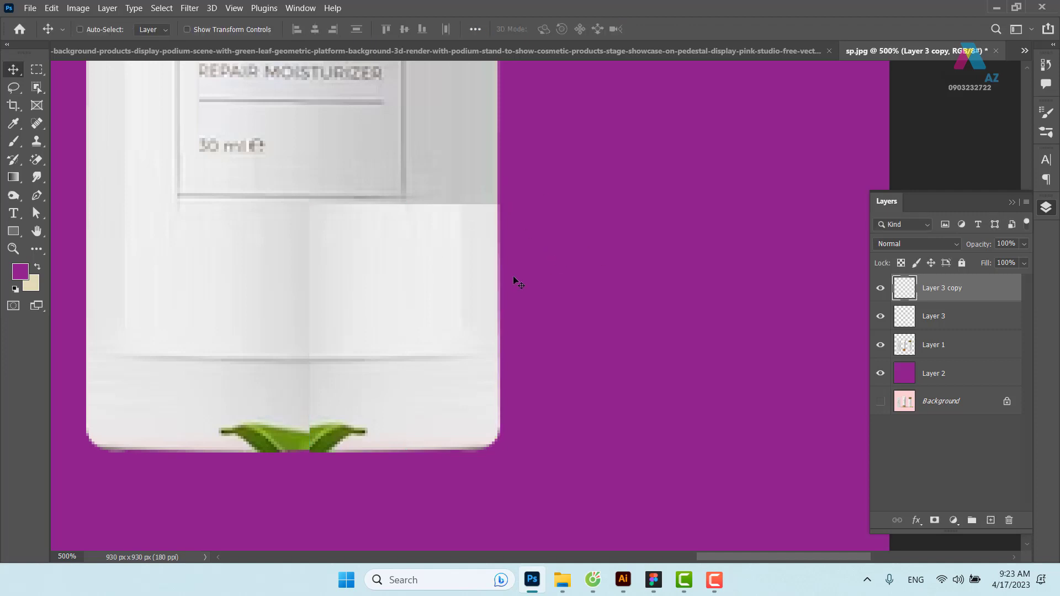
{"action": "left_click_drag", "start_coordinate": [445, 301], "coordinate": [475, 281]}
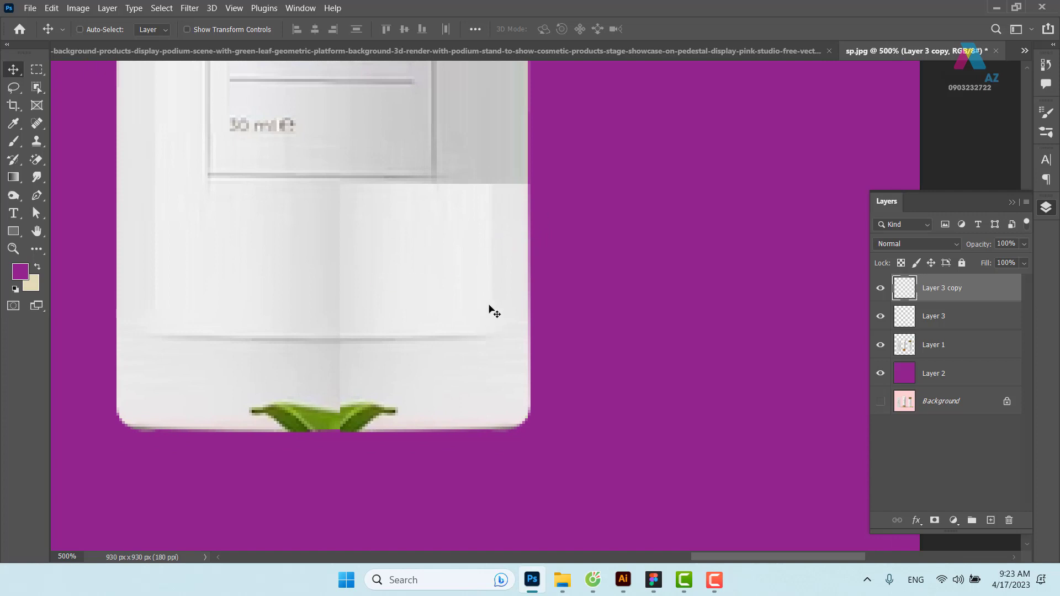
{"action": "left_click", "coordinate": [935, 520]}
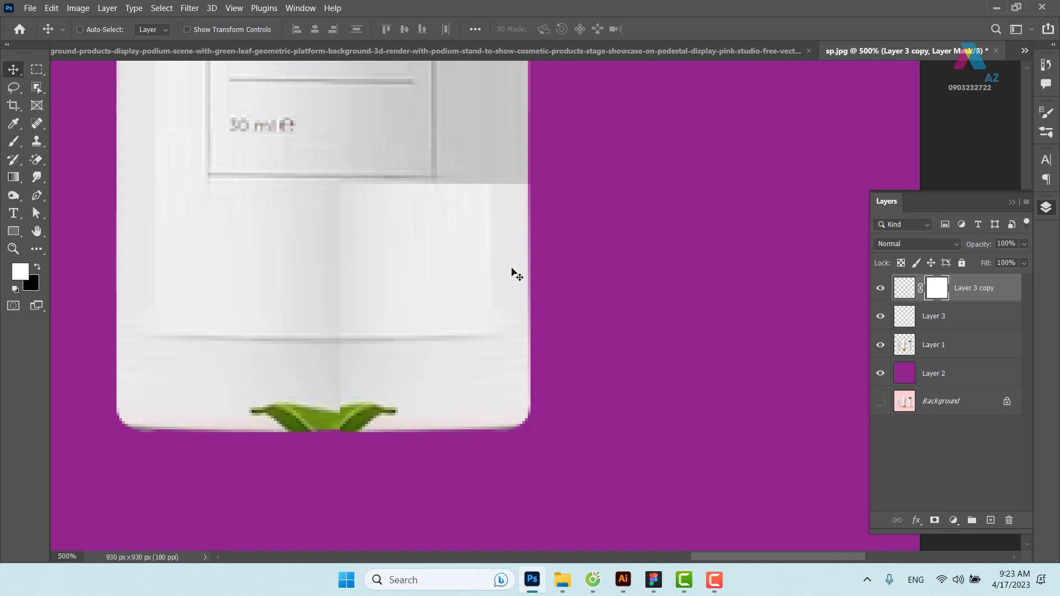
{"action": "key", "text": "ctrl+z"}
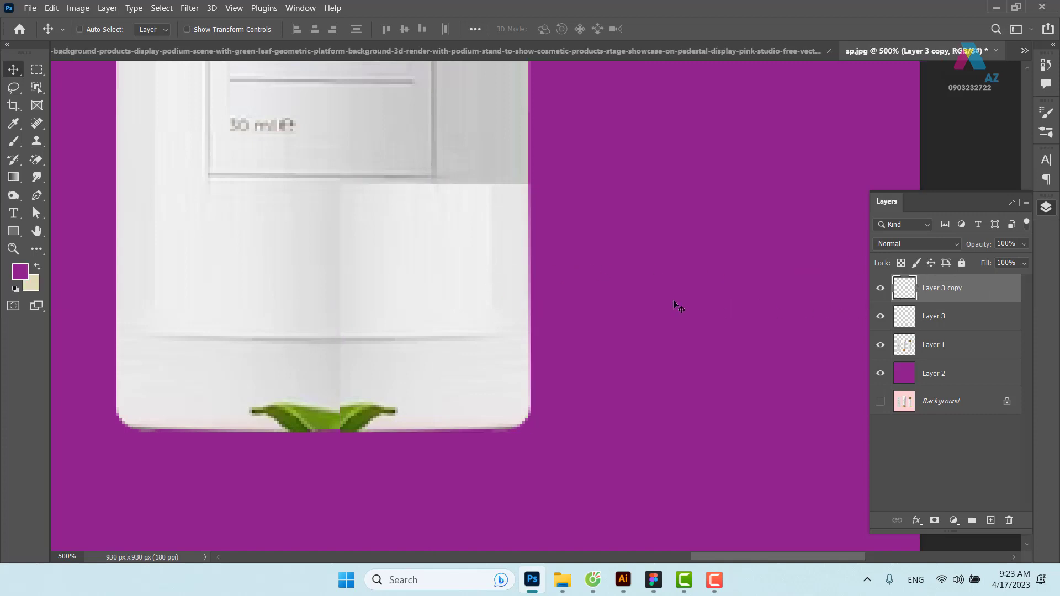
Darken the Layer 3 copy patch with Levels, midtone set to 0.36
{"action": "left_click", "coordinate": [673, 301]}
{"action": "key", "text": "ctrl+l"}
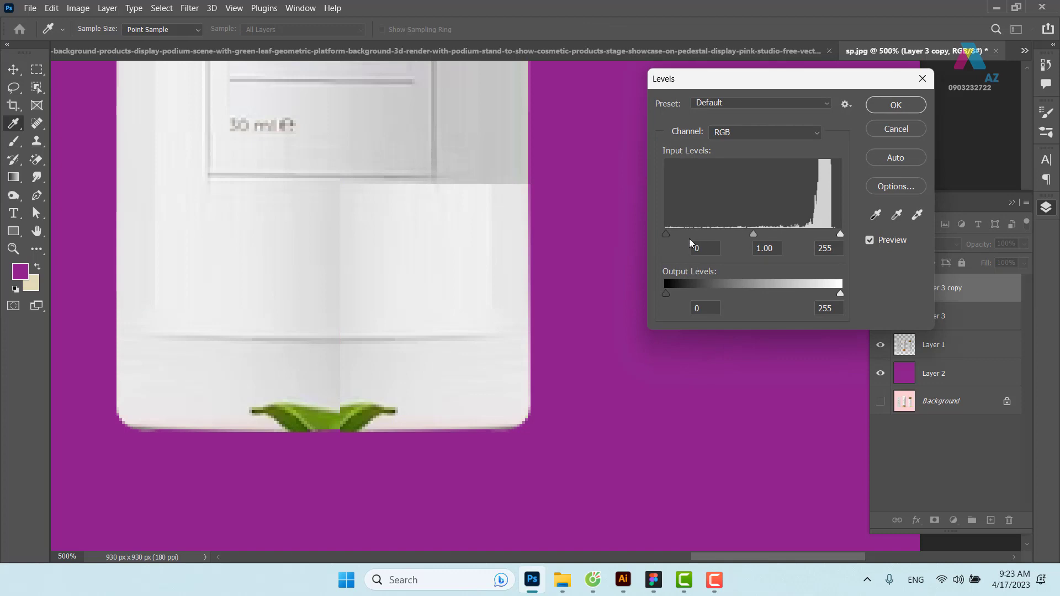
{"action": "left_click_drag", "start_coordinate": [753, 234], "coordinate": [801, 232]}
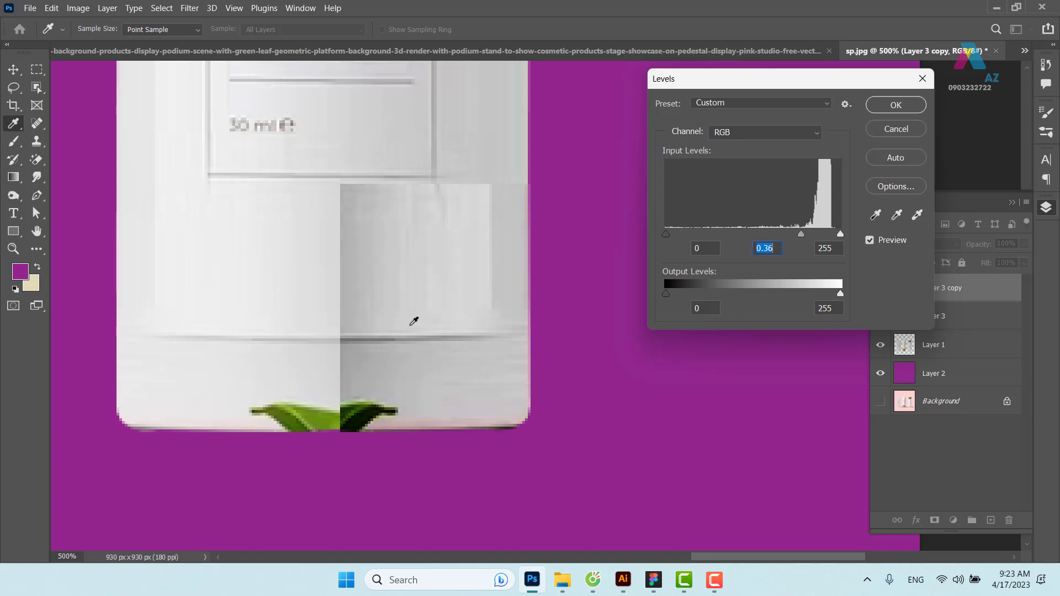
{"action": "left_click", "coordinate": [897, 108]}
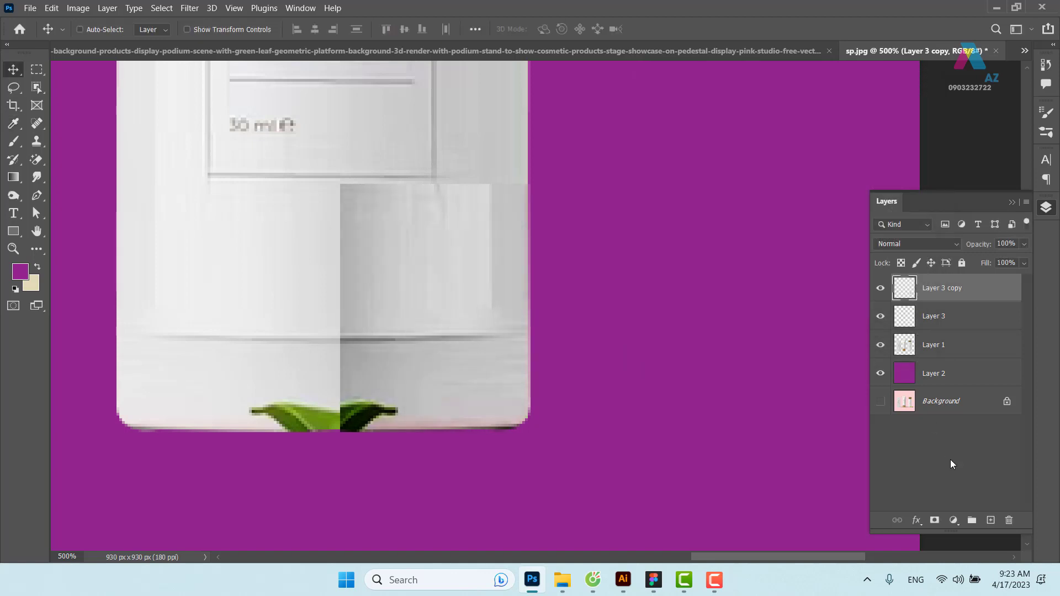
Add a layer mask and paint black over the patch's vertical seam to blend it
{"action": "left_click", "coordinate": [934, 522]}
{"action": "key", "text": "b"}
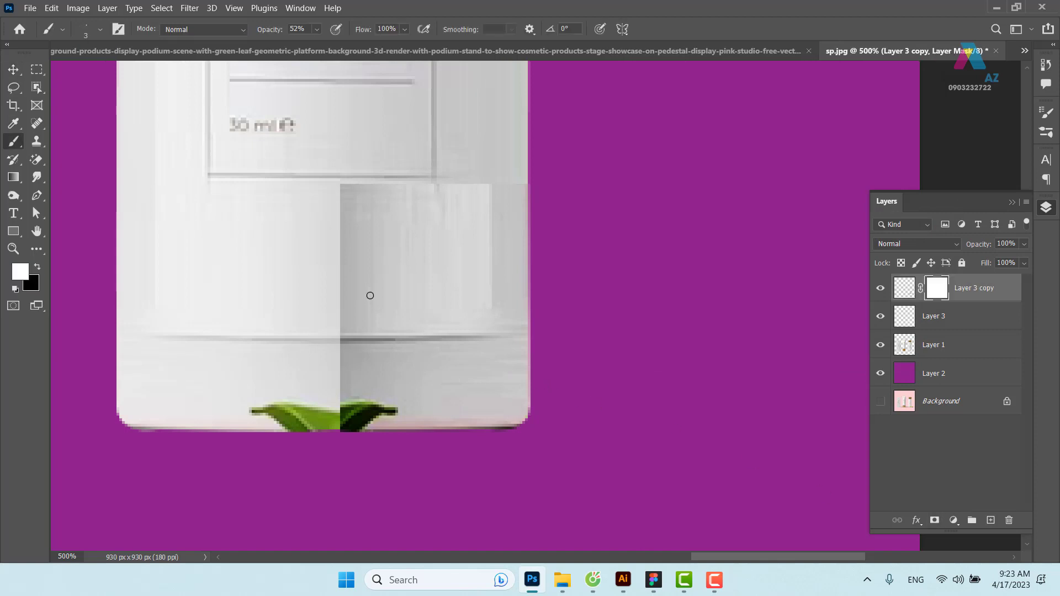
{"action": "left_click_drag", "start_coordinate": [205, 286], "coordinate": [277, 277]}
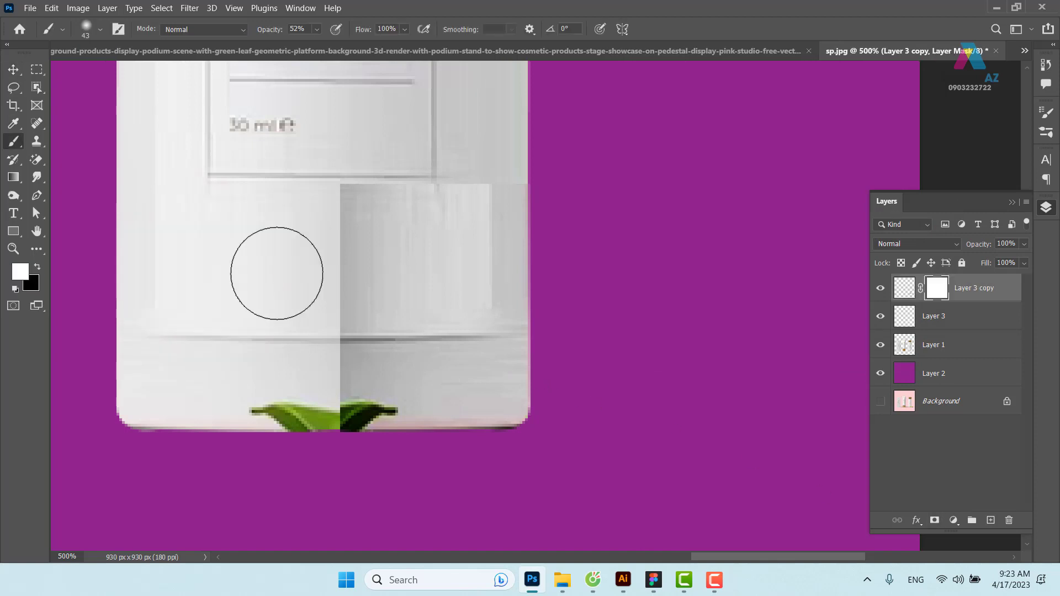
{"action": "key", "text": "x"}
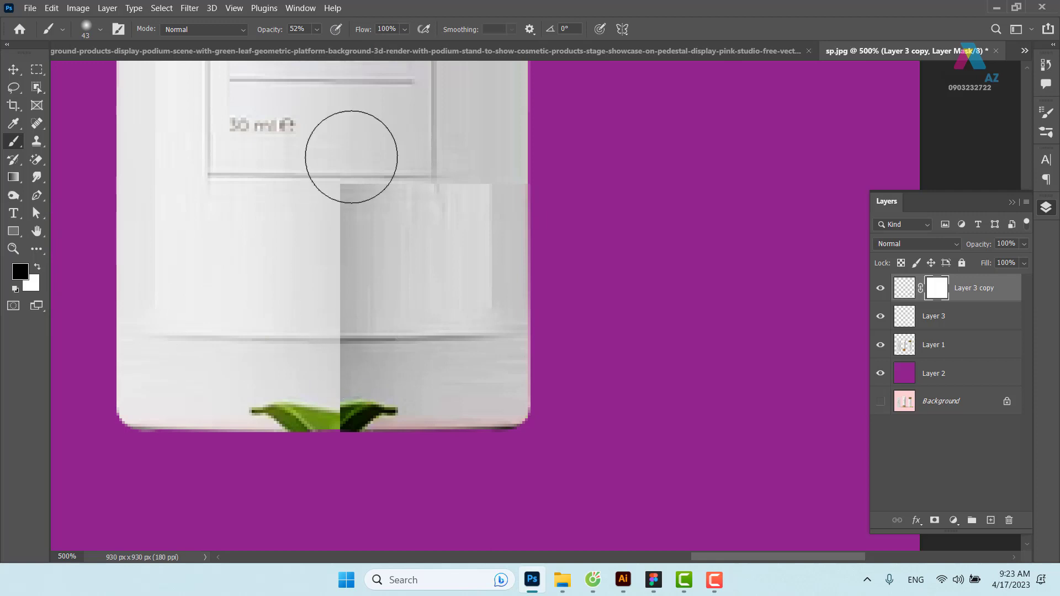
{"action": "mouse_move", "coordinate": [348, 421]}
{"action": "left_mouse_down"}
{"action": "mouse_move", "coordinate": [327, 178]}
{"action": "mouse_move", "coordinate": [458, 171]}
{"action": "left_mouse_up"}
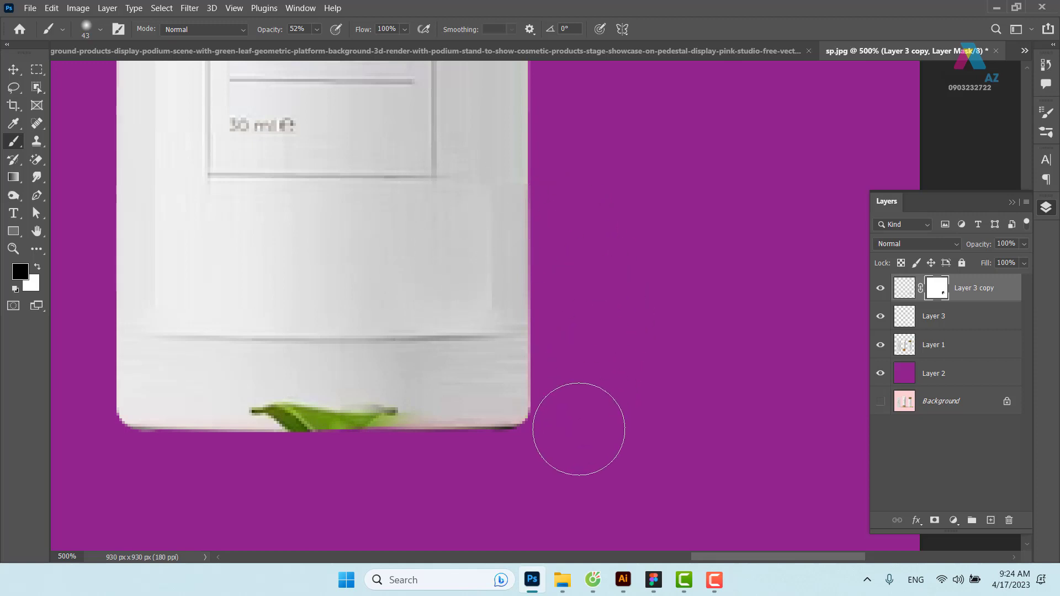
{"action": "left_click", "coordinate": [13, 69]}
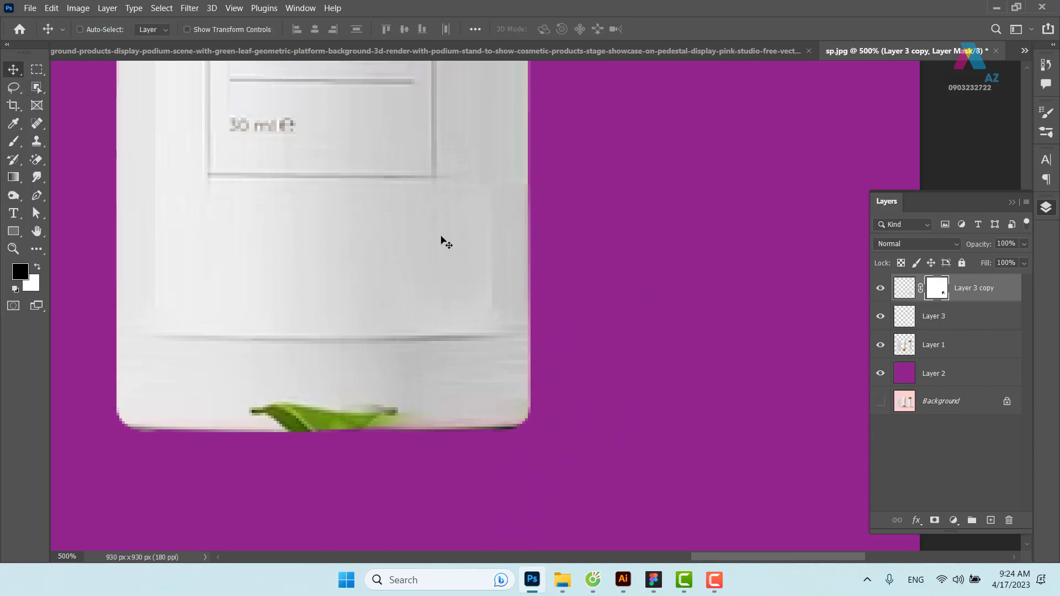
{"action": "left_click", "coordinate": [974, 352], "text": "shift"}
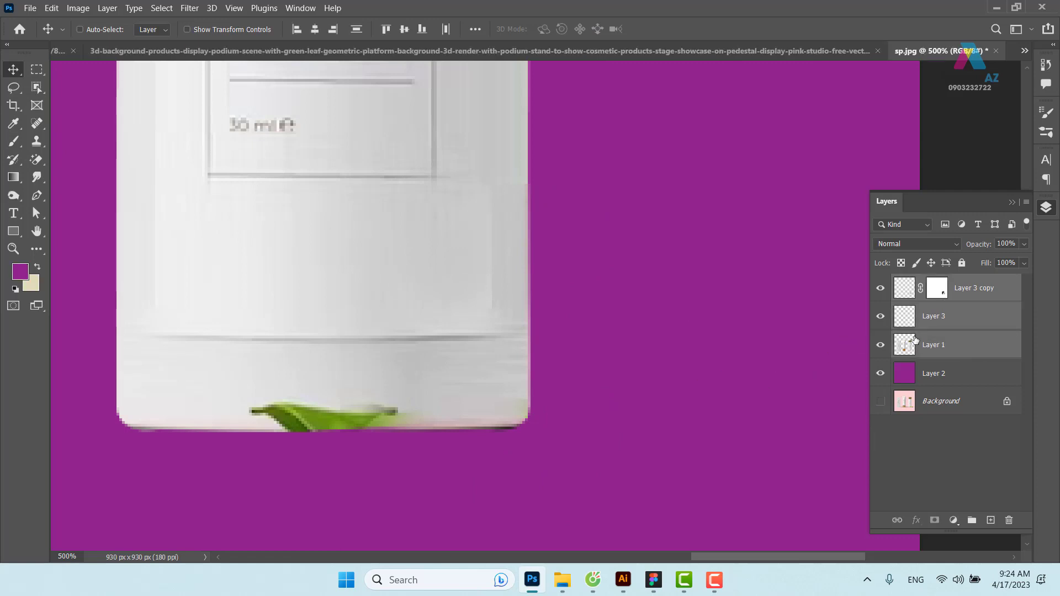
Merge Layer 3 copy, Layer 3 and Layer 1 into one layer and lock its transparency
{"action": "left_click_drag", "start_coordinate": [499, 342], "coordinate": [555, 335]}
{"action": "key", "text": "ctrl+z"}
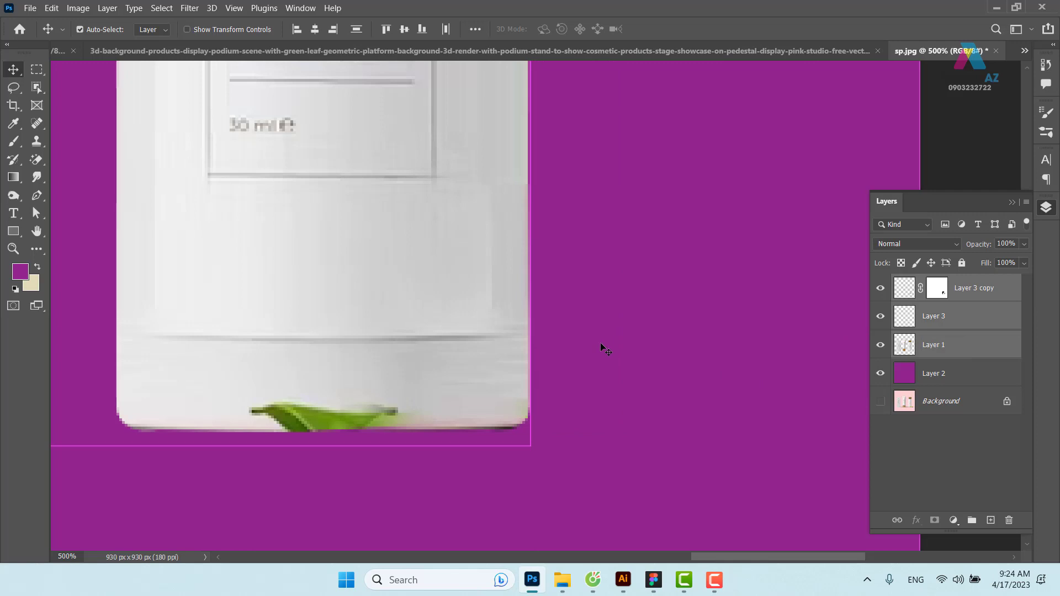
{"action": "key", "text": "e"}
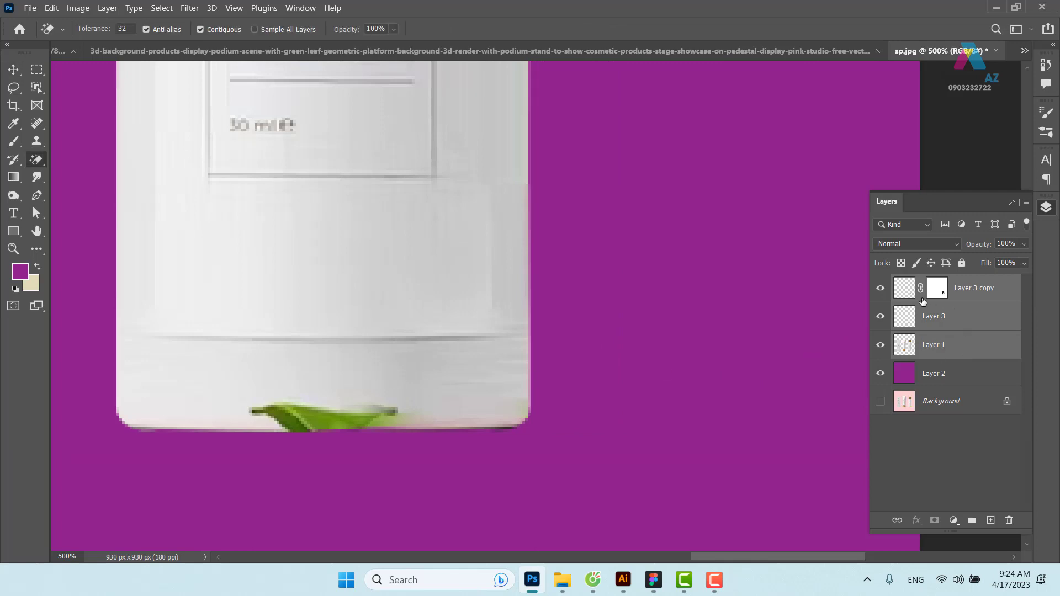
{"action": "key", "text": "ctrl+e"}
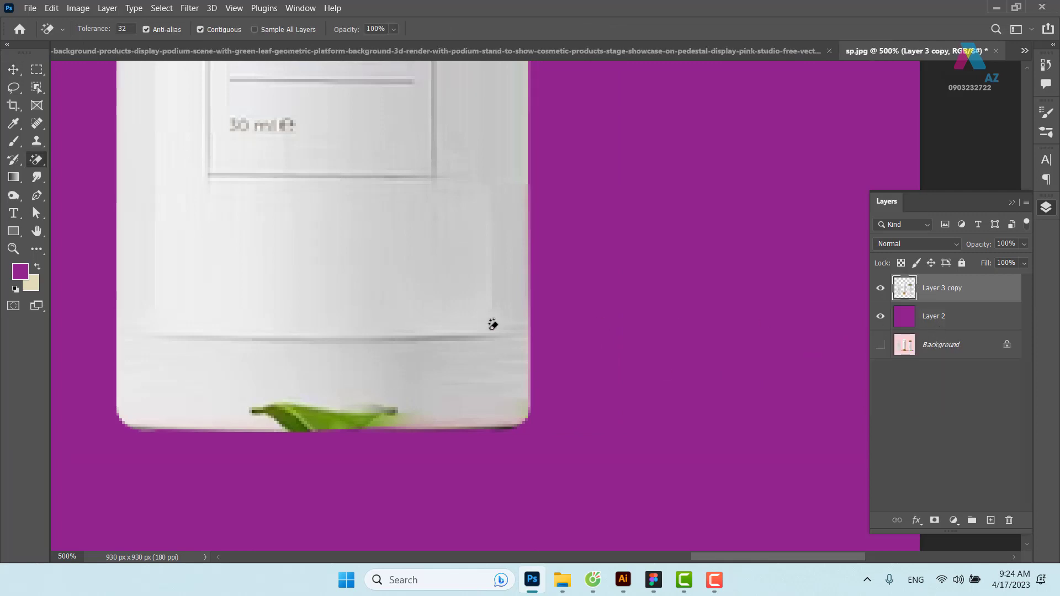
{"action": "left_click", "coordinate": [18, 74]}
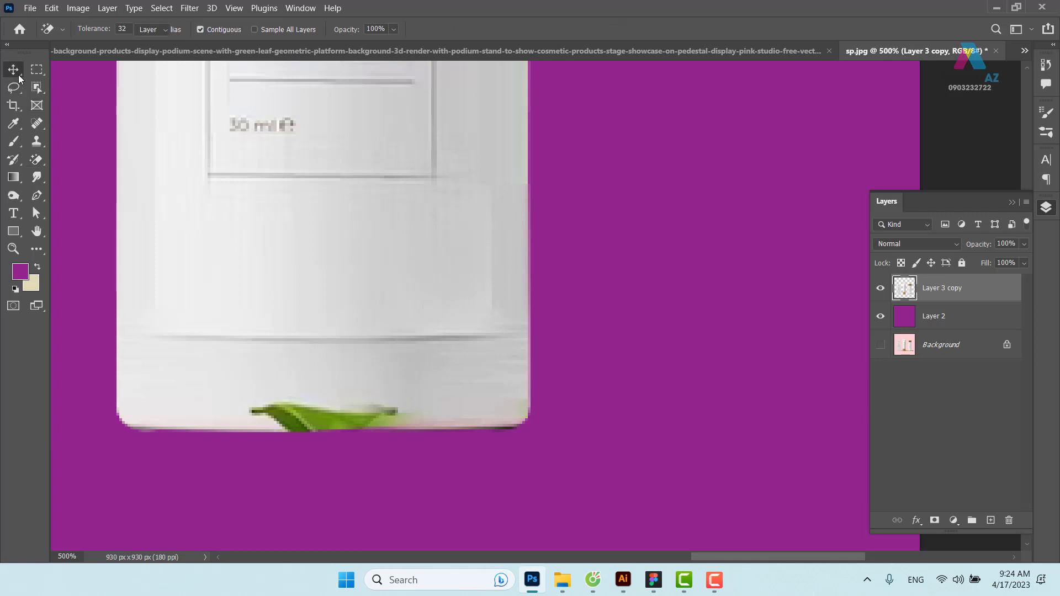
{"action": "left_click_drag", "start_coordinate": [428, 381], "coordinate": [450, 297]}
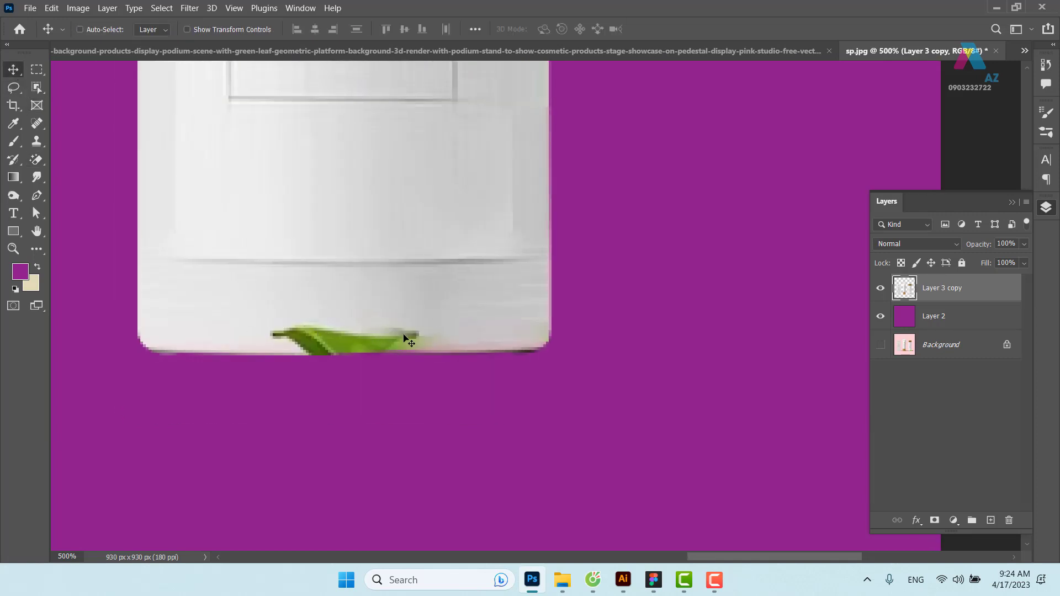
{"action": "left_click", "coordinate": [901, 263]}
Clone Stamp clean white from the bottle base over the green leaf and bottom band
{"action": "key", "text": "s"}
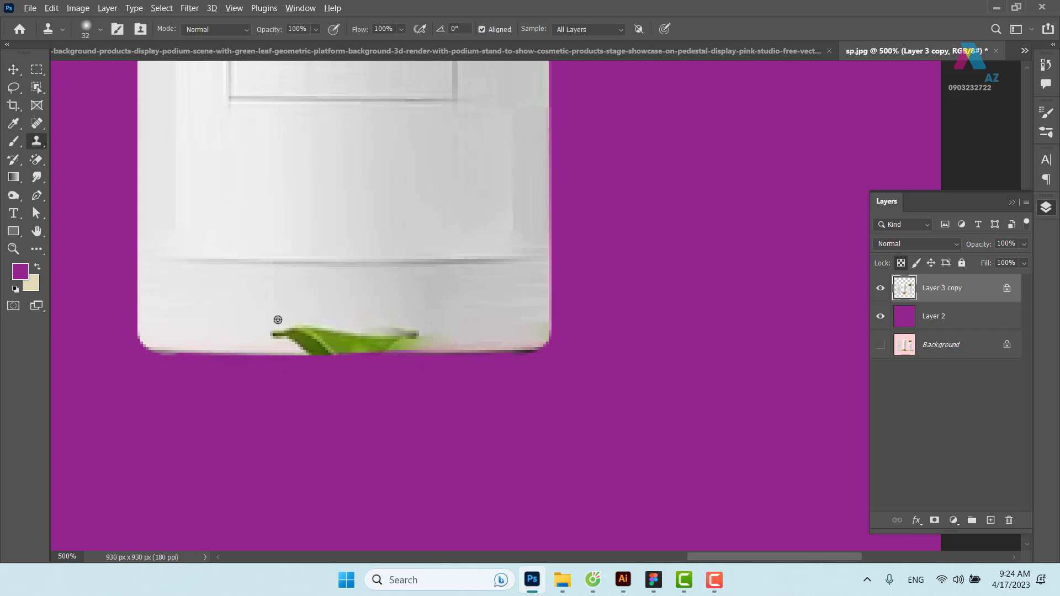
{"action": "left_click", "coordinate": [342, 302], "text": "alt"}
{"action": "left_click_drag", "start_coordinate": [348, 331], "coordinate": [355, 337]}
{"action": "left_click", "coordinate": [379, 293], "text": "alt"}
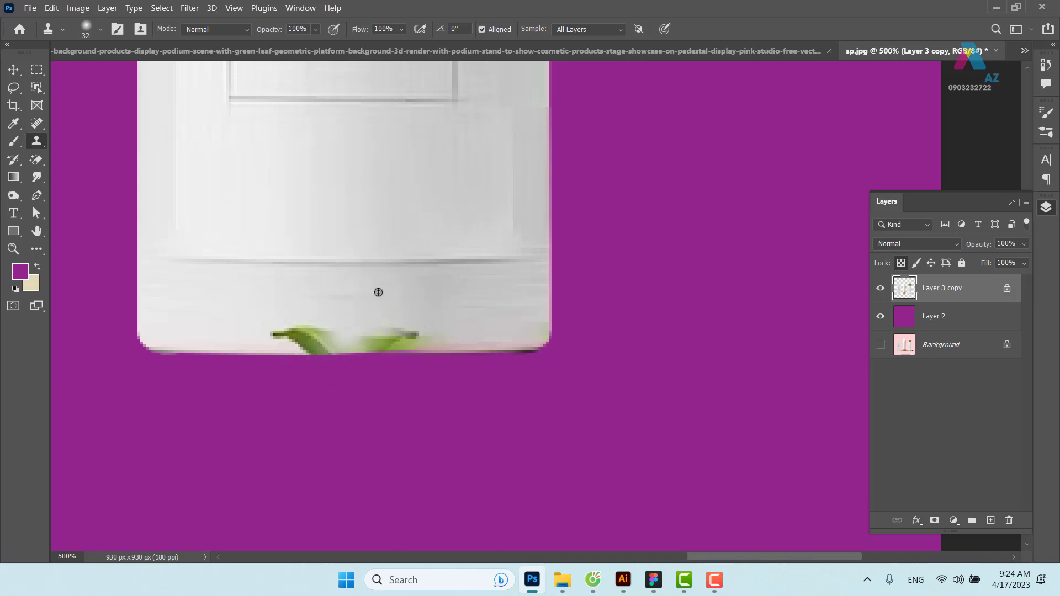
{"action": "left_click", "coordinate": [379, 341]}
{"action": "left_click", "coordinate": [401, 287], "text": "alt"}
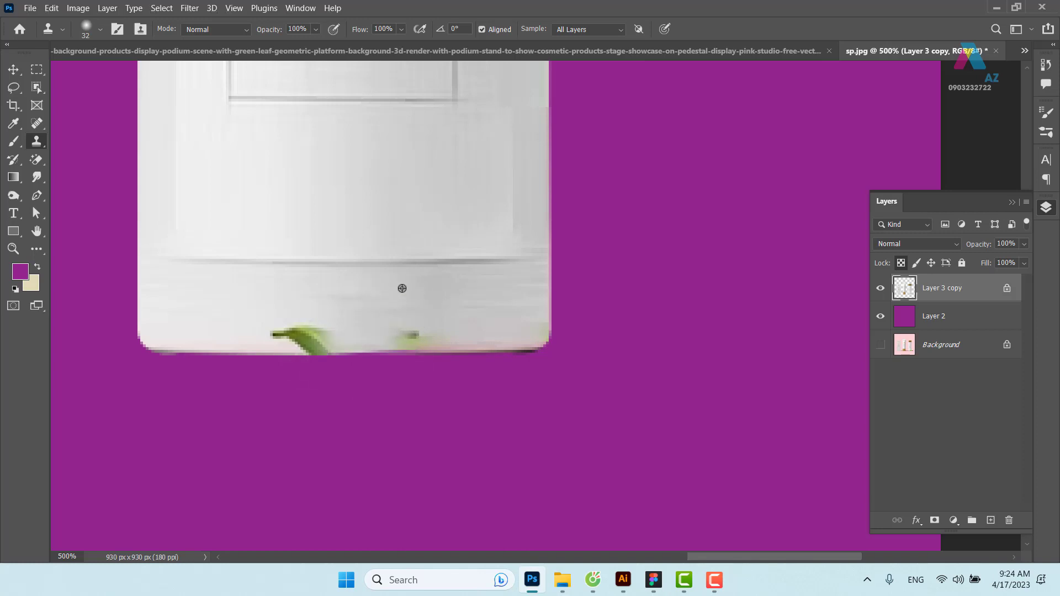
{"action": "left_click", "coordinate": [417, 331]}
{"action": "left_click", "coordinate": [393, 275], "text": "alt"}
{"action": "left_click", "coordinate": [348, 308]}
{"action": "left_click", "coordinate": [486, 308], "text": "alt"}
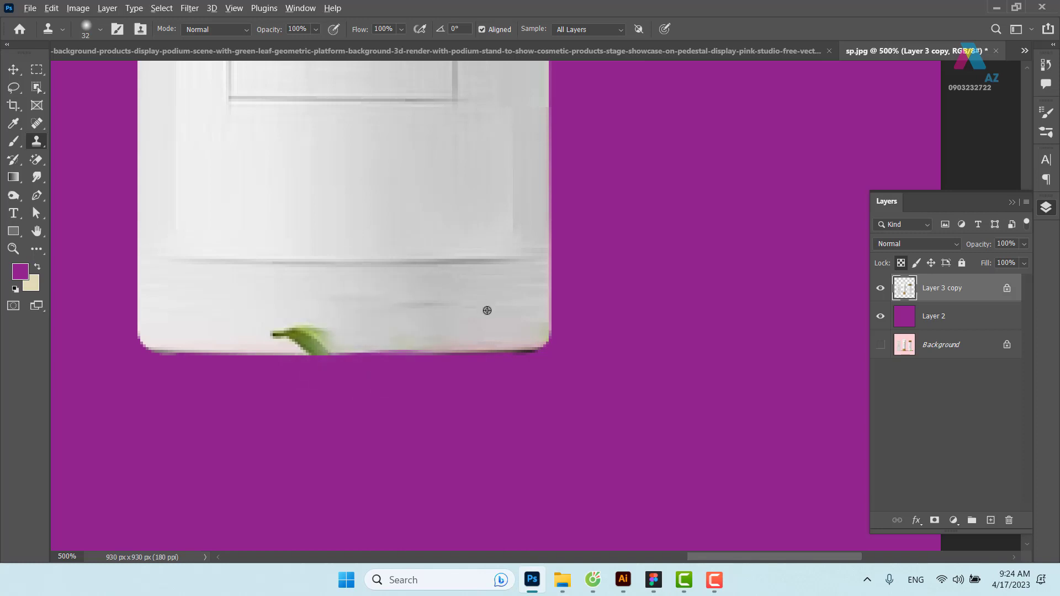
{"action": "left_click", "coordinate": [429, 306]}
Clone over the bottle's bottom edge, the remaining leaf and the dark smudge
{"action": "left_click", "coordinate": [399, 301], "text": "alt"}
{"action": "left_click", "coordinate": [409, 353]}
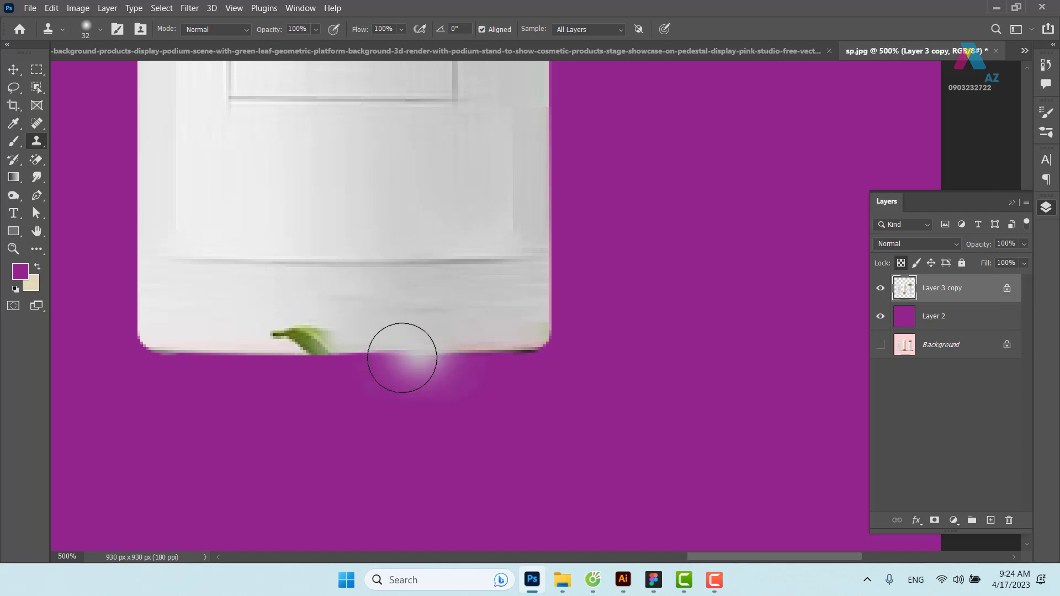
{"action": "left_click", "coordinate": [356, 302], "text": "alt"}
{"action": "left_click", "coordinate": [310, 335]}
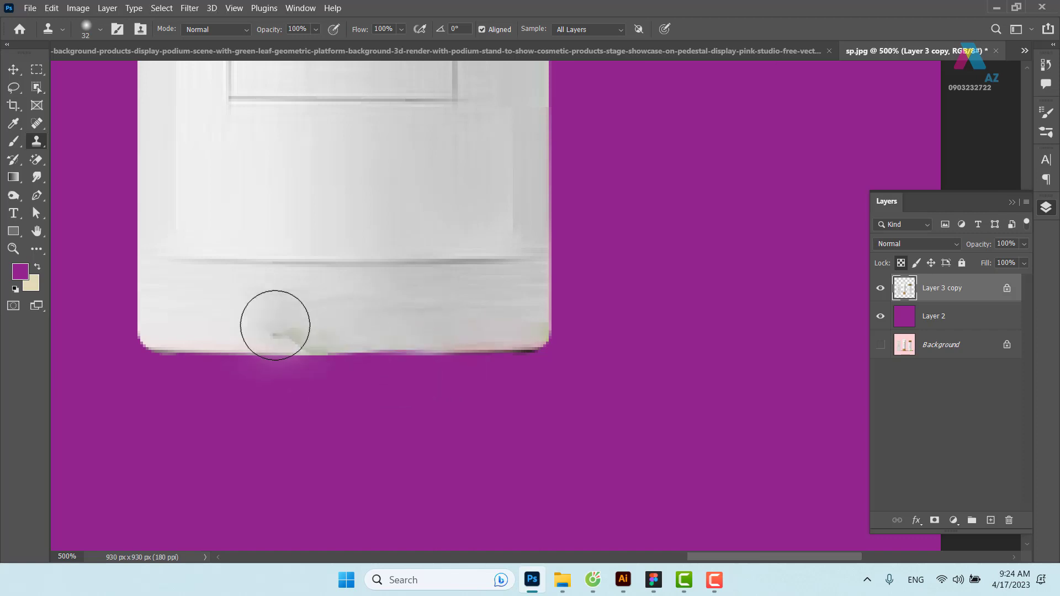
{"action": "left_click", "coordinate": [355, 301], "text": "alt"}
{"action": "left_click", "coordinate": [291, 338]}
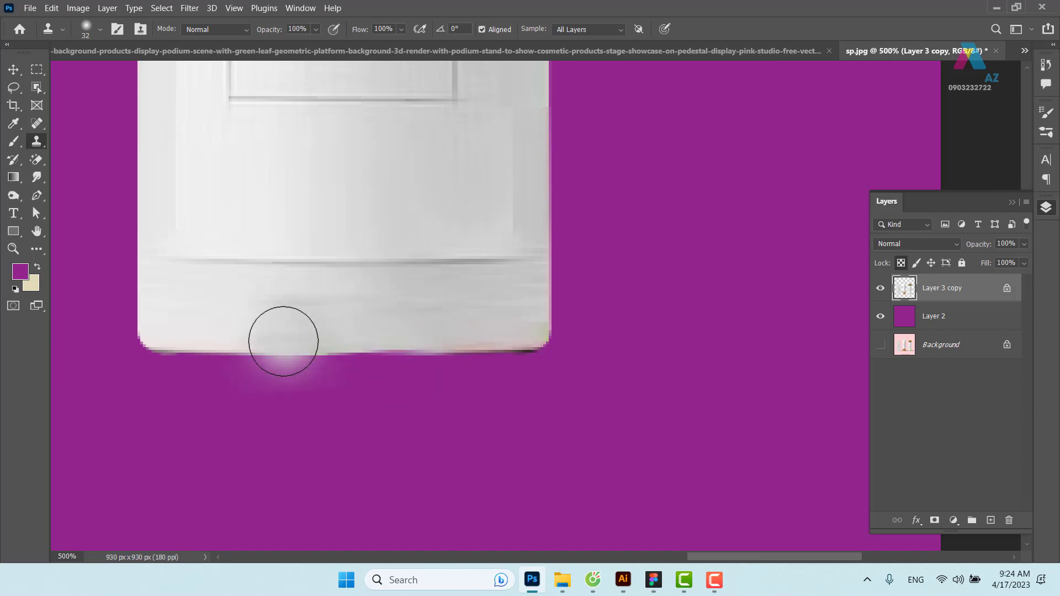
{"action": "left_click", "coordinate": [452, 317], "text": "alt"}
{"action": "left_click", "coordinate": [385, 346]}
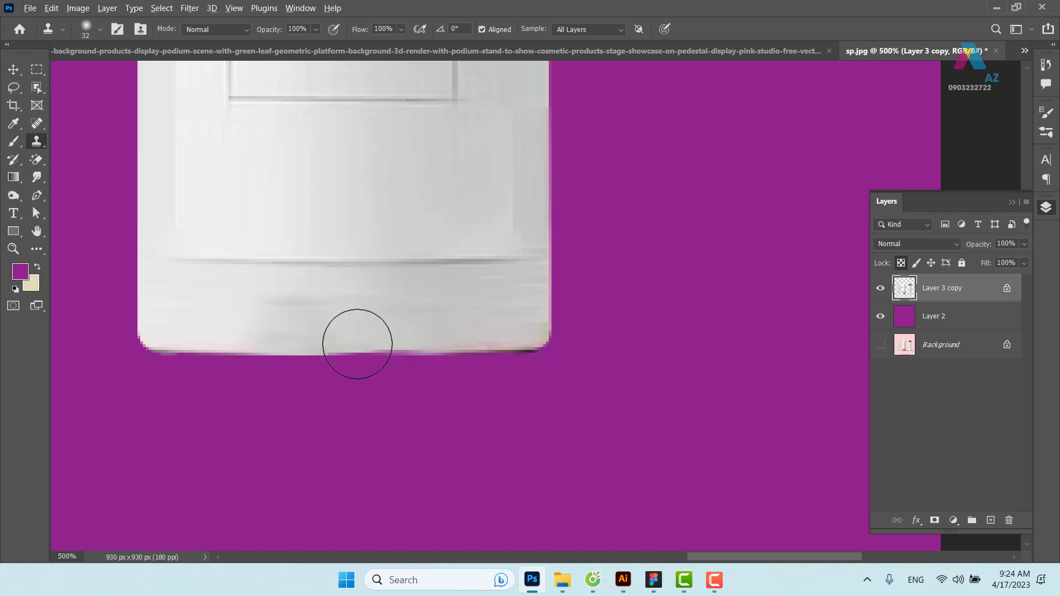
{"action": "left_click", "coordinate": [363, 313], "text": "alt"}
{"action": "left_click", "coordinate": [359, 343]}
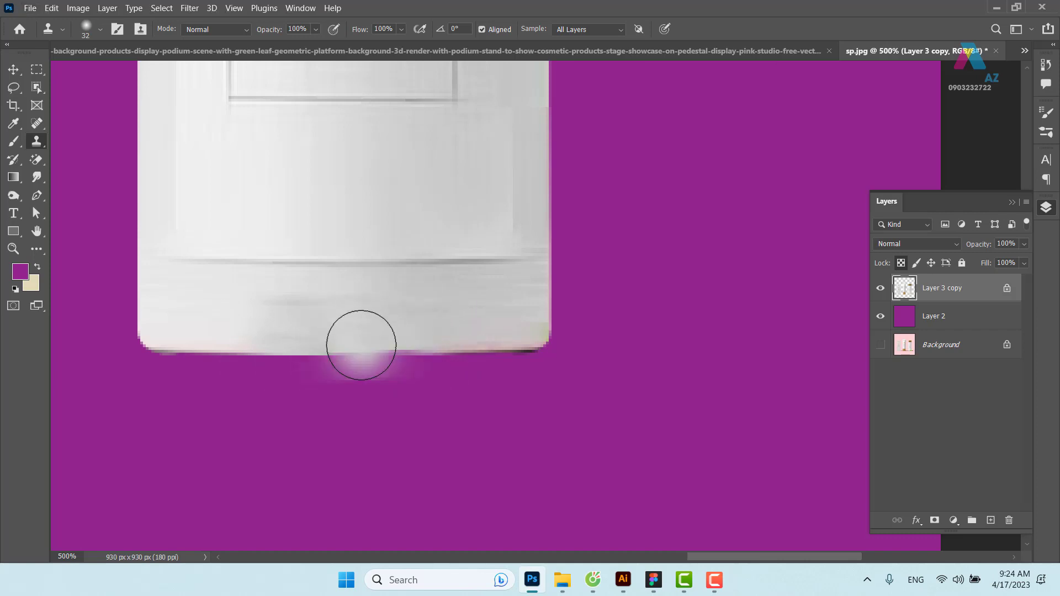
{"action": "left_click", "coordinate": [293, 300], "text": "alt"}
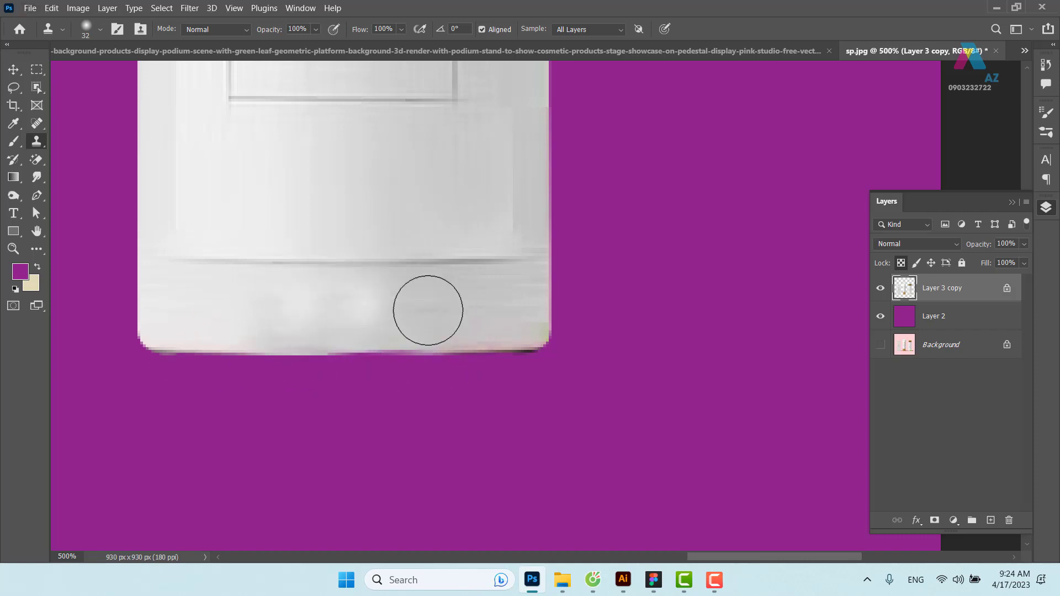
Heal the streaks on the bottle's lower band with a small Spot Healing Brush
{"action": "left_click", "coordinate": [37, 123]}
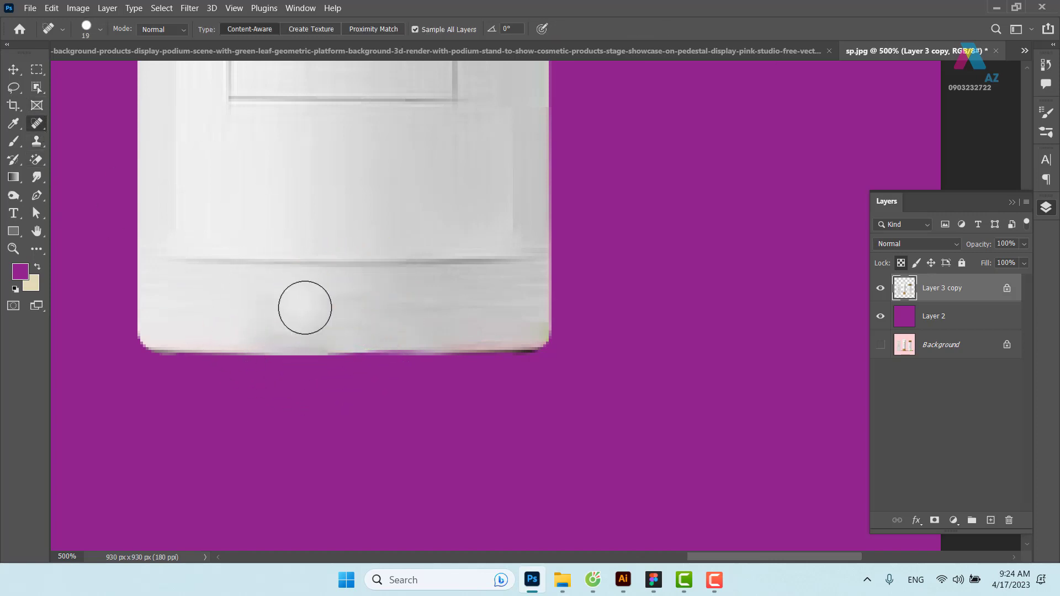
{"action": "left_click_drag", "start_coordinate": [286, 302], "coordinate": [514, 302]}
{"action": "mouse_move", "coordinate": [243, 304]}
{"action": "left_mouse_down"}
{"action": "mouse_move", "coordinate": [458, 310]}
{"action": "mouse_move", "coordinate": [443, 320]}
{"action": "left_mouse_up"}
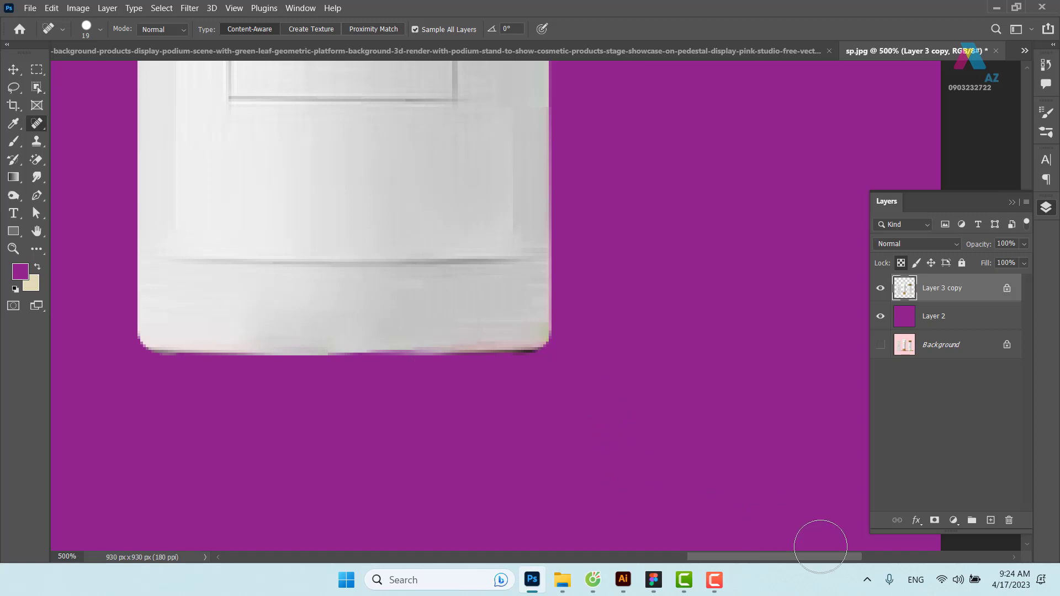
{"action": "scroll", "coordinate": [821, 547], "scroll_direction": "down", "scroll_amount": 2, "text": "alt"}
{"action": "scroll", "coordinate": [821, 546], "scroll_direction": "down", "scroll_amount": 3, "text": "alt"}
Save the product image as sp.psd in Photoshop format, accepting the default format options
{"action": "scroll", "coordinate": [821, 547], "scroll_direction": "down", "scroll_amount": 1, "text": "alt"}
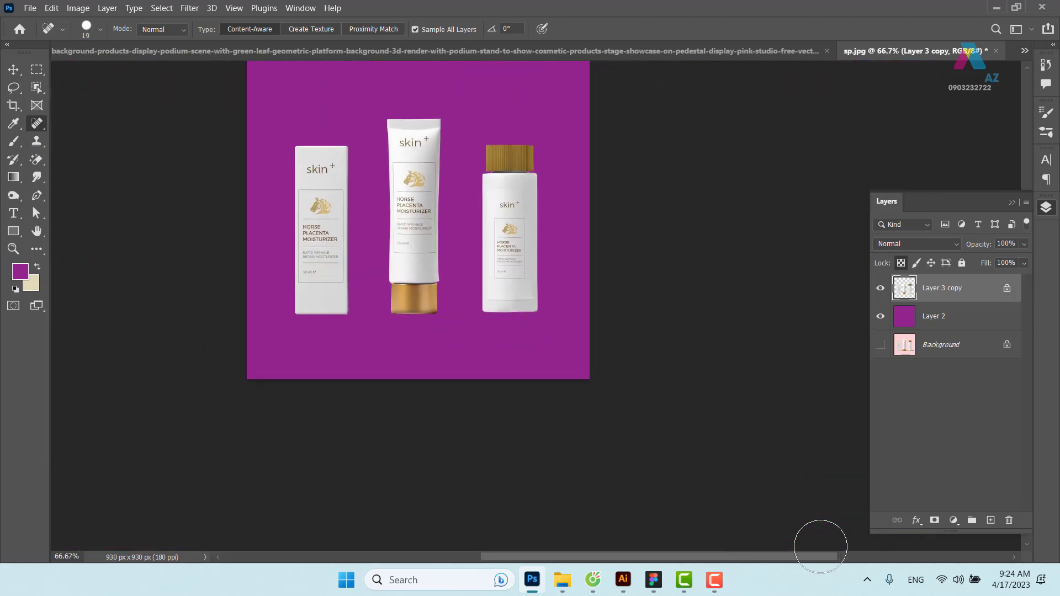
{"action": "left_click", "coordinate": [14, 69]}
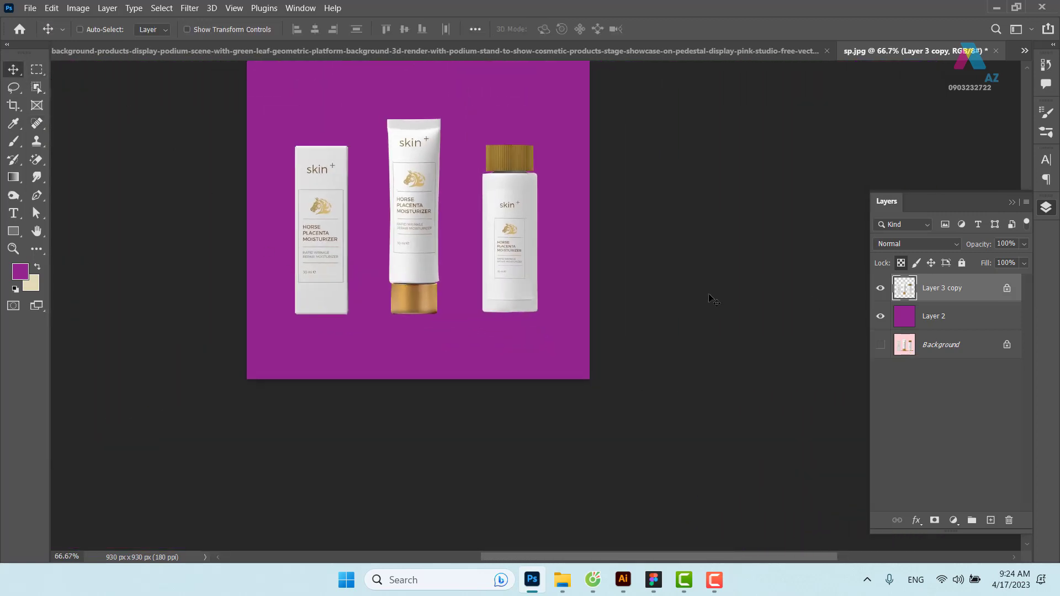
{"action": "key", "text": "ctrl+s"}
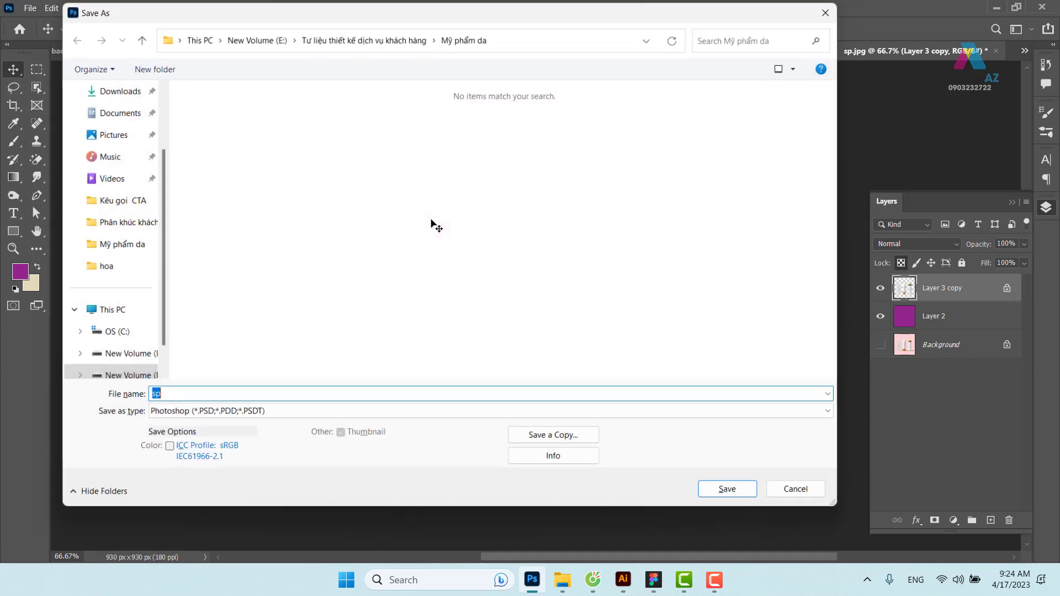
{"action": "key", "text": "Return"}
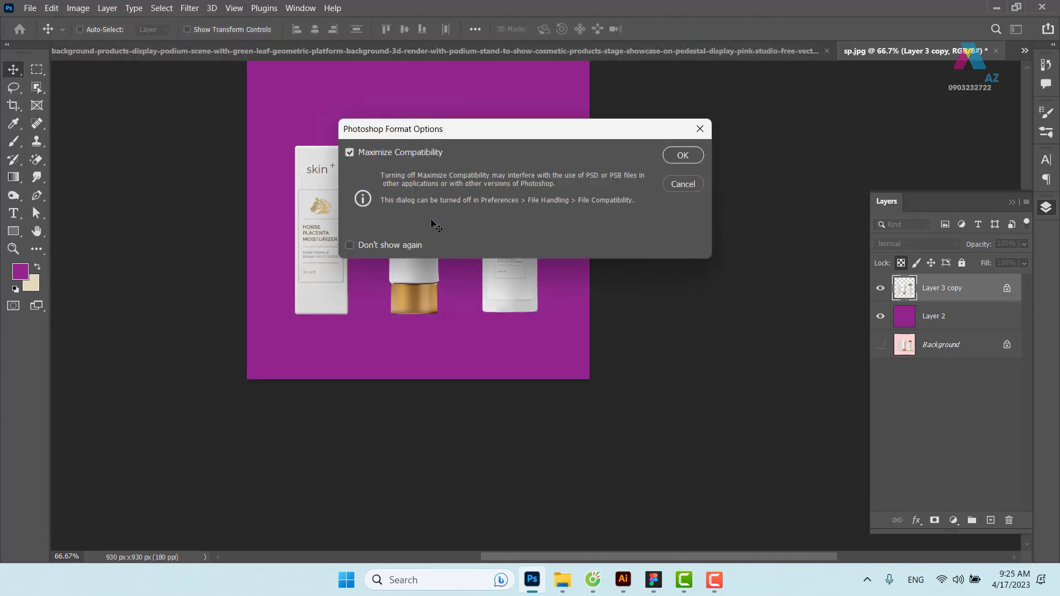
{"action": "left_click", "coordinate": [684, 156]}
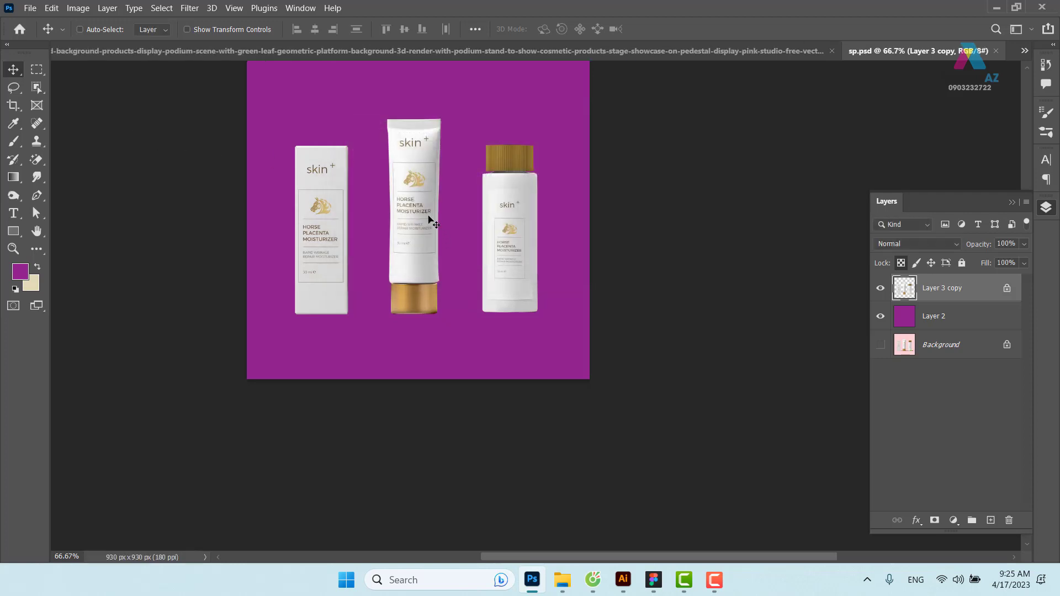
Cut the middle tube onto its own layer and move it left over the box
{"action": "key", "text": "m"}
{"action": "left_click_drag", "start_coordinate": [378, 90], "coordinate": [456, 361]}
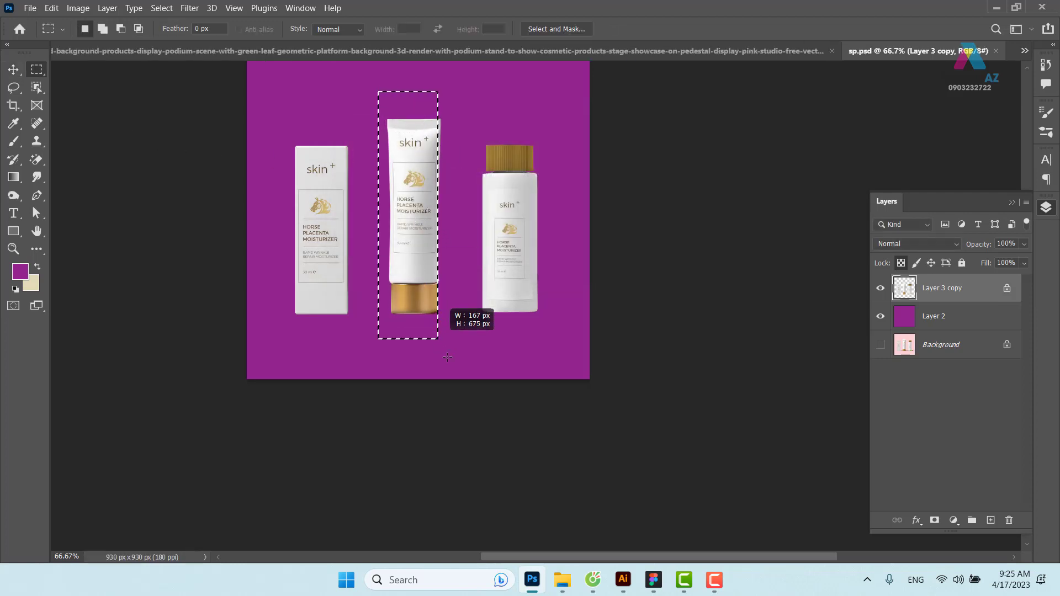
{"action": "key", "text": "ctrl+x"}
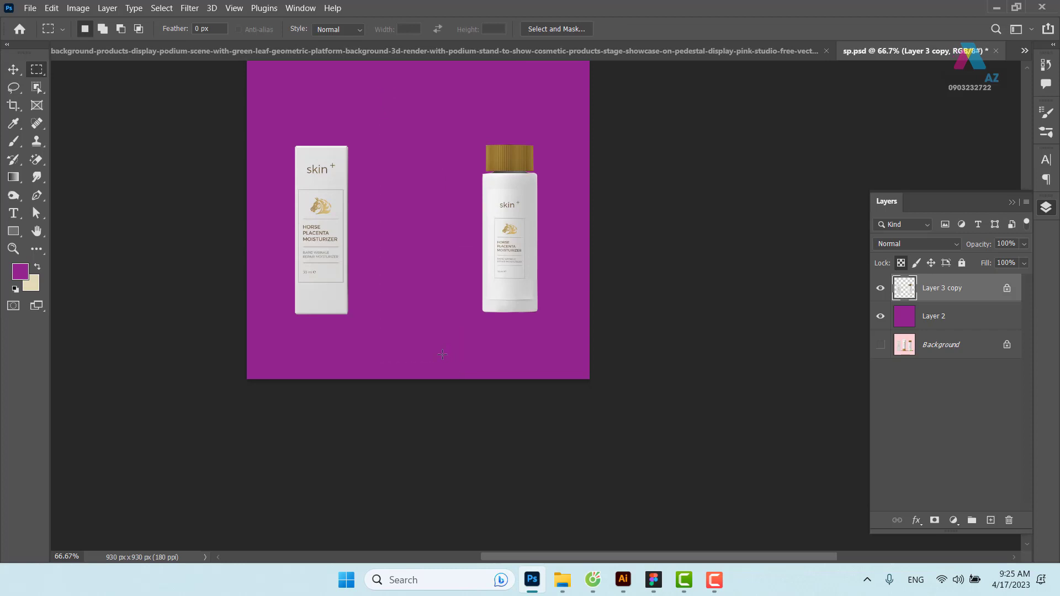
{"action": "key", "text": "ctrl+v"}
{"action": "left_click_drag", "start_coordinate": [434, 281], "coordinate": [385, 294]}
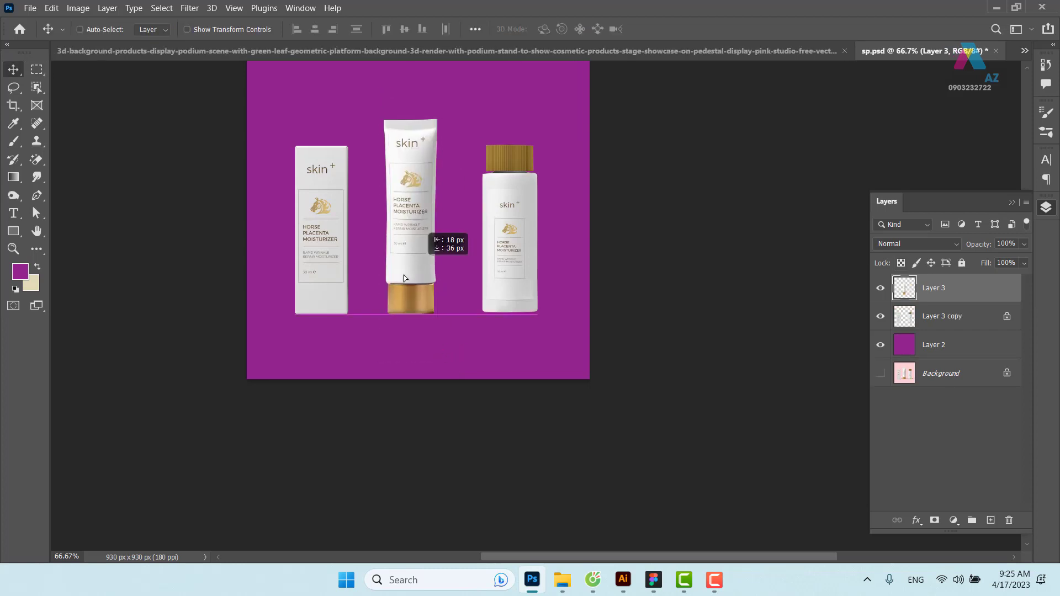
Cut the right bottle onto its own layer and tuck it behind the tube's right side
{"action": "right_click", "coordinate": [495, 232]}
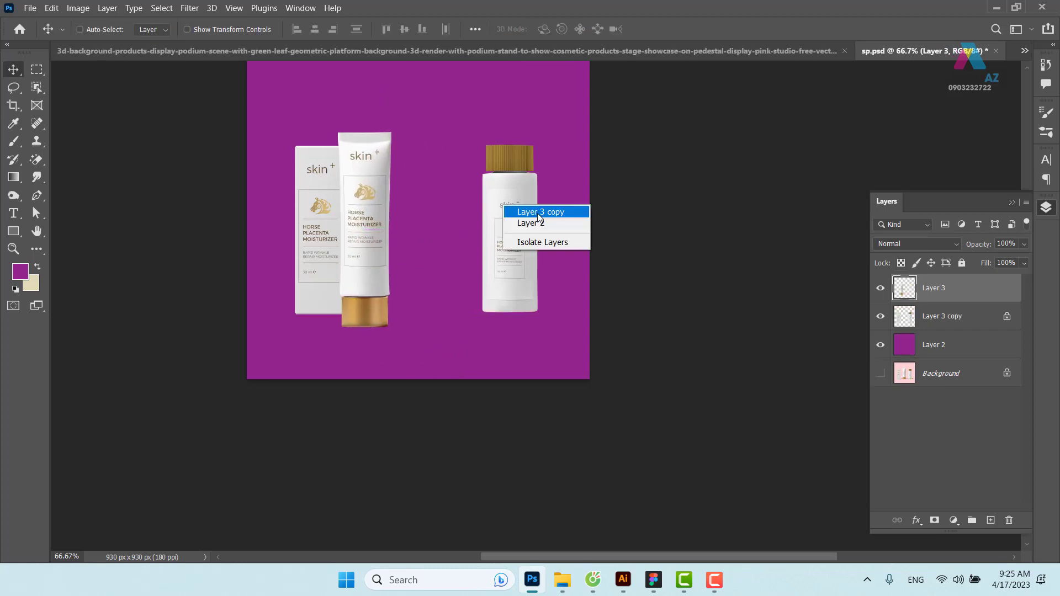
{"action": "left_click", "coordinate": [539, 210]}
{"action": "mouse_move", "coordinate": [521, 227]}
{"action": "left_mouse_down"}
{"action": "mouse_move", "coordinate": [471, 236]}
{"action": "mouse_move", "coordinate": [496, 227]}
{"action": "left_mouse_up"}
{"action": "key", "text": "ctrl+z"}
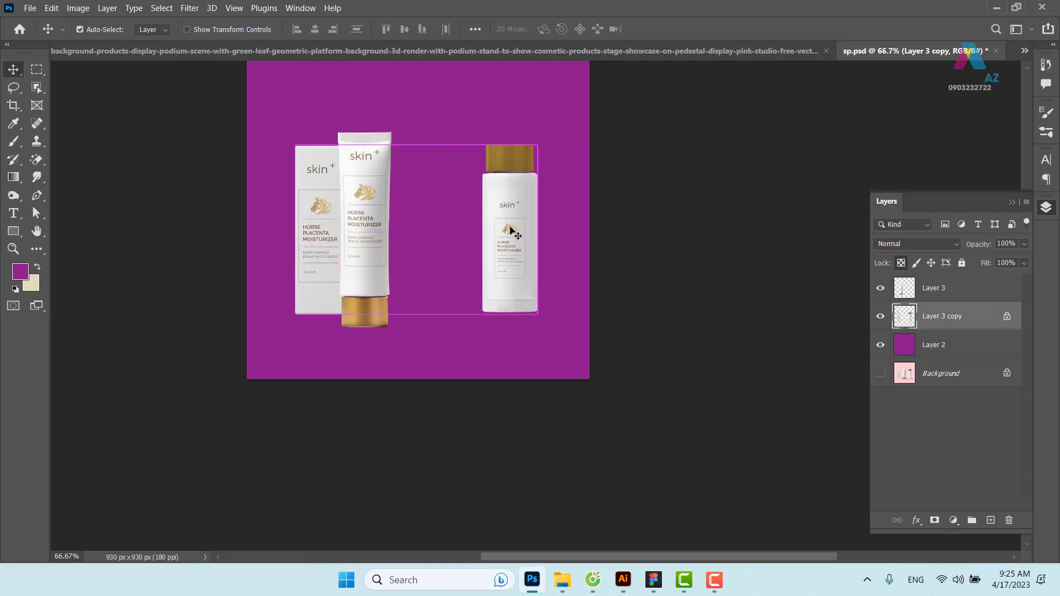
{"action": "key", "text": "m"}
{"action": "mouse_move", "coordinate": [466, 109]}
{"action": "left_mouse_down"}
{"action": "mouse_move", "coordinate": [499, 251]}
{"action": "mouse_move", "coordinate": [555, 347]}
{"action": "left_mouse_up"}
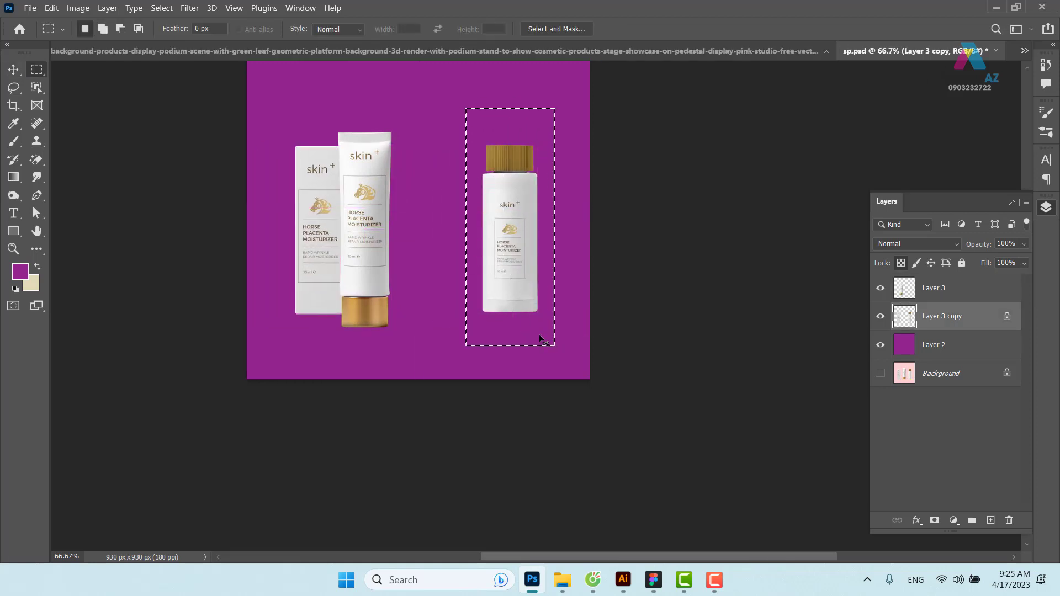
{"action": "key", "text": "ctrl+x"}
{"action": "key", "text": "ctrl+v"}
{"action": "key", "text": "v"}
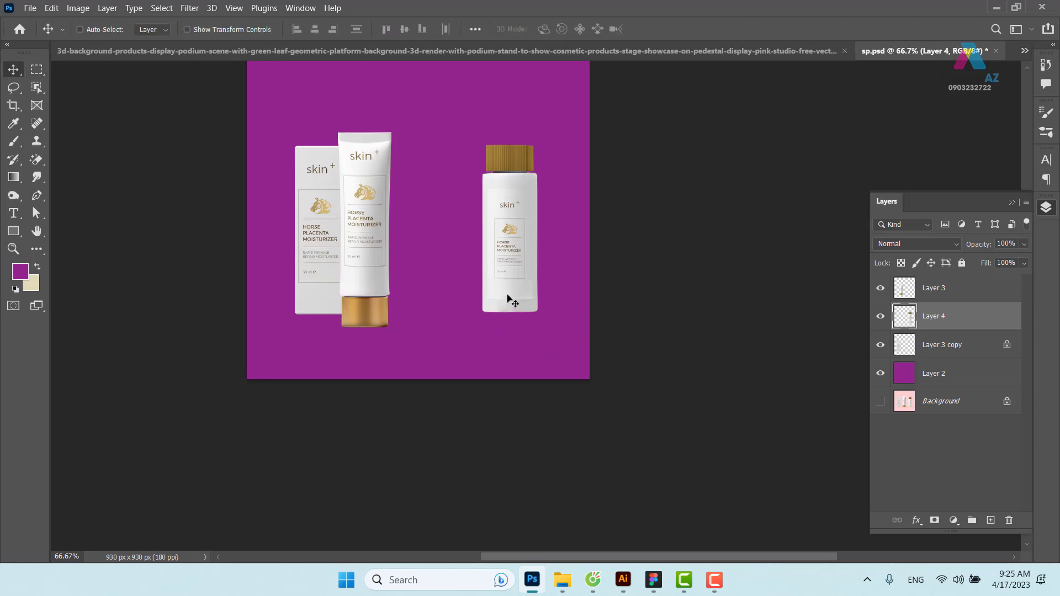
{"action": "mouse_move", "coordinate": [511, 299]}
{"action": "left_mouse_down"}
{"action": "mouse_move", "coordinate": [451, 277]}
{"action": "mouse_move", "coordinate": [412, 278]}
{"action": "left_mouse_up"}
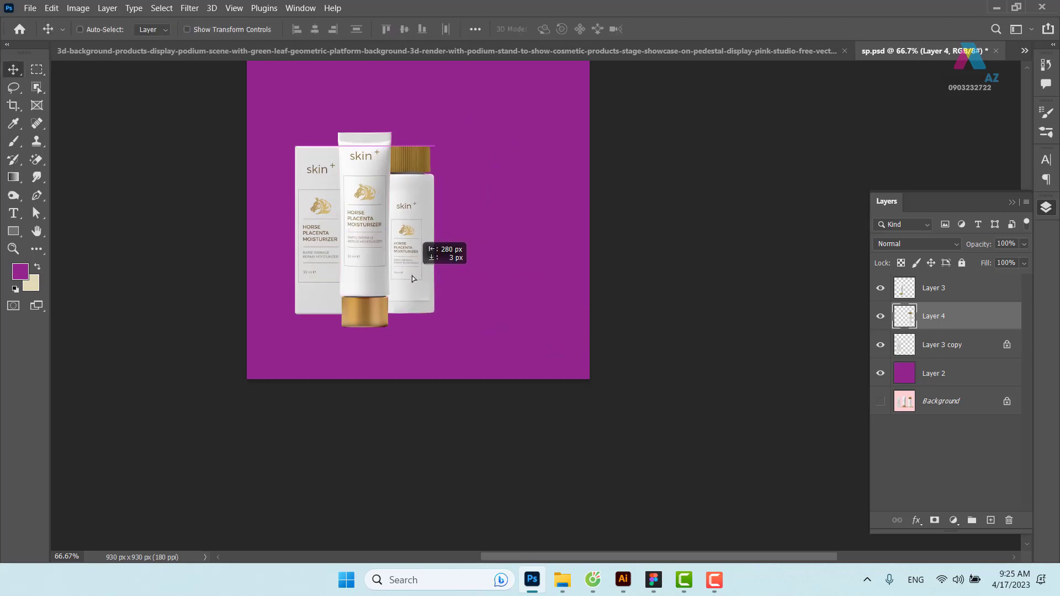
{"action": "left_click_drag", "start_coordinate": [412, 276], "coordinate": [412, 276]}
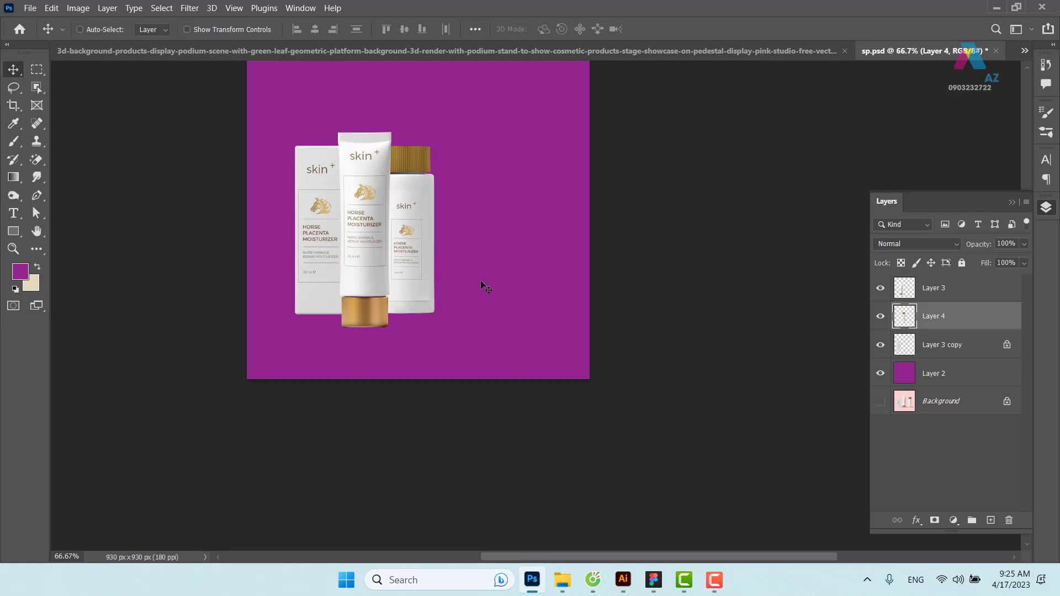
Select Layer 3 copy, Layer 3 and Layer 4 and drag them onto the Untitled-1 banner
{"action": "right_click", "coordinate": [368, 206]}
{"action": "left_click", "coordinate": [381, 209]}
{"action": "right_click", "coordinate": [328, 193]}
{"action": "left_click", "coordinate": [354, 197]}
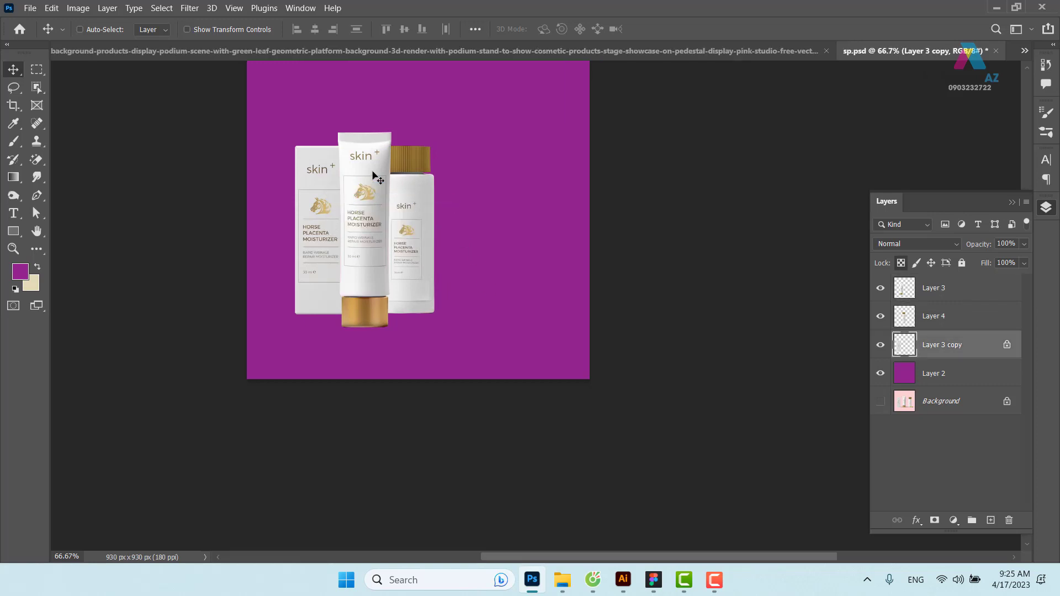
{"action": "right_click", "coordinate": [373, 172]}
{"action": "left_click", "coordinate": [386, 177], "text": "shift"}
{"action": "right_click", "coordinate": [407, 171]}
{"action": "left_click", "coordinate": [420, 188], "text": "shift"}
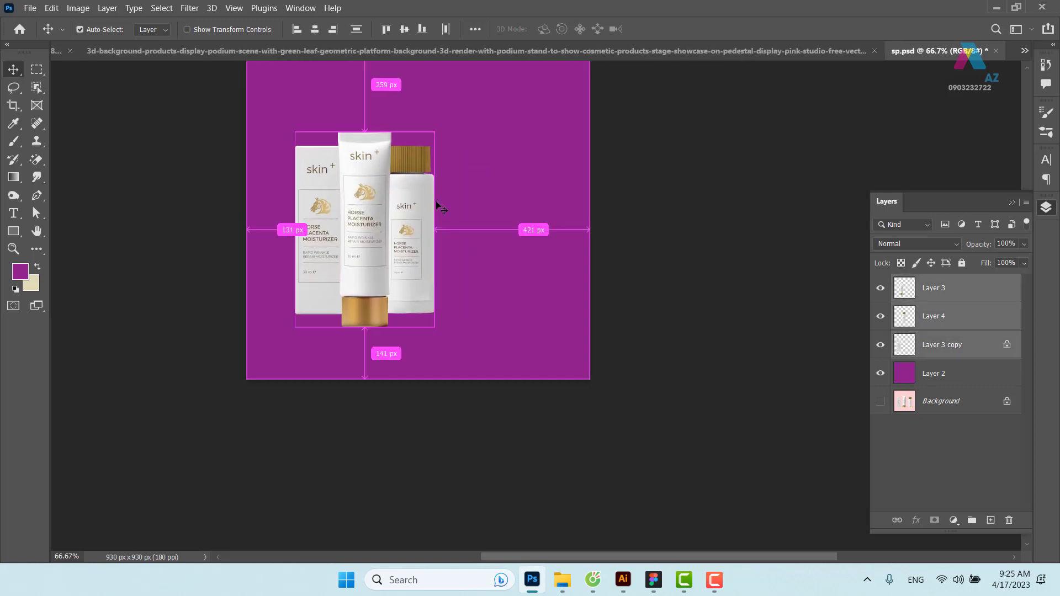
{"action": "left_click_drag", "start_coordinate": [330, 199], "coordinate": [78, 64]}
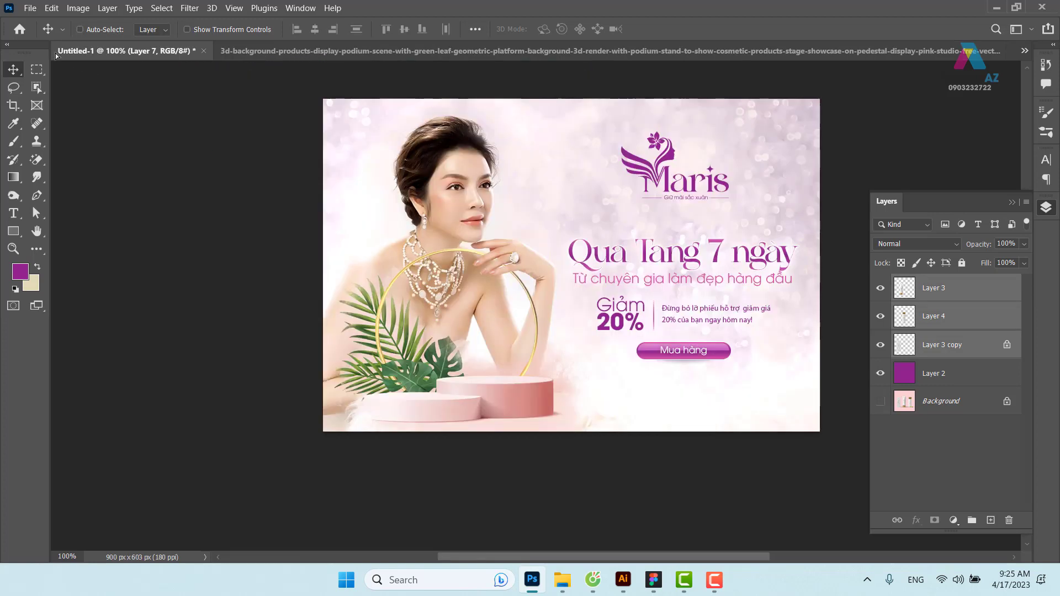
Drop the three products into the banner, scale them to about 33%, and position them on the podium
{"action": "mouse_move", "coordinate": [78, 64]}
{"action": "left_mouse_down"}
{"action": "mouse_move", "coordinate": [466, 337]}
{"action": "mouse_move", "coordinate": [485, 283]}
{"action": "left_mouse_up"}
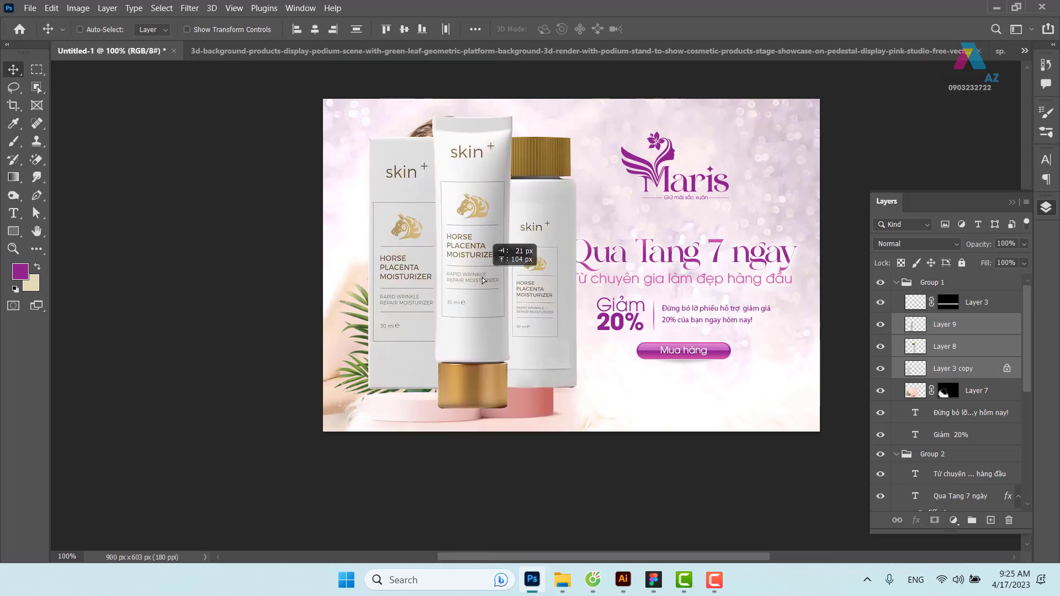
{"action": "key", "text": "ctrl+t"}
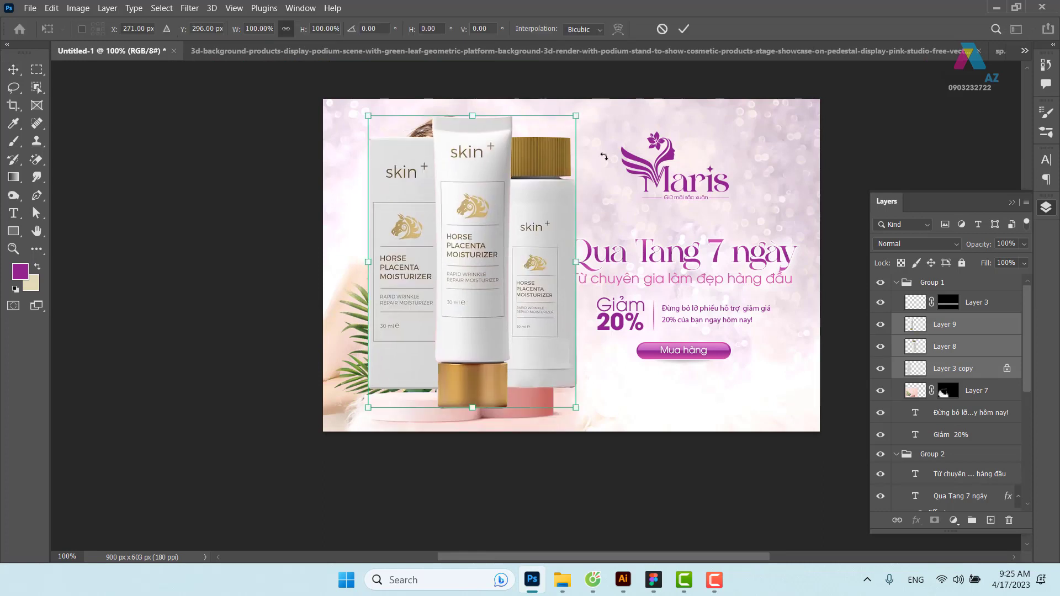
{"action": "left_click_drag", "start_coordinate": [576, 108], "coordinate": [443, 273]}
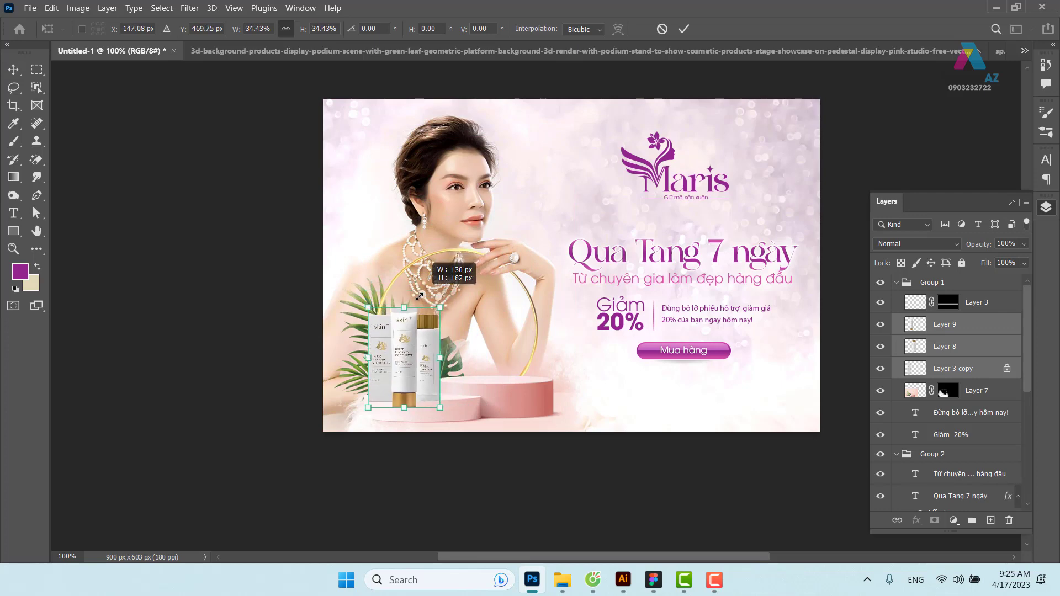
{"action": "left_click_drag", "start_coordinate": [443, 273], "coordinate": [437, 312]}
{"action": "left_click_drag", "start_coordinate": [414, 390], "coordinate": [500, 349]}
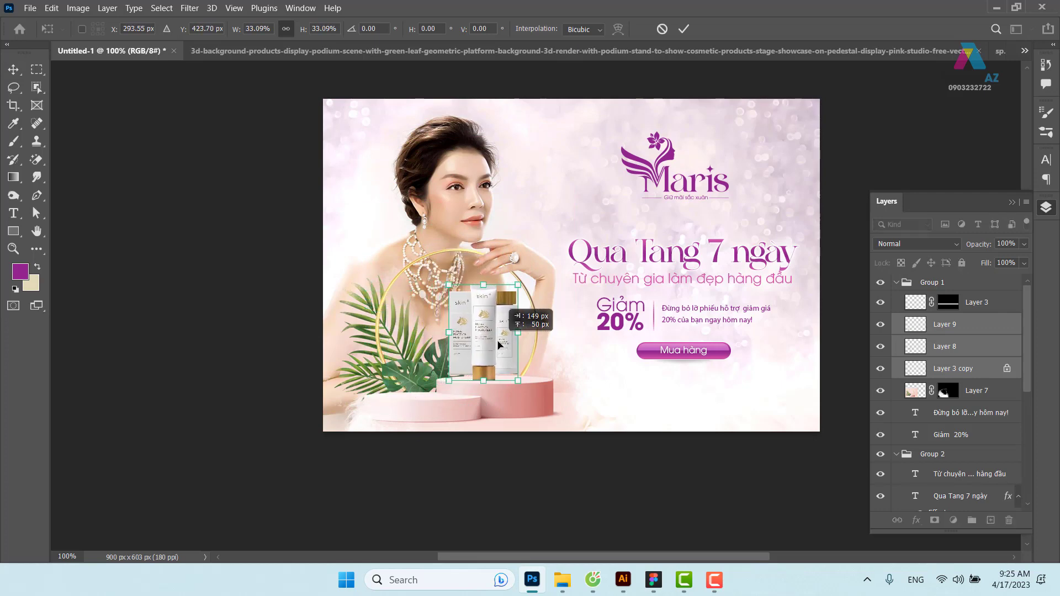
{"action": "left_click_drag", "start_coordinate": [500, 349], "coordinate": [500, 349]}
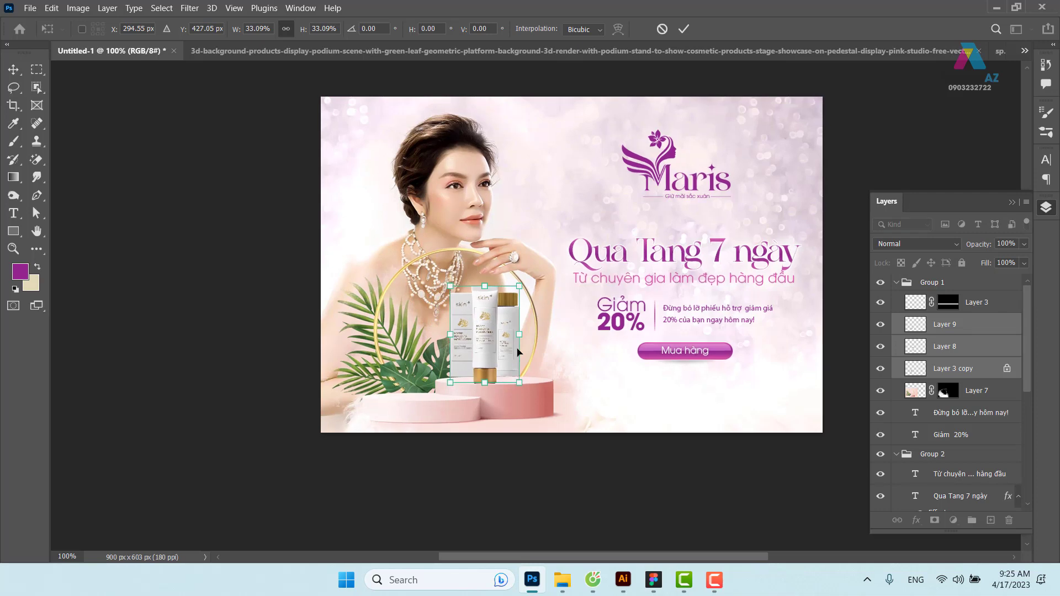
{"action": "key", "text": "ctrl+plus"}
{"action": "key", "text": "ctrl+plus"}
{"action": "mouse_move", "coordinate": [463, 473]}
{"action": "left_mouse_down"}
{"action": "mouse_move", "coordinate": [464, 331]}
{"action": "mouse_move", "coordinate": [446, 333]}
{"action": "left_mouse_up"}
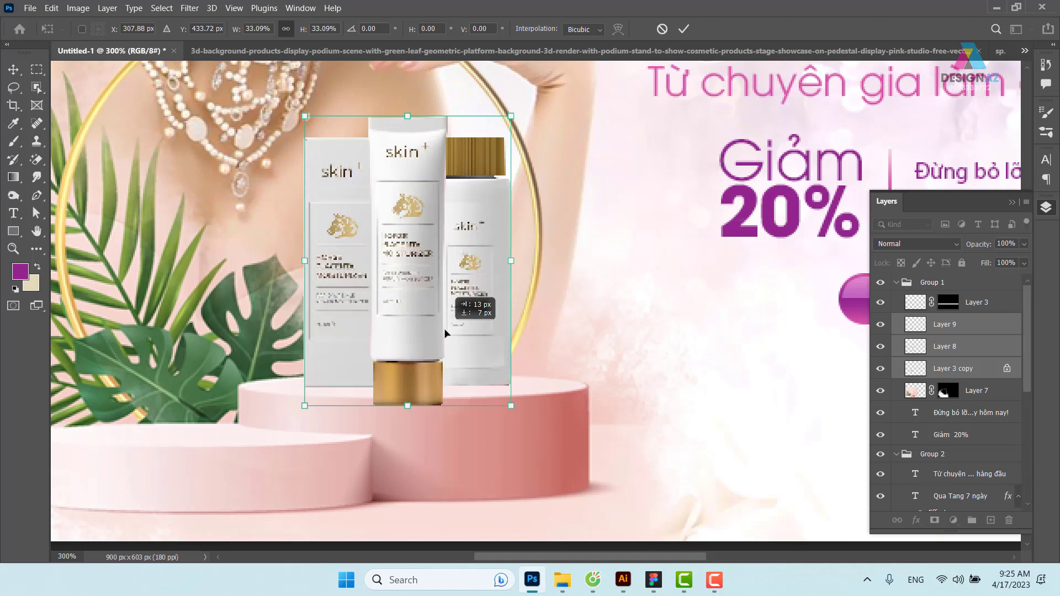
Commit the placement and nudge the middle tube (Layer 9) slightly up
{"action": "key", "text": "Return"}
{"action": "right_click", "coordinate": [428, 281]}
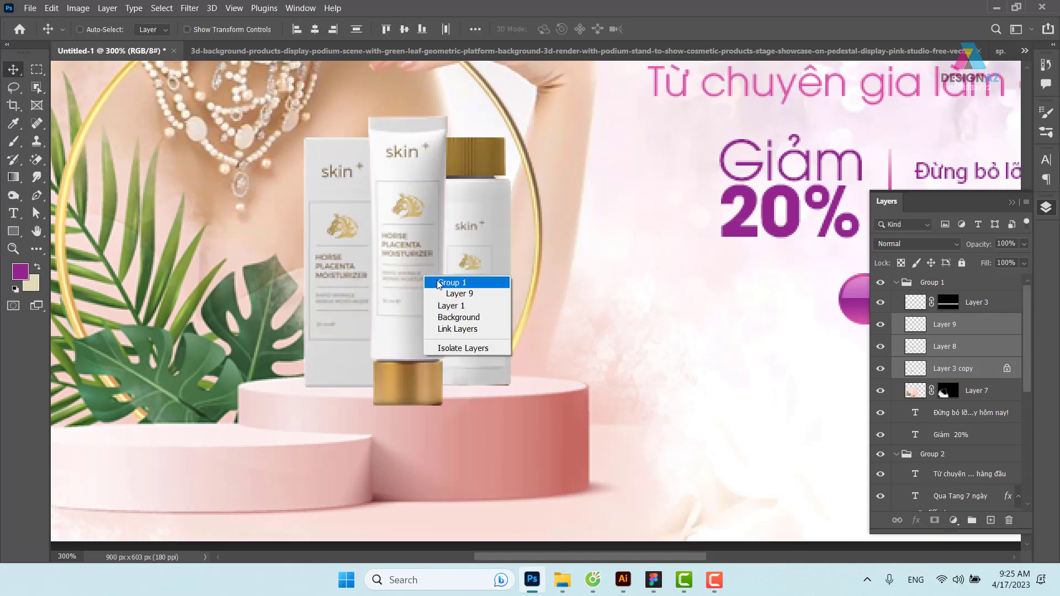
{"action": "left_click", "coordinate": [442, 284]}
{"action": "left_click_drag", "start_coordinate": [412, 330], "coordinate": [413, 323]}
{"action": "key", "text": "ctrl+z"}
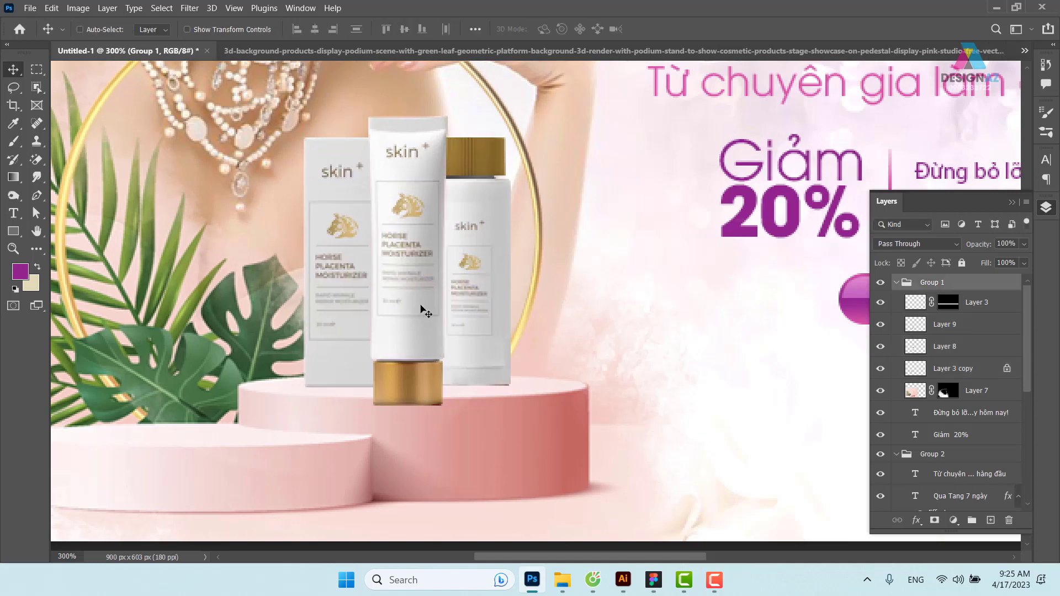
{"action": "right_click", "coordinate": [406, 261]}
{"action": "left_click", "coordinate": [436, 281]}
{"action": "left_click_drag", "start_coordinate": [414, 289], "coordinate": [416, 278]}
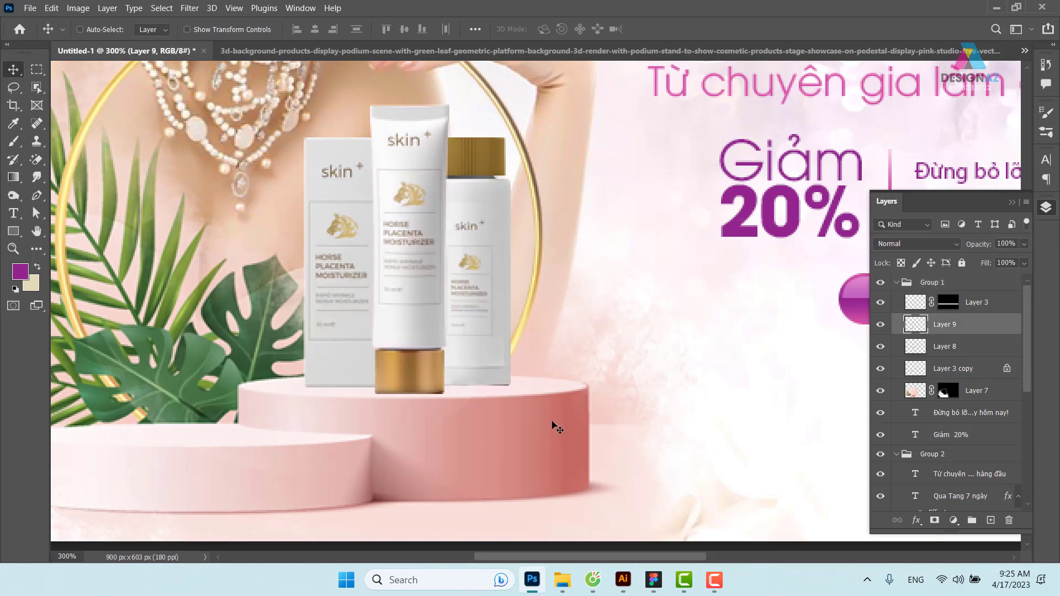
Zoom in on the tube cap and lock Layer 9's transparent pixels
{"action": "key", "text": "ctrl+plus"}
{"action": "scroll", "coordinate": [554, 425], "scroll_direction": "right", "scroll_amount": 2}
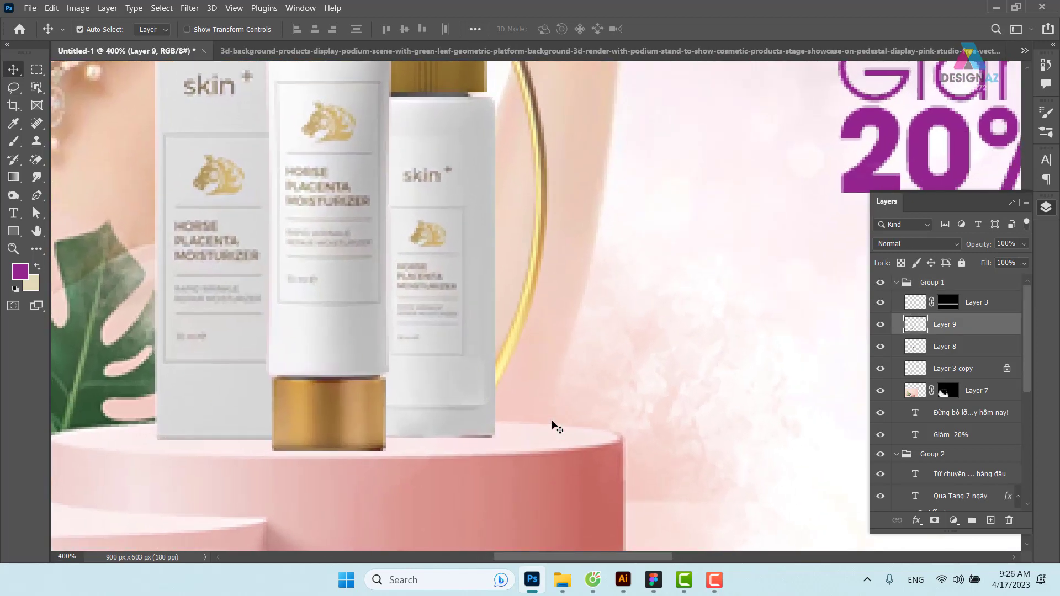
{"action": "key", "text": "ctrl+plus"}
{"action": "key", "text": "ctrl+plus"}
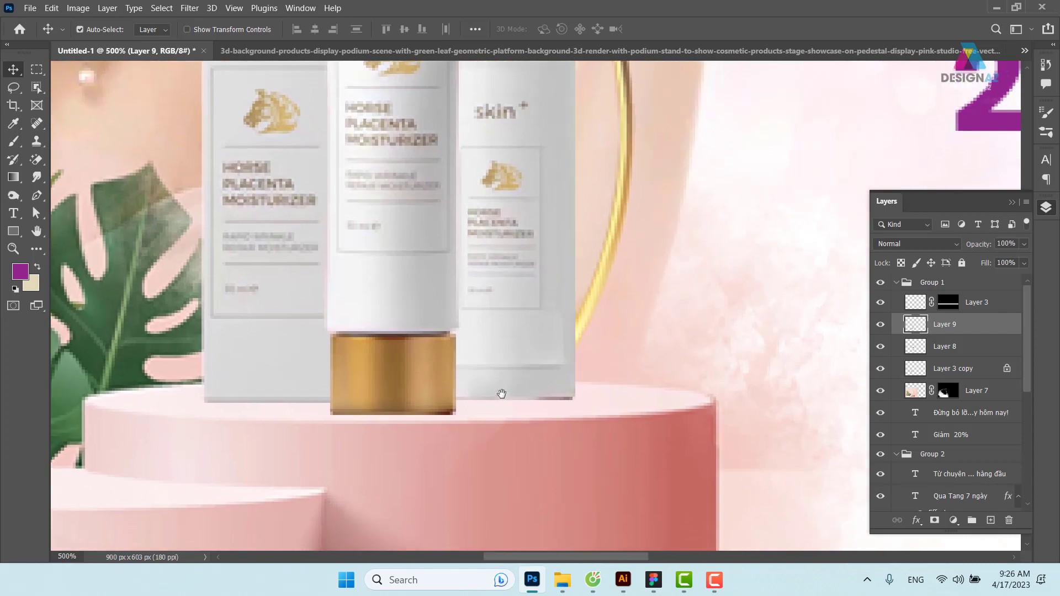
{"action": "right_click", "coordinate": [421, 387]}
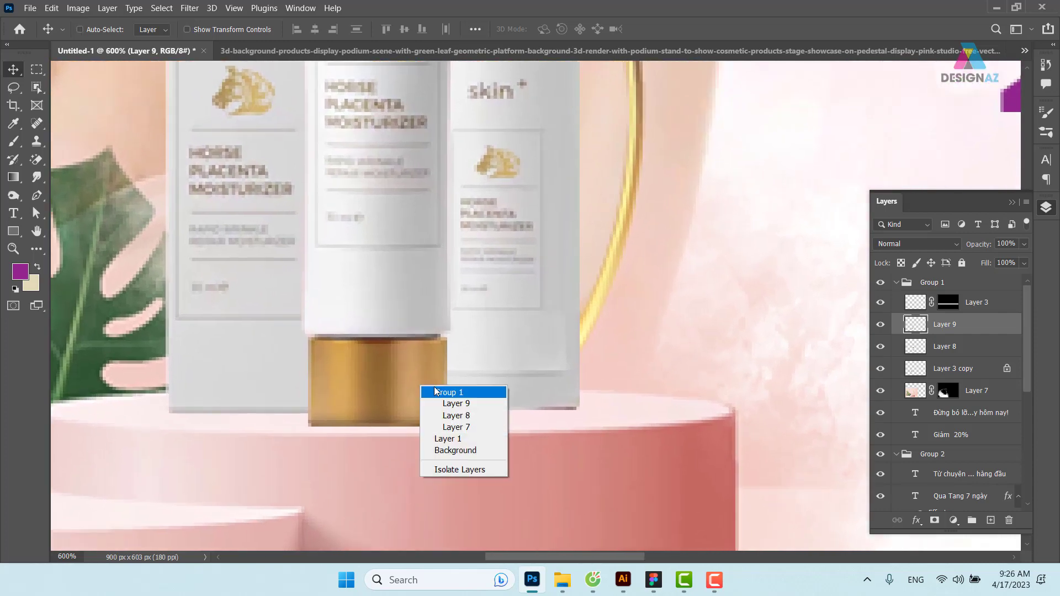
{"action": "left_click", "coordinate": [436, 392]}
{"action": "key", "text": "ctrl+plus"}
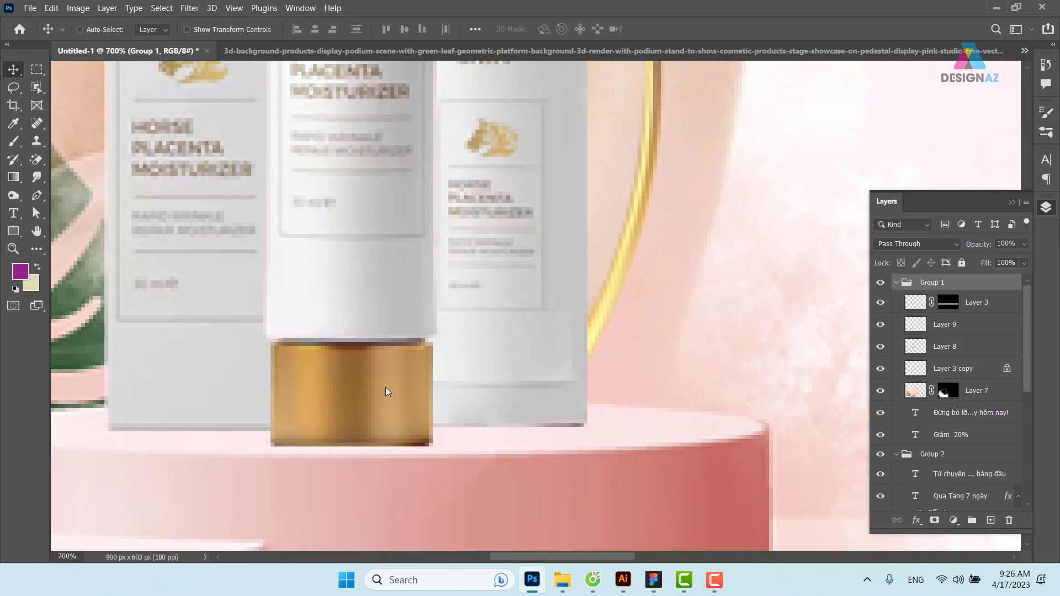
{"action": "right_click", "coordinate": [386, 392]}
{"action": "left_click", "coordinate": [423, 408]}
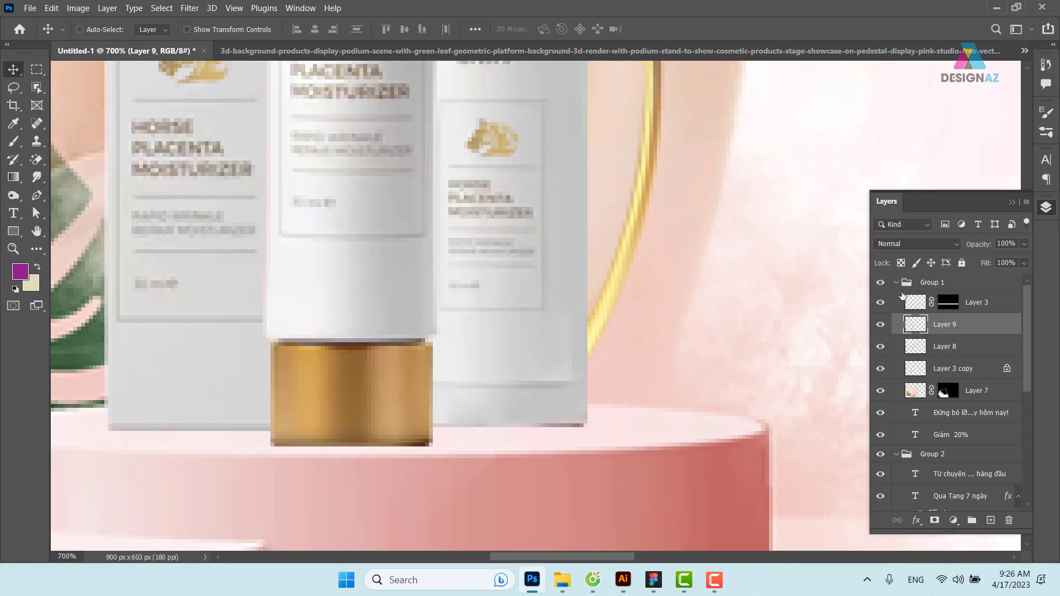
{"action": "left_click", "coordinate": [901, 264]}
Sample the tube cap's gold-brown as the colour and shrink the brush to size 5
{"action": "key", "text": "i"}
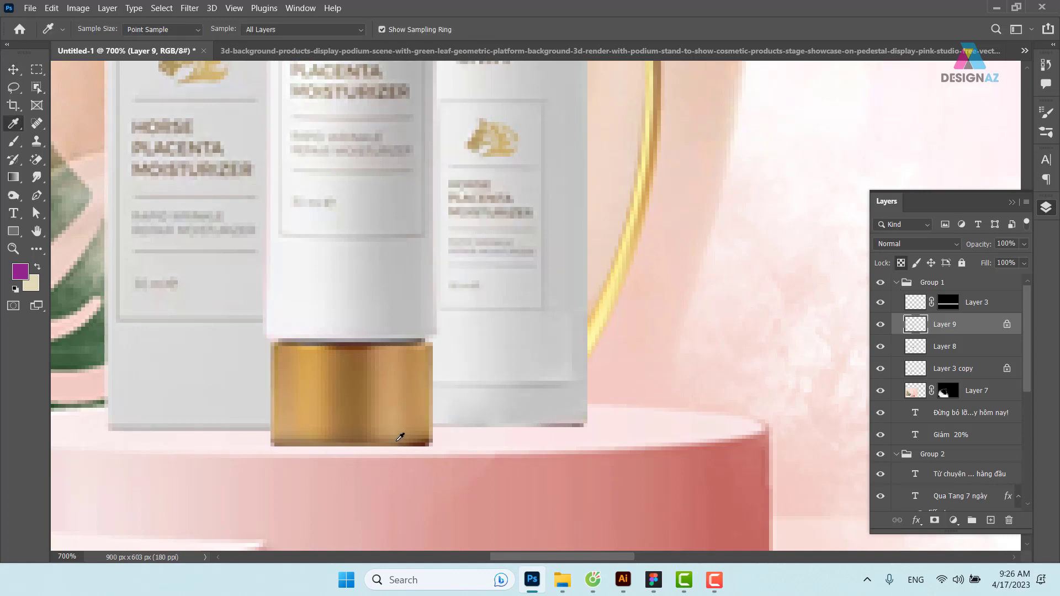
{"action": "left_click", "coordinate": [394, 438]}
{"action": "key", "text": "b"}
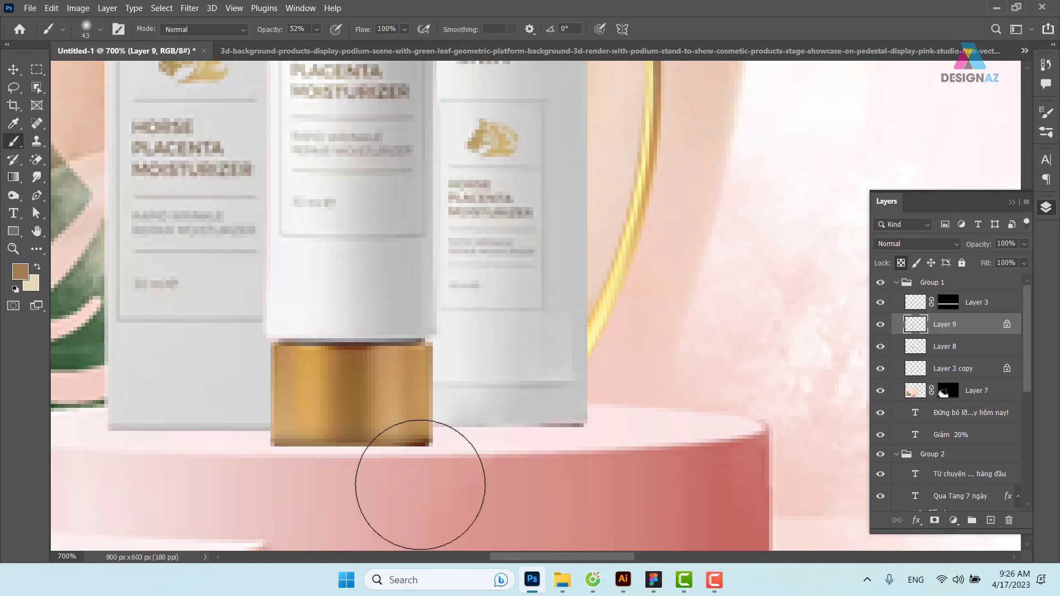
{"action": "left_click_drag", "start_coordinate": [476, 464], "coordinate": [442, 464]}
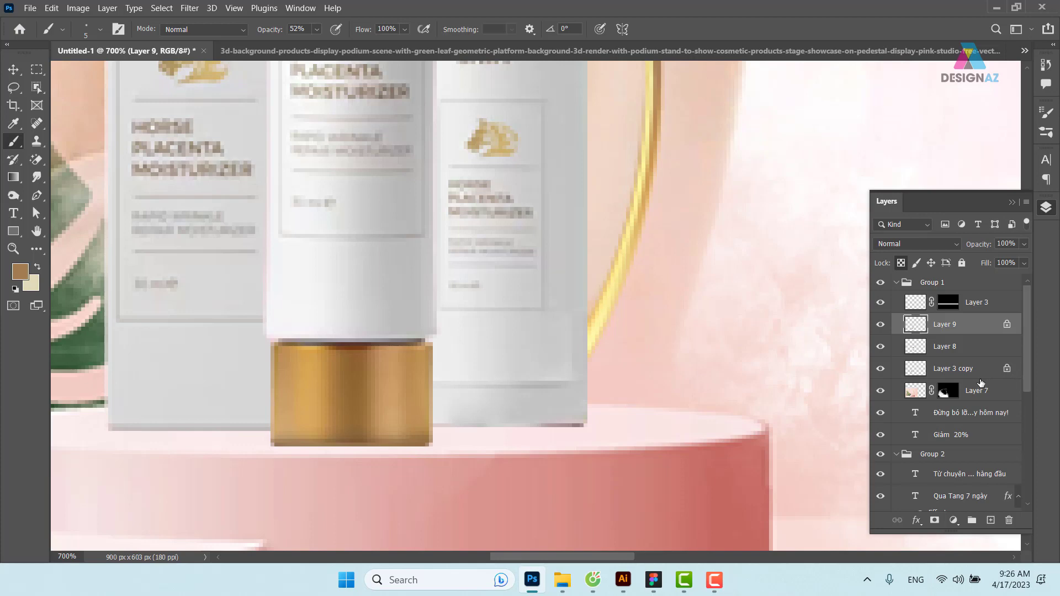
{"action": "scroll", "coordinate": [591, 439], "scroll_direction": "down", "scroll_amount": 3}
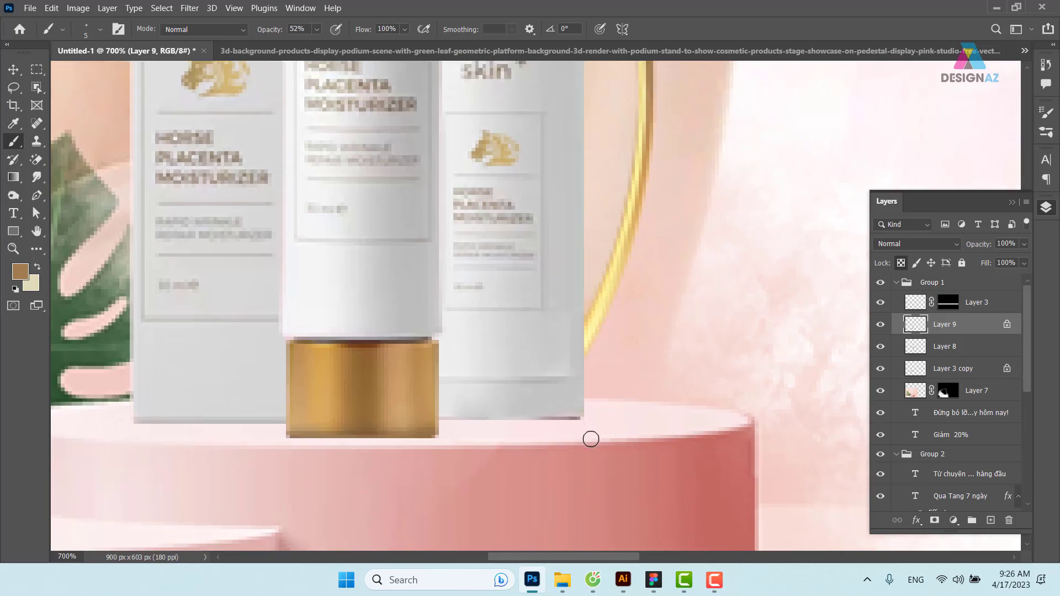
{"action": "scroll", "coordinate": [591, 439], "scroll_direction": "up", "scroll_amount": 2}
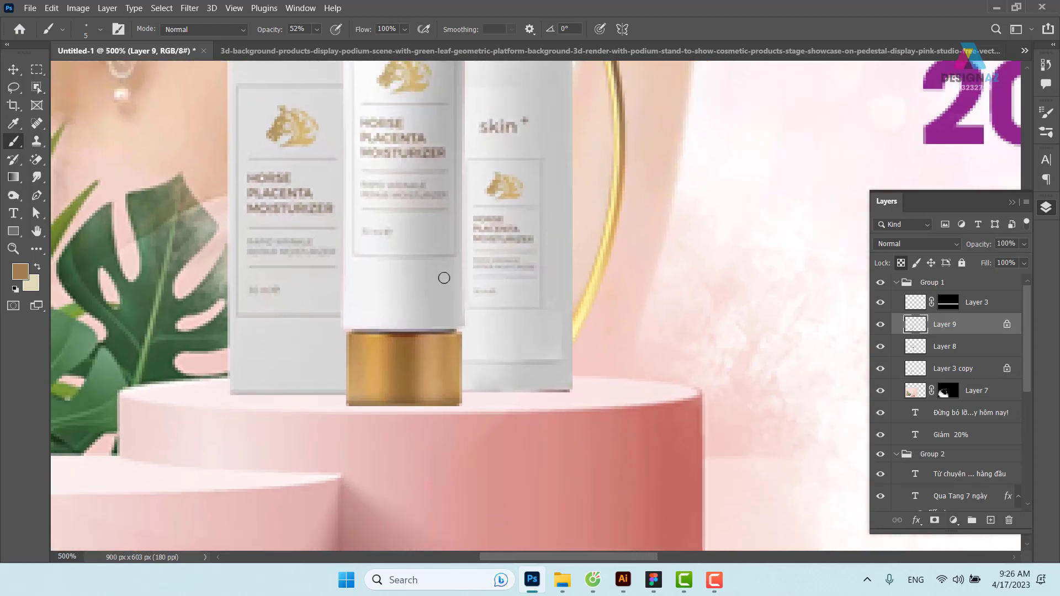
{"action": "left_click", "coordinate": [13, 70]}
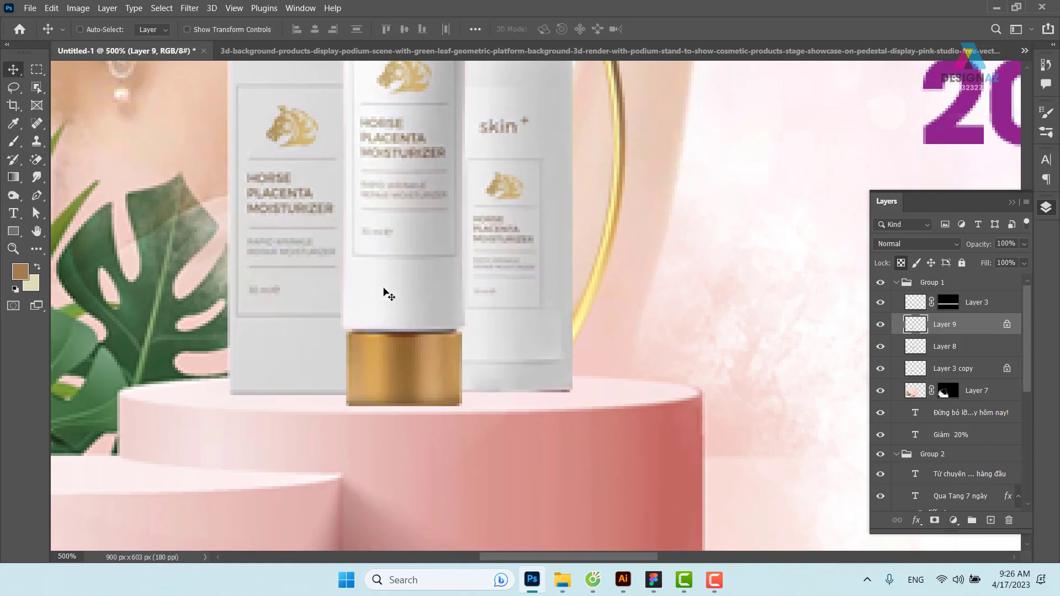
{"action": "right_click", "coordinate": [401, 267]}
{"action": "left_click", "coordinate": [435, 284]}
{"action": "key", "text": "ctrl+minus"}
{"action": "key", "text": "ctrl+minus"}
{"action": "key", "text": "ctrl+minus"}
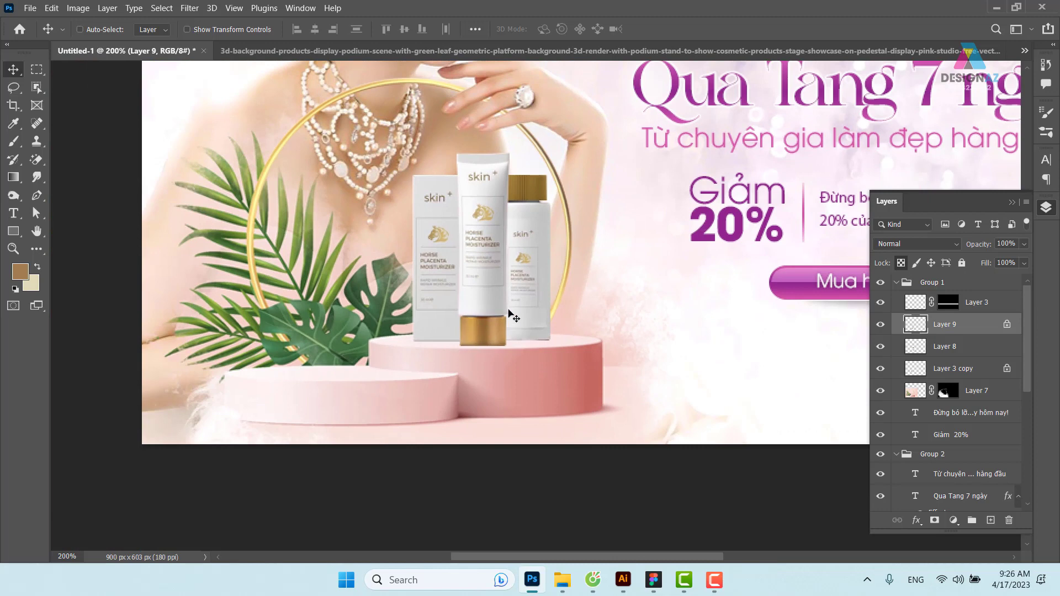
Nudge the white tube (Layer 9) and the small bottle (Layer 8) slightly upward
{"action": "right_click", "coordinate": [503, 284]}
{"action": "left_click", "coordinate": [539, 299]}
{"action": "left_click_drag", "start_coordinate": [479, 301], "coordinate": [483, 293]}
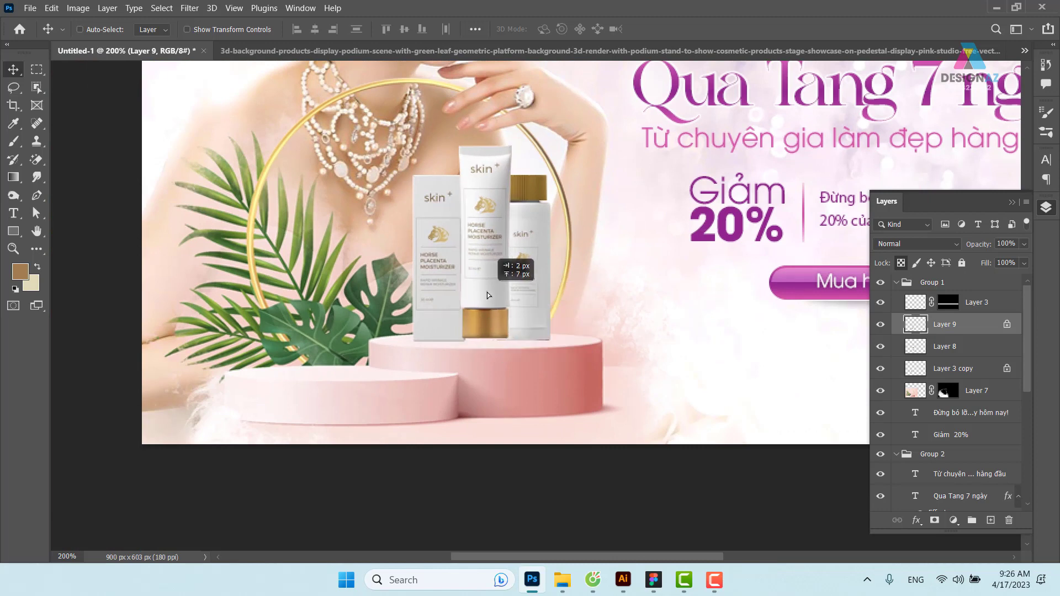
{"action": "right_click", "coordinate": [543, 306]}
{"action": "left_click", "coordinate": [543, 306]}
{"action": "right_click", "coordinate": [529, 283]}
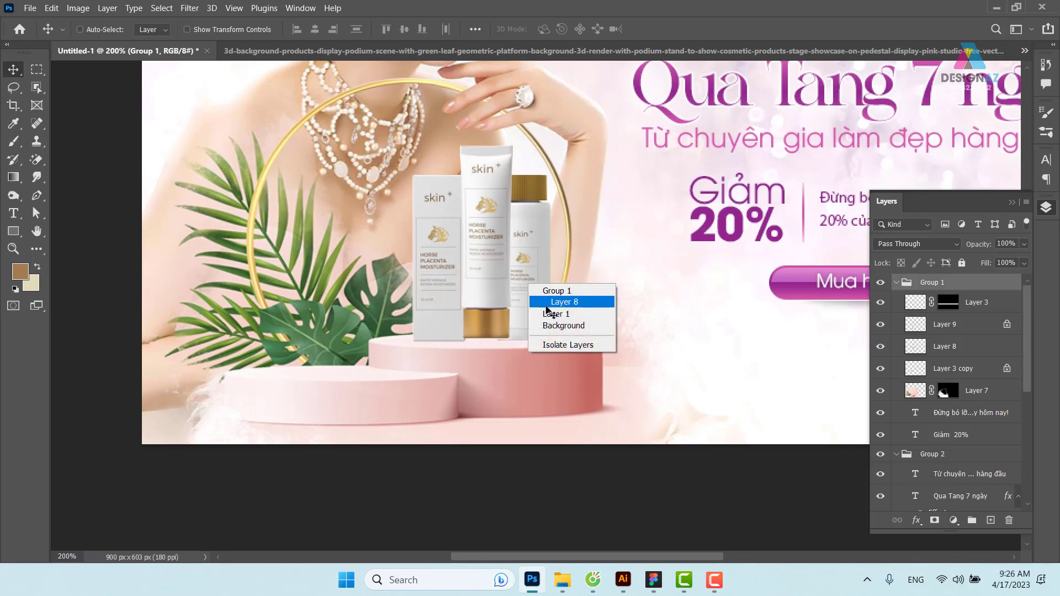
{"action": "left_click", "coordinate": [550, 301]}
{"action": "left_click_drag", "start_coordinate": [542, 311], "coordinate": [539, 303]}
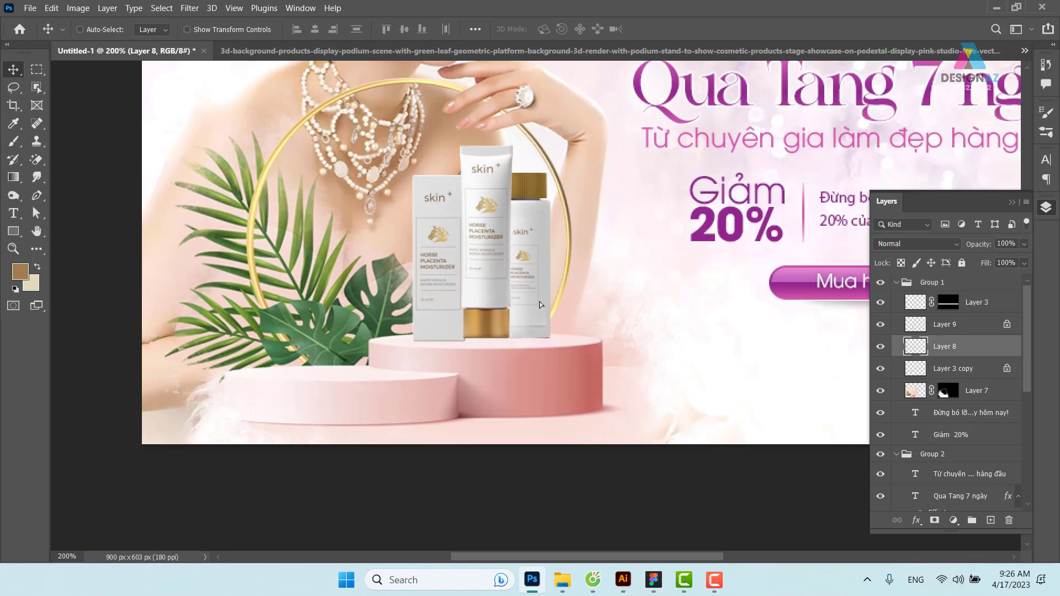
{"action": "key", "text": "Up"}
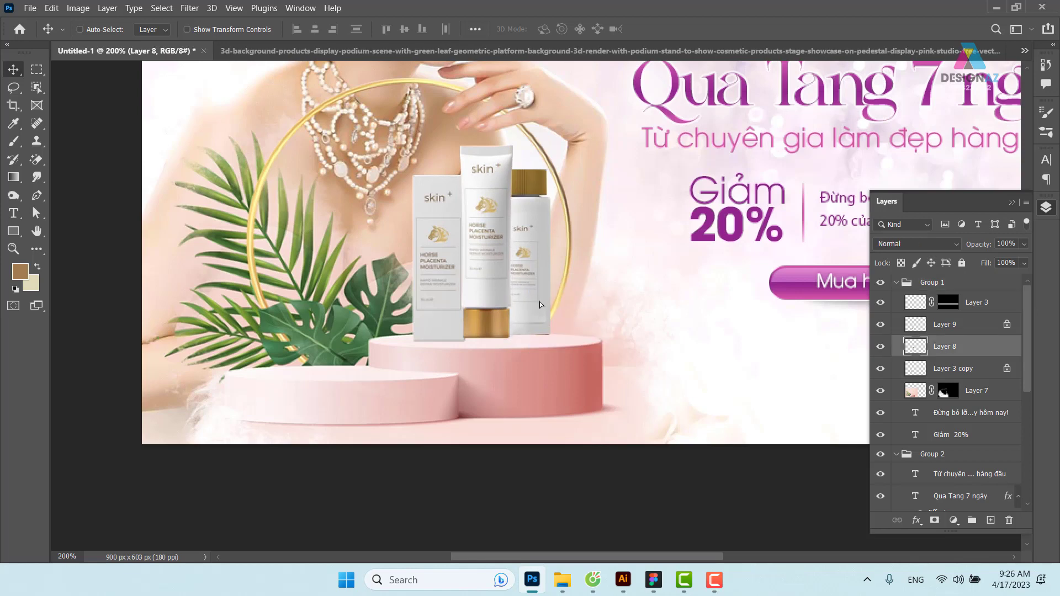
Nudge the white tube down and the left product box (Layer 3 copy) up
{"action": "right_click", "coordinate": [474, 278]}
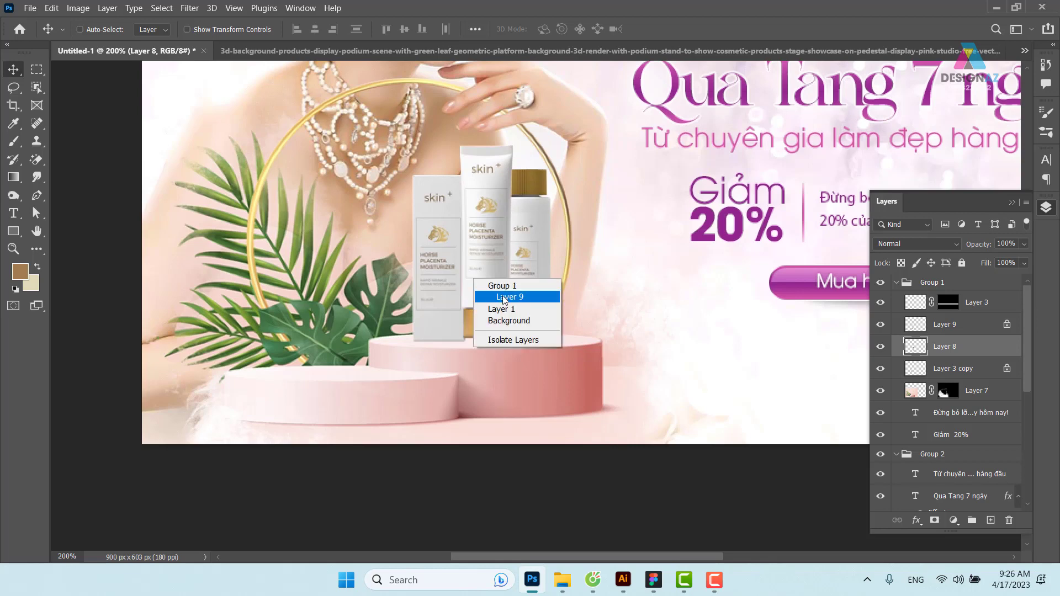
{"action": "left_click", "coordinate": [504, 297]}
{"action": "key", "text": "Down"}
{"action": "key", "text": "Down"}
{"action": "key", "text": "Down"}
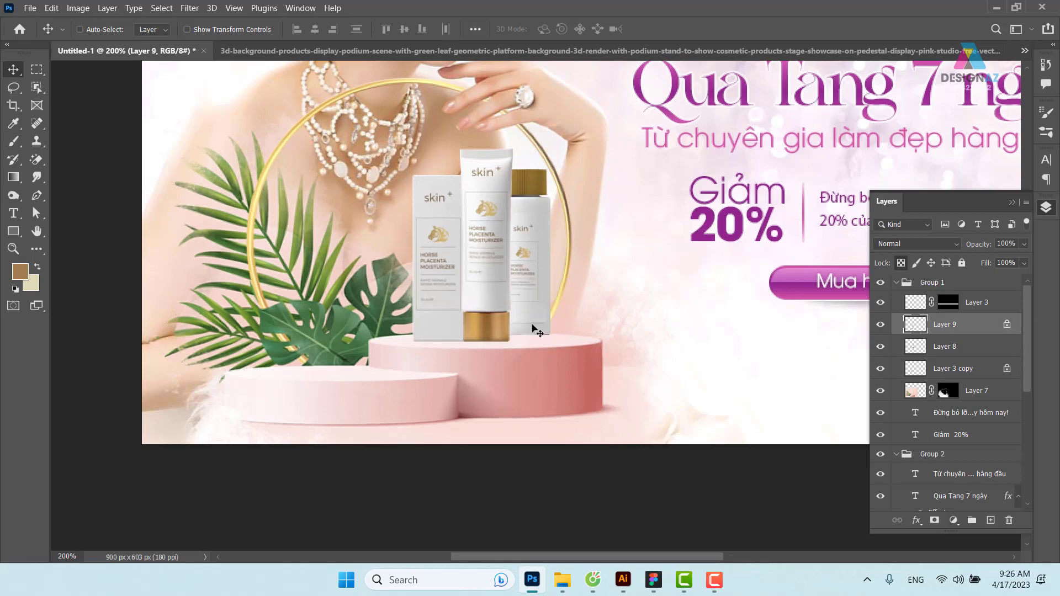
{"action": "right_click", "coordinate": [443, 298]}
{"action": "left_click", "coordinate": [480, 313]}
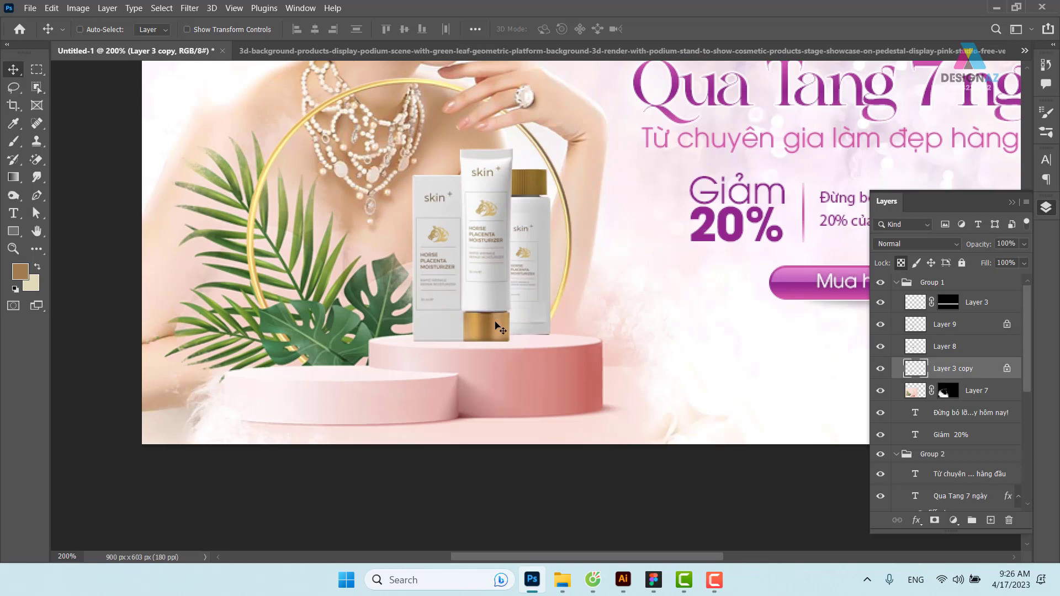
{"action": "key", "text": "Up"}
{"action": "key", "text": "Up"}
{"action": "key", "text": "Up"}
{"action": "key", "text": "Up"}
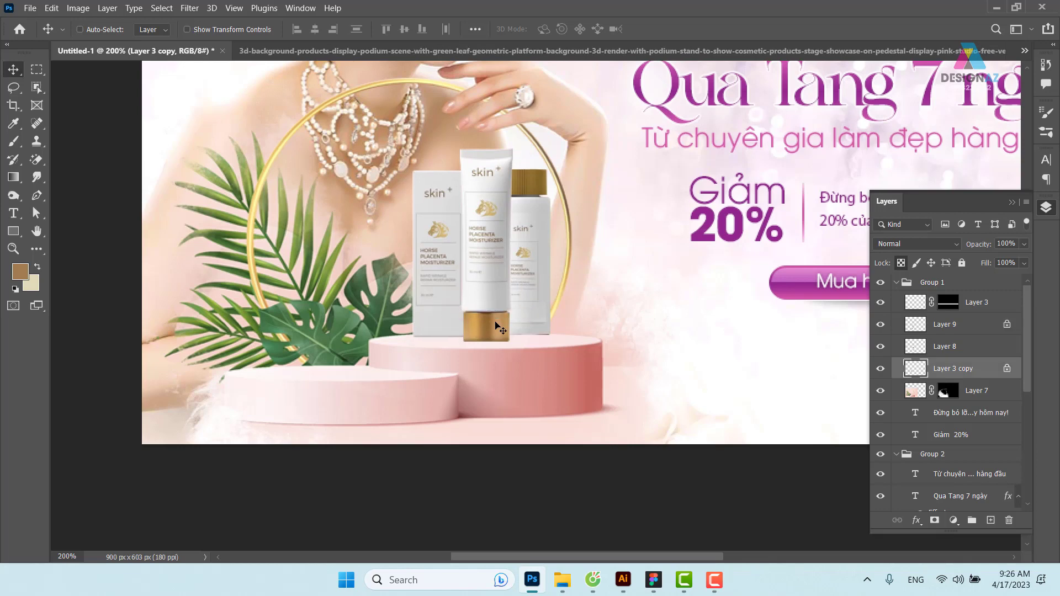
Shift Layers 8, 9 and 3 copy together slightly right and down, then reselect Layer 9 alone
{"action": "right_click", "coordinate": [540, 265]}
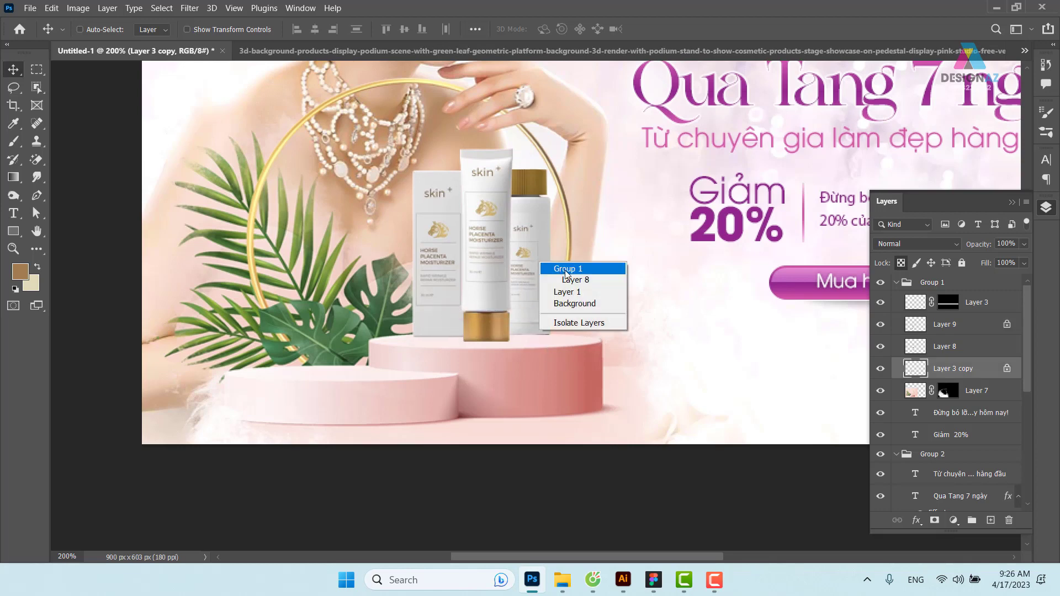
{"action": "left_click", "coordinate": [564, 293]}
{"action": "right_click", "coordinate": [482, 263]}
{"action": "left_click", "coordinate": [520, 279]}
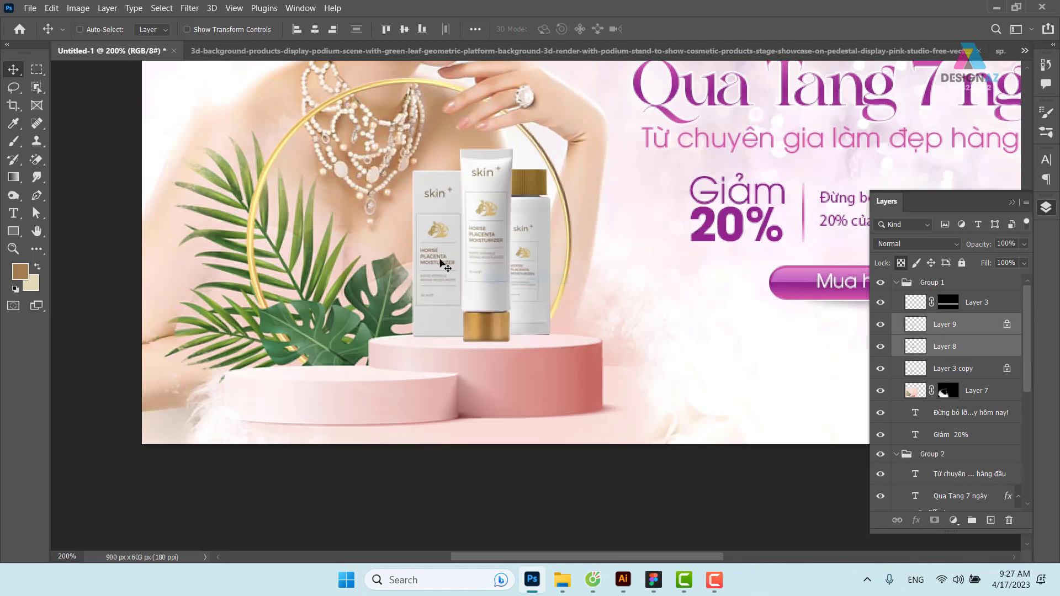
{"action": "right_click", "coordinate": [441, 264]}
{"action": "left_click", "coordinate": [472, 279]}
{"action": "left_click_drag", "start_coordinate": [443, 279], "coordinate": [443, 284]}
{"action": "key", "text": "ctrl+minus"}
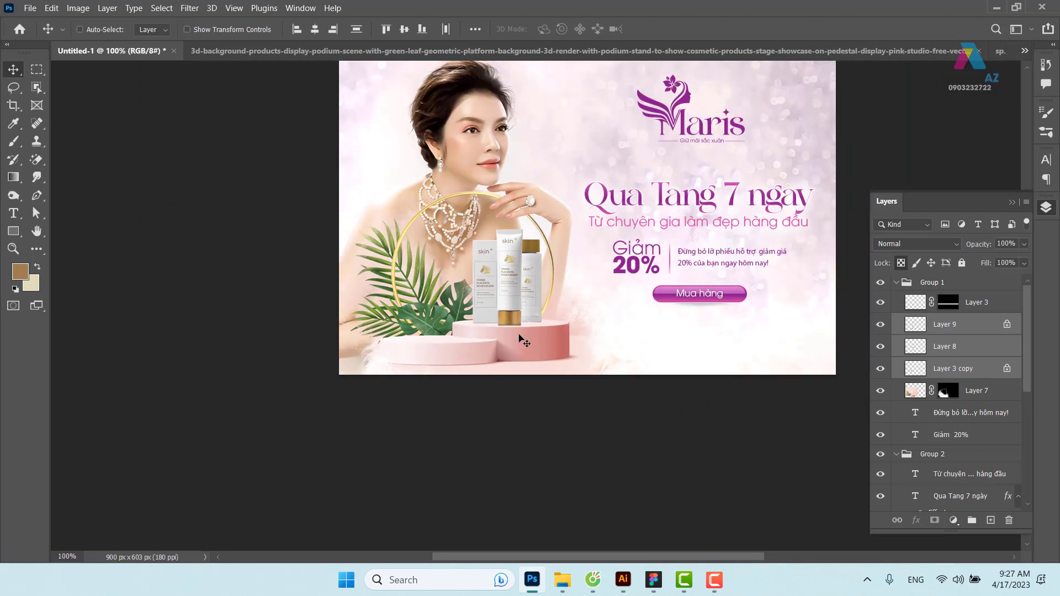
{"action": "key", "text": "ctrl+plus"}
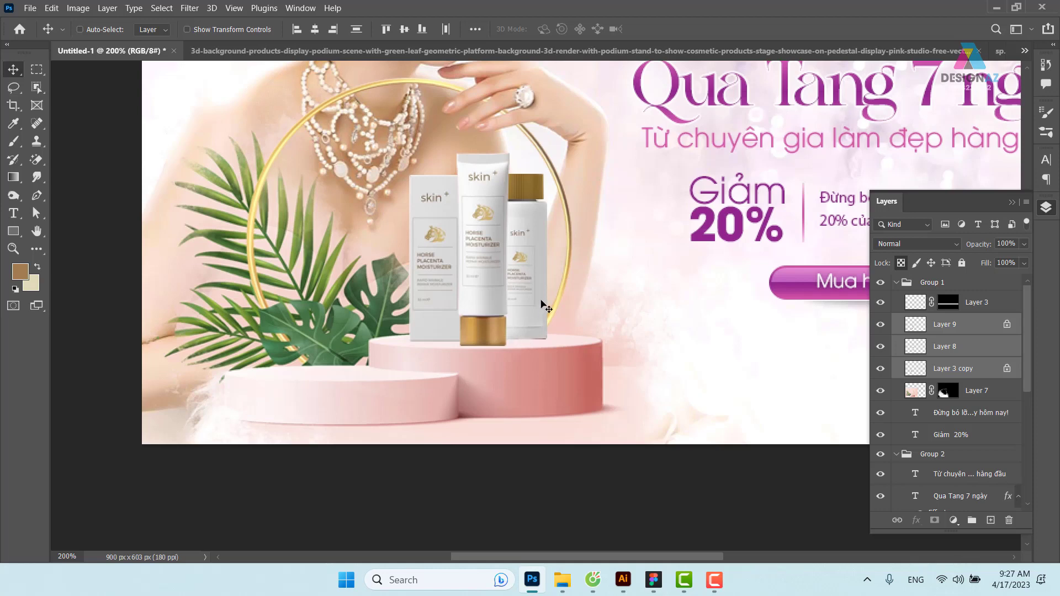
{"action": "right_click", "coordinate": [488, 260]}
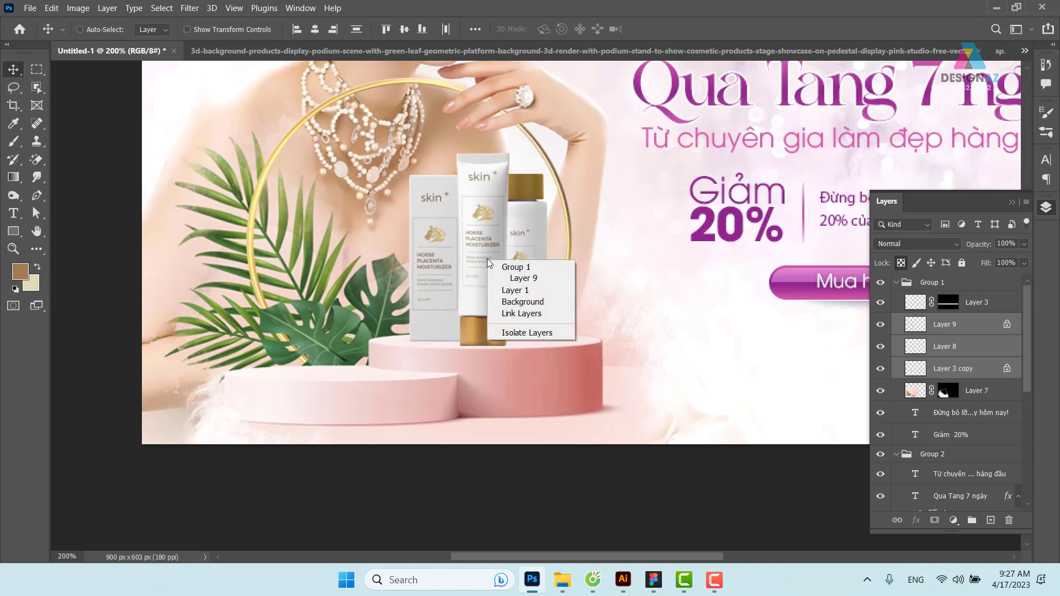
{"action": "left_click", "coordinate": [514, 279]}
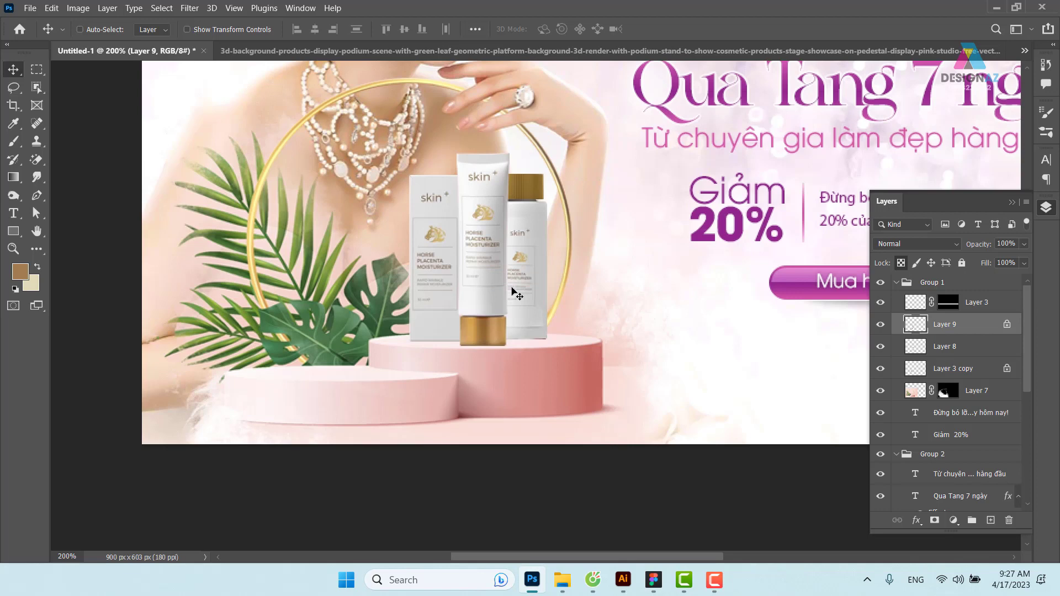
Duplicate the white tube layer twice, blending the copies as Screen and Multiply
{"action": "key", "text": "ctrl+j"}
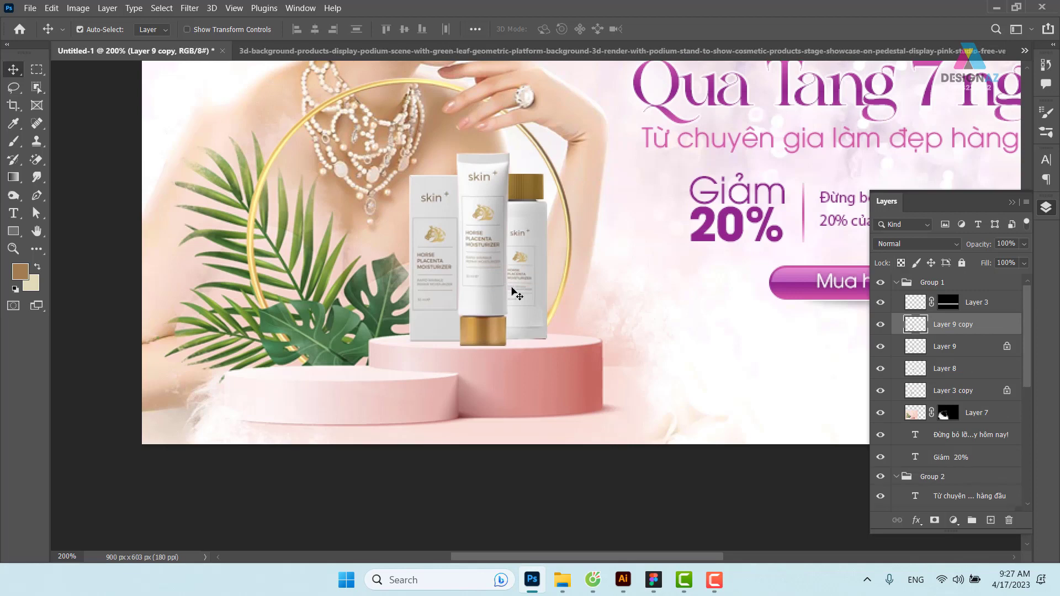
{"action": "left_click", "coordinate": [939, 248]}
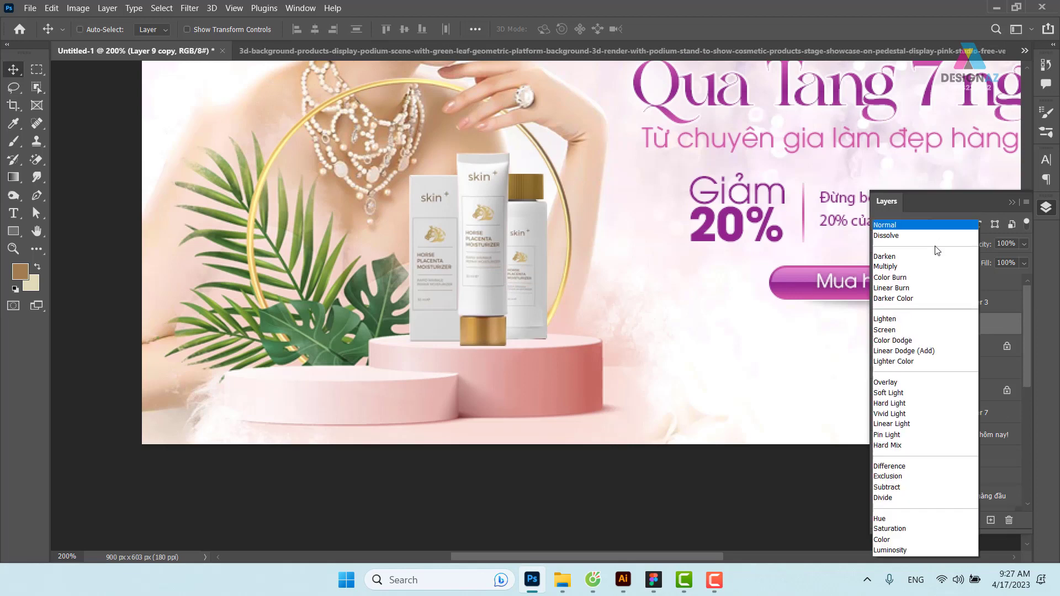
{"action": "left_click", "coordinate": [906, 330]}
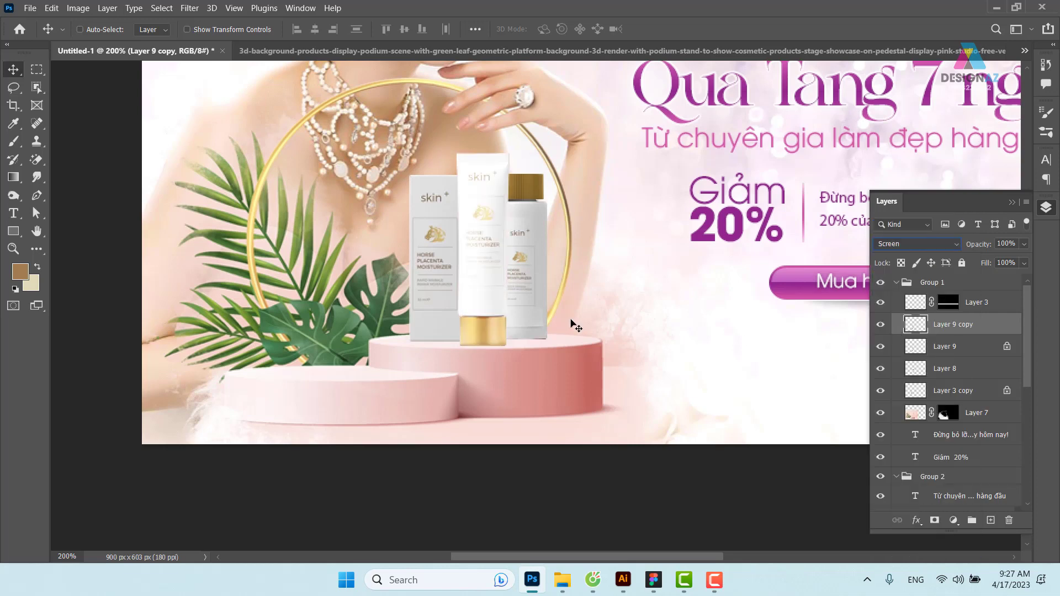
{"action": "key", "text": "ctrl+j"}
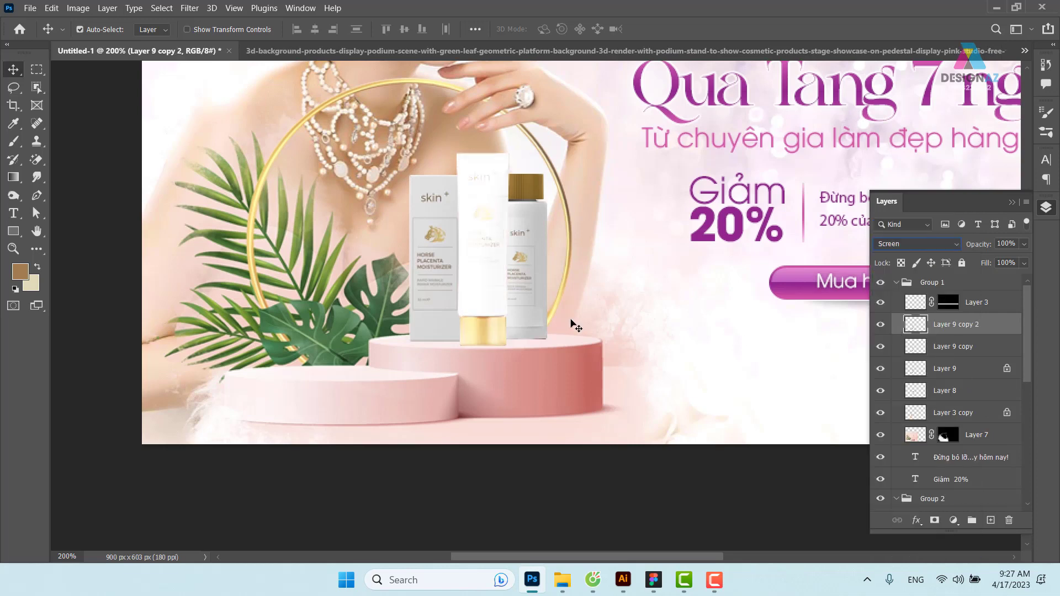
{"action": "left_click", "coordinate": [947, 245]}
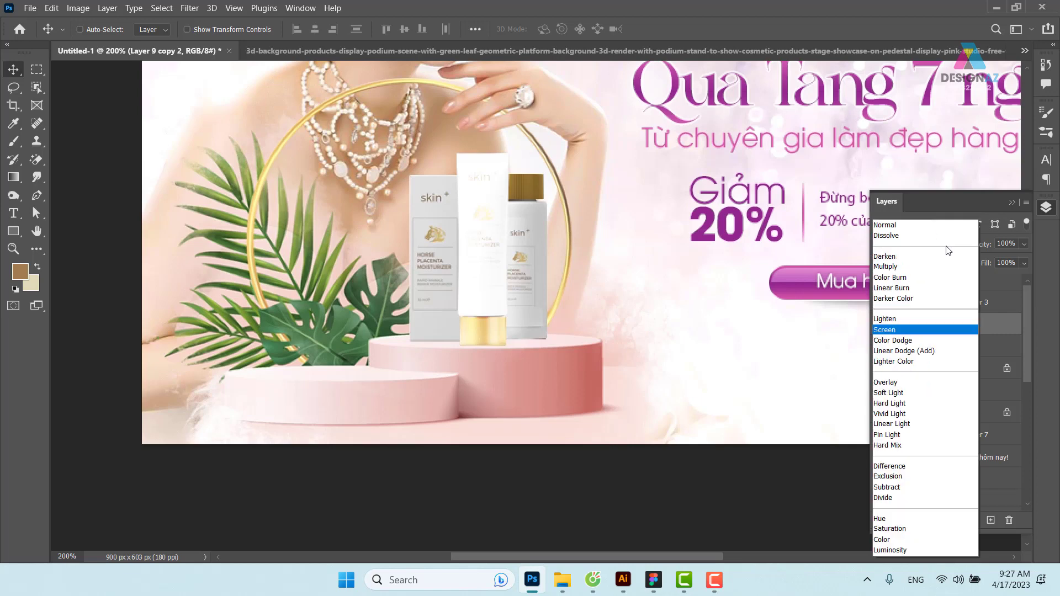
{"action": "left_click", "coordinate": [925, 268]}
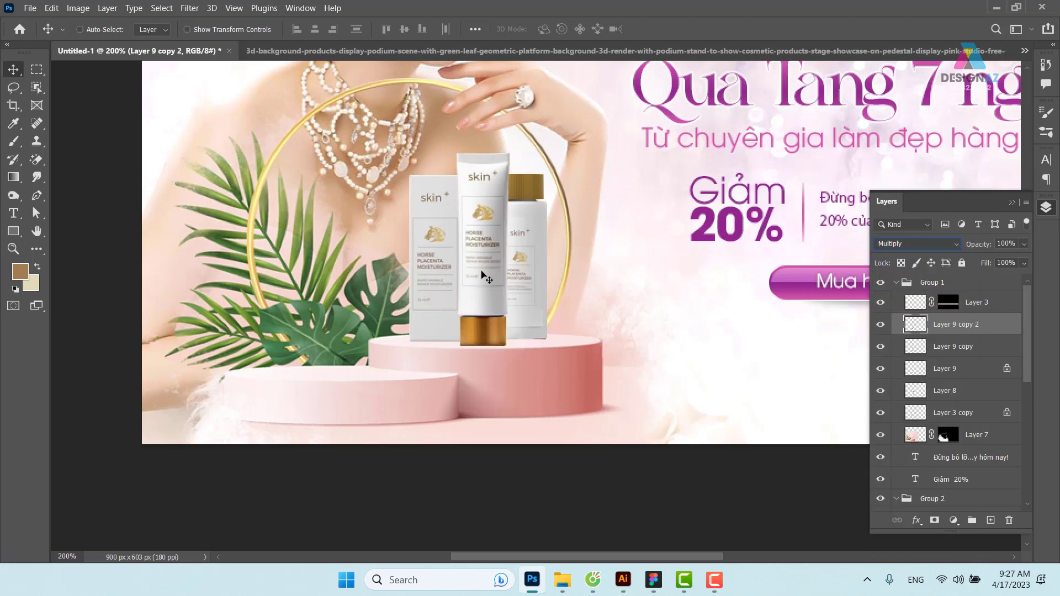
Duplicate Layer 3 copy (left product box) twice, setting the copies to Screen and Multiply
{"action": "right_click", "coordinate": [437, 251]}
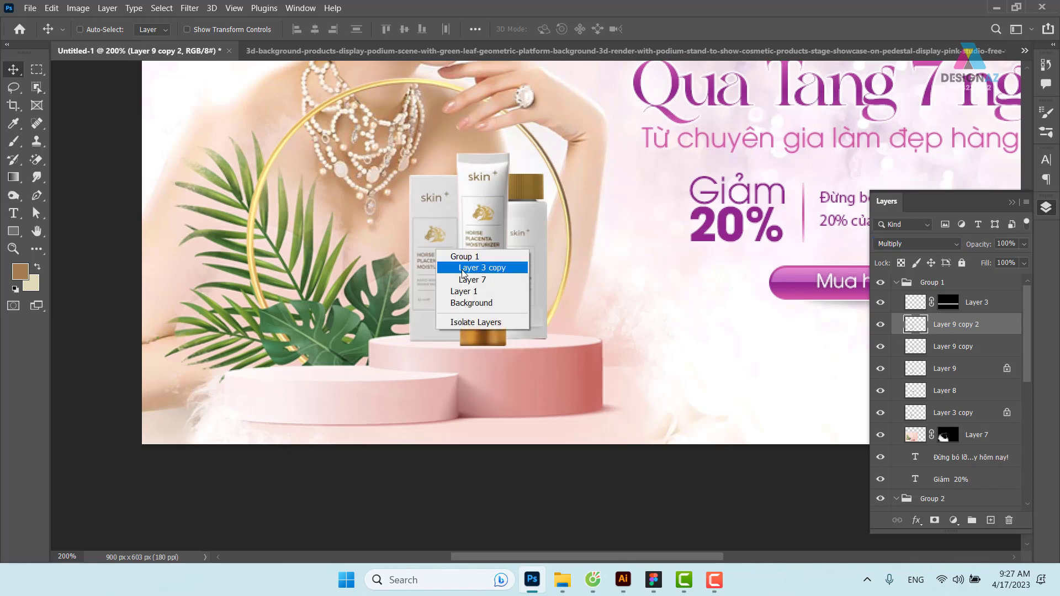
{"action": "left_click", "coordinate": [462, 268]}
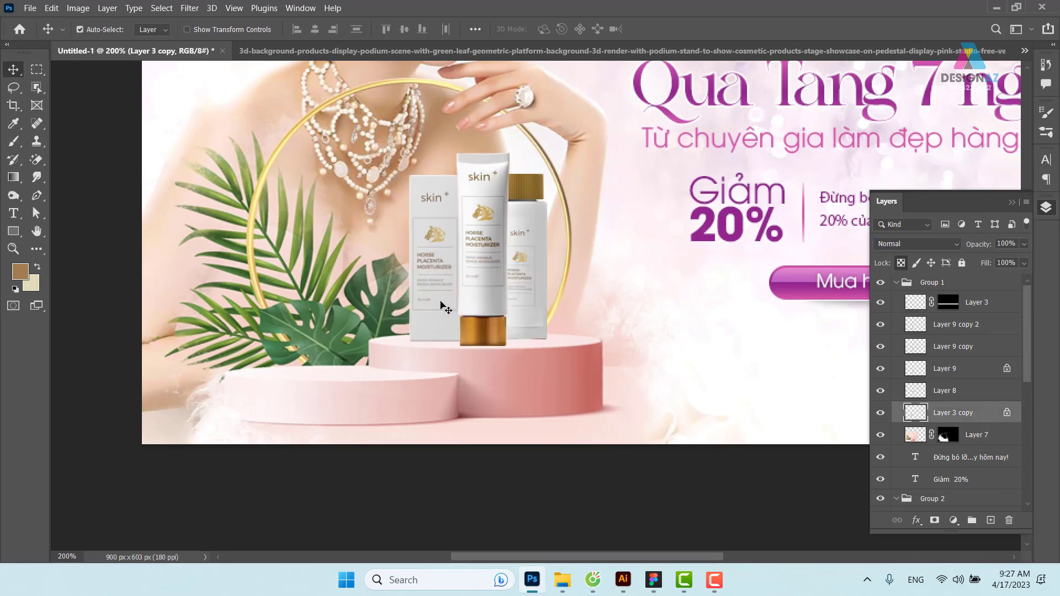
{"action": "left_click_drag", "start_coordinate": [445, 307], "coordinate": [445, 308]}
{"action": "left_click", "coordinate": [921, 244]}
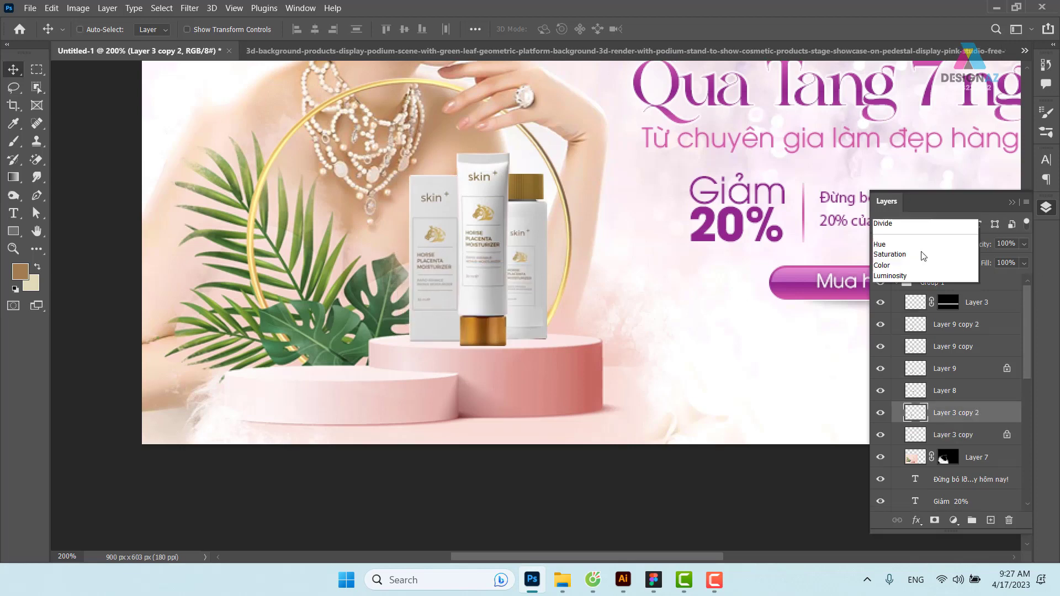
{"action": "left_click", "coordinate": [892, 327]}
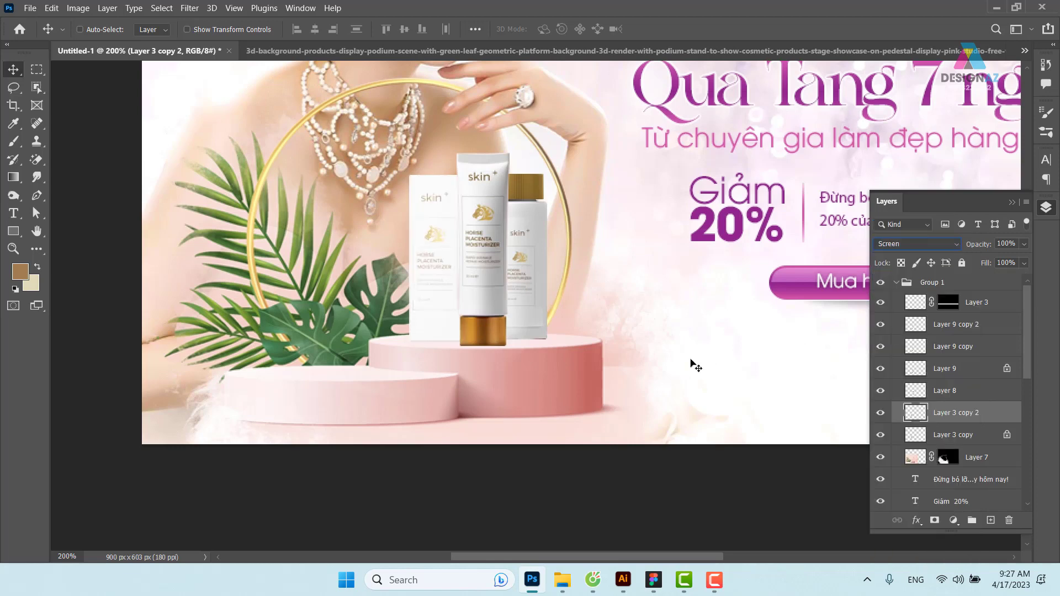
{"action": "left_click_drag", "start_coordinate": [695, 365], "coordinate": [694, 363]}
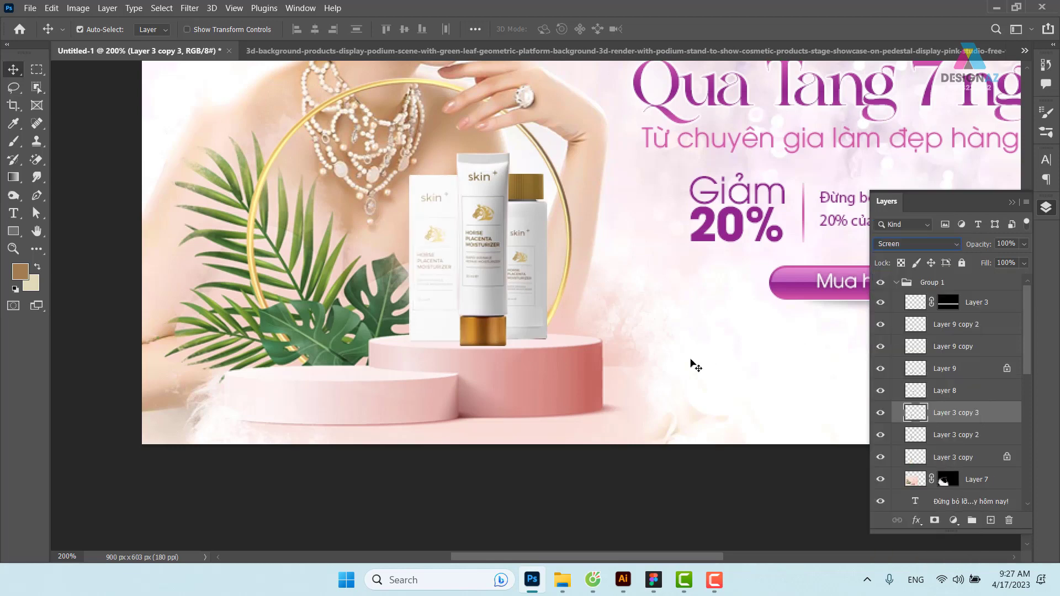
{"action": "left_click", "coordinate": [933, 244]}
{"action": "scroll", "coordinate": [937, 250], "scroll_direction": "up", "scroll_amount": 3}
{"action": "left_click", "coordinate": [917, 261]}
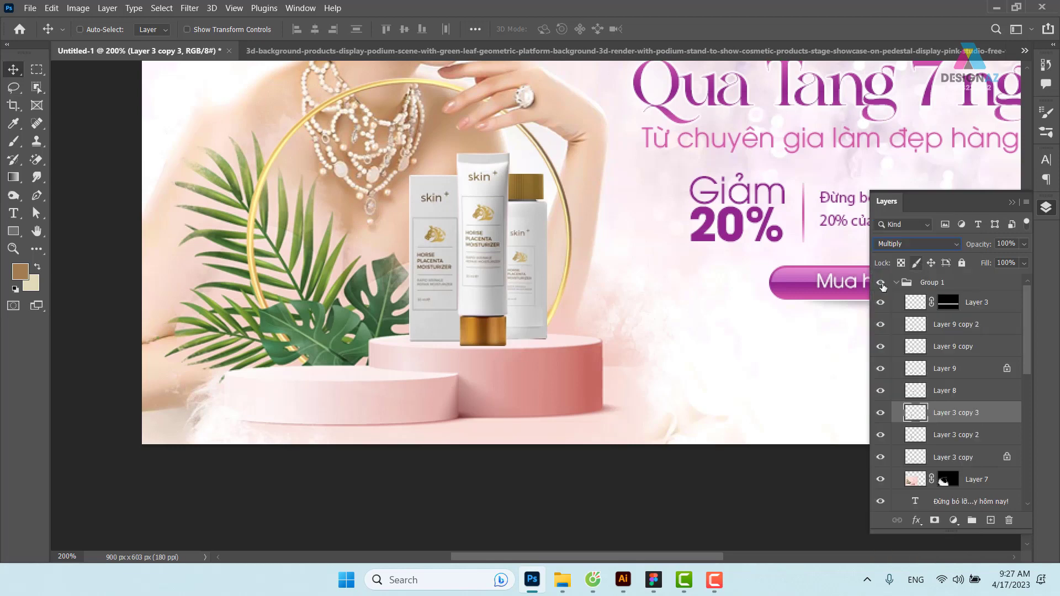
Duplicate Layer 8 twice, blending the copies as Screen and Multiply
{"action": "right_click", "coordinate": [530, 260]}
{"action": "left_click", "coordinate": [555, 276]}
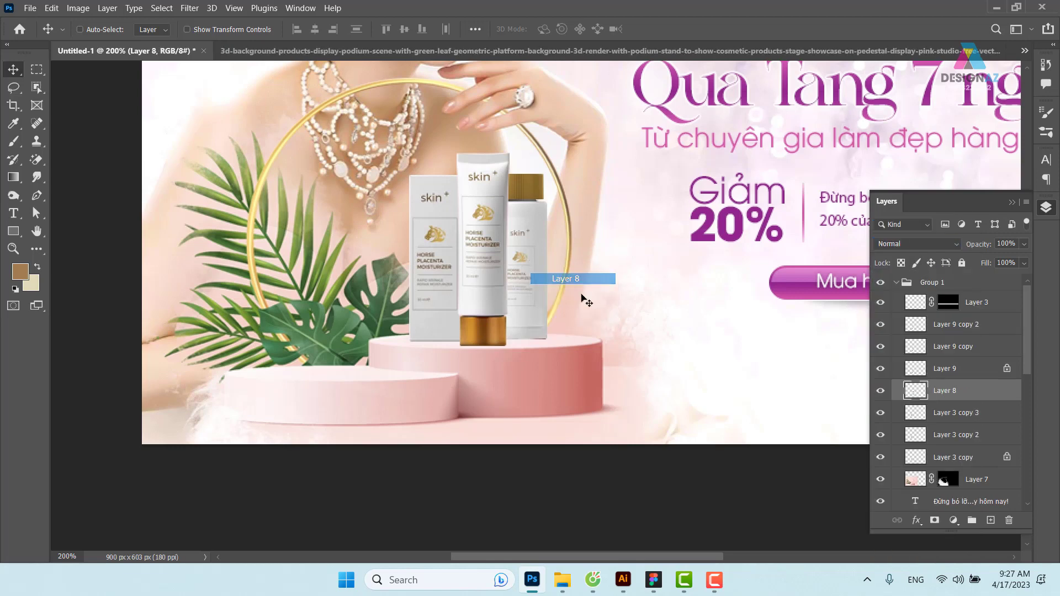
{"action": "key", "text": "ctrl+j"}
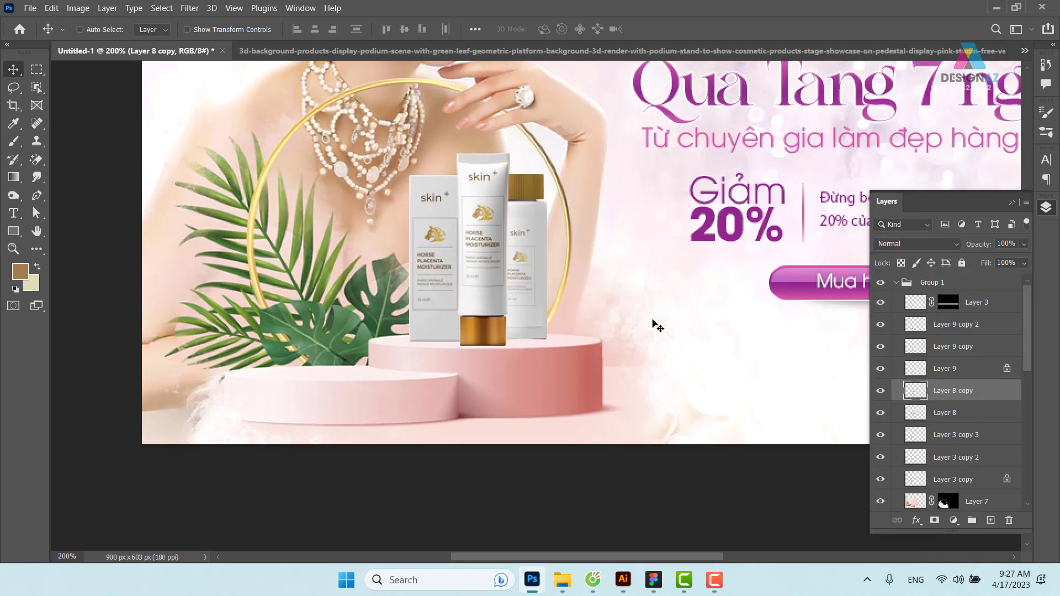
{"action": "left_click", "coordinate": [917, 242]}
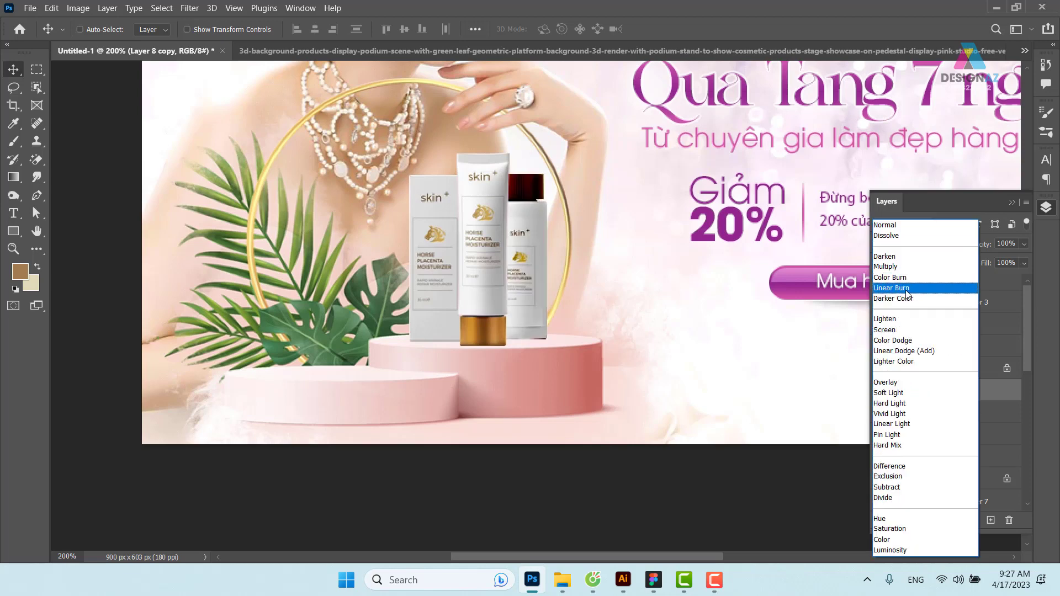
{"action": "left_click", "coordinate": [896, 330]}
{"action": "key", "text": "ctrl+j"}
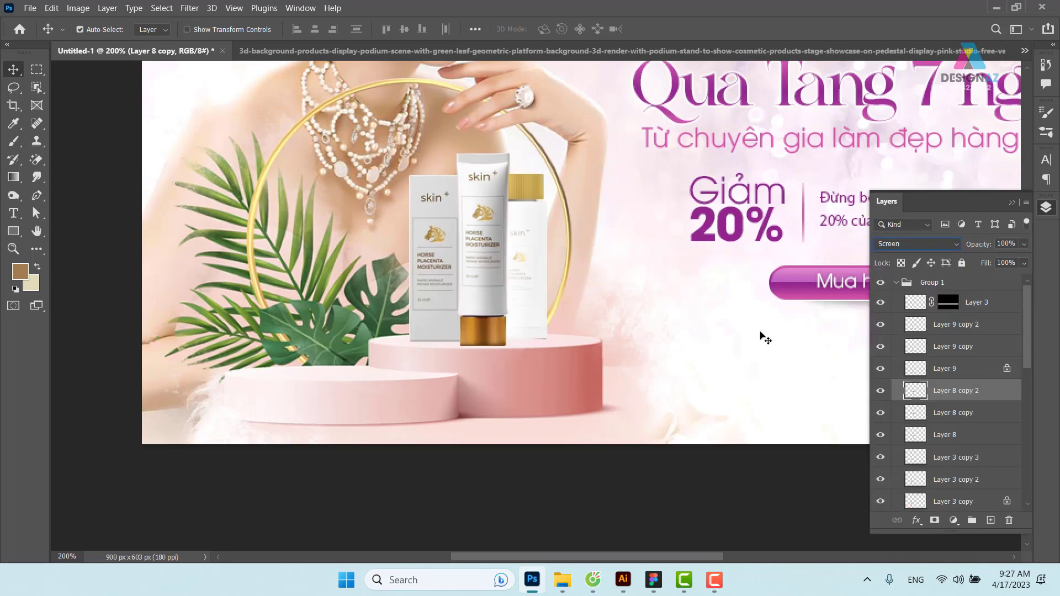
{"action": "left_click", "coordinate": [919, 239]}
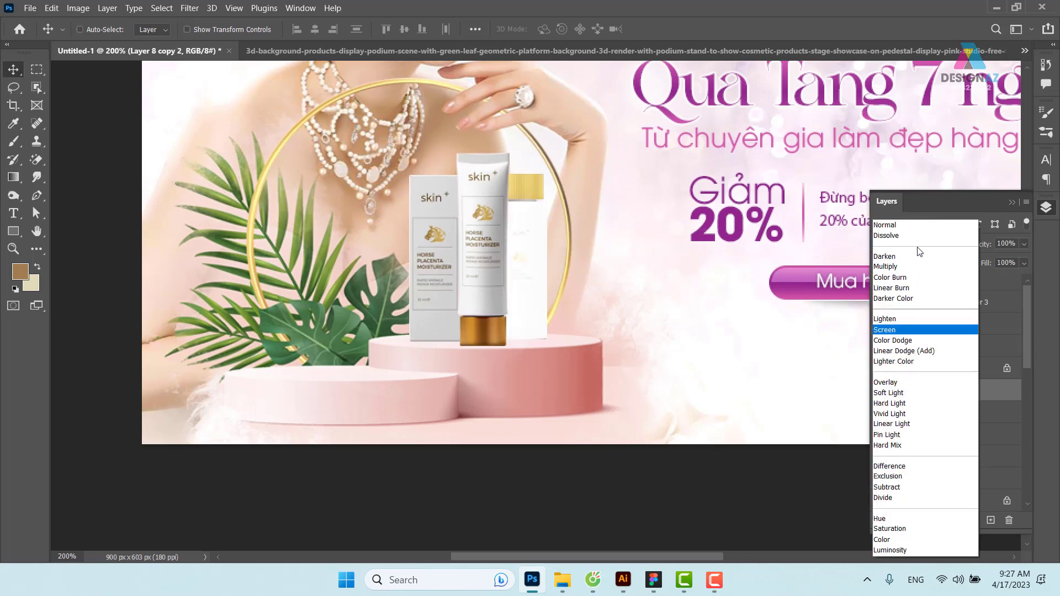
{"action": "left_click", "coordinate": [892, 266]}
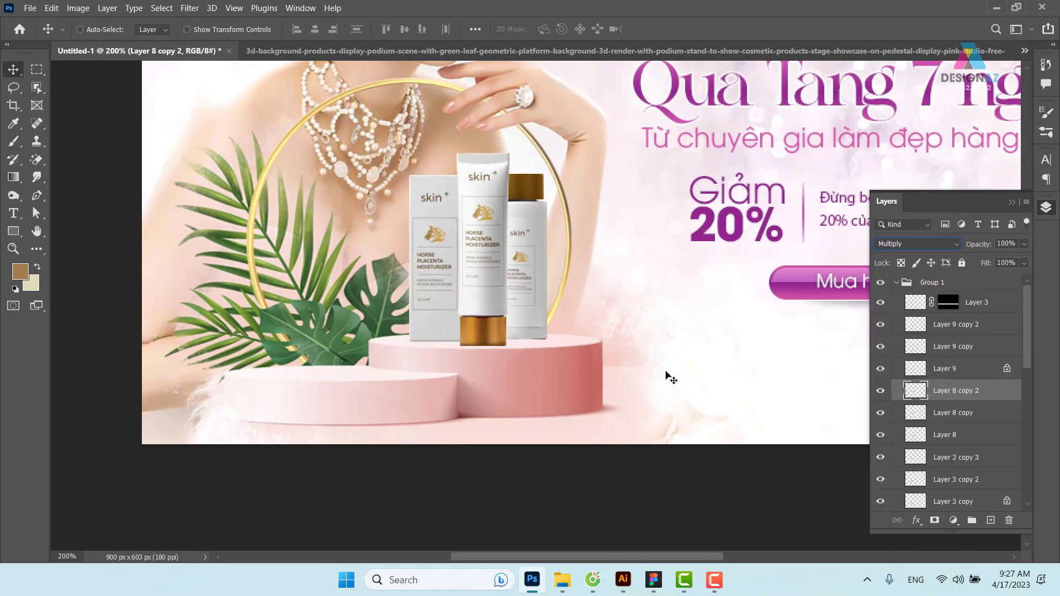
{"action": "key", "text": "ctrl+minus"}
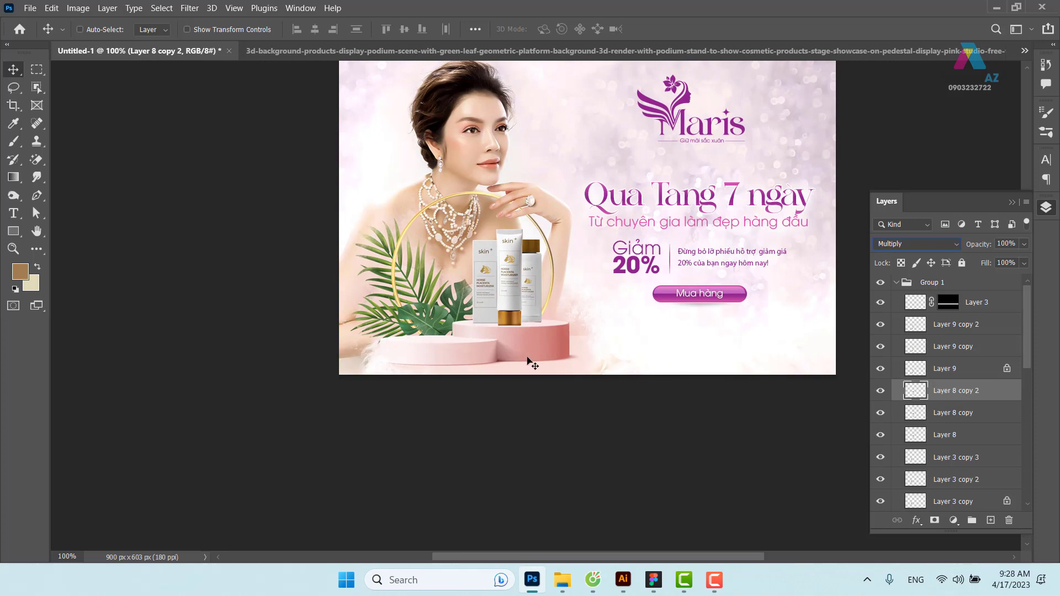
Save the banner as tk.psd in Photoshop format, accepting the compatibility option
{"action": "key", "text": "ctrl+shift+s"}
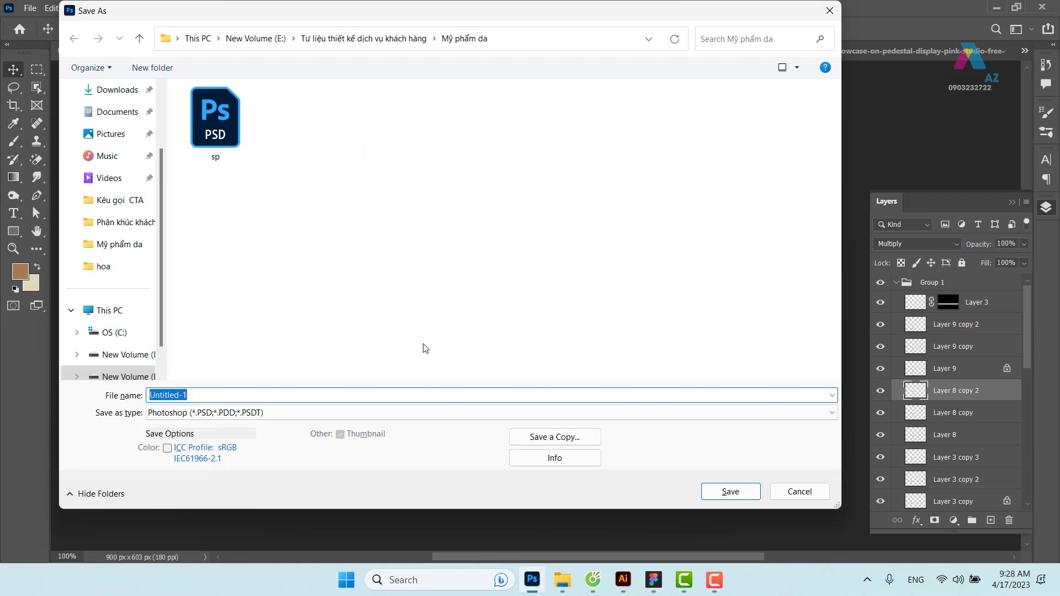
{"action": "type", "text": "t"}
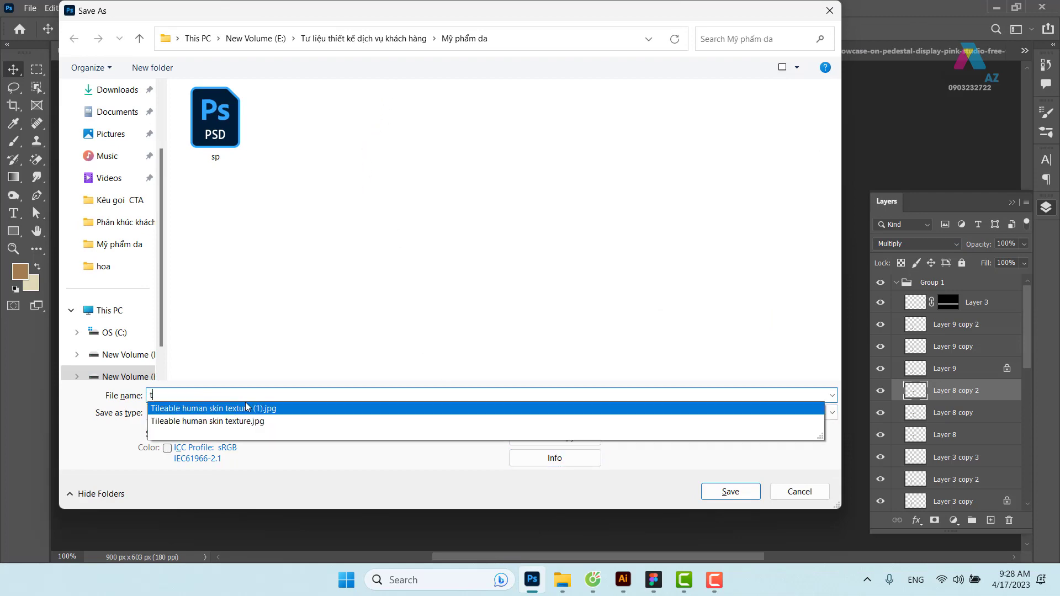
{"action": "key", "text": "BackSpace"}
{"action": "type", "text": "sp"}
{"action": "key", "text": "Return"}
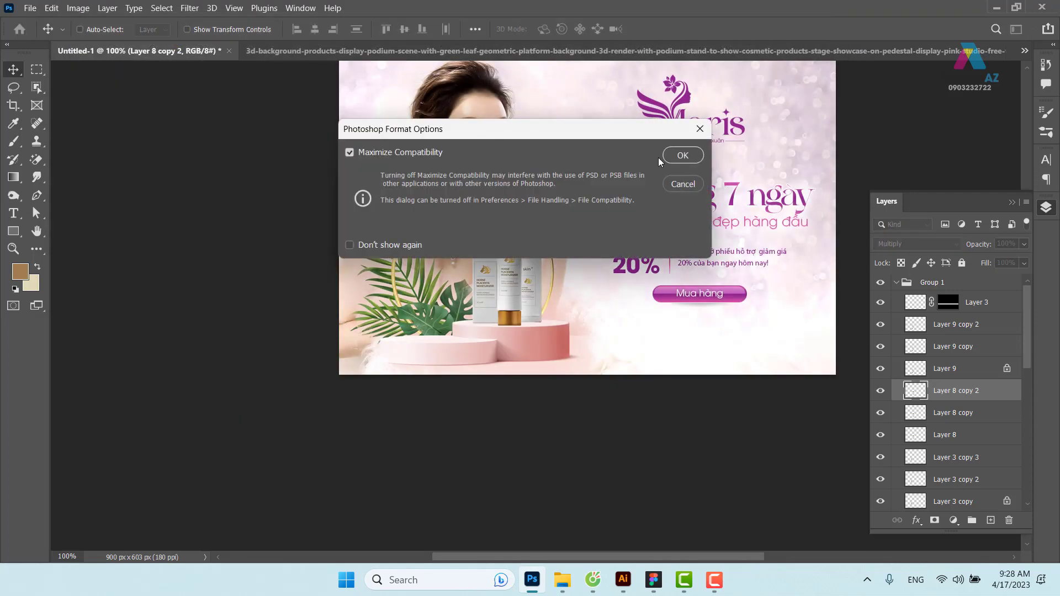
{"action": "left_click", "coordinate": [683, 156]}
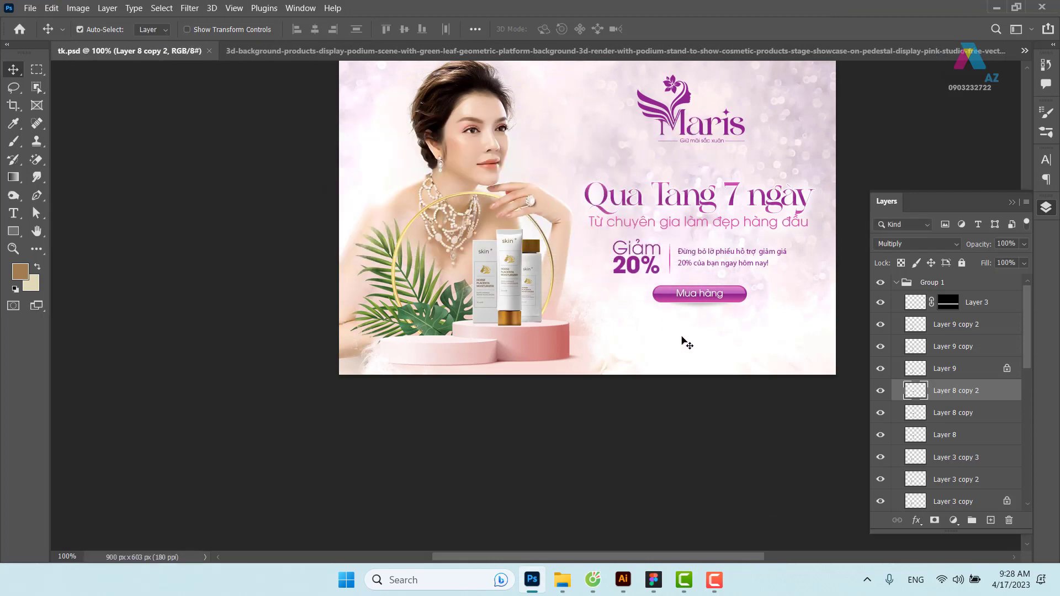
{"action": "key", "text": "ctrl+plus"}
{"action": "left_click_drag", "start_coordinate": [617, 309], "coordinate": [536, 304]}
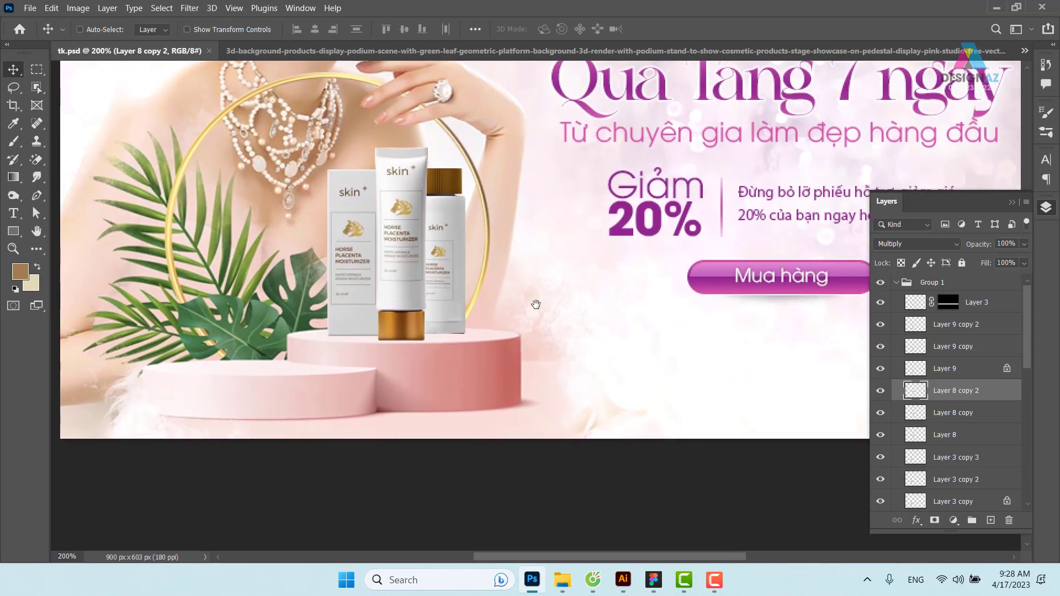
{"action": "mouse_move", "coordinate": [562, 580]}
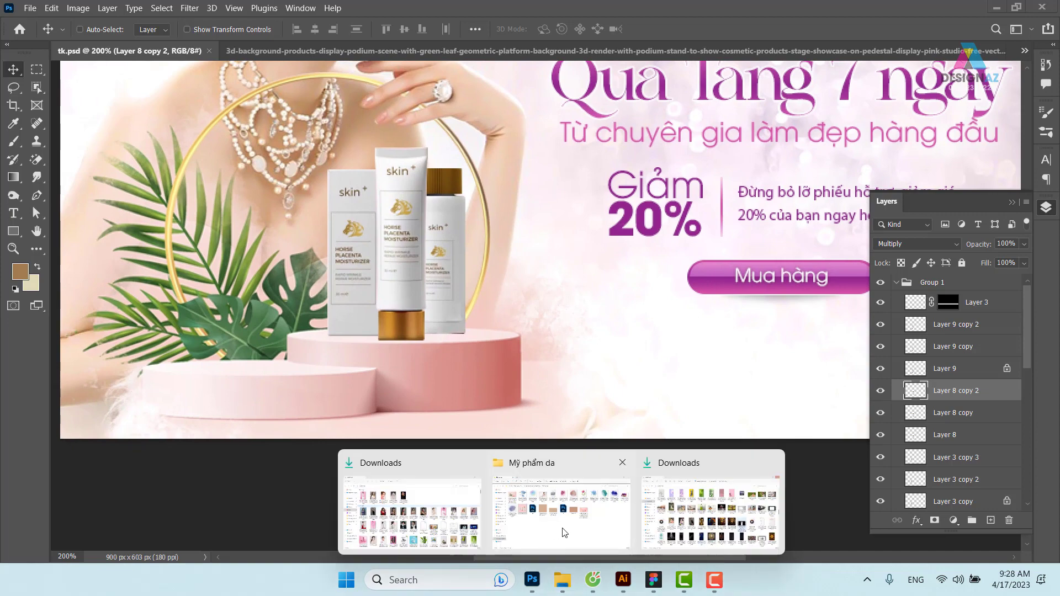
{"action": "left_click", "coordinate": [552, 465]}
Select the pink watercolour flower JPG in the Mỹ phẩm da folder and drag it toward Photoshop
{"action": "left_click", "coordinate": [615, 393]}
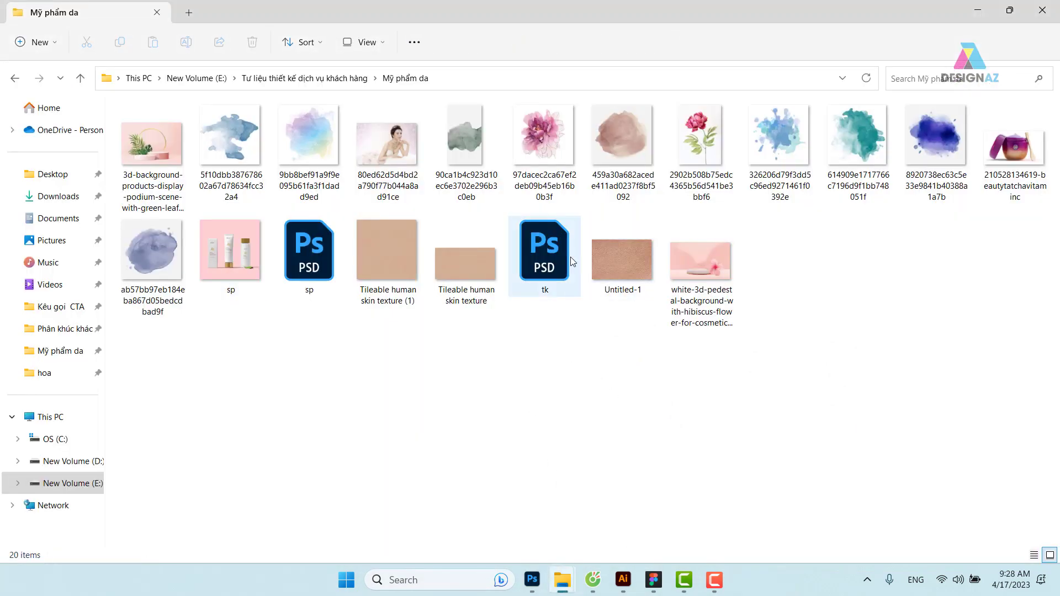
{"action": "left_click", "coordinate": [549, 140]}
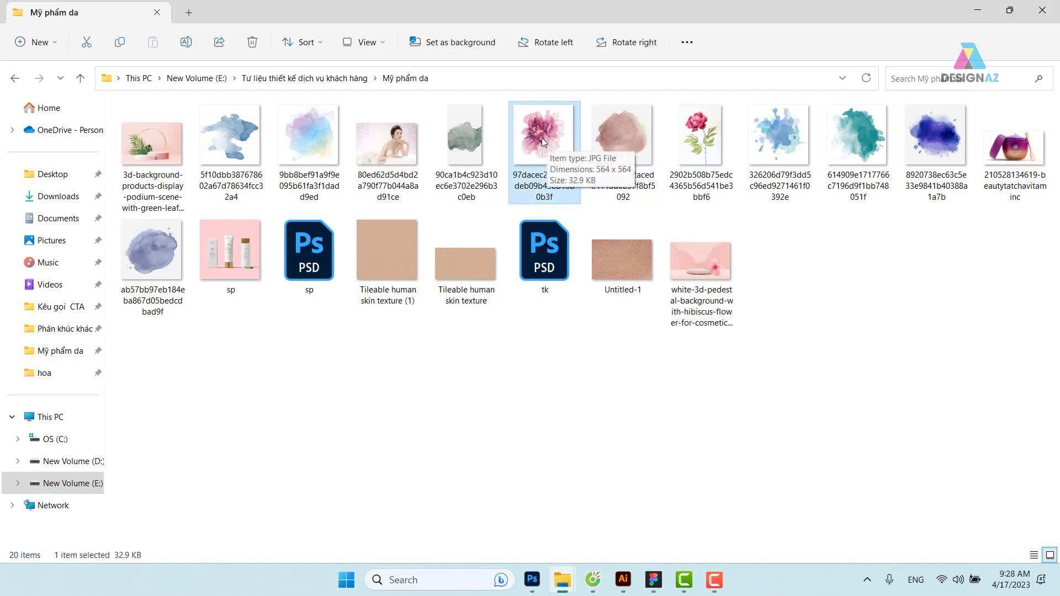
{"action": "left_click_drag", "start_coordinate": [544, 141], "coordinate": [541, 574]}
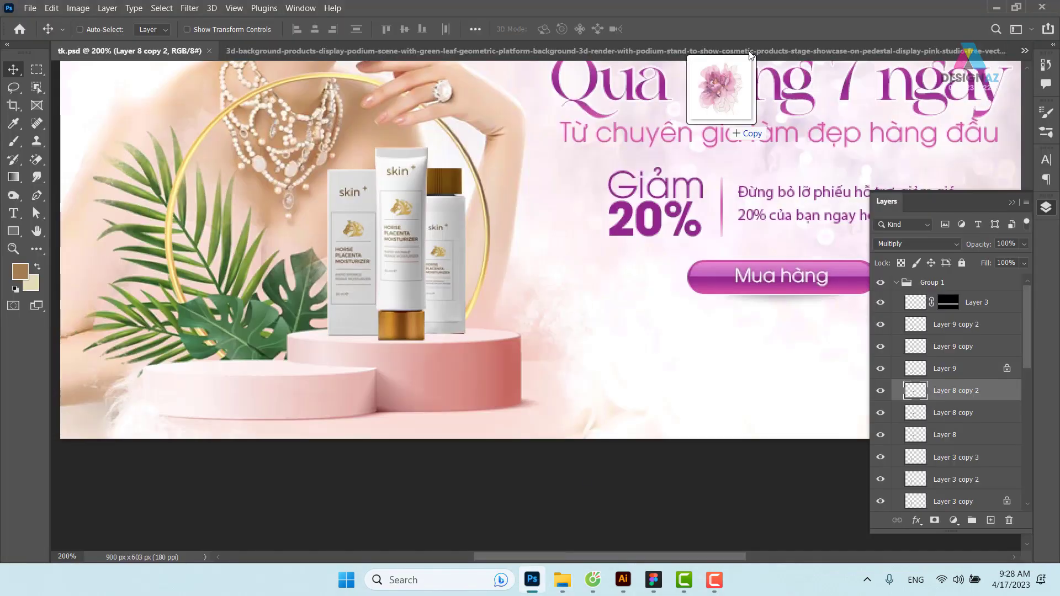
Open the flower image in Photoshop and select its midtones with Color Range
{"action": "left_click_drag", "start_coordinate": [541, 578], "coordinate": [762, 27]}
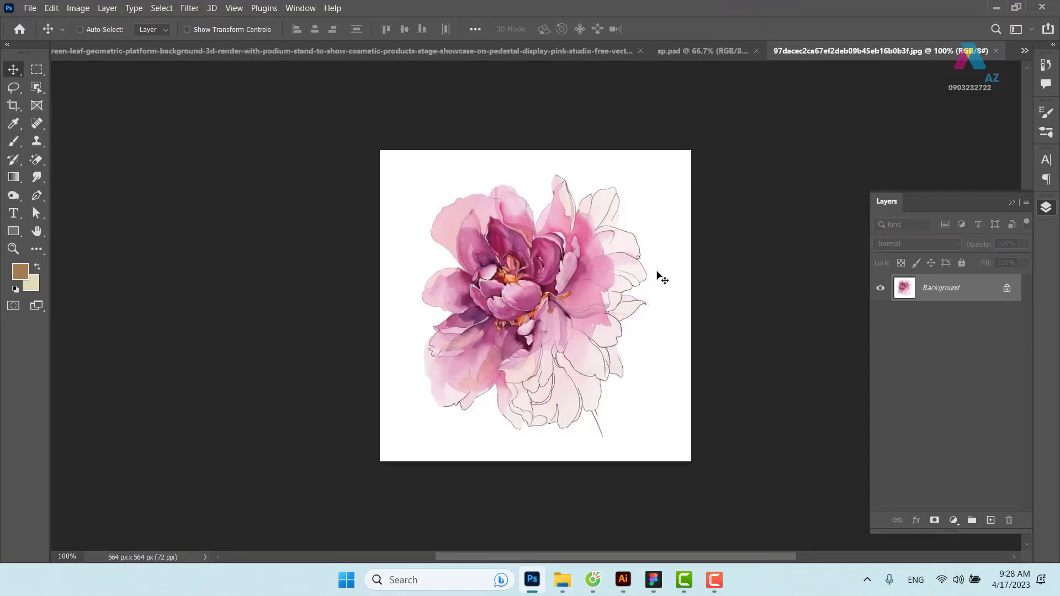
{"action": "key", "text": "ctrl+a"}
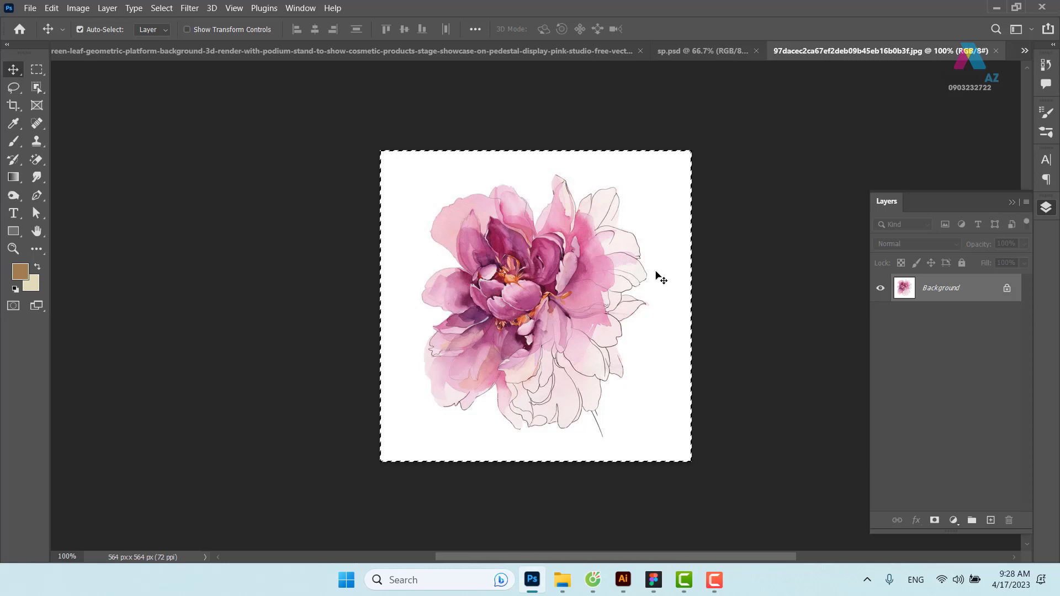
{"action": "key", "text": "ctrl"}
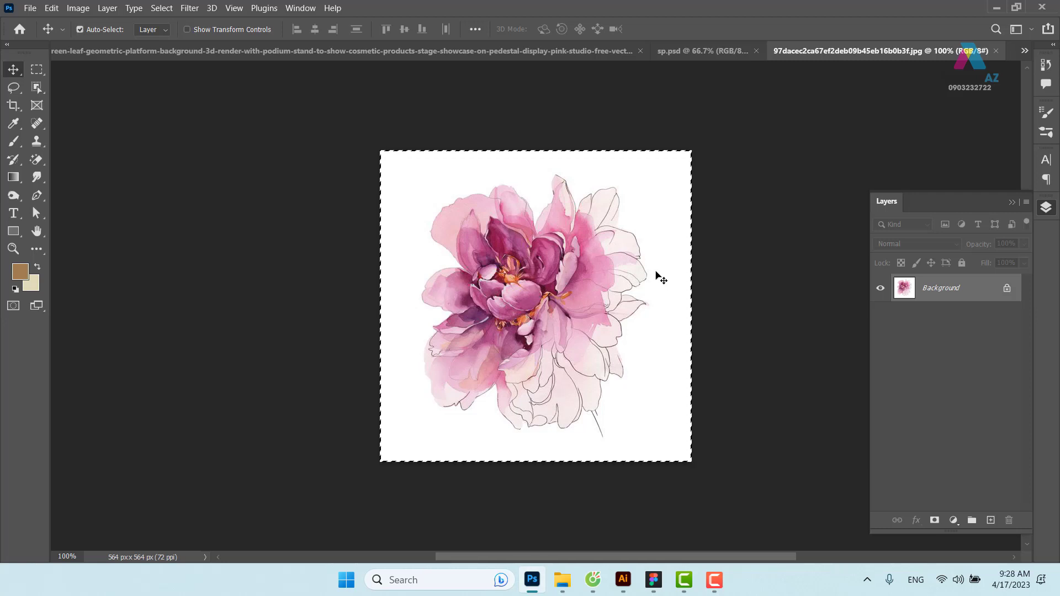
{"action": "key", "text": "ctrl+d"}
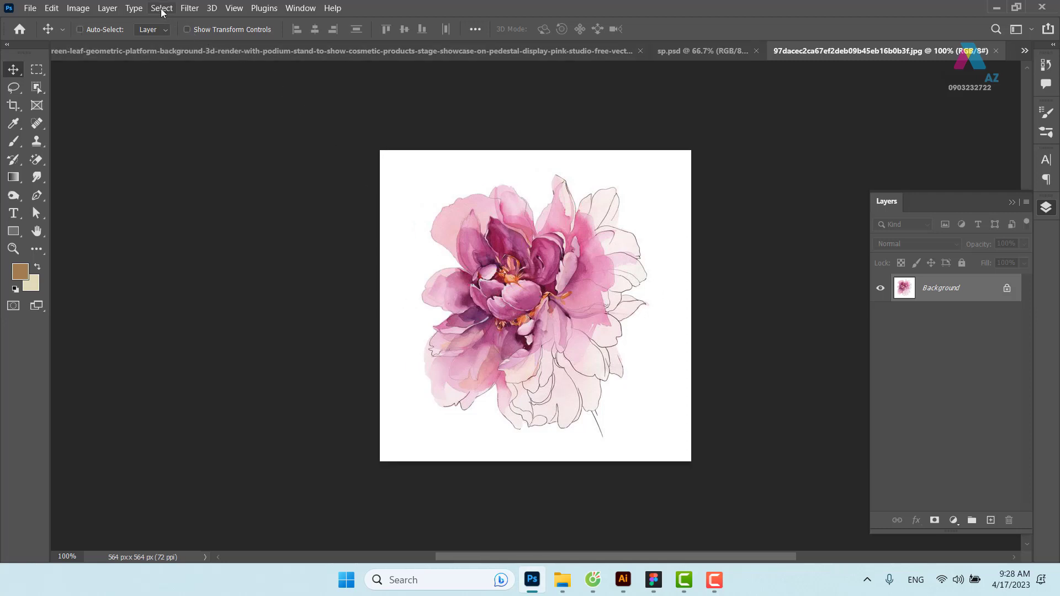
{"action": "left_click", "coordinate": [162, 10]}
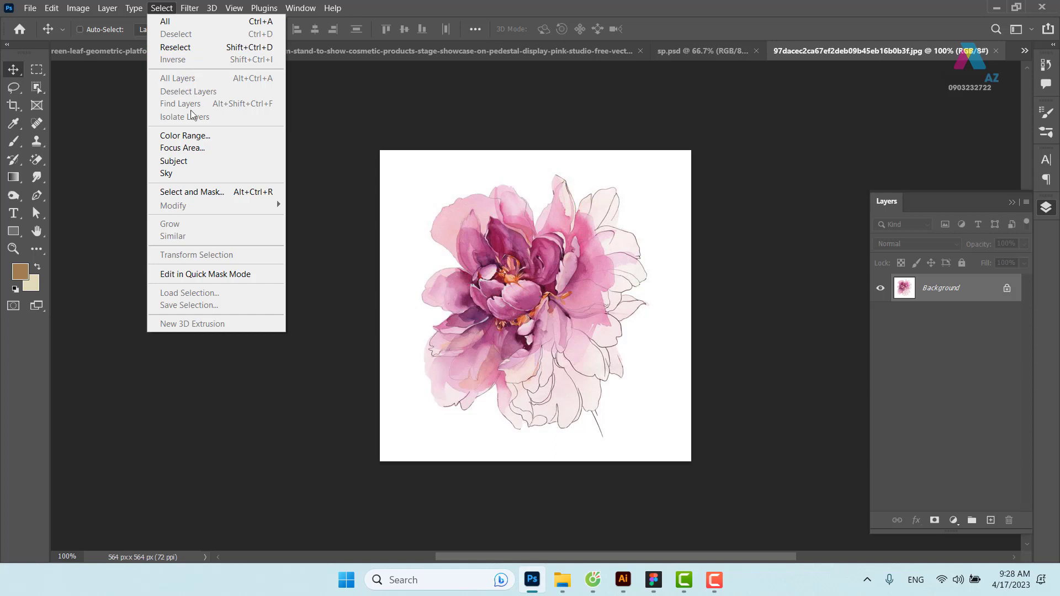
{"action": "left_click", "coordinate": [200, 135]}
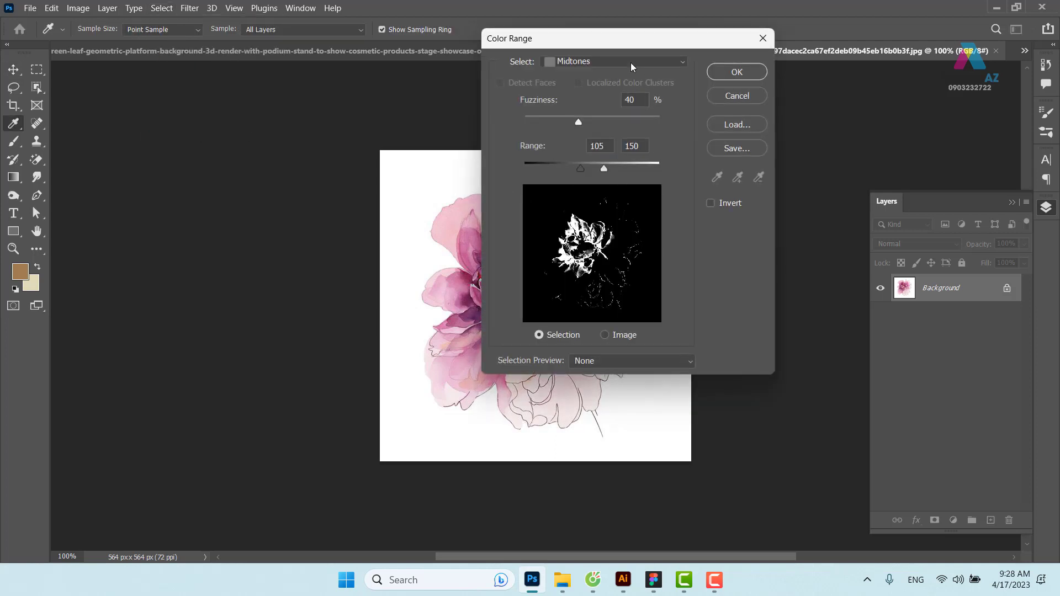
{"action": "left_click", "coordinate": [735, 73]}
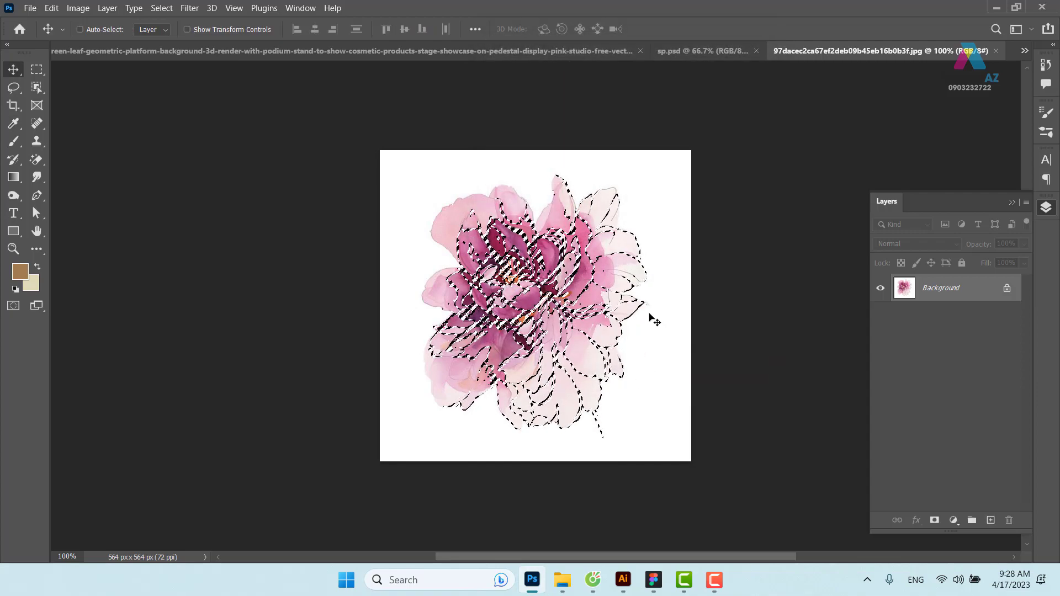
Define a new brush preset from the flower selection
{"action": "left_click", "coordinate": [51, 8]}
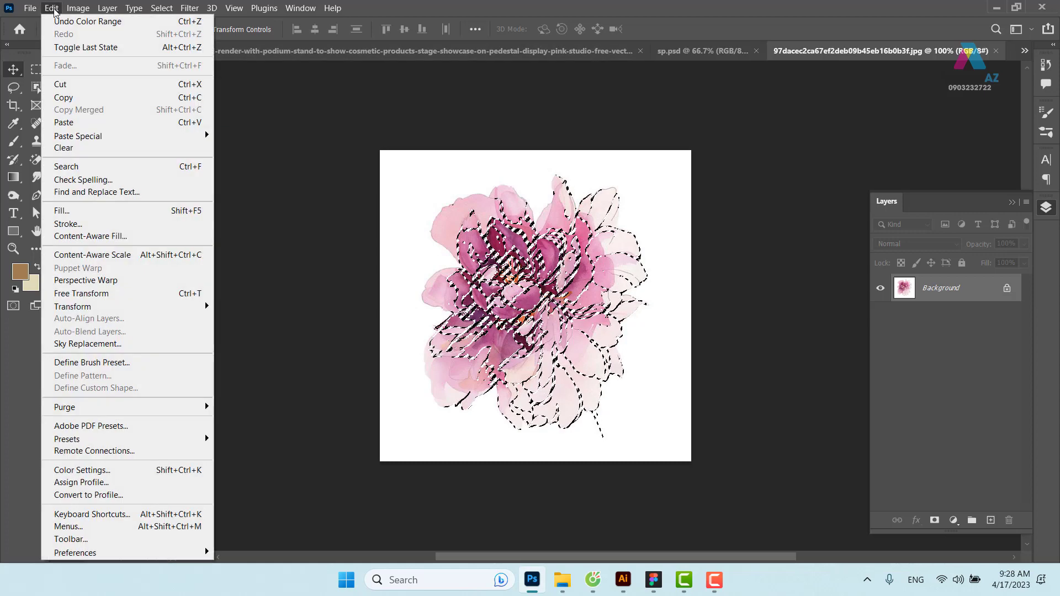
{"action": "left_click", "coordinate": [99, 363]}
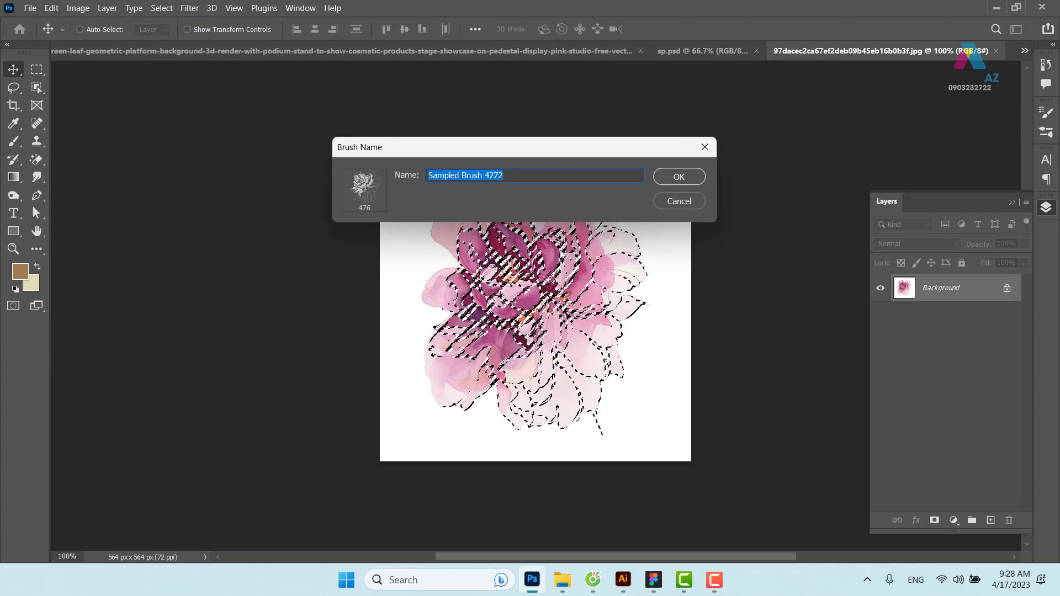
{"action": "left_click", "coordinate": [663, 182]}
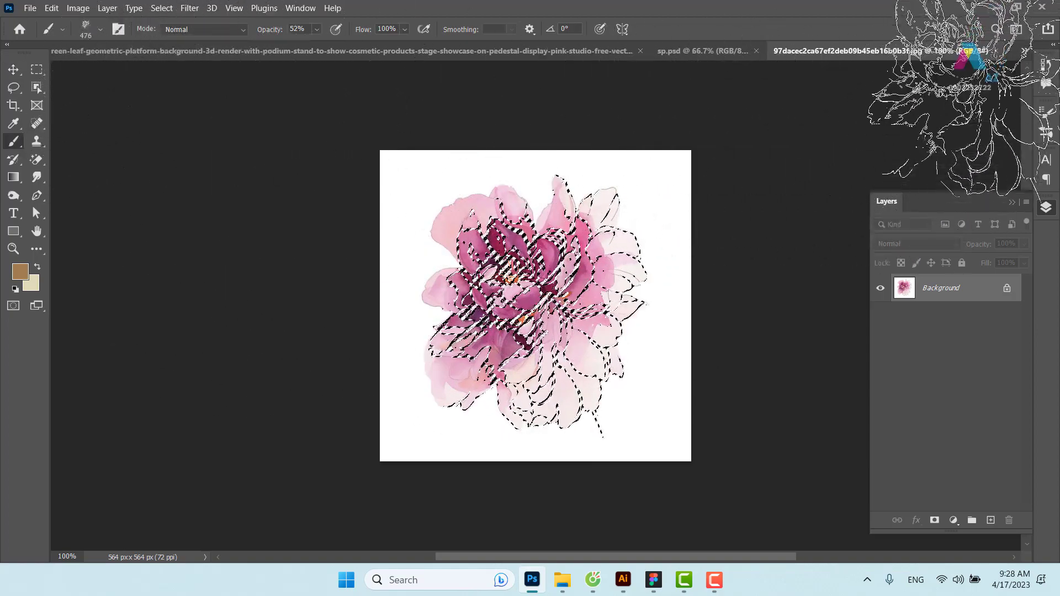
On a new layer in tk.psd, stamp a faint pink flower right of the Mua hàng button
{"action": "left_click", "coordinate": [997, 51]}
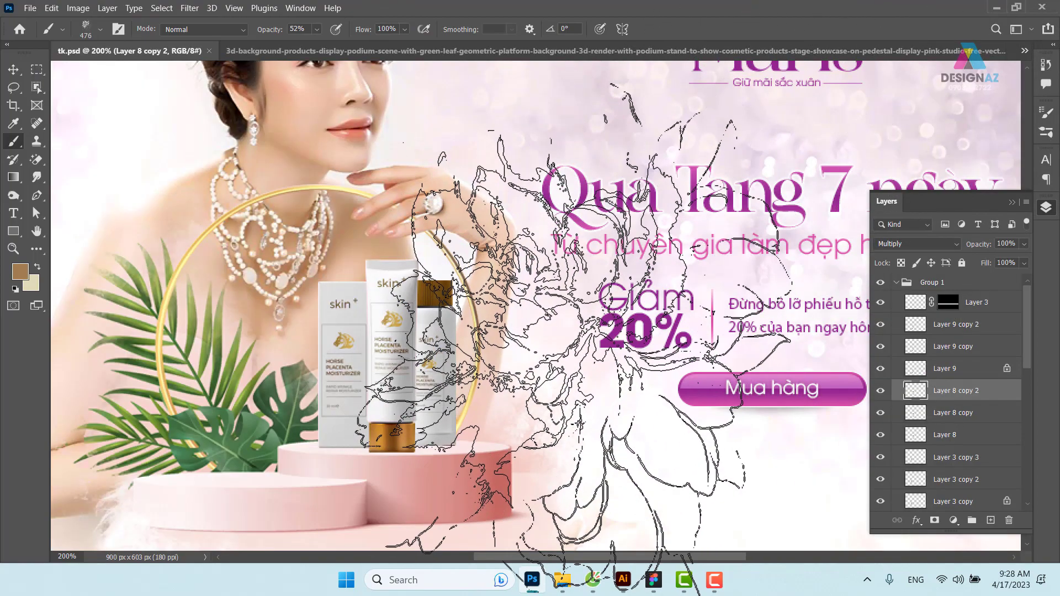
{"action": "right_click", "coordinate": [587, 336], "text": "alt"}
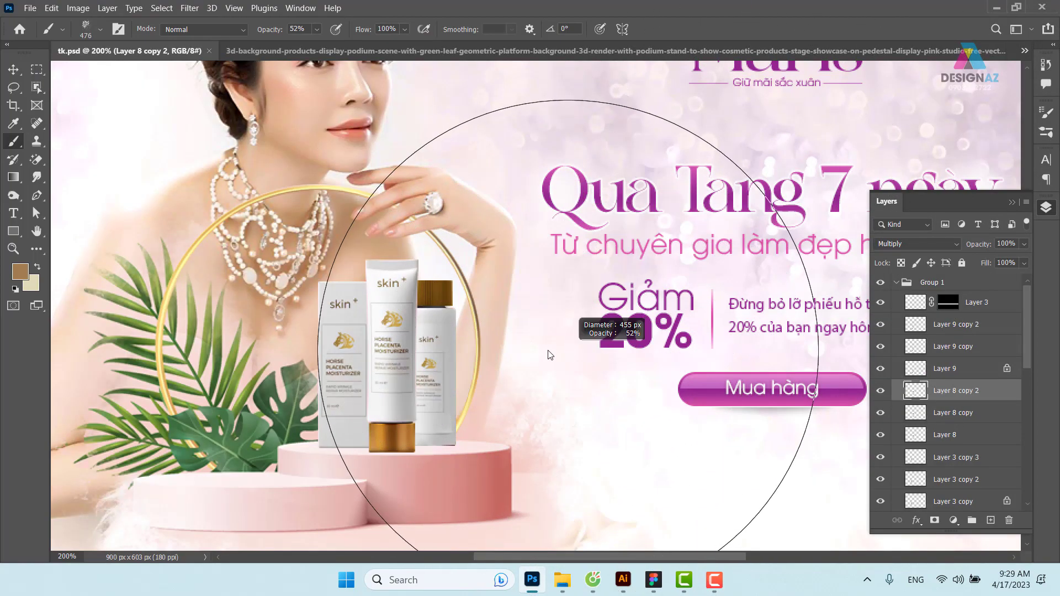
{"action": "left_click_drag", "start_coordinate": [634, 381], "coordinate": [381, 300]}
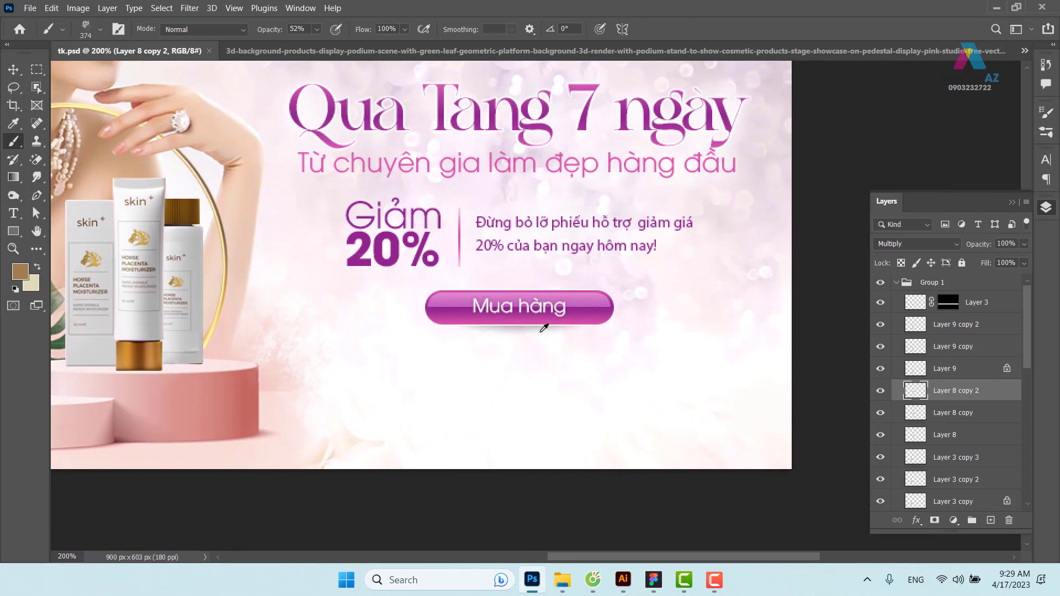
{"action": "right_click", "coordinate": [545, 320], "text": "alt"}
{"action": "left_click_drag", "start_coordinate": [408, 343], "coordinate": [564, 362]}
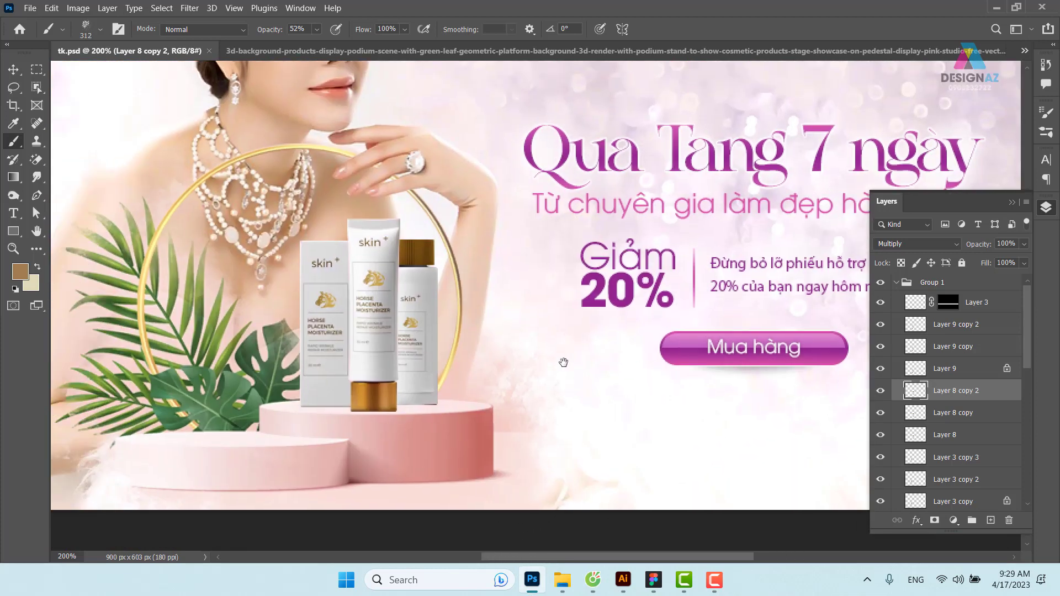
{"action": "key", "text": "i"}
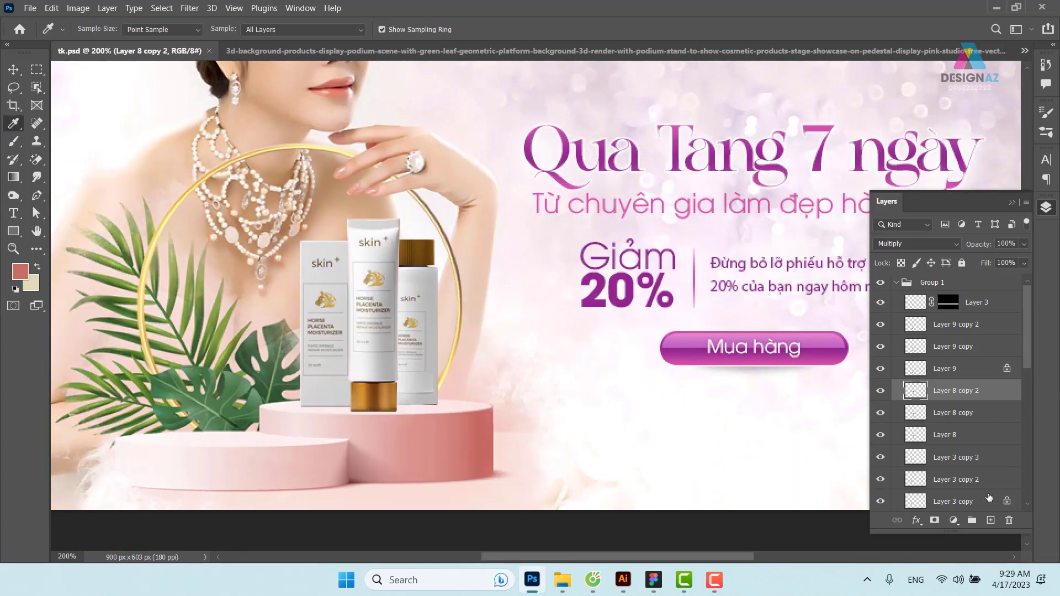
{"action": "left_click", "coordinate": [990, 521]}
{"action": "left_click_drag", "start_coordinate": [679, 364], "coordinate": [389, 298]}
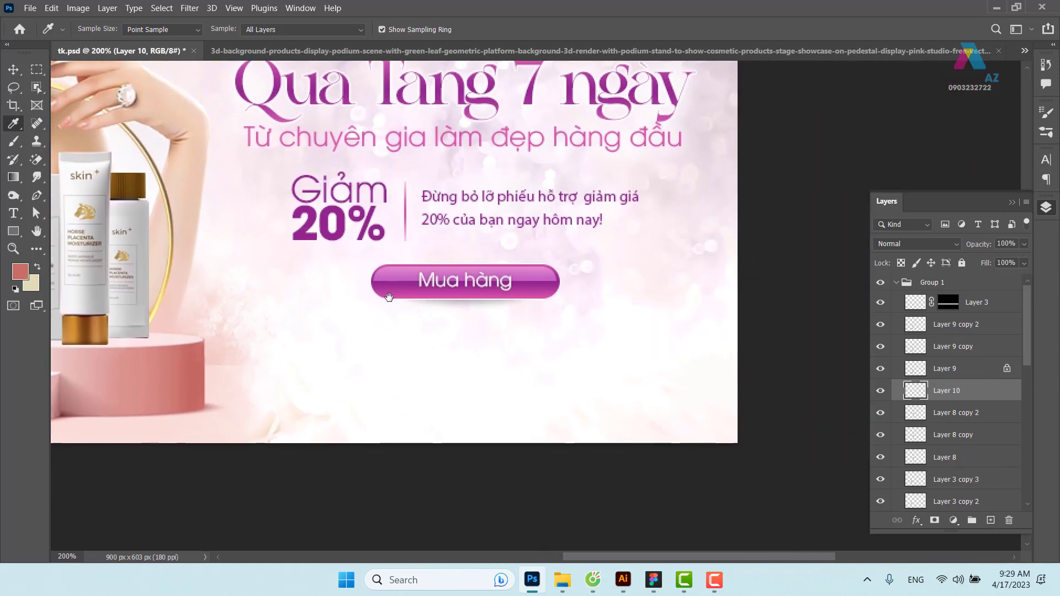
{"action": "key", "text": "b"}
{"action": "left_click", "coordinate": [608, 318]}
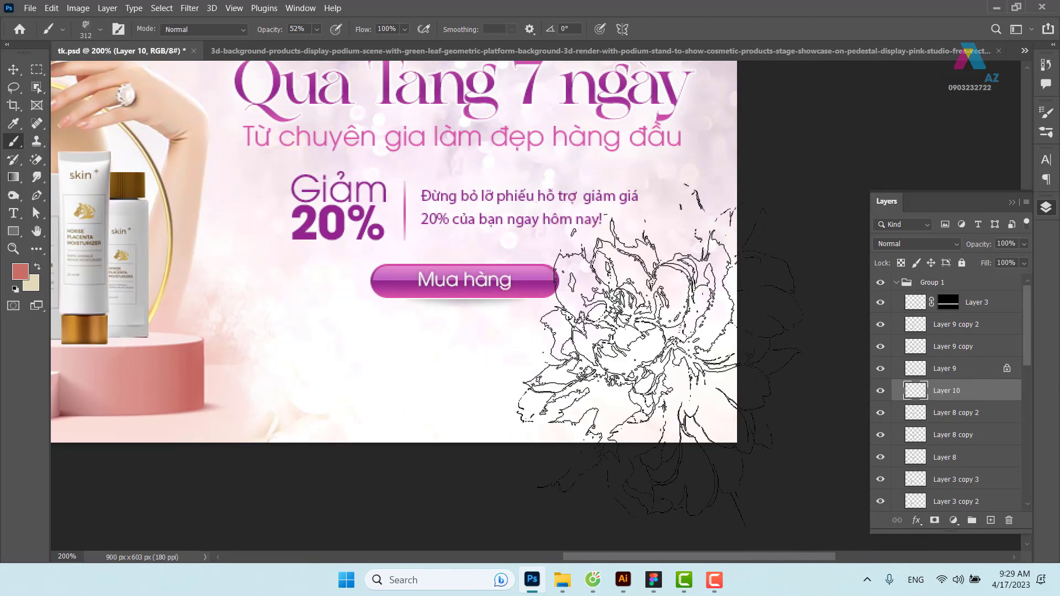
Switch to a lighter pink foreground and stamp two more flowers at the lower right
{"action": "left_click", "coordinate": [20, 271]}
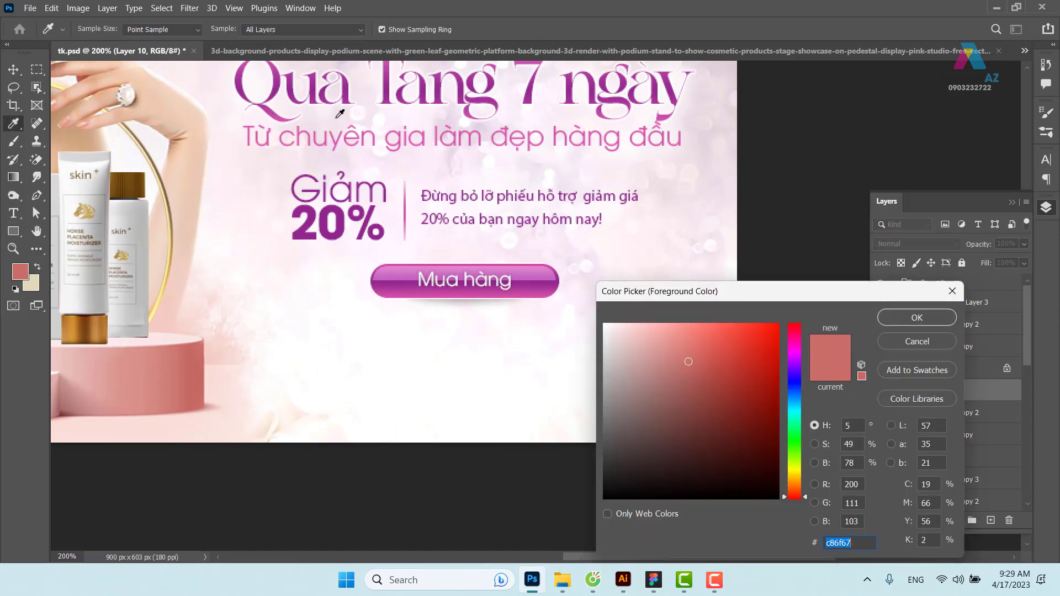
{"action": "left_click", "coordinate": [652, 323]}
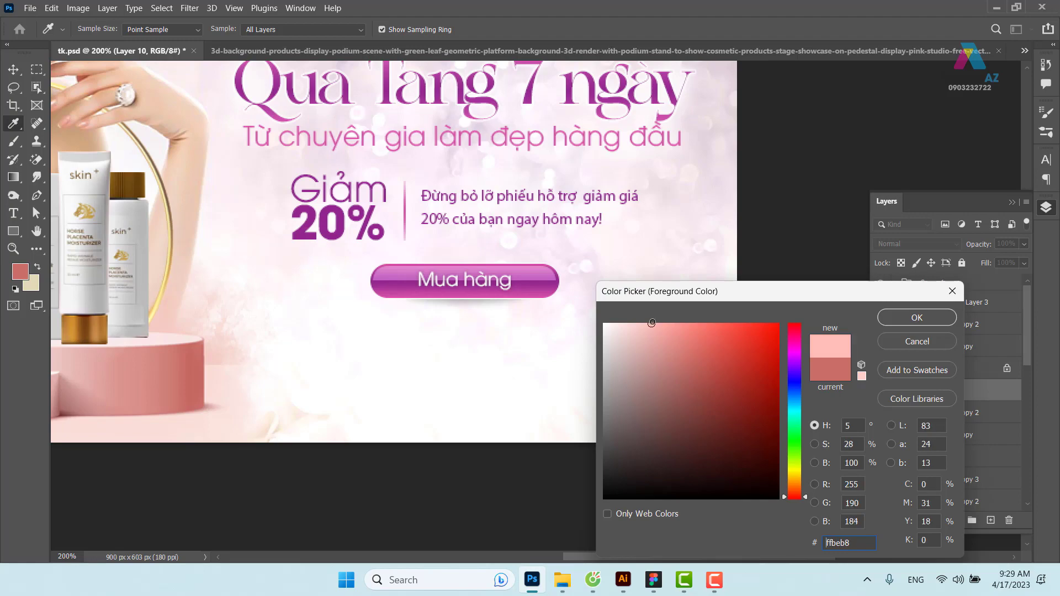
{"action": "left_click", "coordinate": [943, 320]}
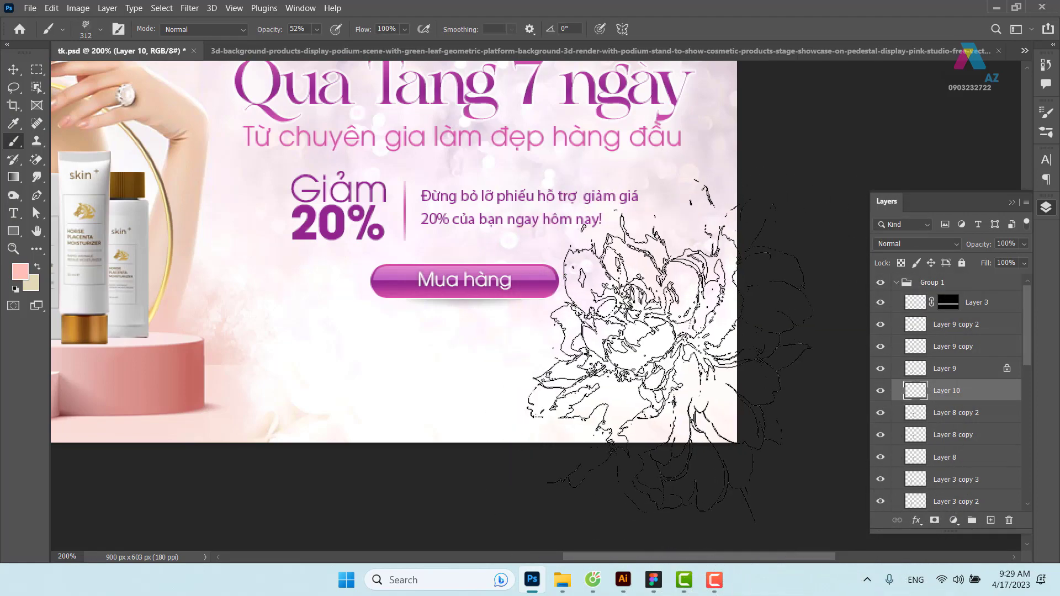
{"action": "left_click_drag", "start_coordinate": [636, 334], "coordinate": [604, 340]}
{"action": "left_click", "coordinate": [601, 338]}
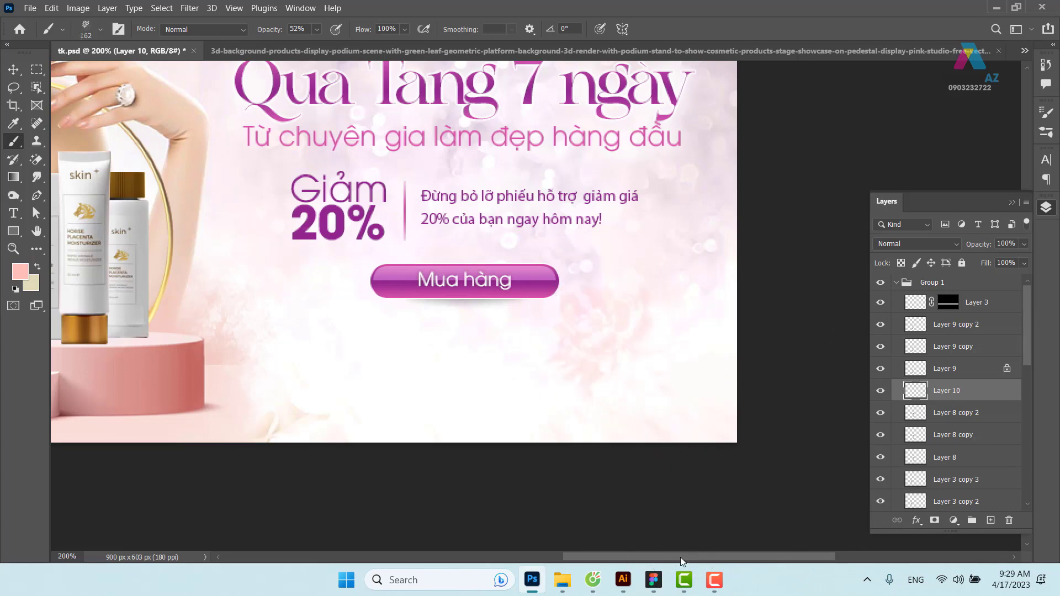
{"action": "left_click", "coordinate": [644, 312]}
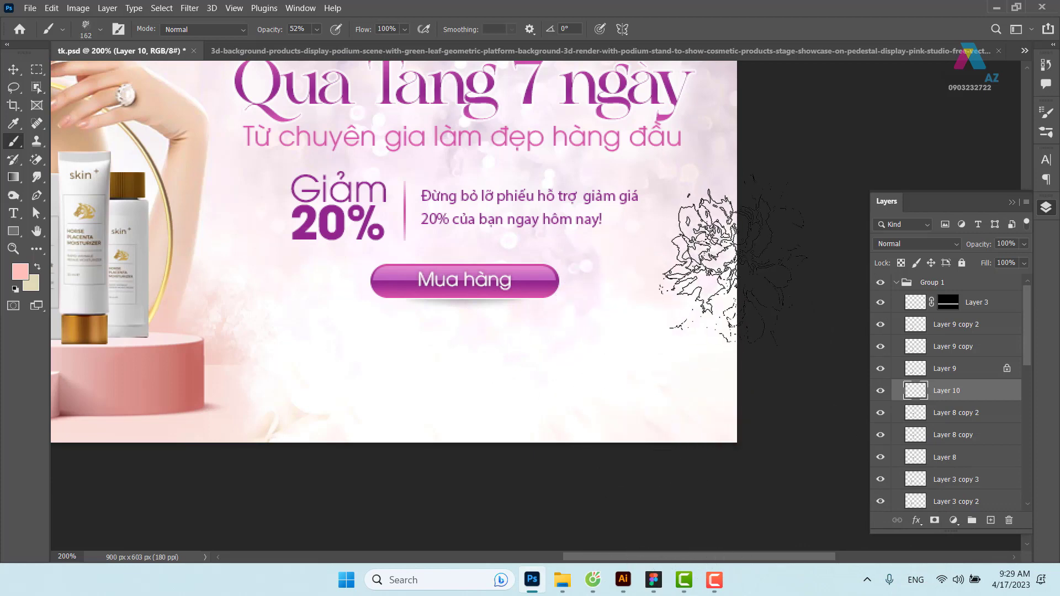
{"action": "left_click_drag", "start_coordinate": [627, 330], "coordinate": [667, 331]}
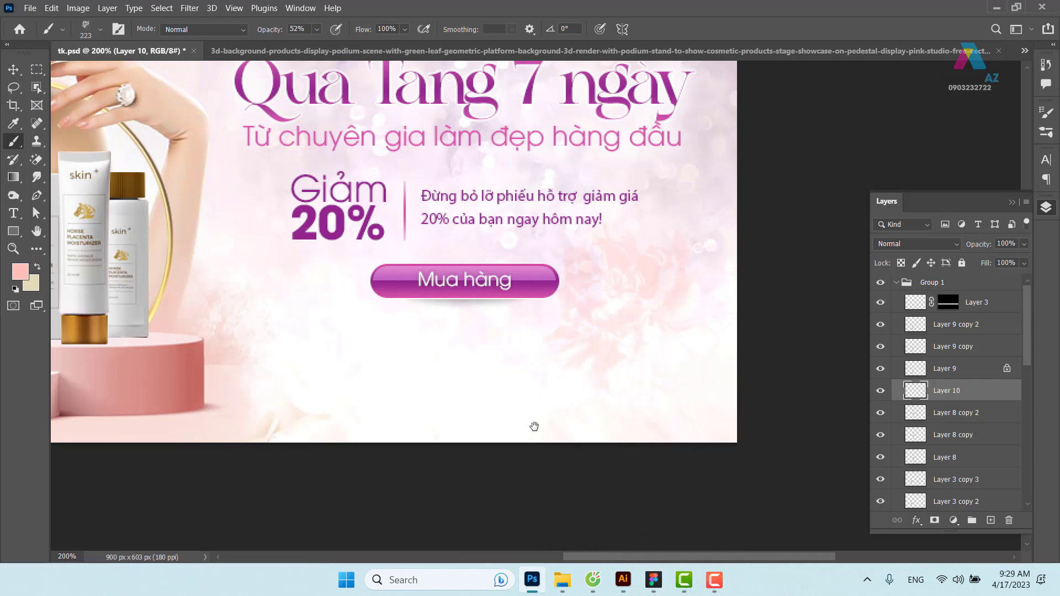
Enlarge the flower brush to 270 px and rotate its tip to 39°
{"action": "key", "text": "ctrl+minus"}
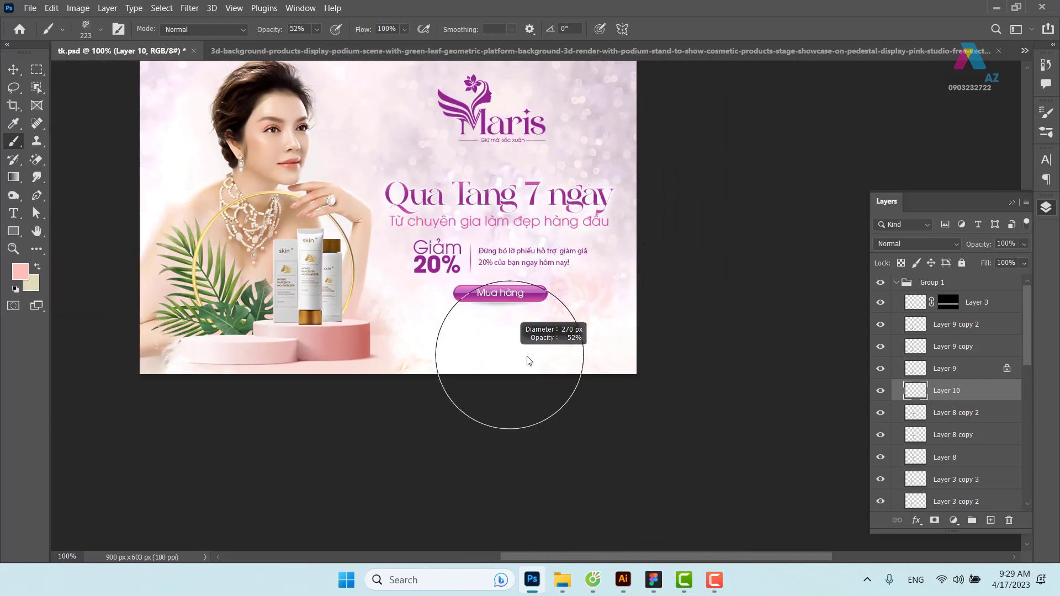
{"action": "left_click_drag", "start_coordinate": [523, 359], "coordinate": [517, 373]}
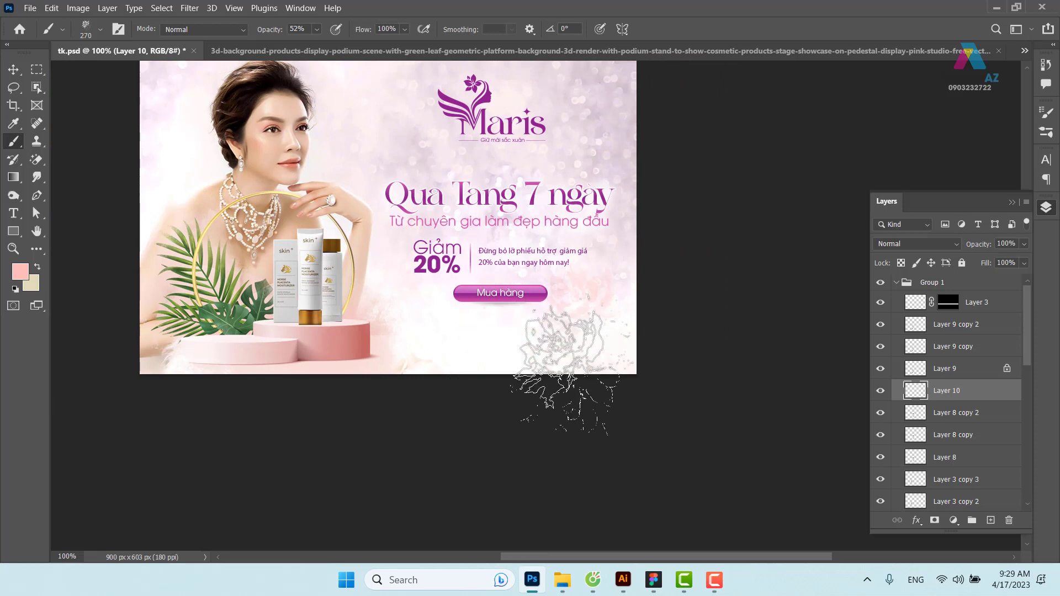
{"action": "left_click", "coordinate": [100, 29]}
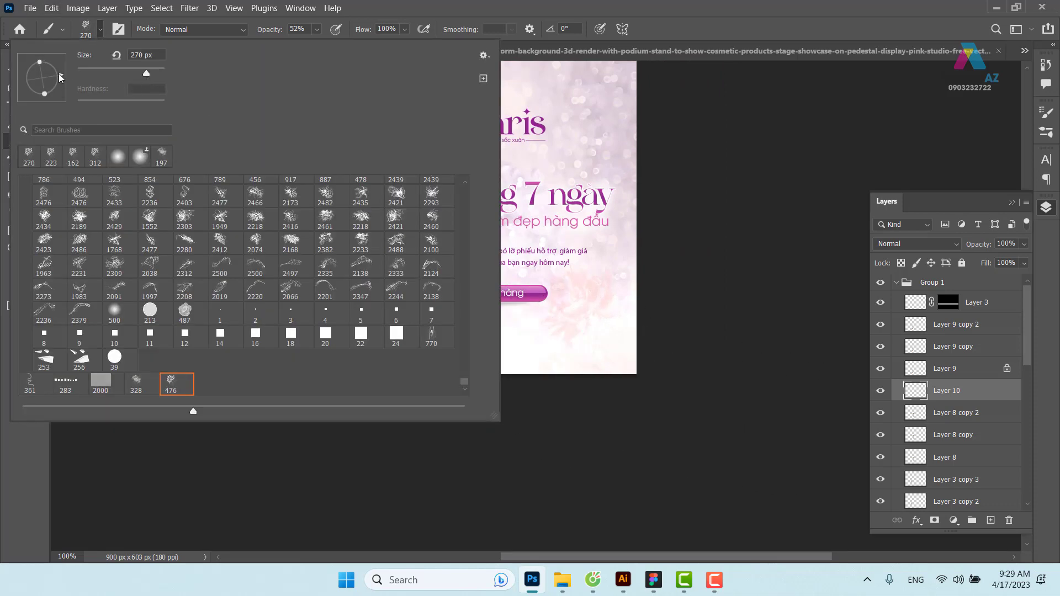
{"action": "left_click_drag", "start_coordinate": [63, 82], "coordinate": [68, 66]}
{"action": "left_click_drag", "start_coordinate": [62, 75], "coordinate": [57, 66]}
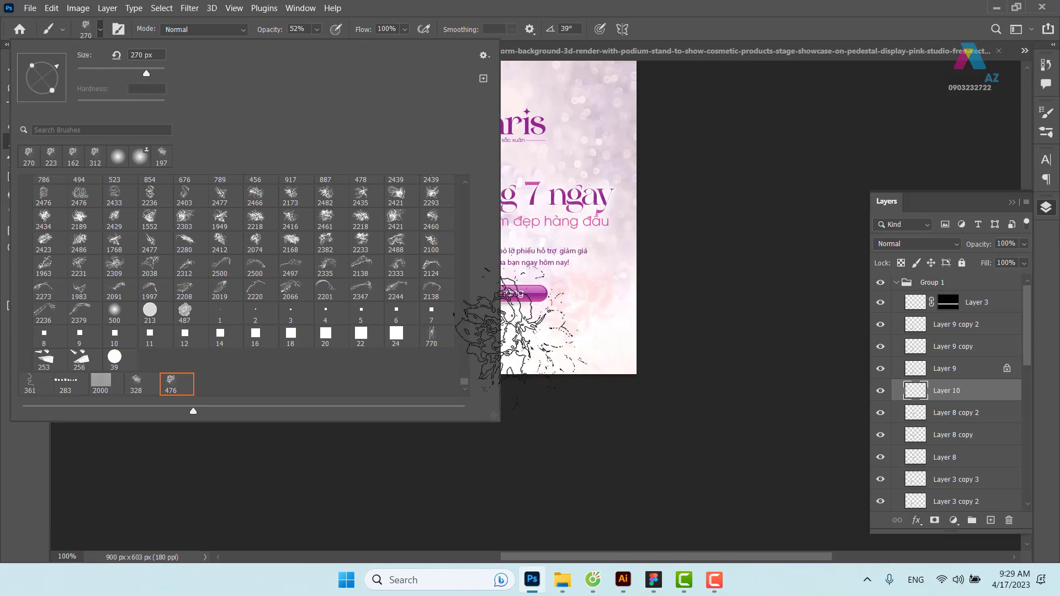
{"action": "left_click", "coordinate": [736, 34]}
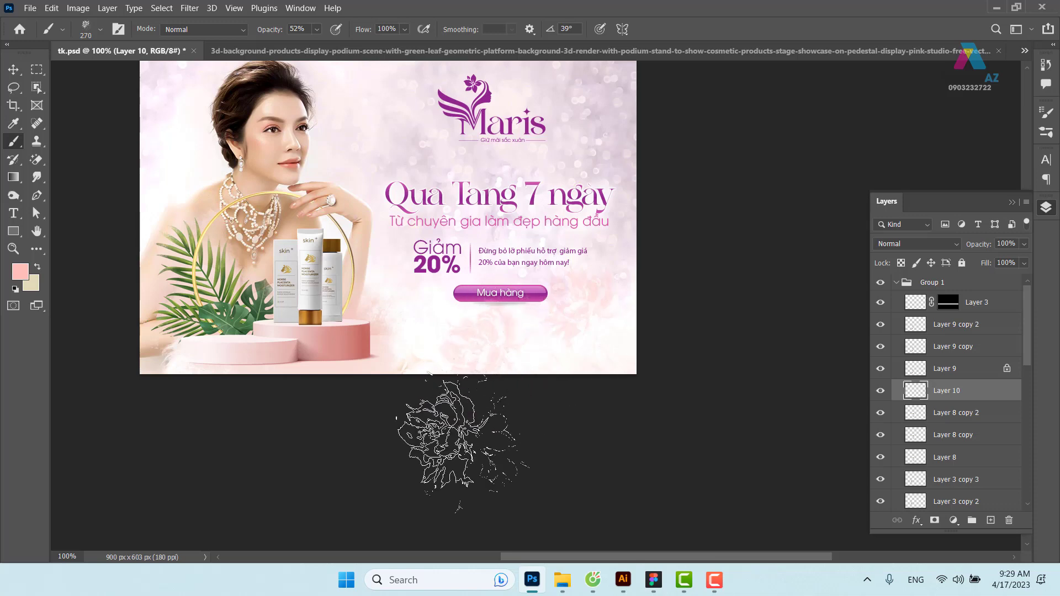
Set an even paler pink foreground colour and save the document
{"action": "left_click", "coordinate": [17, 71]}
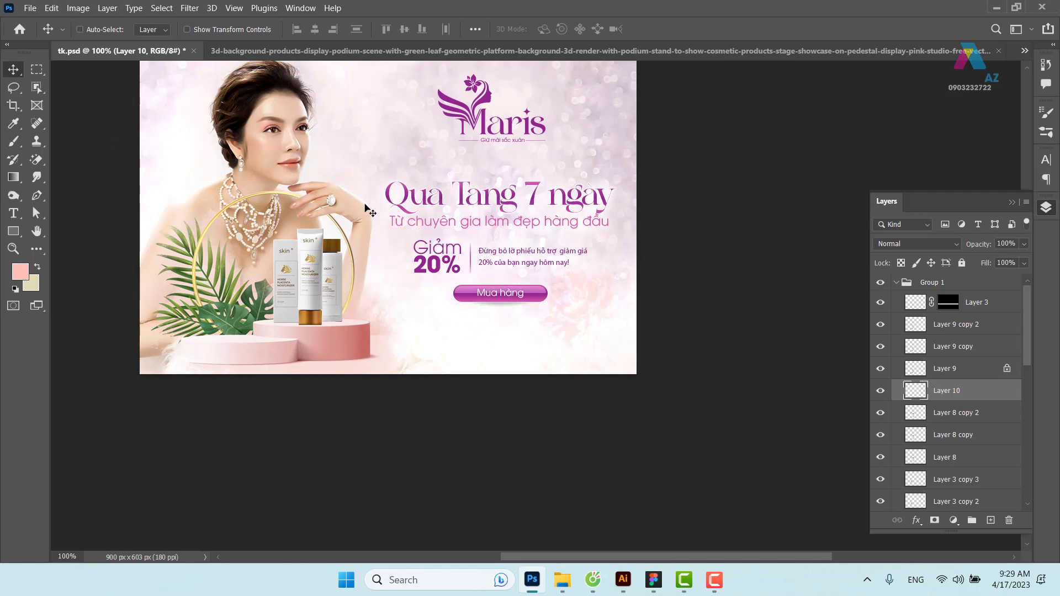
{"action": "key", "text": "b"}
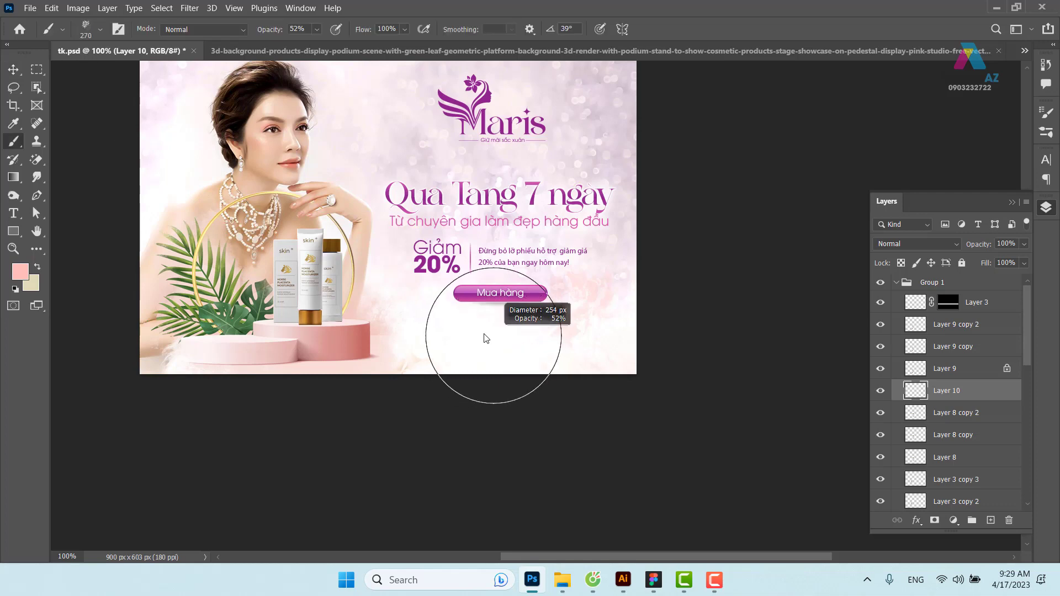
{"action": "left_click", "coordinate": [24, 275]}
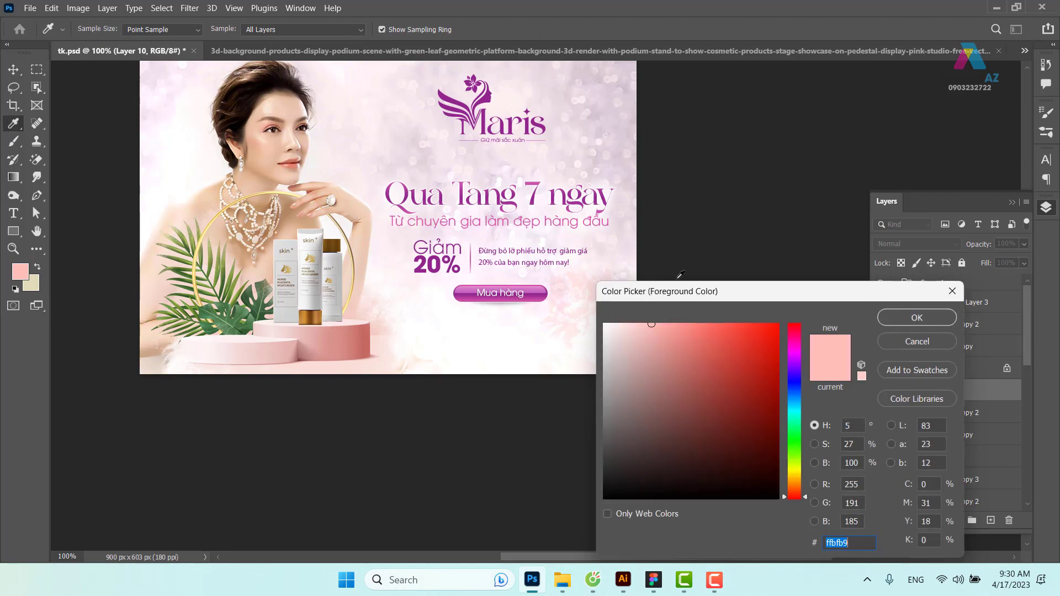
{"action": "left_click", "coordinate": [641, 323]}
{"action": "left_click", "coordinate": [927, 319]}
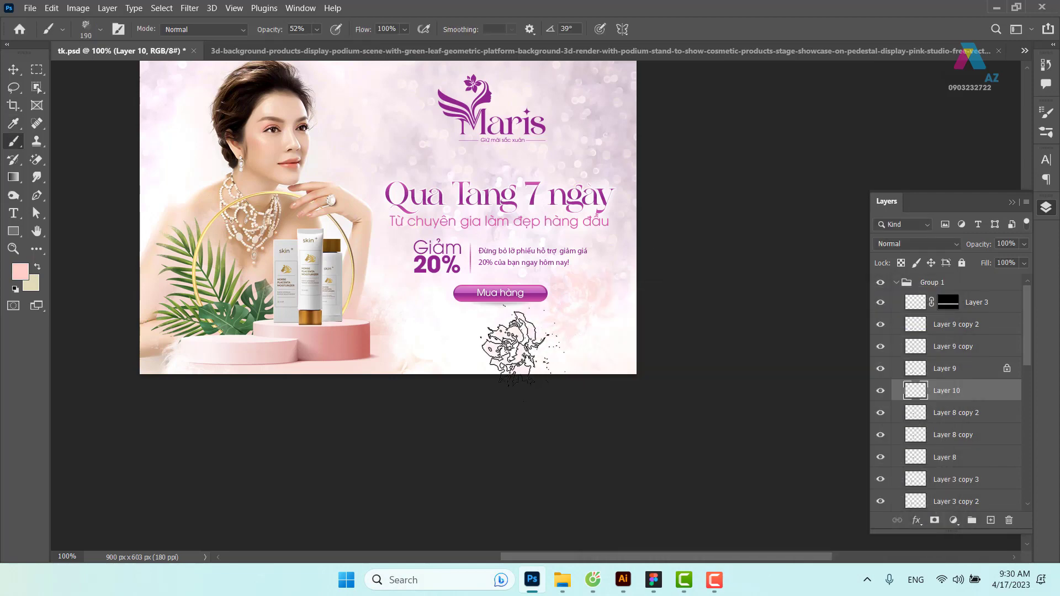
{"action": "key", "text": "v"}
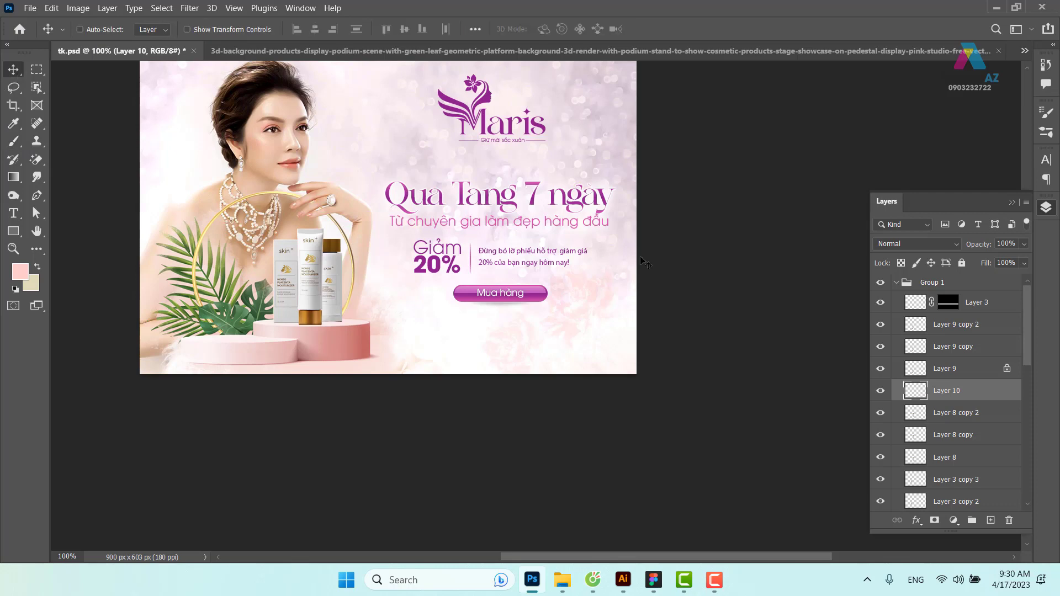
{"action": "left_click_drag", "start_coordinate": [682, 211], "coordinate": [704, 251]}
{"action": "key", "text": "ctrl+minus"}
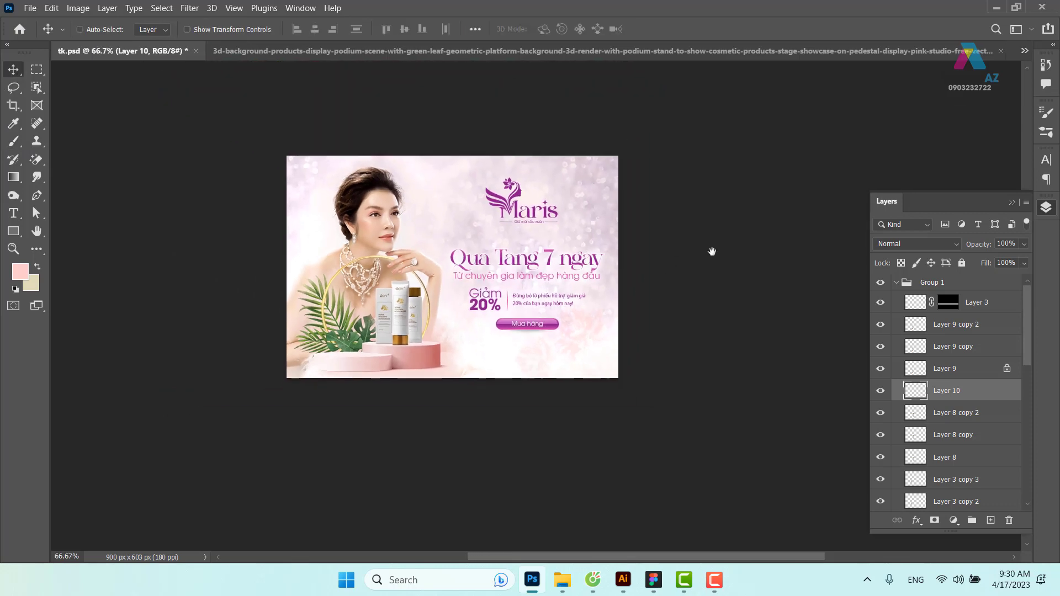
{"action": "key", "text": "ctrl+s"}
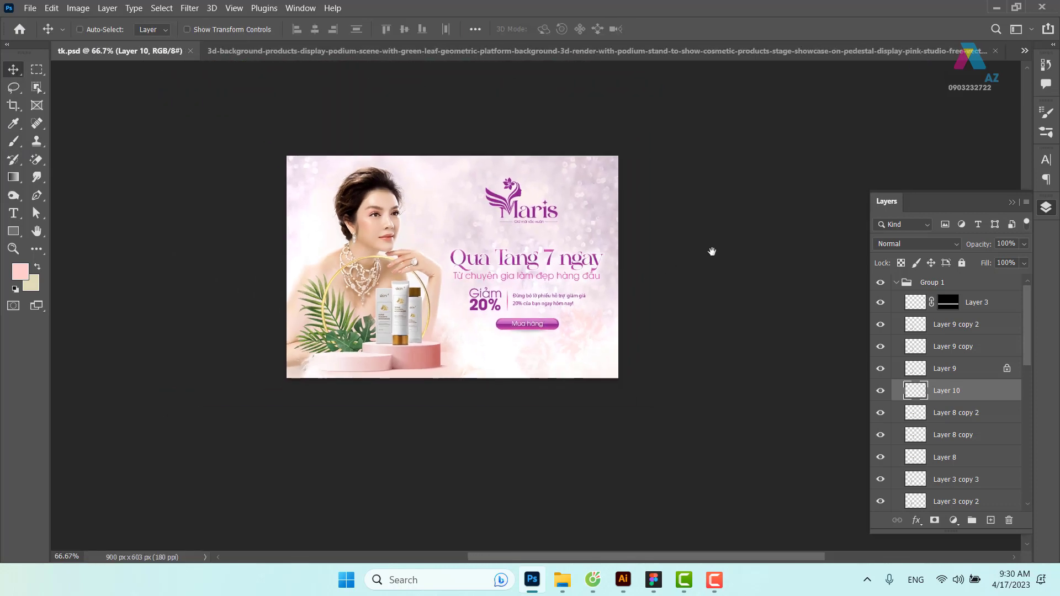
{"action": "key", "text": "ctrl+plus"}
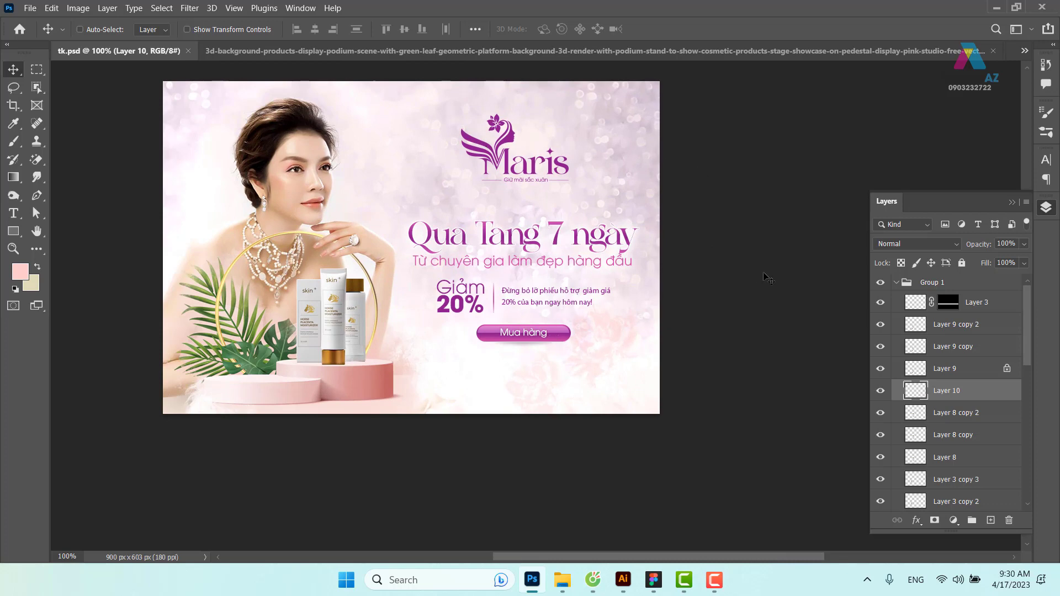
Add a reversed radial gradient fill layer above Group 1
{"action": "left_click", "coordinate": [989, 285]}
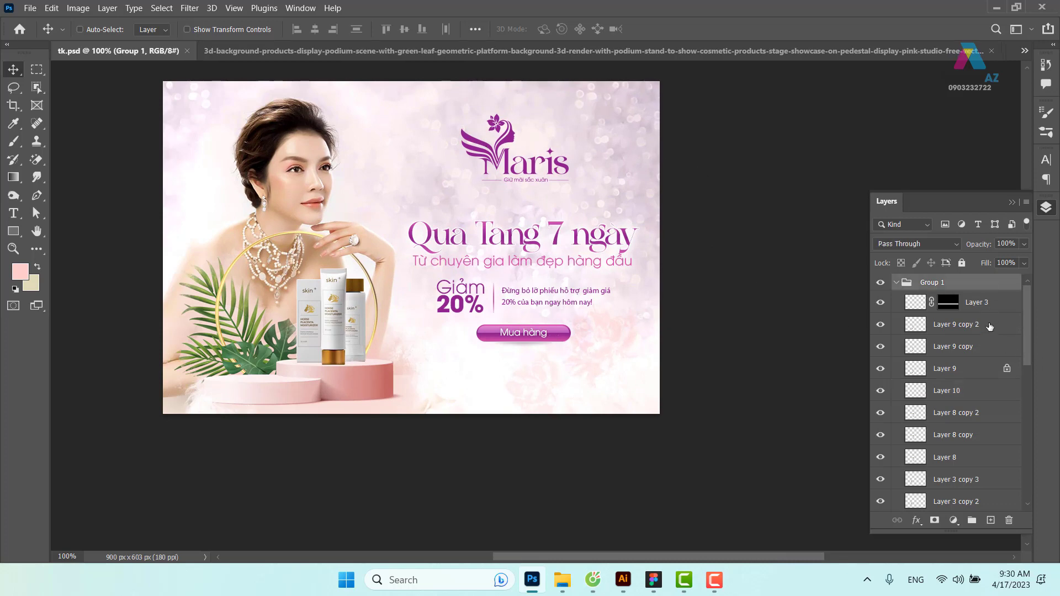
{"action": "left_click", "coordinate": [953, 520]}
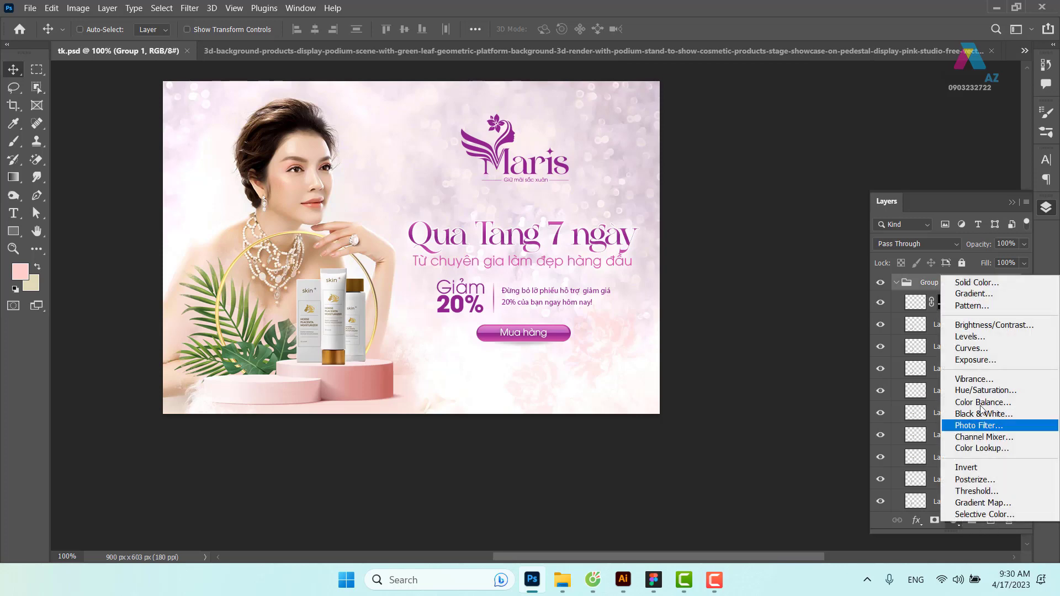
{"action": "left_click", "coordinate": [987, 296]}
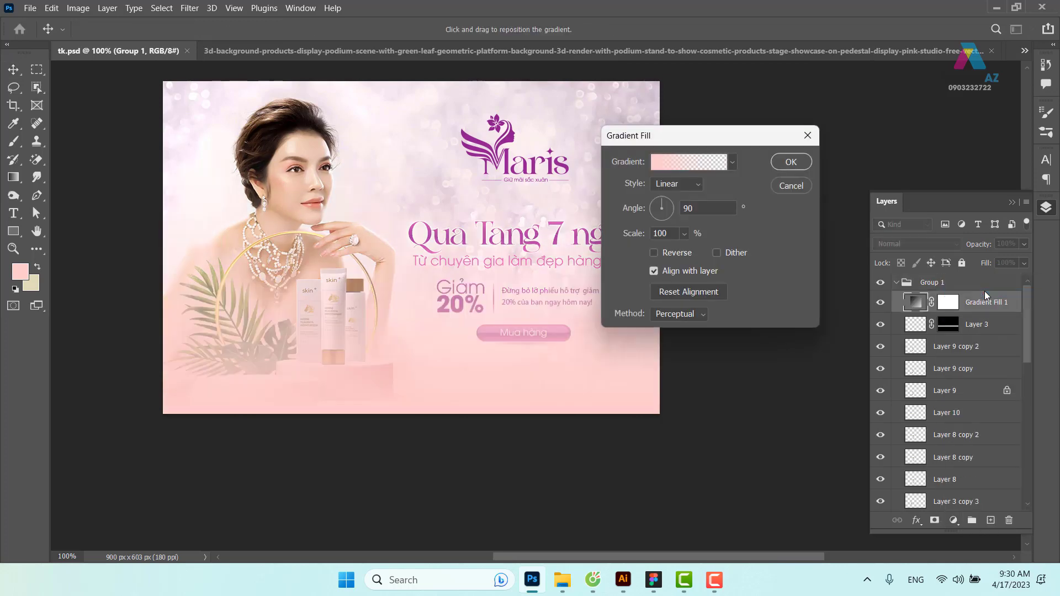
{"action": "left_click", "coordinate": [700, 162]}
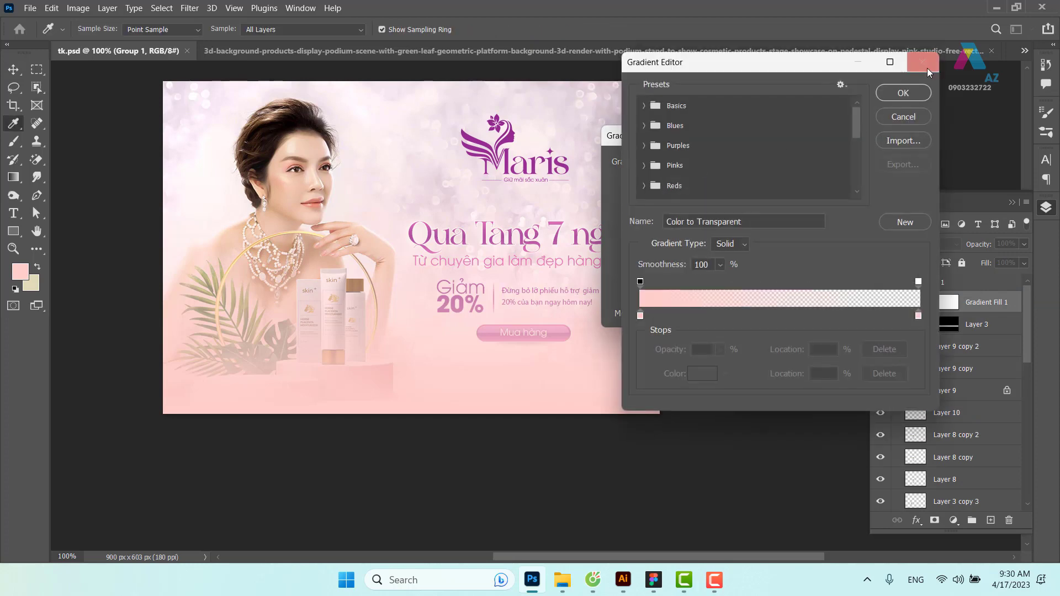
{"action": "left_click", "coordinate": [914, 70]}
{"action": "left_click", "coordinate": [688, 185]}
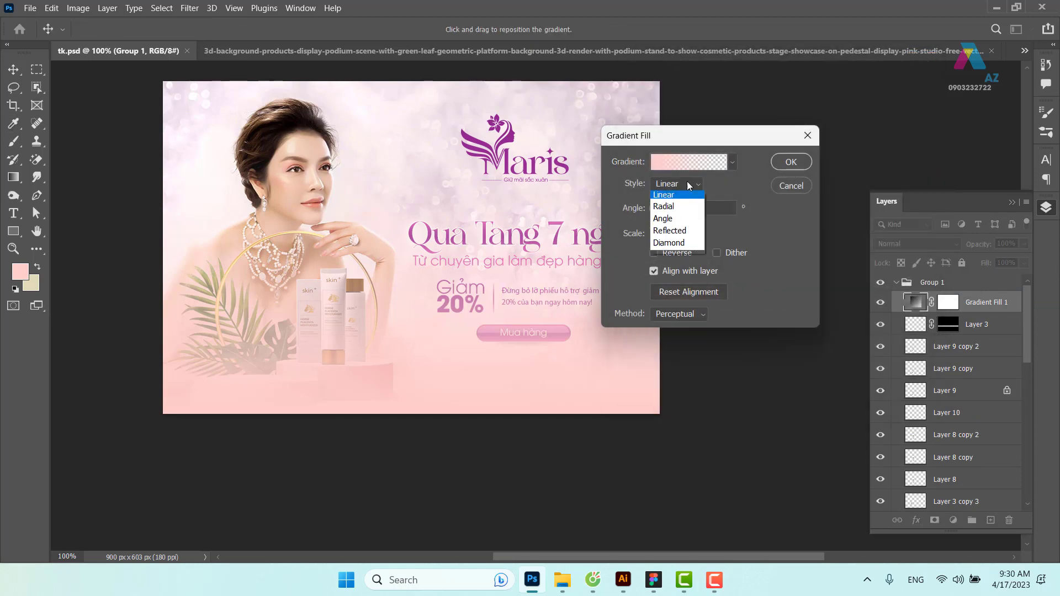
{"action": "left_click", "coordinate": [676, 214]}
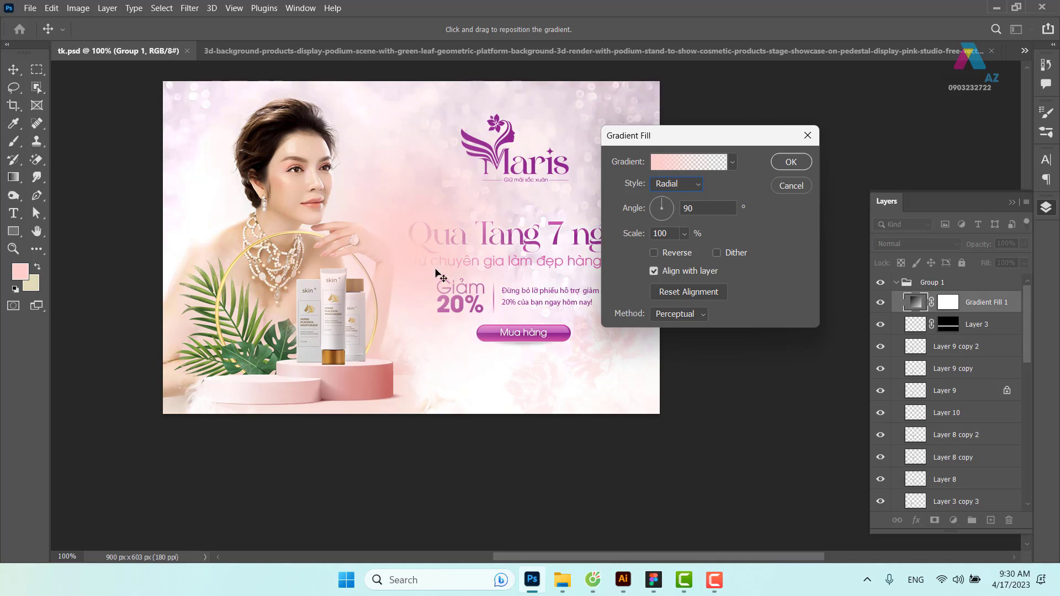
{"action": "left_click", "coordinate": [653, 253]}
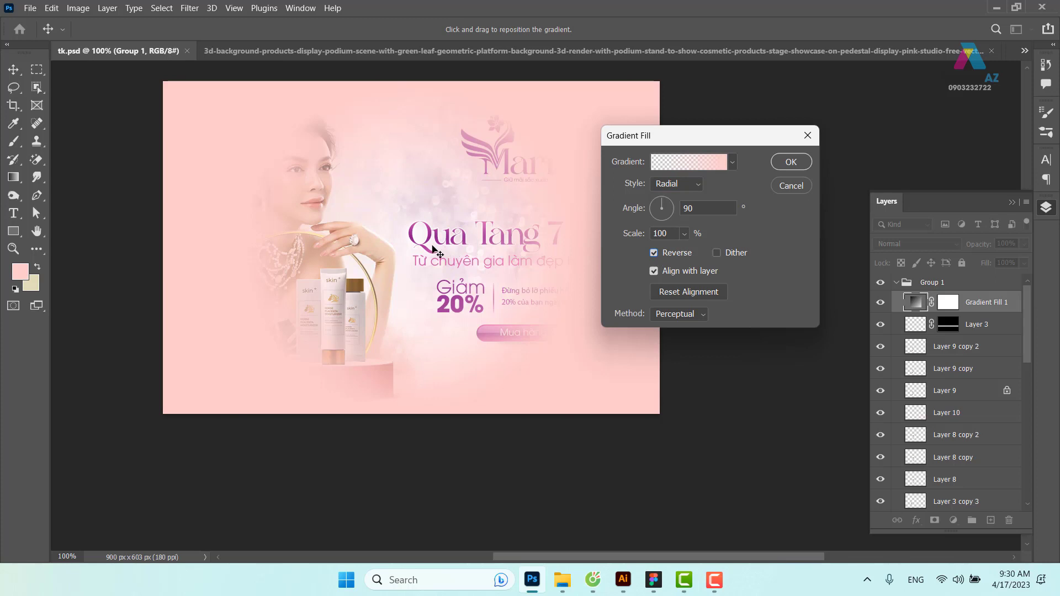
Recentre the gradient to reveal the woman's face, scale it to 144% and apply
{"action": "left_click_drag", "start_coordinate": [436, 252], "coordinate": [400, 226]}
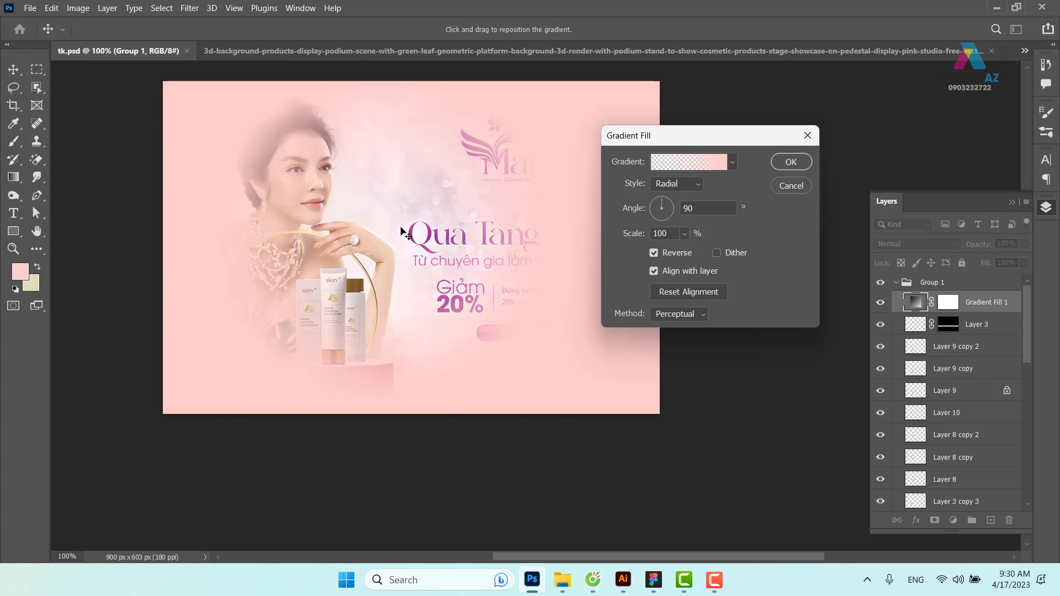
{"action": "left_click", "coordinate": [684, 233]}
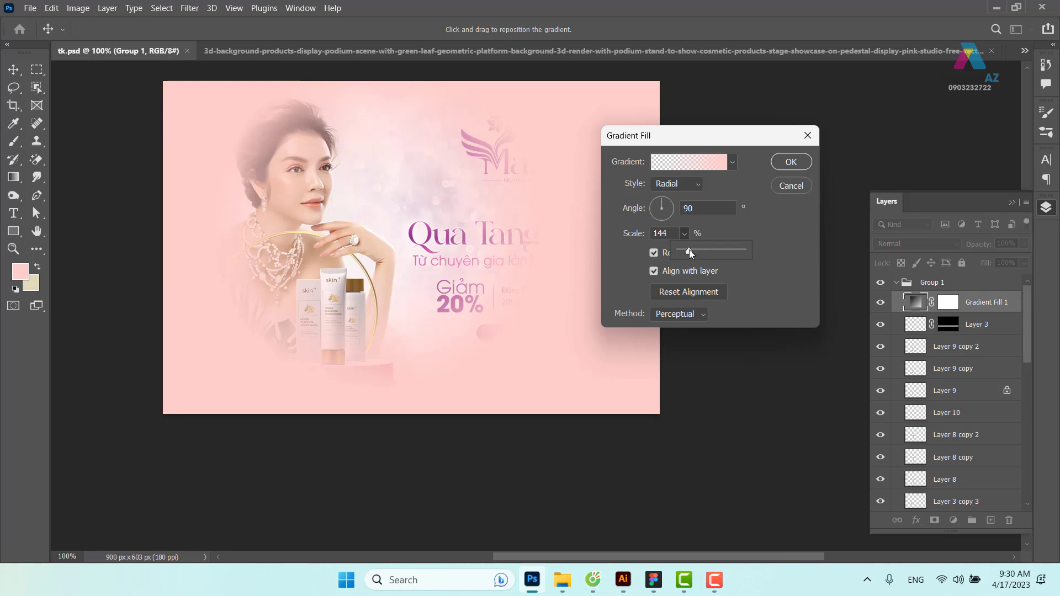
{"action": "left_click_drag", "start_coordinate": [689, 249], "coordinate": [692, 251]}
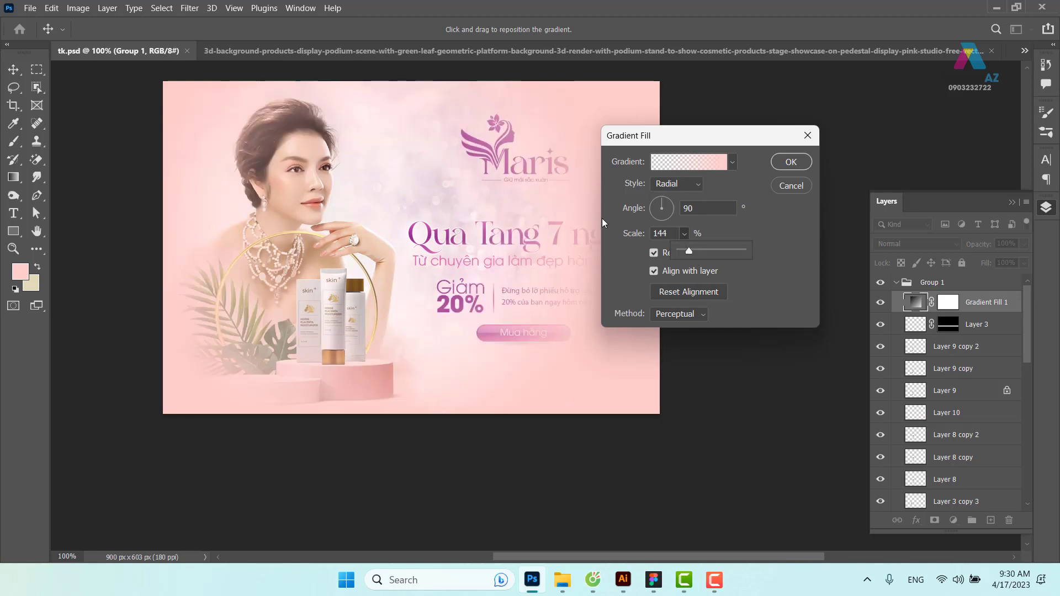
{"action": "left_click", "coordinate": [791, 164]}
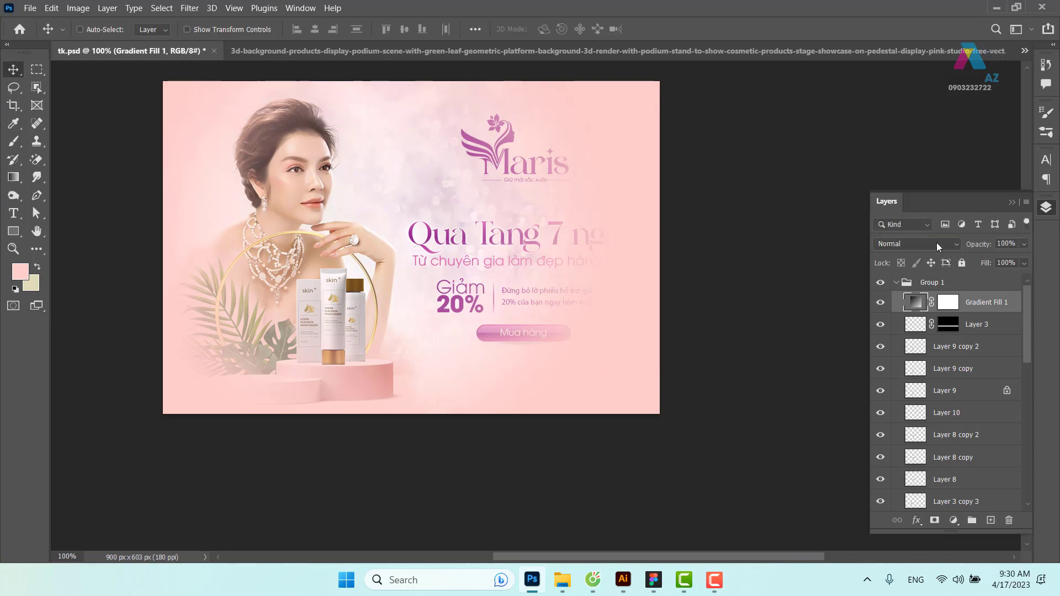
Set Gradient Fill 1 to Soft Light, compare it on and off, and save
{"action": "left_click", "coordinate": [938, 247]}
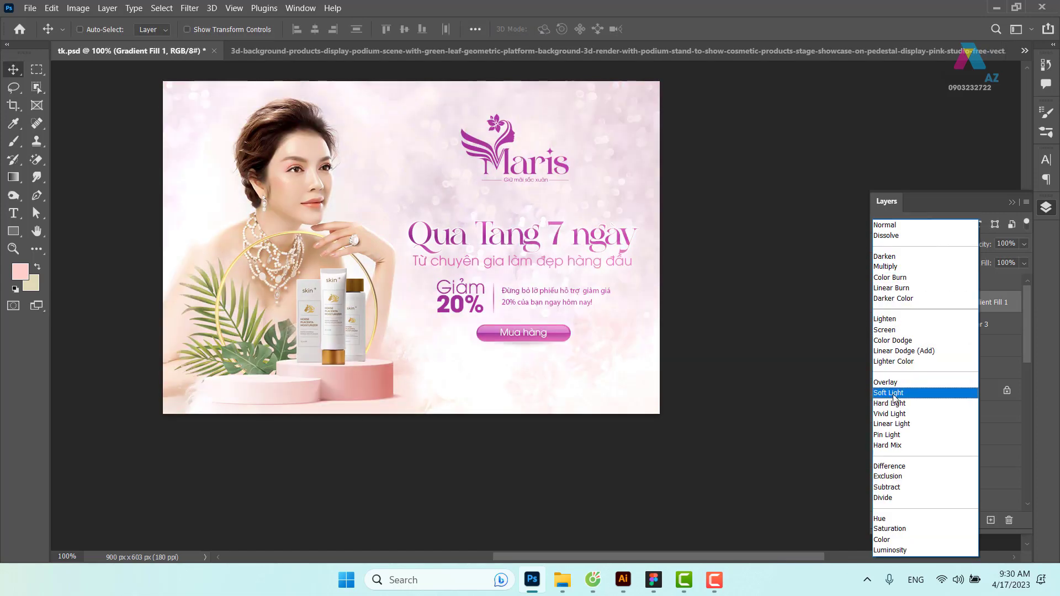
{"action": "left_click", "coordinate": [894, 394]}
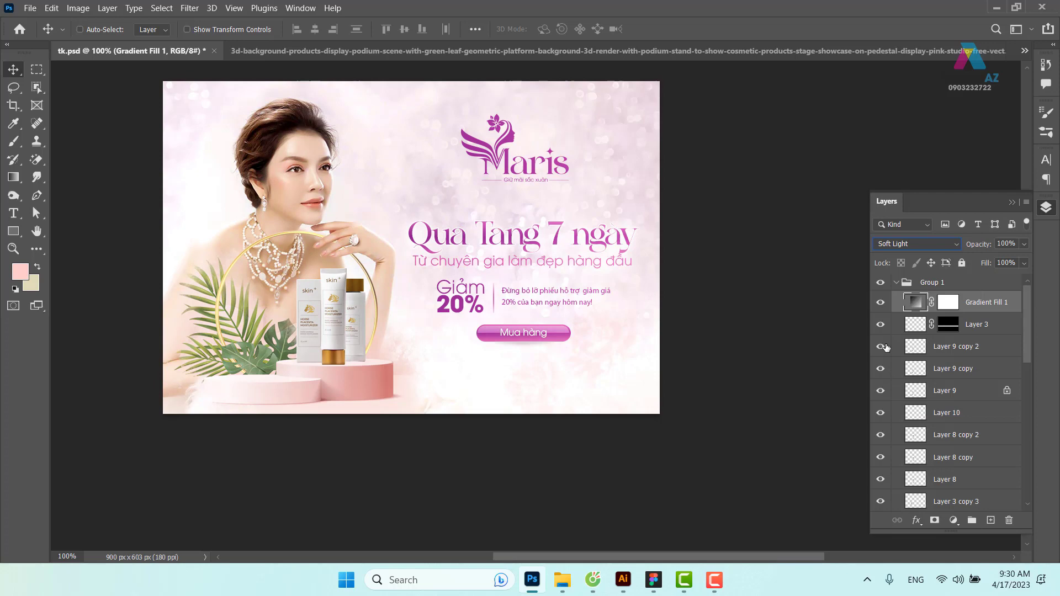
{"action": "left_click", "coordinate": [881, 304]}
{"action": "left_click", "coordinate": [882, 304]}
{"action": "key", "text": "ctrl+s"}
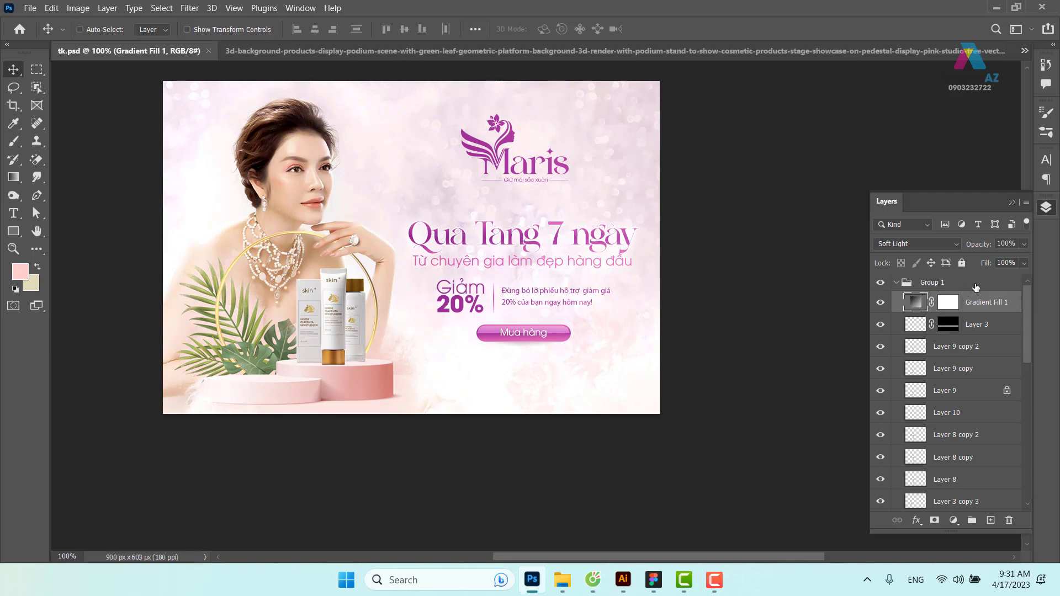
{"action": "left_click", "coordinate": [976, 285]}
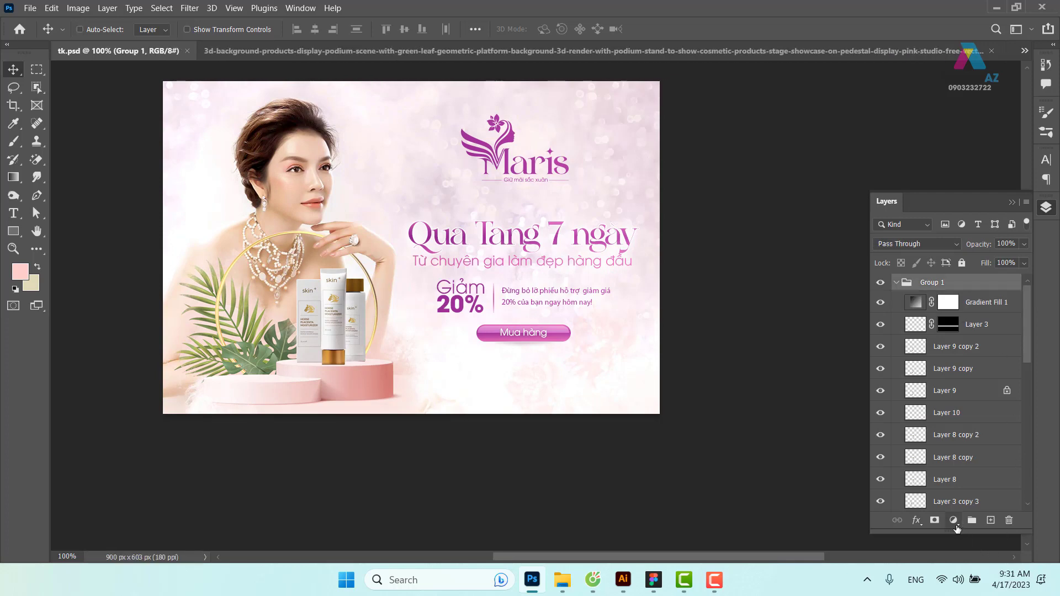
Add a Color Balance layer above Group 1 and shift the midtones toward red
{"action": "left_click", "coordinate": [955, 521]}
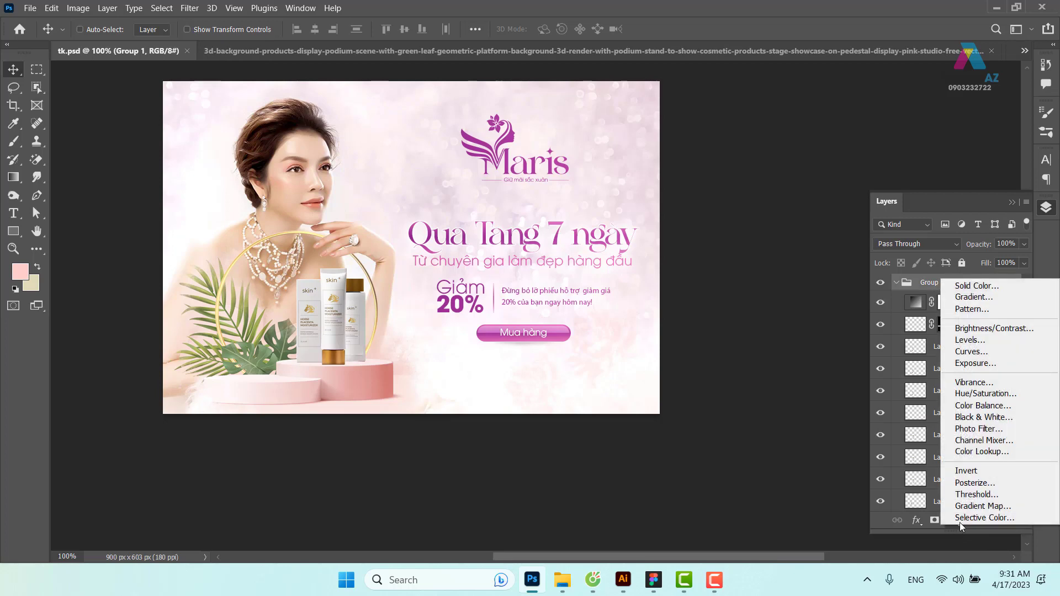
{"action": "left_click", "coordinate": [990, 410]}
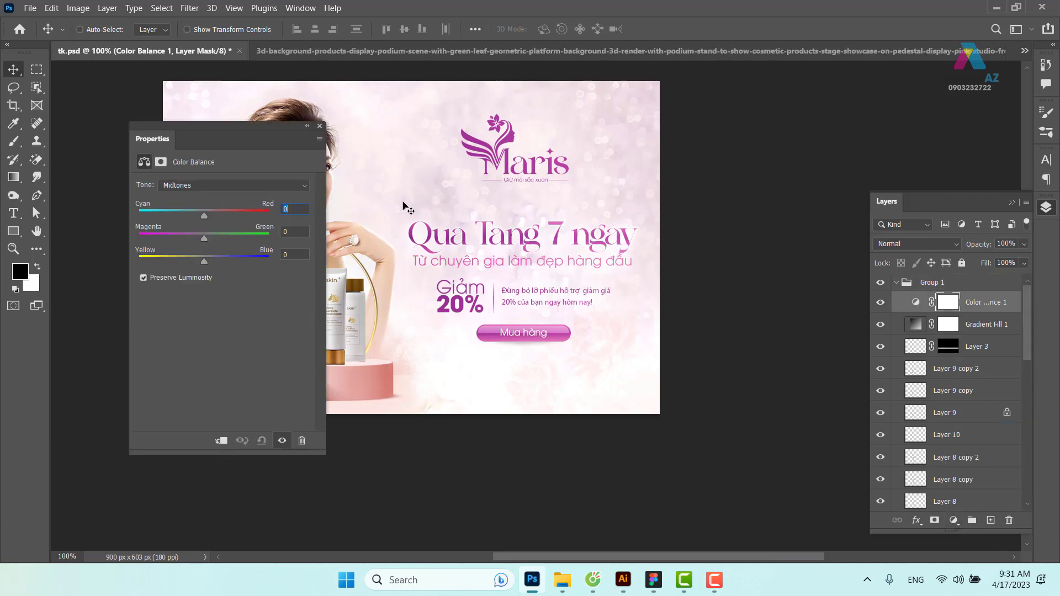
{"action": "left_click_drag", "start_coordinate": [257, 126], "coordinate": [780, 70]}
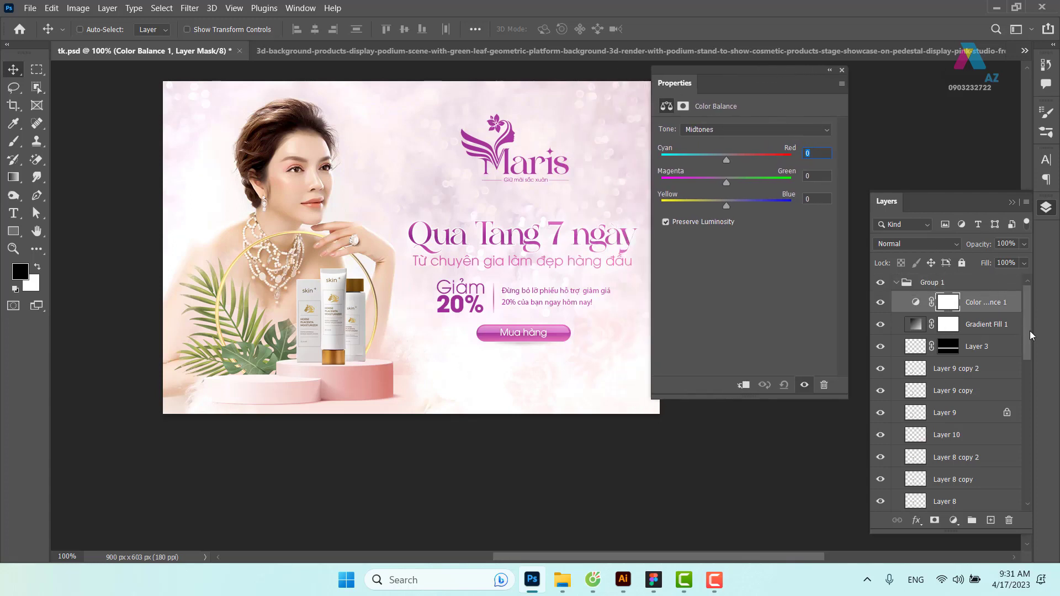
{"action": "key", "text": "ctrl+bracketright"}
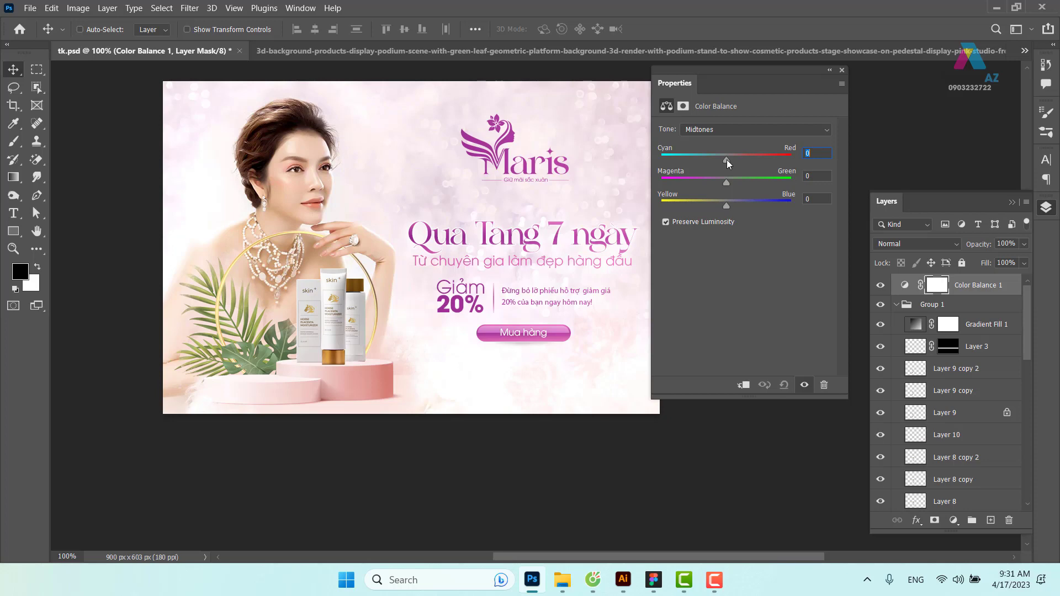
{"action": "left_click_drag", "start_coordinate": [728, 161], "coordinate": [733, 159]}
{"action": "left_click_drag", "start_coordinate": [737, 160], "coordinate": [741, 161]}
Warm the highlights slightly toward yellow and red
{"action": "left_click", "coordinate": [748, 128]}
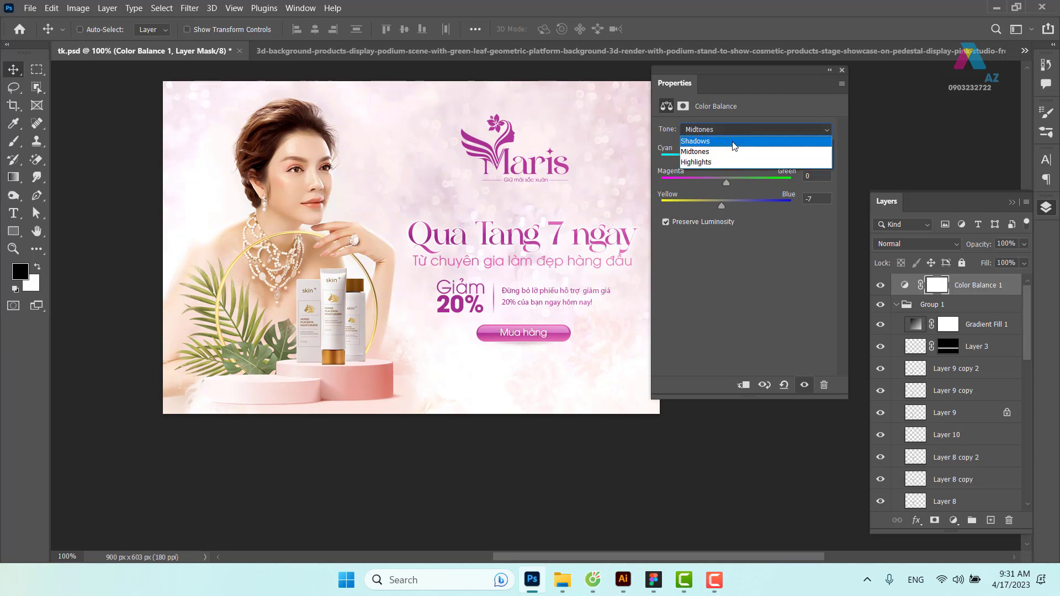
{"action": "left_click", "coordinate": [709, 162]}
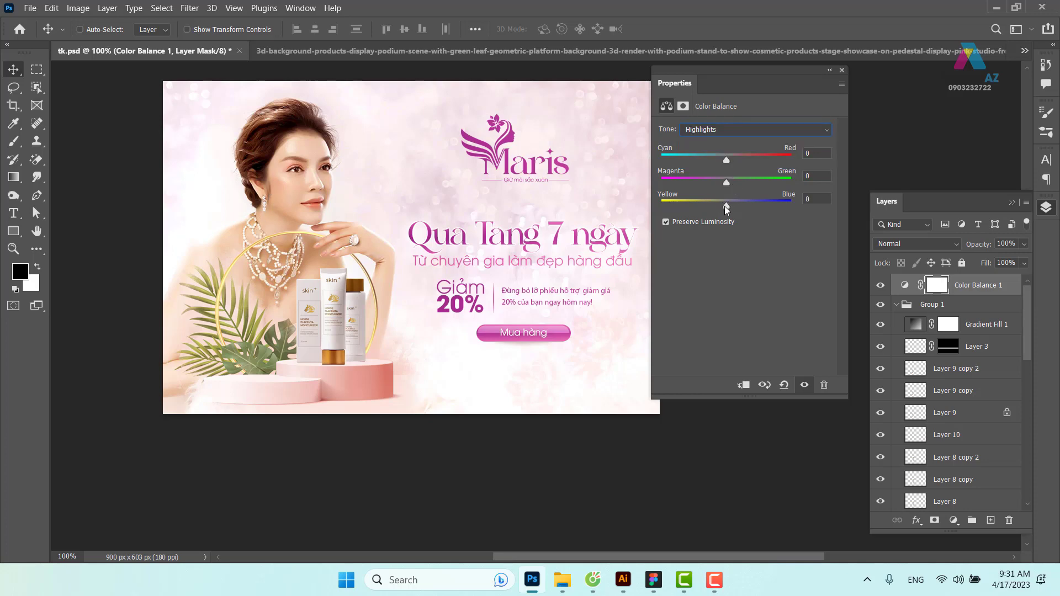
{"action": "left_click_drag", "start_coordinate": [725, 206], "coordinate": [714, 207]}
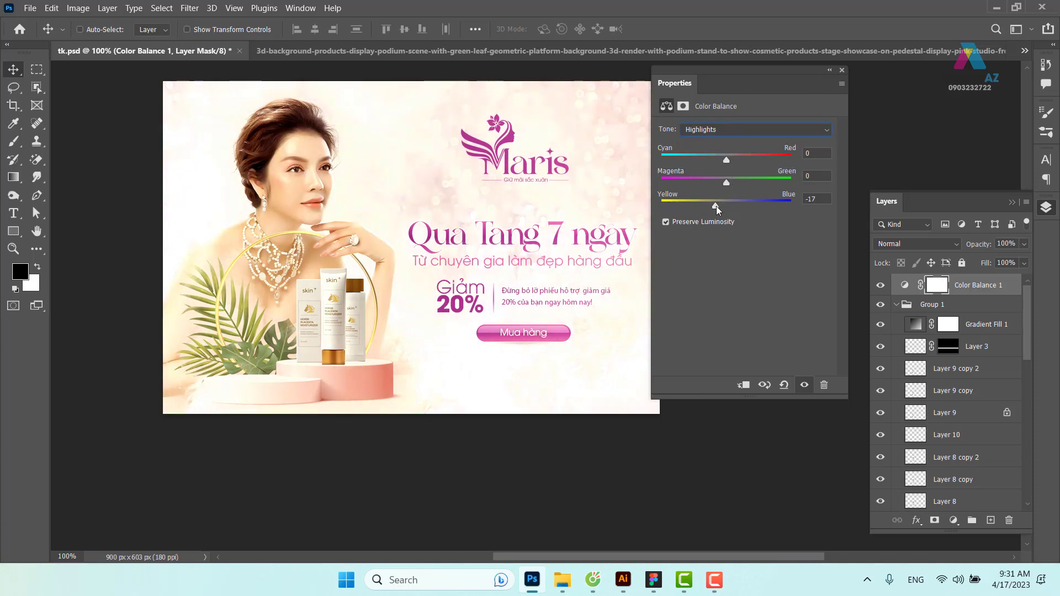
{"action": "left_click_drag", "start_coordinate": [728, 158], "coordinate": [730, 158]}
{"action": "left_click_drag", "start_coordinate": [721, 208], "coordinate": [724, 207]}
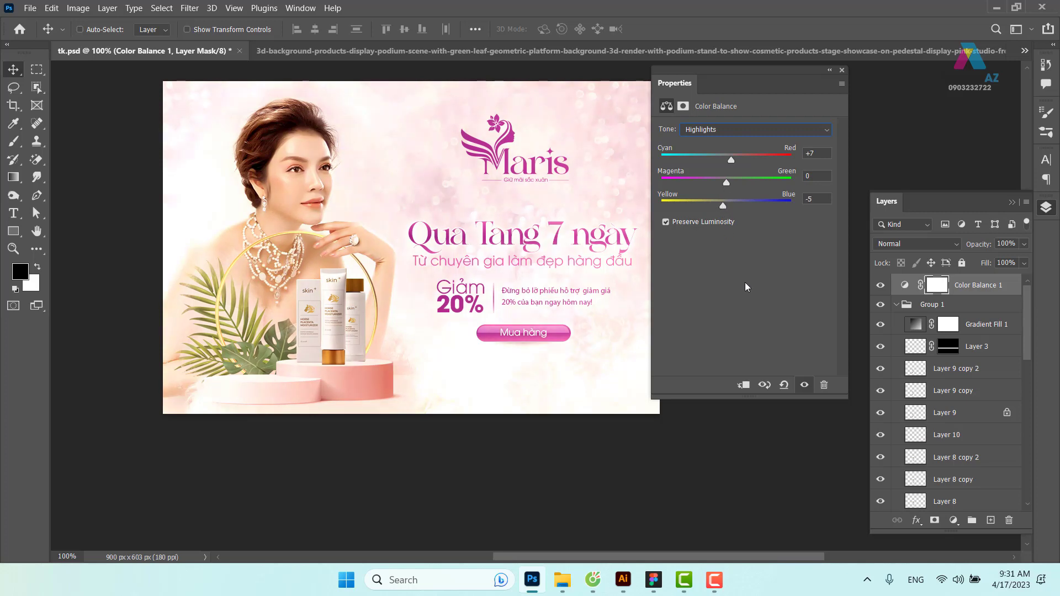
Push the shadows toward magenta and red, then compare the graded banner
{"action": "left_click", "coordinate": [771, 132]}
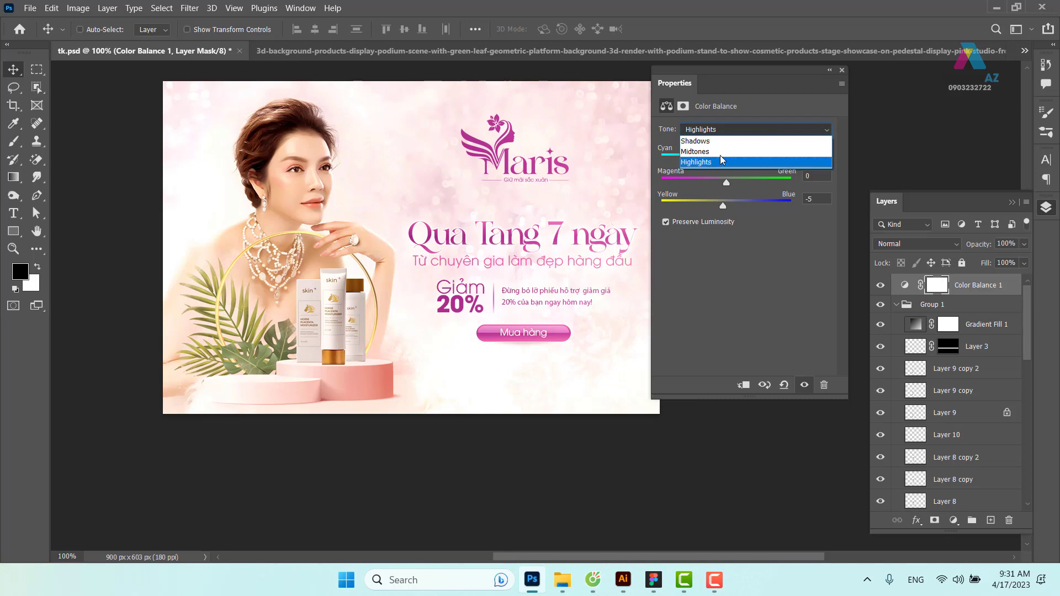
{"action": "left_click", "coordinate": [713, 141]}
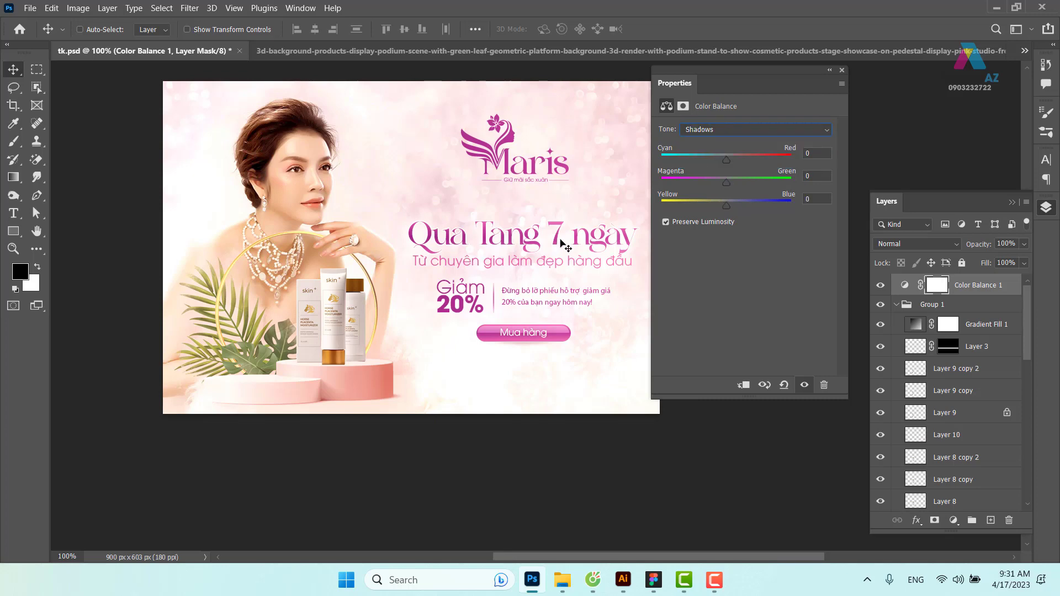
{"action": "mouse_move", "coordinate": [725, 186]}
{"action": "left_mouse_down"}
{"action": "mouse_move", "coordinate": [716, 184]}
{"action": "mouse_move", "coordinate": [732, 207]}
{"action": "left_mouse_up"}
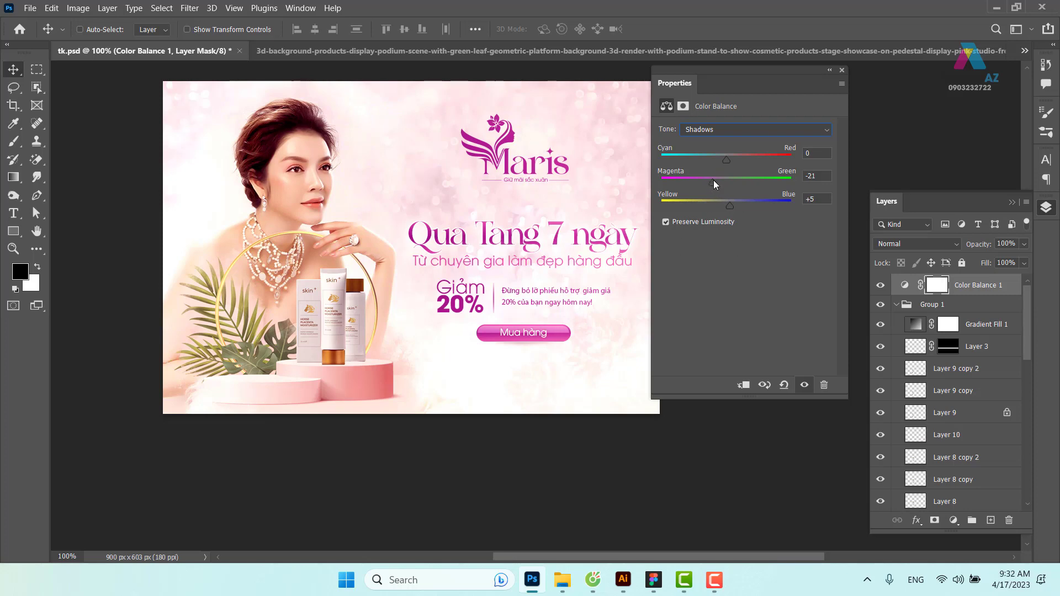
{"action": "left_click_drag", "start_coordinate": [713, 182], "coordinate": [716, 182]}
{"action": "left_click", "coordinate": [730, 158]}
{"action": "left_click", "coordinate": [843, 71]}
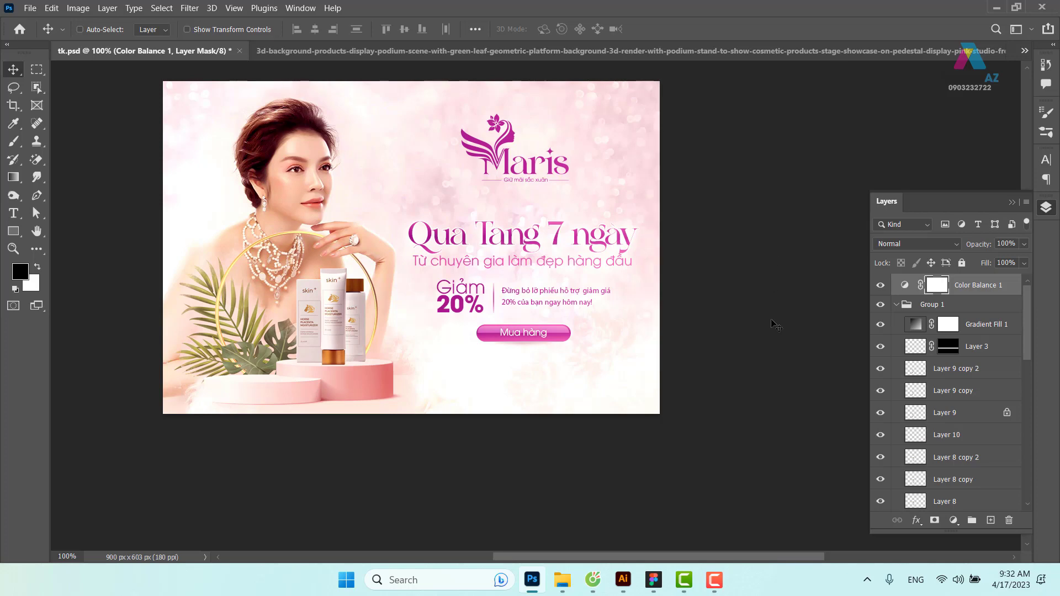
{"action": "left_click", "coordinate": [881, 286]}
{"action": "left_click", "coordinate": [882, 286]}
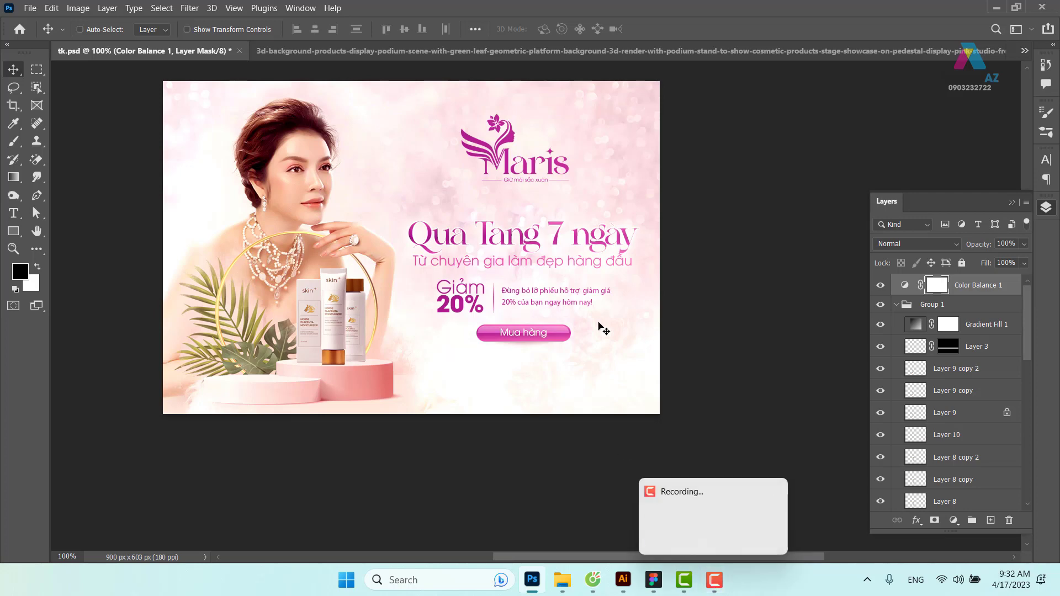
{"action": "key", "text": "ctrl+plus"}
{"action": "left_click_drag", "start_coordinate": [596, 386], "coordinate": [777, 418]}
{"action": "key", "text": "ctrl+minus"}
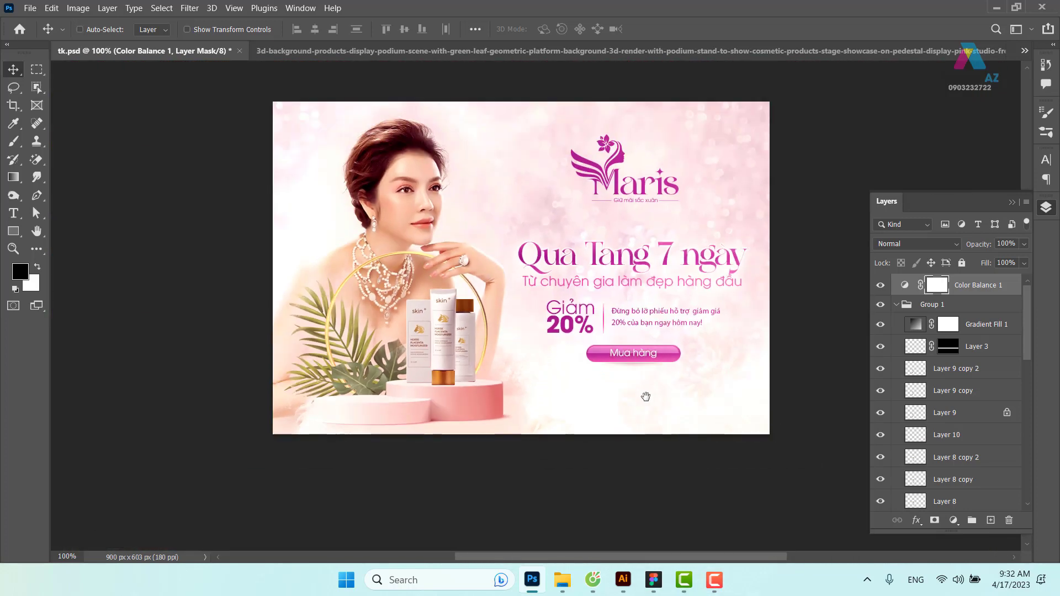
{"action": "left_click_drag", "start_coordinate": [644, 397], "coordinate": [625, 441]}
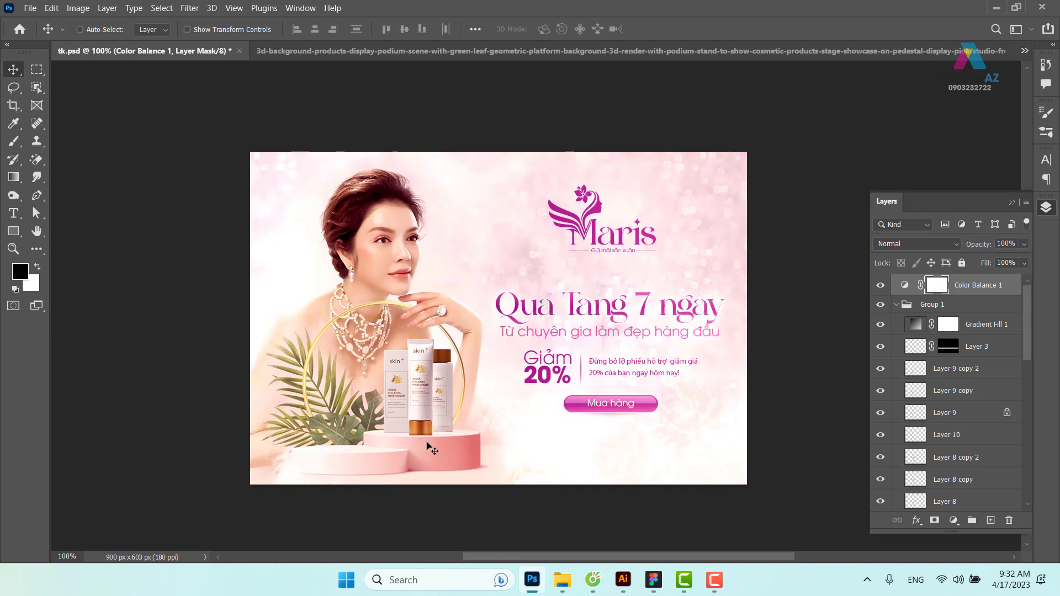